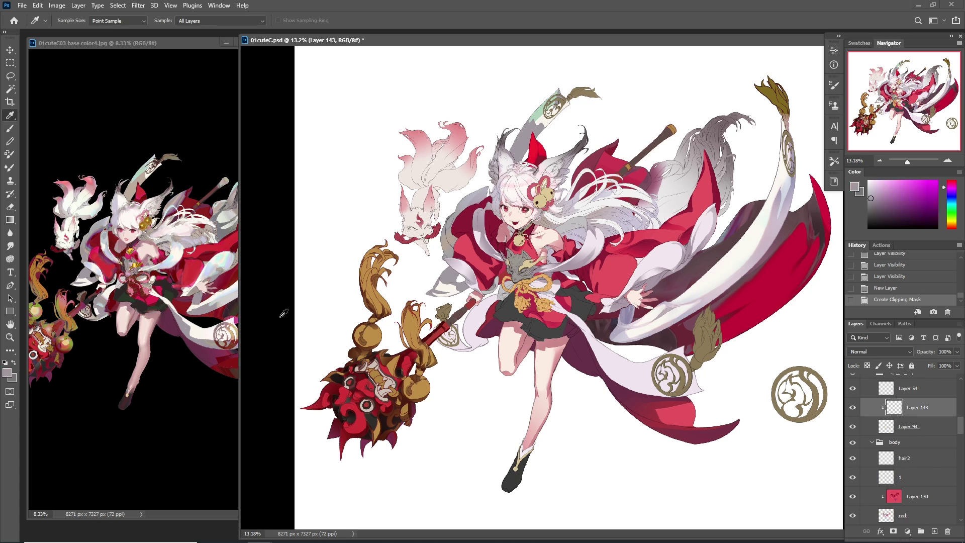
Lasso the shadow area along the lower white ribbon and shade it with a greyish mauve gradient
{"action": "mouse_move", "coordinate": [589, 336]}
{"action": "left_mouse_down"}
{"action": "mouse_move", "coordinate": [613, 374]}
{"action": "mouse_move", "coordinate": [723, 391]}
{"action": "left_mouse_up"}
{"action": "key", "text": "g"}
{"action": "left_click_drag", "start_coordinate": [622, 347], "coordinate": [597, 393]}
{"action": "key", "text": "ctrl+d"}
Outline a small fold of the ribbon at the waist and flood it with the same shadow colour
{"action": "key", "text": "l"}
{"action": "mouse_move", "coordinate": [556, 299]}
{"action": "left_mouse_down"}
{"action": "mouse_move", "coordinate": [566, 321]}
{"action": "mouse_move", "coordinate": [605, 320]}
{"action": "mouse_move", "coordinate": [578, 301]}
{"action": "mouse_move", "coordinate": [548, 302]}
{"action": "mouse_move", "coordinate": [558, 307]}
{"action": "mouse_move", "coordinate": [578, 300]}
{"action": "left_mouse_up"}
{"action": "key", "text": "shift+g"}
{"action": "left_click", "coordinate": [551, 297]}
{"action": "key", "text": "l"}
{"action": "key", "text": "ctrl+d"}
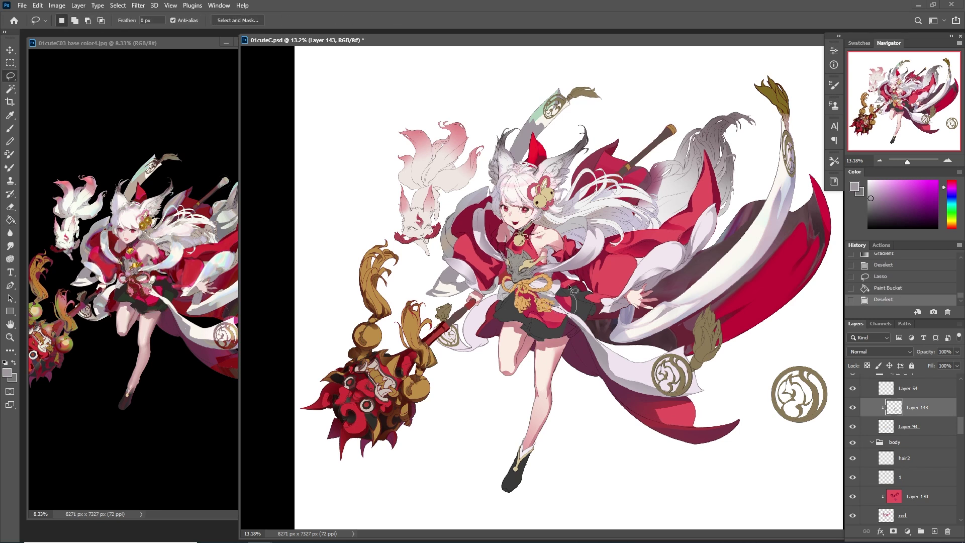
Shade the ribbon fold beside the skirt with a gradient instead of a flat fill
{"action": "key", "text": "shift+g"}
{"action": "left_click", "coordinate": [574, 316]}
{"action": "key", "text": "ctrl+z"}
{"action": "key", "text": "shift+g"}
{"action": "left_click_drag", "start_coordinate": [600, 342], "coordinate": [563, 309]}
{"action": "key", "text": "ctrl+d"}
Add a new layer beneath Layer 143 and brighten the lower ribbon and its tassel with near-white gradients
{"action": "left_click", "coordinate": [815, 347], "text": "alt"}
{"action": "left_click", "coordinate": [934, 532], "text": "ctrl"}
{"action": "left_click_drag", "start_coordinate": [661, 353], "coordinate": [629, 404]}
{"action": "left_click_drag", "start_coordinate": [603, 347], "coordinate": [567, 384]}
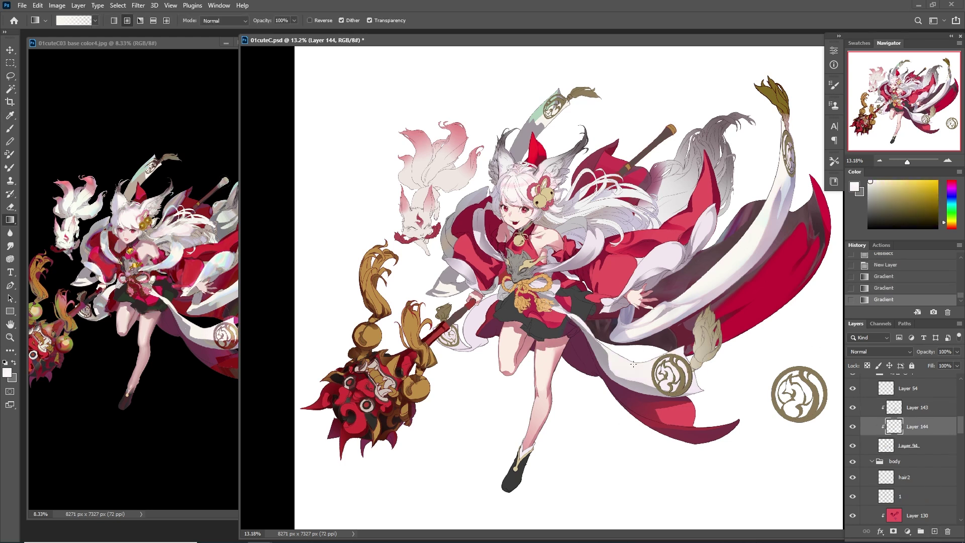
{"action": "key", "text": "ctrl+z"}
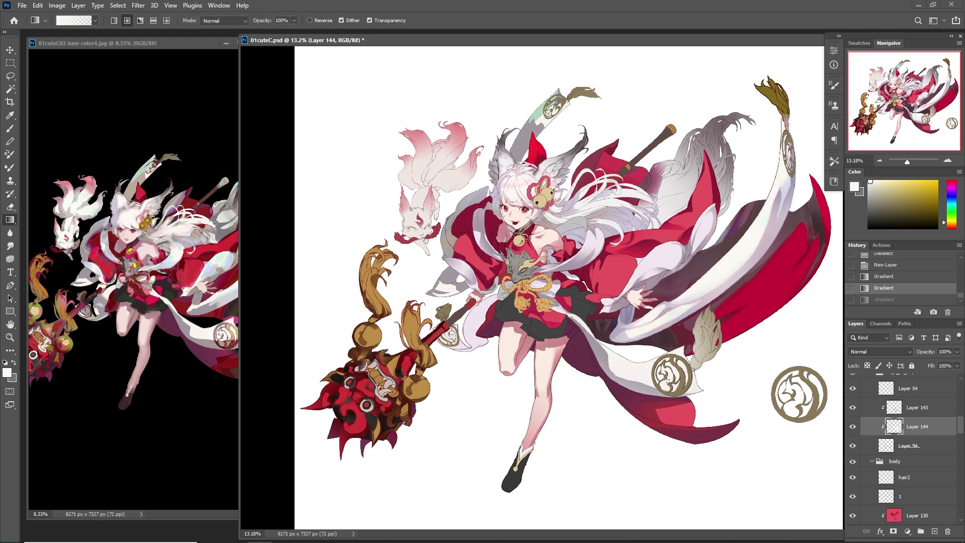
{"action": "left_click_drag", "start_coordinate": [666, 345], "coordinate": [667, 347]}
{"action": "left_click", "coordinate": [699, 340], "text": "alt"}
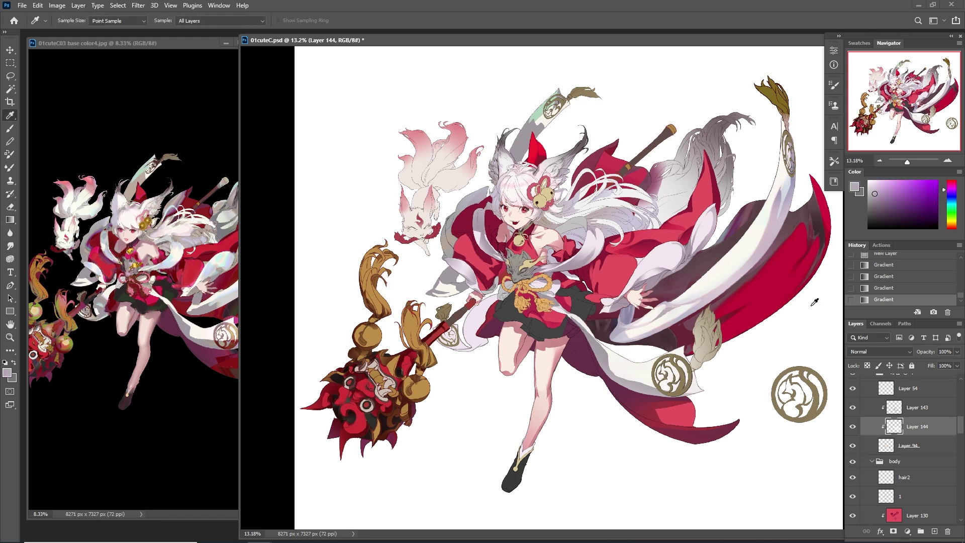
{"action": "left_click", "coordinate": [615, 364], "text": "alt"}
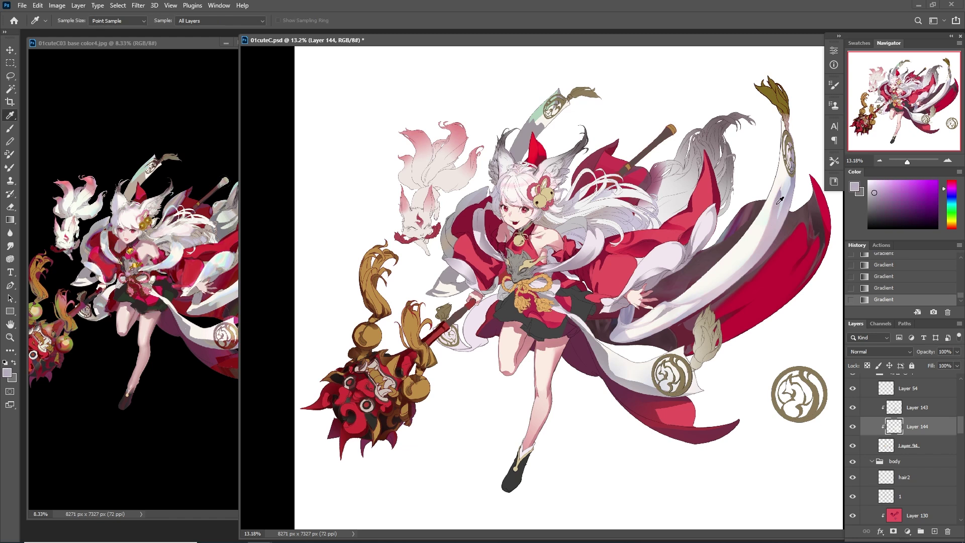
Load Layer 143's painted area as a selection and recolour the ribbon's shading with lavender gradients sampled from the upper ribbon
{"action": "left_click", "coordinate": [905, 414]}
{"action": "key", "text": "l"}
{"action": "left_click", "coordinate": [891, 408], "text": "ctrl"}
{"action": "key", "text": "g"}
{"action": "left_click", "coordinate": [741, 262], "text": "alt"}
{"action": "left_click_drag", "start_coordinate": [676, 385], "coordinate": [675, 384]}
{"action": "left_click", "coordinate": [766, 255], "text": "alt"}
{"action": "left_click_drag", "start_coordinate": [603, 412], "coordinate": [594, 315]}
{"action": "left_click", "coordinate": [644, 311], "text": "alt"}
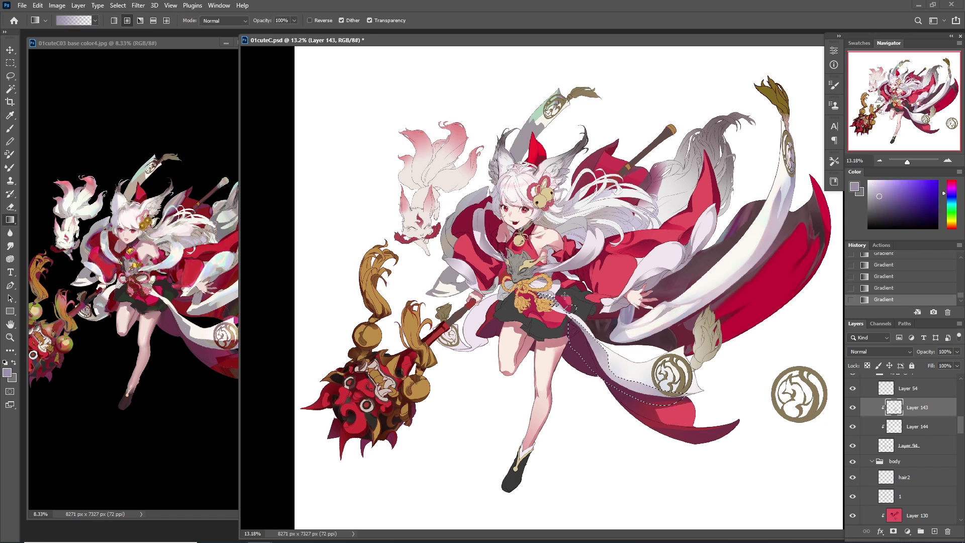
{"action": "key", "text": "alt"}
{"action": "left_click", "coordinate": [670, 320], "text": "alt"}
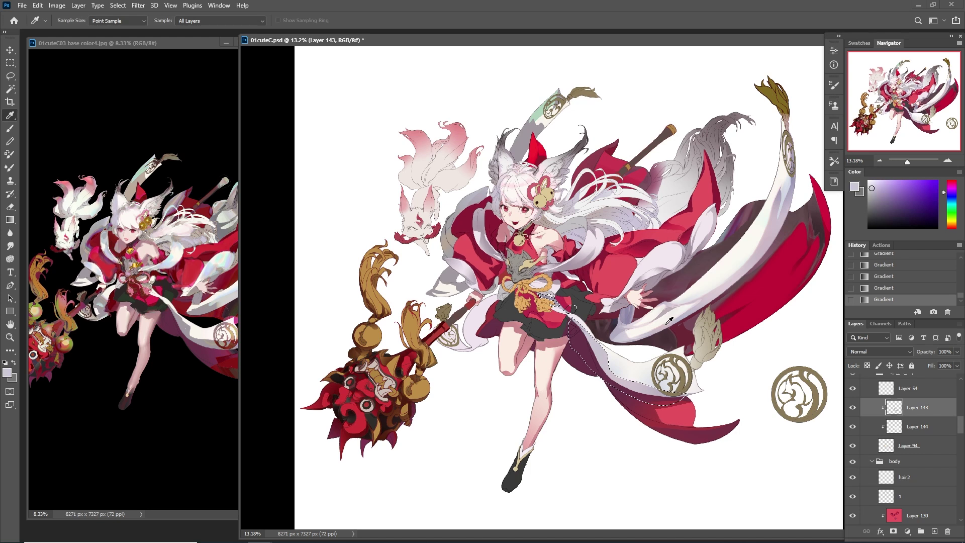
Stroke the ribbon's selected shading with a pale pink sampled from the hair, keeping the selection active
{"action": "left_click", "coordinate": [524, 186], "text": "alt"}
{"action": "key", "text": "alt+e"}
{"action": "key", "text": "s"}
{"action": "left_click", "coordinate": [544, 135]}
{"action": "key", "text": "ctrl+d"}
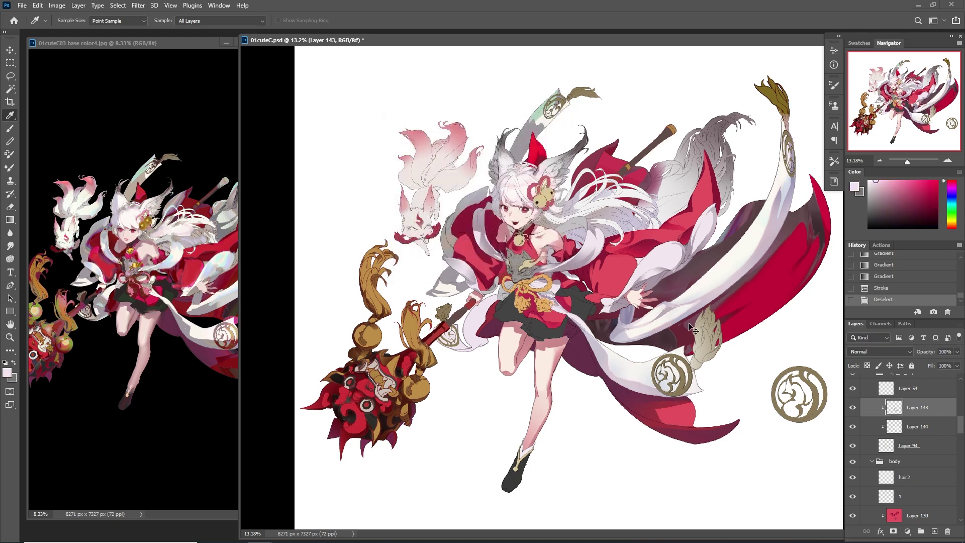
{"action": "key", "text": "ctrl+z"}
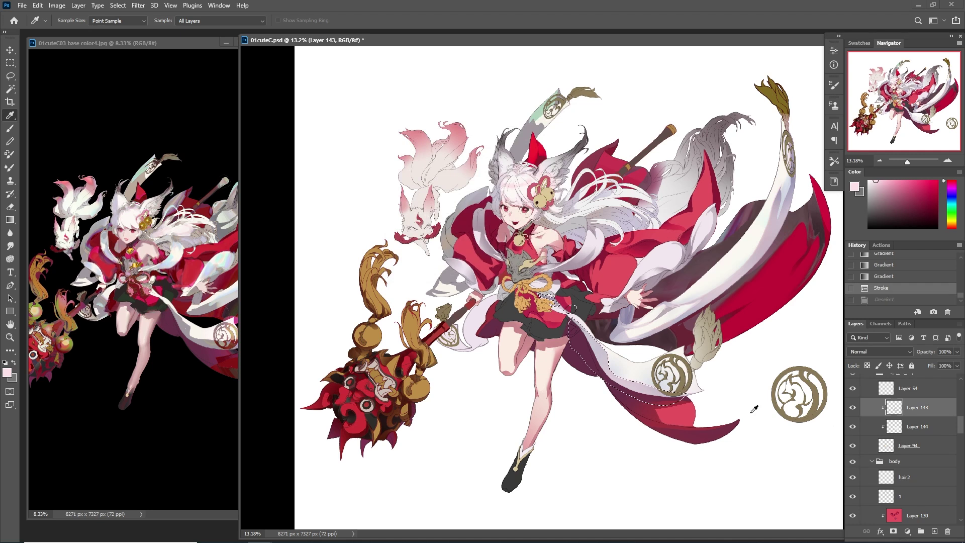
Invert the selection and lay a pale pink gradient over the rest of the lower ribbon
{"action": "key", "text": "g"}
{"action": "key", "text": "ctrl+shift+i"}
{"action": "left_click_drag", "start_coordinate": [666, 379], "coordinate": [528, 311]}
{"action": "key", "text": "l"}
{"action": "key", "text": "ctrl+d"}
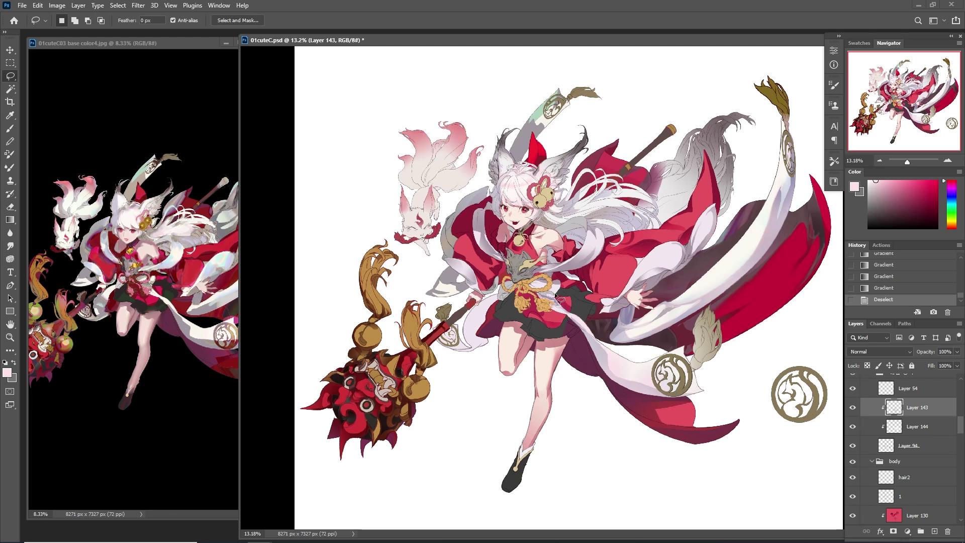
Shade the folds of the white ribbon at the waist with lavender gradients inside a lassoed area on Layer 143
{"action": "key", "text": "g"}
{"action": "left_click_drag", "start_coordinate": [560, 310], "coordinate": [546, 284]}
{"action": "left_click", "coordinate": [550, 292], "text": "alt"}
{"action": "key", "text": "ctrl+d"}
{"action": "key", "text": "l"}
{"action": "key", "text": "ctrl+z"}
{"action": "key", "text": "g"}
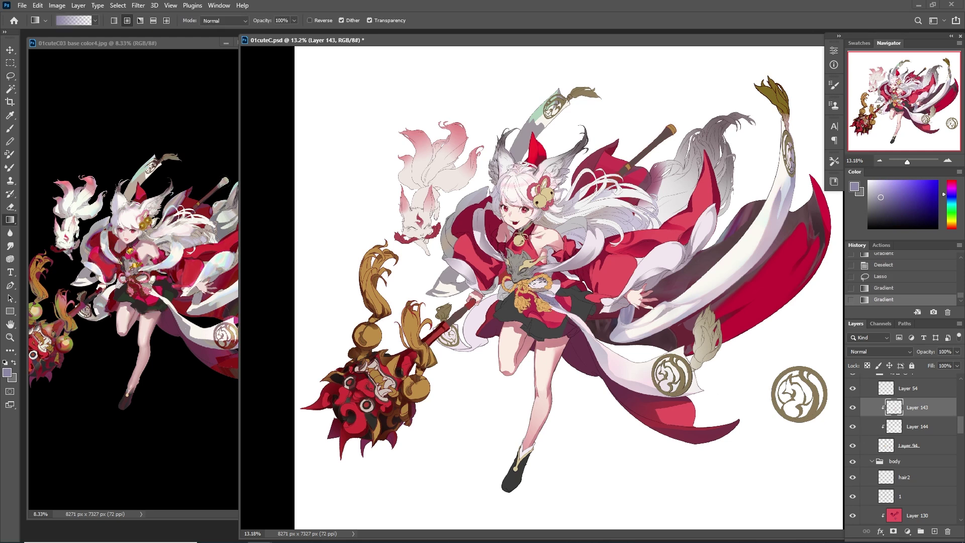
{"action": "left_click_drag", "start_coordinate": [548, 302], "coordinate": [593, 327]}
{"action": "left_click_drag", "start_coordinate": [578, 312], "coordinate": [619, 337]}
{"action": "left_click", "coordinate": [852, 446]}
{"action": "left_click", "coordinate": [853, 445]}
{"action": "key", "text": "ctrl+d"}
Darken the gold knot at the waist with gradients in a brown sampled from the weapon's tassel
{"action": "key", "text": "i"}
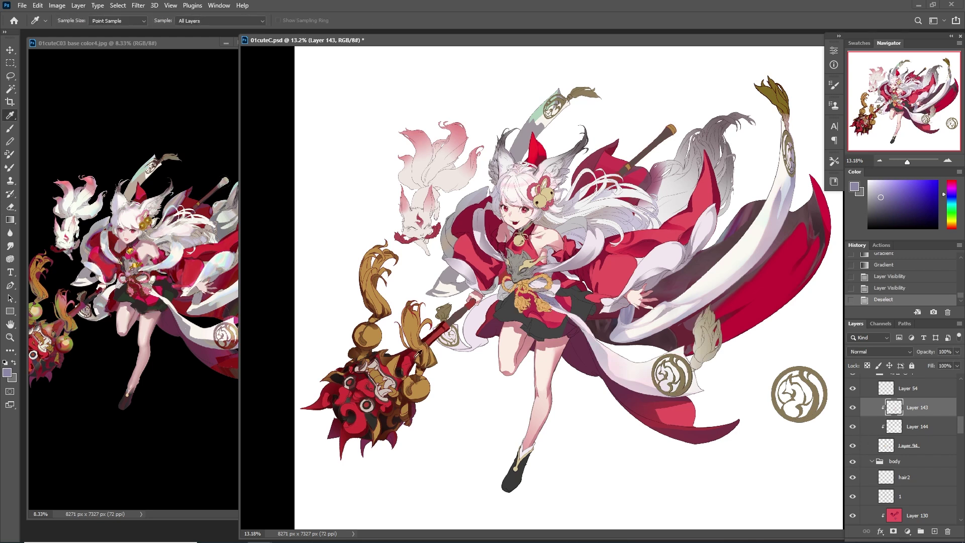
{"action": "left_click", "coordinate": [413, 391]}
{"action": "key", "text": "l"}
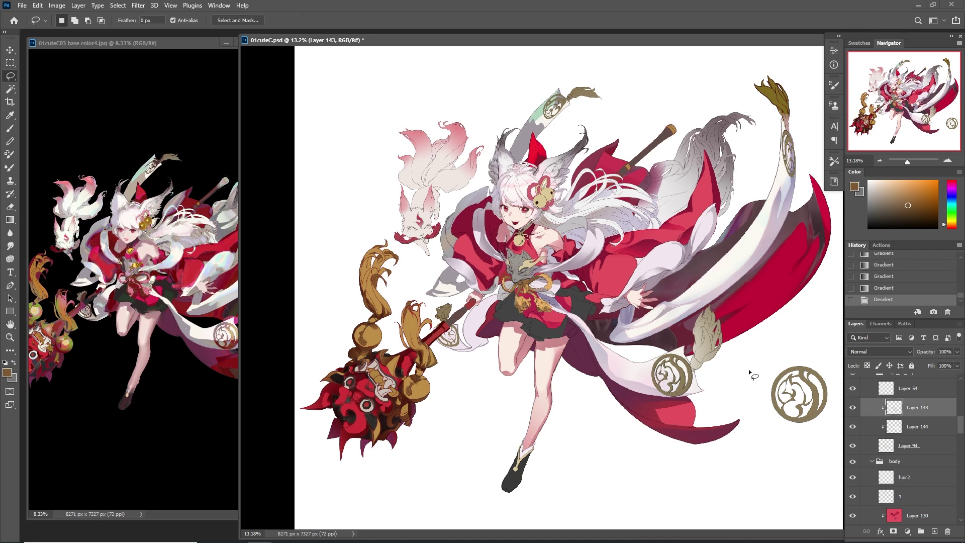
Identify the hair ornament's base layer by toggling layer visibility and clip a new layer to Layer 66
{"action": "scroll", "coordinate": [855, 437], "scroll_direction": "down", "scroll_amount": 1}
{"action": "left_click", "coordinate": [852, 426]}
{"action": "left_click", "coordinate": [852, 426]}
{"action": "scroll", "coordinate": [893, 431], "scroll_direction": "down", "scroll_amount": 1}
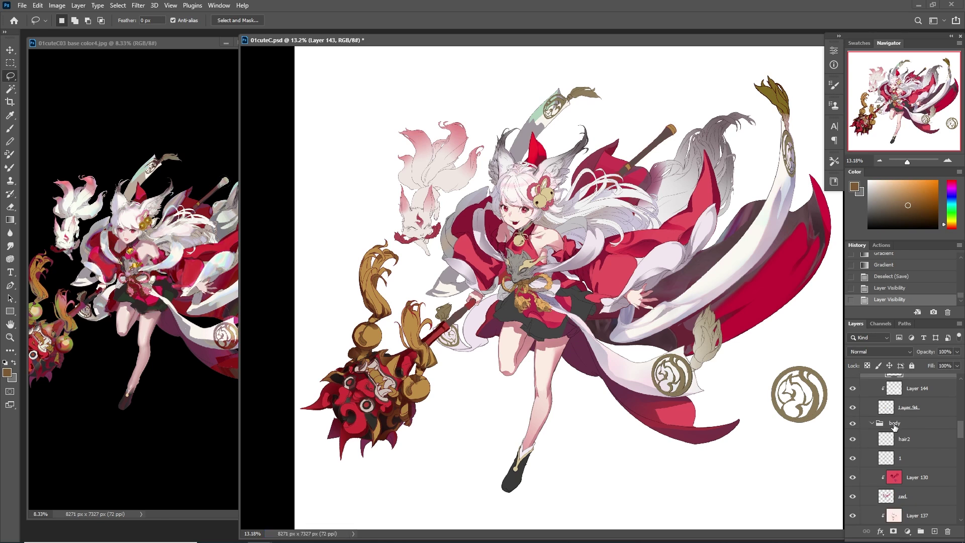
{"action": "scroll", "coordinate": [897, 421], "scroll_direction": "up", "scroll_amount": 5}
{"action": "left_click", "coordinate": [853, 413]}
{"action": "left_click", "coordinate": [853, 414]}
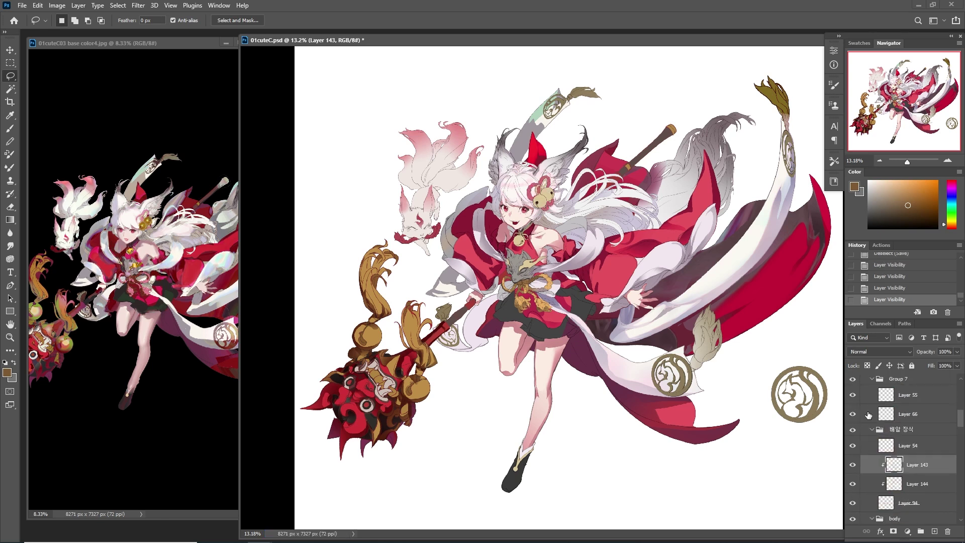
{"action": "left_click", "coordinate": [910, 413]}
{"action": "left_click", "coordinate": [935, 531]}
{"action": "key", "text": "ctrl+alt+g"}
Lasso the undersides of the two hair bells and shade them with a dark grey gradient
{"action": "left_click", "coordinate": [489, 191], "text": "ctrl"}
{"action": "left_click_drag", "start_coordinate": [489, 191], "coordinate": [567, 182]}
{"action": "left_click_drag", "start_coordinate": [568, 229], "coordinate": [566, 227]}
{"action": "key", "text": "g"}
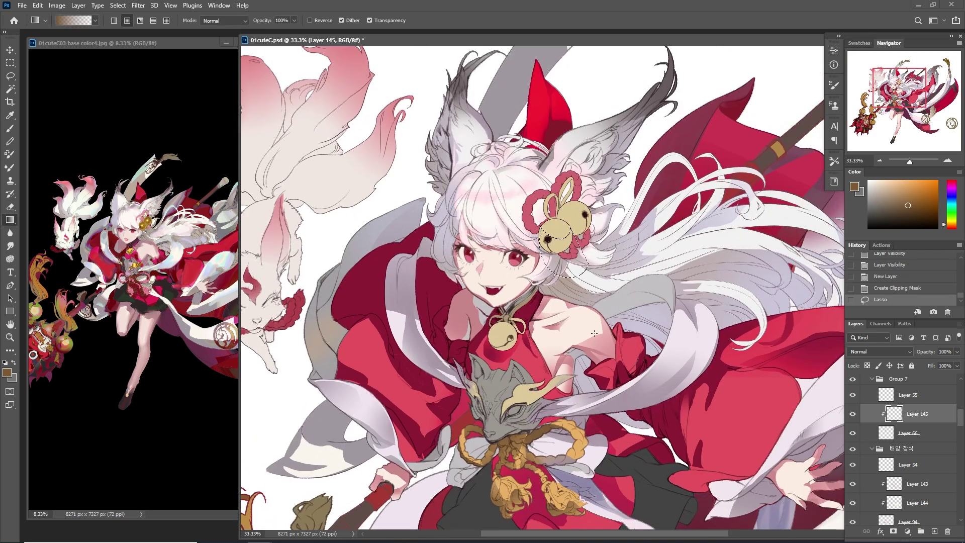
{"action": "key", "text": "d"}
{"action": "mouse_move", "coordinate": [548, 266]}
{"action": "left_mouse_down"}
{"action": "mouse_move", "coordinate": [577, 208]}
{"action": "mouse_move", "coordinate": [579, 166]}
{"action": "left_mouse_up"}
{"action": "key", "text": "ctrl+d"}
{"action": "key", "text": "ctrl+d"}
{"action": "key", "text": "l"}
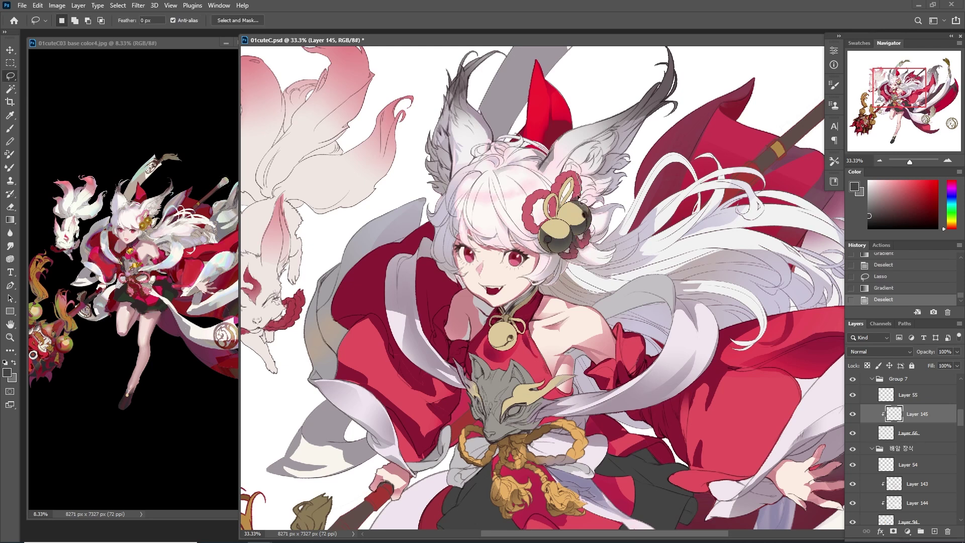
Add more lassoed dark gradient shadows to the cord loops and bells of the hair ornament
{"action": "left_click_drag", "start_coordinate": [571, 180], "coordinate": [544, 201]}
{"action": "key", "text": "g"}
{"action": "key", "text": "ctrl+d"}
{"action": "key", "text": "l"}
{"action": "key", "text": "g"}
{"action": "key", "text": "l"}
{"action": "key", "text": "g"}
{"action": "key", "text": "l"}
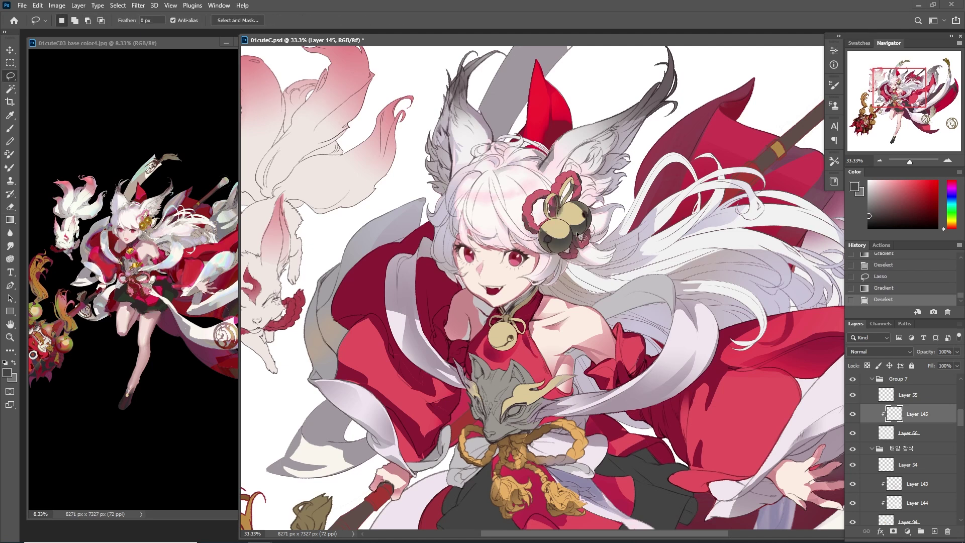
Undo the last shading changes and clear the dark shading from the selected part of the bells
{"action": "key", "text": "ctrl+z"}
{"action": "key", "text": "ctrl+z"}
{"action": "key", "text": "g"}
{"action": "key", "text": "l"}
{"action": "key", "text": "Delete"}
{"action": "key", "text": "ctrl+d"}
Rebuild the bells' shadows with smaller lassoed dark gradients and save the document
{"action": "key", "text": "g"}
{"action": "key", "text": "l"}
{"action": "mouse_move", "coordinate": [548, 227]}
{"action": "left_mouse_down"}
{"action": "mouse_move", "coordinate": [553, 241]}
{"action": "mouse_move", "coordinate": [578, 230]}
{"action": "mouse_move", "coordinate": [558, 224]}
{"action": "mouse_move", "coordinate": [543, 236]}
{"action": "mouse_move", "coordinate": [553, 217]}
{"action": "left_mouse_up"}
{"action": "key", "text": "ctrl+d"}
{"action": "key", "text": "g"}
{"action": "key", "text": "l"}
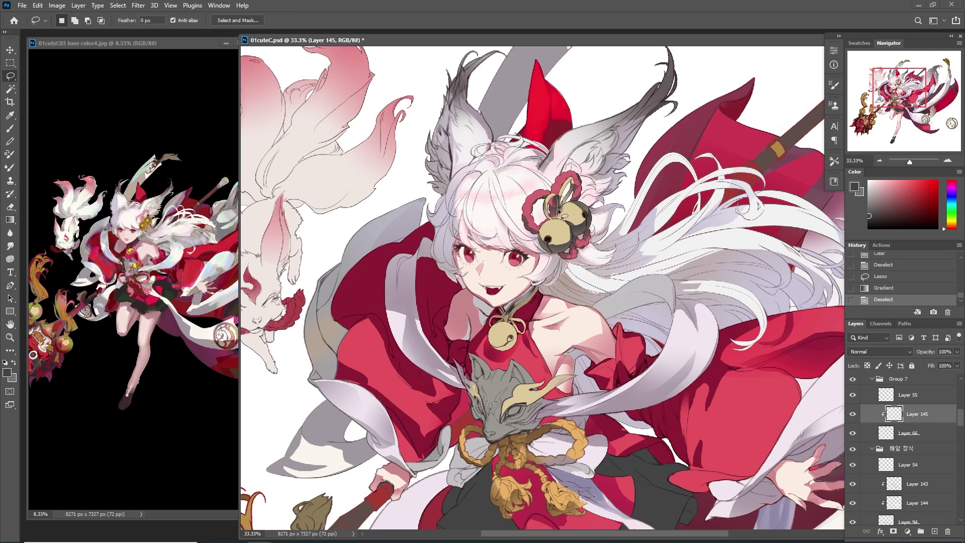
{"action": "key", "text": "g"}
{"action": "key", "text": "l"}
{"action": "key", "text": "ctrl+s"}
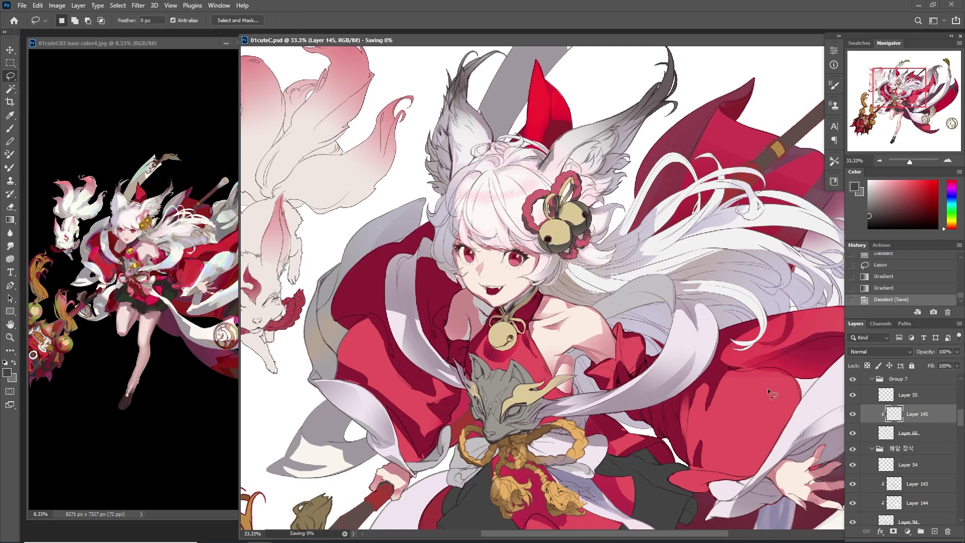
Set Layer 145 to Multiply blending and apply a stroke in a pale pink sampled from the hair
{"action": "left_click", "coordinate": [880, 352]}
{"action": "left_click", "coordinate": [880, 378]}
{"action": "key", "text": "i"}
{"action": "left_click", "coordinate": [487, 195]}
{"action": "key", "text": "alt+e"}
{"action": "key", "text": "Return"}
Shift Layer 145's midtones toward blue with a Color Balance level of +47
{"action": "key", "text": "ctrl+b"}
{"action": "left_click_drag", "start_coordinate": [827, 176], "coordinate": [813, 180]}
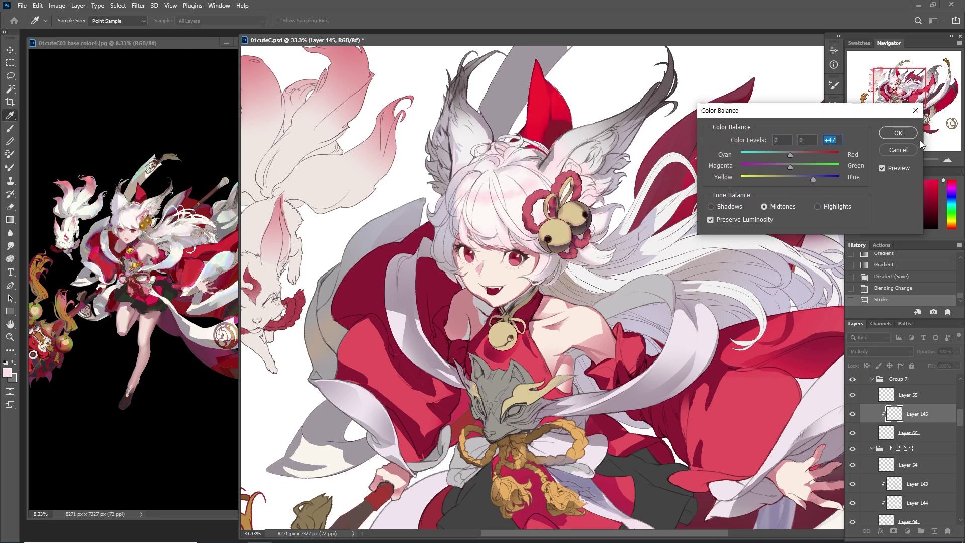
{"action": "left_click", "coordinate": [898, 133]}
Duplicate the hair ornament's base colours from Layer 66 in place onto a new clipped layer
{"action": "left_click", "coordinate": [904, 431]}
{"action": "key", "text": "ctrl+a"}
{"action": "key", "text": "ctrl+shift+v"}
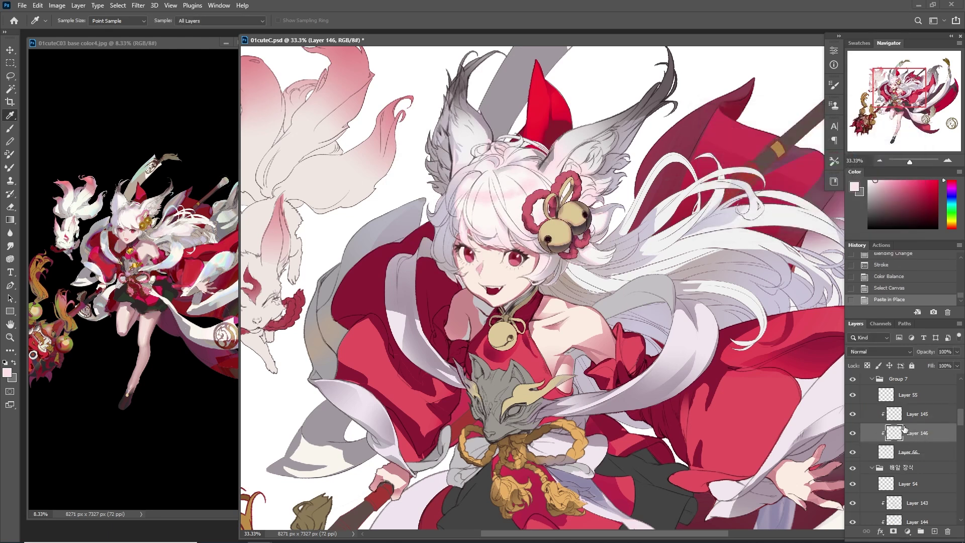
Replace the bells' pale gold on the pasted layer using fuzziness 88, hue -7, saturation +38 and lightness -29
{"action": "left_click", "coordinate": [561, 228]}
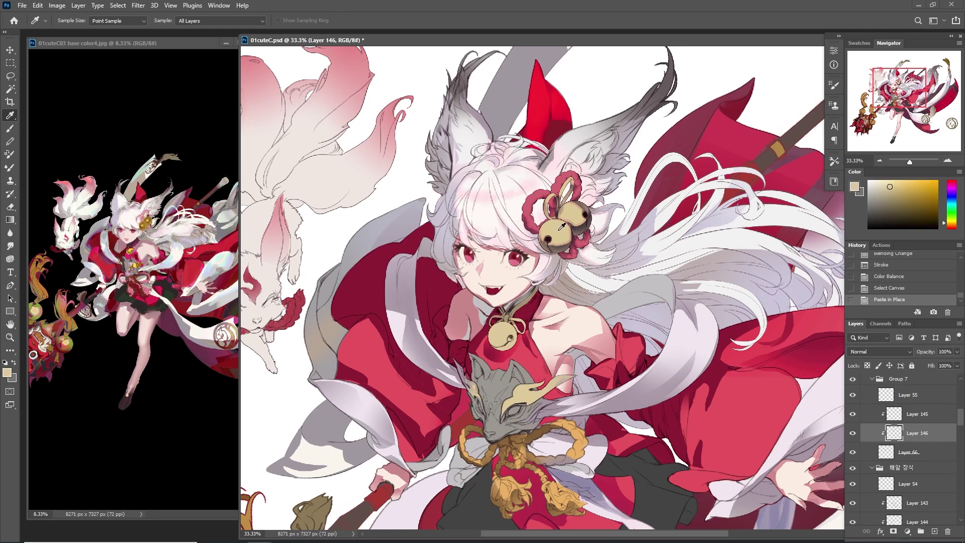
{"action": "key", "text": "ctrl+shift+u"}
{"action": "left_click_drag", "start_coordinate": [133, 350], "coordinate": [133, 324]}
{"action": "left_click", "coordinate": [151, 334]}
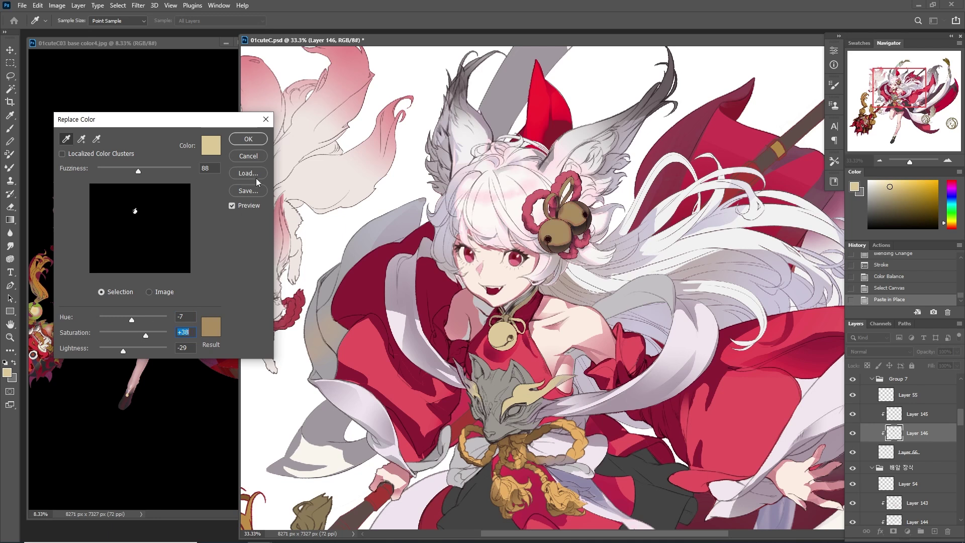
{"action": "key", "text": "Return"}
Replace the ornament cords' pinkish red with a brighter tone using saturation +59 and lightness +27
{"action": "left_click", "coordinate": [534, 191]}
{"action": "key", "text": "ctrl+alt+f"}
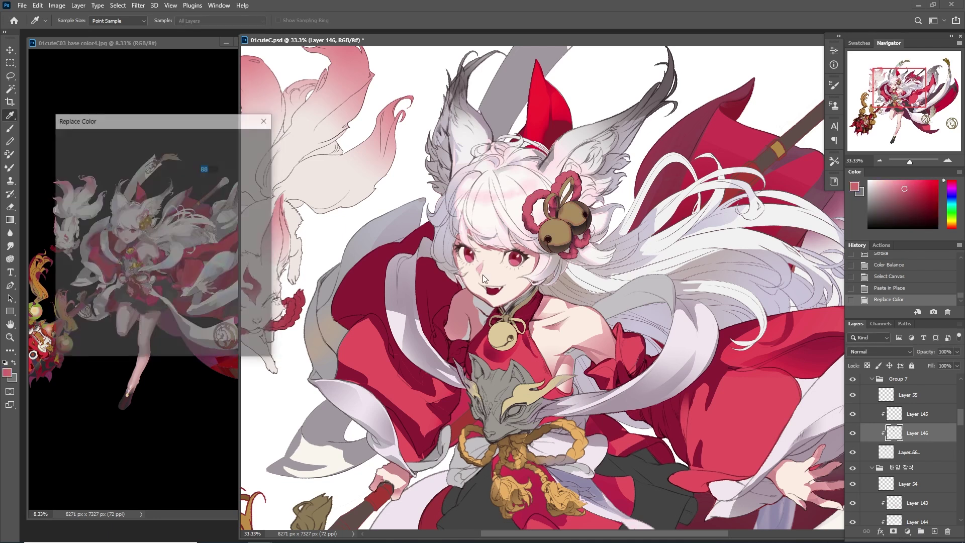
{"action": "left_click_drag", "start_coordinate": [114, 350], "coordinate": [141, 347]}
{"action": "type", "text": "8"}
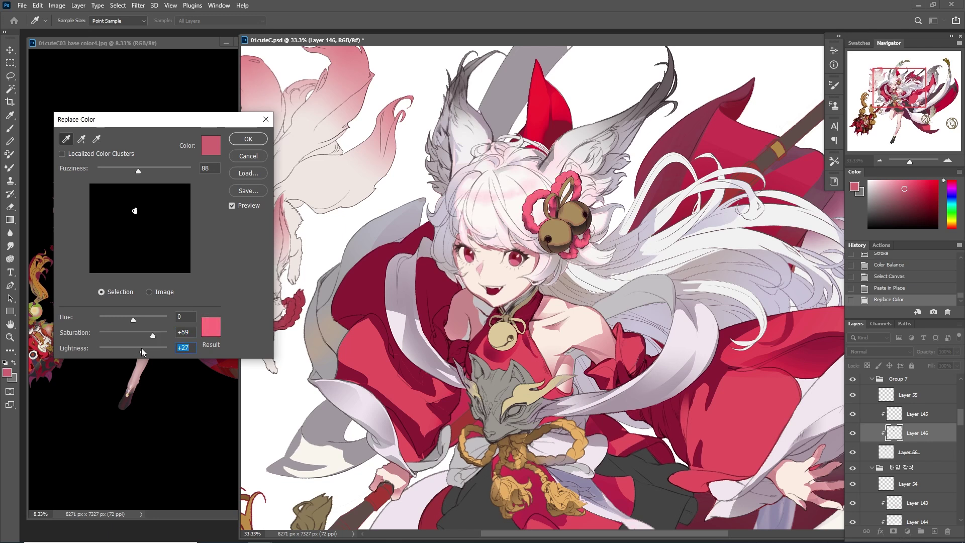
{"action": "left_click", "coordinate": [262, 143]}
Warm Layer 145's shading with a Color Balance red level of +44 and compare it by toggling the layer
{"action": "left_click", "coordinate": [915, 416]}
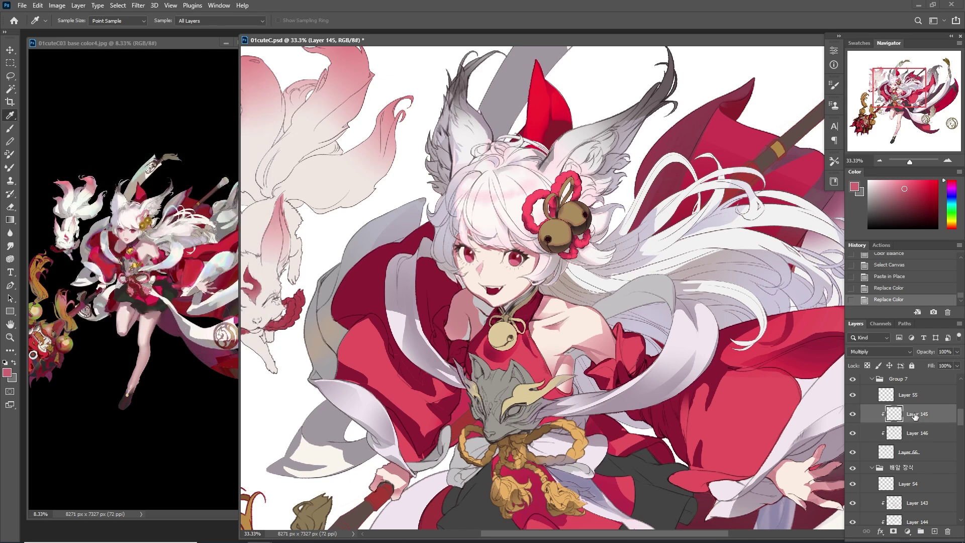
{"action": "key", "text": "ctrl+b"}
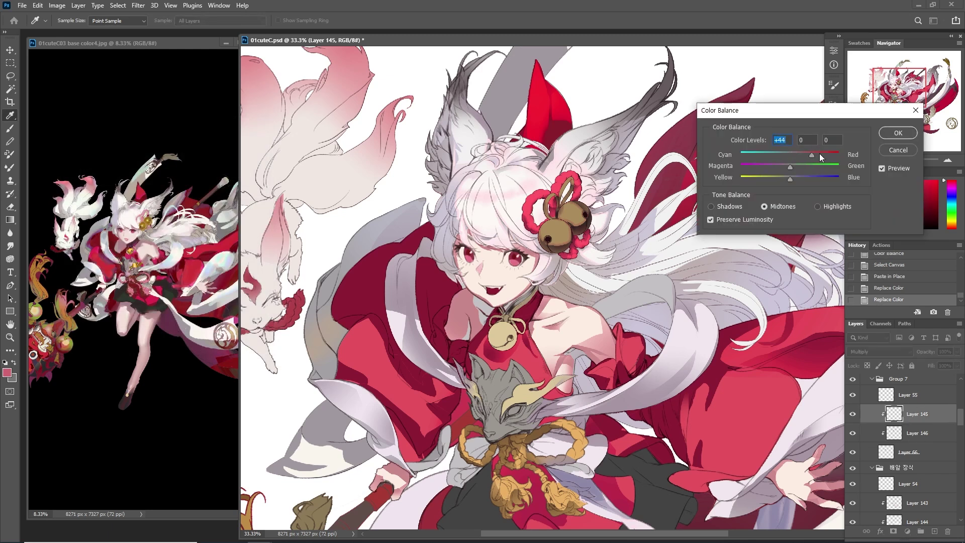
{"action": "left_click", "coordinate": [898, 133]}
{"action": "left_click", "coordinate": [851, 415]}
{"action": "left_click", "coordinate": [851, 414]}
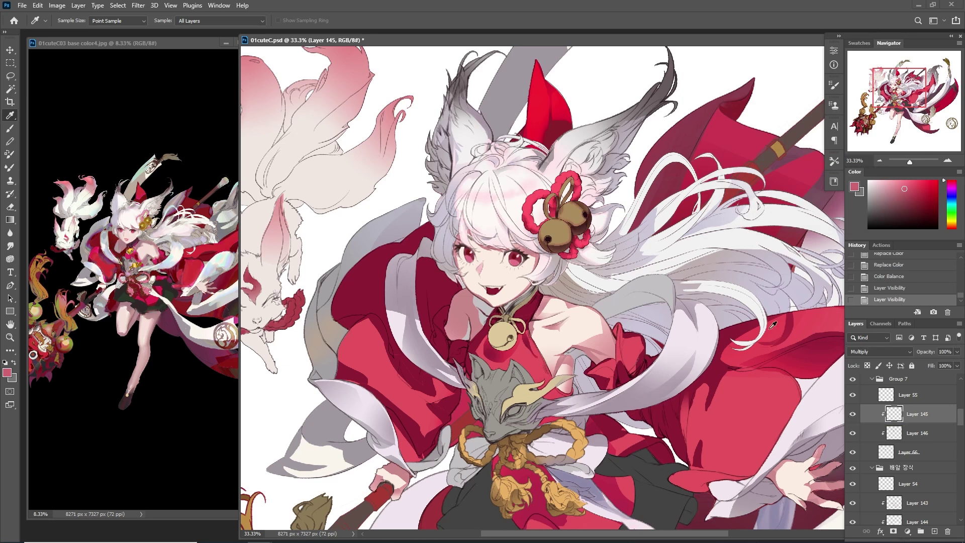
Erase soft highlight spots into both hair bells on Layer 146
{"action": "left_click", "coordinate": [925, 434]}
{"action": "left_click", "coordinate": [852, 434]}
{"action": "left_click", "coordinate": [853, 433]}
{"action": "scroll", "coordinate": [517, 150], "scroll_direction": "up", "scroll_amount": 2}
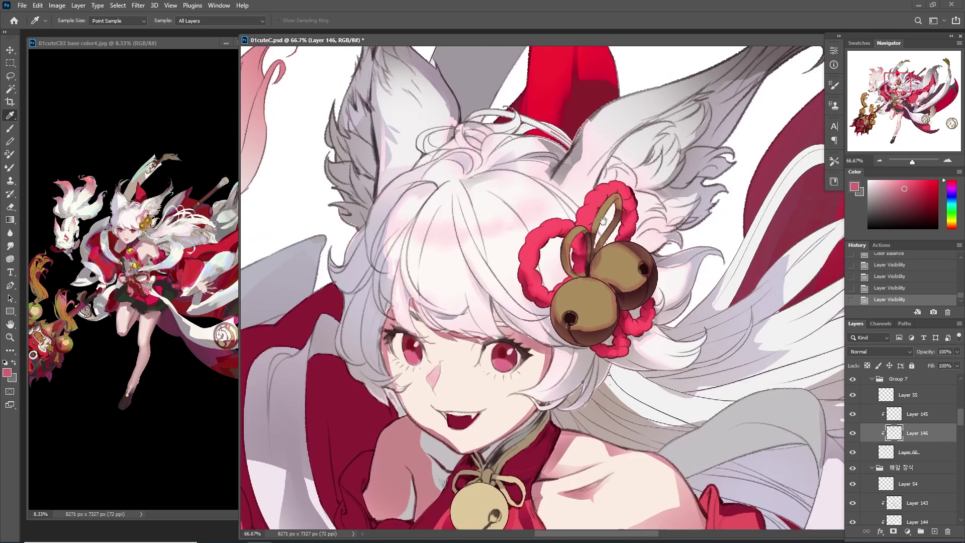
{"action": "key", "text": "e"}
{"action": "left_click", "coordinate": [585, 300]}
{"action": "left_click", "coordinate": [588, 300]}
{"action": "left_click", "coordinate": [622, 265]}
{"action": "left_click", "coordinate": [622, 267]}
Paint small pale yellow highlights on both hair bells with a smaller hard brush
{"action": "key", "text": "b"}
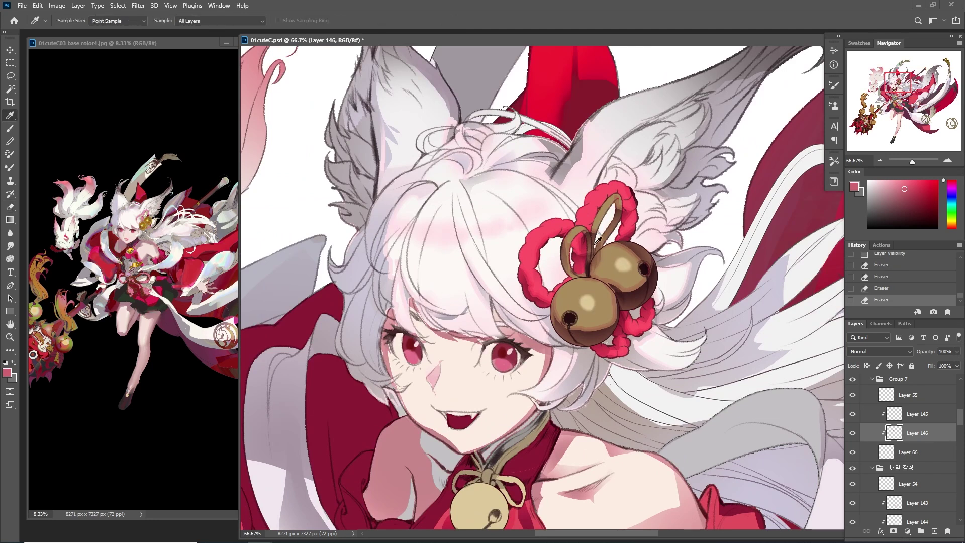
{"action": "left_click", "coordinate": [883, 180]}
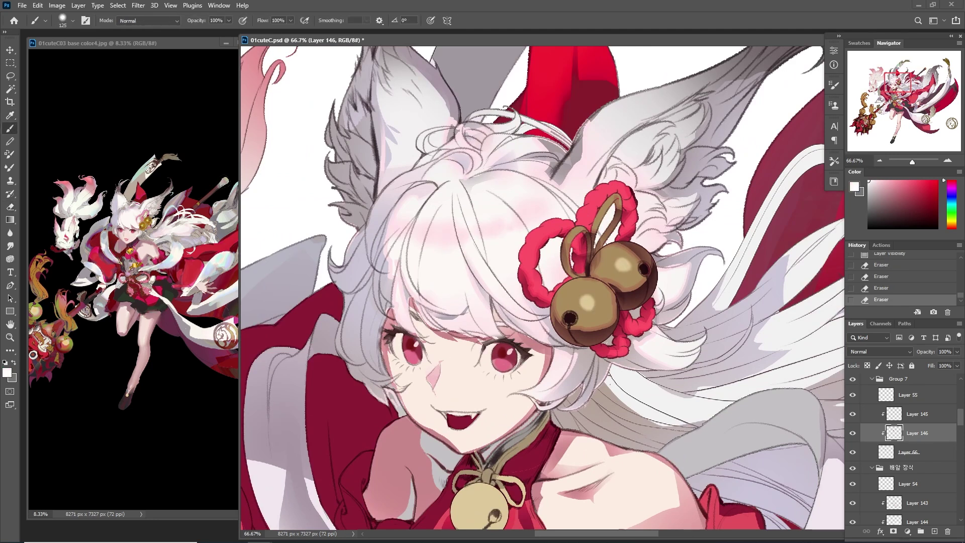
{"action": "left_click", "coordinate": [951, 220]}
{"action": "left_click", "coordinate": [952, 225]}
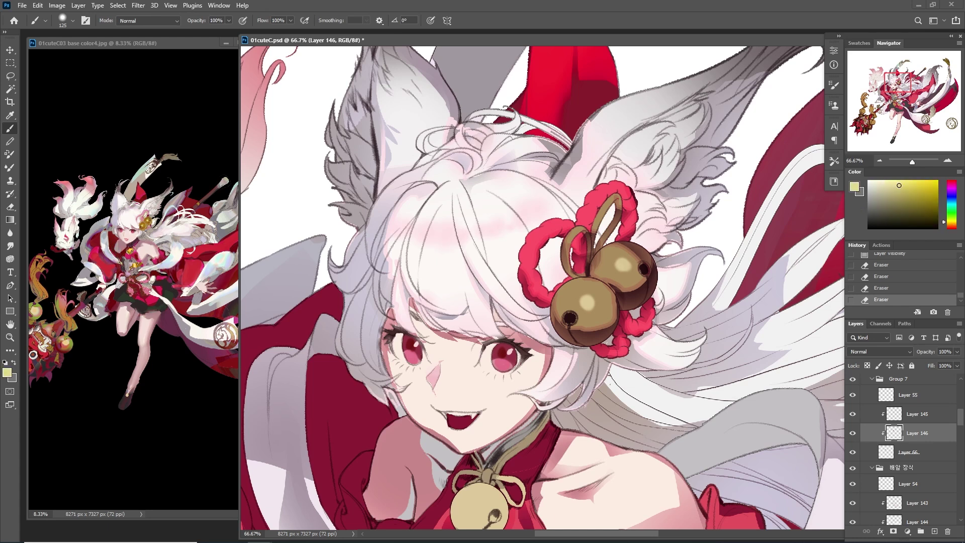
{"action": "right_click", "coordinate": [643, 201]}
{"action": "double_click", "coordinate": [675, 406]}
{"action": "left_click", "coordinate": [623, 265]}
{"action": "left_click", "coordinate": [623, 265]}
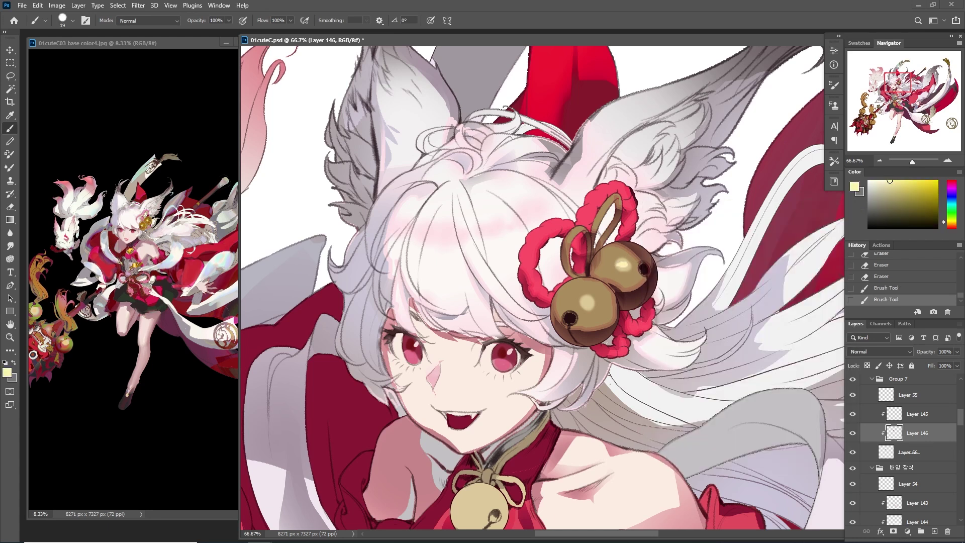
{"action": "left_click_drag", "start_coordinate": [579, 301], "coordinate": [589, 300]}
{"action": "key", "text": "ctrl+minus"}
{"action": "key", "text": "ctrl+minus"}
{"action": "key", "text": "ctrl+minus"}
{"action": "key", "text": "ctrl+minus"}
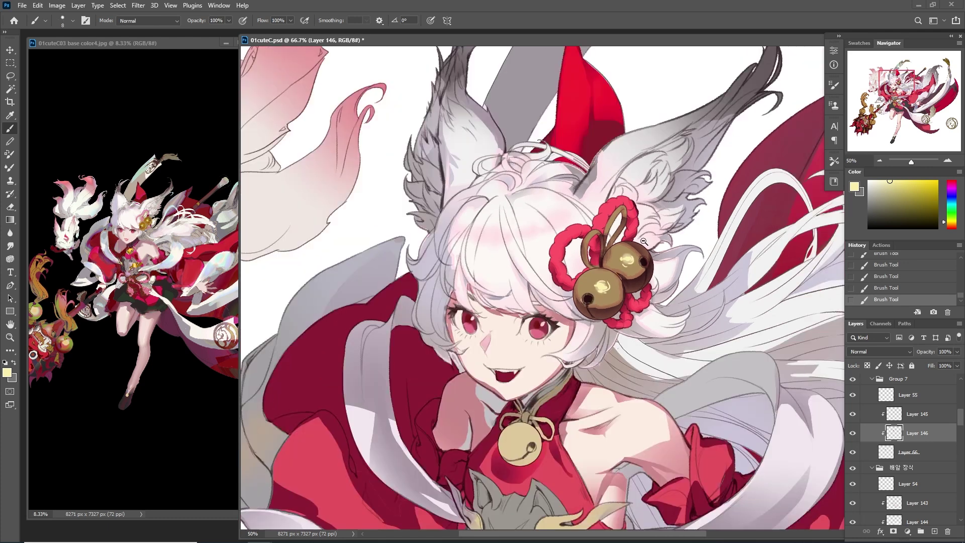
Save the file and add a new layer clipped to Layer 67 in Group 8 for shading the white fox
{"action": "key", "text": "ctrl+s"}
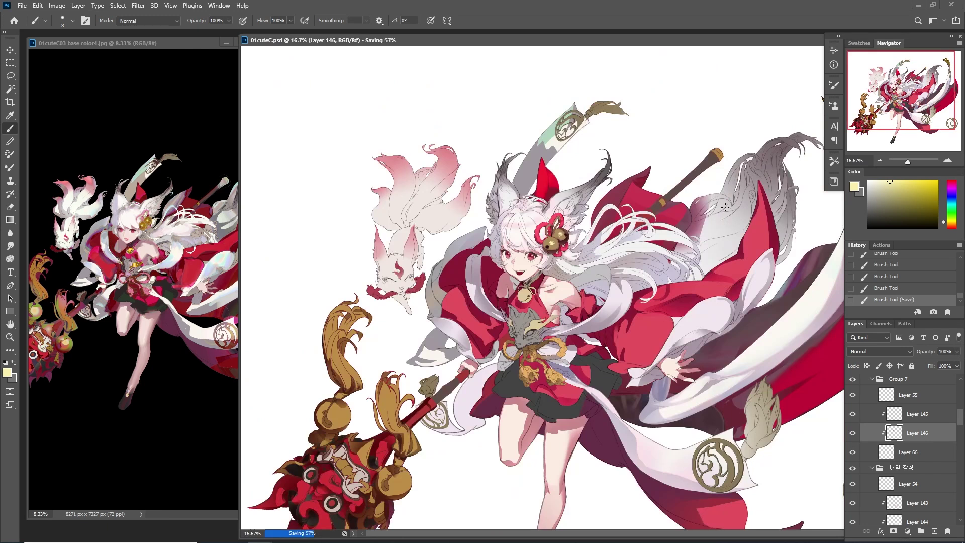
{"action": "key", "text": "m"}
{"action": "scroll", "coordinate": [911, 435], "scroll_direction": "up", "scroll_amount": 3}
{"action": "left_click", "coordinate": [853, 439]}
{"action": "left_click", "coordinate": [853, 440]}
{"action": "left_click", "coordinate": [924, 459]}
{"action": "left_click", "coordinate": [934, 531]}
{"action": "left_click", "coordinate": [930, 467], "text": "alt"}
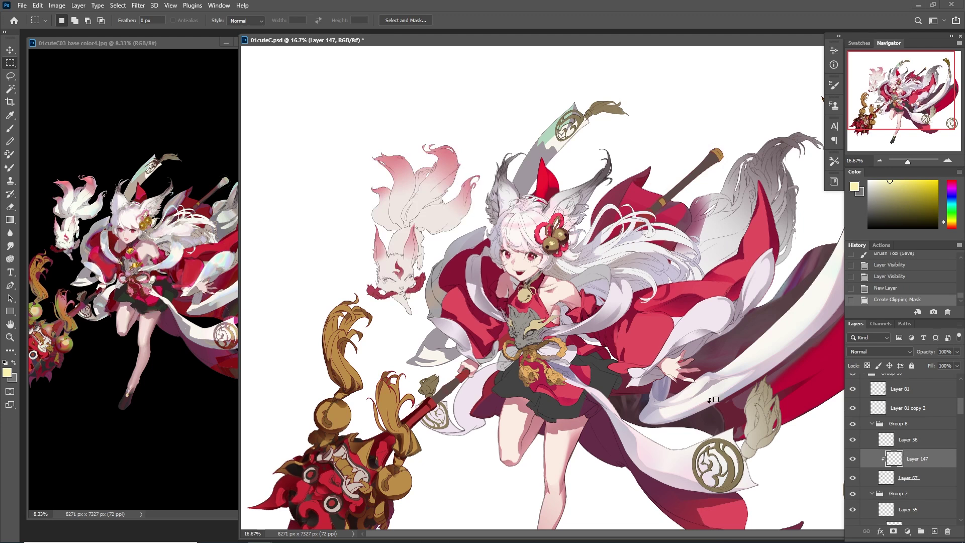
Lasso the outer edges of the fox's left tails and fill them with pale lavender shading on Layer 147
{"action": "scroll", "coordinate": [534, 224], "scroll_direction": "up", "scroll_amount": 2}
{"action": "key", "text": "l"}
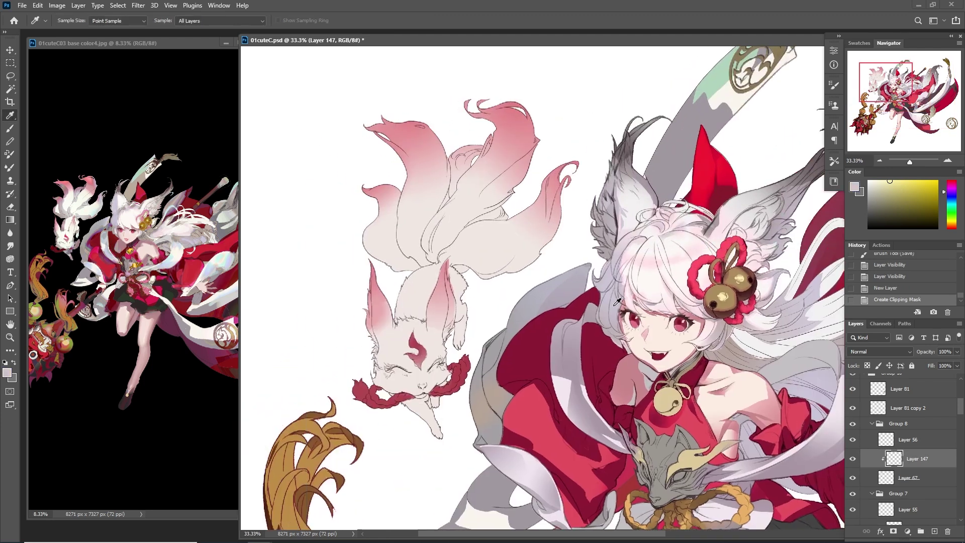
{"action": "mouse_move", "coordinate": [378, 132]}
{"action": "left_mouse_down"}
{"action": "mouse_move", "coordinate": [426, 179]}
{"action": "mouse_move", "coordinate": [404, 205]}
{"action": "mouse_move", "coordinate": [409, 255]}
{"action": "mouse_move", "coordinate": [421, 262]}
{"action": "mouse_move", "coordinate": [412, 272]}
{"action": "mouse_move", "coordinate": [388, 215]}
{"action": "mouse_move", "coordinate": [382, 246]}
{"action": "mouse_move", "coordinate": [404, 263]}
{"action": "mouse_move", "coordinate": [393, 284]}
{"action": "mouse_move", "coordinate": [345, 236]}
{"action": "mouse_move", "coordinate": [334, 105]}
{"action": "left_mouse_up"}
{"action": "key", "text": "g"}
{"action": "key", "text": "shift+g"}
{"action": "left_click", "coordinate": [397, 196]}
{"action": "key", "text": "ctrl+z"}
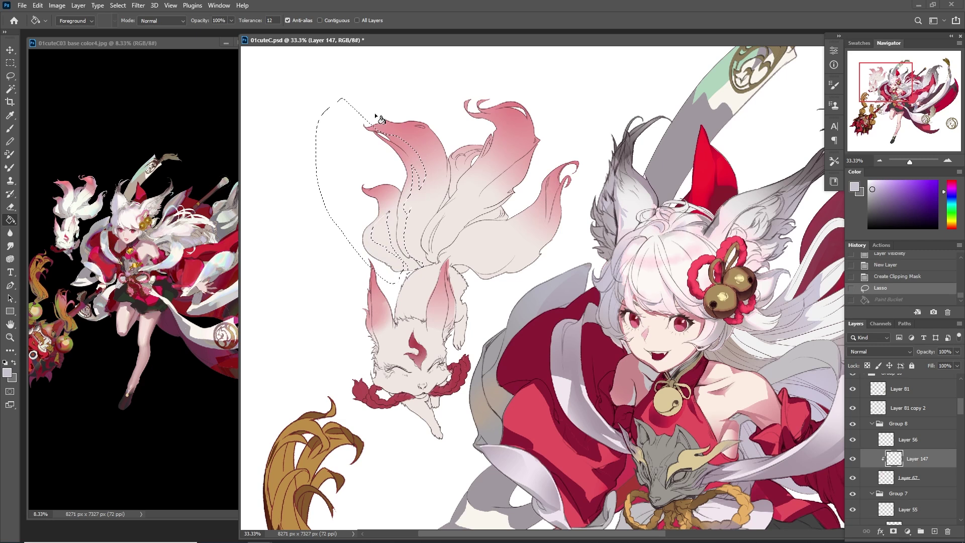
{"action": "key", "text": "ctrl+shift+z"}
{"action": "key", "text": "ctrl+d"}
Outline shadow shapes on the fox's upper middle tails and fill them with the same pale lavender
{"action": "key", "text": "l"}
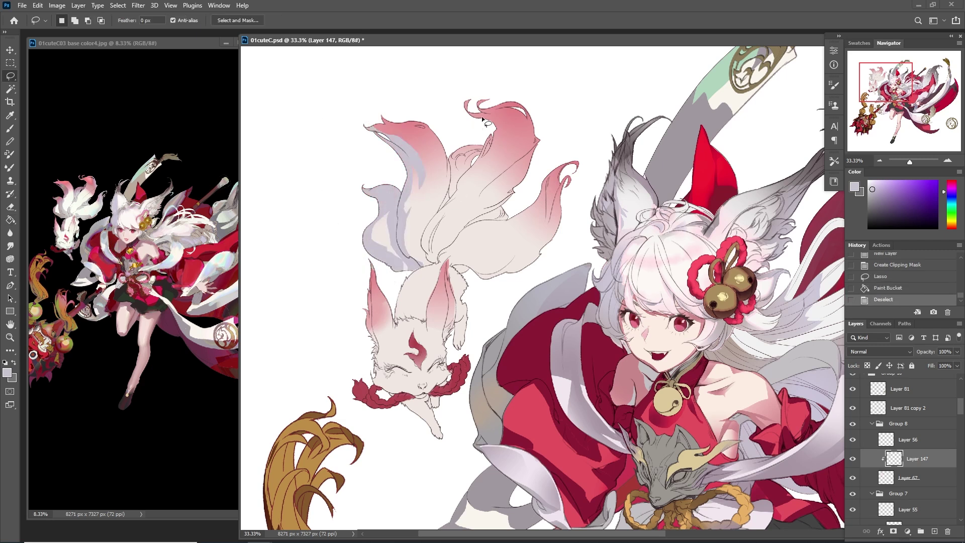
{"action": "left_click_drag", "start_coordinate": [543, 116], "coordinate": [531, 161]}
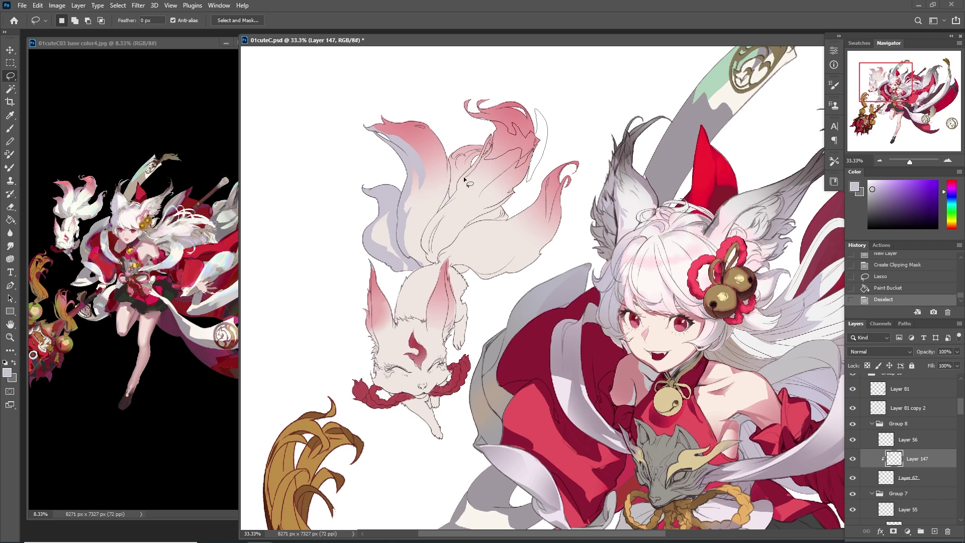
{"action": "mouse_move", "coordinate": [436, 212]}
{"action": "left_mouse_down"}
{"action": "mouse_move", "coordinate": [450, 150]}
{"action": "mouse_move", "coordinate": [490, 122]}
{"action": "left_mouse_up"}
{"action": "key", "text": "g"}
{"action": "left_click", "coordinate": [502, 194]}
{"action": "key", "text": "l"}
{"action": "key", "text": "ctrl+d"}
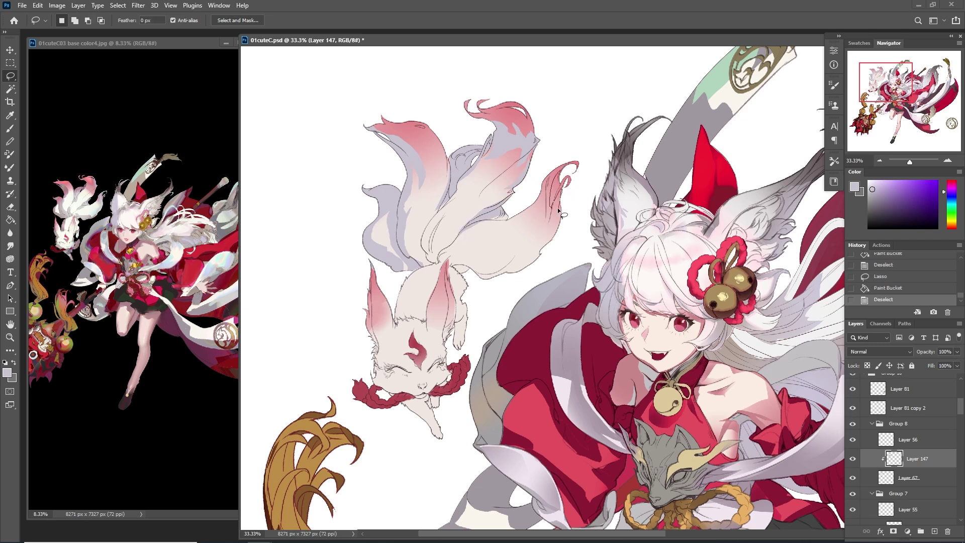
Fill lavender shadows on the fox's right tail, back and hind leg
{"action": "mouse_move", "coordinate": [447, 263]}
{"action": "left_mouse_down"}
{"action": "mouse_move", "coordinate": [553, 229]}
{"action": "mouse_move", "coordinate": [430, 290]}
{"action": "mouse_move", "coordinate": [460, 326]}
{"action": "left_mouse_up"}
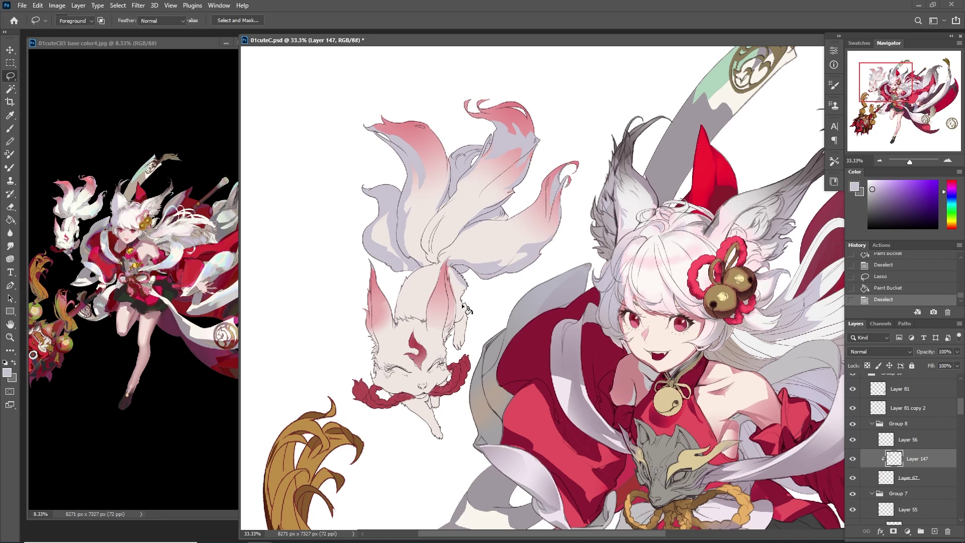
{"action": "left_click", "coordinate": [461, 322]}
{"action": "key", "text": "ctrl+d"}
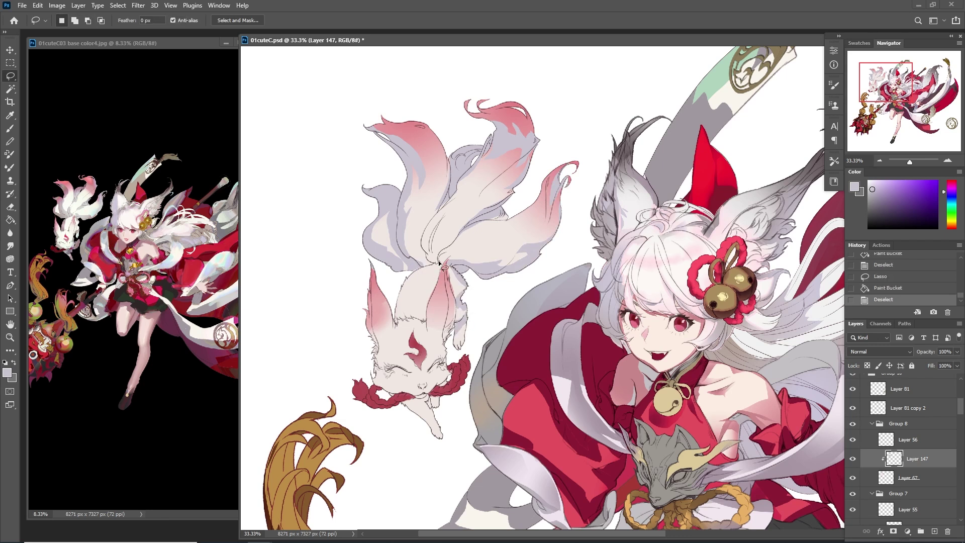
{"action": "key", "text": "g"}
{"action": "left_click", "coordinate": [397, 271]}
{"action": "key", "text": "ctrl+d"}
Lasso a shadow along the fox's left ear and fill it with pale lavender
{"action": "key", "text": "l"}
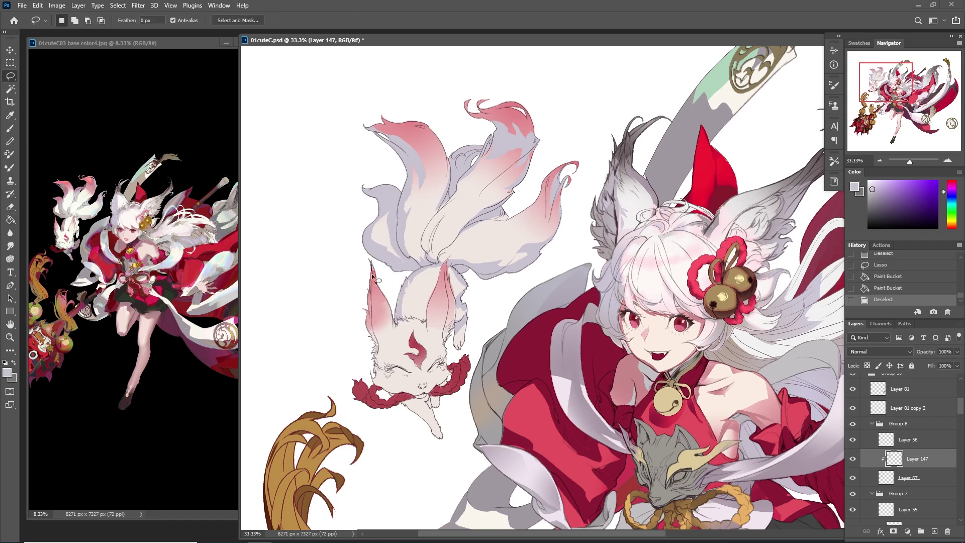
{"action": "left_click_drag", "start_coordinate": [378, 339], "coordinate": [377, 347]}
{"action": "key", "text": "g"}
{"action": "left_click", "coordinate": [375, 322]}
{"action": "key", "text": "ctrl+d"}
{"action": "key", "text": "l"}
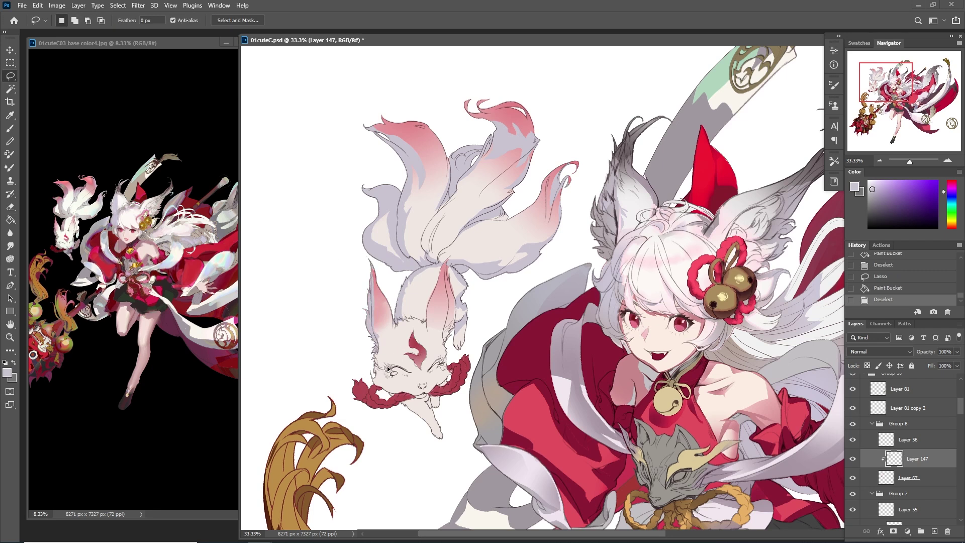
Undo the last fill and add lavender shadows to the fox's face edges, right ear and the red rope at its mouth
{"action": "key", "text": "ctrl+z"}
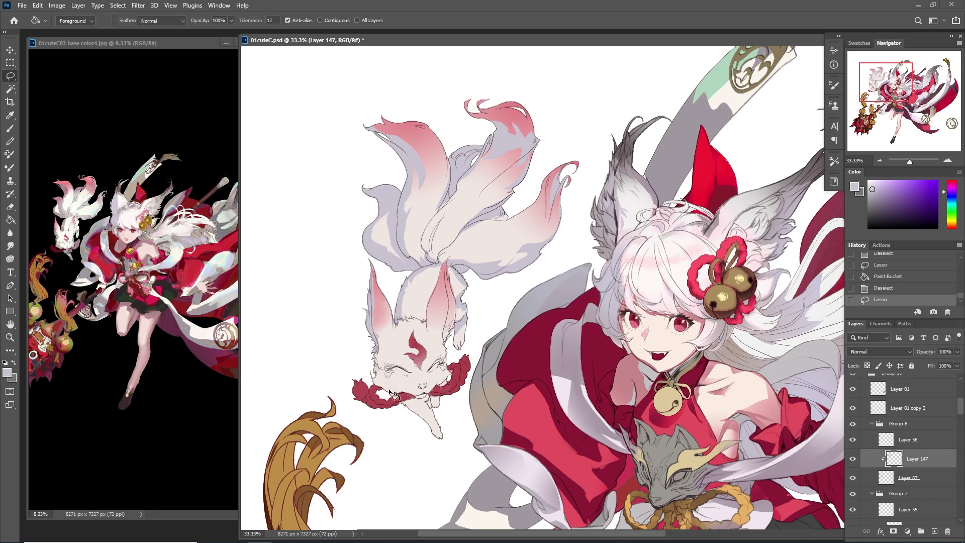
{"action": "mouse_move", "coordinate": [424, 394]}
{"action": "left_mouse_down"}
{"action": "mouse_move", "coordinate": [452, 375]}
{"action": "mouse_move", "coordinate": [442, 332]}
{"action": "left_mouse_up"}
{"action": "key", "text": "ctrl+d"}
{"action": "key", "text": "g"}
{"action": "left_click", "coordinate": [443, 384]}
{"action": "key", "text": "l"}
{"action": "key", "text": "g"}
{"action": "left_click", "coordinate": [452, 362]}
{"action": "key", "text": "l"}
{"action": "key", "text": "g"}
{"action": "left_click", "coordinate": [455, 329]}
{"action": "key", "text": "l"}
{"action": "key", "text": "ctrl+d"}
{"action": "key", "text": "g"}
{"action": "left_click", "coordinate": [444, 342]}
{"action": "key", "text": "l"}
{"action": "key", "text": "ctrl+d"}
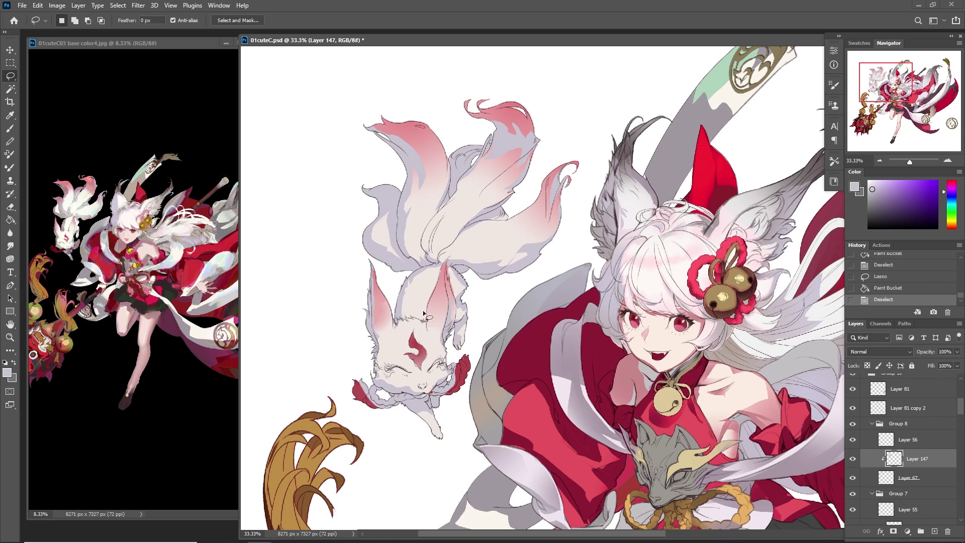
Fill a lavender shadow over the left end of the fox's red rope
{"action": "key", "text": "g"}
{"action": "key", "text": "l"}
{"action": "left_click_drag", "start_coordinate": [354, 383], "coordinate": [375, 410]}
{"action": "key", "text": "g"}
{"action": "left_click", "coordinate": [364, 397]}
{"action": "key", "text": "l"}
{"action": "key", "text": "ctrl+d"}
Stroke Layer 147's shading with a sampled pale pink and set the layer's blend mode to Multiply
{"action": "key", "text": "i"}
{"action": "left_click", "coordinate": [647, 259]}
{"action": "key", "text": "alt+e"}
{"action": "key", "text": "s"}
{"action": "left_click", "coordinate": [549, 139]}
{"action": "left_click", "coordinate": [885, 352]}
{"action": "left_click", "coordinate": [877, 332]}
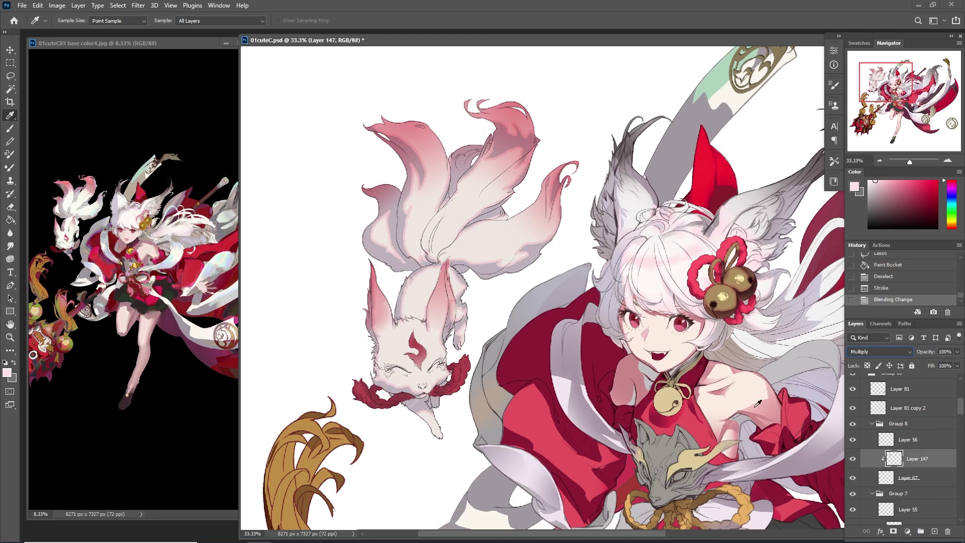
Duplicate Layer 67, the fox's base colour layer
{"action": "left_click", "coordinate": [888, 478]}
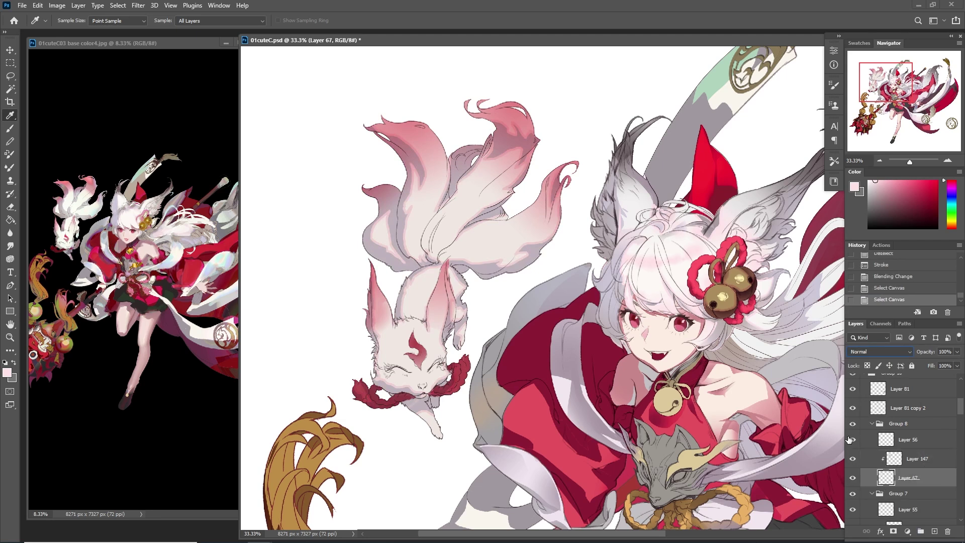
{"action": "left_click", "coordinate": [734, 375]}
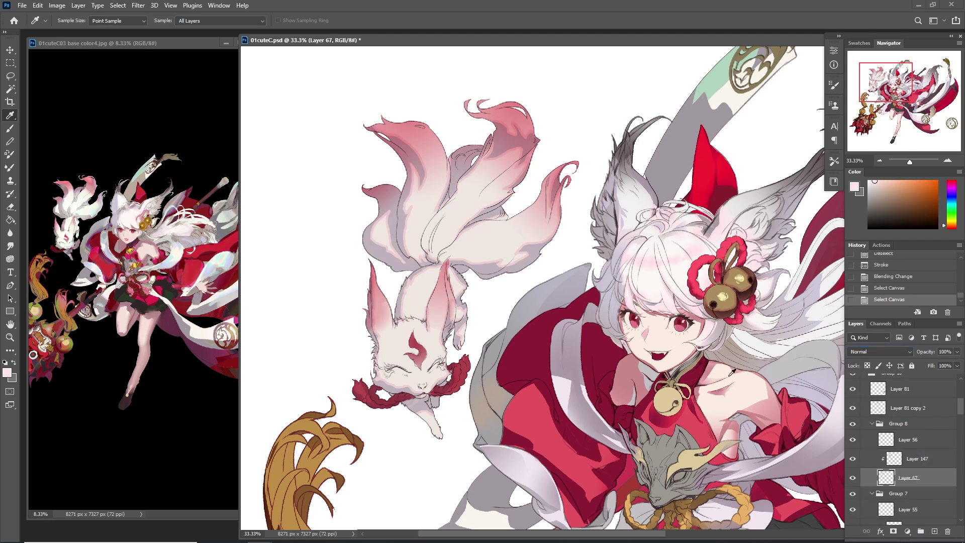
{"action": "key", "text": "m"}
{"action": "key", "text": "ctrl+d"}
{"action": "key", "text": "ctrl+j"}
Brighten the duplicated fox layer with Curves, anchoring input 68 at output 70 and raising input 204 to 222
{"action": "key", "text": "ctrl+m"}
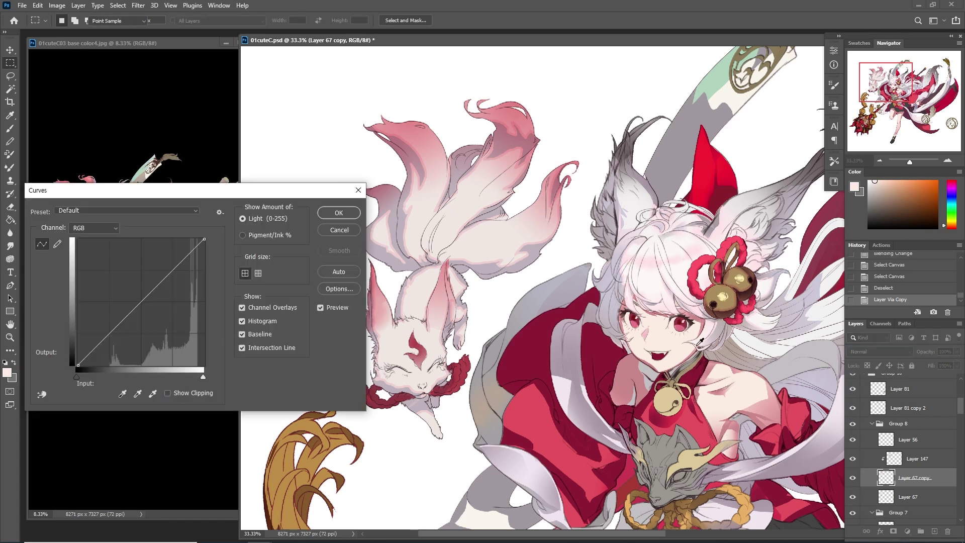
{"action": "left_click_drag", "start_coordinate": [149, 294], "coordinate": [149, 272]}
{"action": "left_click_drag", "start_coordinate": [105, 328], "coordinate": [112, 330]}
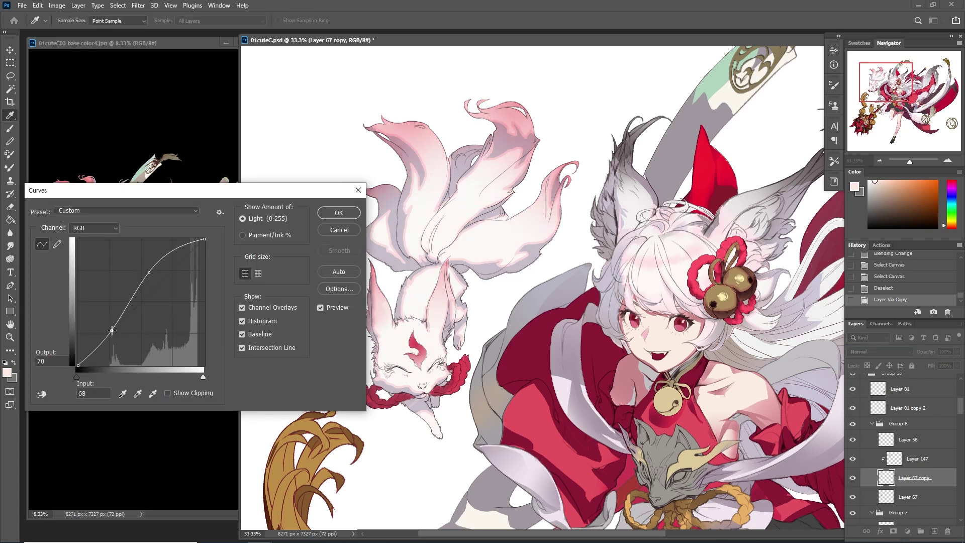
{"action": "left_click_drag", "start_coordinate": [153, 272], "coordinate": [179, 255]}
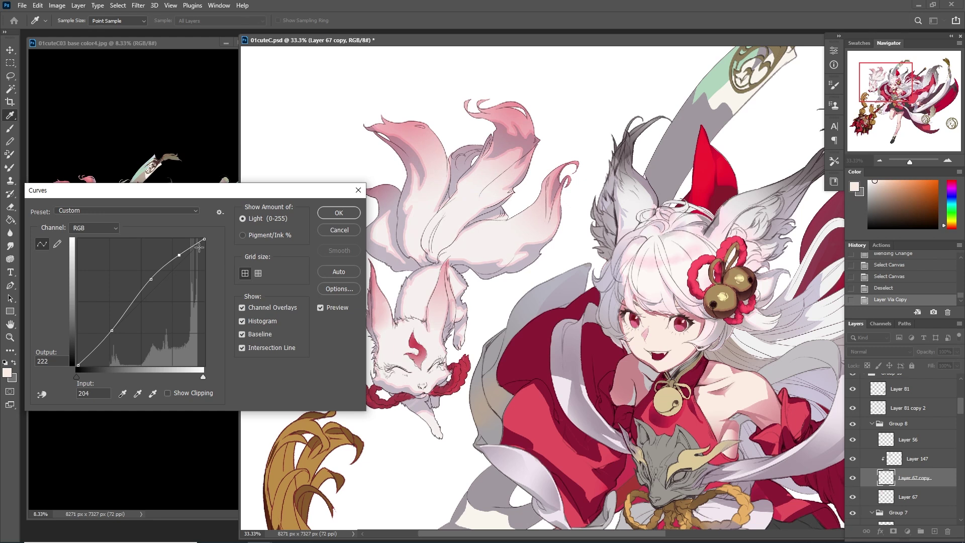
{"action": "left_click", "coordinate": [339, 212]}
Shift the fox copy toward yellow with Color Balance at -28 midtones and -11 highlights, comparing it without the shading layer
{"action": "key", "text": "ctrl+b"}
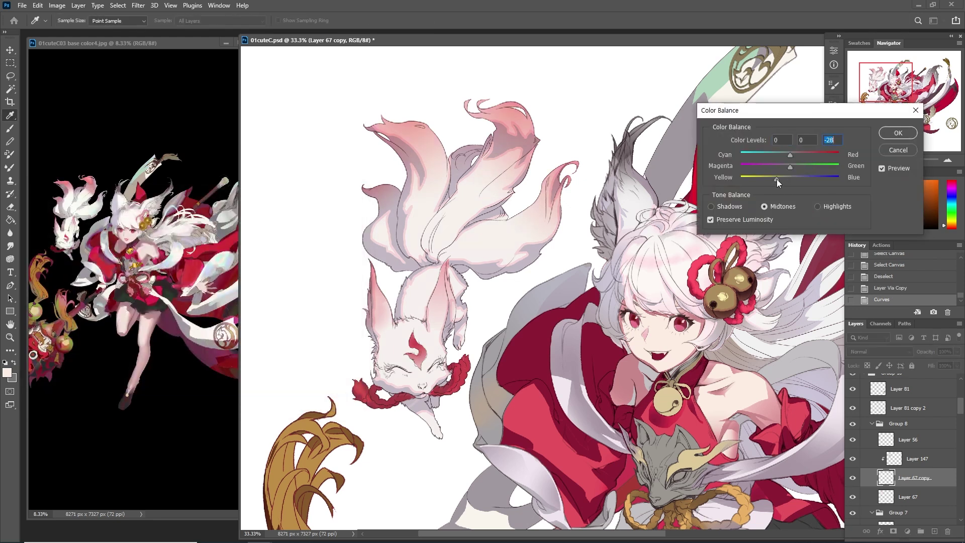
{"action": "left_click", "coordinate": [824, 207]}
{"action": "left_click_drag", "start_coordinate": [790, 178], "coordinate": [786, 181]}
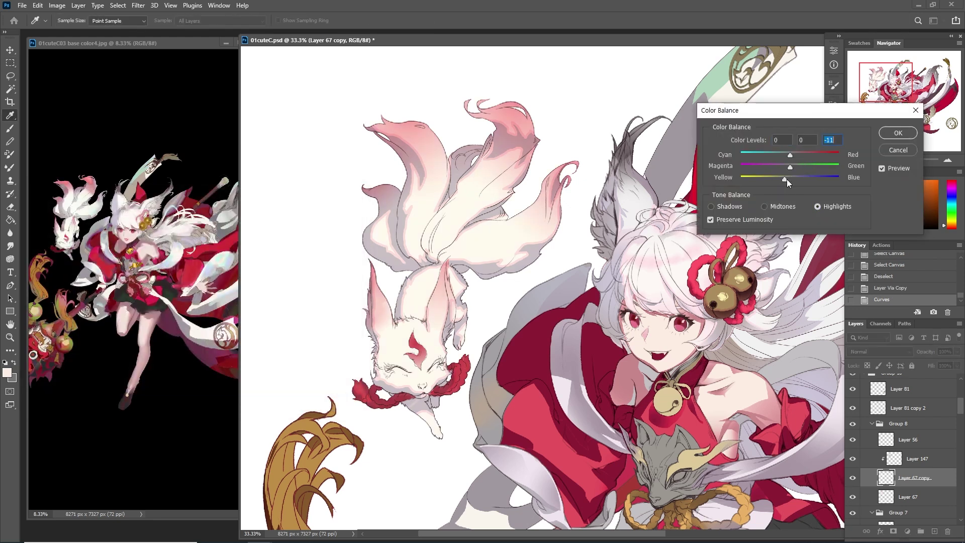
{"action": "left_click", "coordinate": [898, 133]}
{"action": "left_click", "coordinate": [853, 459]}
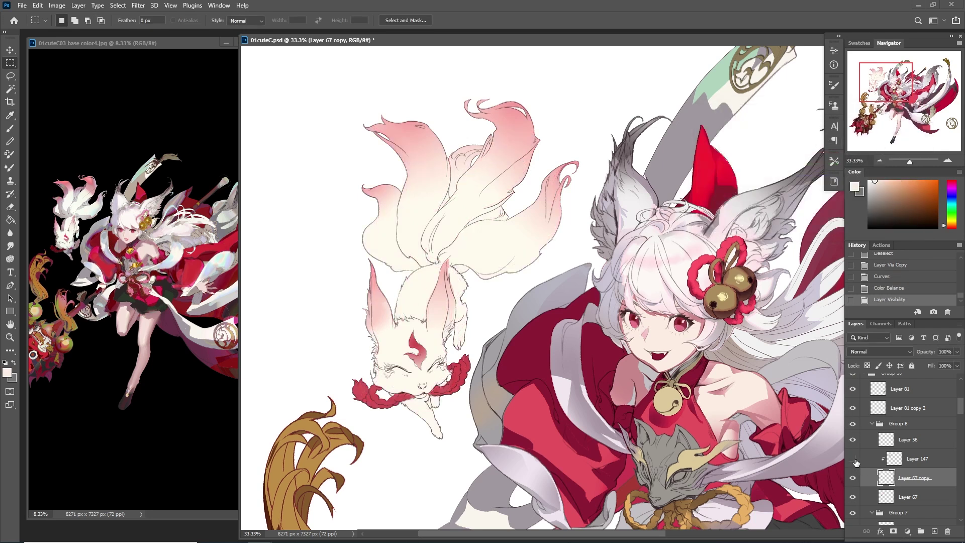
{"action": "left_click", "coordinate": [853, 459]}
Paste a copy of the fox colours in place as a clipped Multiply layer with 23% opacity
{"action": "left_click", "coordinate": [921, 460]}
{"action": "scroll", "coordinate": [418, 291], "scroll_direction": "down", "scroll_amount": 1}
{"action": "key", "text": "ctrl+a"}
{"action": "key", "text": "ctrl+shift+v"}
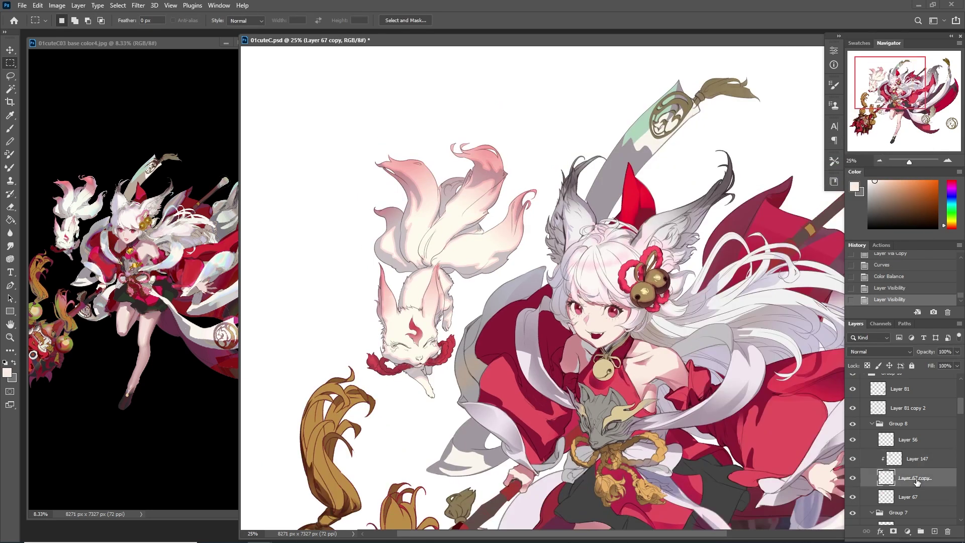
{"action": "left_click", "coordinate": [873, 352]}
{"action": "left_click", "coordinate": [908, 389]}
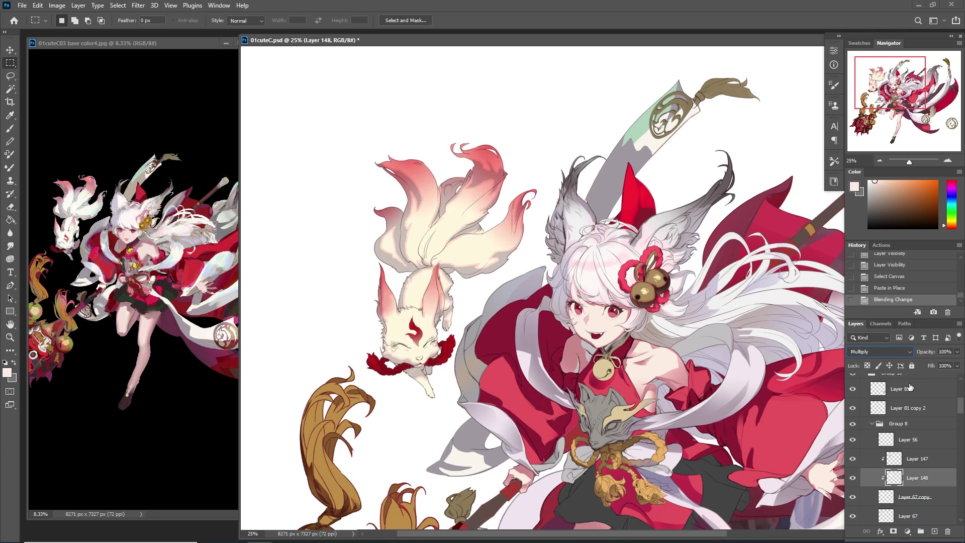
{"action": "left_click_drag", "start_coordinate": [958, 352], "coordinate": [931, 371]}
{"action": "scroll", "coordinate": [728, 400], "scroll_direction": "down", "scroll_amount": 2}
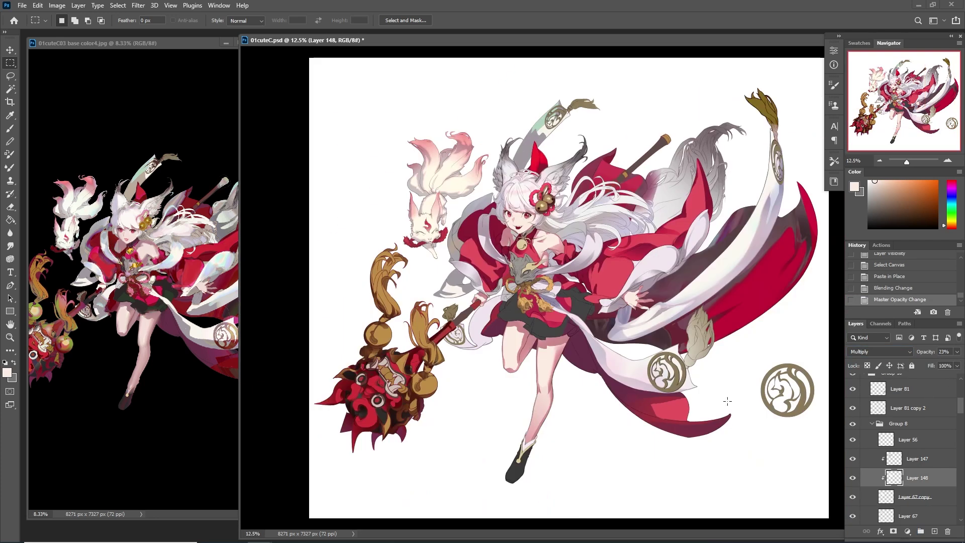
Compare the Multiply layer on and off and merge it down into the Layer 67 copy
{"action": "left_click", "coordinate": [851, 478]}
{"action": "left_click", "coordinate": [851, 478]}
{"action": "key", "text": "ctrl+e"}
Copy Layer 147's shading in place as a clipped Normal layer above it and lower its opacity to 25%
{"action": "left_click", "coordinate": [852, 458]}
{"action": "left_click", "coordinate": [853, 459]}
{"action": "key", "text": "ctrl+a"}
{"action": "key", "text": "ctrl+c"}
{"action": "key", "text": "ctrl+shift+v"}
{"action": "key", "text": "ctrl+alt+g"}
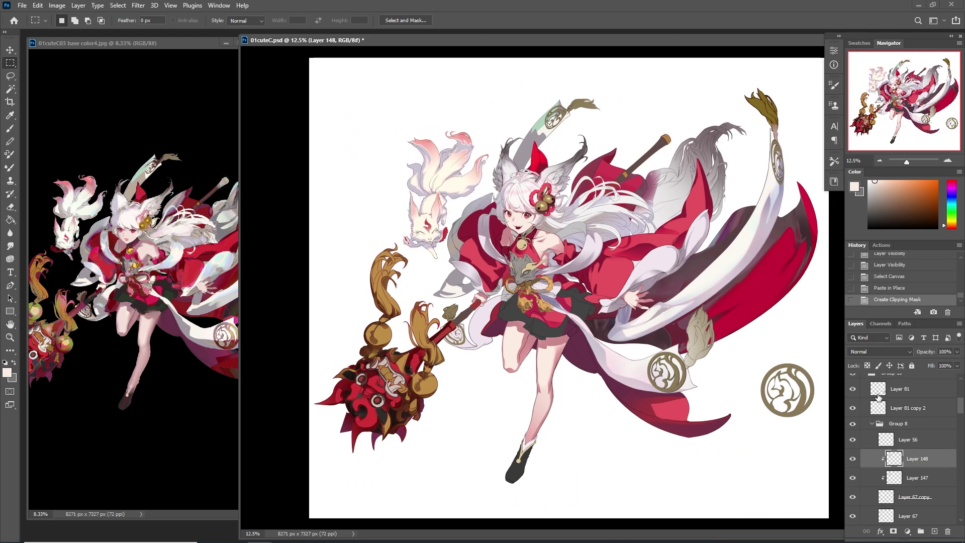
{"action": "left_click_drag", "start_coordinate": [957, 352], "coordinate": [921, 363]}
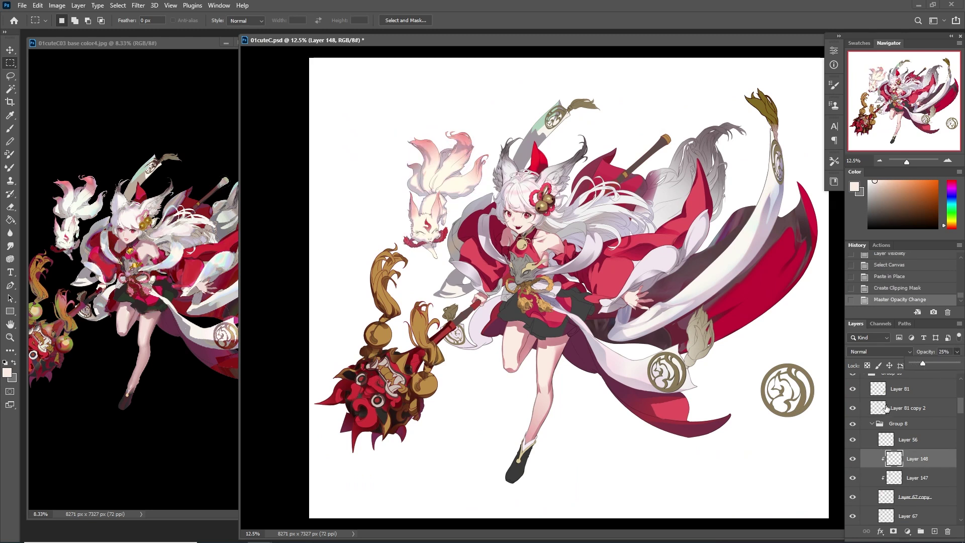
Toggle Layer 148 to compare the shading, set its opacity to 26% and save the file
{"action": "left_click", "coordinate": [853, 460]}
{"action": "left_click", "coordinate": [853, 460]}
{"action": "left_click", "coordinate": [853, 460]}
{"action": "left_click", "coordinate": [853, 460]}
{"action": "left_click", "coordinate": [853, 460]}
{"action": "left_click_drag", "start_coordinate": [958, 351], "coordinate": [930, 366]}
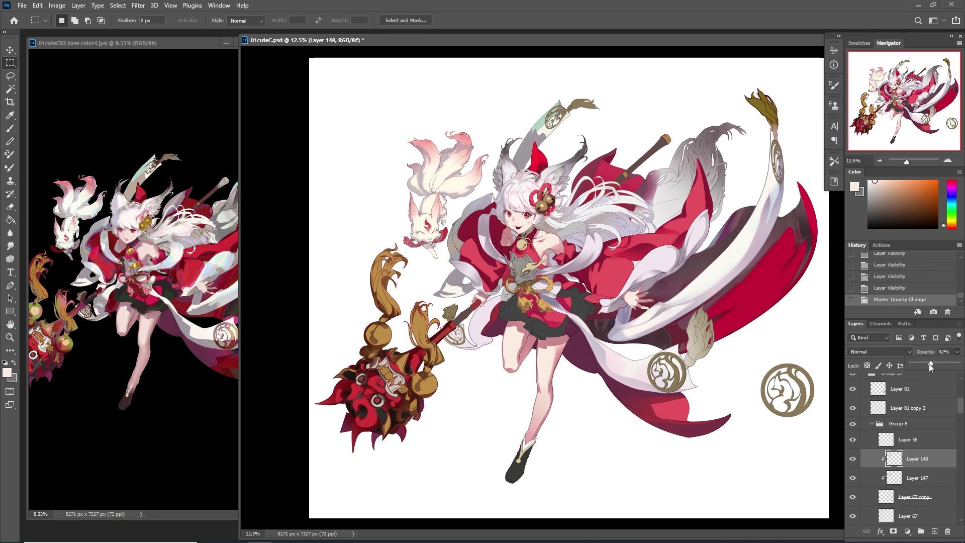
{"action": "key", "text": "ctrl+s"}
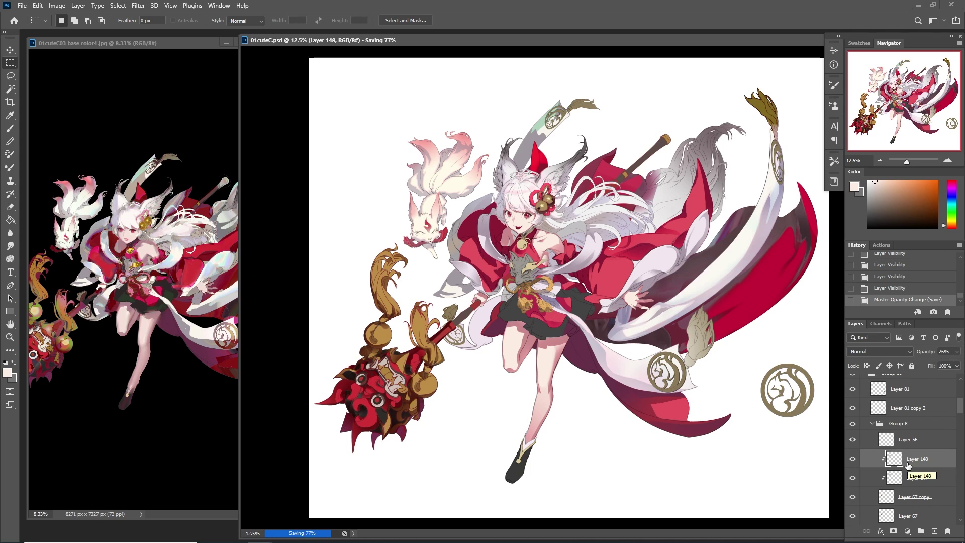
Check the layers in Group 2 by toggling their visibility and add a new clipped layer directly above Layer 96
{"action": "scroll", "coordinate": [907, 463], "scroll_direction": "down", "scroll_amount": 5}
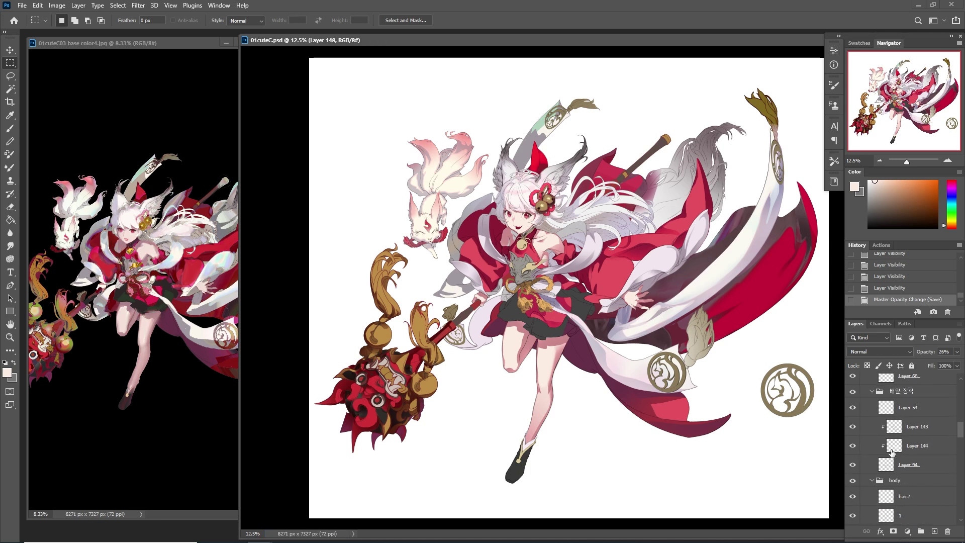
{"action": "scroll", "coordinate": [891, 450], "scroll_direction": "down", "scroll_amount": 5}
{"action": "left_click", "coordinate": [852, 488]}
{"action": "left_click", "coordinate": [852, 488]}
{"action": "left_click", "coordinate": [902, 495]}
{"action": "left_click", "coordinate": [867, 470]}
{"action": "left_click", "coordinate": [852, 470]}
{"action": "left_click", "coordinate": [852, 469]}
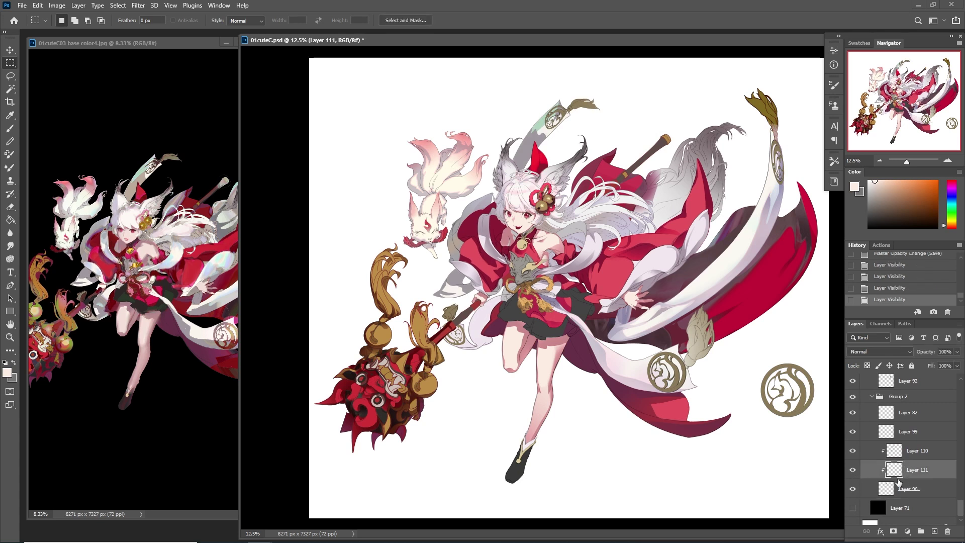
{"action": "left_click", "coordinate": [924, 488]}
{"action": "left_click", "coordinate": [935, 531]}
Sample an off-white and apply radial gradients to the white ribbon beside the weapon handle on Layer 149
{"action": "key", "text": "i"}
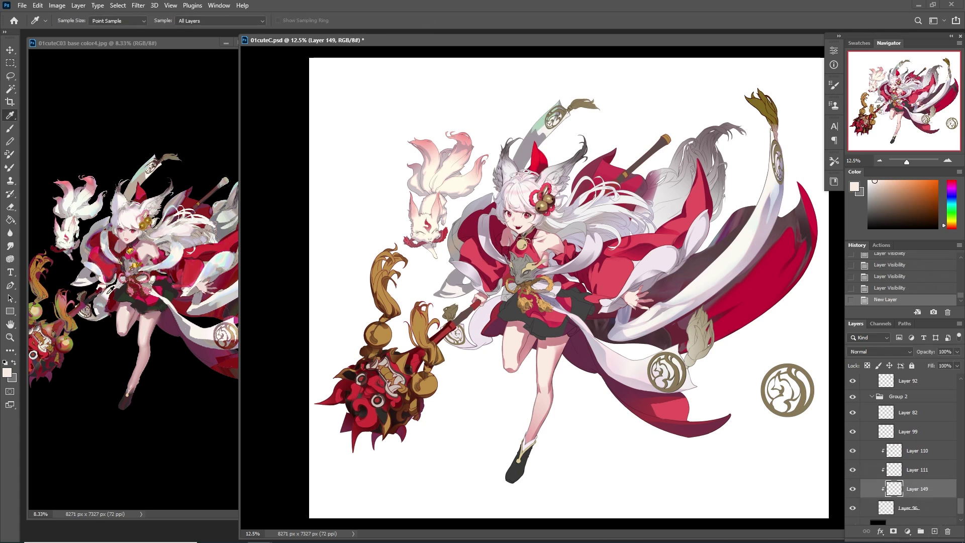
{"action": "left_click", "coordinate": [455, 285]}
{"action": "key", "text": "g"}
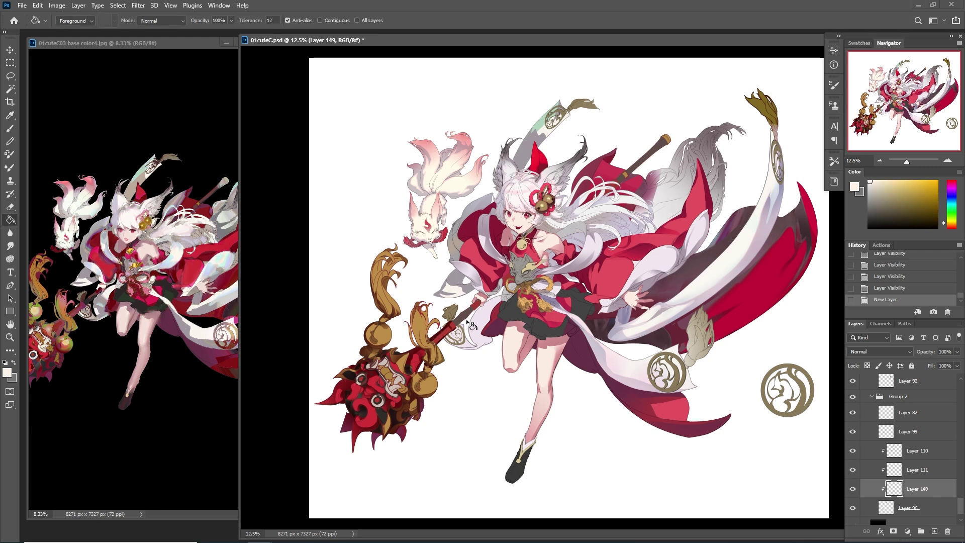
{"action": "left_click", "coordinate": [484, 332]}
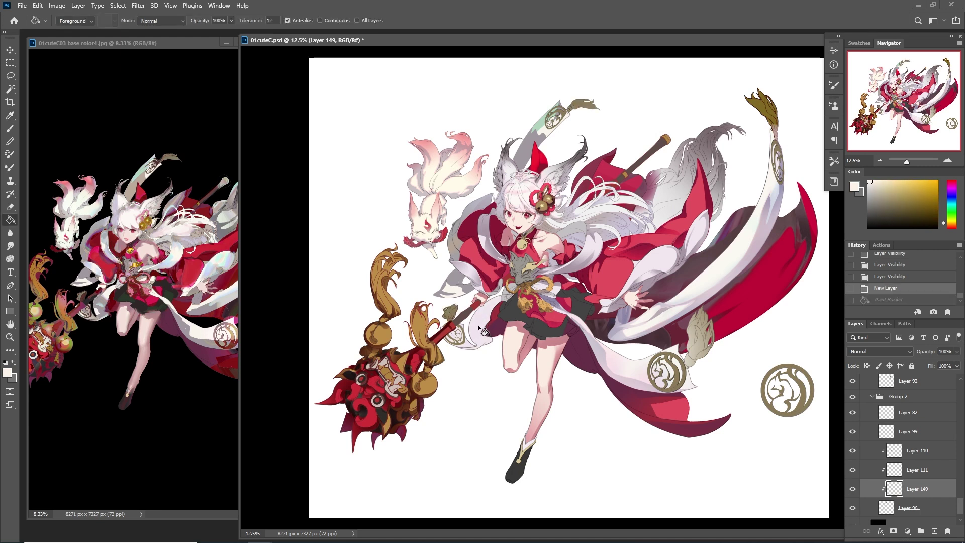
{"action": "key", "text": "shift+g"}
{"action": "mouse_move", "coordinate": [482, 318]}
{"action": "left_mouse_down"}
{"action": "mouse_move", "coordinate": [487, 371]}
{"action": "mouse_move", "coordinate": [476, 349]}
{"action": "left_mouse_up"}
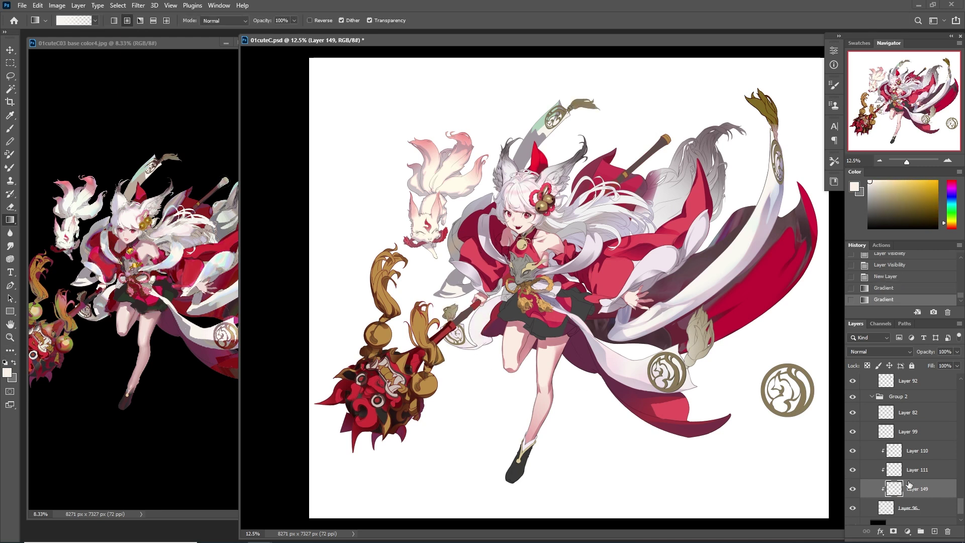
Add a clipped layer directly above Layer 111 in Group 2 and sample a warm grey from the reference image
{"action": "left_click", "coordinate": [909, 469]}
{"action": "left_click", "coordinate": [935, 532]}
{"action": "key", "text": "ctrl+plus"}
{"action": "key", "text": "i"}
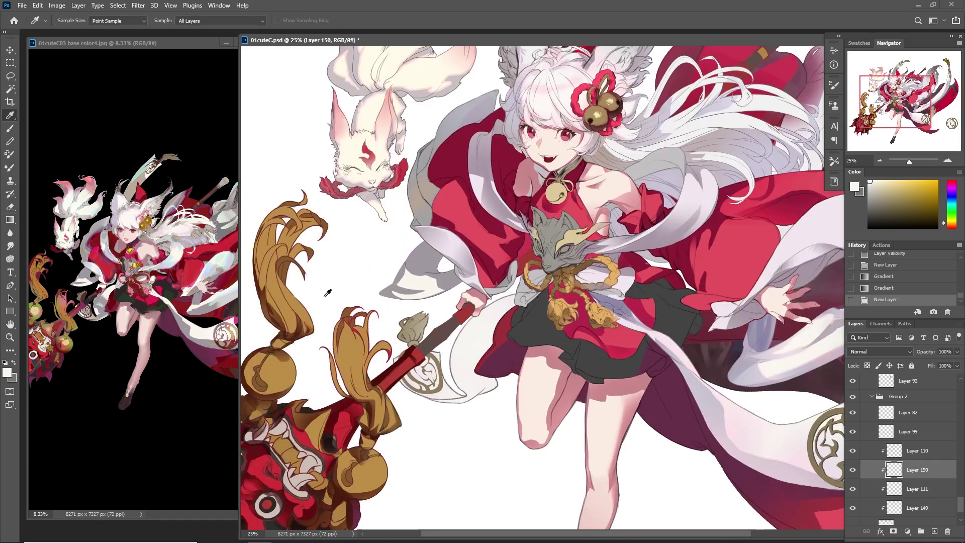
{"action": "left_click", "coordinate": [101, 302]}
Lasso the white ribbon fold beside the weapon handle and shade it with grey radial gradients on Layer 150
{"action": "key", "text": "l"}
{"action": "left_click_drag", "start_coordinate": [509, 297], "coordinate": [475, 329]}
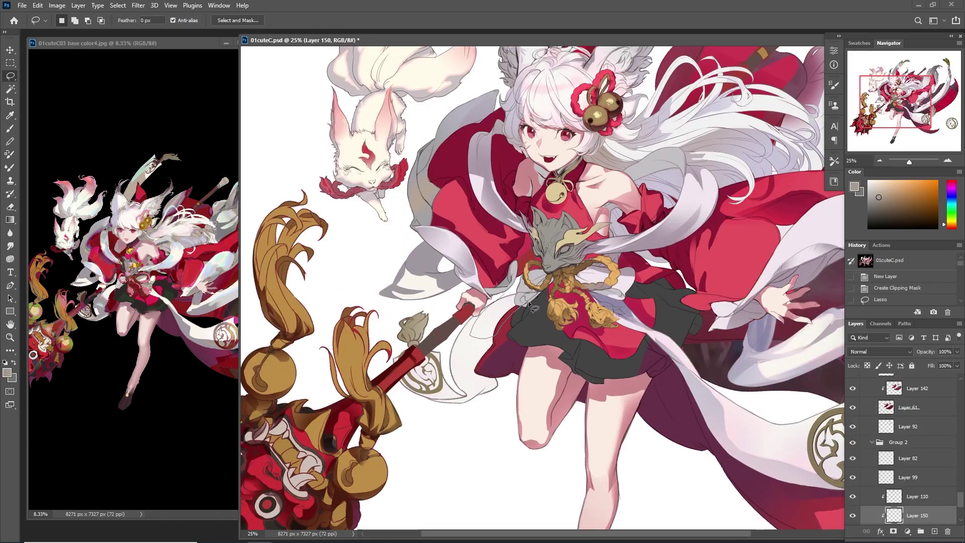
{"action": "key", "text": "g"}
{"action": "mouse_move", "coordinate": [464, 363]}
{"action": "left_mouse_down"}
{"action": "mouse_move", "coordinate": [455, 334]}
{"action": "mouse_move", "coordinate": [470, 352]}
{"action": "mouse_move", "coordinate": [468, 385]}
{"action": "left_mouse_up"}
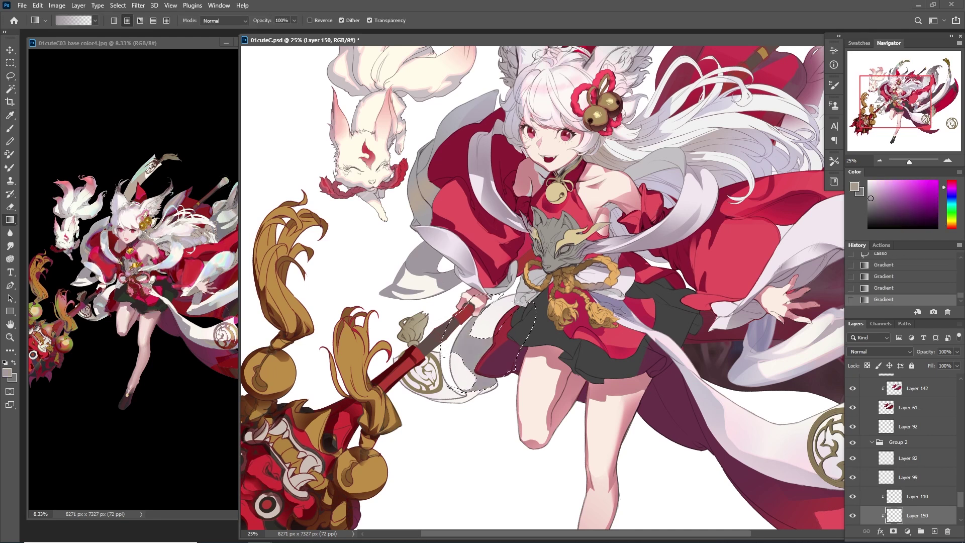
{"action": "left_click", "coordinate": [460, 387], "text": "alt"}
{"action": "left_click_drag", "start_coordinate": [497, 302], "coordinate": [478, 392]}
Sample pale lavender from the large ribbon, invert the selection and apply a gradient to the handle ribbon's other side
{"action": "left_click_drag", "start_coordinate": [531, 431], "coordinate": [418, 406]}
{"action": "left_click", "coordinate": [662, 326], "text": "alt"}
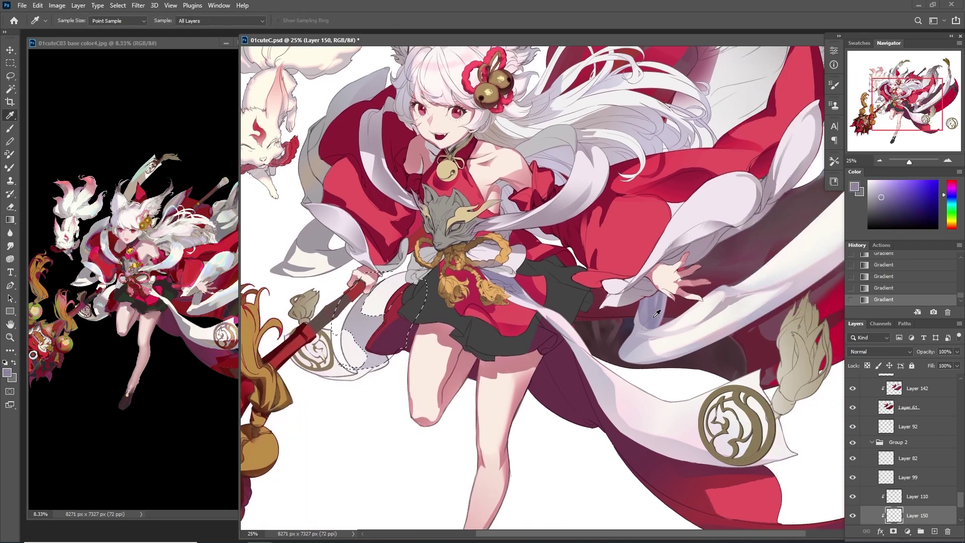
{"action": "left_click", "coordinate": [662, 327], "text": "alt"}
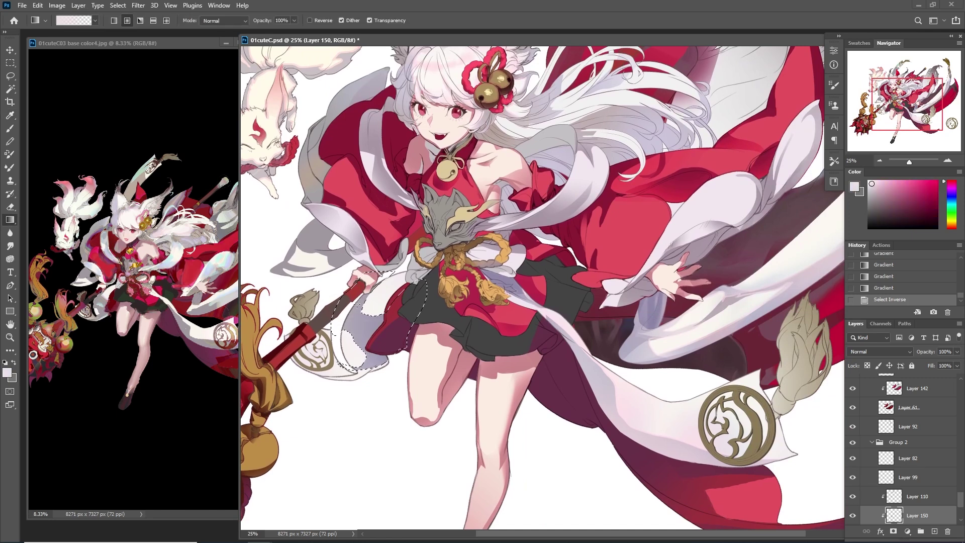
{"action": "key", "text": "ctrl+shift+i"}
{"action": "mouse_move", "coordinate": [382, 297]}
{"action": "left_mouse_down"}
{"action": "mouse_move", "coordinate": [358, 362]}
{"action": "mouse_move", "coordinate": [308, 383]}
{"action": "left_mouse_up"}
{"action": "key", "text": "l"}
{"action": "key", "text": "ctrl+d"}
Apply gradients in sampled ribbon tones inside the lassoed lower edge of the handle ribbon and clear the selection
{"action": "key", "text": "g"}
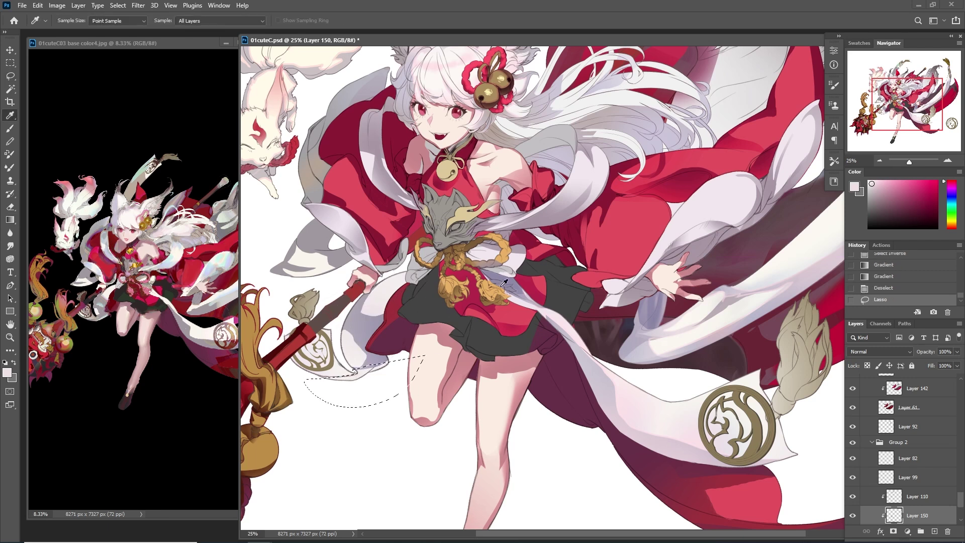
{"action": "left_click", "coordinate": [372, 365], "text": "alt"}
{"action": "left_click_drag", "start_coordinate": [397, 359], "coordinate": [367, 374]}
{"action": "mouse_move", "coordinate": [397, 359]}
{"action": "left_mouse_down"}
{"action": "mouse_move", "coordinate": [367, 375]}
{"action": "mouse_move", "coordinate": [374, 371]}
{"action": "left_mouse_up"}
{"action": "key", "text": "l"}
{"action": "key", "text": "i"}
{"action": "left_click", "coordinate": [372, 366]}
{"action": "key", "text": "l"}
{"action": "key", "text": "ctrl+d"}
Shade the ribbon tip beside the small emblem with a sampled lavender-grey gradient and deselect
{"action": "key", "text": "ctrl+z"}
{"action": "key", "text": "g"}
{"action": "left_click", "coordinate": [376, 361], "text": "alt"}
{"action": "left_click_drag", "start_coordinate": [376, 361], "coordinate": [348, 382]}
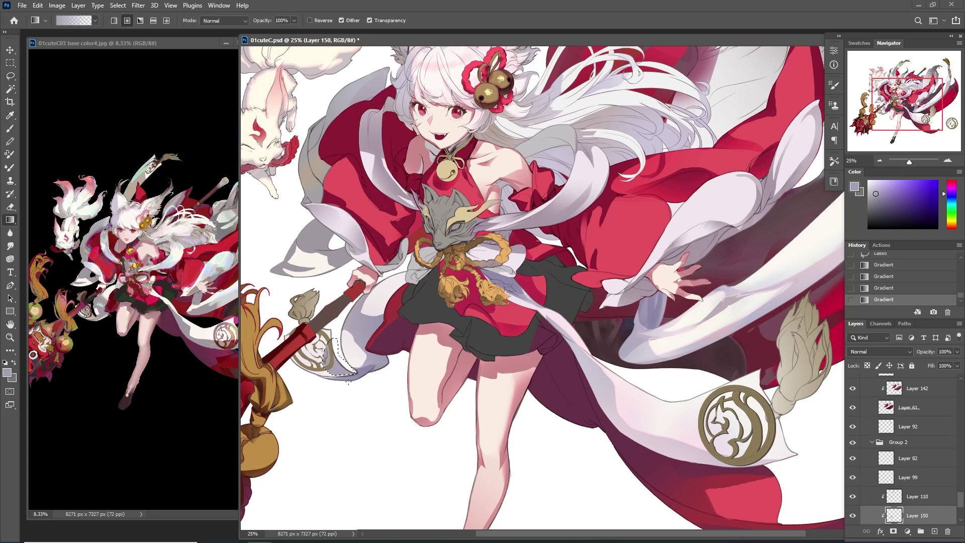
{"action": "key", "text": "l"}
{"action": "key", "text": "ctrl+d"}
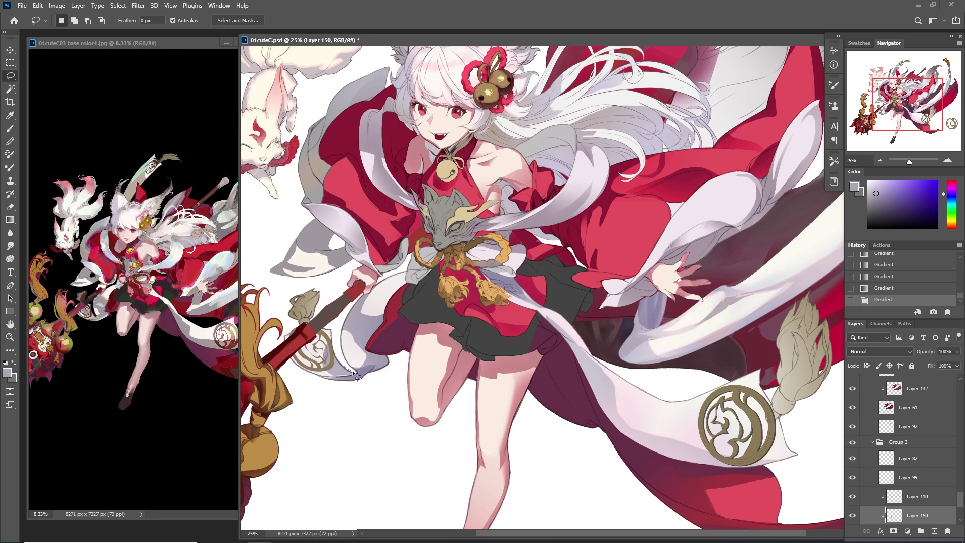
Lasso the lower corner of the handle ribbon and blend it with a gradient in a colour sampled nearby
{"action": "left_click_drag", "start_coordinate": [336, 378], "coordinate": [337, 376]}
{"action": "key", "text": "g"}
{"action": "left_click", "coordinate": [374, 347], "text": "alt"}
{"action": "left_click_drag", "start_coordinate": [374, 347], "coordinate": [382, 337]}
{"action": "key", "text": "l"}
{"action": "key", "text": "ctrl+d"}
Shade the upper part of the handle ribbon near the gripping hand with gradients in sampled ribbon colours
{"action": "key", "text": "ctrl+z"}
{"action": "key", "text": "g"}
{"action": "left_click_drag", "start_coordinate": [398, 282], "coordinate": [387, 312]}
{"action": "left_click", "coordinate": [400, 279], "text": "alt"}
{"action": "key", "text": "l"}
{"action": "key", "text": "ctrl+d"}
{"action": "key", "text": "ctrl+z"}
{"action": "key", "text": "g"}
{"action": "key", "text": "l"}
{"action": "key", "text": "ctrl+d"}
Rework the shadow on the ribbon's middle fold beside the emblem with a newly sampled lavender gradient
{"action": "left_click_drag", "start_coordinate": [308, 301], "coordinate": [413, 322]}
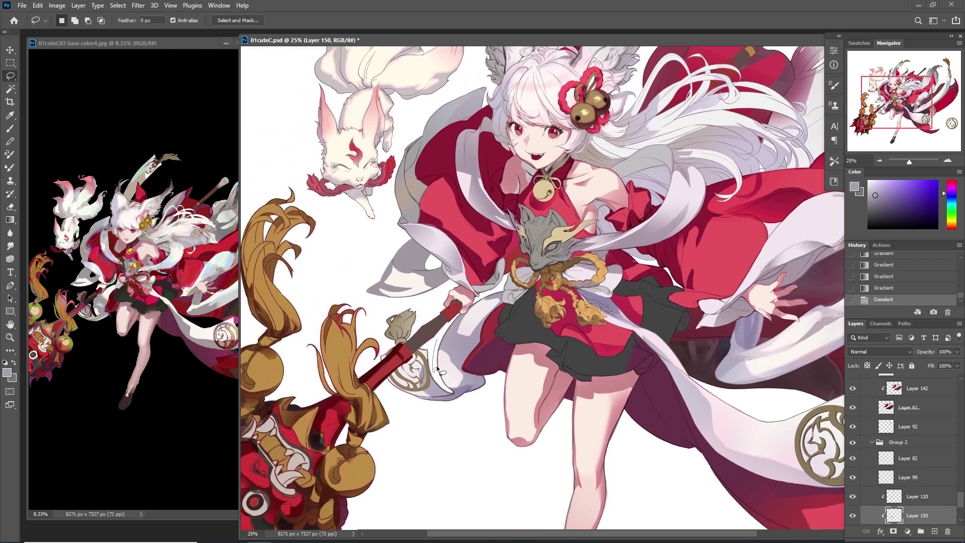
{"action": "key", "text": "g"}
{"action": "key", "text": "ctrl+z"}
{"action": "key", "text": "l"}
{"action": "key", "text": "ctrl+d"}
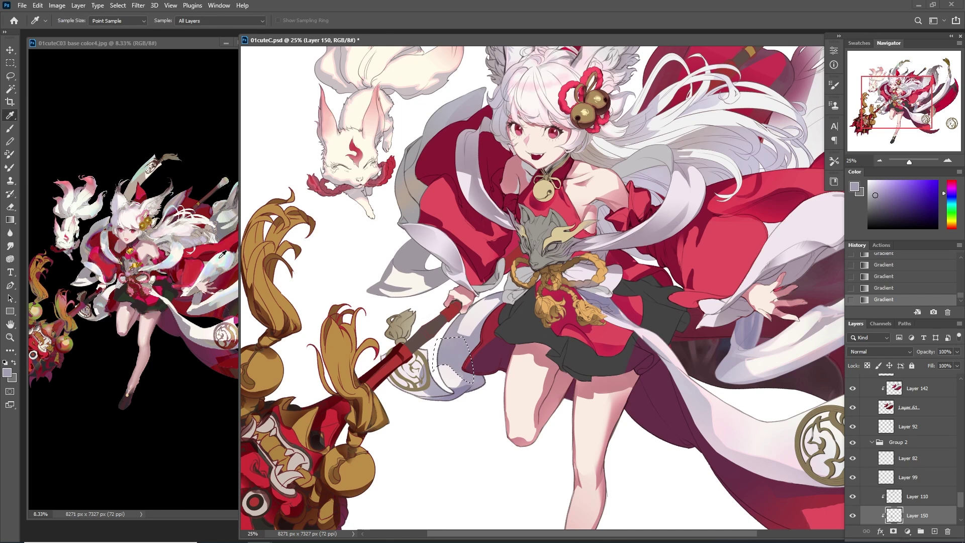
{"action": "key", "text": "g"}
{"action": "key", "text": "ctrl+z"}
{"action": "key", "text": "ctrl+z"}
{"action": "left_click", "coordinate": [455, 352], "text": "alt"}
{"action": "mouse_move", "coordinate": [460, 361]}
{"action": "left_mouse_down"}
{"action": "mouse_move", "coordinate": [460, 332]}
{"action": "mouse_move", "coordinate": [447, 372]}
{"action": "mouse_move", "coordinate": [473, 381]}
{"action": "mouse_move", "coordinate": [443, 403]}
{"action": "left_mouse_up"}
{"action": "key", "text": "ctrl+d"}
Lasso the ribbon's end beneath the small grey tassel, shade it in a sampled grey and deselect
{"action": "key", "text": "l"}
{"action": "key", "text": "g"}
{"action": "left_click", "coordinate": [446, 393], "text": "alt"}
{"action": "key", "text": "ctrl+d"}
{"action": "key", "text": "l"}
{"action": "left_click_drag", "start_coordinate": [423, 343], "coordinate": [388, 335]}
{"action": "key", "text": "i"}
{"action": "left_click", "coordinate": [338, 319]}
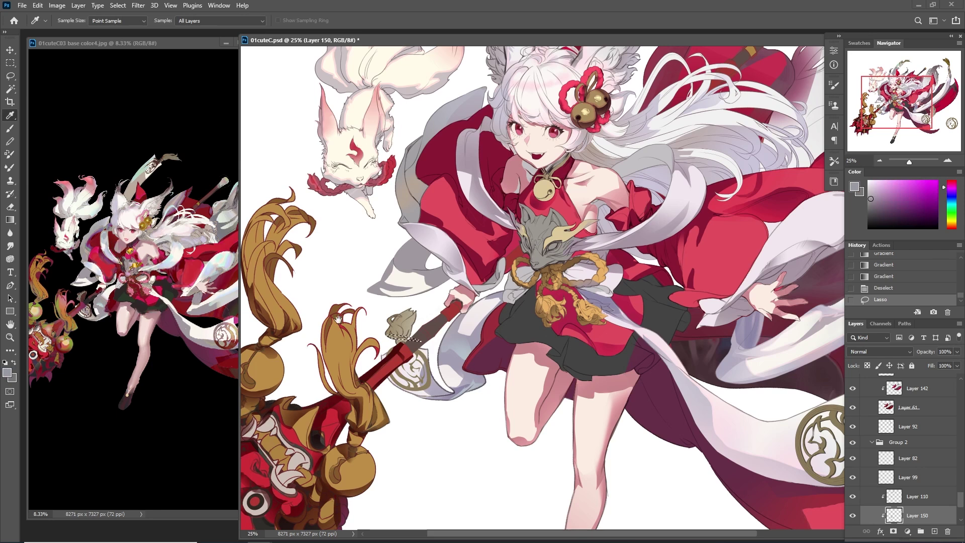
{"action": "key", "text": "l"}
{"action": "key", "text": "ctrl+d"}
Lasso the ribbon area around the small emblem, darken it with lavender-grey gradients and deselect
{"action": "left_click_drag", "start_coordinate": [416, 386], "coordinate": [436, 385]}
{"action": "key", "text": "g"}
{"action": "left_click_drag", "start_coordinate": [410, 353], "coordinate": [424, 397]}
{"action": "left_click_drag", "start_coordinate": [410, 354], "coordinate": [424, 398]}
{"action": "left_click", "coordinate": [427, 372], "text": "alt"}
{"action": "key", "text": "l"}
{"action": "key", "text": "ctrl+d"}
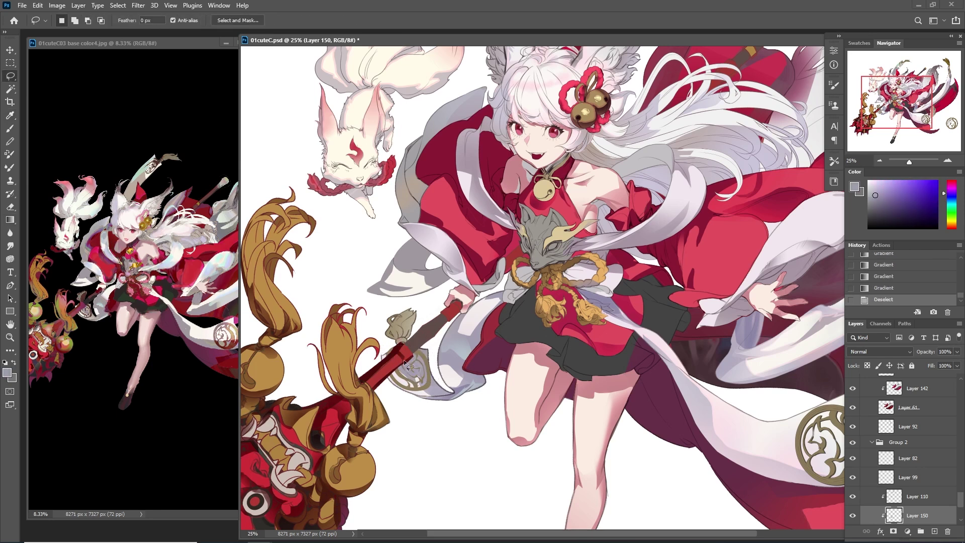
Sample a pale pink from the hair and apply a Stroke to Layer 150
{"action": "key", "text": "i"}
{"action": "left_click", "coordinate": [528, 84]}
{"action": "key", "text": "alt+e"}
{"action": "key", "text": "s"}
{"action": "key", "text": "Return"}
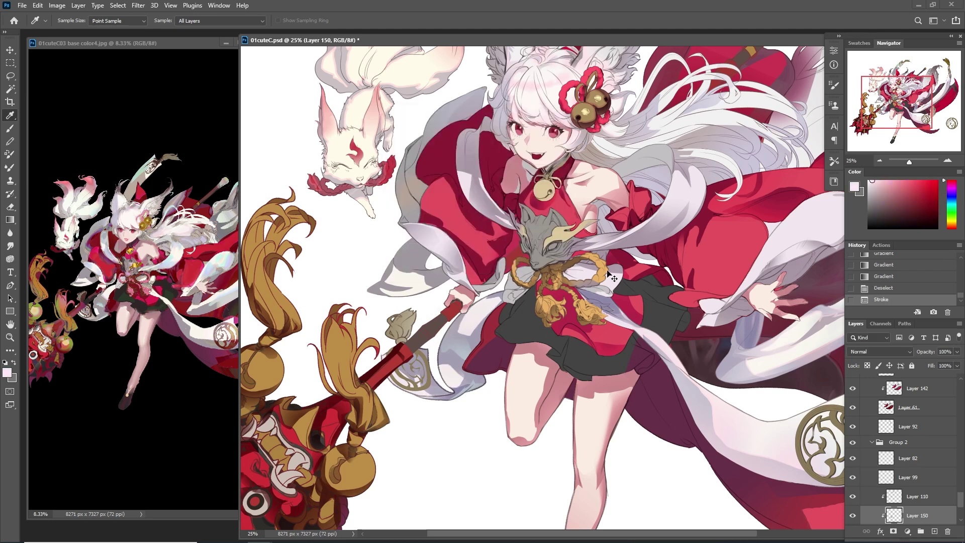
Compare the ribbon shading by toggling layer visibility and merge Layer 150 down into Layer 111
{"action": "left_click", "coordinate": [565, 365], "text": "ctrl+alt"}
{"action": "left_click", "coordinate": [565, 364], "text": "ctrl+alt"}
{"action": "scroll", "coordinate": [911, 489], "scroll_direction": "down", "scroll_amount": 3}
{"action": "left_click", "coordinate": [852, 458]}
{"action": "left_click", "coordinate": [852, 458]}
{"action": "double_click", "coordinate": [863, 479]}
{"action": "key", "text": "Escape"}
{"action": "left_click", "coordinate": [869, 458]}
{"action": "key", "text": "ctrl+e"}
{"action": "left_click", "coordinate": [853, 477]}
{"action": "left_click", "coordinate": [852, 477]}
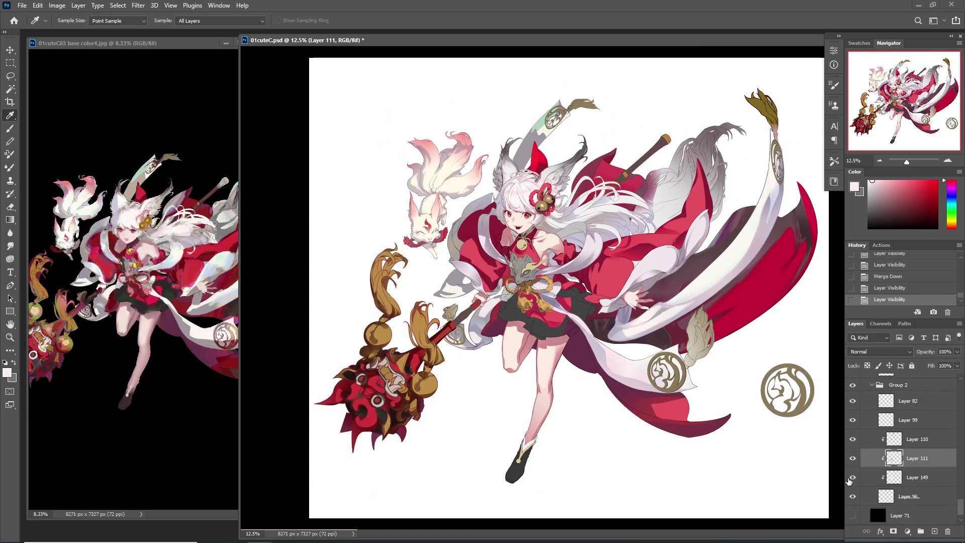
Merge Layer 111 down into Layer 149 and toggle its visibility to compare the result
{"action": "key", "text": "ctrl+e"}
{"action": "left_click", "coordinate": [853, 459]}
{"action": "left_click", "coordinate": [853, 459]}
{"action": "left_click", "coordinate": [853, 458]}
{"action": "left_click", "coordinate": [853, 458]}
{"action": "left_click", "coordinate": [853, 459]}
{"action": "left_click", "coordinate": [853, 458]}
Clean up Layer 149 with a soft 700 px eraser, merge it down into Layer 96 and save the file
{"action": "key", "text": "e"}
{"action": "left_click", "coordinate": [427, 301]}
{"action": "left_click", "coordinate": [538, 129]}
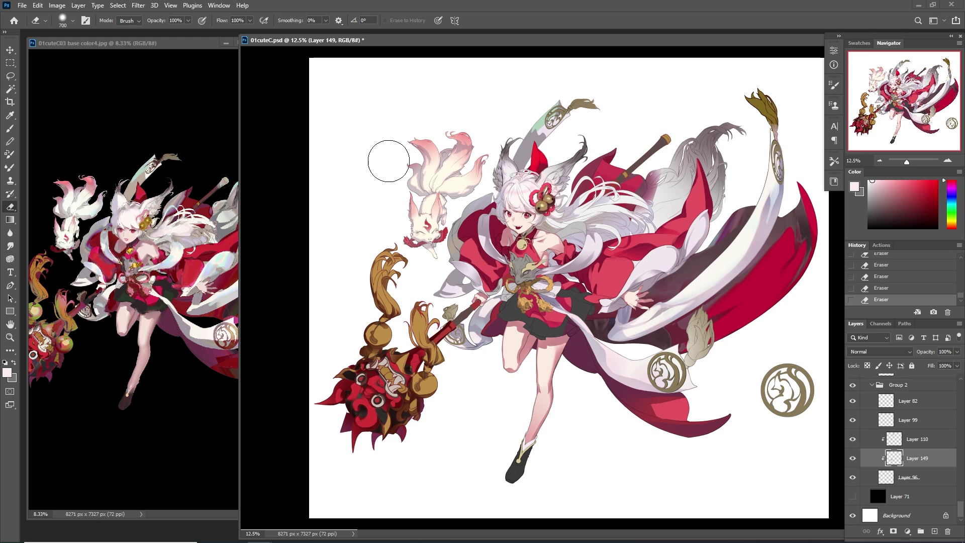
{"action": "key", "text": "ctrl+e"}
{"action": "key", "text": "ctrl+s"}
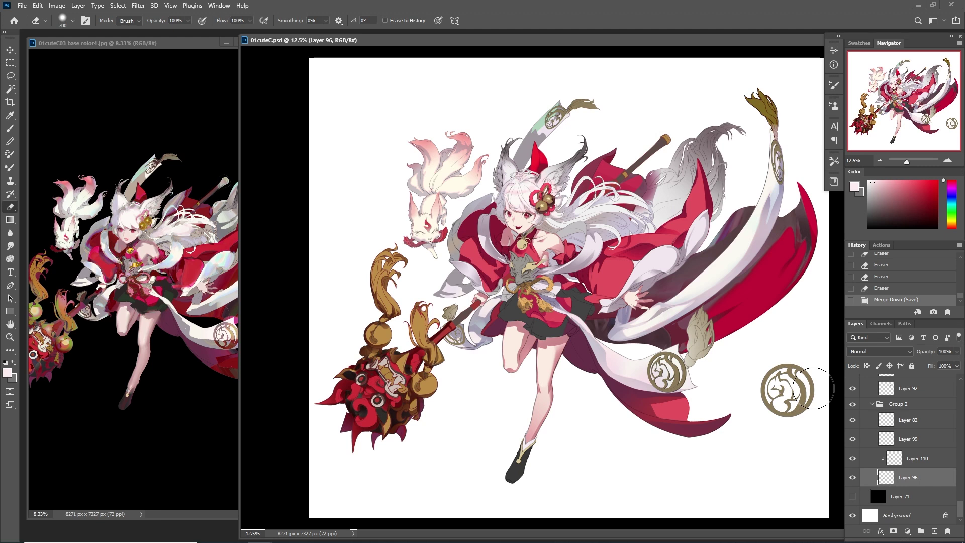
Check the shading layers by toggling their visibility and add a clipped layer directly below Layer 120 in the hair group
{"action": "scroll", "coordinate": [910, 432], "scroll_direction": "up", "scroll_amount": 6}
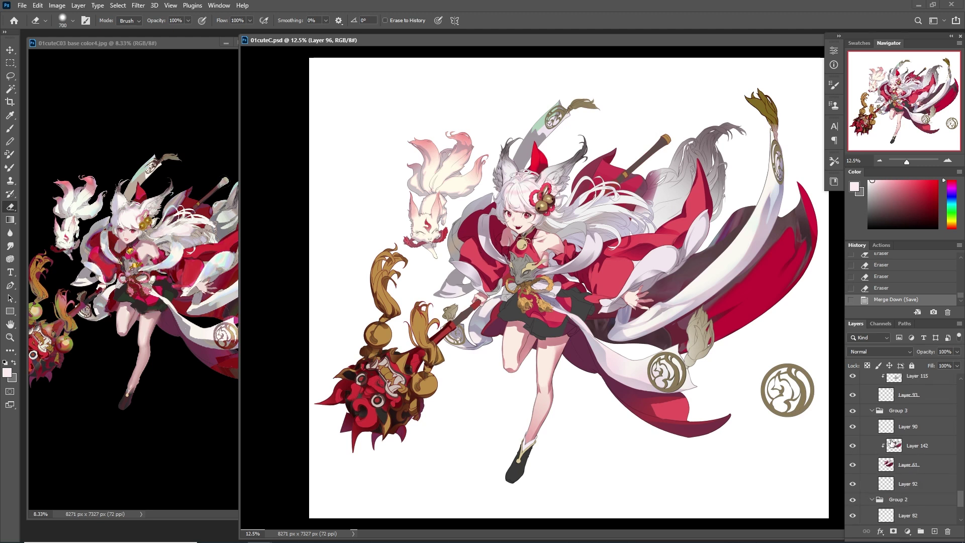
{"action": "scroll", "coordinate": [919, 421], "scroll_direction": "up", "scroll_amount": 3}
{"action": "left_click", "coordinate": [853, 459]}
{"action": "left_click", "coordinate": [853, 458]}
{"action": "left_click", "coordinate": [905, 459]}
{"action": "scroll", "coordinate": [905, 460], "scroll_direction": "up", "scroll_amount": 1}
{"action": "left_click", "coordinate": [881, 490]}
{"action": "left_click", "coordinate": [853, 480]}
{"action": "left_click", "coordinate": [852, 480]}
{"action": "left_click", "coordinate": [935, 532]}
Apply soft radial gradients in pale tones across the white hair on Layer 149
{"action": "key", "text": "g"}
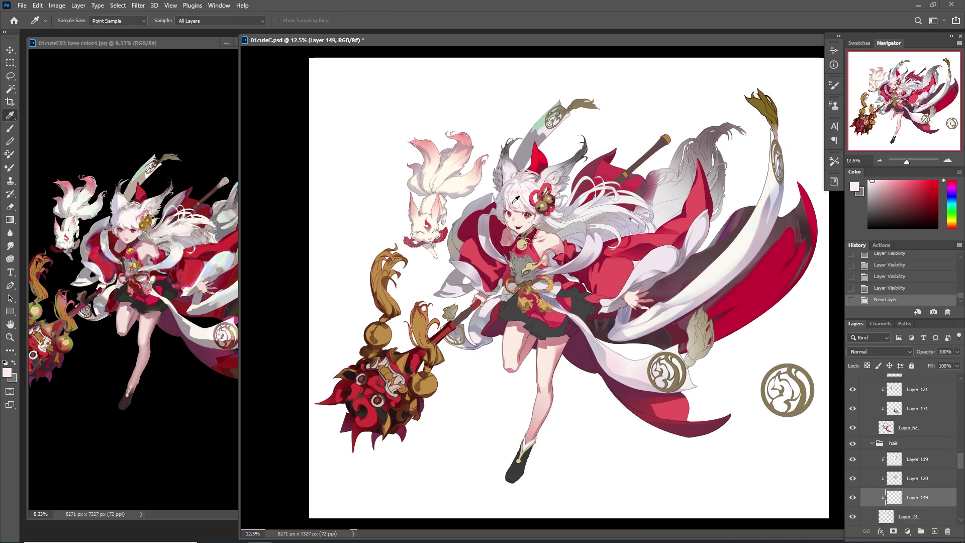
{"action": "left_click_drag", "start_coordinate": [604, 180], "coordinate": [649, 211]}
{"action": "left_click_drag", "start_coordinate": [547, 224], "coordinate": [606, 250]}
{"action": "left_click_drag", "start_coordinate": [626, 161], "coordinate": [625, 161]}
{"action": "left_click_drag", "start_coordinate": [520, 196], "coordinate": [653, 193]}
{"action": "left_click", "coordinate": [592, 207], "text": "alt"}
{"action": "left_click_drag", "start_coordinate": [624, 191], "coordinate": [666, 207]}
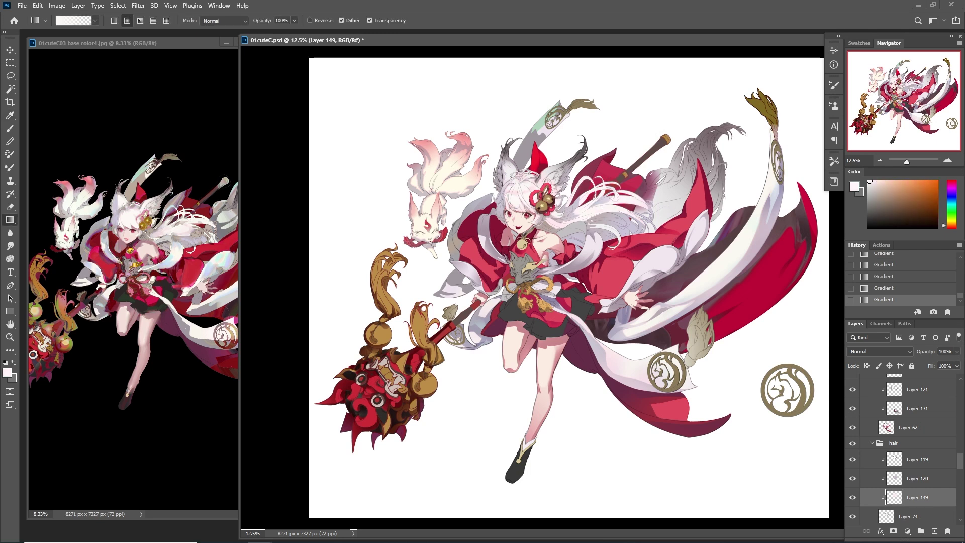
Undo the last two hair gradients, apply new ones in a freshly sampled pale pink and save the file
{"action": "key", "text": "ctrl+z"}
{"action": "key", "text": "ctrl+z"}
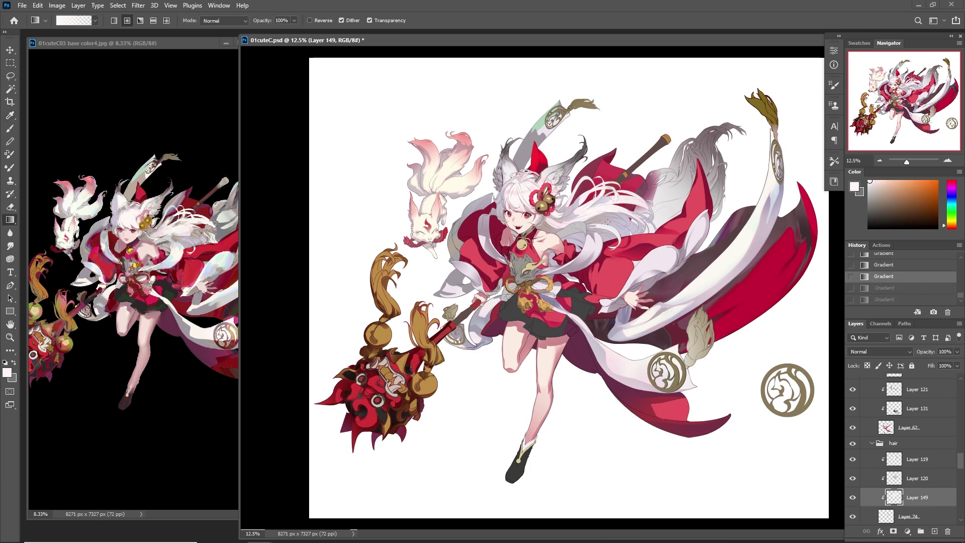
{"action": "left_click", "coordinate": [621, 211], "text": "alt"}
{"action": "left_click_drag", "start_coordinate": [622, 211], "coordinate": [654, 205]}
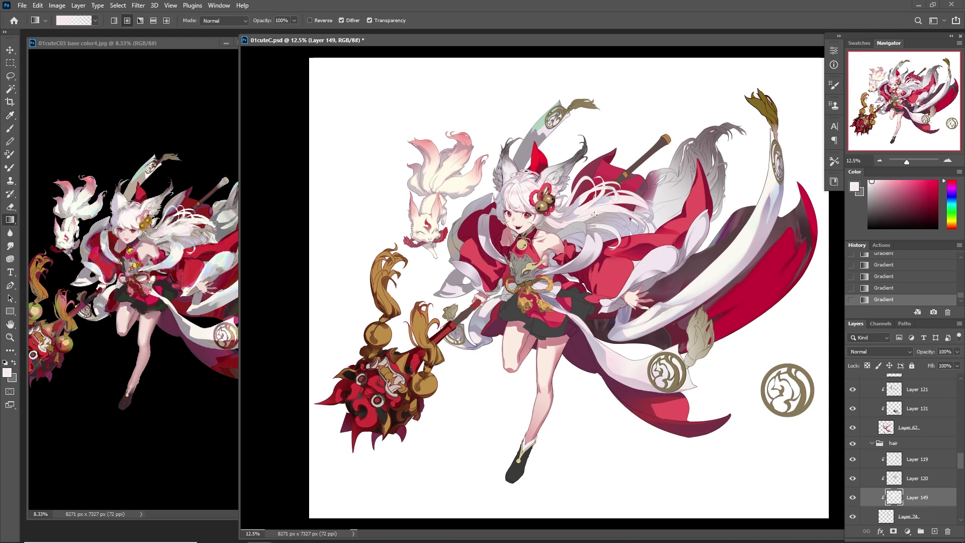
{"action": "key", "text": "ctrl+s"}
Examine the shading layers in the body and hair groups by toggling their visibility
{"action": "scroll", "coordinate": [899, 440], "scroll_direction": "up", "scroll_amount": 5}
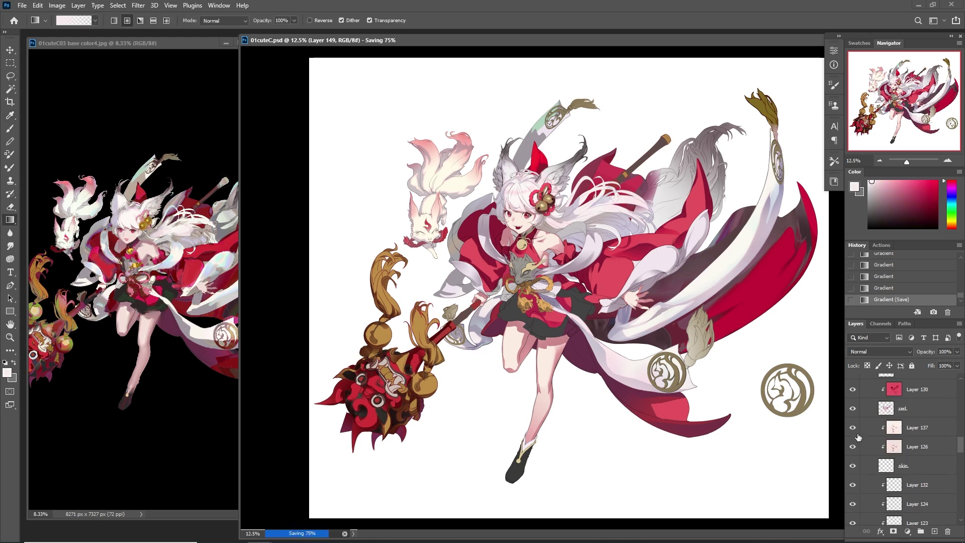
{"action": "scroll", "coordinate": [858, 437], "scroll_direction": "up", "scroll_amount": 3}
{"action": "left_click", "coordinate": [901, 410]}
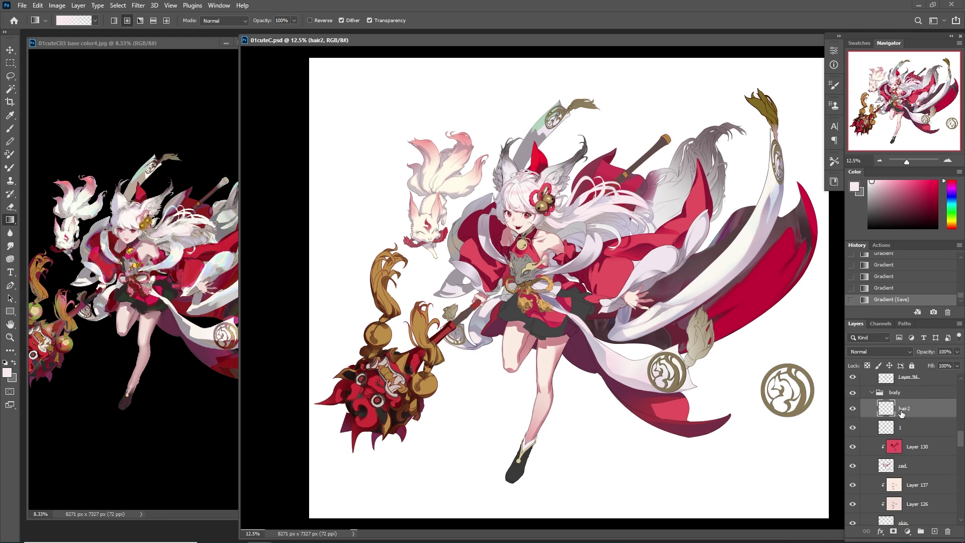
{"action": "scroll", "coordinate": [901, 412], "scroll_direction": "down", "scroll_amount": 7}
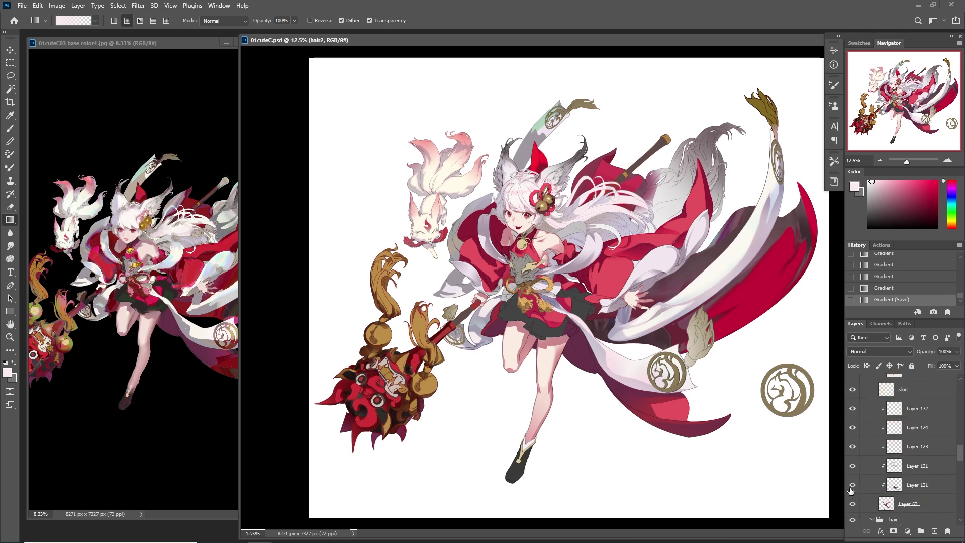
{"action": "left_click", "coordinate": [852, 485]}
{"action": "left_click", "coordinate": [852, 486]}
{"action": "scroll", "coordinate": [863, 487], "scroll_direction": "down", "scroll_amount": 4}
{"action": "left_click", "coordinate": [853, 459]}
{"action": "left_click", "coordinate": [853, 459]}
{"action": "scroll", "coordinate": [852, 452], "scroll_direction": "up", "scroll_amount": 6}
{"action": "left_click", "coordinate": [852, 426]}
{"action": "scroll", "coordinate": [852, 426], "scroll_direction": "down", "scroll_amount": 2}
{"action": "left_click", "coordinate": [853, 485]}
{"action": "left_click", "coordinate": [852, 484]}
Check Layer 121 by toggling its visibility and add a clipped layer directly below Layer 131
{"action": "left_click", "coordinate": [931, 485]}
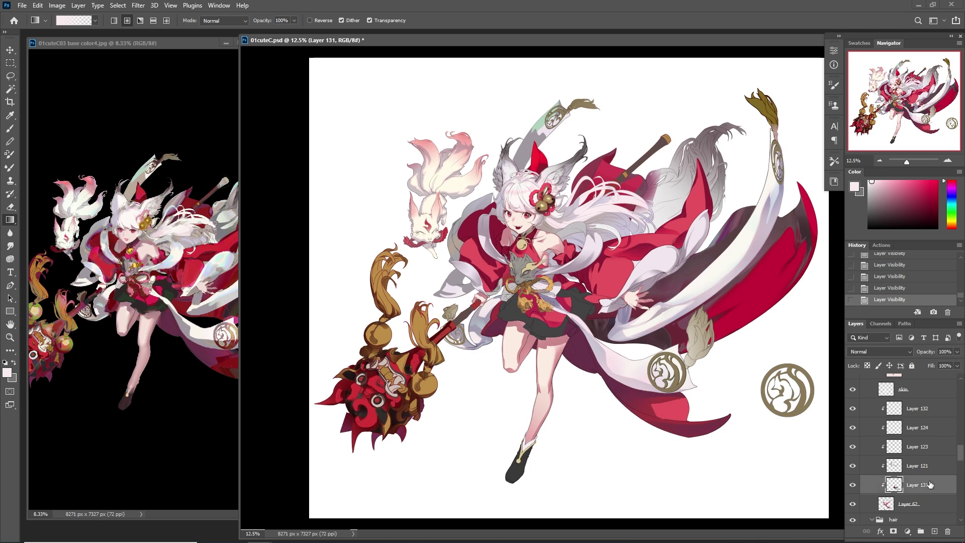
{"action": "left_click", "coordinate": [853, 466]}
{"action": "left_click", "coordinate": [853, 466]}
{"action": "left_click", "coordinate": [915, 505]}
{"action": "key", "text": "ctrl+shift+alt+n"}
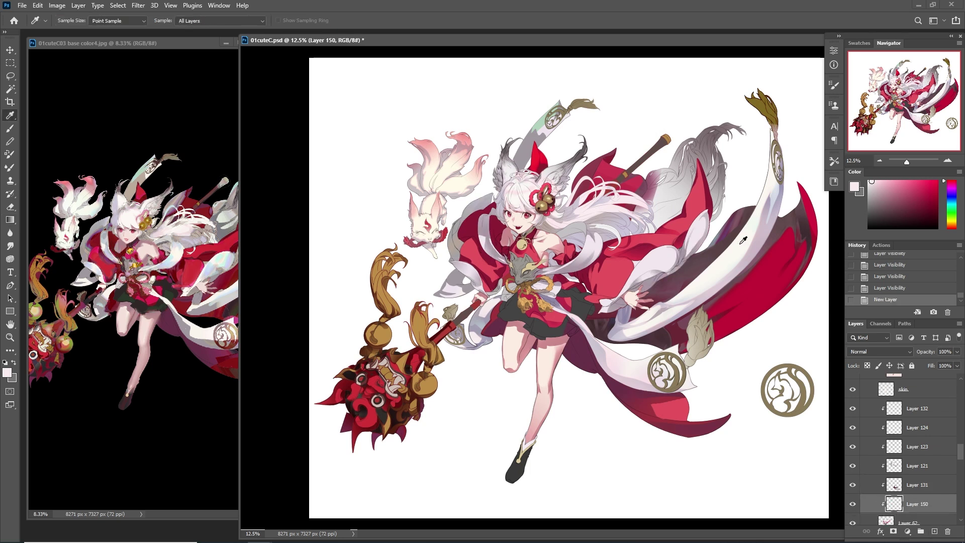
Sample an off-white and apply radial gradients to the white sleeve trim on Layer 150
{"action": "left_click", "coordinate": [691, 244], "text": "alt"}
{"action": "left_click_drag", "start_coordinate": [690, 244], "coordinate": [704, 254]}
{"action": "left_click_drag", "start_coordinate": [666, 217], "coordinate": [637, 290]}
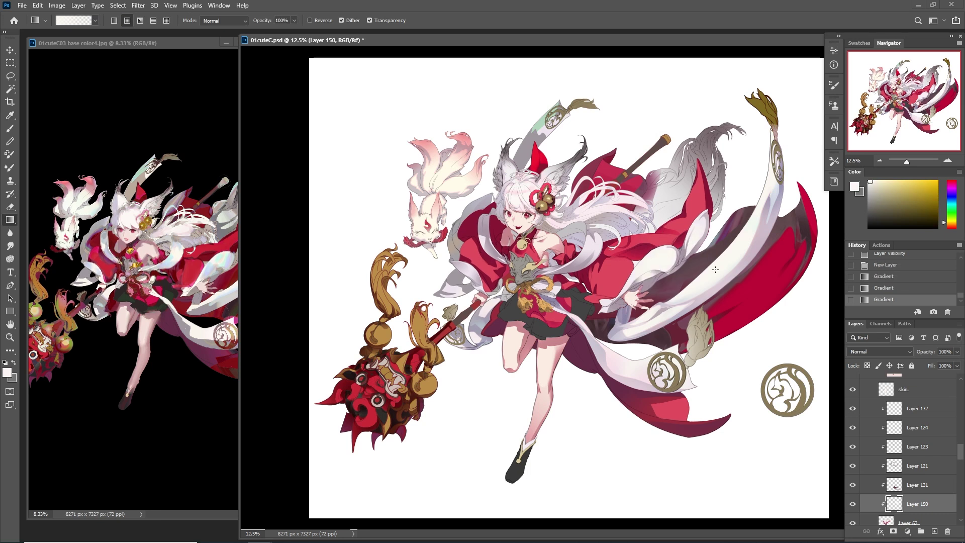
{"action": "key", "text": "i"}
{"action": "key", "text": "g"}
Add an off-white gradient near the shoulder on Layer 150 and try another over the skirt, undoing that one
{"action": "left_click_drag", "start_coordinate": [583, 249], "coordinate": [595, 219]}
{"action": "key", "text": "ctrl+z"}
{"action": "key", "text": "ctrl+shift+z"}
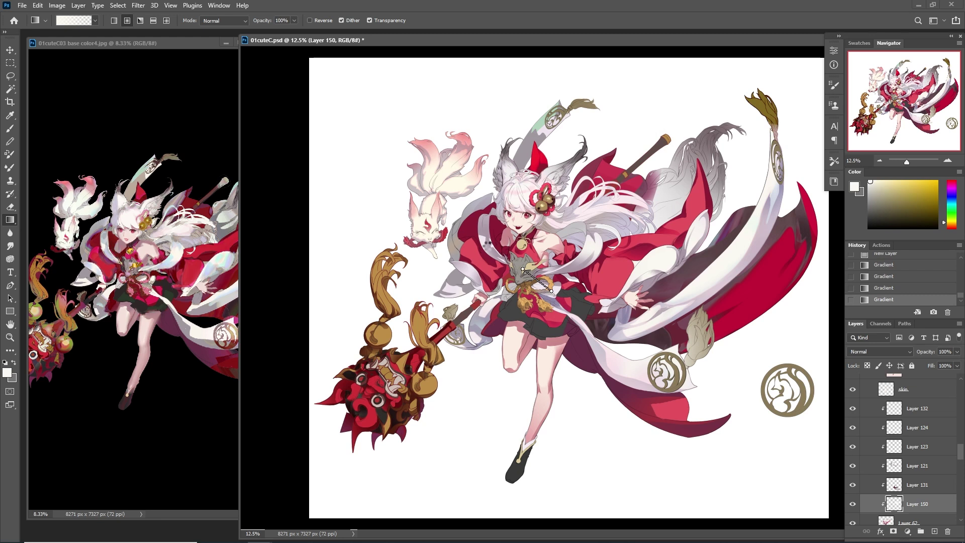
{"action": "left_click_drag", "start_coordinate": [552, 291], "coordinate": [553, 292]}
{"action": "key", "text": "ctrl+z"}
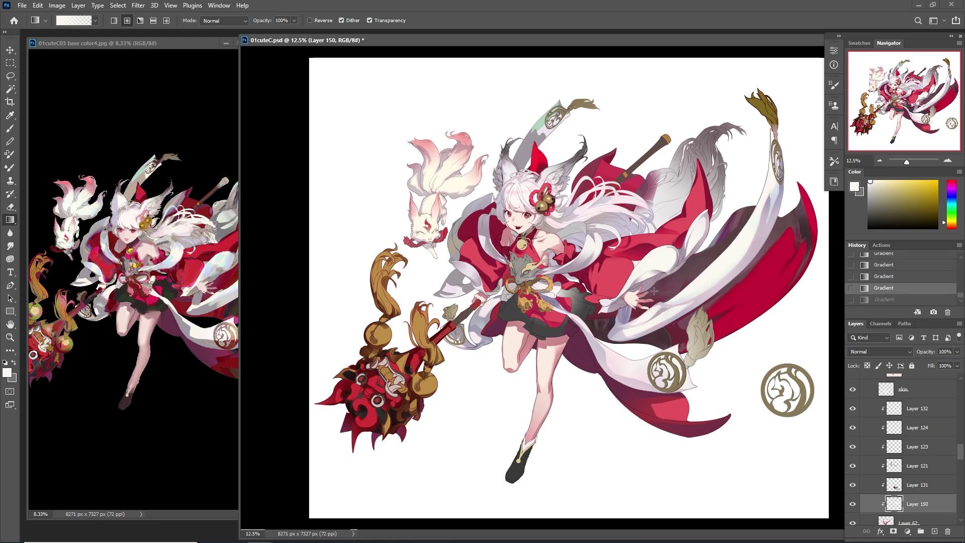
Check the off-white gradients on Layer 150 by toggling its visibility
{"action": "left_click", "coordinate": [852, 502]}
{"action": "left_click", "coordinate": [852, 502]}
{"action": "left_click", "coordinate": [852, 504]}
{"action": "left_click", "coordinate": [852, 504]}
{"action": "left_click", "coordinate": [853, 506]}
{"action": "left_click", "coordinate": [853, 505]}
{"action": "scroll", "coordinate": [900, 492], "scroll_direction": "down", "scroll_amount": 1}
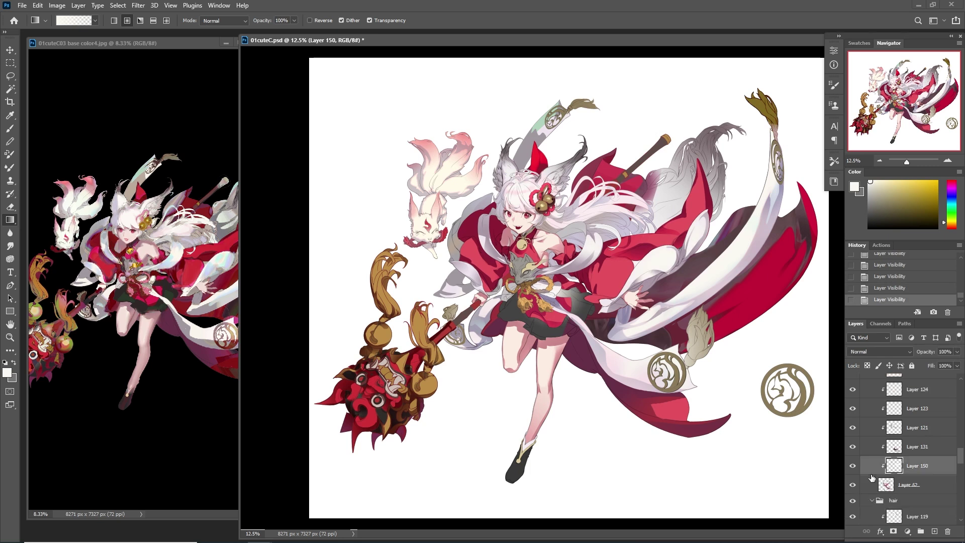
Select the black skirt on Layer 62, move it in place onto its own layer above Layer 130, and save
{"action": "left_click", "coordinate": [918, 485]}
{"action": "key", "text": "w"}
{"action": "left_click", "coordinate": [543, 322]}
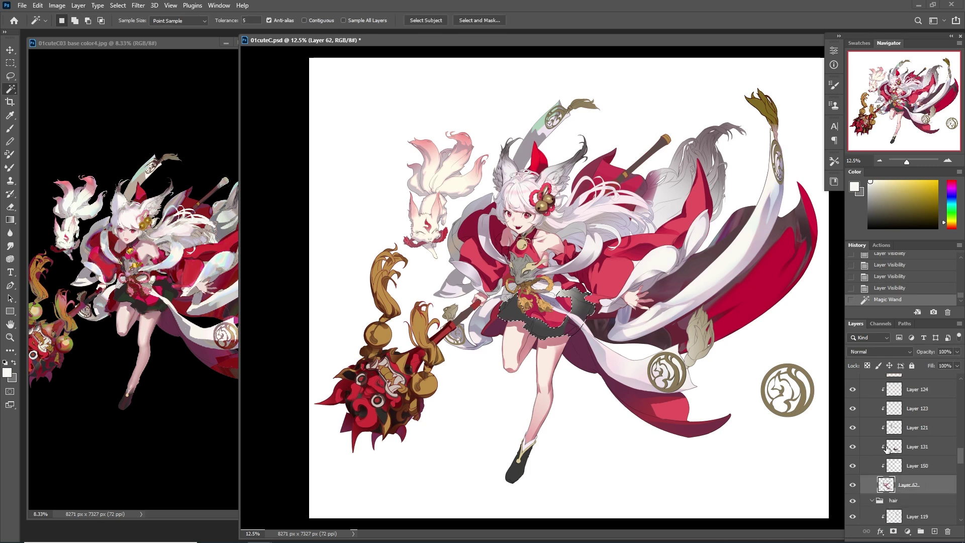
{"action": "scroll", "coordinate": [929, 430], "scroll_direction": "up", "scroll_amount": 3}
{"action": "key", "text": "ctrl+shift+v"}
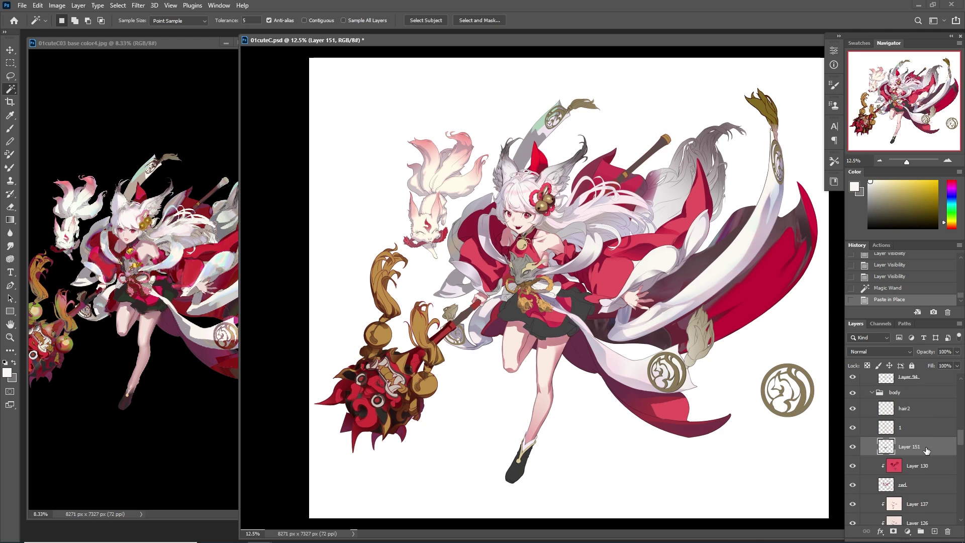
{"action": "key", "text": "ctrl+s"}
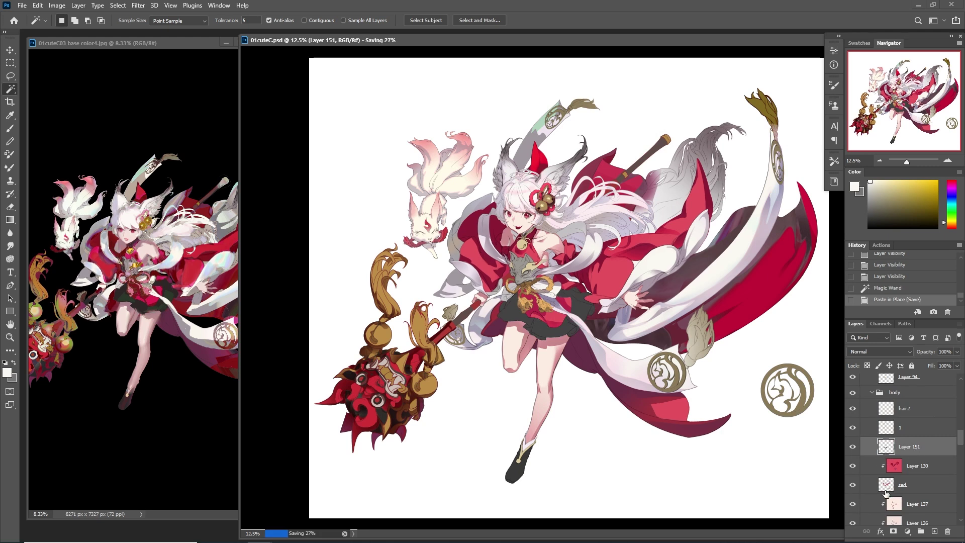
Add a clipped layer above the separated skirt layer and sample a near-black colour from the boot
{"action": "left_click", "coordinate": [935, 533]}
{"action": "key", "text": "ctrl+alt+g"}
{"action": "key", "text": "i"}
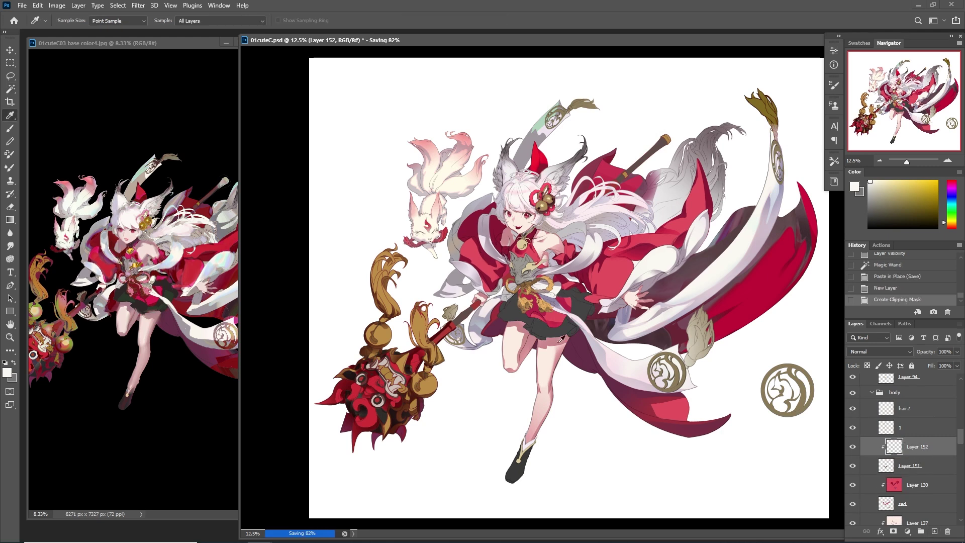
{"action": "left_click", "coordinate": [513, 472]}
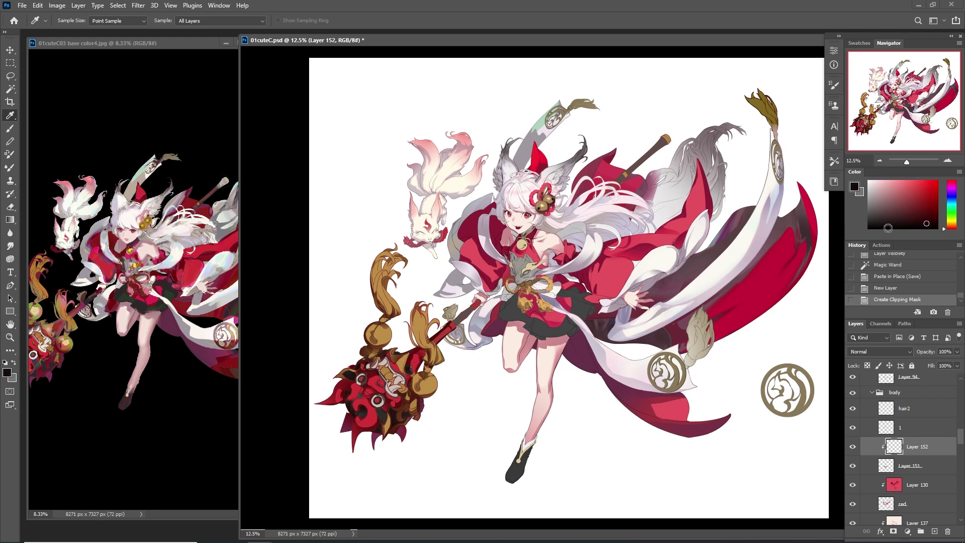
{"action": "key", "text": "g"}
{"action": "key", "text": "b"}
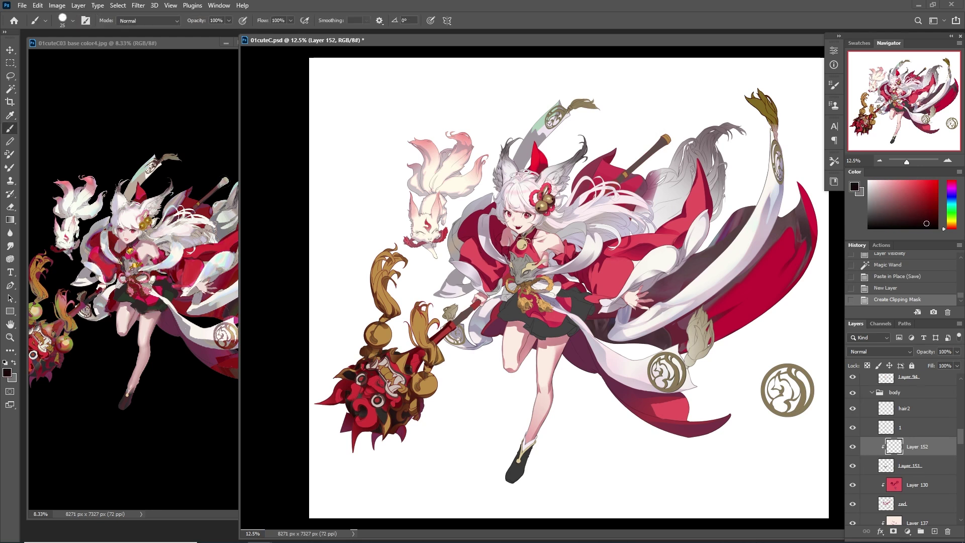
Lasso folds of the skirt below the sleeve on Layer 152 and shade them with near-black gradients
{"action": "key", "text": "l"}
{"action": "left_click_drag", "start_coordinate": [570, 308], "coordinate": [578, 307]}
{"action": "key", "text": "g"}
{"action": "left_click_drag", "start_coordinate": [579, 262], "coordinate": [573, 304]}
{"action": "key", "text": "l"}
{"action": "key", "text": "ctrl+d"}
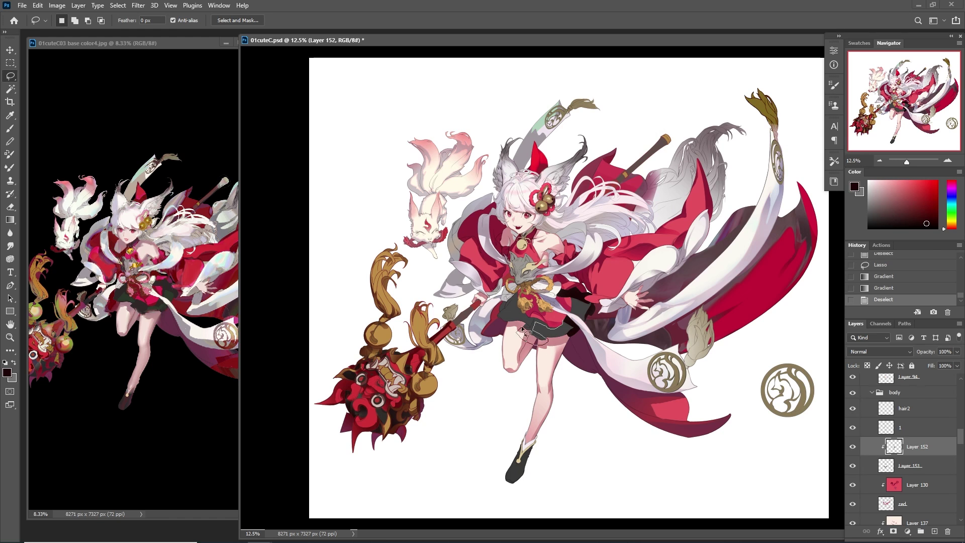
Shade the front folds of the skirt with a near-black gradient on Layer 152, undoing and redoing it once
{"action": "key", "text": "g"}
{"action": "left_click_drag", "start_coordinate": [517, 295], "coordinate": [505, 318]}
{"action": "key", "text": "l"}
{"action": "key", "text": "ctrl+d"}
{"action": "key", "text": "ctrl+z"}
{"action": "key", "text": "g"}
{"action": "key", "text": "l"}
{"action": "key", "text": "ctrl+d"}
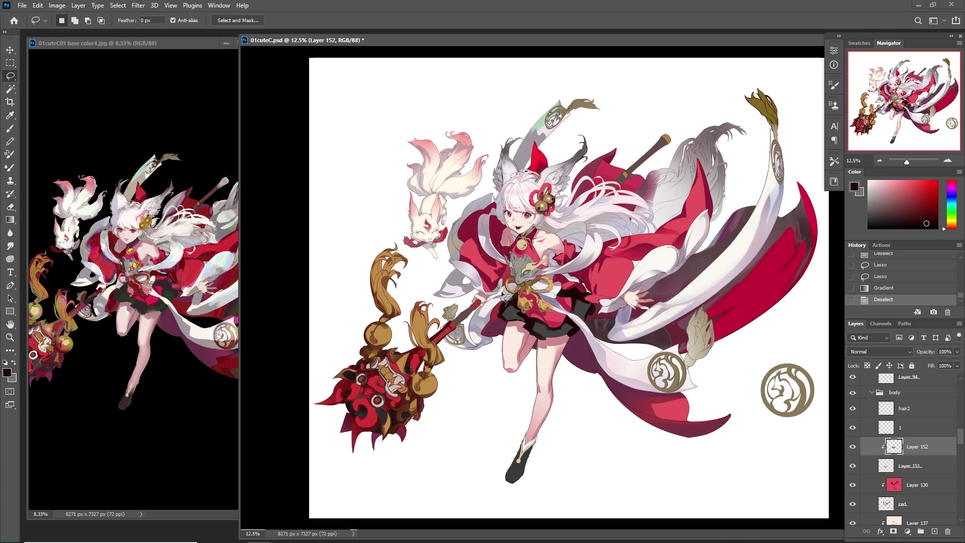
Lasso further folds across the skirt, deepen them with near-black gradients on Layer 152, and save the file
{"action": "left_click_drag", "start_coordinate": [507, 303], "coordinate": [573, 346]}
{"action": "key", "text": "g"}
{"action": "key", "text": "ctrl+d"}
{"action": "key", "text": "l"}
{"action": "left_click_drag", "start_coordinate": [511, 312], "coordinate": [531, 332]}
{"action": "key", "text": "g"}
{"action": "left_click_drag", "start_coordinate": [586, 306], "coordinate": [568, 322]}
{"action": "key", "text": "ctrl+d"}
{"action": "key", "text": "l"}
{"action": "left_click_drag", "start_coordinate": [509, 302], "coordinate": [504, 285]}
{"action": "key", "text": "ctrl+d"}
{"action": "key", "text": "ctrl+s"}
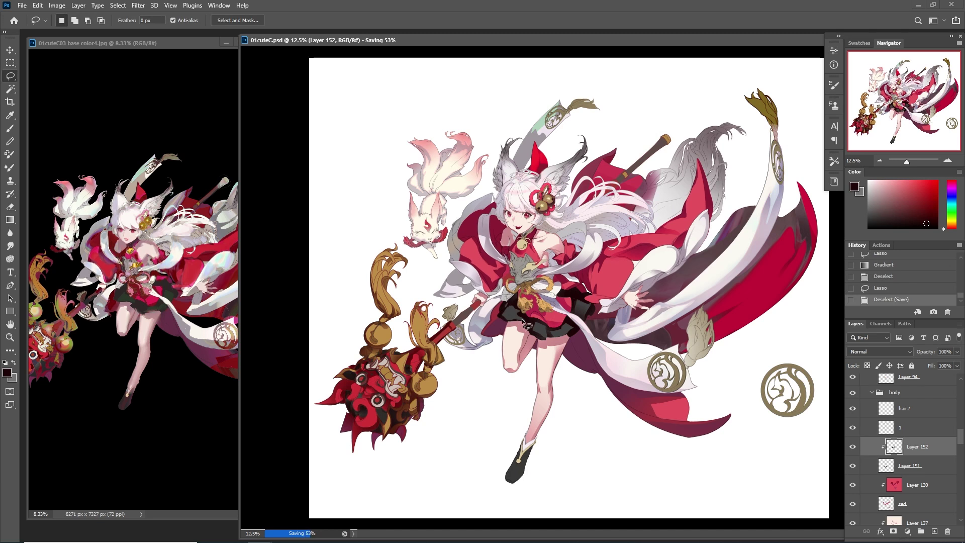
Try a near-black gradient on a small front skirt fold, undo it, and save the file
{"action": "left_click_drag", "start_coordinate": [513, 315], "coordinate": [517, 304]}
{"action": "key", "text": "g"}
{"action": "left_click_drag", "start_coordinate": [518, 304], "coordinate": [522, 296]}
{"action": "key", "text": "ctrl+d"}
{"action": "key", "text": "l"}
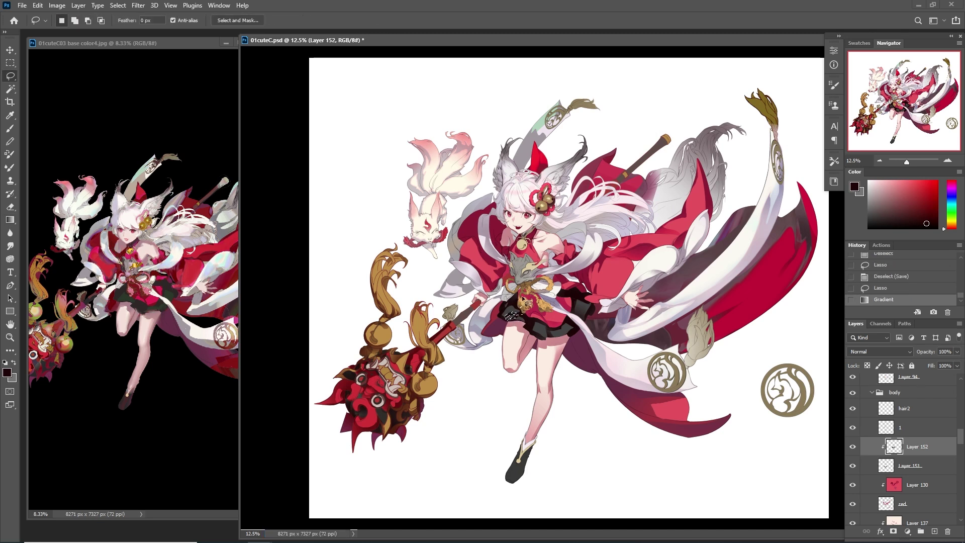
{"action": "key", "text": "ctrl+z"}
{"action": "key", "text": "ctrl+z"}
{"action": "key", "text": "ctrl+d"}
{"action": "key", "text": "ctrl+s"}
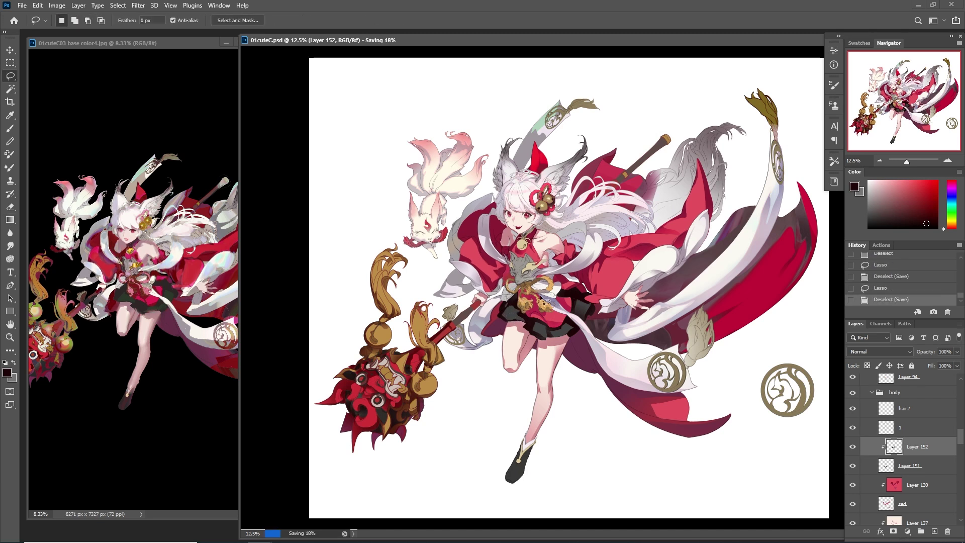
Lasso a front fold of the skirt and apply a near-black gradient, undoing the first try and repeating it
{"action": "mouse_move", "coordinate": [514, 305]}
{"action": "left_mouse_down"}
{"action": "mouse_move", "coordinate": [502, 331]}
{"action": "mouse_move", "coordinate": [510, 312]}
{"action": "mouse_move", "coordinate": [497, 226]}
{"action": "left_mouse_up"}
{"action": "key", "text": "g"}
{"action": "key", "text": "ctrl+d"}
{"action": "key", "text": "l"}
{"action": "key", "text": "ctrl+z"}
{"action": "key", "text": "ctrl+z"}
{"action": "key", "text": "g"}
{"action": "key", "text": "ctrl+d"}
{"action": "key", "text": "l"}
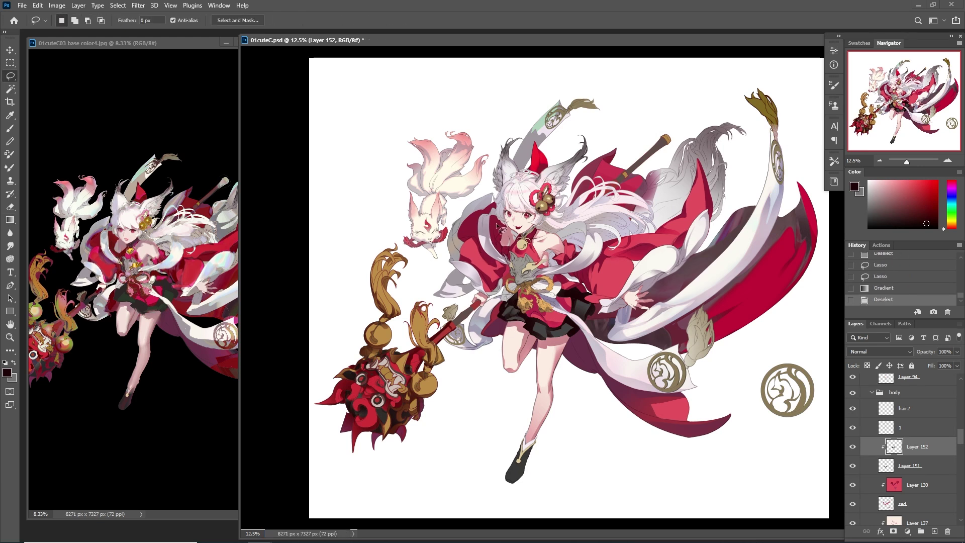
Try another near-black gradient along the middle skirt folds, undo it with its selection, and save the file
{"action": "key", "text": "g"}
{"action": "left_click_drag", "start_coordinate": [538, 321], "coordinate": [542, 312]}
{"action": "key", "text": "ctrl+d"}
{"action": "key", "text": "l"}
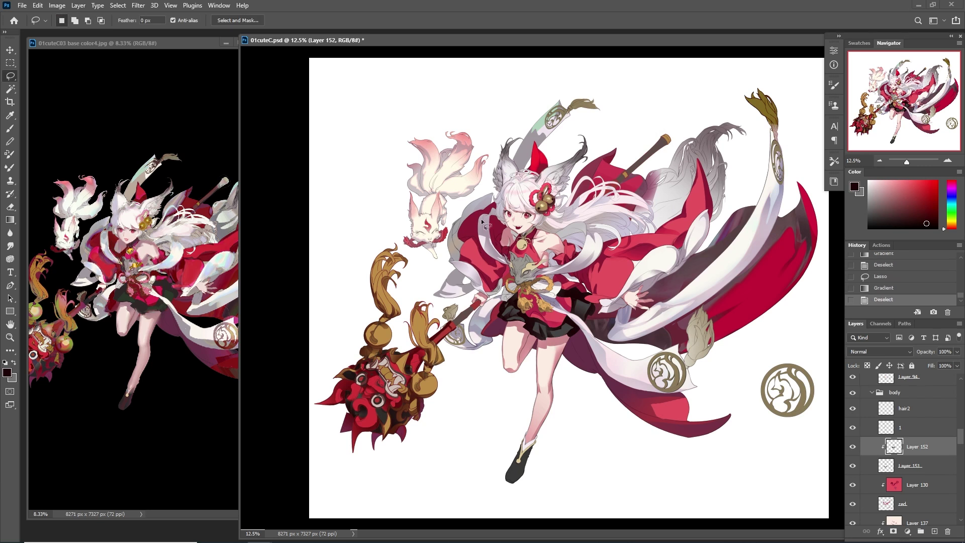
{"action": "key", "text": "ctrl+z"}
{"action": "key", "text": "ctrl+z"}
{"action": "key", "text": "ctrl+z"}
{"action": "key", "text": "ctrl+s"}
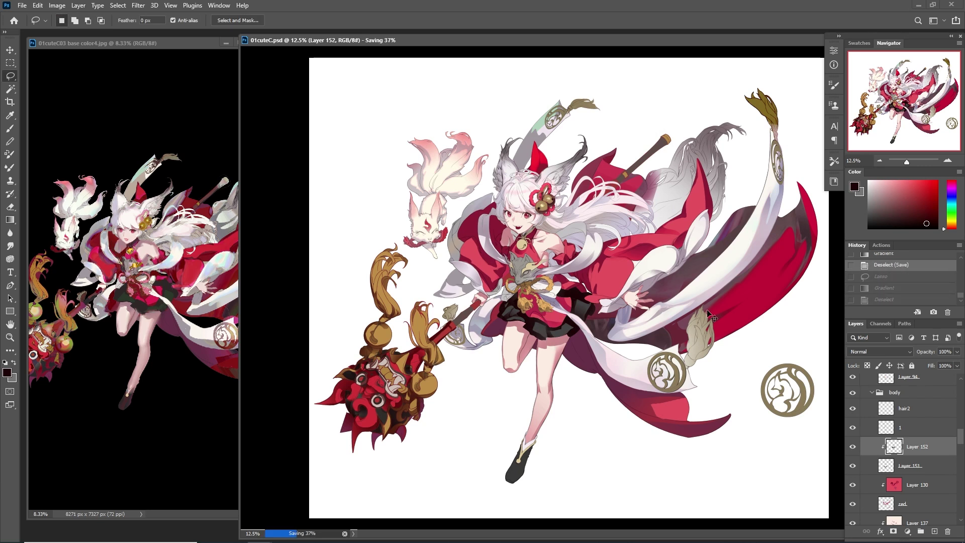
Lasso the skirt's rear end below the sleeve, darken it with a near-black gradient, deselect, and save
{"action": "mouse_move", "coordinate": [588, 313]}
{"action": "left_mouse_down"}
{"action": "mouse_move", "coordinate": [573, 304]}
{"action": "mouse_move", "coordinate": [587, 291]}
{"action": "left_mouse_up"}
{"action": "key", "text": "g"}
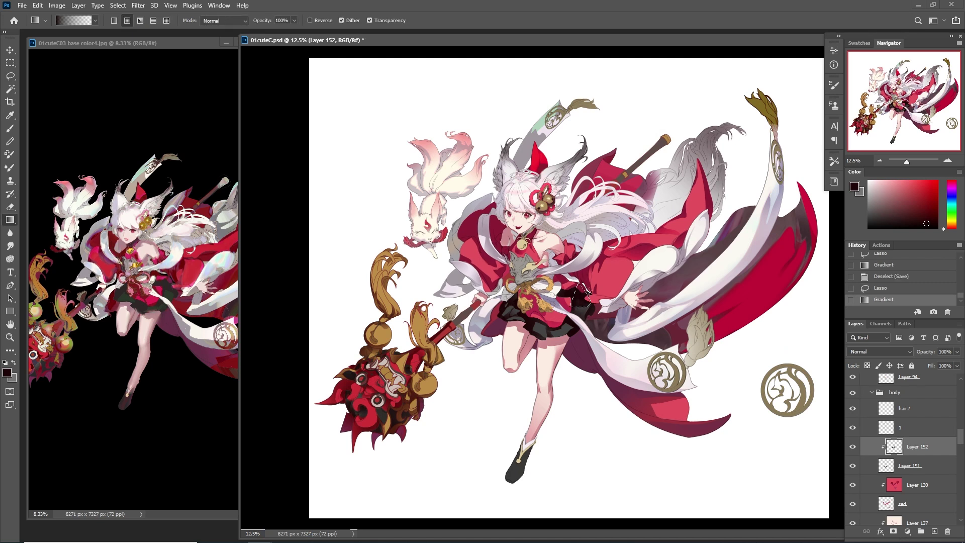
{"action": "key", "text": "l"}
{"action": "key", "text": "ctrl+s"}
Check the clipped shading layers of Layer 62 and merge Layer 124 down into Layer 123
{"action": "scroll", "coordinate": [878, 458], "scroll_direction": "down", "scroll_amount": 2}
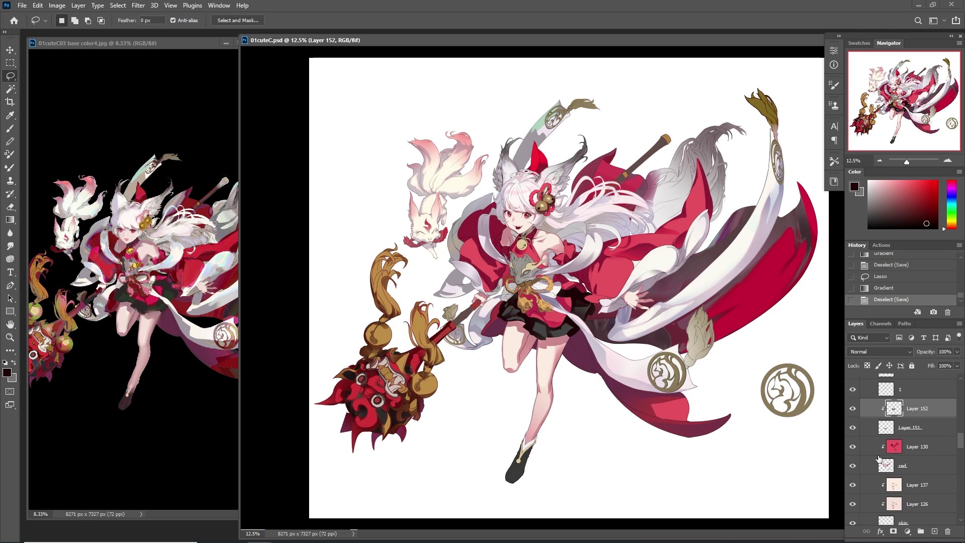
{"action": "scroll", "coordinate": [879, 459], "scroll_direction": "down", "scroll_amount": 5}
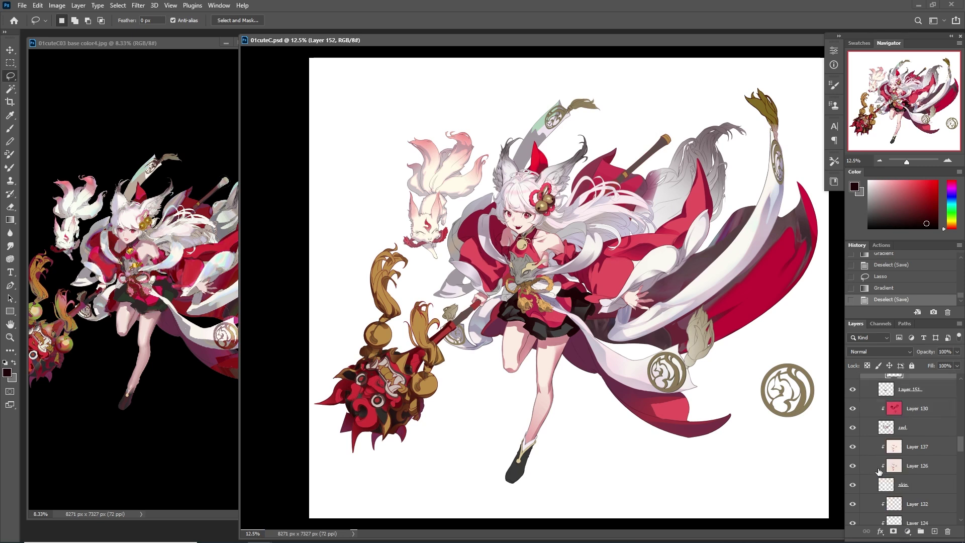
{"action": "left_click", "coordinate": [852, 390]}
{"action": "left_click", "coordinate": [852, 390]}
{"action": "left_click", "coordinate": [919, 392]}
{"action": "scroll", "coordinate": [919, 392], "scroll_direction": "up", "scroll_amount": 3}
{"action": "left_click", "coordinate": [853, 429]}
{"action": "left_click", "coordinate": [853, 429]}
{"action": "key", "text": "ctrl+e"}
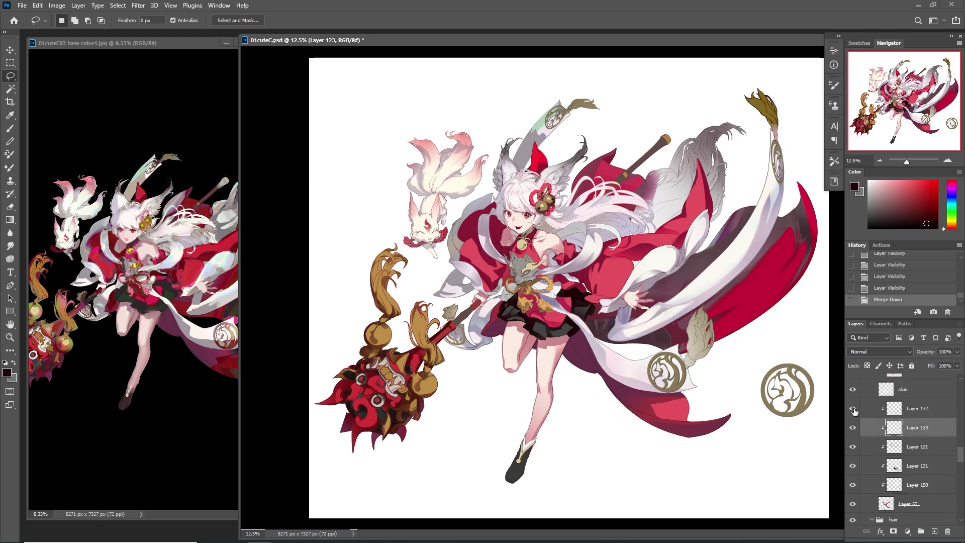
Check Layer 121 by repeatedly toggling its visibility and merge Layer 123 down into it
{"action": "left_click", "coordinate": [853, 446]}
{"action": "left_click", "coordinate": [853, 446]}
{"action": "left_click", "coordinate": [853, 446]}
{"action": "left_click", "coordinate": [853, 446]}
{"action": "left_click", "coordinate": [854, 446]}
{"action": "left_click", "coordinate": [853, 446]}
{"action": "left_click", "coordinate": [853, 446]}
{"action": "left_click", "coordinate": [853, 446]}
{"action": "key", "text": "ctrl+e"}
Examine the shading on Layers 131 and 150 by toggling their visibility
{"action": "left_click", "coordinate": [853, 446]}
{"action": "left_click", "coordinate": [853, 446]}
{"action": "left_click", "coordinate": [853, 446]}
{"action": "left_click", "coordinate": [853, 446]}
{"action": "left_click", "coordinate": [853, 465]}
{"action": "left_click", "coordinate": [853, 465]}
{"action": "left_click", "coordinate": [853, 465]}
{"action": "left_click", "coordinate": [853, 465]}
Add a new clipped layer directly above Layer 150 and sample a pale pink from the character
{"action": "left_click", "coordinate": [907, 467]}
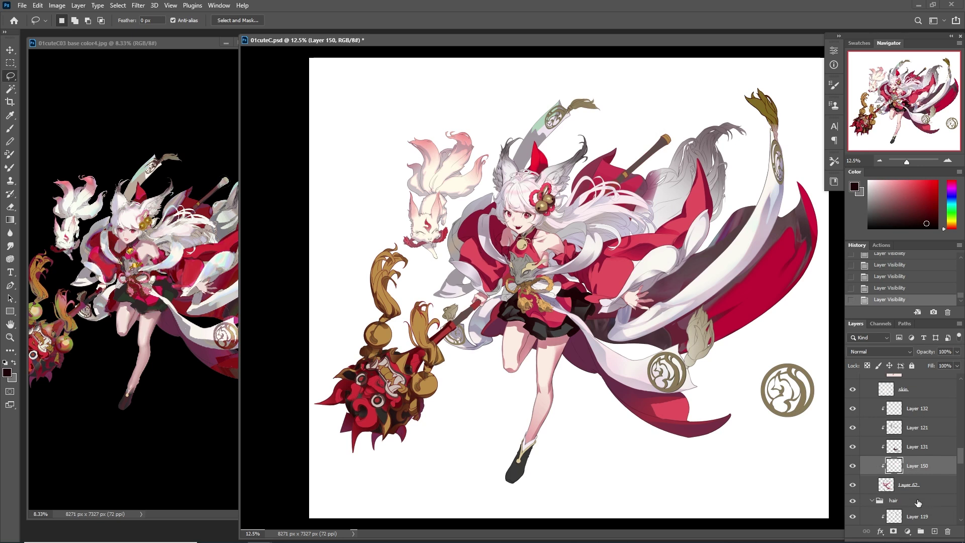
{"action": "left_click", "coordinate": [934, 532]}
{"action": "scroll", "coordinate": [714, 256], "scroll_direction": "up", "scroll_amount": 3}
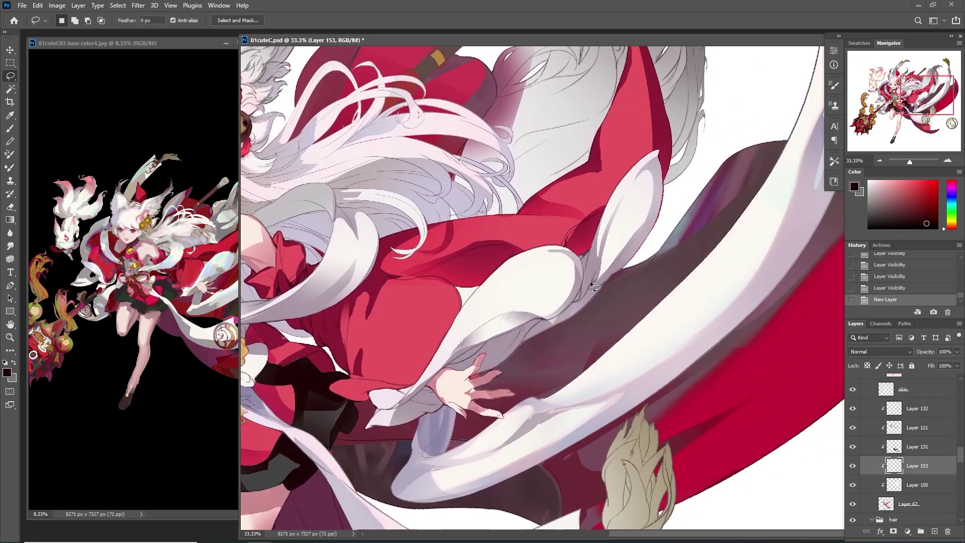
{"action": "key", "text": "i"}
{"action": "scroll", "coordinate": [365, 253], "scroll_direction": "up", "scroll_amount": 5}
{"action": "left_click", "coordinate": [399, 233]}
{"action": "scroll", "coordinate": [399, 233], "scroll_direction": "down", "scroll_amount": 4}
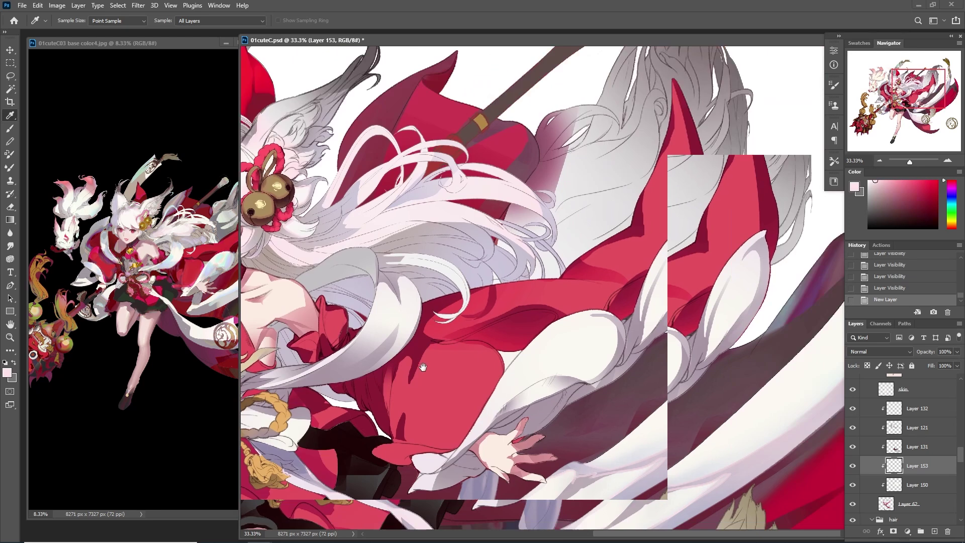
Lasso the puffed white sleeve trim on Layer 153 and apply a pale pink radial gradient
{"action": "key", "text": "l"}
{"action": "key", "text": "g"}
{"action": "mouse_move", "coordinate": [574, 309]}
{"action": "left_mouse_down"}
{"action": "mouse_move", "coordinate": [559, 308]}
{"action": "mouse_move", "coordinate": [563, 367]}
{"action": "left_mouse_up"}
{"action": "key", "text": "l"}
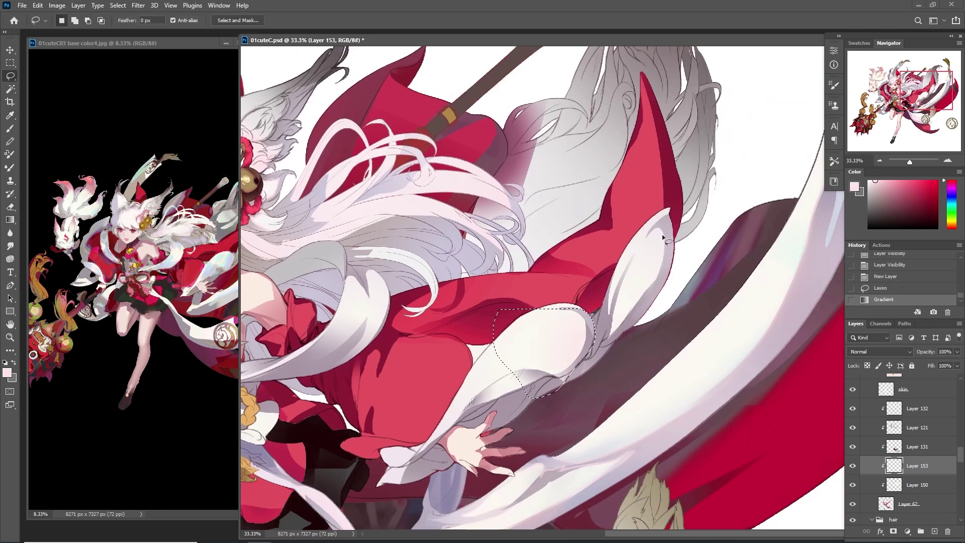
{"action": "key", "text": "ctrl+d"}
Add pale pink gradients to the narrow white trim beyond the sleeve and to the lining beside the hand
{"action": "key", "text": "g"}
{"action": "key", "text": "l"}
{"action": "left_click_drag", "start_coordinate": [629, 249], "coordinate": [609, 345]}
{"action": "left_click_drag", "start_coordinate": [554, 377], "coordinate": [629, 352]}
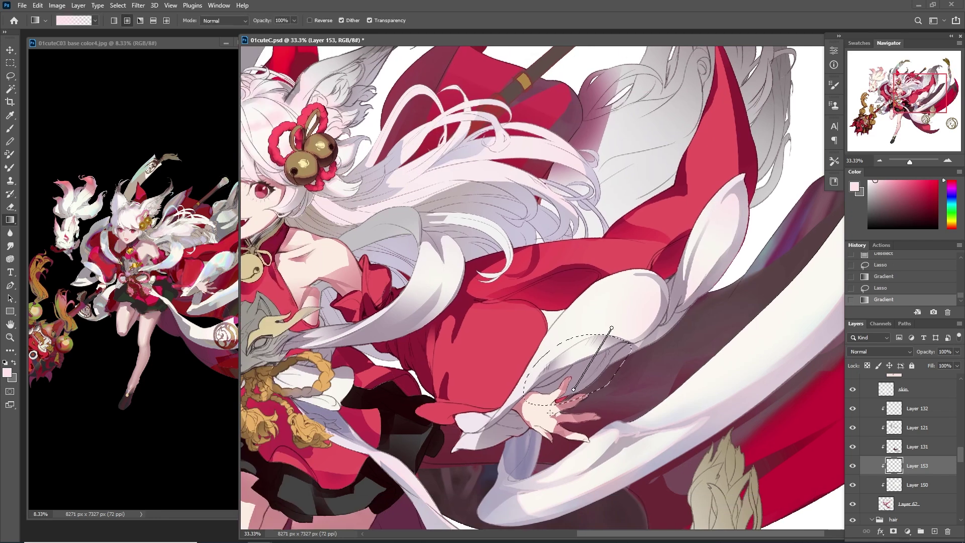
{"action": "key", "text": "g"}
{"action": "mouse_move", "coordinate": [574, 330]}
{"action": "left_mouse_down"}
{"action": "mouse_move", "coordinate": [558, 352]}
{"action": "mouse_move", "coordinate": [557, 375]}
{"action": "left_mouse_up"}
{"action": "left_click_drag", "start_coordinate": [553, 312], "coordinate": [563, 352]}
{"action": "key", "text": "ctrl+d"}
{"action": "key", "text": "l"}
Lasso the white cuff edge and the trim near the sleeve, and tint them with pale pink gradients
{"action": "mouse_move", "coordinate": [483, 417]}
{"action": "left_mouse_down"}
{"action": "mouse_move", "coordinate": [556, 376]}
{"action": "mouse_move", "coordinate": [563, 387]}
{"action": "left_mouse_up"}
{"action": "key", "text": "g"}
{"action": "key", "text": "l"}
{"action": "mouse_move", "coordinate": [427, 333]}
{"action": "left_mouse_down"}
{"action": "mouse_move", "coordinate": [402, 374]}
{"action": "mouse_move", "coordinate": [424, 380]}
{"action": "left_mouse_up"}
{"action": "key", "text": "g"}
{"action": "left_click_drag", "start_coordinate": [390, 296], "coordinate": [482, 336]}
{"action": "key", "text": "ctrl+d"}
Sample pale pink and white tones from the artwork and lasso folds of the white waist bow behind the golden rope
{"action": "key", "text": "l"}
{"action": "key", "text": "i"}
{"action": "left_click", "coordinate": [704, 365]}
{"action": "key", "text": "l"}
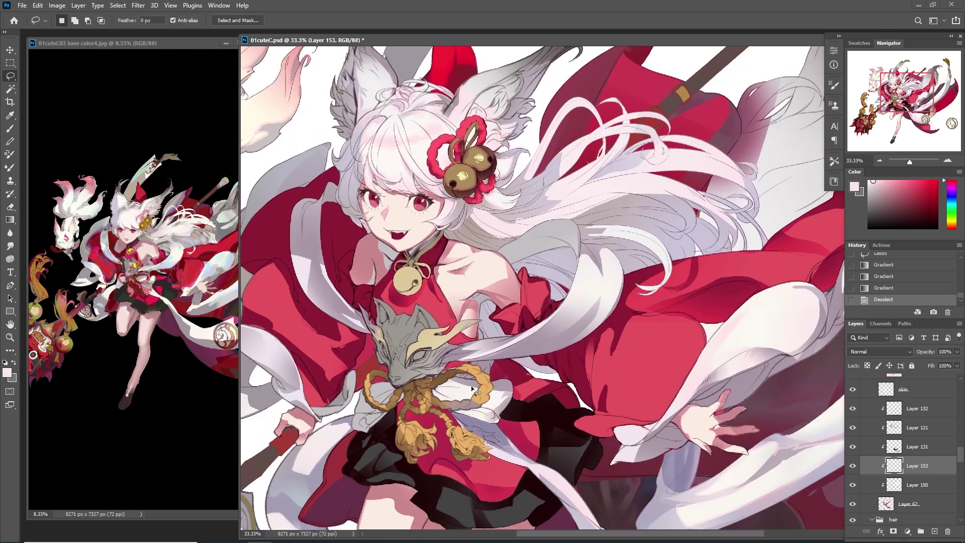
{"action": "key", "text": "i"}
{"action": "left_click", "coordinate": [456, 379]}
{"action": "key", "text": "l"}
{"action": "key", "text": "i"}
{"action": "left_click", "coordinate": [457, 382]}
{"action": "key", "text": "l"}
{"action": "key", "text": "i"}
{"action": "left_click", "coordinate": [492, 394]}
Lasso the bow loop under the fox mask and shade it with a gradient in a sampled pale tone
{"action": "key", "text": "l"}
{"action": "key", "text": "i"}
{"action": "left_click", "coordinate": [453, 395]}
{"action": "key", "text": "l"}
{"action": "mouse_move", "coordinate": [470, 413]}
{"action": "left_mouse_down"}
{"action": "mouse_move", "coordinate": [500, 422]}
{"action": "mouse_move", "coordinate": [492, 408]}
{"action": "mouse_move", "coordinate": [484, 423]}
{"action": "mouse_move", "coordinate": [437, 395]}
{"action": "left_mouse_up"}
{"action": "key", "text": "Up"}
{"action": "key", "text": "i"}
{"action": "left_click", "coordinate": [477, 397]}
{"action": "key", "text": "g"}
{"action": "key", "text": "ctrl+d"}
Add gradients in freshly sampled tones to the remaining folds of the white waist bow
{"action": "key", "text": "l"}
{"action": "key", "text": "i"}
{"action": "left_click", "coordinate": [457, 389]}
{"action": "key", "text": "g"}
{"action": "key", "text": "ctrl+d"}
{"action": "key", "text": "l"}
{"action": "key", "text": "g"}
{"action": "key", "text": "ctrl+d"}
{"action": "key", "text": "i"}
{"action": "left_click", "coordinate": [438, 397]}
Sample pale pink from the bangs, lasso the white ribbon curling beside the shoulder, and tint its outer fold with a gradient
{"action": "mouse_move", "coordinate": [719, 350]}
{"action": "left_mouse_down"}
{"action": "mouse_move", "coordinate": [717, 375]}
{"action": "mouse_move", "coordinate": [679, 415]}
{"action": "left_mouse_up"}
{"action": "left_click", "coordinate": [362, 227]}
{"action": "key", "text": "l"}
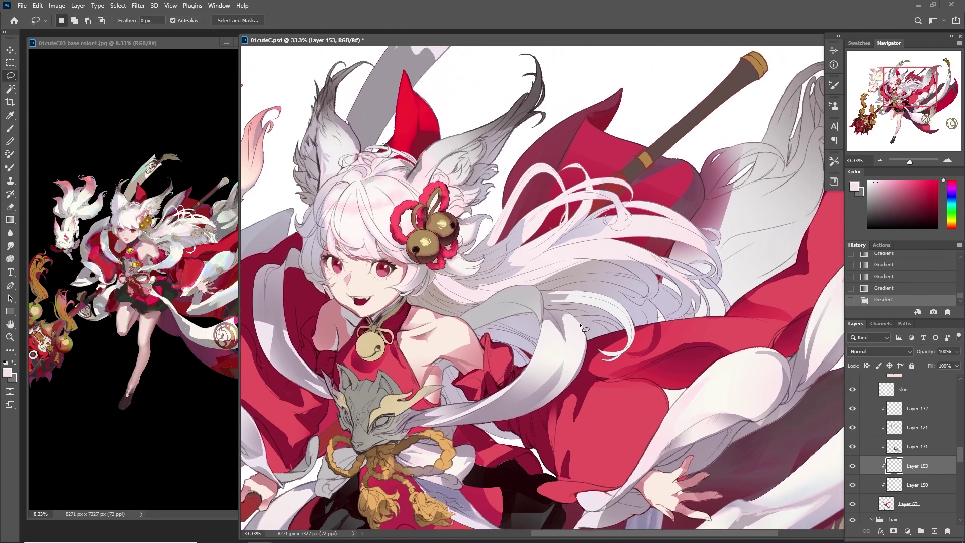
{"action": "mouse_move", "coordinate": [581, 327]}
{"action": "left_mouse_down"}
{"action": "mouse_move", "coordinate": [561, 321]}
{"action": "mouse_move", "coordinate": [536, 407]}
{"action": "mouse_move", "coordinate": [563, 370]}
{"action": "left_mouse_up"}
{"action": "key", "text": "g"}
{"action": "left_click_drag", "start_coordinate": [538, 405], "coordinate": [565, 367]}
Lasso the ribbon's inner folds and tint them with pale pink gradients
{"action": "key", "text": "l"}
{"action": "mouse_move", "coordinate": [579, 319]}
{"action": "left_mouse_down"}
{"action": "mouse_move", "coordinate": [545, 355]}
{"action": "mouse_move", "coordinate": [566, 344]}
{"action": "mouse_move", "coordinate": [550, 342]}
{"action": "left_mouse_up"}
{"action": "key", "text": "g"}
{"action": "key", "text": "l"}
{"action": "key", "text": "g"}
{"action": "key", "text": "l"}
{"action": "key", "text": "g"}
{"action": "left_click_drag", "start_coordinate": [512, 402], "coordinate": [548, 335]}
{"action": "key", "text": "l"}
{"action": "key", "text": "ctrl+d"}
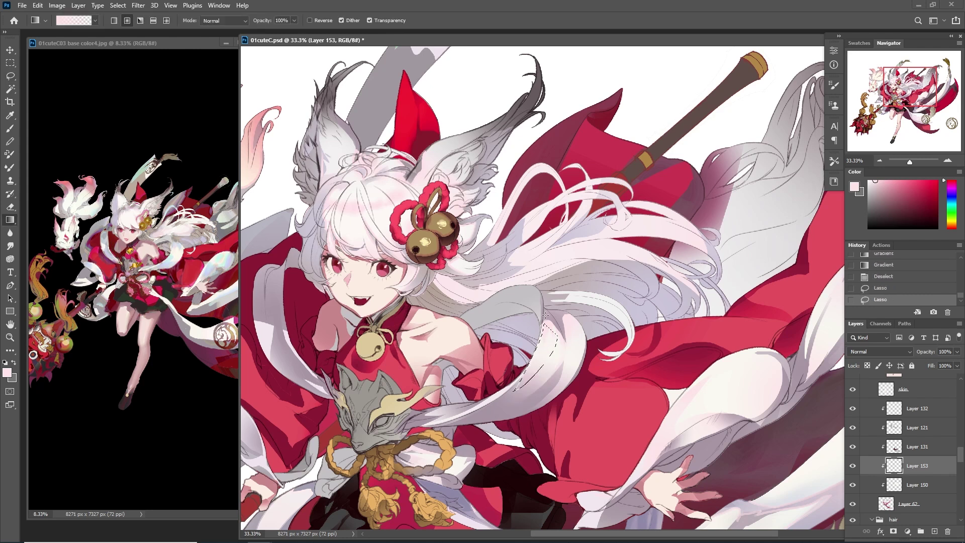
Lasso the ribbon's outer edge and upper curl and tint both with pale pink gradients
{"action": "left_click_drag", "start_coordinate": [430, 427], "coordinate": [433, 425]}
{"action": "key", "text": "g"}
{"action": "key", "text": "l"}
{"action": "mouse_move", "coordinate": [508, 389]}
{"action": "left_mouse_down"}
{"action": "mouse_move", "coordinate": [442, 420]}
{"action": "mouse_move", "coordinate": [578, 347]}
{"action": "left_mouse_up"}
{"action": "key", "text": "g"}
{"action": "key", "text": "l"}
{"action": "key", "text": "g"}
{"action": "left_click_drag", "start_coordinate": [575, 312], "coordinate": [538, 327]}
{"action": "key", "text": "l"}
{"action": "key", "text": "ctrl+d"}
Blend two more pale pink gradients into the ribbon's upper fold under the long hair
{"action": "left_click_drag", "start_coordinate": [405, 284], "coordinate": [518, 293]}
{"action": "key", "text": "g"}
{"action": "left_click_drag", "start_coordinate": [573, 332], "coordinate": [541, 317]}
{"action": "left_click_drag", "start_coordinate": [573, 335], "coordinate": [538, 314]}
{"action": "key", "text": "l"}
{"action": "key", "text": "ctrl+d"}
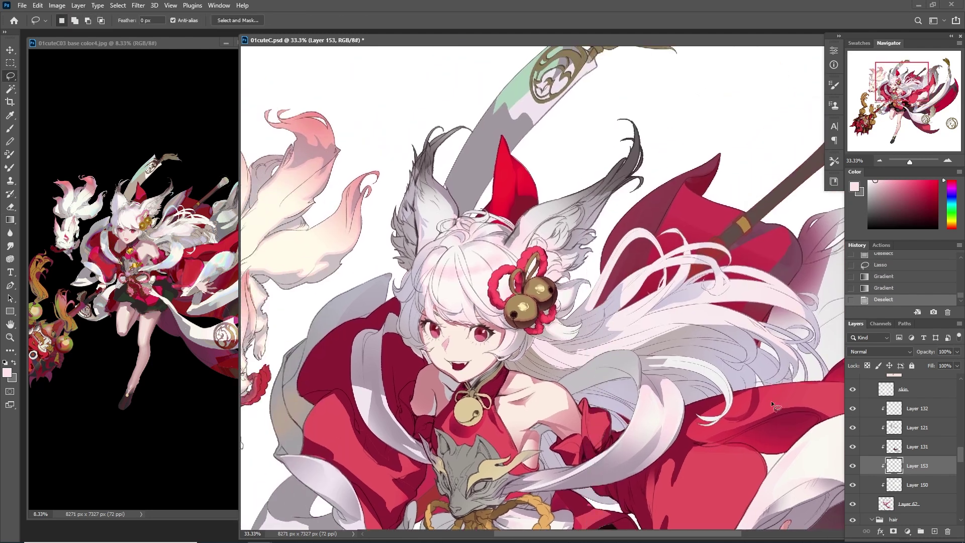
Select Layer 121, sample a mauve-grey tone, and add gradient shading to the lassoed strands at the crown of the hair
{"action": "left_click", "coordinate": [592, 334], "text": "ctrl"}
{"action": "mouse_move", "coordinate": [478, 255]}
{"action": "left_mouse_down"}
{"action": "mouse_move", "coordinate": [446, 284]}
{"action": "mouse_move", "coordinate": [481, 269]}
{"action": "mouse_move", "coordinate": [474, 290]}
{"action": "left_mouse_up"}
{"action": "key", "text": "i"}
{"action": "left_click", "coordinate": [480, 264]}
{"action": "key", "text": "g"}
{"action": "key", "text": "l"}
{"action": "key", "text": "ctrl+z"}
{"action": "mouse_move", "coordinate": [452, 257]}
{"action": "left_mouse_down"}
{"action": "mouse_move", "coordinate": [476, 260]}
{"action": "mouse_move", "coordinate": [468, 249]}
{"action": "left_mouse_up"}
{"action": "key", "text": "g"}
{"action": "key", "text": "ctrl+d"}
{"action": "key", "text": "i"}
{"action": "left_click", "coordinate": [464, 235]}
{"action": "key", "text": "l"}
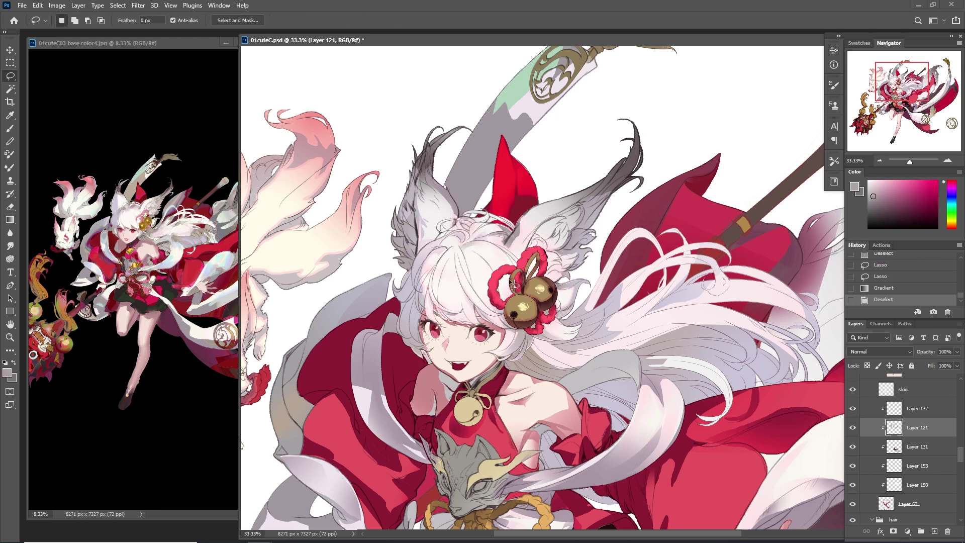
Undo the last hair edits, then lasso the hair around the bell ornament and shade it with a gradient
{"action": "key", "text": "ctrl+z"}
{"action": "key", "text": "ctrl+z"}
{"action": "mouse_move", "coordinate": [482, 256]}
{"action": "left_mouse_down"}
{"action": "mouse_move", "coordinate": [503, 307]}
{"action": "mouse_move", "coordinate": [490, 267]}
{"action": "mouse_move", "coordinate": [538, 299]}
{"action": "left_mouse_up"}
{"action": "key", "text": "g"}
{"action": "key", "text": "l"}
{"action": "key", "text": "g"}
{"action": "mouse_move", "coordinate": [505, 243]}
{"action": "left_mouse_down"}
{"action": "mouse_move", "coordinate": [533, 275]}
{"action": "mouse_move", "coordinate": [493, 239]}
{"action": "mouse_move", "coordinate": [477, 251]}
{"action": "mouse_move", "coordinate": [481, 240]}
{"action": "mouse_move", "coordinate": [497, 266]}
{"action": "left_mouse_up"}
{"action": "key", "text": "ctrl+d"}
{"action": "key", "text": "l"}
{"action": "key", "text": "ctrl+z"}
{"action": "key", "text": "g"}
{"action": "left_click", "coordinate": [496, 241], "text": "alt"}
{"action": "key", "text": "ctrl+d"}
{"action": "key", "text": "l"}
{"action": "key", "text": "Delete"}
{"action": "key", "text": "ctrl+d"}
{"action": "key", "text": "ctrl+z"}
{"action": "key", "text": "ctrl+z"}
{"action": "key", "text": "ctrl+z"}
{"action": "key", "text": "ctrl+z"}
Touch up the hair around the bell ornament with the Brush in a sampled pale hair colour
{"action": "key", "text": "b"}
{"action": "left_click", "coordinate": [488, 257], "text": "alt"}
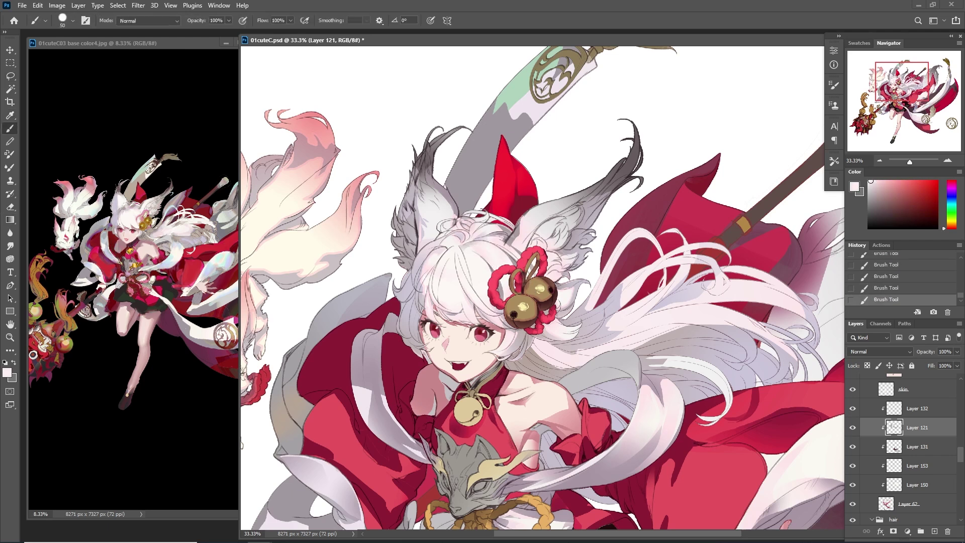
{"action": "left_click", "coordinate": [547, 304], "text": "alt"}
{"action": "key", "text": "l"}
Lasso the white tufts between the bell ornament and the ear and shade them with grey-mauve gradients
{"action": "key", "text": "ctrl+alt+z"}
{"action": "key", "text": "ctrl+alt+z"}
{"action": "key", "text": "ctrl+alt+z"}
{"action": "key", "text": "ctrl+alt+z"}
{"action": "key", "text": "ctrl+alt+z"}
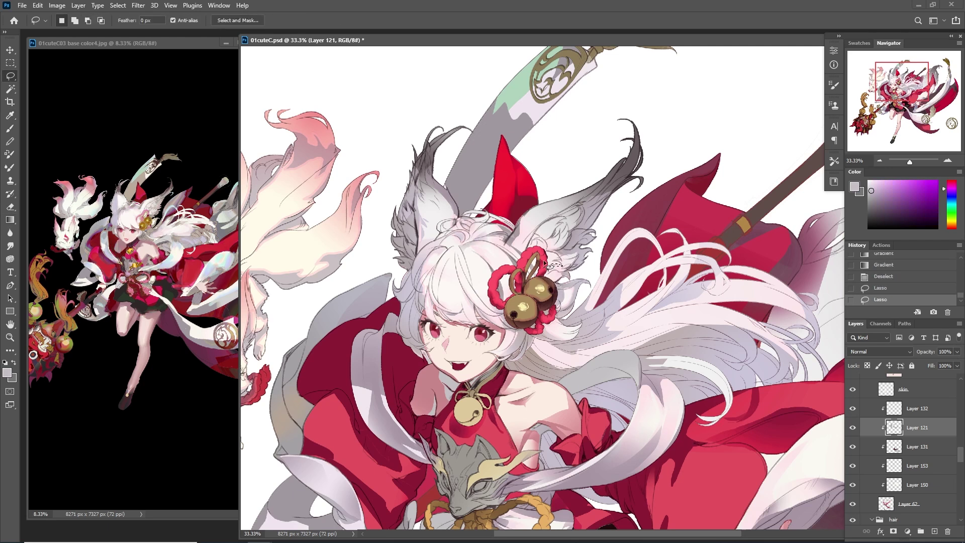
{"action": "key", "text": "ctrl+alt+z"}
{"action": "key", "text": "ctrl+alt+z"}
{"action": "key", "text": "ctrl+alt+z"}
Sample a lighter lavender grey from the long hair and shade the tufts beside the ear and the hair inside the red rope loop
{"action": "key", "text": "i"}
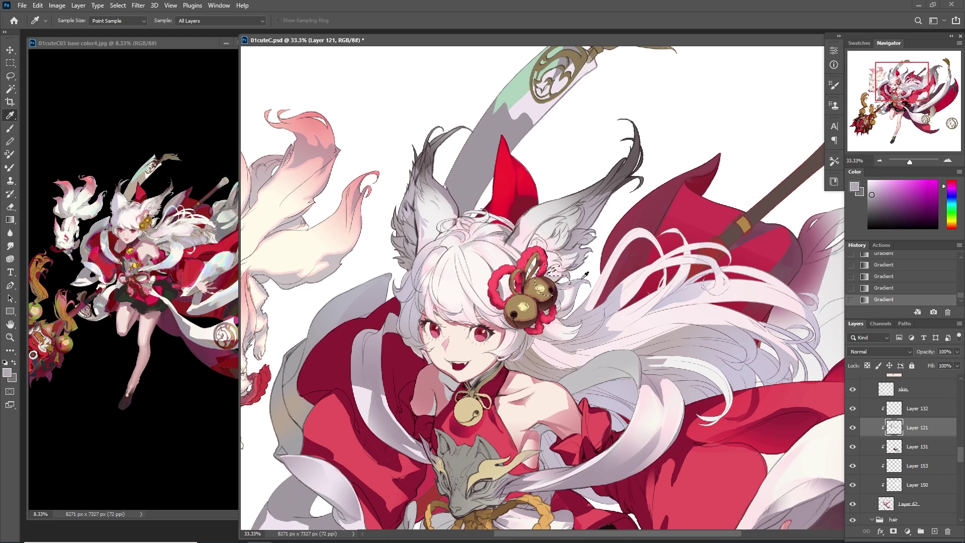
{"action": "left_click", "coordinate": [615, 305]}
{"action": "key", "text": "l"}
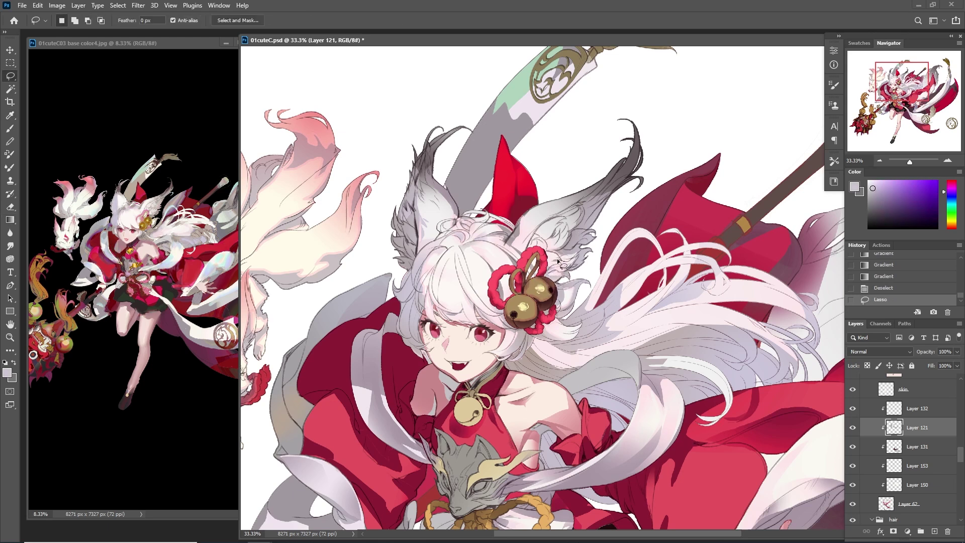
{"action": "key", "text": "ctrl+alt+z"}
{"action": "key", "text": "ctrl+alt+z"}
{"action": "key", "text": "ctrl+alt+z"}
{"action": "key", "text": "ctrl+shift+z"}
{"action": "key", "text": "ctrl+shift+z"}
{"action": "key", "text": "ctrl+shift+z"}
{"action": "key", "text": "ctrl+shift+z"}
{"action": "key", "text": "ctrl+shift+z"}
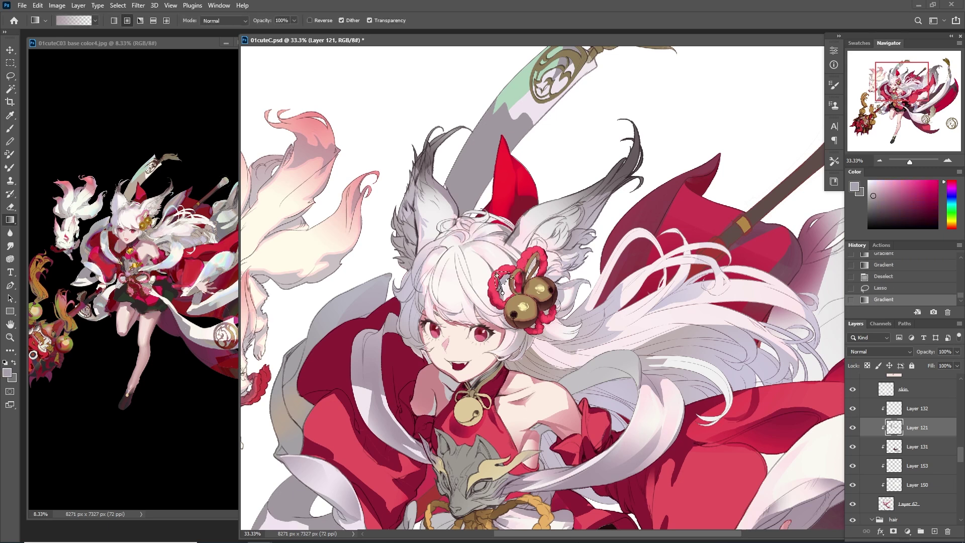
Lasso the hair showing through the red rope ornament and deepen its shadow with mauve-grey gradients
{"action": "key", "text": "ctrl+alt+z"}
{"action": "key", "text": "ctrl+alt+z"}
{"action": "key", "text": "ctrl+alt+z"}
{"action": "key", "text": "ctrl+alt+z"}
{"action": "key", "text": "ctrl+shift+z"}
{"action": "key", "text": "ctrl+shift+z"}
{"action": "key", "text": "ctrl+shift+z"}
{"action": "key", "text": "ctrl+shift+z"}
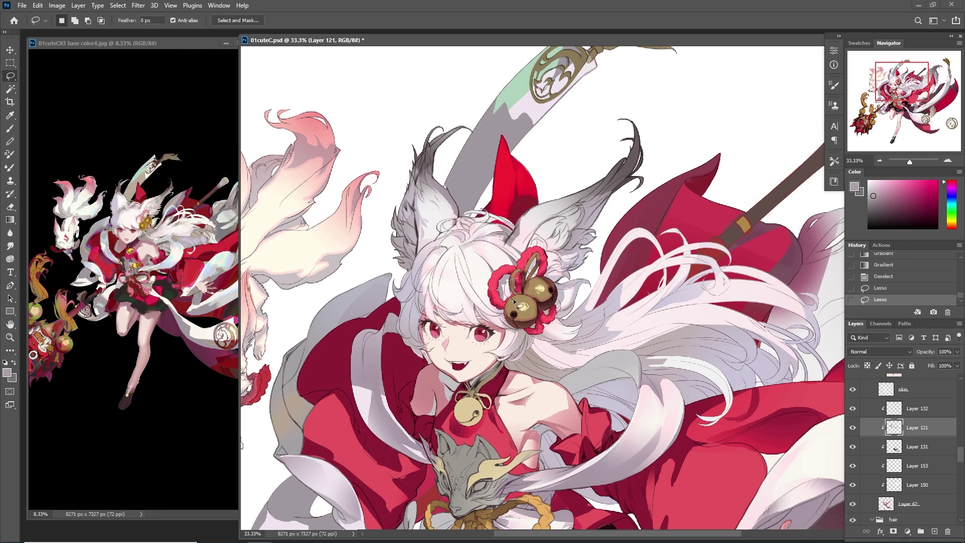
{"action": "key", "text": "ctrl+alt+z"}
{"action": "key", "text": "ctrl+alt+z"}
{"action": "key", "text": "ctrl+alt+z"}
{"action": "key", "text": "ctrl+alt+z"}
{"action": "key", "text": "ctrl+alt+z"}
{"action": "key", "text": "ctrl+alt+z"}
{"action": "key", "text": "ctrl+alt+z"}
{"action": "key", "text": "ctrl+alt+z"}
{"action": "key", "text": "ctrl+alt+z"}
Sample a pale lavender from the hair and shade the cheek-side lock below the bell ornament with lassoed gradients
{"action": "key", "text": "i"}
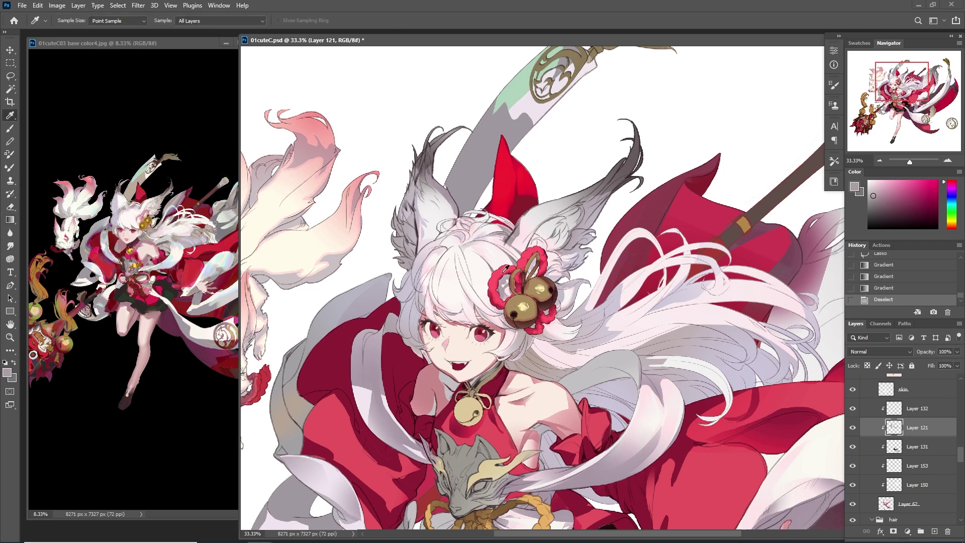
{"action": "left_click", "coordinate": [432, 268]}
{"action": "key", "text": "l"}
{"action": "key", "text": "ctrl+alt+z"}
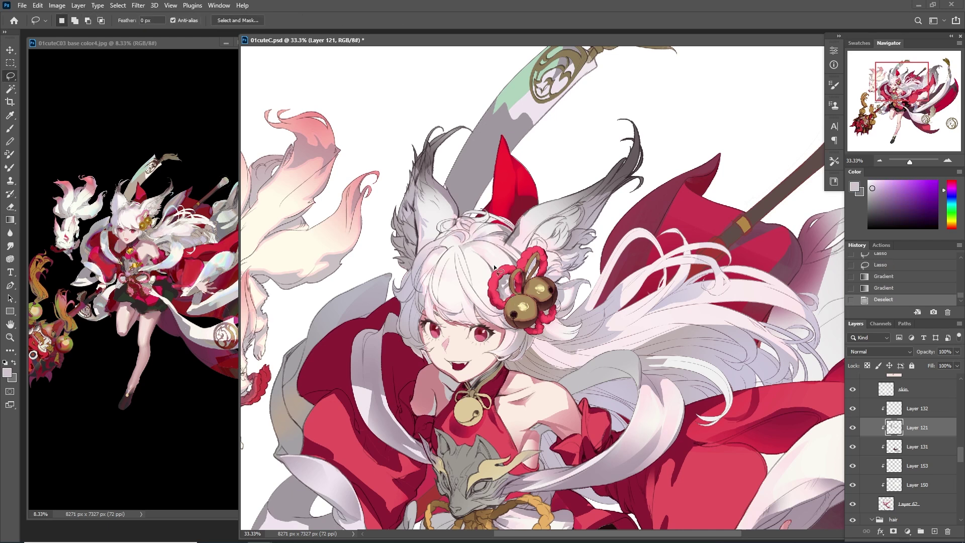
{"action": "key", "text": "ctrl+shift+z"}
{"action": "key", "text": "ctrl+shift+z"}
{"action": "key", "text": "ctrl+shift+z"}
{"action": "key", "text": "ctrl+shift+z"}
{"action": "key", "text": "ctrl+shift+z"}
{"action": "key", "text": "g"}
{"action": "key", "text": "ctrl+shift+z"}
{"action": "key", "text": "l"}
{"action": "key", "text": "ctrl+shift+z"}
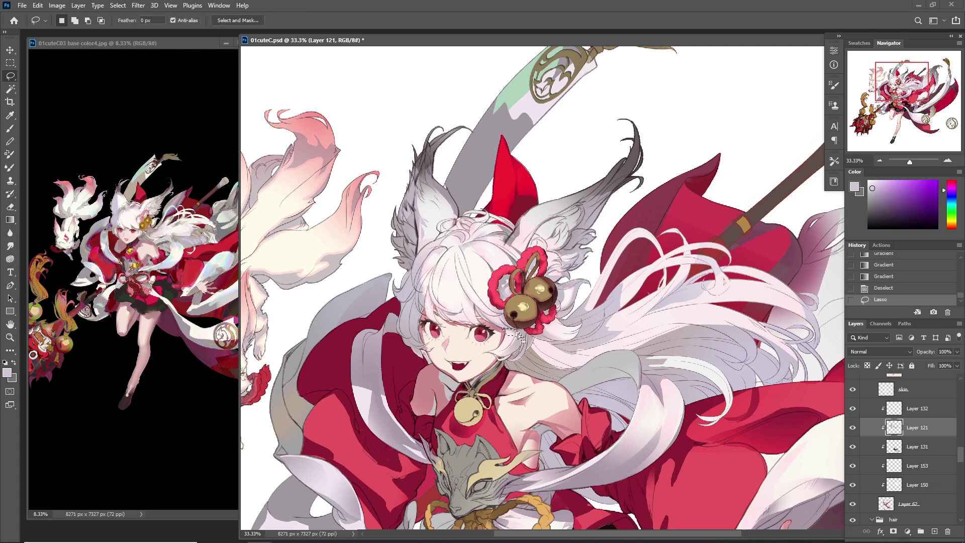
{"action": "key", "text": "ctrl+shift+z"}
Sample a grey-lavender tone from the fringe, lasso part of the hair, clear the selection and save the illustration
{"action": "key", "text": "i"}
{"action": "left_click", "coordinate": [451, 314]}
{"action": "key", "text": "l"}
{"action": "left_click_drag", "start_coordinate": [426, 255], "coordinate": [491, 259]}
{"action": "key", "text": "Return"}
{"action": "key", "text": "ctrl+d"}
{"action": "key", "text": "ctrl+s"}
Lasso the fringe tips above the eyebrow opposite the bells and shade them with pale lavender gradients
{"action": "scroll", "coordinate": [546, 300], "scroll_direction": "up", "scroll_amount": 5}
{"action": "left_click_drag", "start_coordinate": [921, 162], "coordinate": [909, 159]}
{"action": "scroll", "coordinate": [475, 196], "scroll_direction": "up", "scroll_amount": 4}
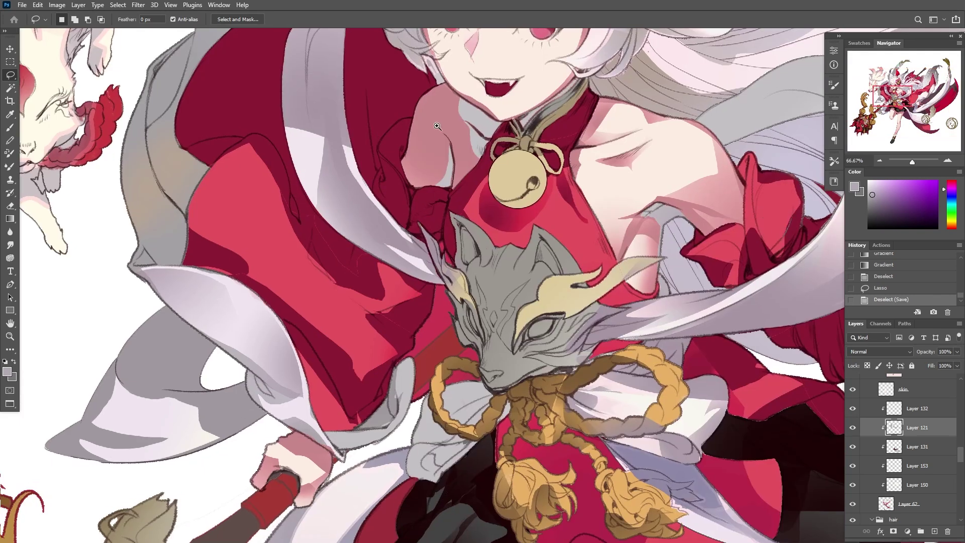
{"action": "scroll", "coordinate": [475, 196], "scroll_direction": "up", "scroll_amount": 5}
{"action": "left_click_drag", "start_coordinate": [589, 287], "coordinate": [546, 280]}
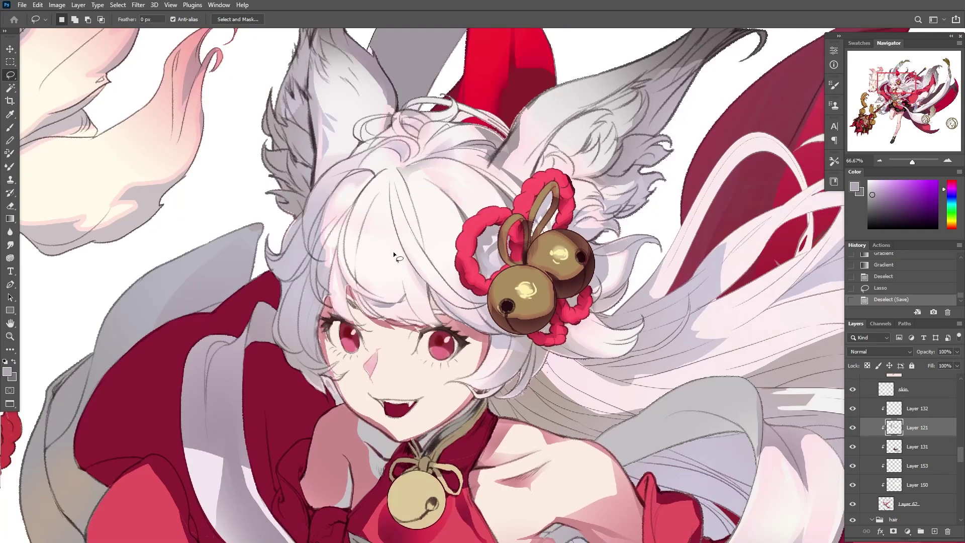
{"action": "key", "text": "g"}
{"action": "mouse_move", "coordinate": [399, 315]}
{"action": "left_mouse_down"}
{"action": "mouse_move", "coordinate": [409, 321]}
{"action": "mouse_move", "coordinate": [372, 304]}
{"action": "left_mouse_up"}
{"action": "key", "text": "ctrl+d"}
{"action": "key", "text": "l"}
{"action": "key", "text": "ctrl+z"}
{"action": "key", "text": "g"}
{"action": "key", "text": "ctrl+d"}
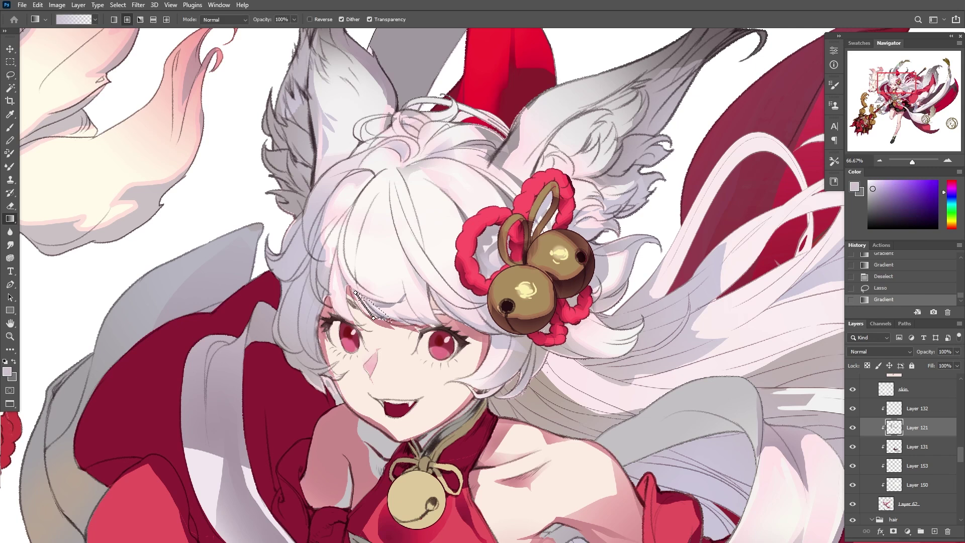
{"action": "key", "text": "l"}
{"action": "key", "text": "ctrl+z"}
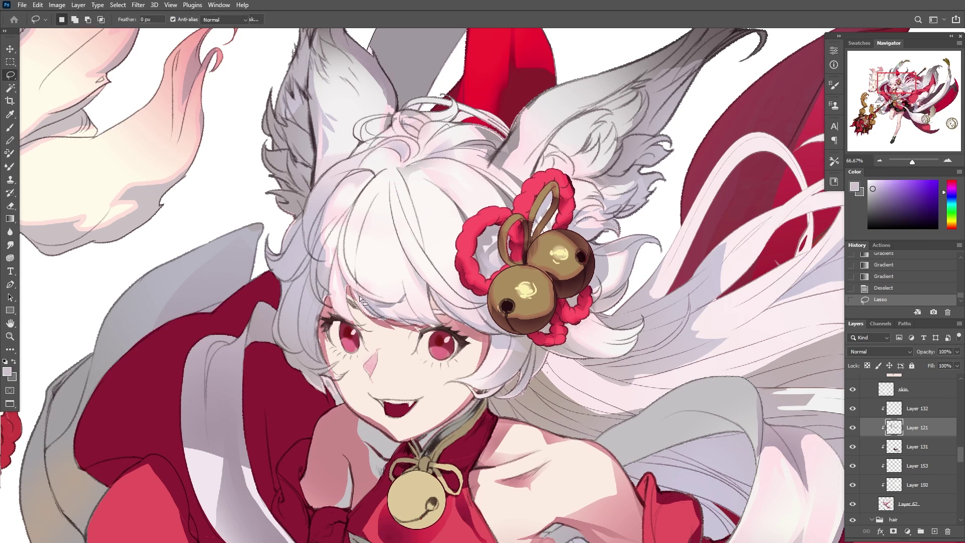
{"action": "key", "text": "g"}
{"action": "left_click_drag", "start_coordinate": [347, 279], "coordinate": [357, 303]}
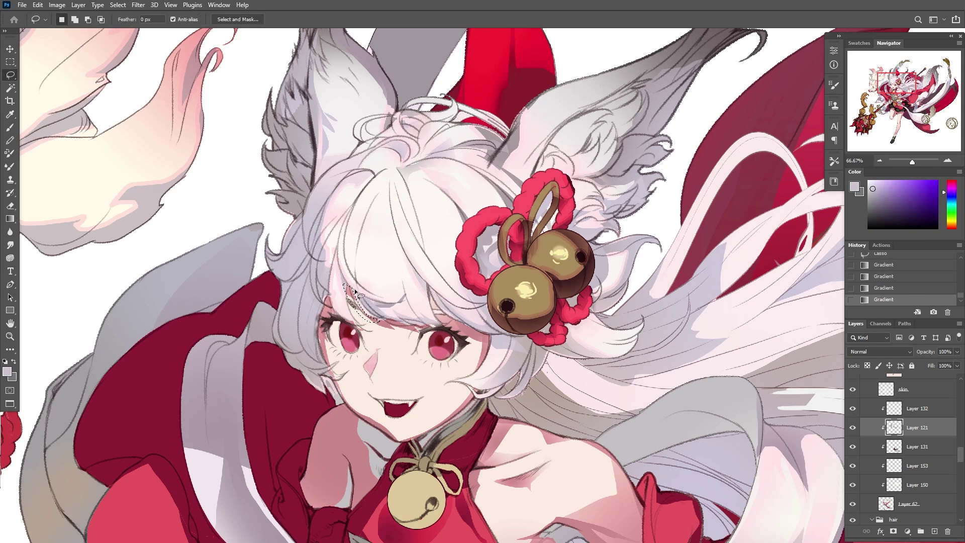
{"action": "key", "text": "ctrl+d"}
Switch to a full-screen view without panels and touch up the hair beside the cheek under the bells with the Brush
{"action": "key", "text": "b"}
{"action": "key", "text": "Tab"}
{"action": "key", "text": "Tab"}
{"action": "key", "text": "f"}
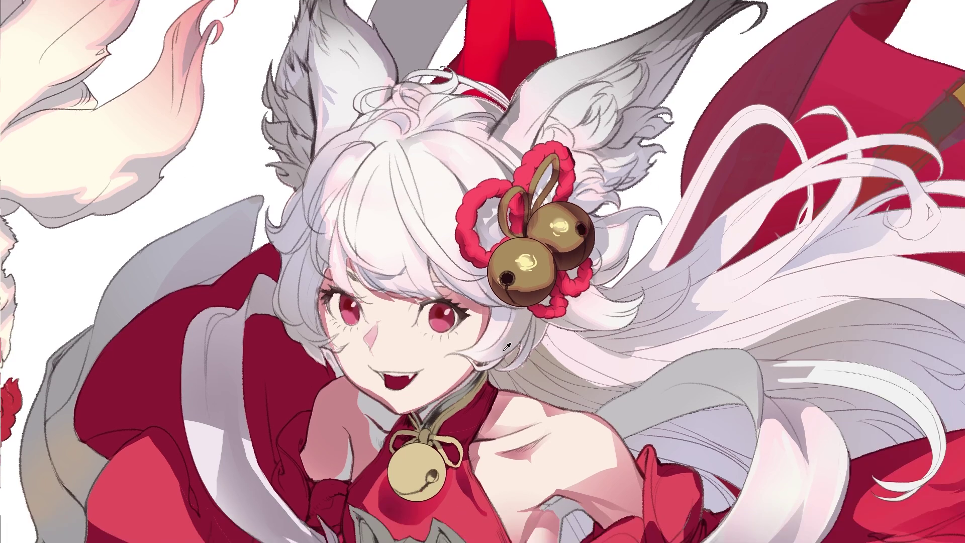
{"action": "mouse_move", "coordinate": [510, 314]}
{"action": "left_mouse_down"}
{"action": "mouse_move", "coordinate": [490, 347]}
{"action": "mouse_move", "coordinate": [487, 336]}
{"action": "left_mouse_up"}
{"action": "key", "text": "b"}
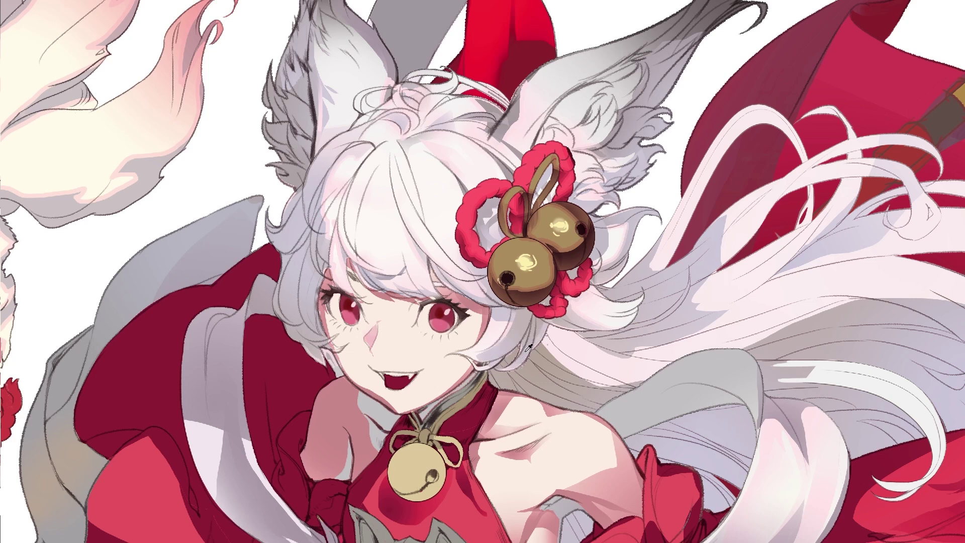
{"action": "mouse_move", "coordinate": [542, 319]}
{"action": "left_mouse_down"}
{"action": "mouse_move", "coordinate": [570, 327]}
{"action": "mouse_move", "coordinate": [548, 318]}
{"action": "left_mouse_up"}
{"action": "key", "text": "ctrl+z"}
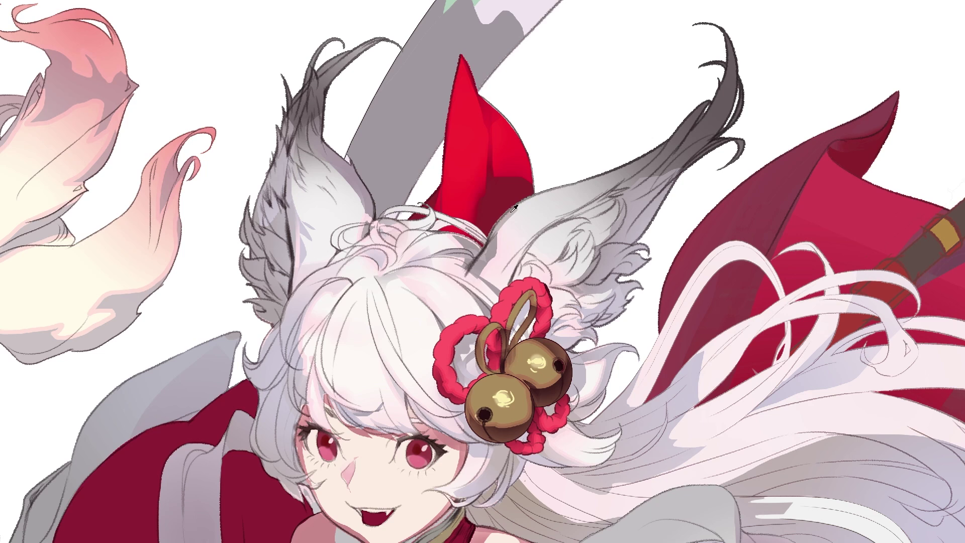
Rework the hair at the base of the ear above the bells and shade the lassoed outer lock of the fringe
{"action": "left_click_drag", "start_coordinate": [503, 223], "coordinate": [500, 248]}
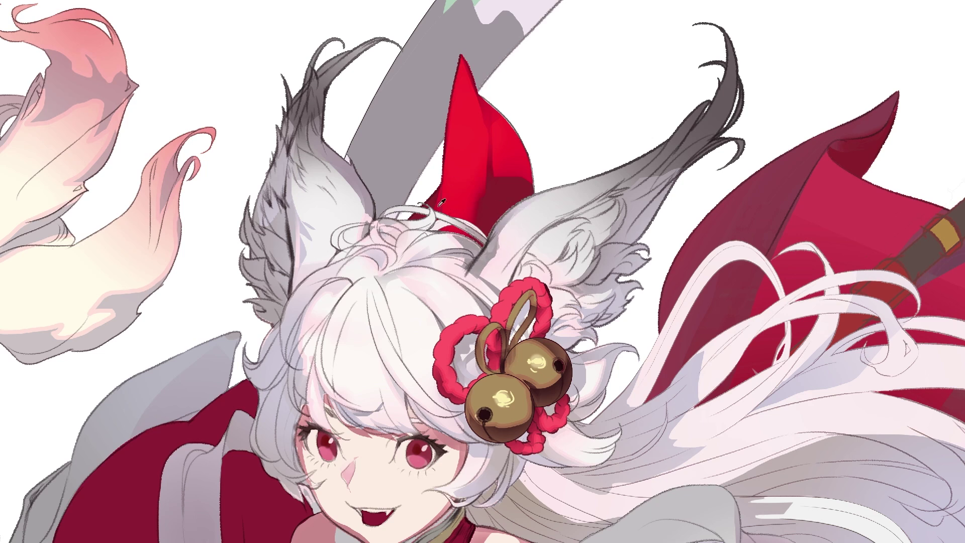
{"action": "left_click_drag", "start_coordinate": [476, 244], "coordinate": [473, 255]}
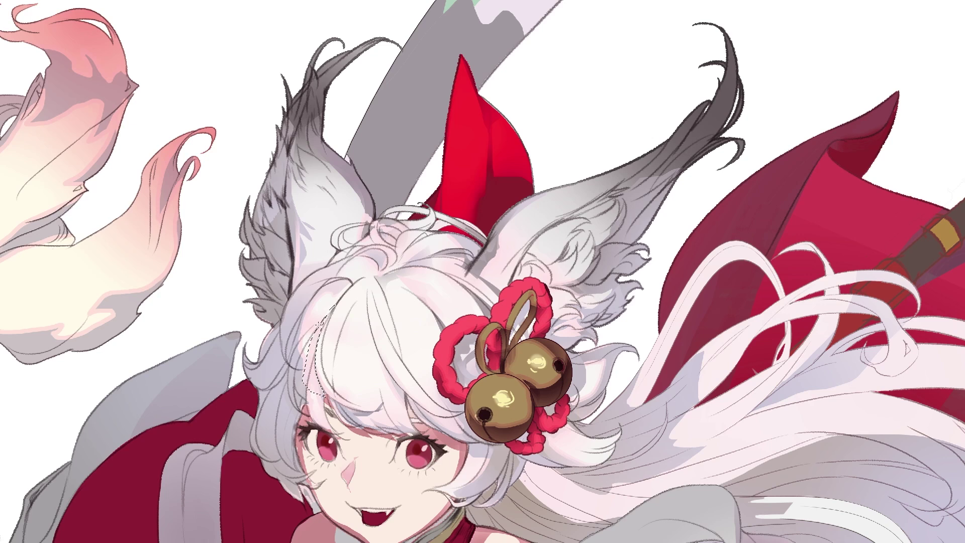
{"action": "left_click_drag", "start_coordinate": [312, 352], "coordinate": [310, 426]}
{"action": "left_click_drag", "start_coordinate": [308, 343], "coordinate": [319, 340]}
{"action": "key", "text": "ctrl+d"}
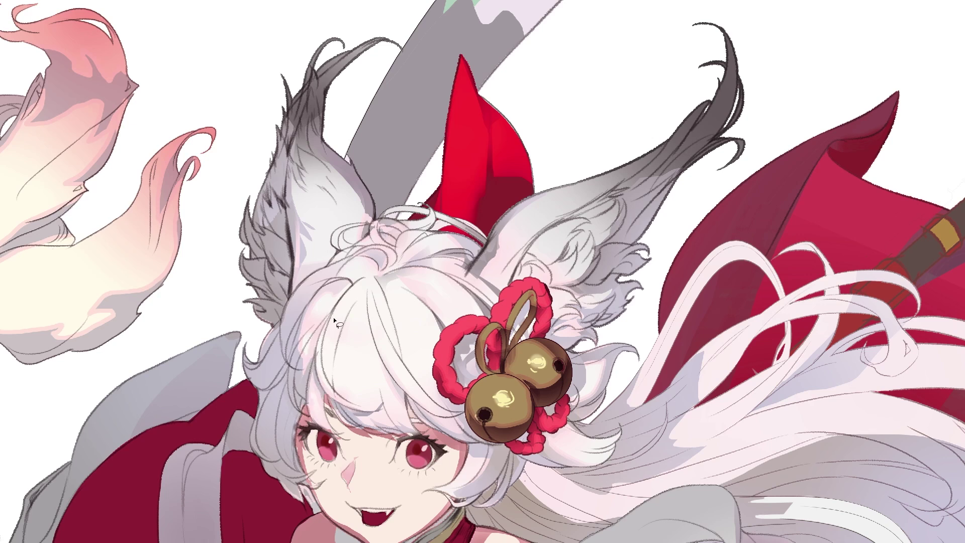
Touch up the outer hair edge below the ear opposite the bell ornament with the Brush
{"action": "key", "text": "b"}
{"action": "left_click_drag", "start_coordinate": [289, 315], "coordinate": [275, 330]}
{"action": "left_click_drag", "start_coordinate": [229, 334], "coordinate": [236, 345]}
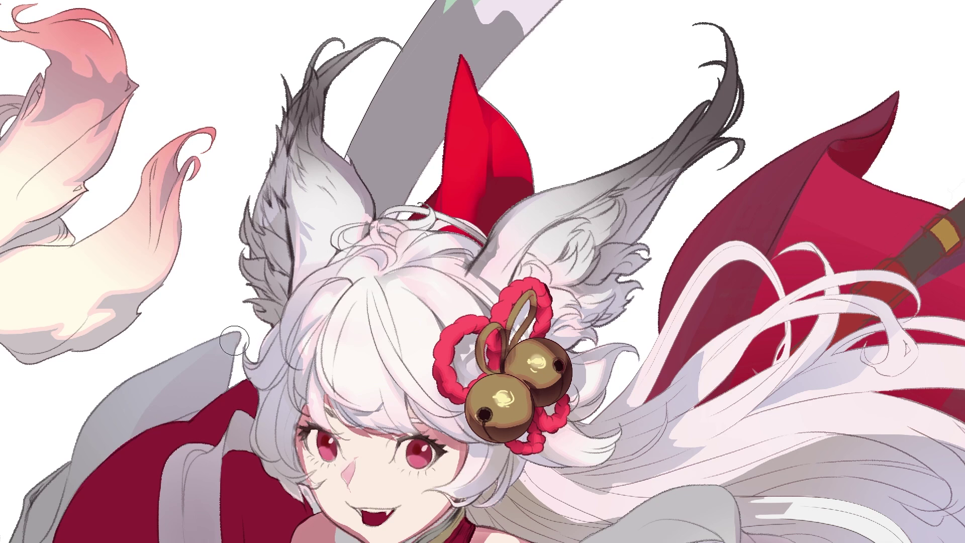
Lasso the fur of the ear opposite the bells and shade its inner side with grey gradients
{"action": "key", "text": "l"}
{"action": "mouse_move", "coordinate": [228, 172]}
{"action": "left_mouse_down"}
{"action": "mouse_move", "coordinate": [291, 216]}
{"action": "mouse_move", "coordinate": [262, 342]}
{"action": "mouse_move", "coordinate": [305, 291]}
{"action": "left_mouse_up"}
{"action": "key", "text": "Escape"}
{"action": "mouse_move", "coordinate": [293, 67]}
{"action": "left_mouse_down"}
{"action": "mouse_move", "coordinate": [261, 111]}
{"action": "mouse_move", "coordinate": [314, 106]}
{"action": "left_mouse_up"}
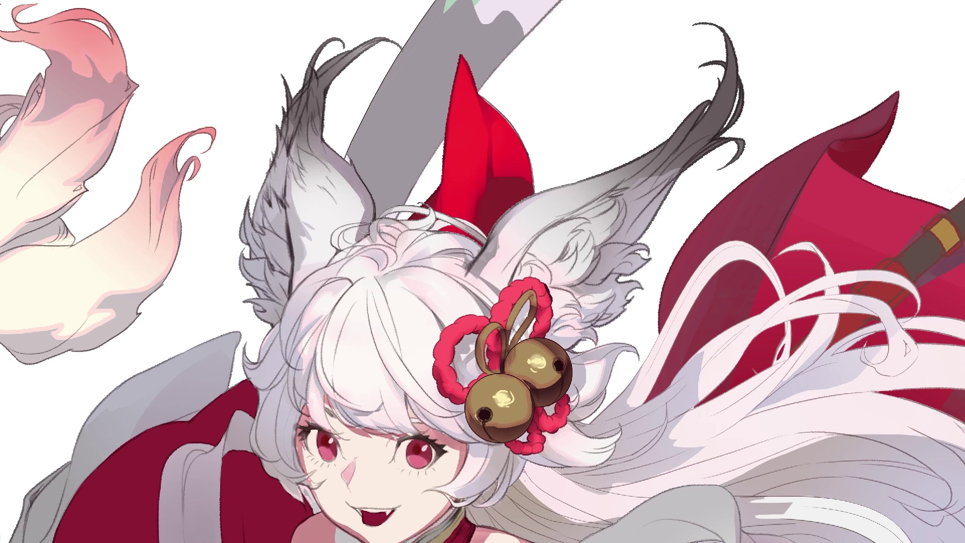
{"action": "mouse_move", "coordinate": [339, 239]}
{"action": "left_mouse_down"}
{"action": "mouse_move", "coordinate": [343, 253]}
{"action": "mouse_move", "coordinate": [324, 276]}
{"action": "mouse_move", "coordinate": [335, 196]}
{"action": "mouse_move", "coordinate": [322, 204]}
{"action": "left_mouse_up"}
{"action": "key", "text": "ctrl+d"}
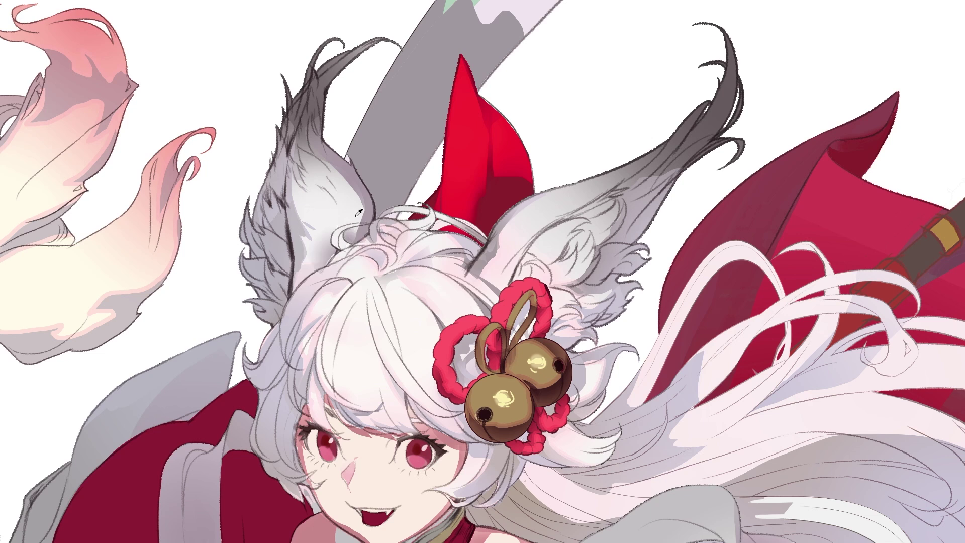
Select the base and inner edge of that ear in turn and darken them with grey-mauve gradients
{"action": "mouse_move", "coordinate": [335, 256]}
{"action": "left_mouse_down"}
{"action": "mouse_move", "coordinate": [290, 294]}
{"action": "mouse_move", "coordinate": [297, 232]}
{"action": "mouse_move", "coordinate": [334, 248]}
{"action": "mouse_move", "coordinate": [302, 282]}
{"action": "left_mouse_up"}
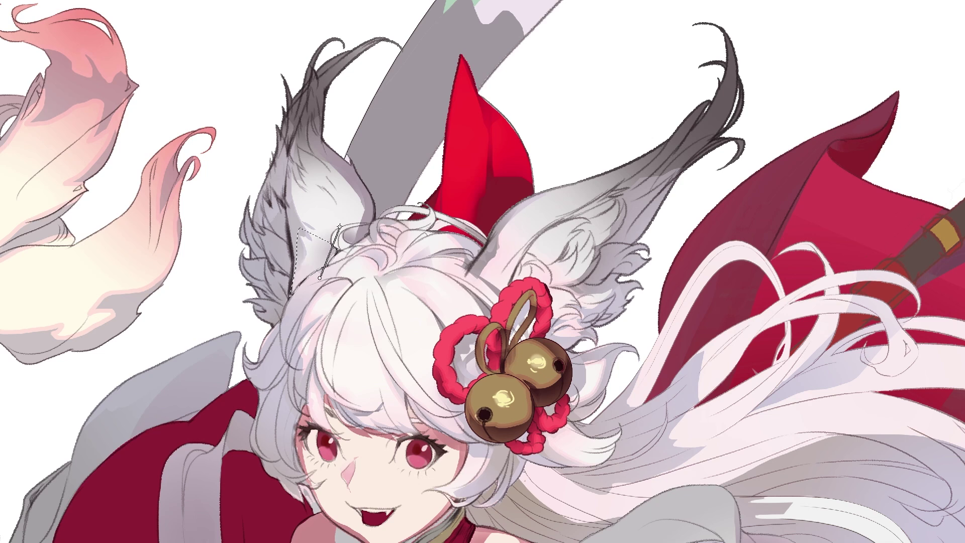
{"action": "key", "text": "ctrl+d"}
{"action": "mouse_move", "coordinate": [336, 232]}
{"action": "left_mouse_down"}
{"action": "mouse_move", "coordinate": [368, 233]}
{"action": "mouse_move", "coordinate": [381, 222]}
{"action": "mouse_move", "coordinate": [374, 234]}
{"action": "mouse_move", "coordinate": [357, 178]}
{"action": "mouse_move", "coordinate": [369, 219]}
{"action": "mouse_move", "coordinate": [350, 224]}
{"action": "mouse_move", "coordinate": [370, 215]}
{"action": "left_mouse_up"}
{"action": "mouse_move", "coordinate": [340, 178]}
{"action": "left_mouse_down"}
{"action": "mouse_move", "coordinate": [354, 173]}
{"action": "mouse_move", "coordinate": [359, 211]}
{"action": "mouse_move", "coordinate": [352, 201]}
{"action": "left_mouse_up"}
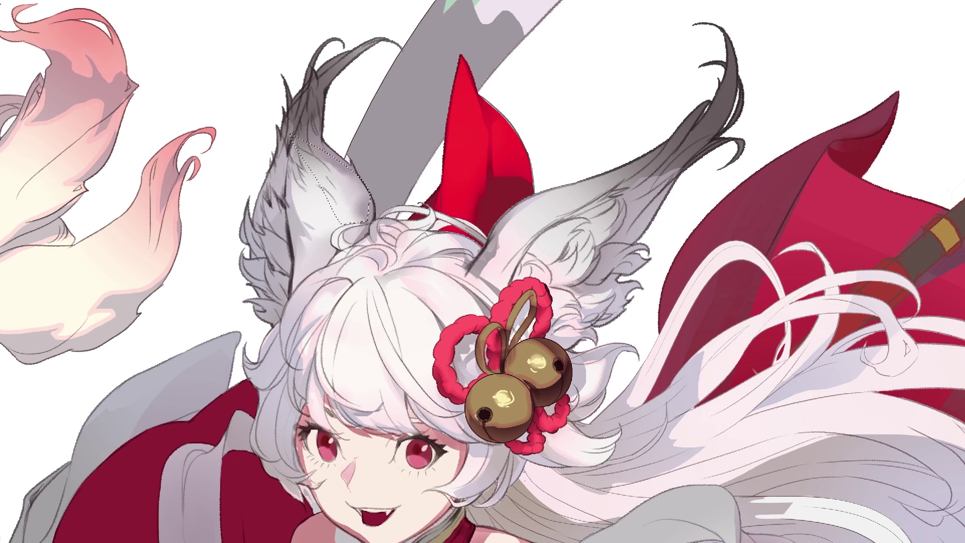
{"action": "key", "text": "ctrl+d"}
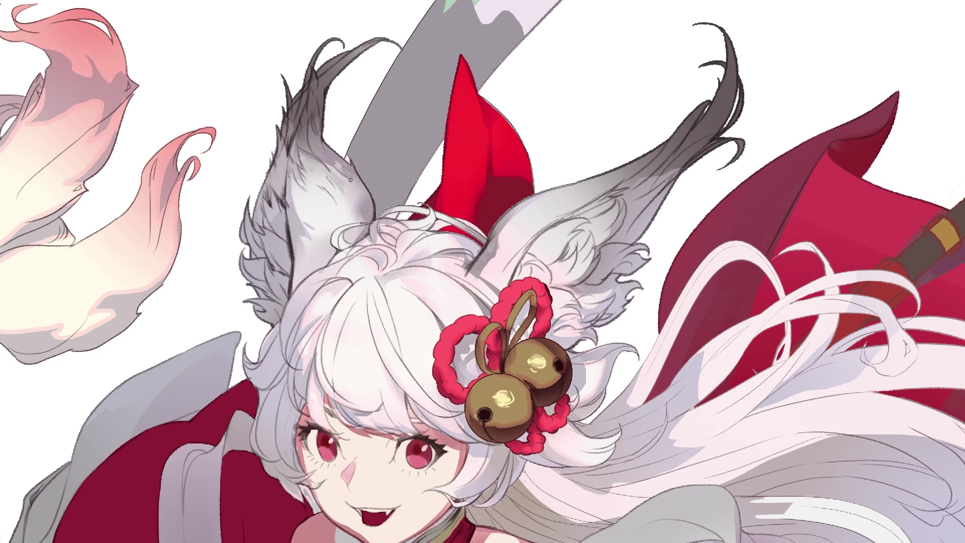
{"action": "mouse_move", "coordinate": [345, 169]}
{"action": "left_mouse_down"}
{"action": "mouse_move", "coordinate": [374, 209]}
{"action": "mouse_move", "coordinate": [381, 198]}
{"action": "mouse_move", "coordinate": [387, 206]}
{"action": "mouse_move", "coordinate": [341, 150]}
{"action": "left_mouse_up"}
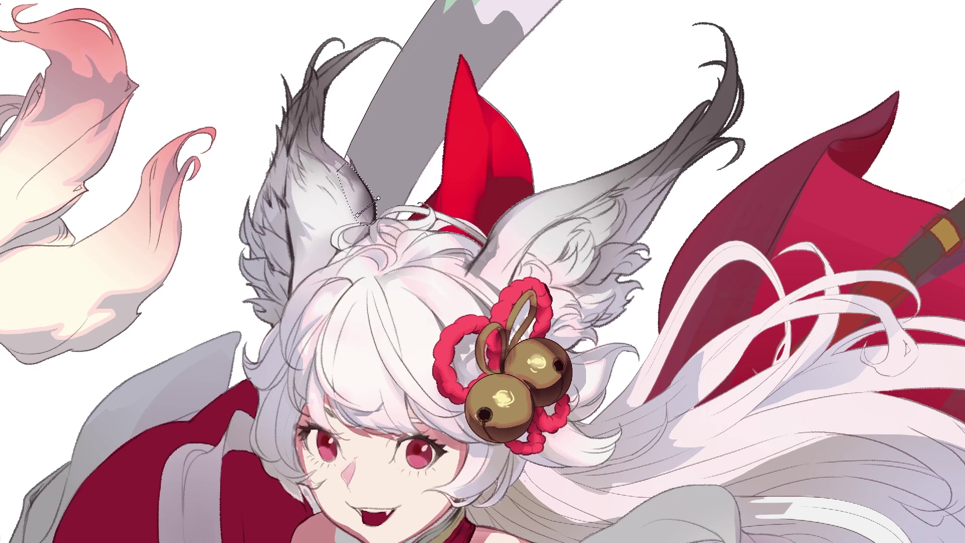
{"action": "key", "text": "ctrl+d"}
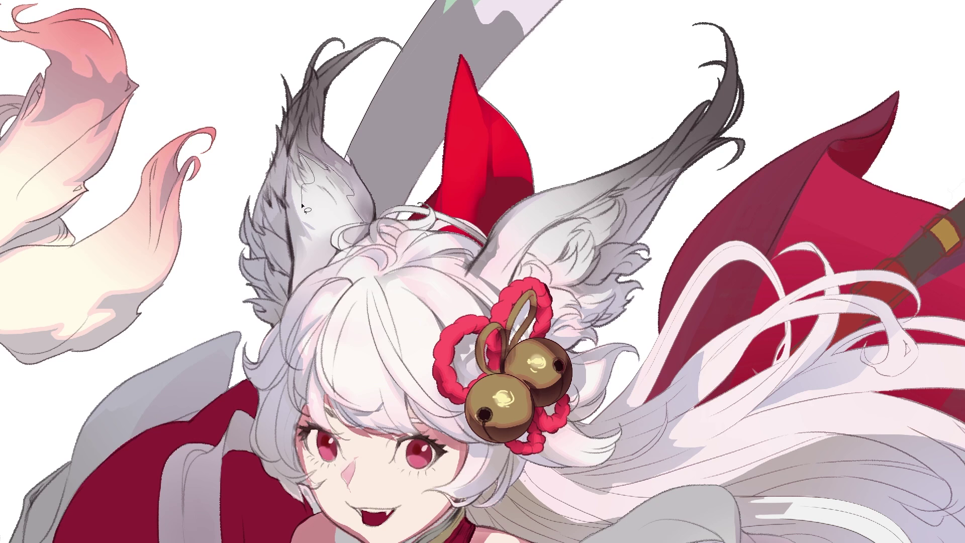
Select the inside of the ear opposite the bells and paint soft fur strands in it with the Brush
{"action": "mouse_move", "coordinate": [293, 159]}
{"action": "left_mouse_down"}
{"action": "mouse_move", "coordinate": [313, 193]}
{"action": "mouse_move", "coordinate": [309, 151]}
{"action": "mouse_move", "coordinate": [317, 237]}
{"action": "mouse_move", "coordinate": [292, 208]}
{"action": "mouse_move", "coordinate": [301, 231]}
{"action": "mouse_move", "coordinate": [294, 216]}
{"action": "mouse_move", "coordinate": [317, 233]}
{"action": "mouse_move", "coordinate": [317, 218]}
{"action": "left_mouse_up"}
{"action": "key", "text": "b"}
{"action": "mouse_move", "coordinate": [312, 183]}
{"action": "left_mouse_down"}
{"action": "mouse_move", "coordinate": [332, 206]}
{"action": "mouse_move", "coordinate": [304, 191]}
{"action": "mouse_move", "coordinate": [301, 221]}
{"action": "mouse_move", "coordinate": [306, 154]}
{"action": "mouse_move", "coordinate": [342, 201]}
{"action": "mouse_move", "coordinate": [331, 176]}
{"action": "mouse_move", "coordinate": [336, 216]}
{"action": "mouse_move", "coordinate": [312, 208]}
{"action": "mouse_move", "coordinate": [294, 221]}
{"action": "mouse_move", "coordinate": [317, 234]}
{"action": "mouse_move", "coordinate": [299, 229]}
{"action": "mouse_move", "coordinate": [322, 257]}
{"action": "mouse_move", "coordinate": [295, 221]}
{"action": "left_mouse_up"}
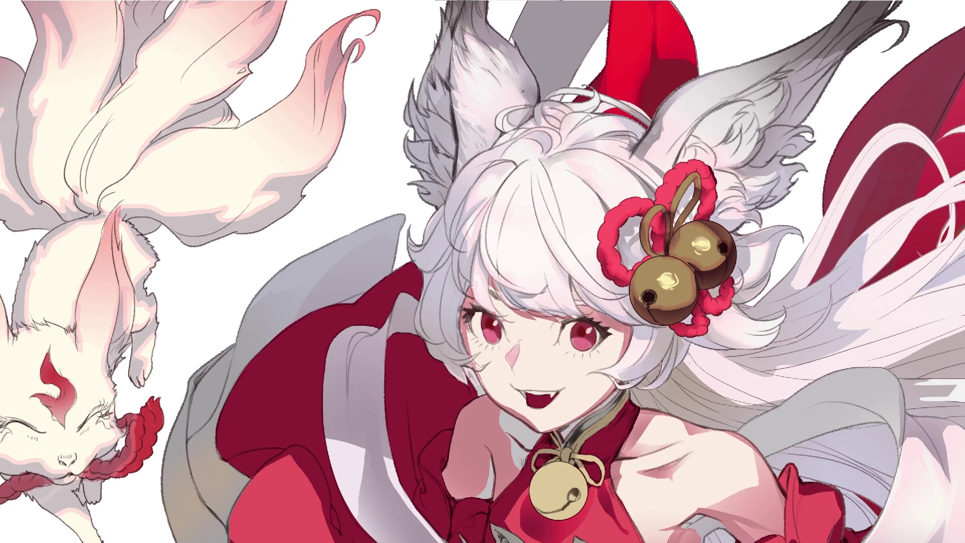
{"action": "left_click_drag", "start_coordinate": [514, 114], "coordinate": [505, 118]}
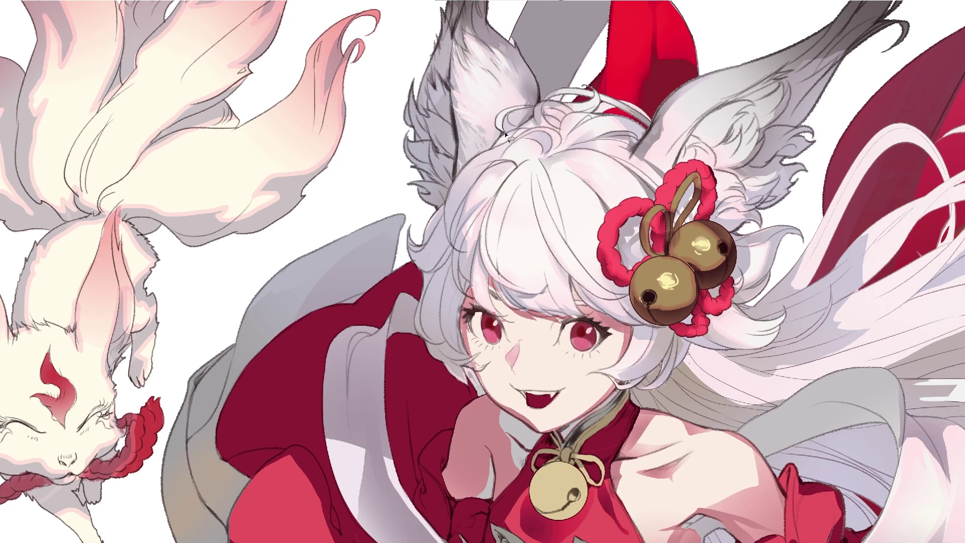
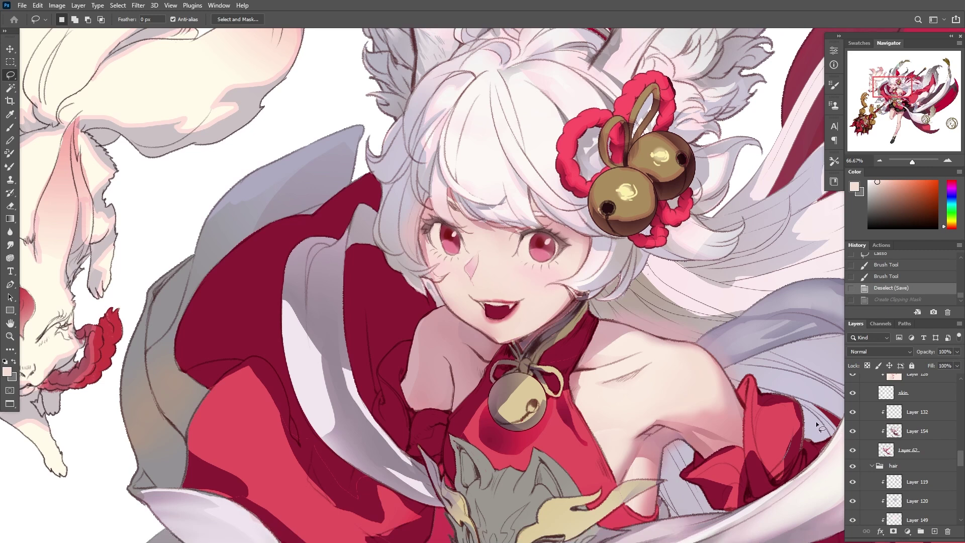
Trim Layer 156 to a loaded layer selection by clearing everything outside it
{"action": "scroll", "coordinate": [899, 441], "scroll_direction": "up", "scroll_amount": 3}
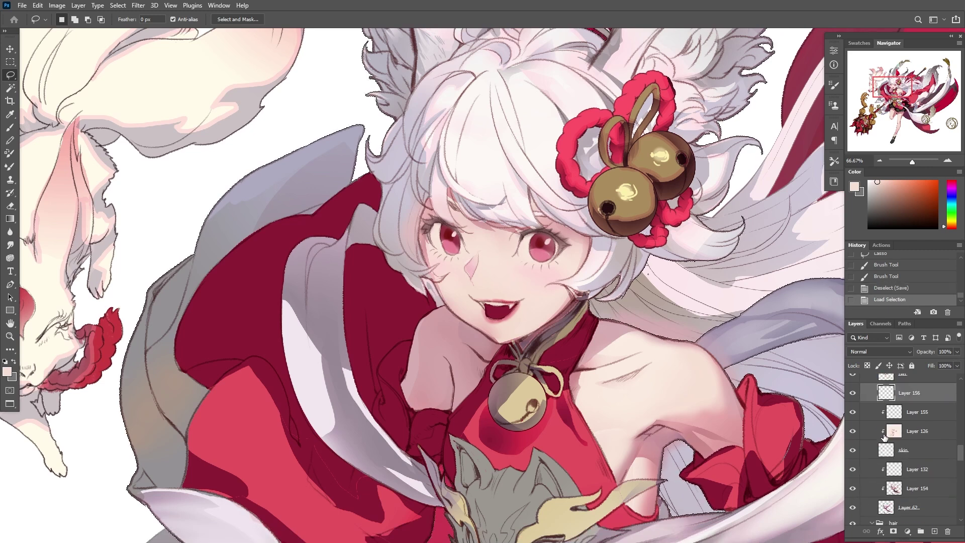
{"action": "key", "text": "ctrl+shift+i"}
{"action": "key", "text": "Delete"}
{"action": "key", "text": "ctrl+d"}
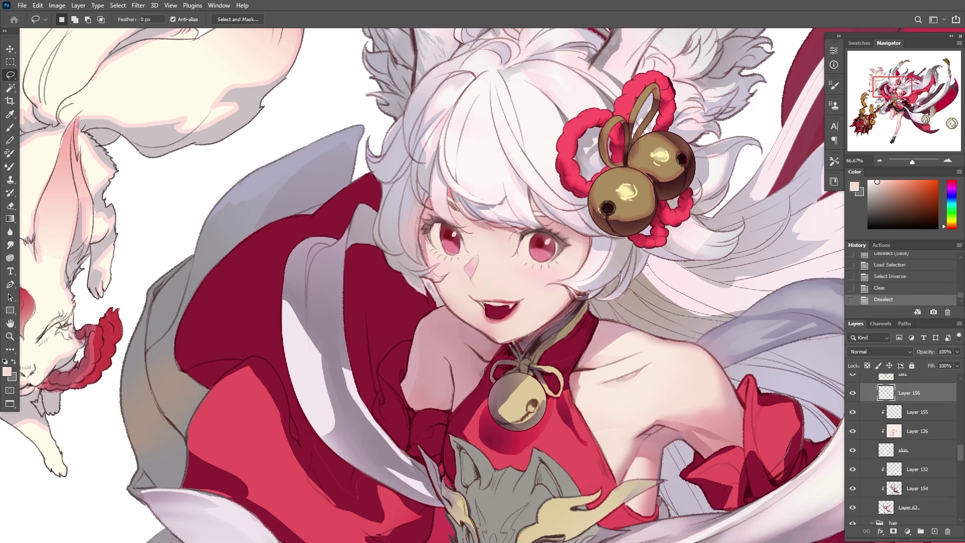
Select the hair area with the Magic Wand and erase around the face on Layer 156 with a 700 px soft Eraser
{"action": "left_click", "coordinate": [895, 492], "text": "ctrl"}
{"action": "left_click", "coordinate": [909, 507]}
{"action": "key", "text": "w"}
{"action": "key", "text": "ctrl+d"}
{"action": "left_click", "coordinate": [729, 385]}
{"action": "left_click", "coordinate": [910, 393]}
{"action": "key", "text": "e"}
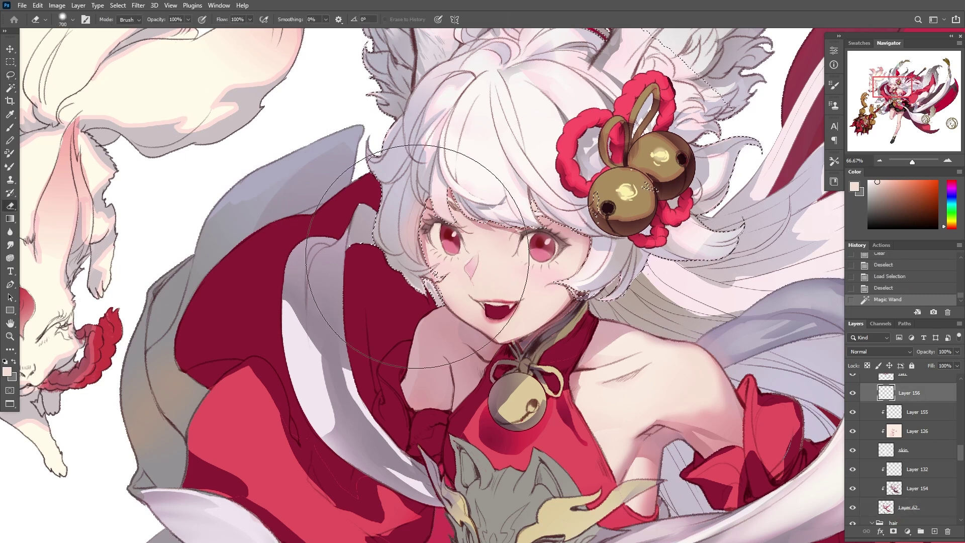
{"action": "left_click_drag", "start_coordinate": [483, 254], "coordinate": [452, 216]}
{"action": "left_click_drag", "start_coordinate": [492, 191], "coordinate": [527, 242]}
{"action": "left_click_drag", "start_coordinate": [443, 211], "coordinate": [413, 282]}
{"action": "key", "text": "ctrl+d"}
Compare the skin shading layers by toggling their visibility, and merge Layer 155 with Layer 126
{"action": "left_click", "coordinate": [853, 432]}
{"action": "left_click", "coordinate": [853, 432]}
{"action": "left_click", "coordinate": [853, 412]}
{"action": "left_click", "coordinate": [853, 412]}
{"action": "left_click", "coordinate": [933, 414]}
{"action": "left_click", "coordinate": [925, 431]}
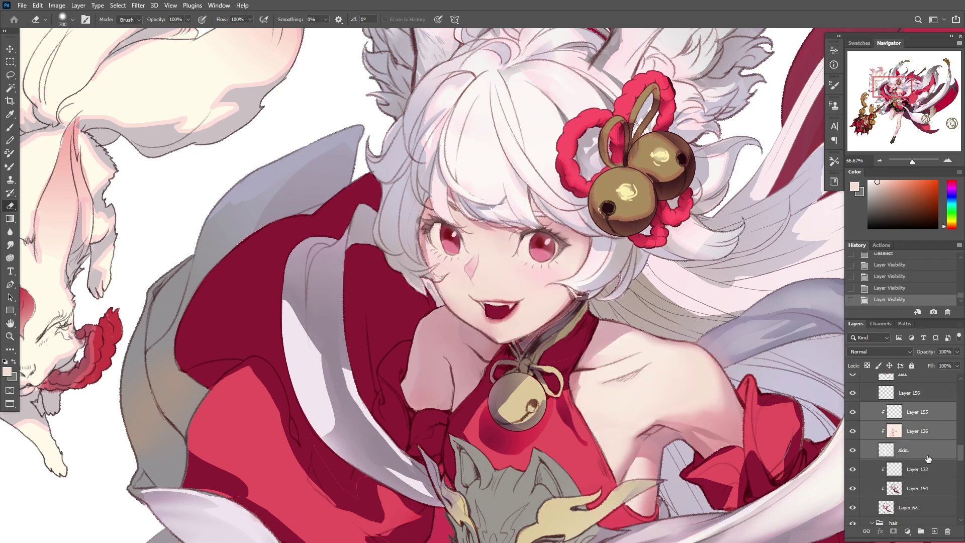
{"action": "key", "text": "ctrl+e"}
{"action": "left_click", "coordinate": [853, 412]}
{"action": "left_click", "coordinate": [853, 412]}
{"action": "left_click", "coordinate": [863, 413]}
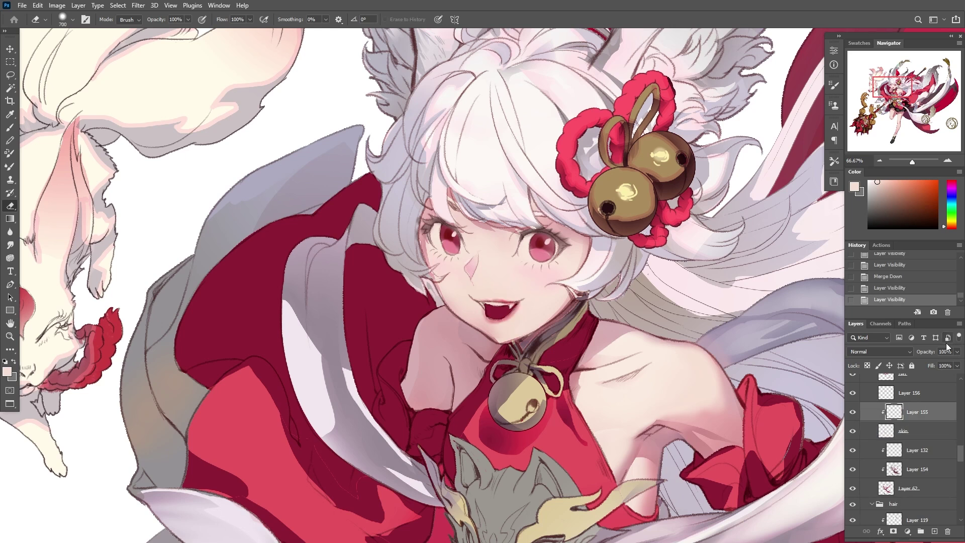
Reduce the Eraser to 60 px and lighten the skin shading along the jaw-side hair and the shaded shoulder
{"action": "key", "text": "bracketleft"}
{"action": "key", "text": "bracketleft"}
{"action": "key", "text": "bracketleft"}
{"action": "key", "text": "bracketleft"}
{"action": "key", "text": "bracketleft"}
{"action": "key", "text": "bracketleft"}
{"action": "left_click_drag", "start_coordinate": [423, 332], "coordinate": [438, 352]}
{"action": "mouse_move", "coordinate": [417, 352]}
{"action": "left_mouse_down"}
{"action": "mouse_move", "coordinate": [442, 362]}
{"action": "mouse_move", "coordinate": [427, 397]}
{"action": "left_mouse_up"}
{"action": "left_click_drag", "start_coordinate": [422, 362], "coordinate": [432, 376]}
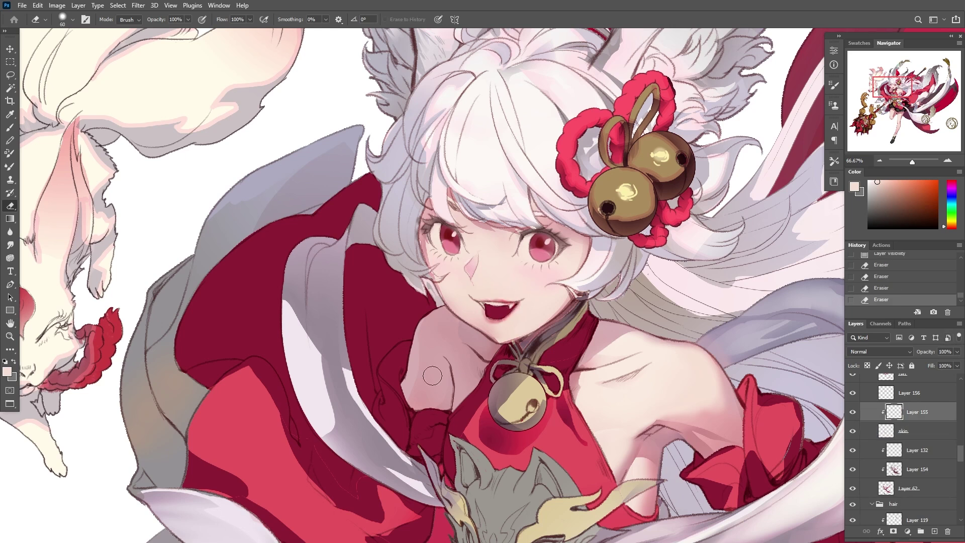
Select the red areas of Layer 154 with the Magic Wand and dab pale pink over the upper teeth inside the mouth
{"action": "left_click", "coordinate": [878, 473]}
{"action": "key", "text": "w"}
{"action": "left_click", "coordinate": [524, 316]}
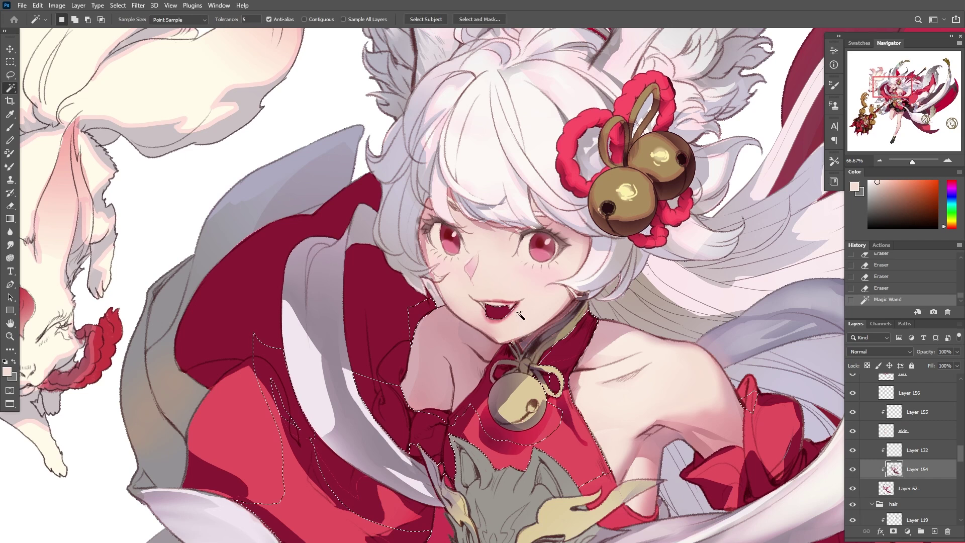
{"action": "key", "text": "b"}
{"action": "left_click", "coordinate": [498, 304]}
{"action": "left_click", "coordinate": [496, 298]}
Erase the dark red inside the mouth on the red layer using the 60 px Eraser
{"action": "scroll", "coordinate": [885, 452], "scroll_direction": "up", "scroll_amount": 3}
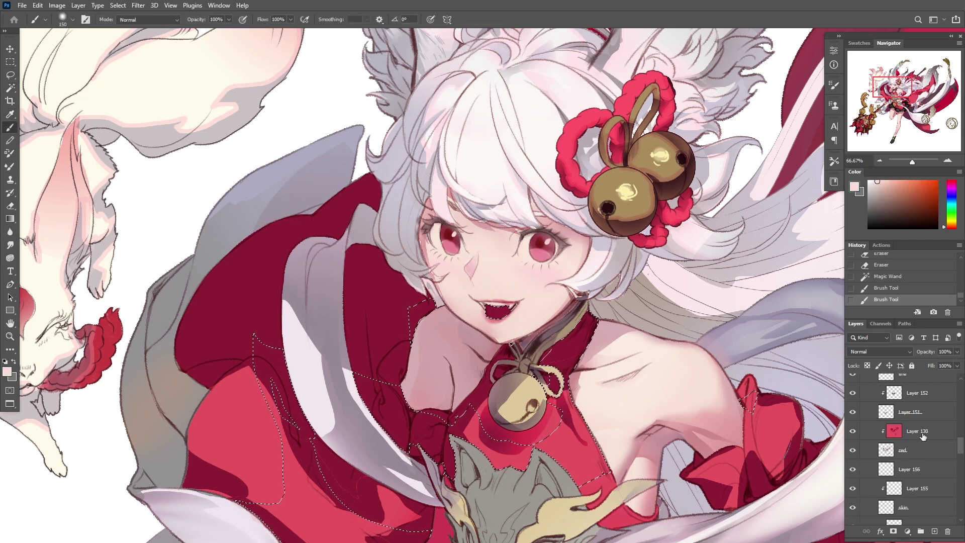
{"action": "left_click", "coordinate": [873, 449]}
{"action": "left_click", "coordinate": [852, 451]}
{"action": "left_click", "coordinate": [852, 451]}
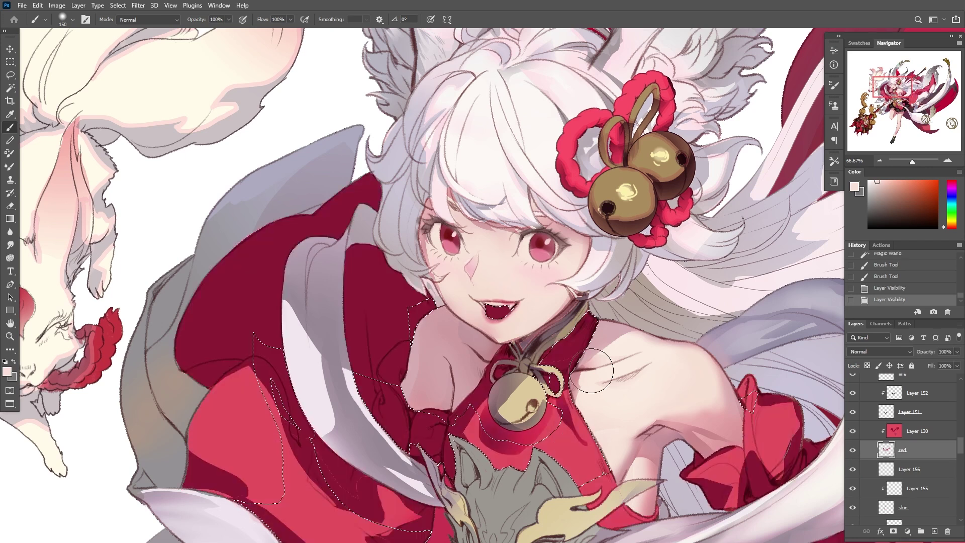
{"action": "key", "text": "e"}
{"action": "left_click_drag", "start_coordinate": [490, 310], "coordinate": [503, 315]}
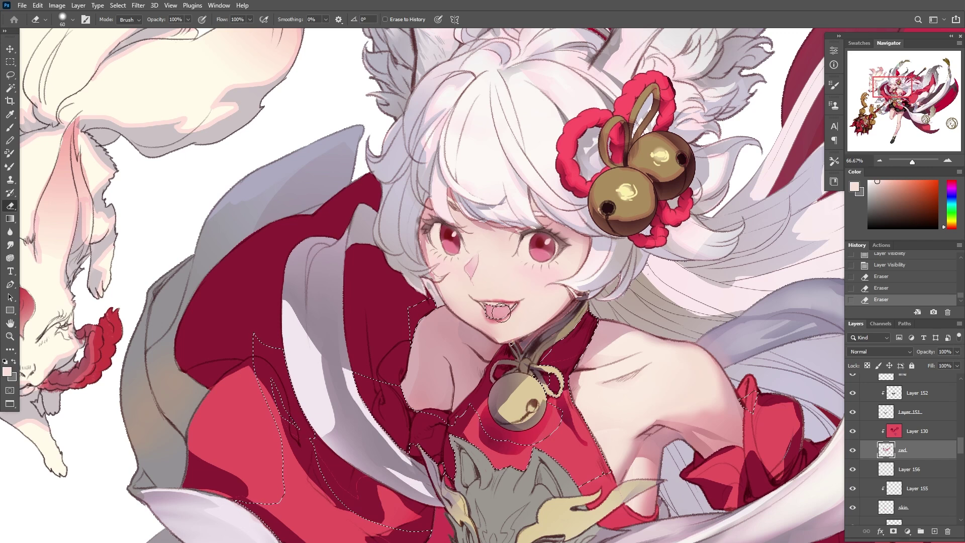
Hide Layer 156 and tint the selected mouth interior on Layer 155, sampling dark red from the collar
{"action": "scroll", "coordinate": [884, 427], "scroll_direction": "down", "scroll_amount": 4}
{"action": "left_click", "coordinate": [875, 412]}
{"action": "left_click", "coordinate": [852, 412]}
{"action": "left_click", "coordinate": [852, 412]}
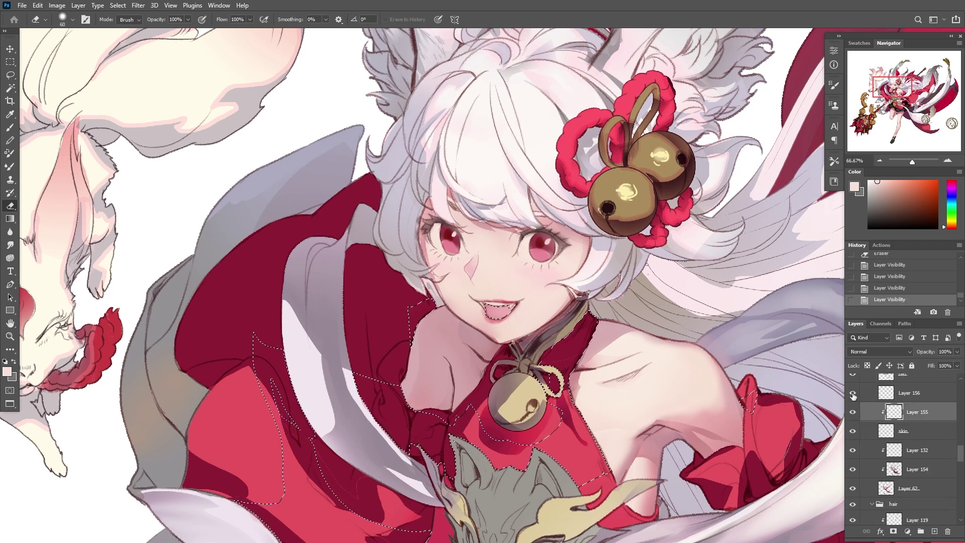
{"action": "left_click", "coordinate": [853, 393]}
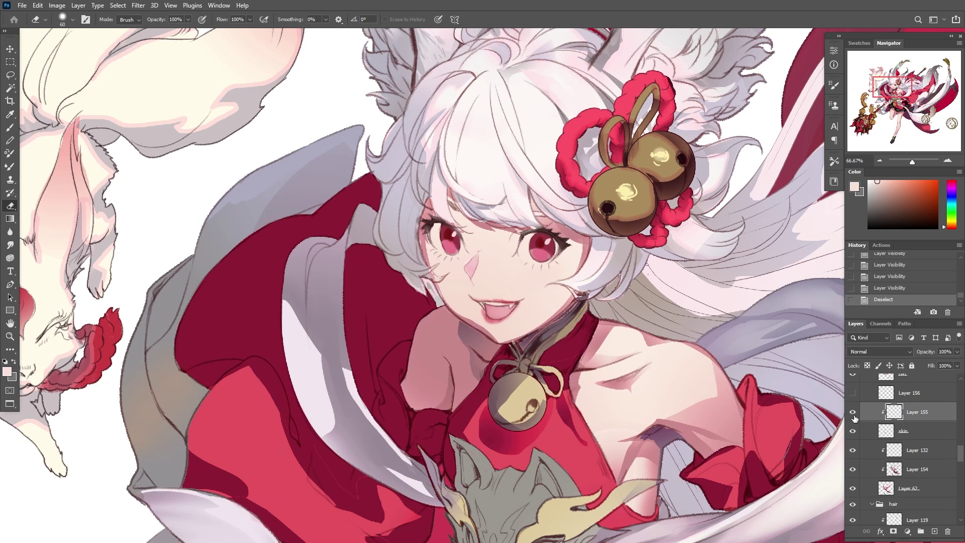
{"action": "key", "text": "ctrl+z"}
{"action": "key", "text": "b"}
{"action": "left_click", "coordinate": [573, 349], "text": "alt"}
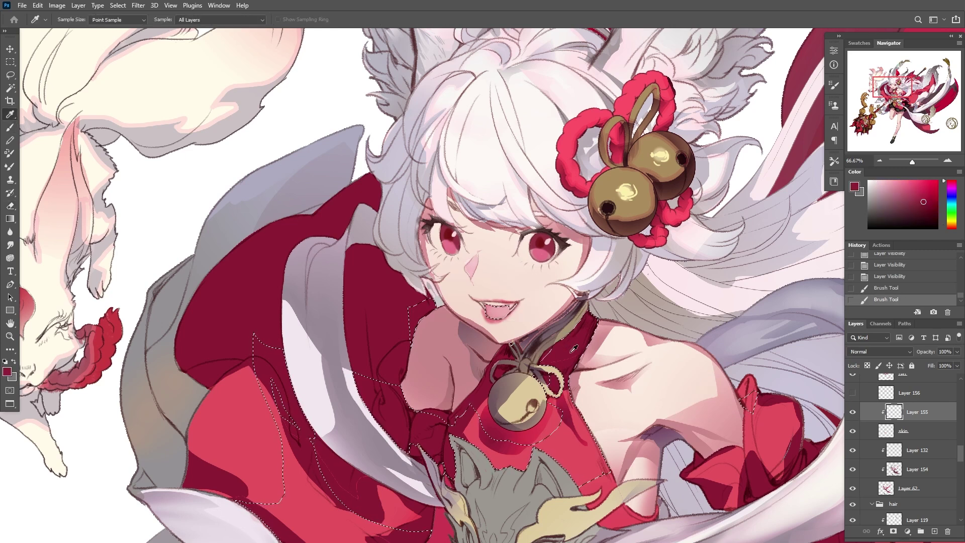
{"action": "scroll", "coordinate": [854, 442], "scroll_direction": "up", "scroll_amount": 3}
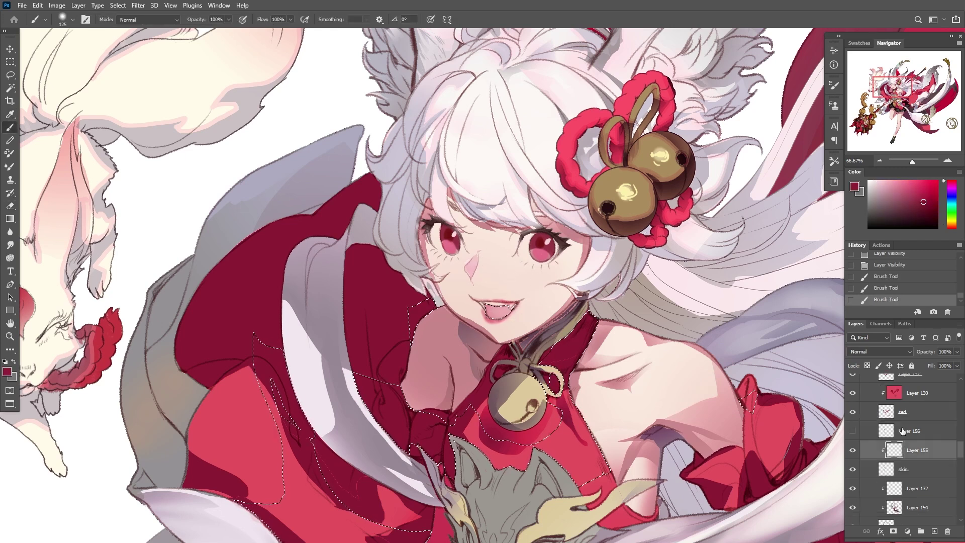
Show Layer 156 again, dab the sampled dark red over the mouth interior on it, and deselect
{"action": "left_click", "coordinate": [853, 450]}
{"action": "left_click", "coordinate": [922, 457]}
{"action": "left_click", "coordinate": [505, 279]}
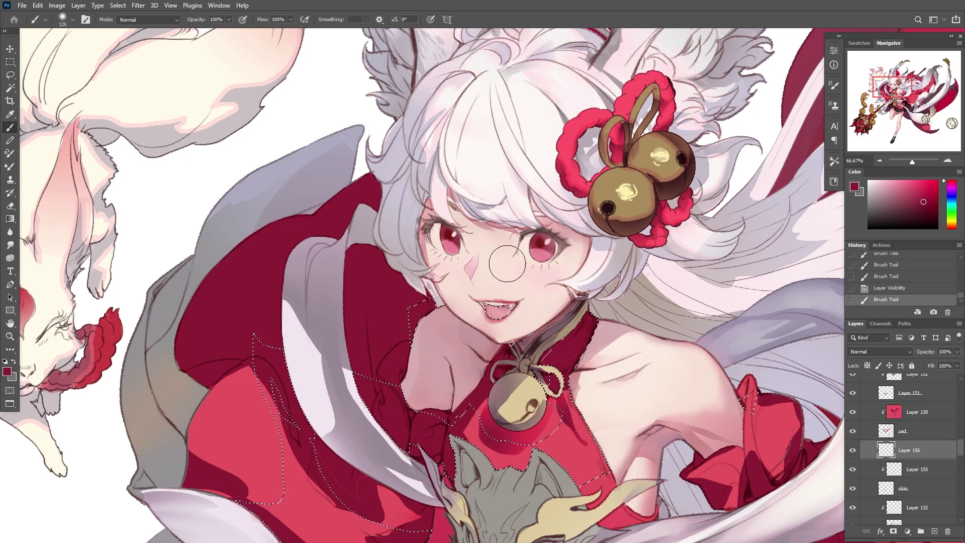
{"action": "left_click", "coordinate": [490, 304]}
{"action": "key", "text": "ctrl+d"}
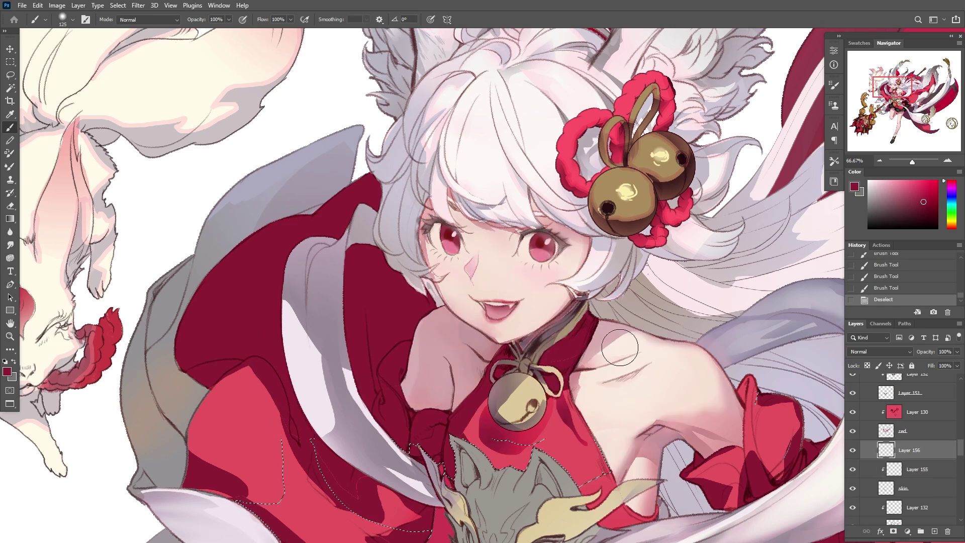
Merge Layer 155 into the skin layer and check the shading by toggling visibility
{"action": "left_click", "coordinate": [905, 470]}
{"action": "key", "text": "ctrl+e"}
{"action": "left_click", "coordinate": [853, 451]}
{"action": "left_click", "coordinate": [853, 450]}
Compare the whole illustration with and without the skin shading on Layer 156
{"action": "left_click", "coordinate": [907, 449]}
{"action": "key", "text": "ctrl+minus"}
{"action": "key", "text": "ctrl+minus"}
{"action": "key", "text": "ctrl+minus"}
{"action": "key", "text": "ctrl+minus"}
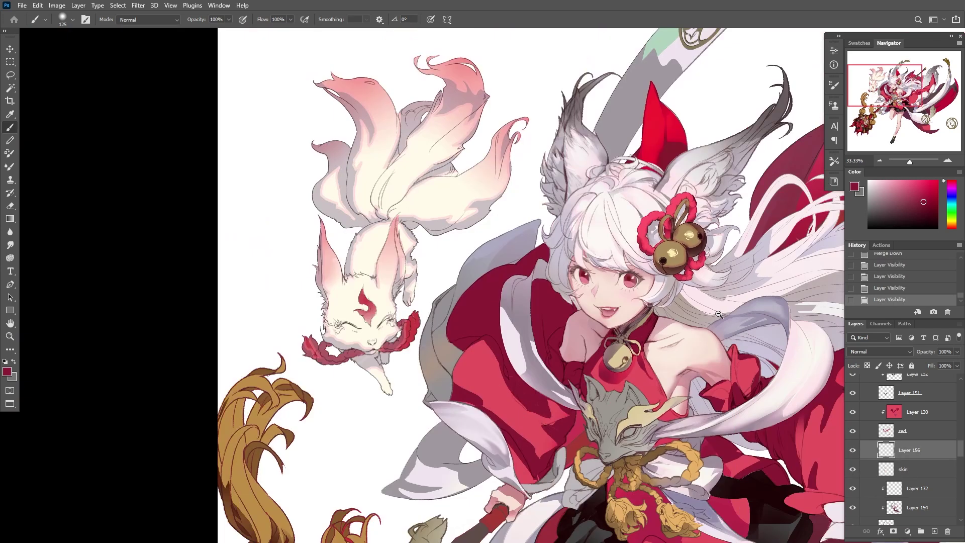
{"action": "left_click", "coordinate": [853, 451]}
{"action": "left_click", "coordinate": [853, 450]}
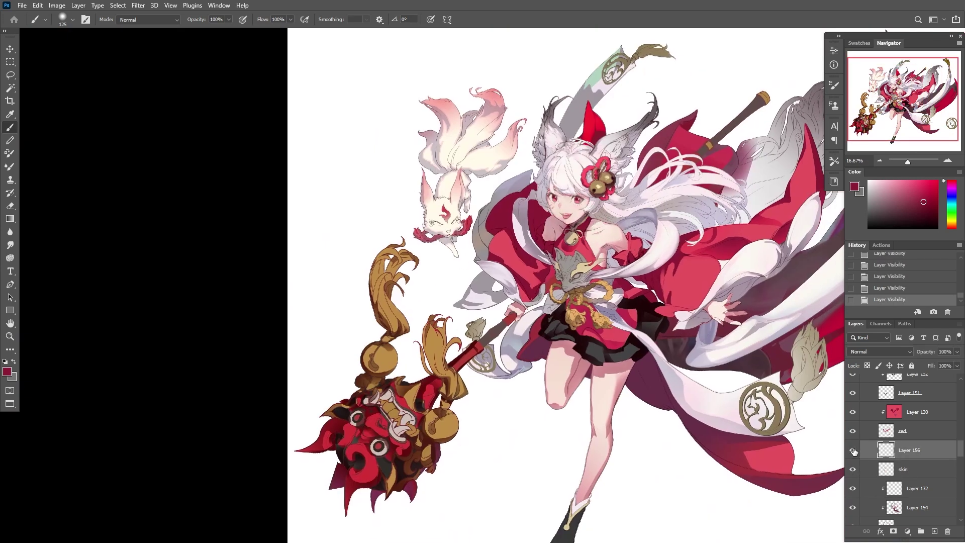
{"action": "left_click", "coordinate": [853, 451]}
{"action": "left_click", "coordinate": [853, 451]}
{"action": "left_click", "coordinate": [853, 451]}
{"action": "left_click", "coordinate": [853, 451]}
Paste a backup copy of the skin shading in place as Layer 157 and hide it
{"action": "left_click", "coordinate": [731, 434], "text": "alt"}
{"action": "key", "text": "m"}
{"action": "key", "text": "ctrl+a"}
{"action": "key", "text": "ctrl+shift+v"}
{"action": "left_click", "coordinate": [853, 450]}
{"action": "left_click", "coordinate": [639, 307], "text": "ctrl"}
{"action": "left_click", "coordinate": [638, 307], "text": "ctrl"}
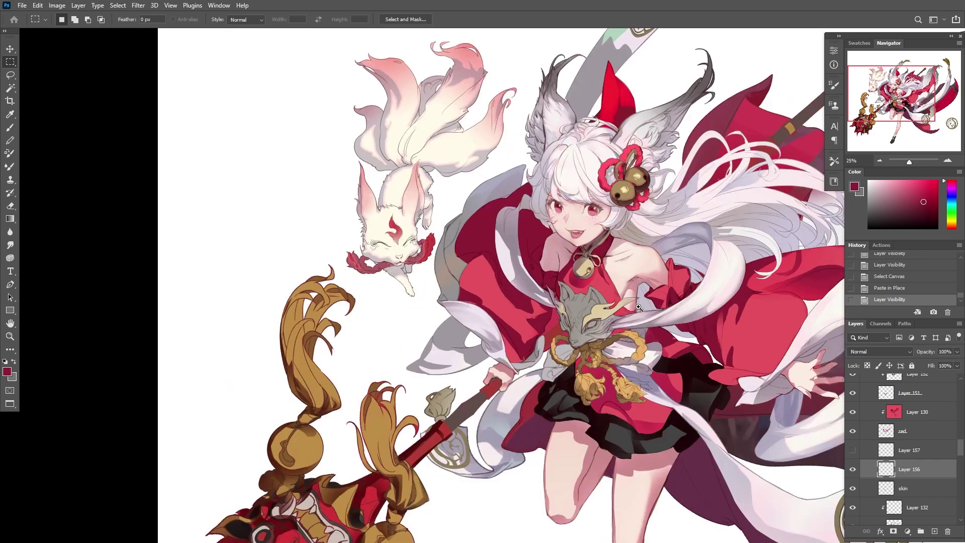
Darken Layer 156 with Curves, lowering the midtones to input 124, output 86, and adjusting the highlights
{"action": "key", "text": "ctrl+m"}
{"action": "left_click_drag", "start_coordinate": [139, 304], "coordinate": [139, 322]}
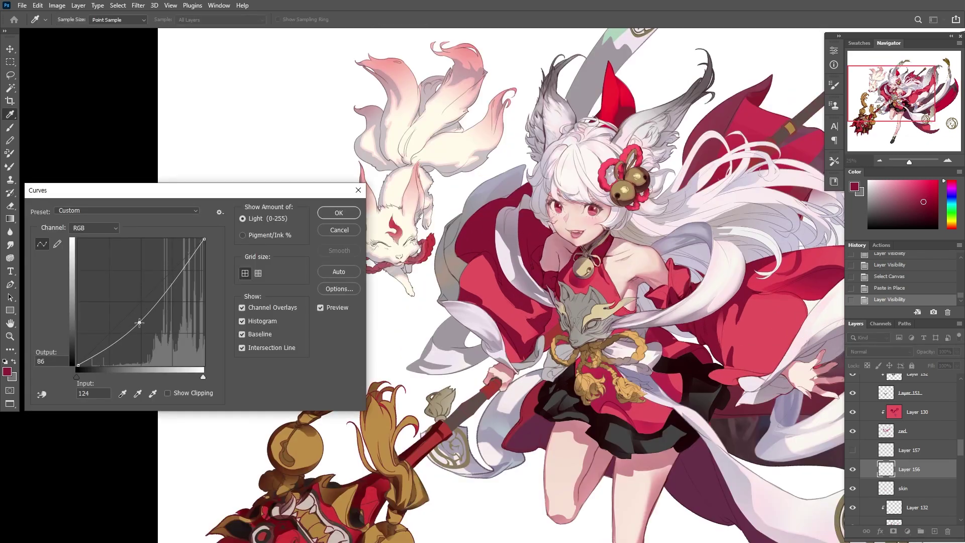
{"action": "left_click_drag", "start_coordinate": [186, 262], "coordinate": [191, 255]}
{"action": "left_click", "coordinate": [339, 213]}
Compare the skin with and without the curves-adjusted Layer 156
{"action": "left_click", "coordinate": [853, 470]}
{"action": "left_click", "coordinate": [853, 470]}
{"action": "left_click", "coordinate": [853, 469]}
{"action": "left_click", "coordinate": [853, 469]}
{"action": "left_click", "coordinate": [853, 470]}
{"action": "left_click", "coordinate": [853, 470]}
{"action": "left_click", "coordinate": [853, 470]}
{"action": "left_click", "coordinate": [853, 469]}
{"action": "left_click", "coordinate": [853, 470]}
{"action": "left_click", "coordinate": [853, 470]}
{"action": "left_click", "coordinate": [853, 469]}
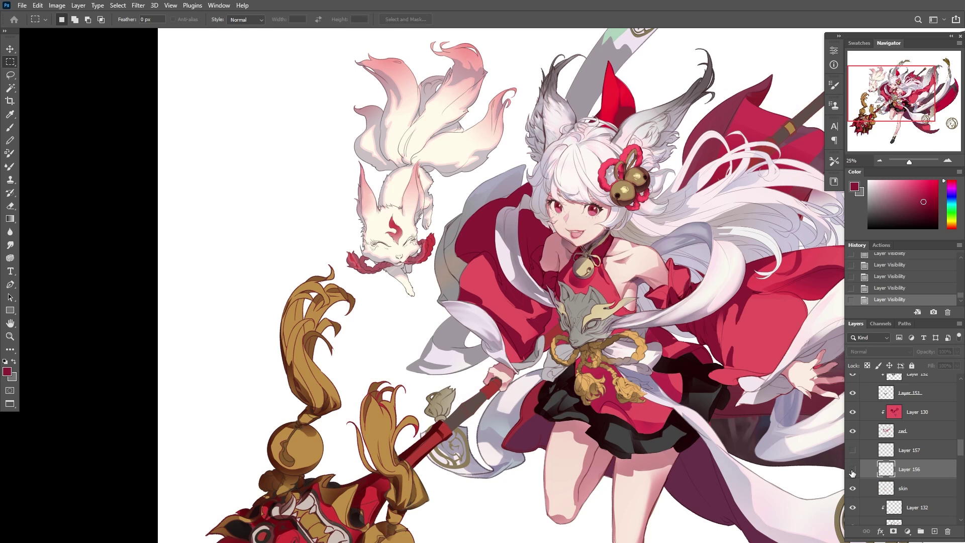
{"action": "left_click", "coordinate": [853, 470]}
{"action": "left_click", "coordinate": [853, 470]}
Paste another copy of the shading in place, move it within the layer stack, hide it, and make Layer 156 visible and active
{"action": "key", "text": "ctrl+a"}
{"action": "scroll", "coordinate": [898, 444], "scroll_direction": "up", "scroll_amount": 5}
{"action": "key", "text": "ctrl+shift+v"}
{"action": "left_click_drag", "start_coordinate": [885, 490], "coordinate": [857, 509]}
{"action": "left_click", "coordinate": [854, 509]}
{"action": "scroll", "coordinate": [900, 453], "scroll_direction": "down", "scroll_amount": 5}
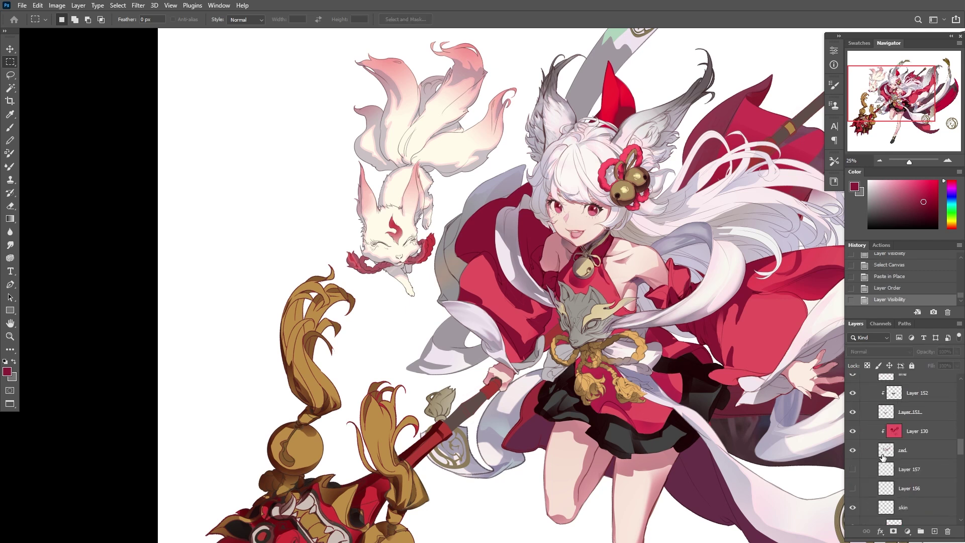
{"action": "left_click", "coordinate": [908, 431]}
{"action": "left_click", "coordinate": [854, 412]}
{"action": "key", "text": "alt+]"}
{"action": "key", "text": "e"}
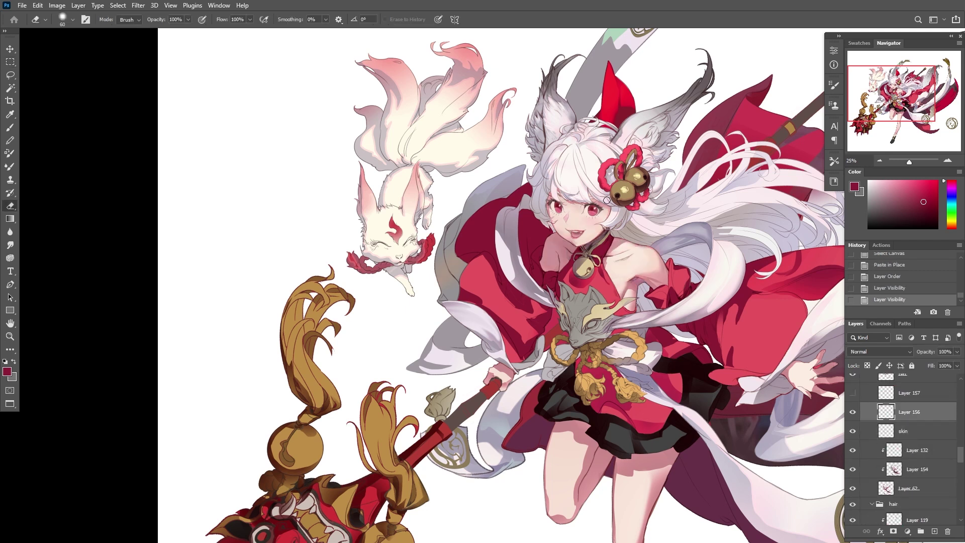
Paste the shading in place above Layer 156, set its blend mode to Darken, and compare the effect
{"action": "key", "text": "ctrl+a"}
{"action": "key", "text": "ctrl+shift+v"}
{"action": "left_click", "coordinate": [879, 351]}
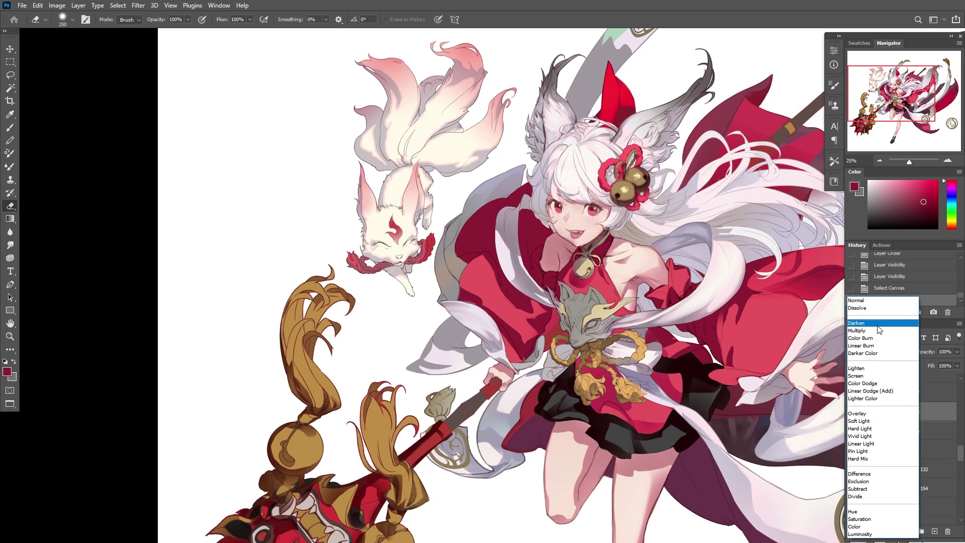
{"action": "left_click", "coordinate": [865, 329]}
{"action": "left_click", "coordinate": [853, 412]}
{"action": "left_click", "coordinate": [853, 411]}
Reduce the opacity of Layer 156 to 73%
{"action": "left_click", "coordinate": [853, 431]}
{"action": "left_click", "coordinate": [853, 431]}
{"action": "left_click", "coordinate": [904, 431]}
{"action": "left_click_drag", "start_coordinate": [957, 351], "coordinate": [945, 365]}
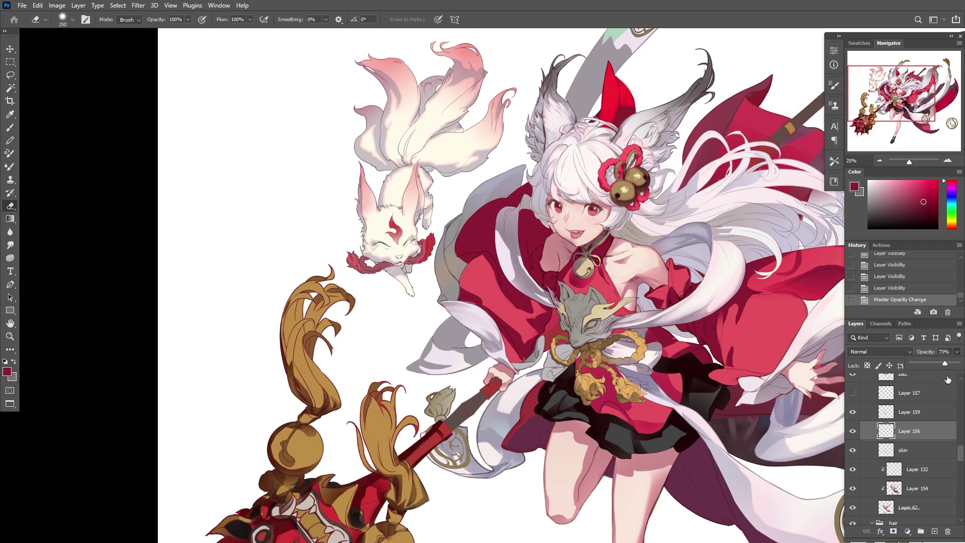
Undo Layer 156's opacity reduction and set the Darken layer, Layer 159, to 71% opacity
{"action": "left_click", "coordinate": [905, 412]}
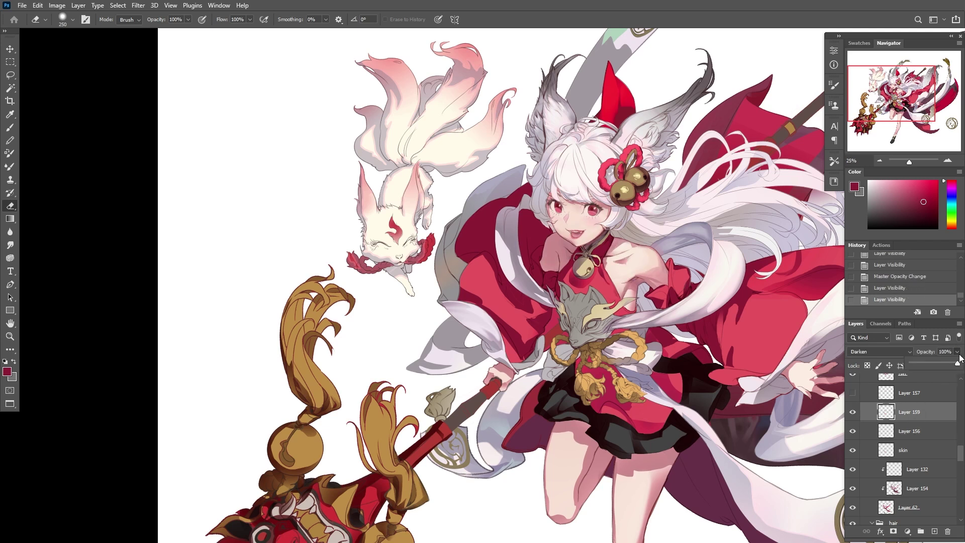
{"action": "key", "text": "ctrl+z"}
{"action": "key", "text": "ctrl+z"}
{"action": "key", "text": "ctrl+z"}
{"action": "key", "text": "ctrl+z"}
{"action": "key", "text": "ctrl+z"}
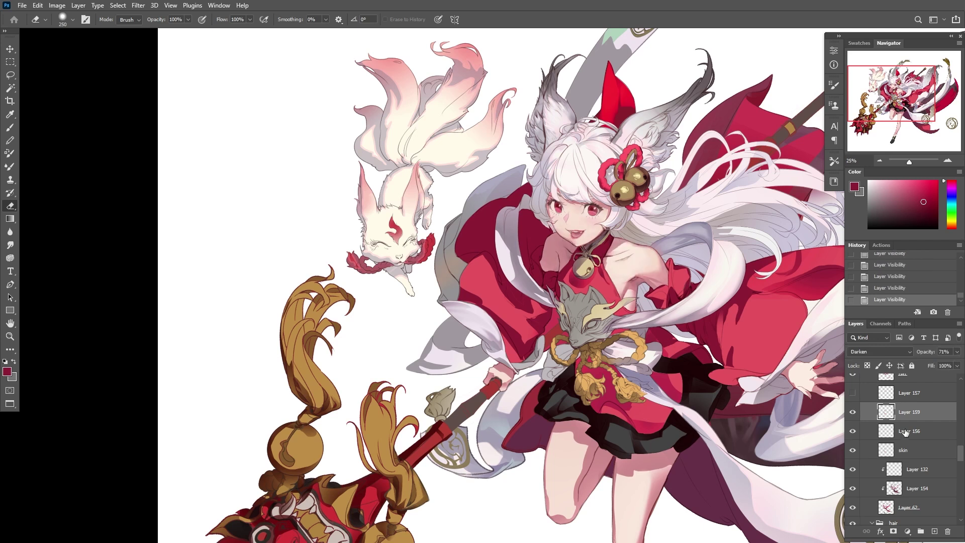
Erase the shading on Layer 156 over the hair and face with a 250 px soft Eraser
{"action": "key", "text": "ctrl+z"}
{"action": "left_click", "coordinate": [789, 221]}
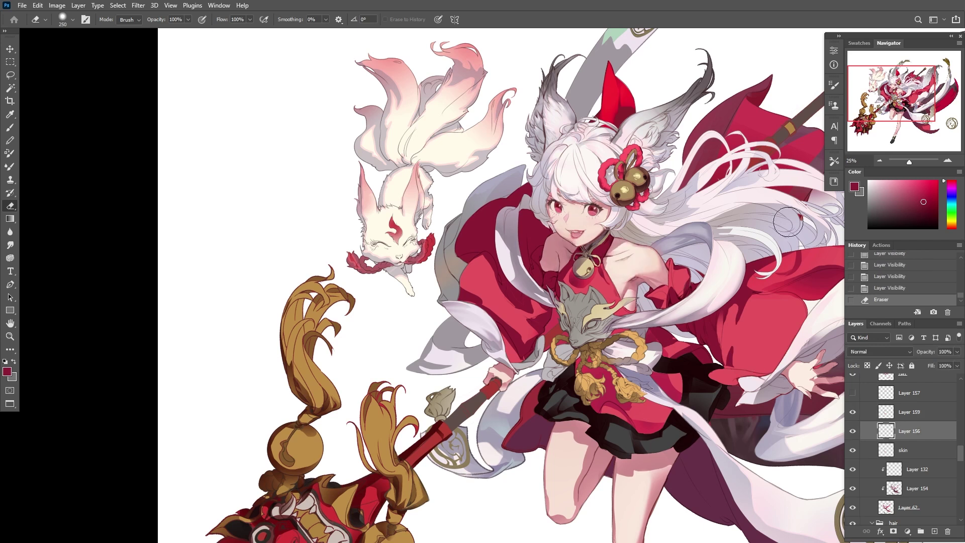
{"action": "left_click", "coordinate": [853, 431]}
{"action": "left_click", "coordinate": [853, 431]}
{"action": "left_click", "coordinate": [572, 130]}
{"action": "left_click", "coordinate": [853, 430]}
{"action": "left_click", "coordinate": [853, 431]}
{"action": "left_click", "coordinate": [578, 234]}
Merge Layers 159 and 156 down into the skin layer and save the document
{"action": "key", "text": "ctrl+e"}
{"action": "key", "text": "ctrl+e"}
{"action": "left_click", "coordinate": [852, 412]}
{"action": "left_click", "coordinate": [853, 411]}
{"action": "left_click", "coordinate": [910, 393]}
{"action": "scroll", "coordinate": [654, 304], "scroll_direction": "down", "scroll_amount": 2}
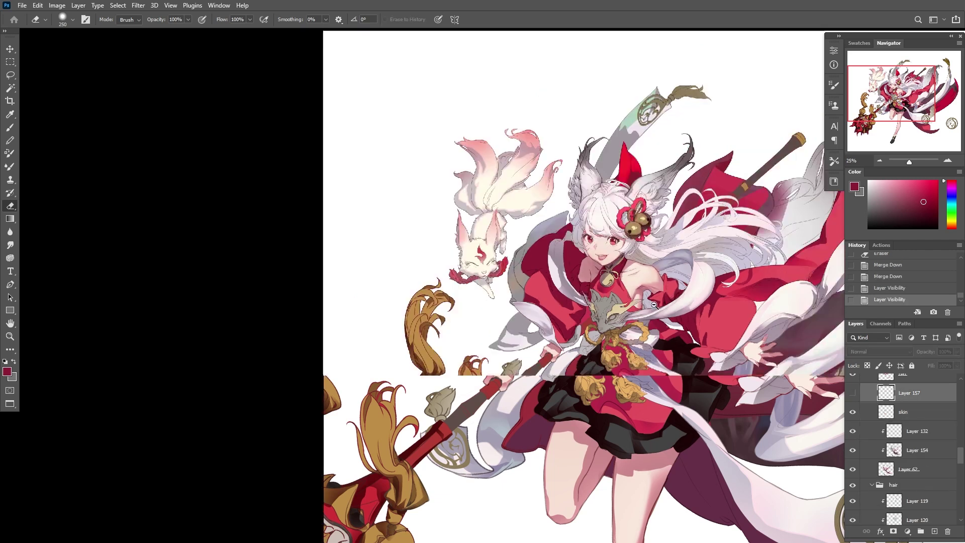
{"action": "scroll", "coordinate": [654, 305], "scroll_direction": "down", "scroll_amount": 1}
{"action": "key", "text": "ctrl+s"}
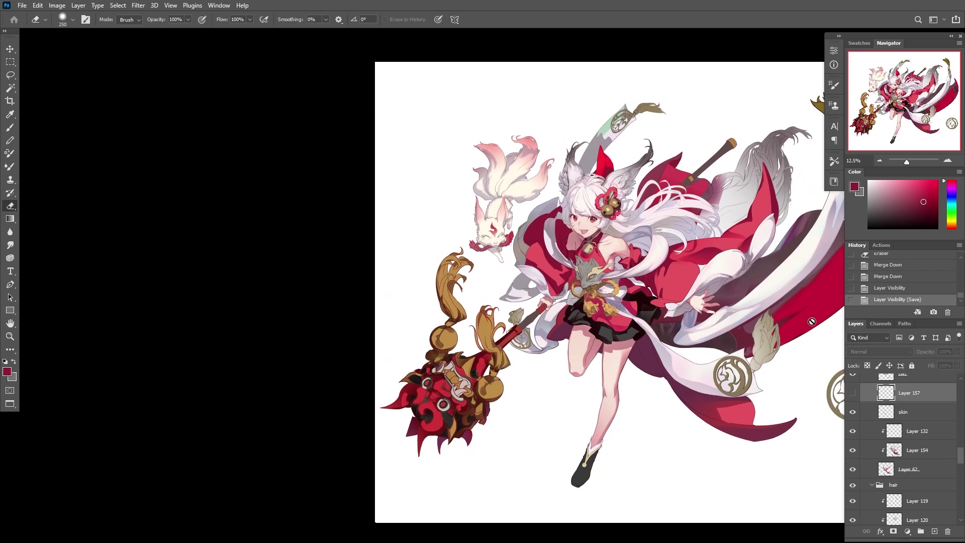
Show Layer 157, clip it to the skin layer, reduce its opacity, merge it down, and save the document
{"action": "left_click", "coordinate": [853, 392]}
{"action": "left_click", "coordinate": [921, 405], "text": "alt"}
{"action": "left_click_drag", "start_coordinate": [957, 352], "coordinate": [923, 363]}
{"action": "left_click", "coordinate": [852, 392]}
{"action": "left_click", "coordinate": [853, 392]}
{"action": "key", "text": "ctrl+e"}
{"action": "key", "text": "ctrl+s"}
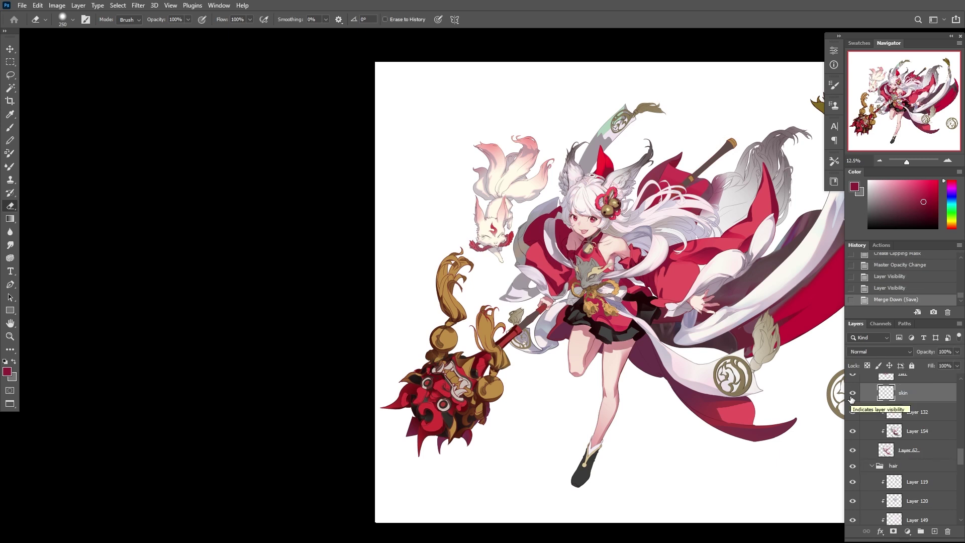
Lift the skin layer's darkest tones with Curves, raising the black point output to 15
{"action": "key", "text": "ctrl+m"}
{"action": "left_click_drag", "start_coordinate": [79, 366], "coordinate": [78, 357]}
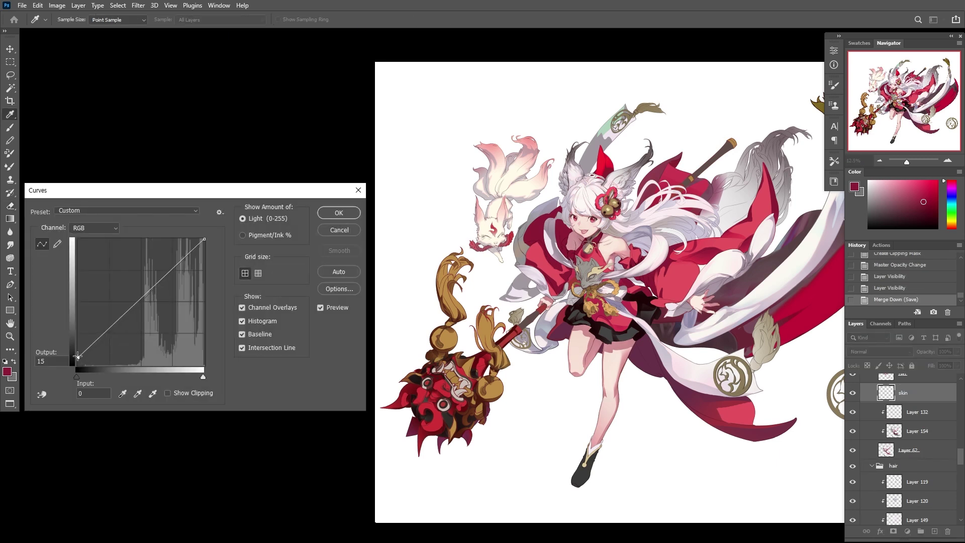
{"action": "left_click", "coordinate": [330, 217]}
Add a new layer clipped to the skin layer and brush sampled pink skin tones onto the standing leg's upper thigh
{"action": "left_click_drag", "start_coordinate": [632, 400], "coordinate": [738, 434]}
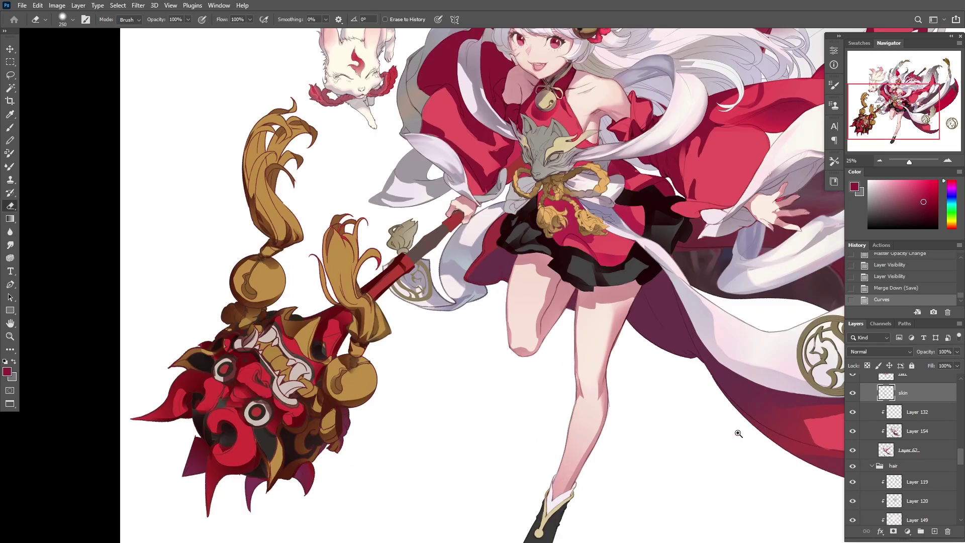
{"action": "left_click", "coordinate": [934, 531]}
{"action": "left_click", "coordinate": [925, 402], "text": "alt"}
{"action": "key", "text": "i"}
{"action": "left_click", "coordinate": [631, 281]}
{"action": "key", "text": "b"}
{"action": "left_click_drag", "start_coordinate": [621, 301], "coordinate": [615, 347]}
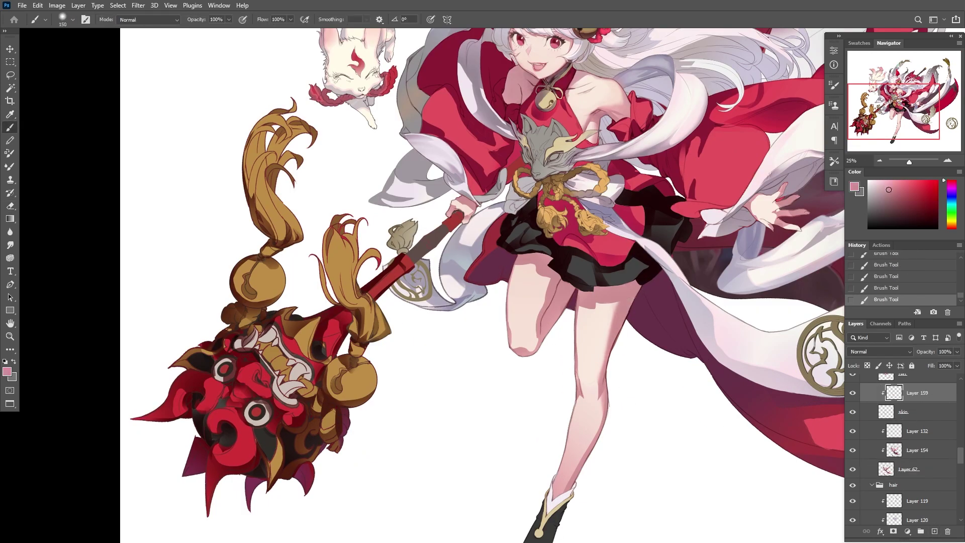
{"action": "left_click", "coordinate": [610, 323], "text": "alt"}
{"action": "key", "text": "bracketleft"}
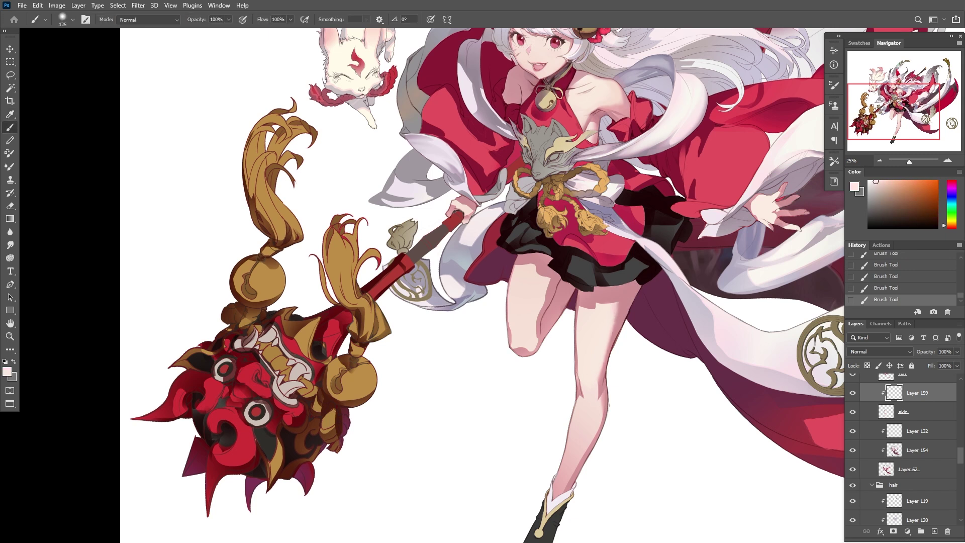
Lasso the inner thigh of the raised leg and brush a sampled shoulder skin shade inside the selection
{"action": "key", "text": "l"}
{"action": "left_click_drag", "start_coordinate": [544, 322], "coordinate": [537, 336]}
{"action": "key", "text": "i"}
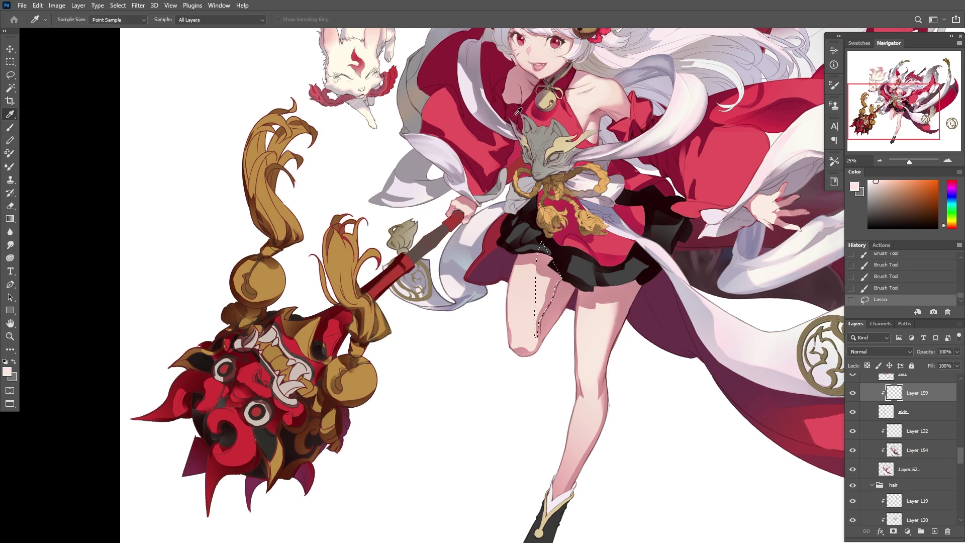
{"action": "left_click", "coordinate": [536, 80]}
{"action": "key", "text": "b"}
{"action": "left_click_drag", "start_coordinate": [545, 267], "coordinate": [537, 327]}
{"action": "left_click_drag", "start_coordinate": [541, 302], "coordinate": [536, 336]}
Lasso a narrow strip along the raised leg's inner edge, shade it with sampled dark maroon, and deselect
{"action": "key", "text": "l"}
{"action": "left_click_drag", "start_coordinate": [553, 263], "coordinate": [542, 322]}
{"action": "key", "text": "b"}
{"action": "key", "text": "i"}
{"action": "left_click", "coordinate": [653, 352]}
{"action": "key", "text": "b"}
{"action": "left_click_drag", "start_coordinate": [556, 269], "coordinate": [543, 317]}
{"action": "key", "text": "ctrl+z"}
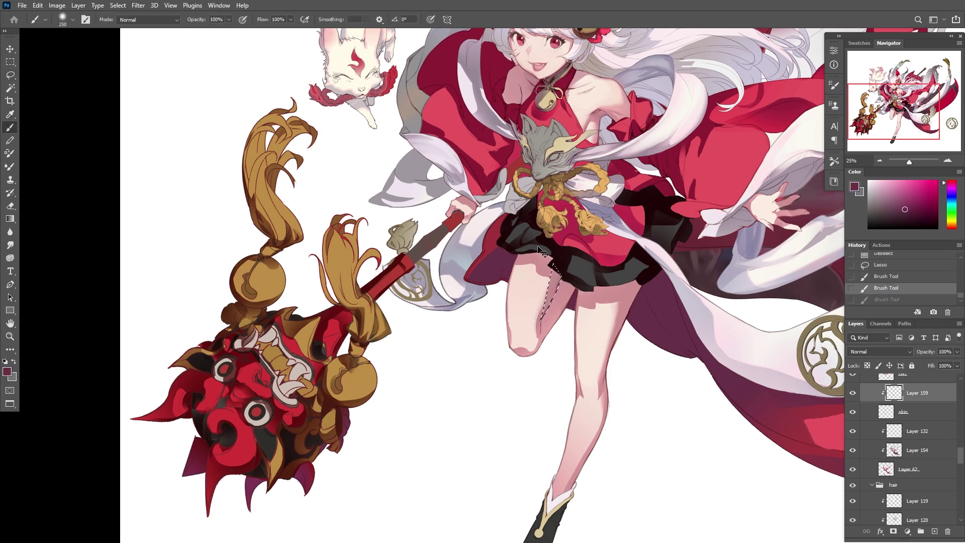
{"action": "key", "text": "ctrl+shift+z"}
{"action": "key", "text": "ctrl+d"}
Brush shading behind the raised knee and along the standing leg's knee and shin, resampling the skin tones
{"action": "key", "text": "l"}
{"action": "key", "text": "b"}
{"action": "left_click_drag", "start_coordinate": [538, 337], "coordinate": [553, 309]}
{"action": "mouse_move", "coordinate": [583, 274]}
{"action": "left_mouse_down"}
{"action": "mouse_move", "coordinate": [551, 332]}
{"action": "mouse_move", "coordinate": [558, 326]}
{"action": "left_mouse_up"}
{"action": "key", "text": "i"}
{"action": "key", "text": "l"}
{"action": "key", "text": "b"}
{"action": "mouse_move", "coordinate": [595, 352]}
{"action": "left_mouse_down"}
{"action": "mouse_move", "coordinate": [588, 382]}
{"action": "mouse_move", "coordinate": [596, 377]}
{"action": "mouse_move", "coordinate": [578, 397]}
{"action": "mouse_move", "coordinate": [585, 425]}
{"action": "left_mouse_up"}
{"action": "left_click", "coordinate": [589, 351], "text": "alt"}
{"action": "left_click", "coordinate": [591, 375], "text": "alt"}
{"action": "key", "text": "l"}
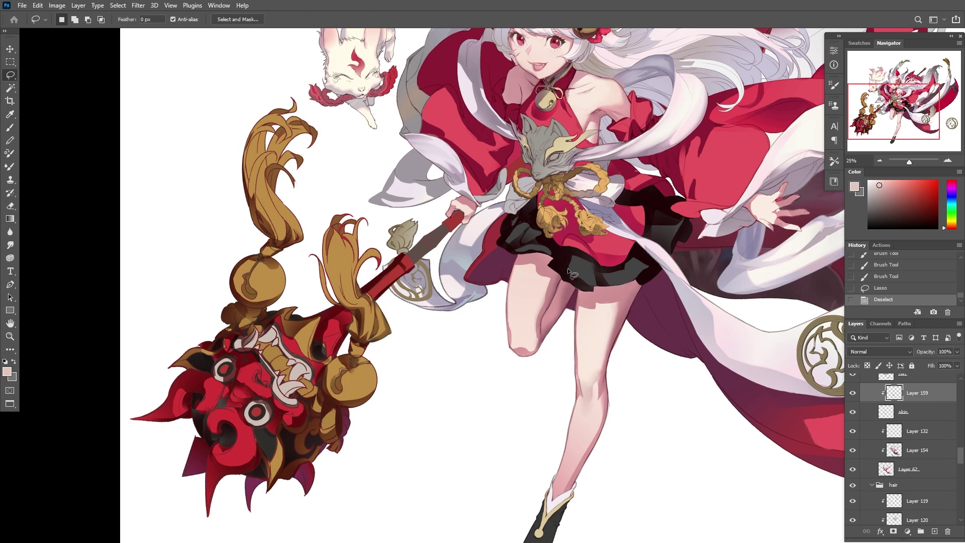
{"action": "key", "text": "i"}
{"action": "left_click", "coordinate": [537, 278]}
{"action": "key", "text": "l"}
{"action": "left_click_drag", "start_coordinate": [546, 294], "coordinate": [534, 269]}
{"action": "key", "text": "i"}
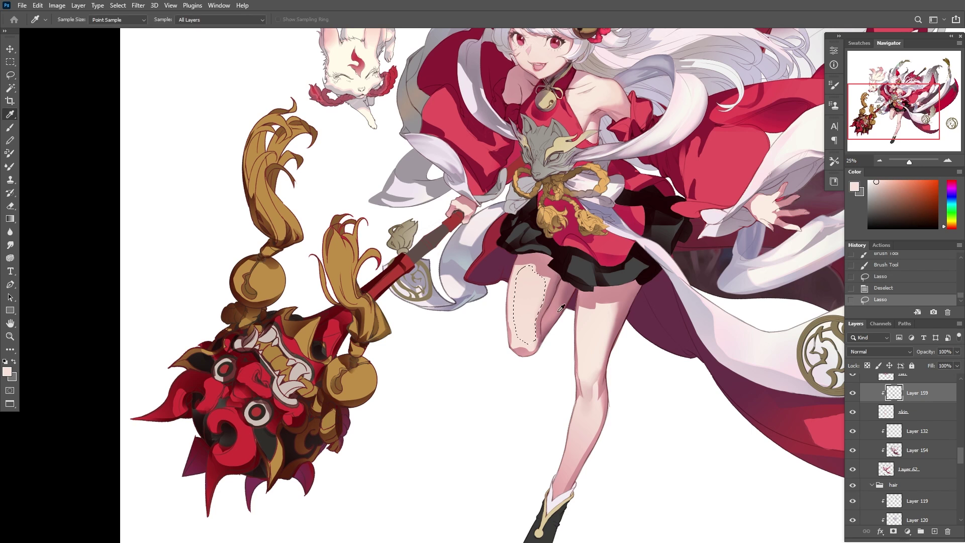
{"action": "left_click", "coordinate": [548, 302]}
{"action": "key", "text": "l"}
{"action": "key", "text": "ctrl+d"}
Lasso the area around both legs, lower the clipped shading layer's opacity to 64%, and merge it into the skin layer
{"action": "mouse_move", "coordinate": [562, 221]}
{"action": "left_mouse_down"}
{"action": "mouse_move", "coordinate": [461, 399]}
{"action": "mouse_move", "coordinate": [657, 312]}
{"action": "mouse_move", "coordinate": [566, 224]}
{"action": "left_mouse_up"}
{"action": "left_click", "coordinate": [854, 394]}
{"action": "left_click", "coordinate": [853, 393]}
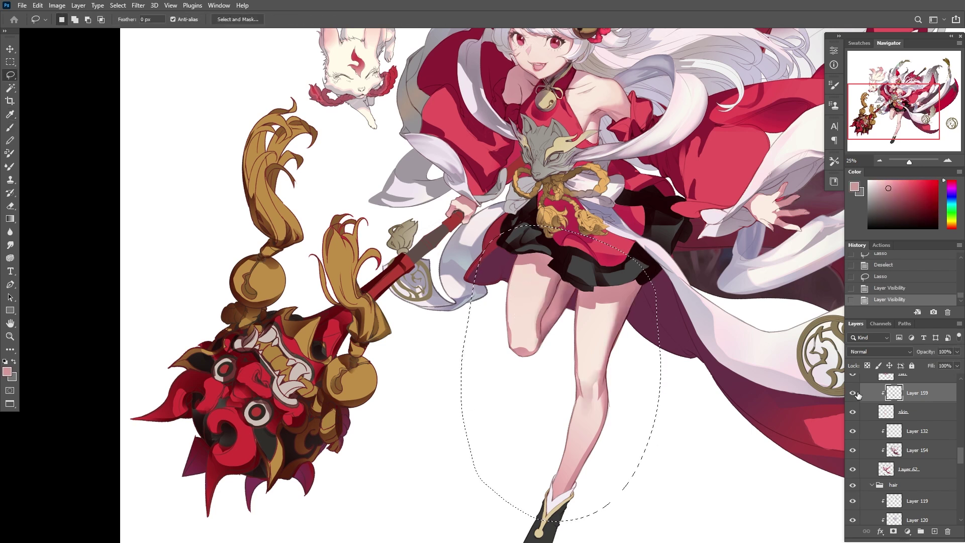
{"action": "left_click", "coordinate": [957, 351]}
{"action": "left_click_drag", "start_coordinate": [959, 363], "coordinate": [937, 363]}
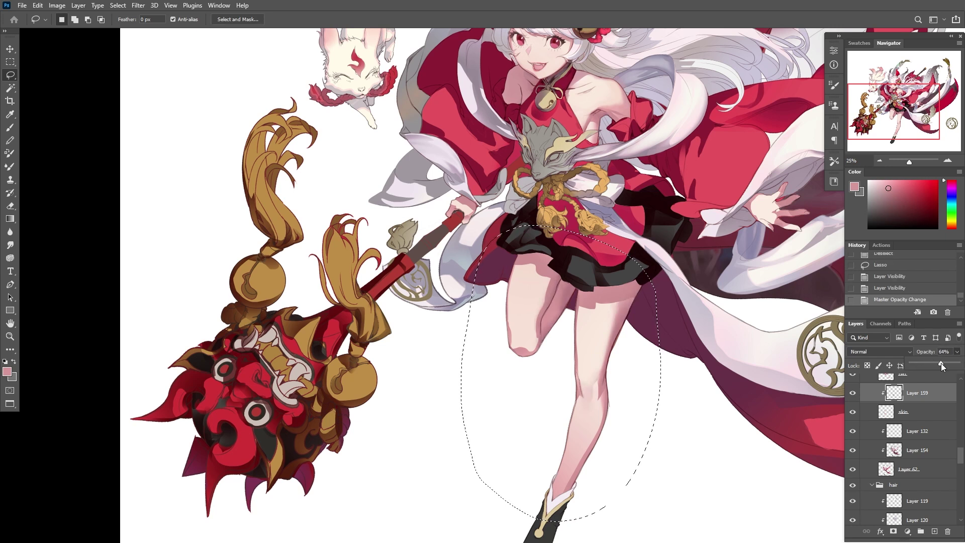
{"action": "key", "text": "ctrl+e"}
Brush sampled pink shading along the standing leg's outer thigh on a new layer clipped to the skin layer, and merge it down
{"action": "key", "text": "i"}
{"action": "key", "text": "b"}
{"action": "mouse_move", "coordinate": [639, 287]}
{"action": "left_mouse_down"}
{"action": "mouse_move", "coordinate": [628, 333]}
{"action": "mouse_move", "coordinate": [609, 358]}
{"action": "left_mouse_up"}
{"action": "mouse_move", "coordinate": [636, 317]}
{"action": "left_mouse_down"}
{"action": "mouse_move", "coordinate": [618, 347]}
{"action": "mouse_move", "coordinate": [630, 284]}
{"action": "mouse_move", "coordinate": [613, 352]}
{"action": "left_mouse_up"}
{"action": "key", "text": "ctrl+z"}
{"action": "key", "text": "ctrl+z"}
{"action": "key", "text": "ctrl+z"}
{"action": "key", "text": "ctrl+shift+alt+n"}
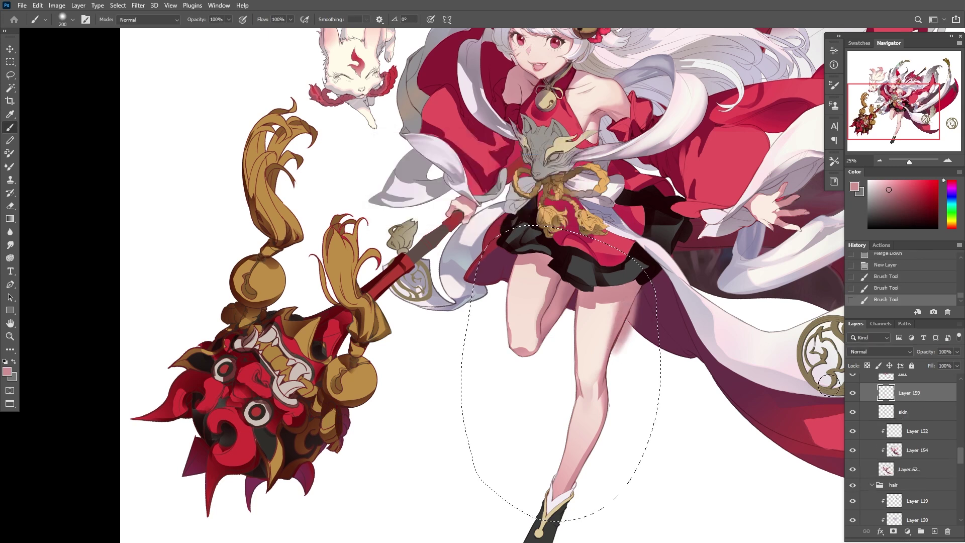
{"action": "left_click", "coordinate": [924, 402], "text": "alt"}
{"action": "key", "text": "ctrl+e"}
Copy the selected leg area in place onto a new layer and adjust its tones with an RGB curve
{"action": "key", "text": "ctrl+c"}
{"action": "key", "text": "ctrl+shift+v"}
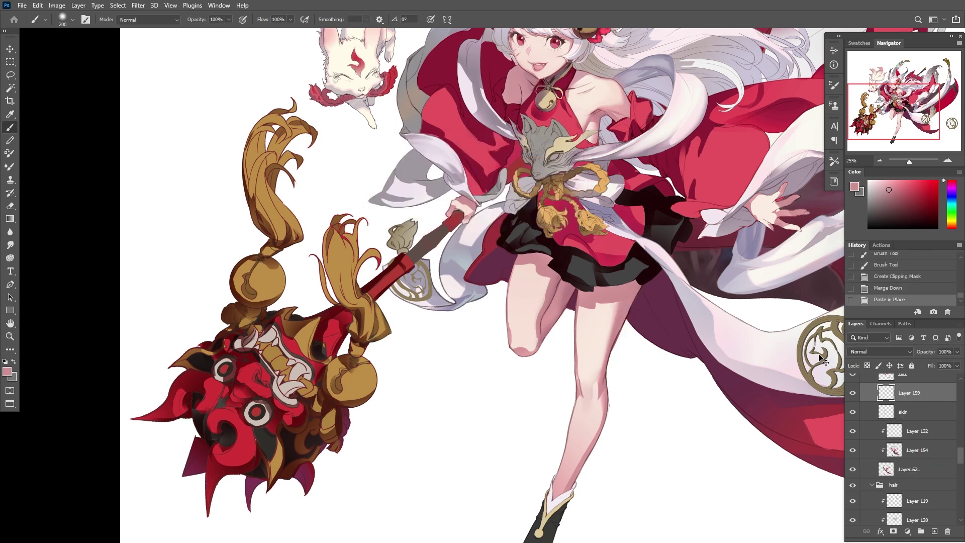
{"action": "key", "text": "ctrl+m"}
{"action": "left_click_drag", "start_coordinate": [177, 266], "coordinate": [177, 258]}
{"action": "left_click_drag", "start_coordinate": [136, 294], "coordinate": [130, 304]}
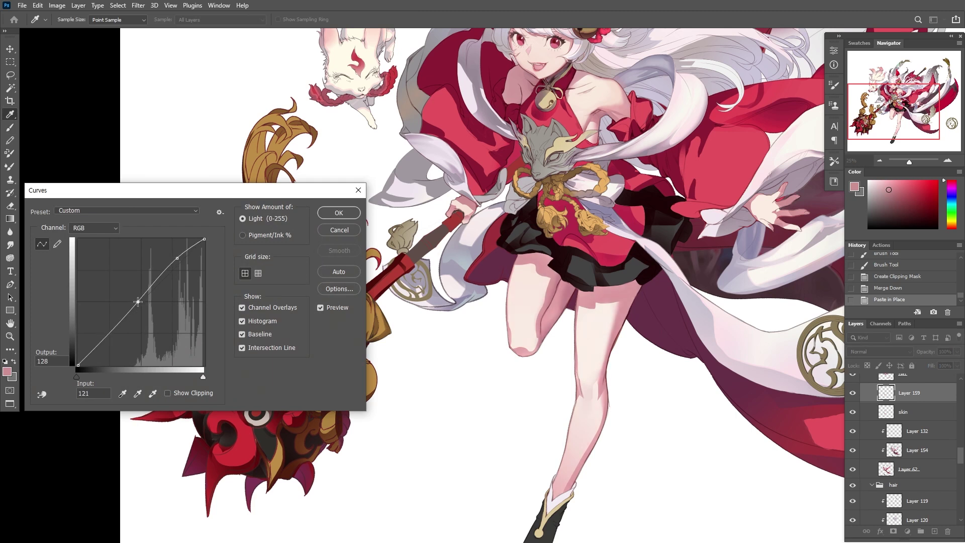
{"action": "left_click_drag", "start_coordinate": [91, 334], "coordinate": [102, 344]}
{"action": "left_click", "coordinate": [336, 214]}
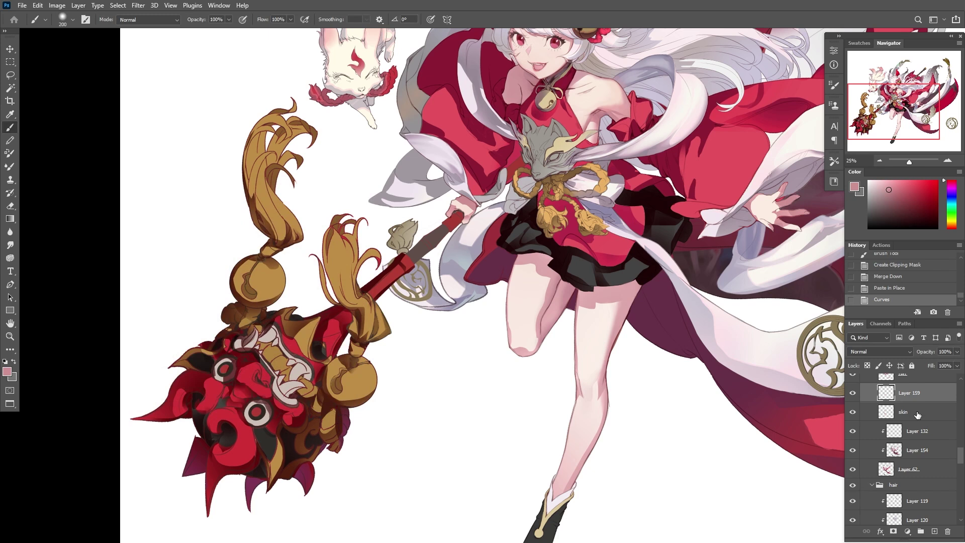
Lasso the excess along the standing leg's outer thigh and delete it from the copied leg, skin and Layer 62 layers
{"action": "left_click", "coordinate": [619, 401], "text": "ctrl"}
{"action": "key", "text": "l"}
{"action": "left_click_drag", "start_coordinate": [611, 361], "coordinate": [638, 334]}
{"action": "left_click_drag", "start_coordinate": [622, 312], "coordinate": [626, 312]}
{"action": "key", "text": "Delete"}
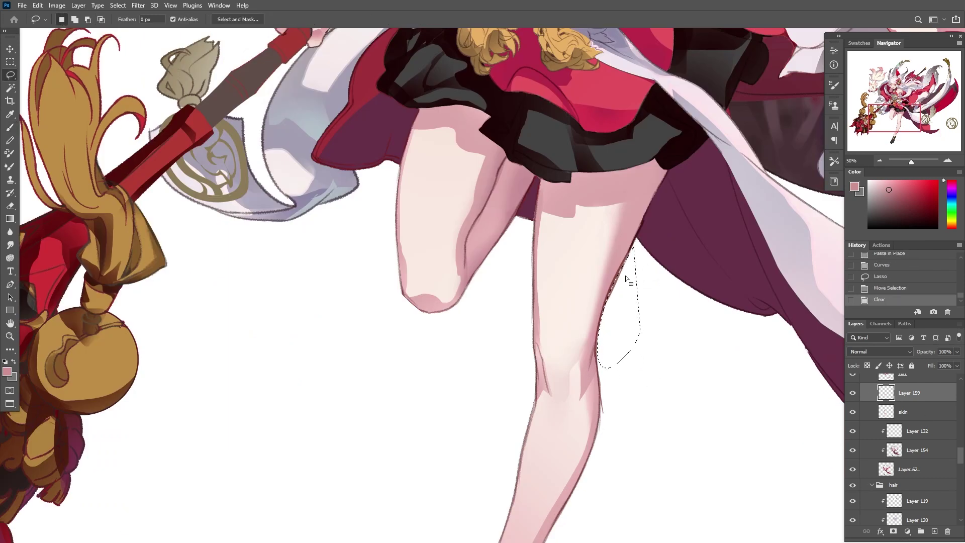
{"action": "key", "text": "alt+bracketleft"}
{"action": "key", "text": "Delete"}
{"action": "left_click", "coordinate": [867, 464]}
{"action": "key", "text": "Delete"}
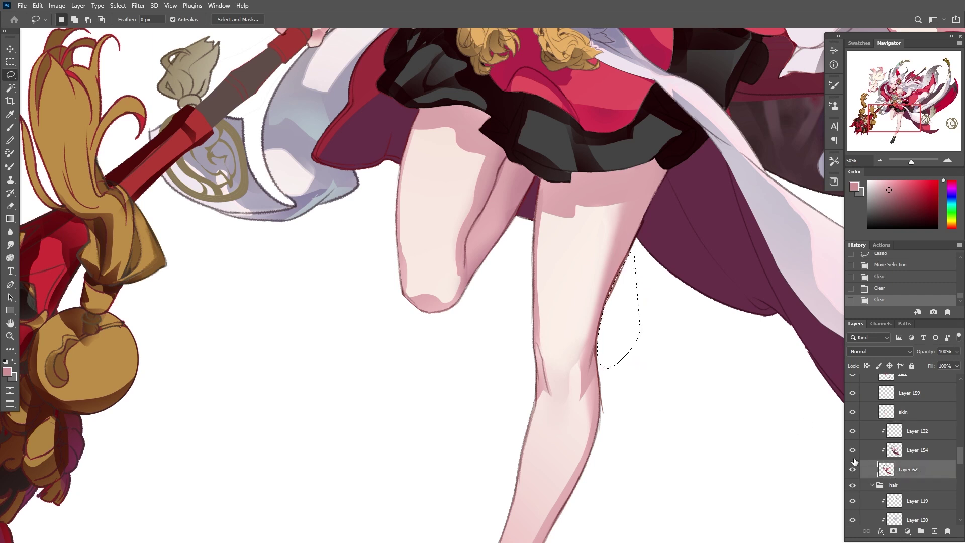
{"action": "left_click", "coordinate": [853, 469]}
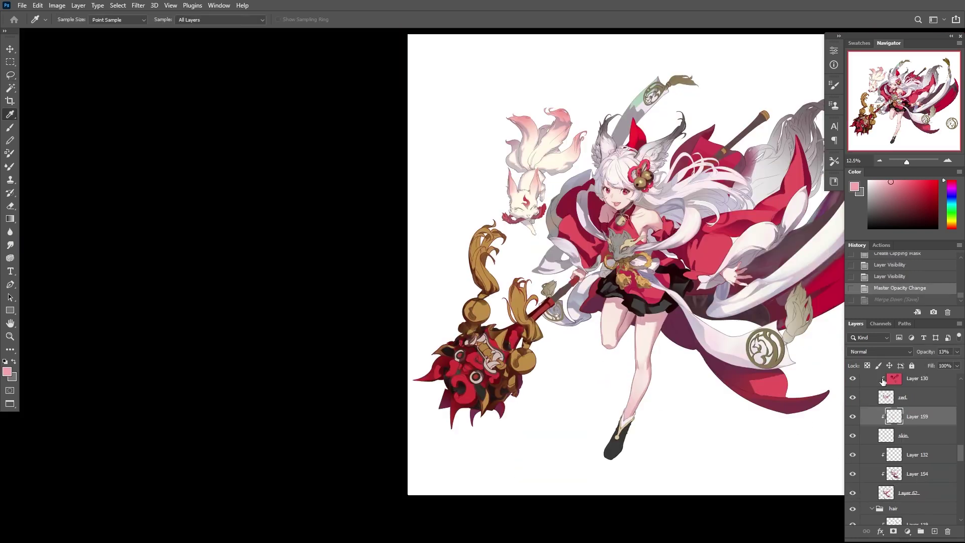
Set the opacity of clipped Layer 159 to 42% and compare the skin with the layer hidden and shown
{"action": "left_click", "coordinate": [880, 352]}
{"action": "key", "text": "Escape"}
{"action": "left_click_drag", "start_coordinate": [945, 364], "coordinate": [931, 361]}
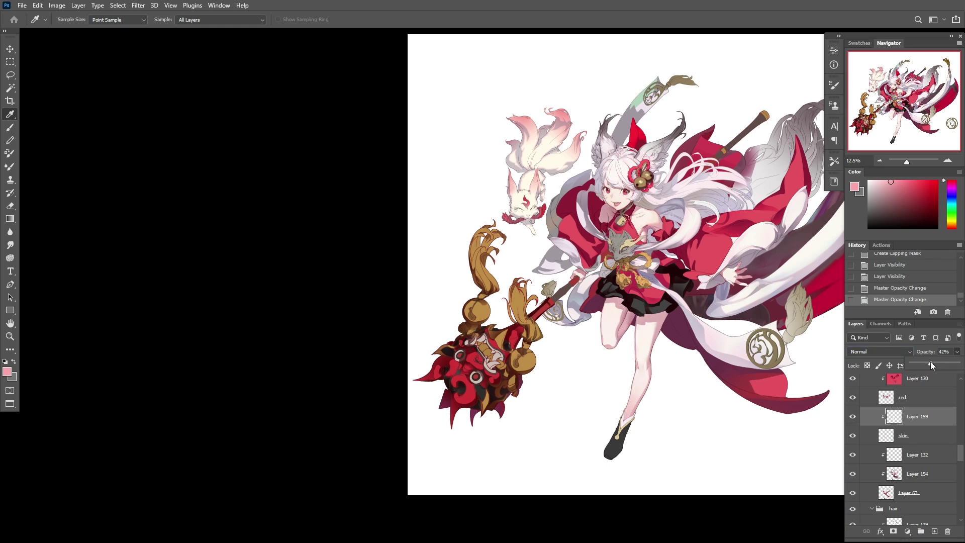
{"action": "left_click", "coordinate": [852, 417]}
{"action": "left_click", "coordinate": [851, 417]}
{"action": "left_click", "coordinate": [957, 352]}
Paste a copy of the skin shading in place, clip it above Layer 159, and set its blending to Multiply
{"action": "key", "text": "ctrl+a"}
{"action": "key", "text": "ctrl+shift+v"}
{"action": "key", "text": "ctrl+alt+g"}
{"action": "left_click", "coordinate": [880, 351]}
{"action": "left_click", "coordinate": [891, 336]}
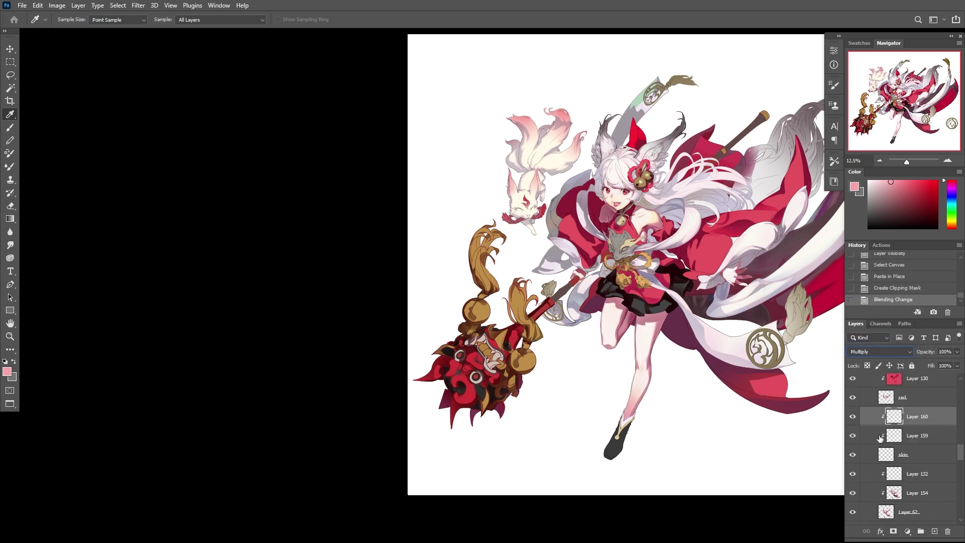
Move the Multiply layer below Layer 159 and compare the skin with it hidden and shown
{"action": "left_click", "coordinate": [852, 435]}
{"action": "left_click", "coordinate": [852, 435]}
{"action": "left_click_drag", "start_coordinate": [890, 435], "coordinate": [929, 420]}
{"action": "left_click", "coordinate": [927, 436]}
{"action": "left_click", "coordinate": [852, 436]}
{"action": "left_click", "coordinate": [852, 435]}
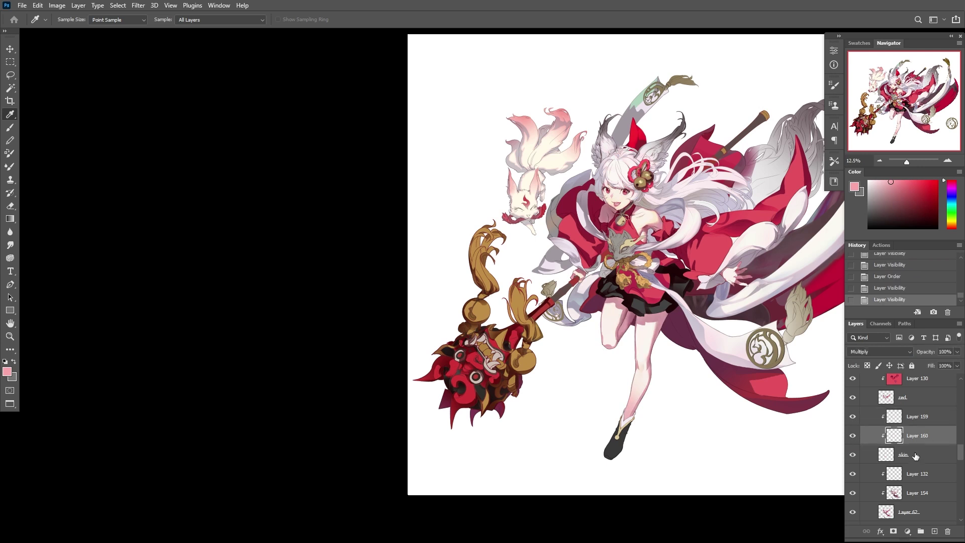
Add a clipped layer directly above the skin layer and apply sampled pink gradients to both legs and the shoulder area
{"action": "left_click", "coordinate": [914, 456]}
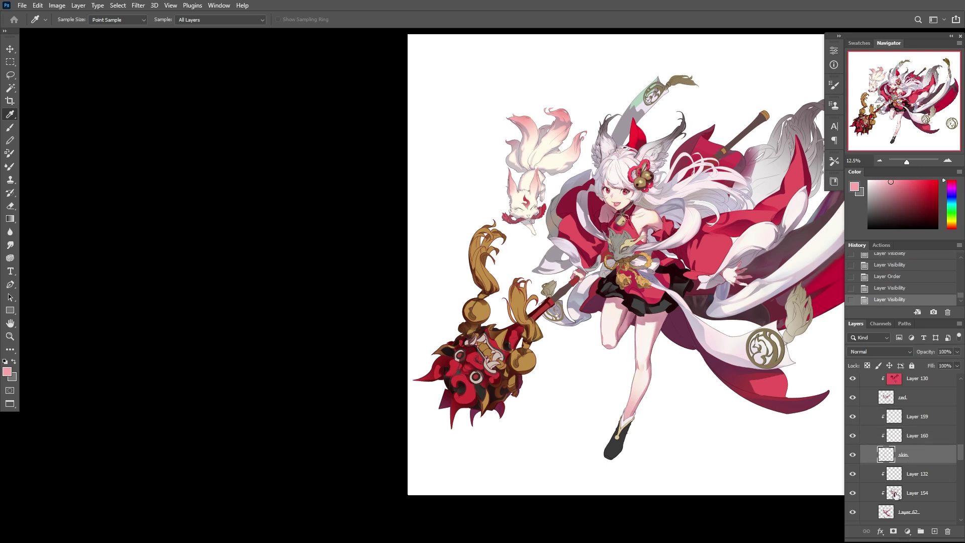
{"action": "left_click", "coordinate": [935, 531]}
{"action": "key", "text": "ctrl+alt+g"}
{"action": "left_click", "coordinate": [651, 350]}
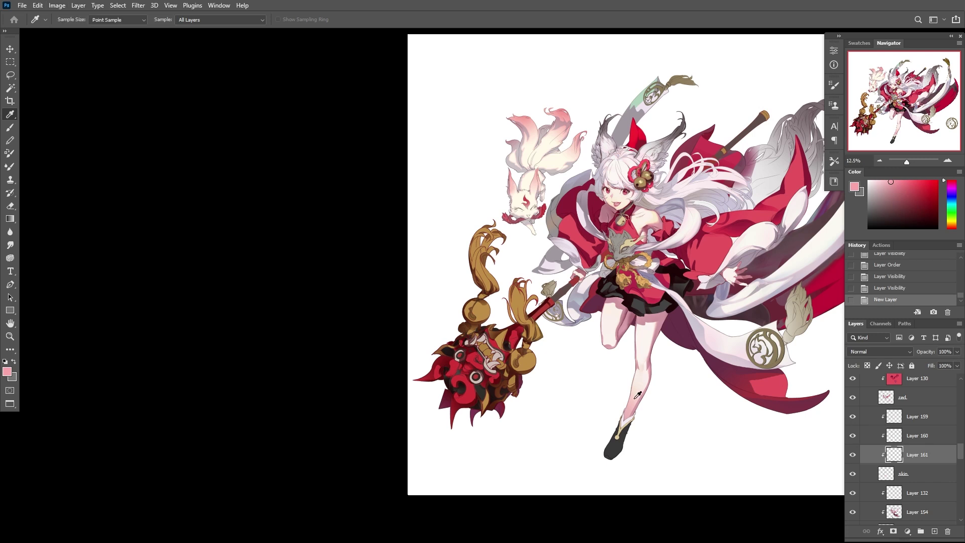
{"action": "key", "text": "g"}
{"action": "left_click_drag", "start_coordinate": [647, 411], "coordinate": [647, 412]}
{"action": "left_click_drag", "start_coordinate": [631, 339], "coordinate": [631, 341]}
{"action": "left_click_drag", "start_coordinate": [614, 306], "coordinate": [610, 360]}
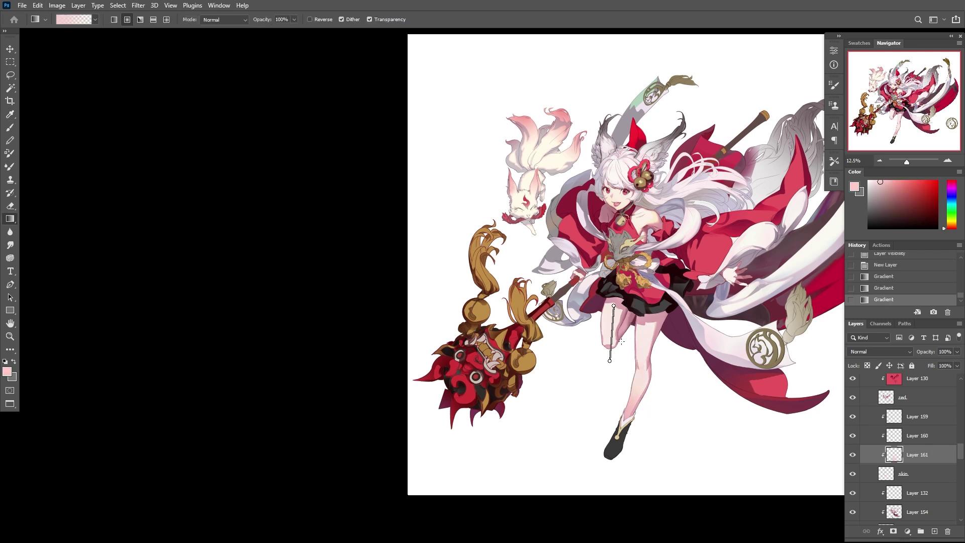
{"action": "left_click_drag", "start_coordinate": [645, 216], "coordinate": [636, 177]}
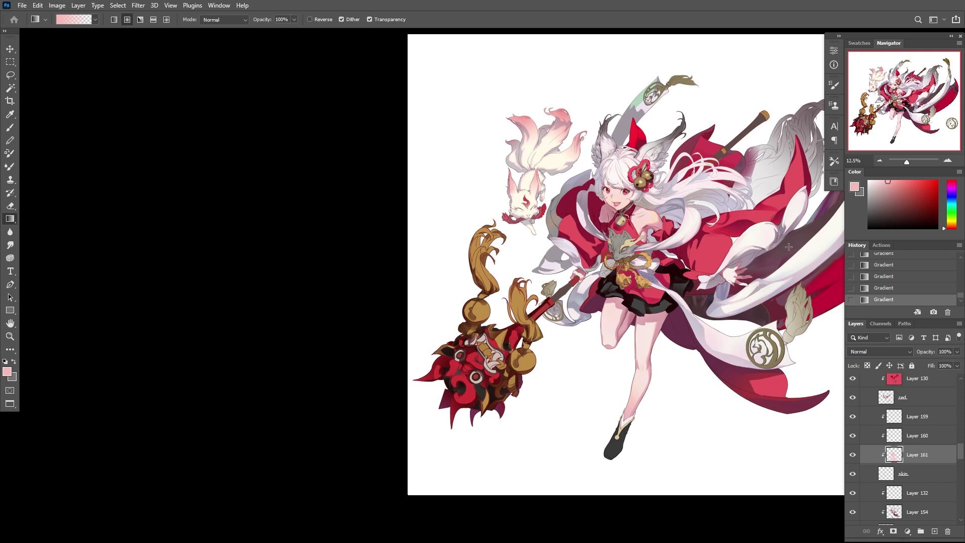
Pick a pale orange skin tone and apply further gradients over the upper body, thighs and standing leg
{"action": "left_click", "coordinate": [948, 227]}
{"action": "left_click", "coordinate": [875, 178]}
{"action": "left_click_drag", "start_coordinate": [617, 226], "coordinate": [617, 226]}
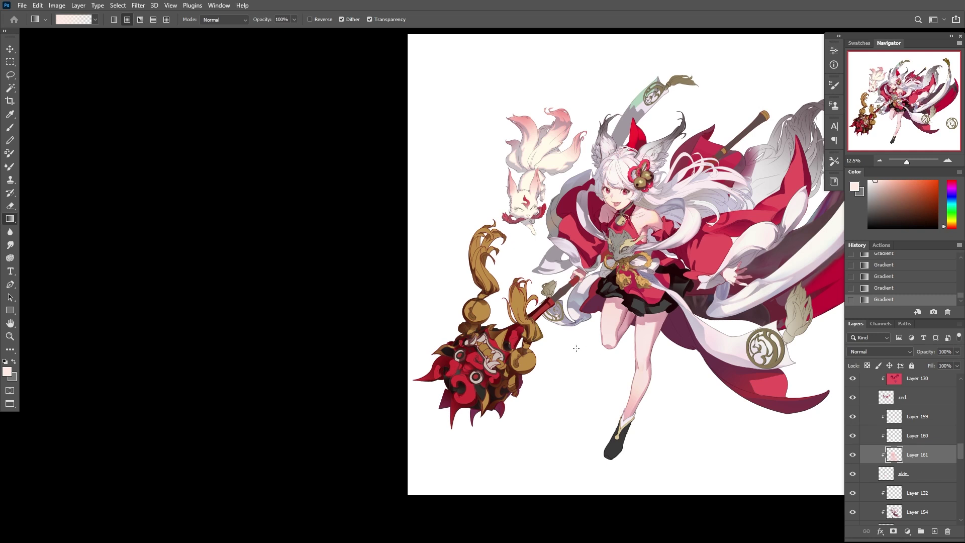
{"action": "left_click_drag", "start_coordinate": [602, 330], "coordinate": [660, 348]}
{"action": "key", "text": "ctrl+z"}
{"action": "key", "text": "ctrl+shift+z"}
{"action": "left_click_drag", "start_coordinate": [648, 334], "coordinate": [660, 376]}
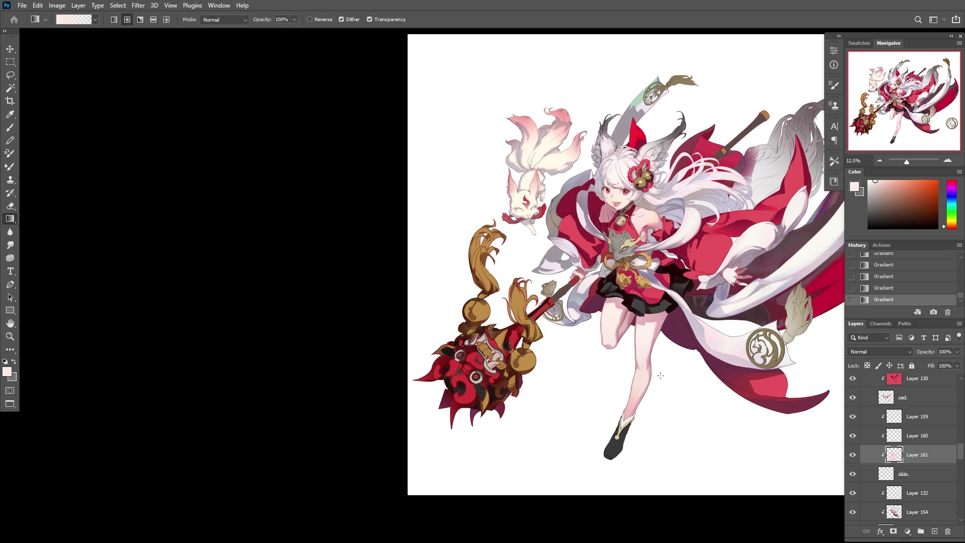
{"action": "left_click_drag", "start_coordinate": [639, 413], "coordinate": [638, 413]}
Compare the Multiply layer hidden and shown, and set its hue to -15 and saturation to -22
{"action": "left_click", "coordinate": [853, 435]}
{"action": "left_click", "coordinate": [852, 436]}
{"action": "left_click", "coordinate": [853, 436]}
{"action": "left_click", "coordinate": [853, 436]}
{"action": "left_click", "coordinate": [853, 436]}
{"action": "left_click", "coordinate": [899, 436]}
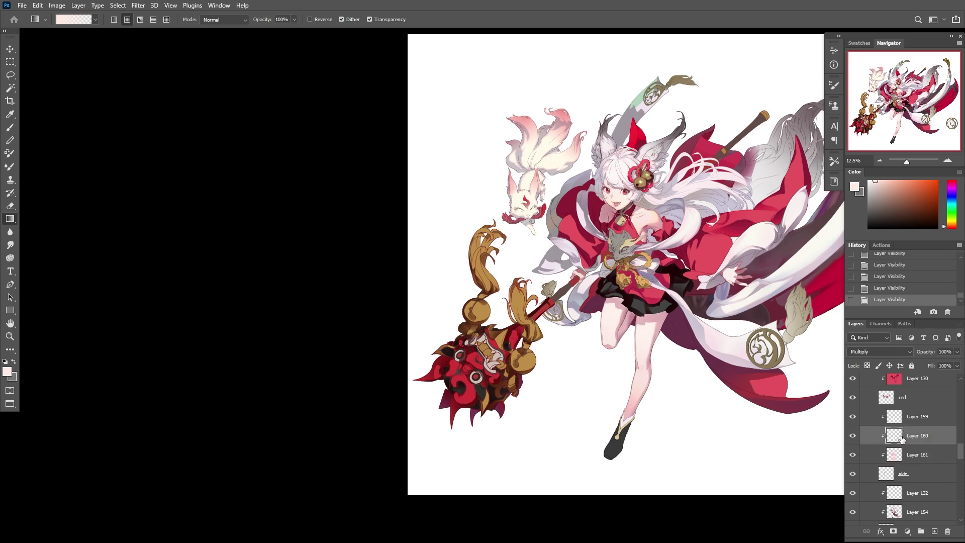
{"action": "key", "text": "ctrl+u"}
{"action": "left_click_drag", "start_coordinate": [161, 177], "coordinate": [189, 154]}
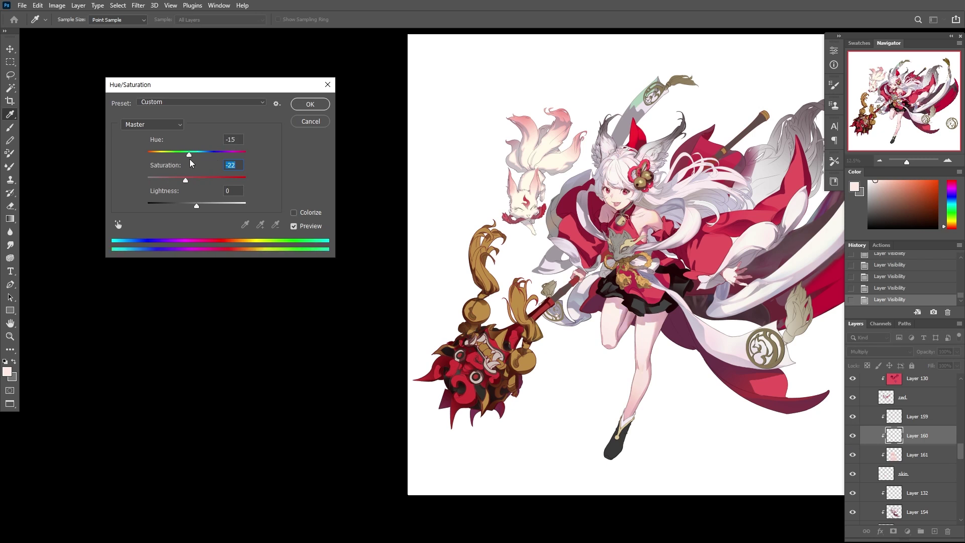
{"action": "left_click", "coordinate": [323, 108]}
Paste a copy of the skin layer in place and merge it with the skin shading layers up to Layer 159
{"action": "left_click", "coordinate": [852, 416]}
{"action": "left_click", "coordinate": [853, 416]}
{"action": "left_click", "coordinate": [918, 411]}
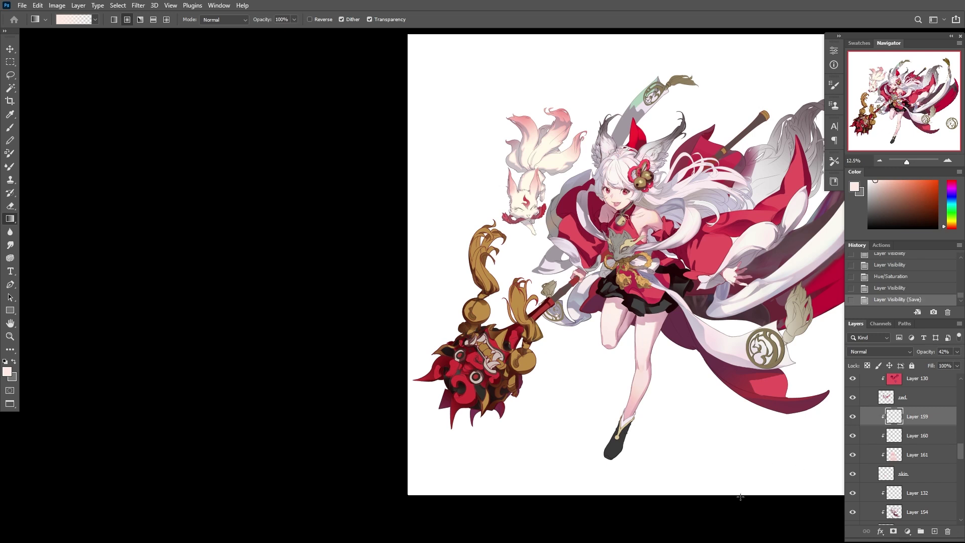
{"action": "left_click", "coordinate": [853, 457]}
{"action": "left_click", "coordinate": [853, 458]}
{"action": "left_click", "coordinate": [927, 477]}
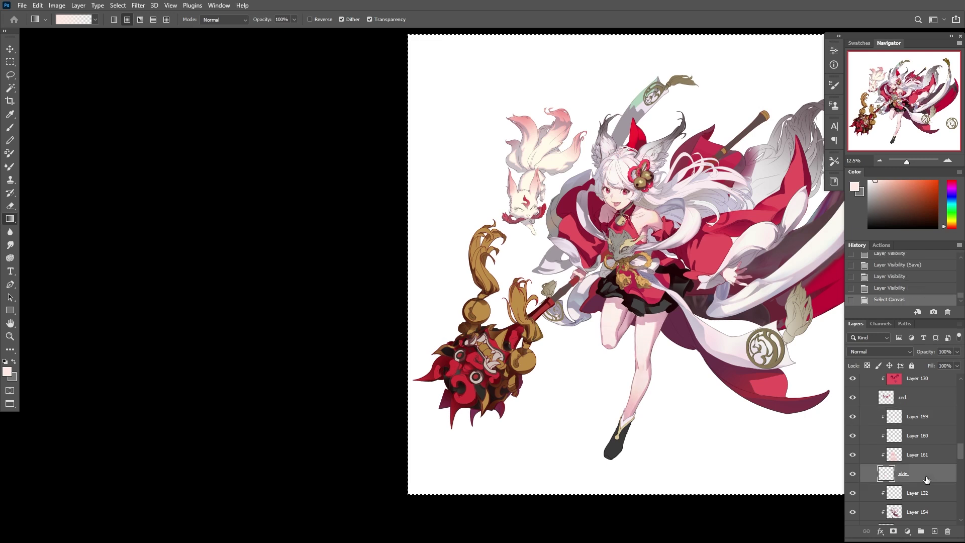
{"action": "key", "text": "ctrl+shift+v"}
{"action": "left_click", "coordinate": [918, 417], "text": "shift"}
{"action": "key", "text": "ctrl+e"}
{"action": "left_click", "coordinate": [853, 416]}
{"action": "left_click", "coordinate": [853, 416]}
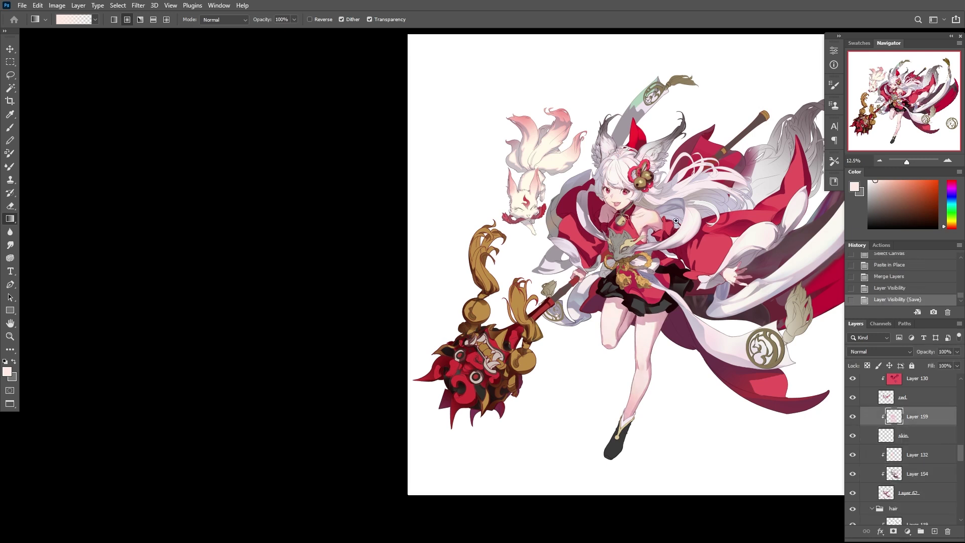
Compare the face, shoulders and legs up close with the merged skin shading layer hidden and shown
{"action": "scroll", "coordinate": [676, 221], "scroll_direction": "up", "scroll_amount": 3}
{"action": "left_click", "coordinate": [851, 418]}
{"action": "left_click", "coordinate": [851, 419]}
{"action": "left_click", "coordinate": [850, 418]}
{"action": "left_click", "coordinate": [851, 420]}
{"action": "left_click", "coordinate": [852, 418]}
{"action": "left_click", "coordinate": [852, 418]}
{"action": "left_click", "coordinate": [852, 418]}
{"action": "left_click", "coordinate": [851, 419]}
Hide the white background layer behind the character
{"action": "scroll", "coordinate": [905, 442], "scroll_direction": "down", "scroll_amount": 10}
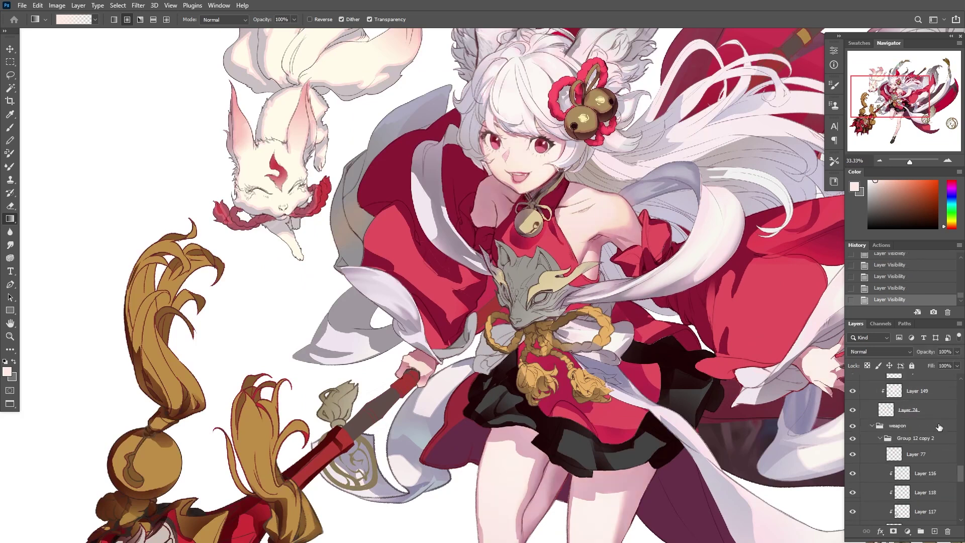
{"action": "left_click", "coordinate": [853, 499]}
{"action": "scroll", "coordinate": [894, 431], "scroll_direction": "up", "scroll_amount": 6}
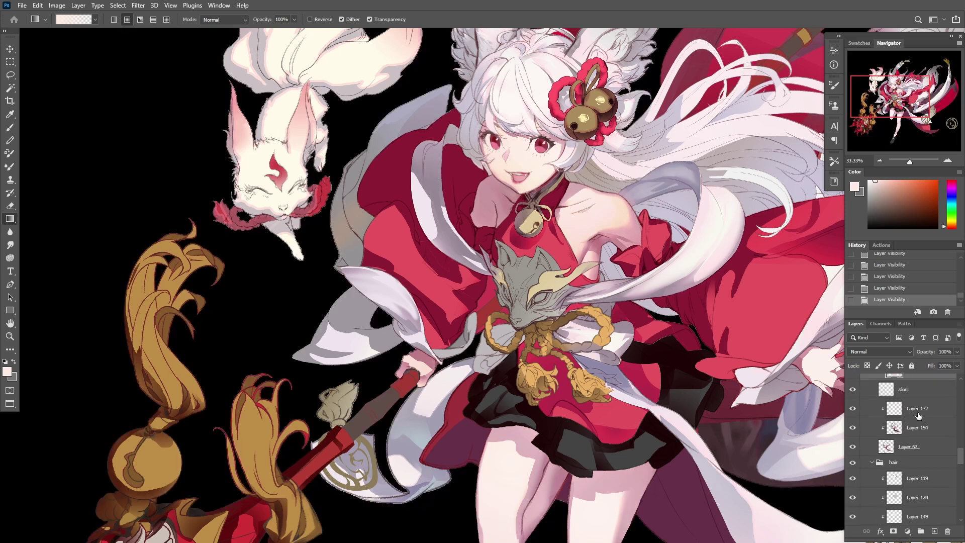
{"action": "scroll", "coordinate": [894, 431], "scroll_direction": "up", "scroll_amount": 8}
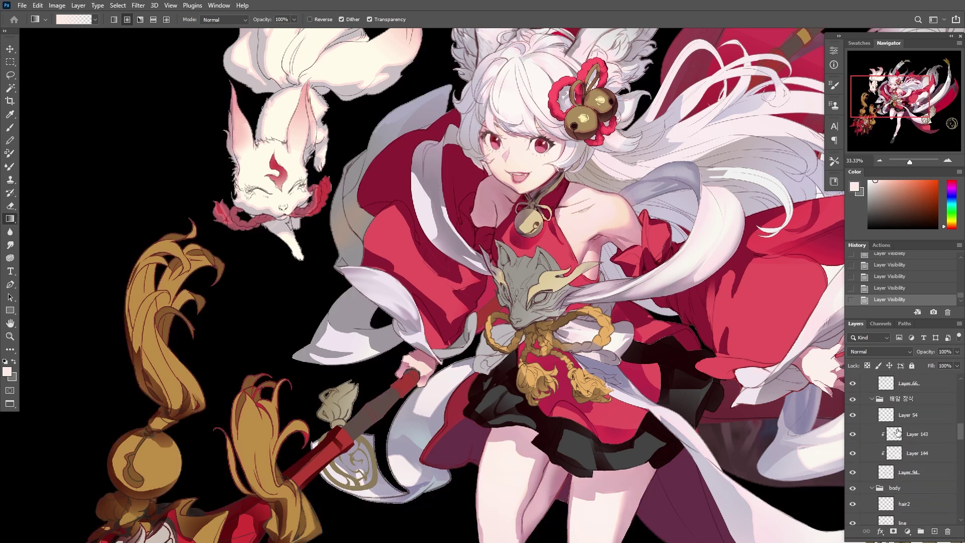
Check what individual clothing, ornament and weapon layers contain by comparing the illustration with each hidden and shown
{"action": "left_click", "coordinate": [853, 428]}
{"action": "left_click", "coordinate": [852, 428]}
{"action": "left_click", "coordinate": [853, 428]}
{"action": "left_click", "coordinate": [853, 428]}
{"action": "scroll", "coordinate": [669, 202], "scroll_direction": "up", "scroll_amount": 1}
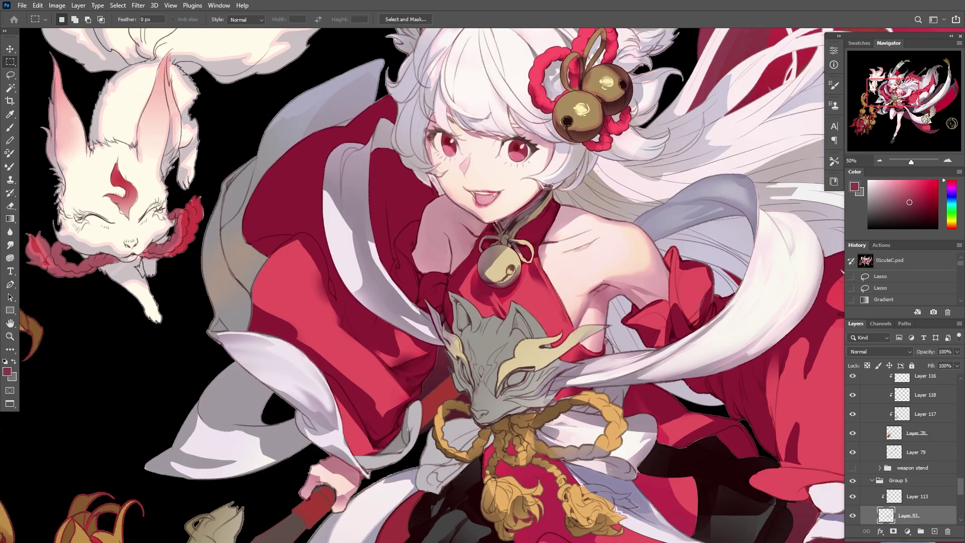
{"action": "scroll", "coordinate": [895, 452], "scroll_direction": "up", "scroll_amount": 2}
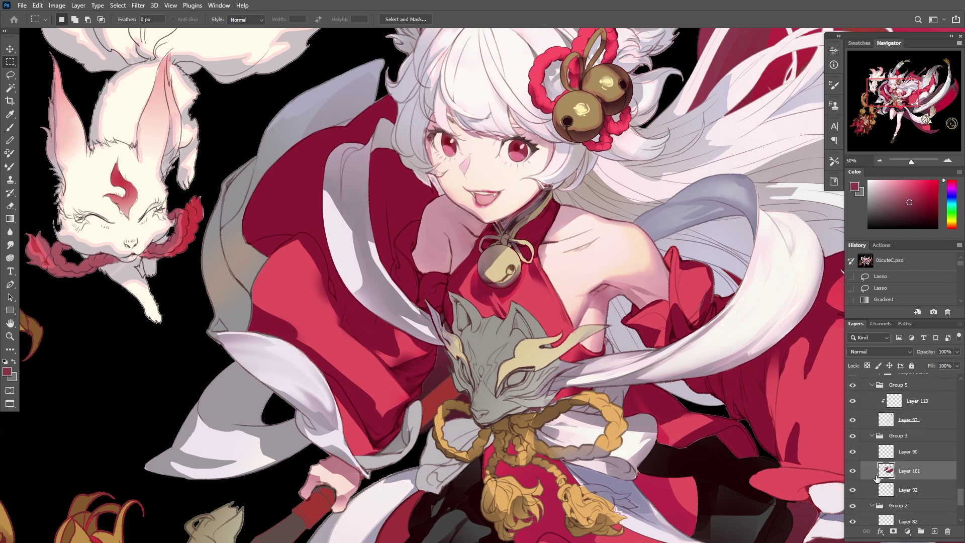
{"action": "left_click", "coordinate": [853, 473]}
{"action": "left_click", "coordinate": [853, 473]}
{"action": "left_click", "coordinate": [912, 475]}
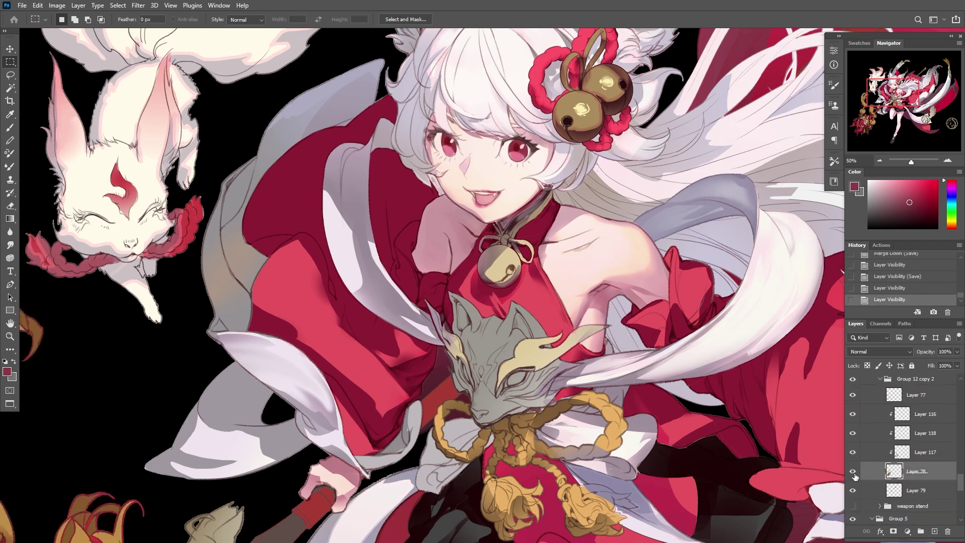
{"action": "key", "text": "w"}
{"action": "left_click", "coordinate": [737, 397]}
{"action": "key", "text": "ctrl+d"}
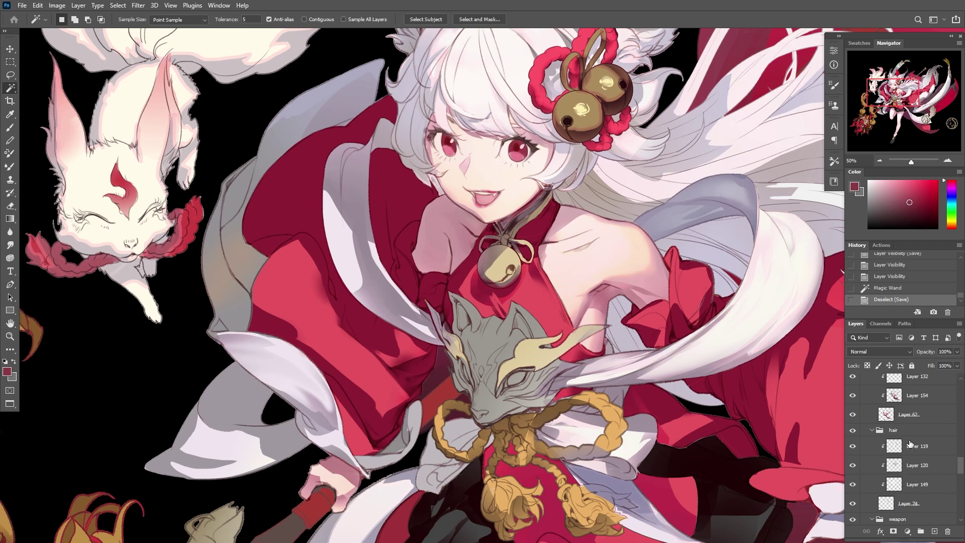
Copy the flat-colour areas of the fox mask and bell from Layer 62 and paste them in place on a new layer above Layer 152
{"action": "left_click", "coordinate": [541, 407], "text": "ctrl"}
{"action": "left_click", "coordinate": [484, 379]}
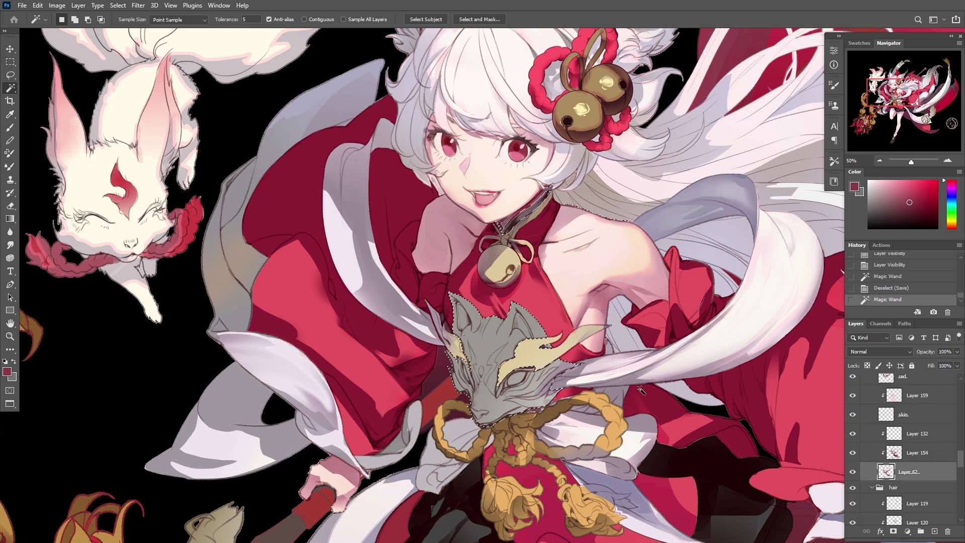
{"action": "left_click", "coordinate": [557, 365]}
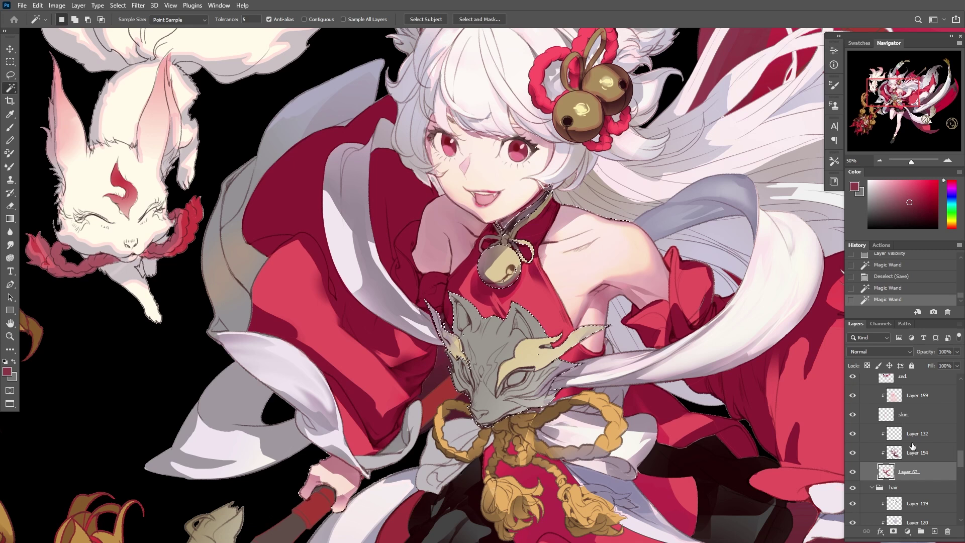
{"action": "left_click", "coordinate": [880, 439]}
{"action": "scroll", "coordinate": [881, 448], "scroll_direction": "up", "scroll_amount": 5}
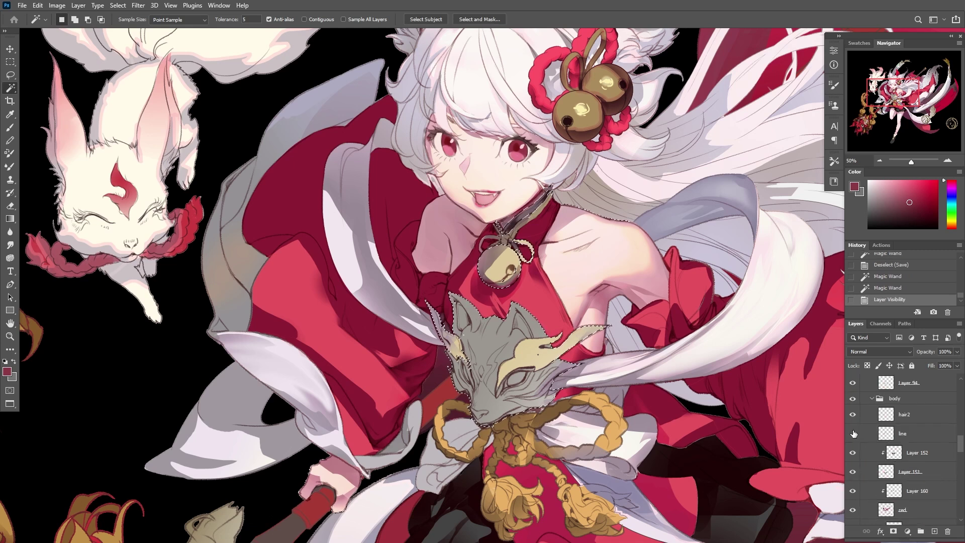
{"action": "left_click", "coordinate": [853, 433]}
{"action": "left_click", "coordinate": [913, 456]}
{"action": "key", "text": "ctrl+shift+v"}
{"action": "left_click", "coordinate": [852, 433]}
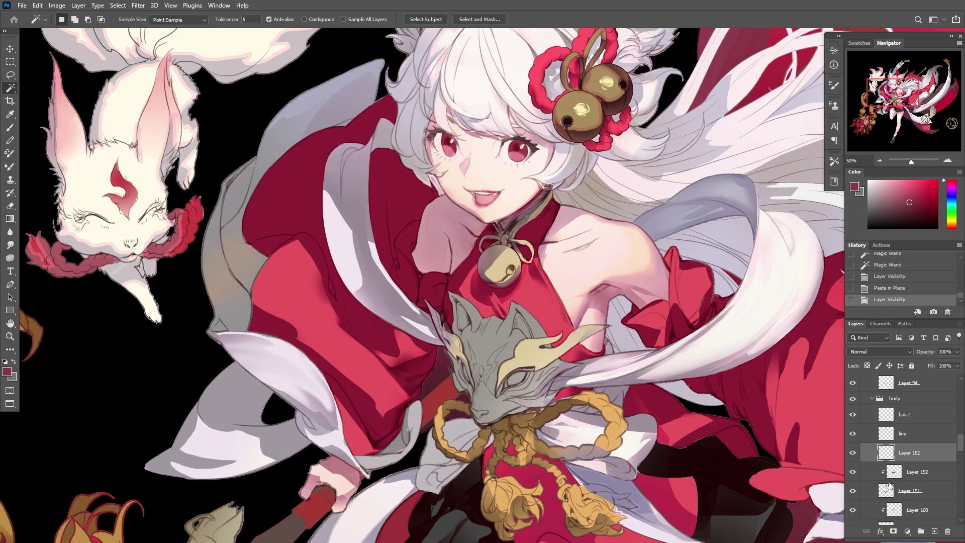
Add a new layer clipped to the mask copy, outline the area beside the mask's right ear, and choose a dark grey colour
{"action": "left_click", "coordinate": [935, 532]}
{"action": "key", "text": "ctrl+alt+g"}
{"action": "key", "text": "l"}
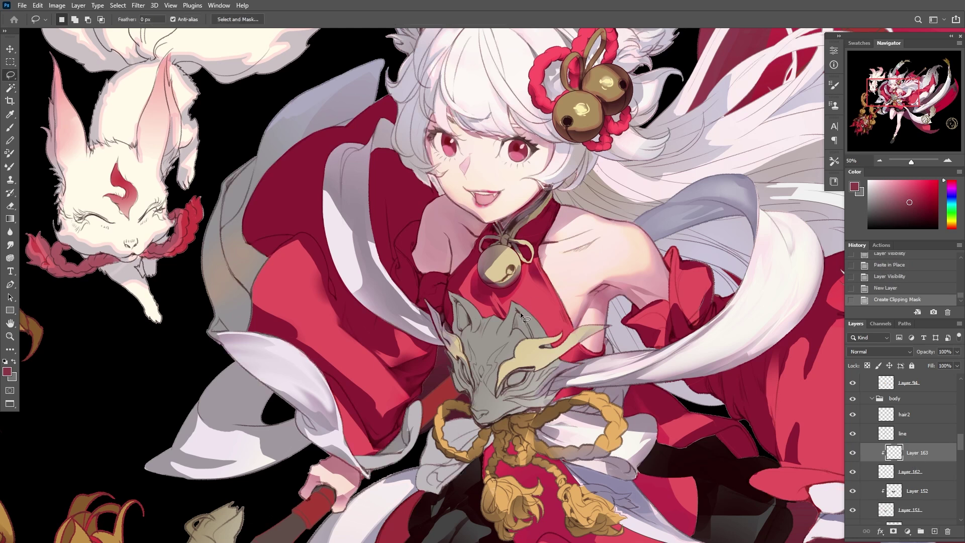
{"action": "mouse_move", "coordinate": [514, 301]}
{"action": "left_mouse_down"}
{"action": "mouse_move", "coordinate": [559, 356]}
{"action": "mouse_move", "coordinate": [550, 374]}
{"action": "mouse_move", "coordinate": [503, 291]}
{"action": "left_mouse_up"}
{"action": "left_click", "coordinate": [953, 214]}
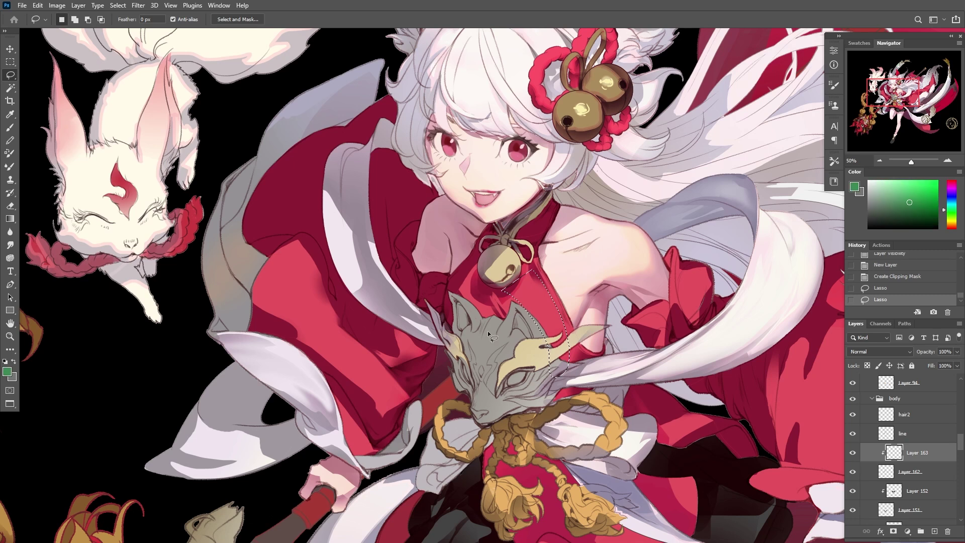
{"action": "key", "text": "b"}
{"action": "key", "text": "ctrl+d"}
{"action": "key", "text": "ctrl+z"}
{"action": "left_click", "coordinate": [877, 219]}
{"action": "left_click", "coordinate": [952, 220]}
Paint dark shading with an enlarged brush along the mask's outer edge behind the right ear, and clear the selection
{"action": "key", "text": "bracketright"}
{"action": "key", "text": "bracketright"}
{"action": "key", "text": "bracketright"}
{"action": "key", "text": "bracketright"}
{"action": "key", "text": "bracketright"}
{"action": "key", "text": "bracketright"}
{"action": "key", "text": "bracketright"}
{"action": "key", "text": "bracketright"}
{"action": "left_click_drag", "start_coordinate": [514, 297], "coordinate": [555, 361]}
{"action": "key", "text": "l"}
{"action": "key", "text": "ctrl+d"}
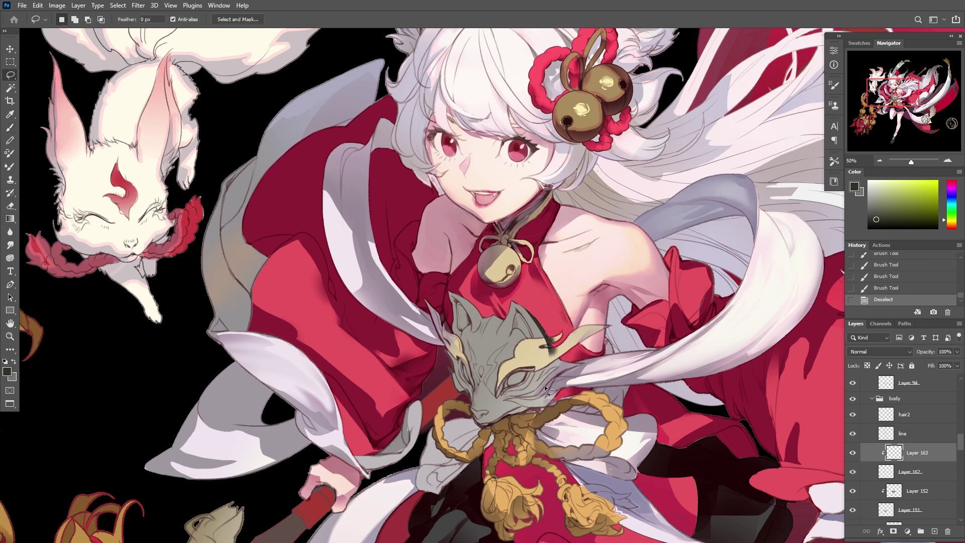
Copy the cream flame markings, bell and neck cord from Layer 62 and paste them in place on a new layer above Layer 163
{"action": "scroll", "coordinate": [891, 476], "scroll_direction": "down", "scroll_amount": 8}
{"action": "left_click", "coordinate": [907, 490]}
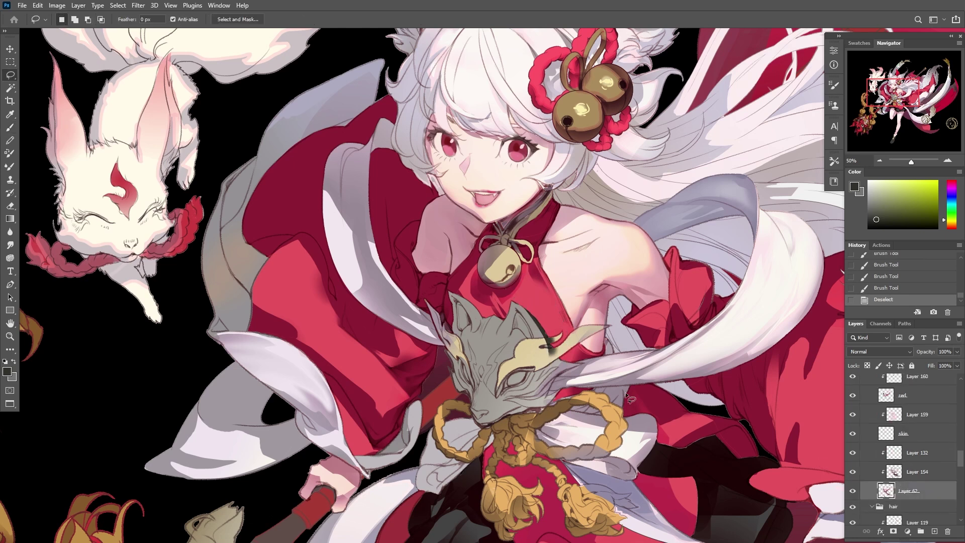
{"action": "key", "text": "w"}
{"action": "left_click", "coordinate": [563, 338]}
{"action": "left_click", "coordinate": [507, 262], "text": "shift"}
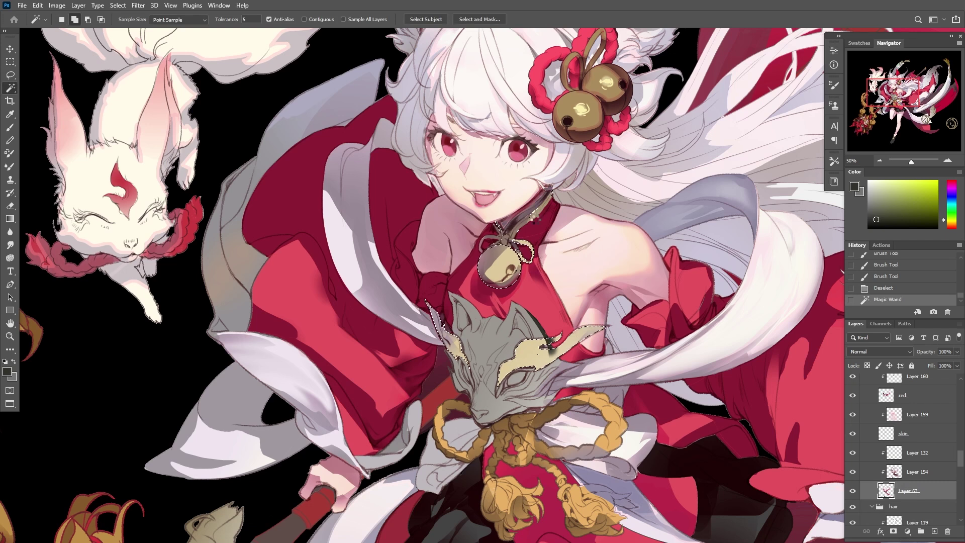
{"action": "left_click", "coordinate": [534, 221], "text": "shift"}
{"action": "left_click", "coordinate": [519, 236], "text": "shift"}
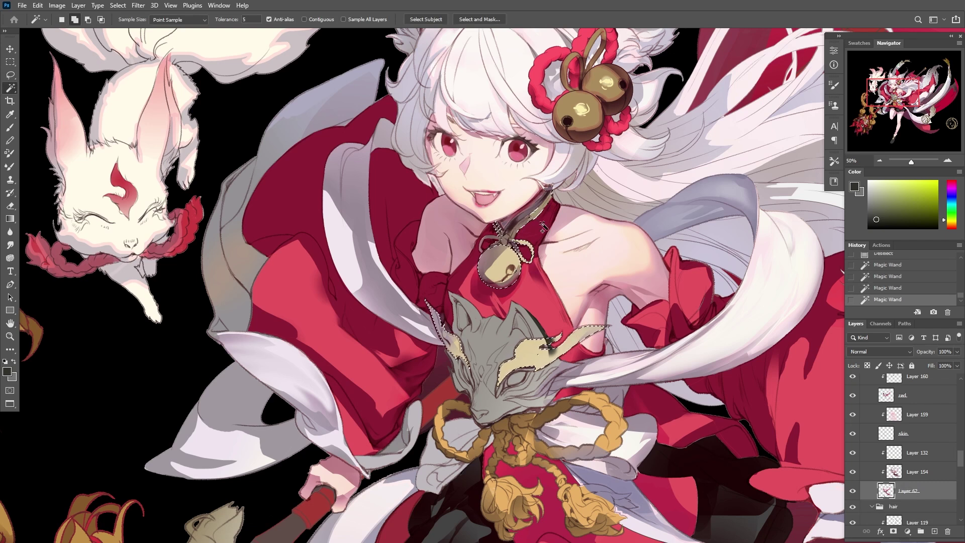
{"action": "scroll", "coordinate": [862, 431], "scroll_direction": "up", "scroll_amount": 3}
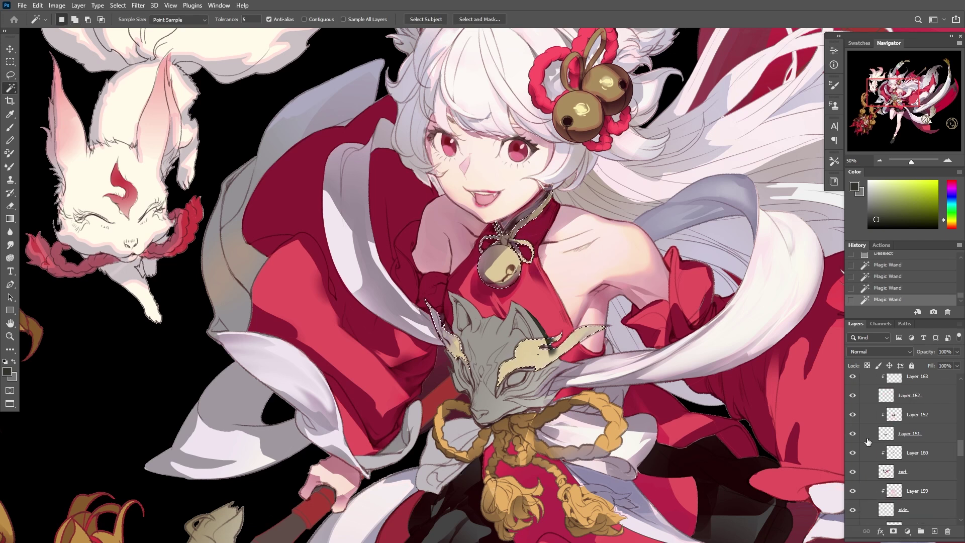
{"action": "scroll", "coordinate": [863, 431], "scroll_direction": "up", "scroll_amount": 2}
{"action": "left_click", "coordinate": [853, 433]}
{"action": "left_click", "coordinate": [853, 452]}
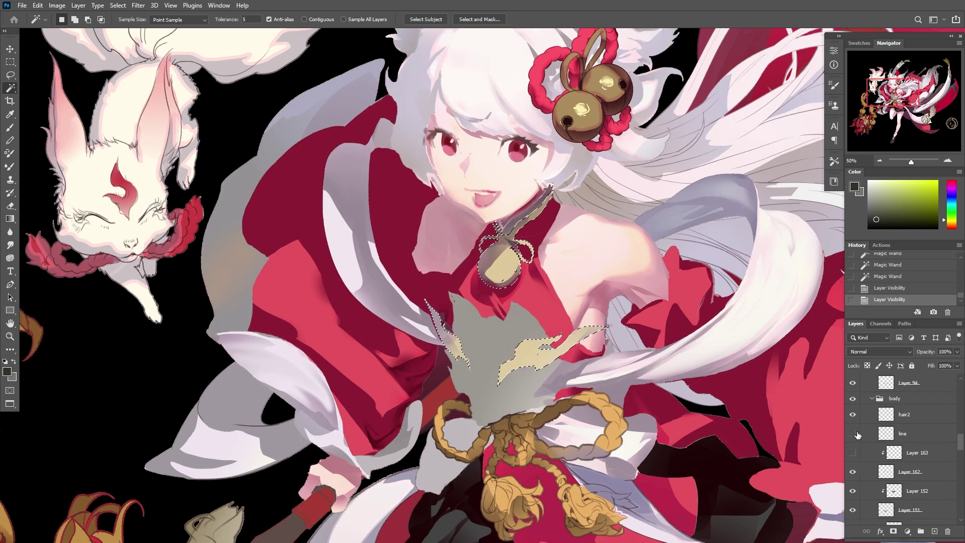
{"action": "key", "text": "ctrl+shift+v"}
{"action": "left_click", "coordinate": [852, 434]}
{"action": "left_click", "coordinate": [852, 472]}
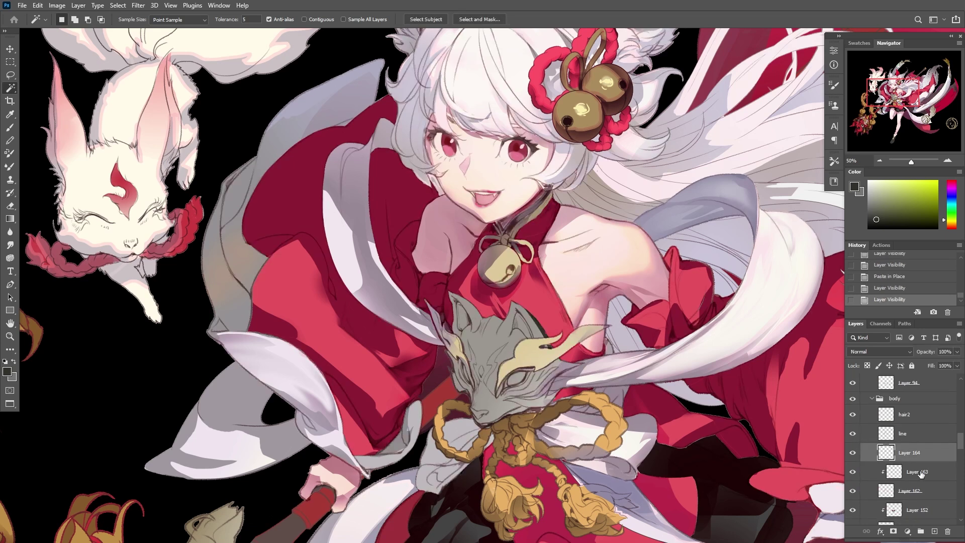
Shade the mask's right eye, cheek and right ear on Layer 163 with dark gradients inside lasso selections
{"action": "key", "text": "l"}
{"action": "left_click_drag", "start_coordinate": [553, 367], "coordinate": [572, 365]}
{"action": "left_click_drag", "start_coordinate": [495, 427], "coordinate": [496, 429]}
{"action": "key", "text": "g"}
{"action": "mouse_move", "coordinate": [583, 370]}
{"action": "left_mouse_down"}
{"action": "mouse_move", "coordinate": [523, 412]}
{"action": "mouse_move", "coordinate": [542, 395]}
{"action": "mouse_move", "coordinate": [535, 365]}
{"action": "mouse_move", "coordinate": [561, 358]}
{"action": "mouse_move", "coordinate": [514, 304]}
{"action": "mouse_move", "coordinate": [517, 316]}
{"action": "left_mouse_up"}
{"action": "key", "text": "l"}
{"action": "key", "text": "ctrl+d"}
{"action": "key", "text": "ctrl+z"}
{"action": "key", "text": "g"}
{"action": "key", "text": "l"}
{"action": "key", "text": "g"}
{"action": "key", "text": "l"}
{"action": "key", "text": "g"}
{"action": "key", "text": "l"}
{"action": "left_click", "coordinate": [508, 333]}
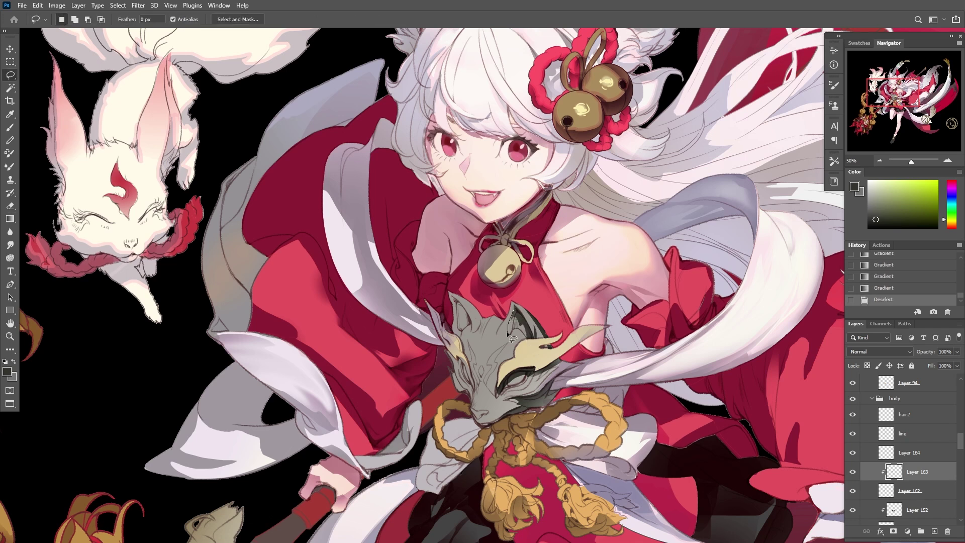
Outline an area below the mask's right ear and clear the shading inside it
{"action": "key", "text": "g"}
{"action": "key", "text": "l"}
{"action": "left_click_drag", "start_coordinate": [541, 350], "coordinate": [525, 314]}
{"action": "key", "text": "Delete"}
{"action": "key", "text": "ctrl+d"}
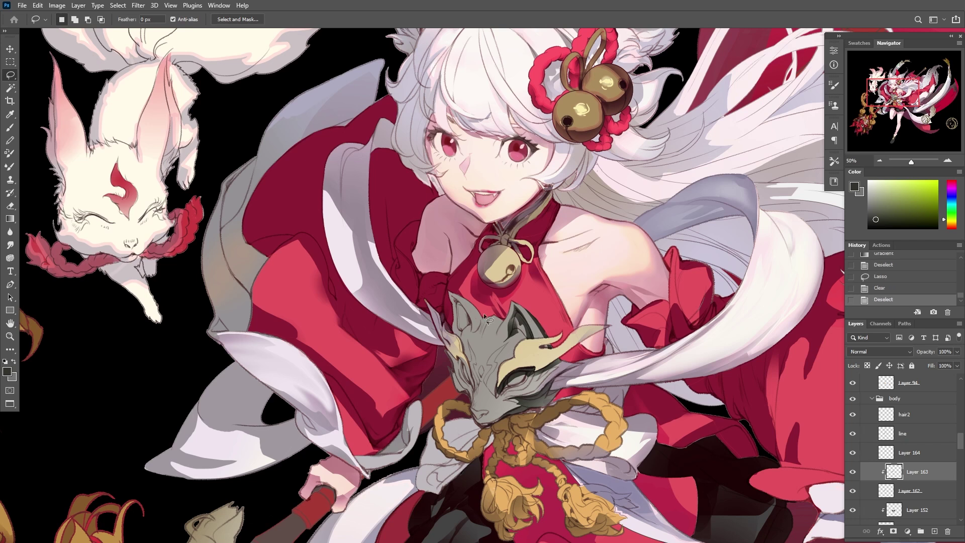
Shade the mask's left ear and the forehead edge beside it with dark gradients in lasso selections, trimming excess shading
{"action": "key", "text": "g"}
{"action": "mouse_move", "coordinate": [475, 347]}
{"action": "left_mouse_down"}
{"action": "mouse_move", "coordinate": [455, 294]}
{"action": "mouse_move", "coordinate": [467, 297]}
{"action": "left_mouse_up"}
{"action": "key", "text": "l"}
{"action": "key", "text": "ctrl+d"}
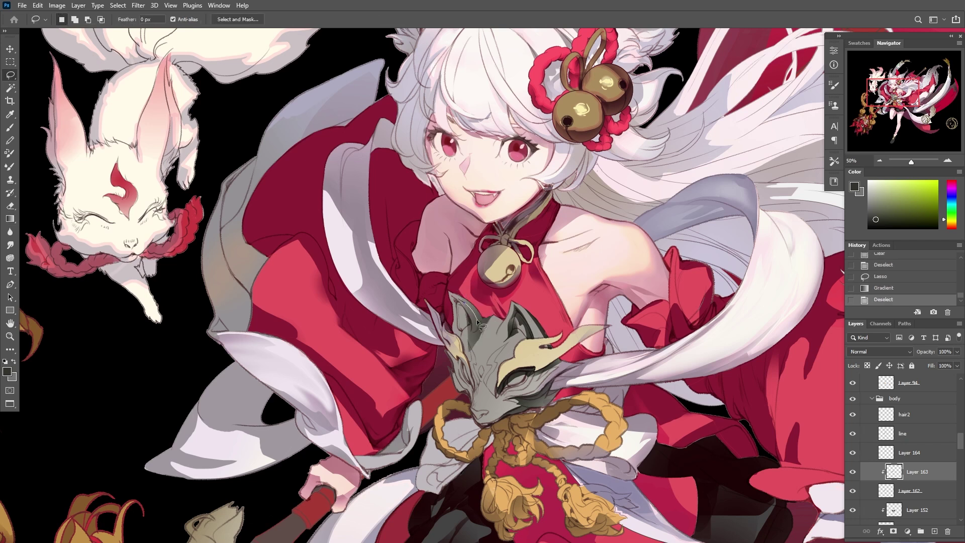
{"action": "key", "text": "Delete"}
{"action": "key", "text": "ctrl+d"}
{"action": "mouse_move", "coordinate": [478, 342]}
{"action": "left_mouse_down"}
{"action": "mouse_move", "coordinate": [462, 299]}
{"action": "mouse_move", "coordinate": [473, 335]}
{"action": "mouse_move", "coordinate": [460, 320]}
{"action": "mouse_move", "coordinate": [469, 306]}
{"action": "mouse_move", "coordinate": [449, 289]}
{"action": "mouse_move", "coordinate": [454, 308]}
{"action": "left_mouse_up"}
{"action": "key", "text": "g"}
{"action": "key", "text": "l"}
{"action": "key", "text": "g"}
{"action": "left_click_drag", "start_coordinate": [445, 342], "coordinate": [459, 297]}
{"action": "key", "text": "l"}
{"action": "key", "text": "ctrl+d"}
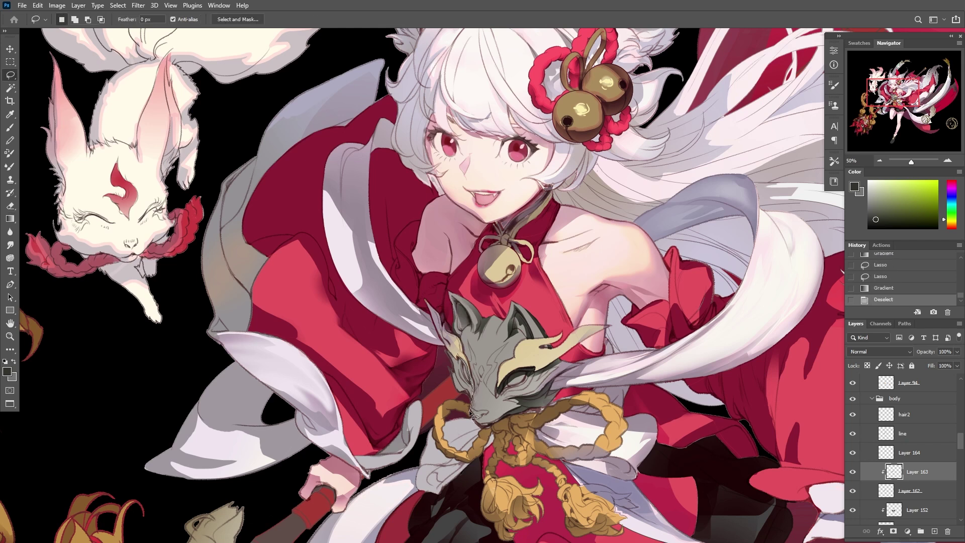
Darken the left side of the mask's face and its forehead with layered dark gradients
{"action": "left_click_drag", "start_coordinate": [472, 415], "coordinate": [475, 387]}
{"action": "key", "text": "g"}
{"action": "left_click_drag", "start_coordinate": [478, 352], "coordinate": [458, 402]}
{"action": "left_click_drag", "start_coordinate": [478, 352], "coordinate": [460, 397]}
{"action": "left_click_drag", "start_coordinate": [480, 347], "coordinate": [462, 393]}
{"action": "key", "text": "l"}
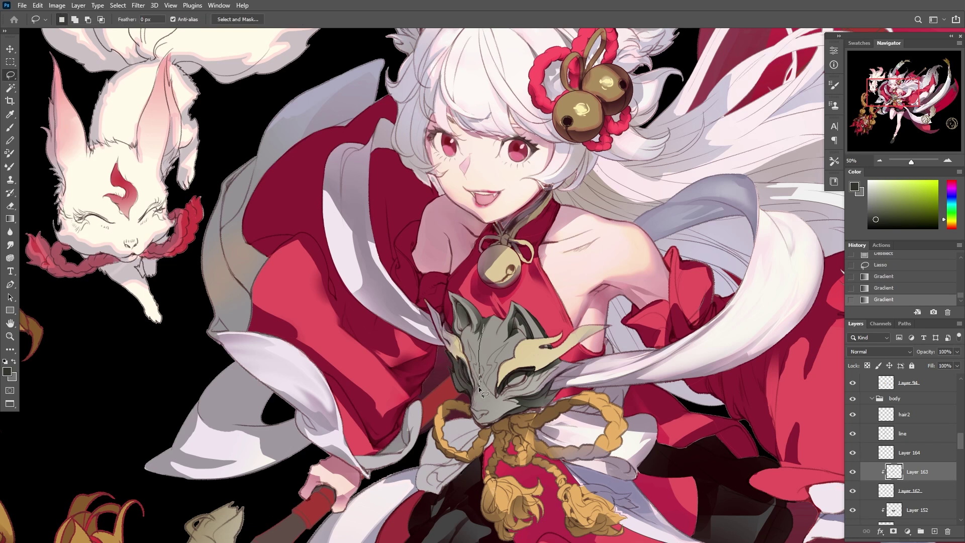
{"action": "key", "text": "g"}
{"action": "mouse_move", "coordinate": [480, 347]}
{"action": "left_mouse_down"}
{"action": "mouse_move", "coordinate": [463, 397]}
{"action": "mouse_move", "coordinate": [523, 412]}
{"action": "mouse_move", "coordinate": [482, 418]}
{"action": "mouse_move", "coordinate": [504, 336]}
{"action": "mouse_move", "coordinate": [495, 322]}
{"action": "left_mouse_up"}
{"action": "key", "text": "l"}
{"action": "key", "text": "ctrl+d"}
Build up the shading on the mask's muzzle, nose bridge and right cheek using gradients in sampled light and dark greys
{"action": "key", "text": "g"}
{"action": "key", "text": "l"}
{"action": "key", "text": "ctrl+d"}
{"action": "key", "text": "g"}
{"action": "mouse_move", "coordinate": [497, 418]}
{"action": "left_mouse_down"}
{"action": "mouse_move", "coordinate": [487, 375]}
{"action": "mouse_move", "coordinate": [521, 399]}
{"action": "left_mouse_up"}
{"action": "left_click", "coordinate": [517, 376], "text": "alt"}
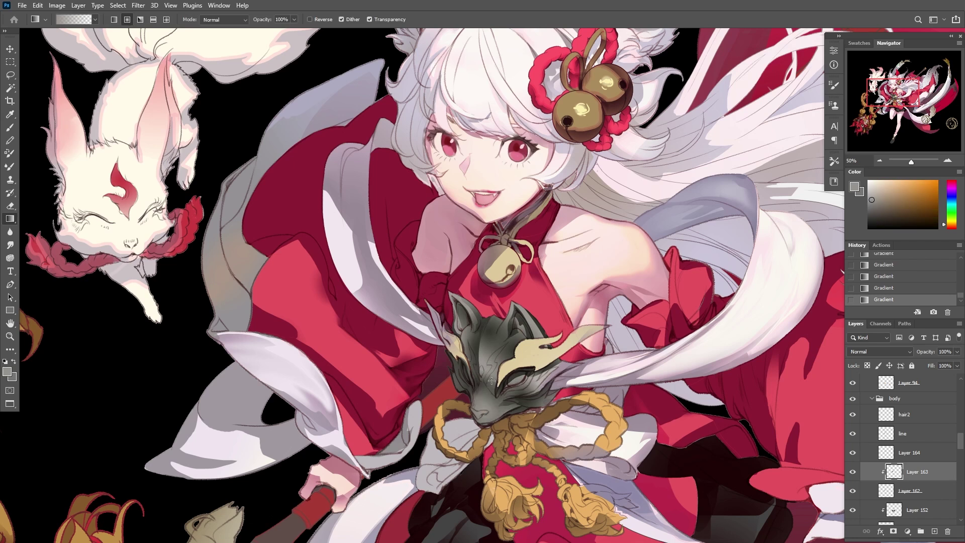
{"action": "left_click", "coordinate": [505, 408], "text": "alt"}
{"action": "left_click", "coordinate": [488, 398], "text": "alt"}
{"action": "left_click_drag", "start_coordinate": [488, 398], "coordinate": [496, 348]}
{"action": "left_click_drag", "start_coordinate": [522, 399], "coordinate": [522, 398]}
{"action": "left_click", "coordinate": [523, 398], "text": "alt"}
{"action": "left_click_drag", "start_coordinate": [578, 361], "coordinate": [539, 402]}
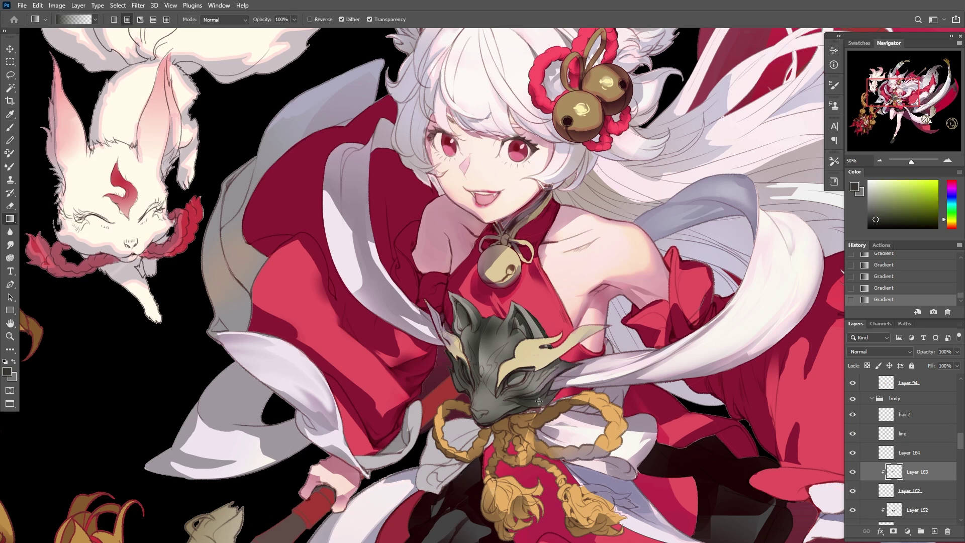
Refine the dark gradient shading around the mask's two ears using small lasso selections
{"action": "key", "text": "l"}
{"action": "left_click_drag", "start_coordinate": [523, 319], "coordinate": [519, 341]}
{"action": "key", "text": "ctrl+d"}
{"action": "key", "text": "l"}
{"action": "left_click_drag", "start_coordinate": [468, 321], "coordinate": [468, 313]}
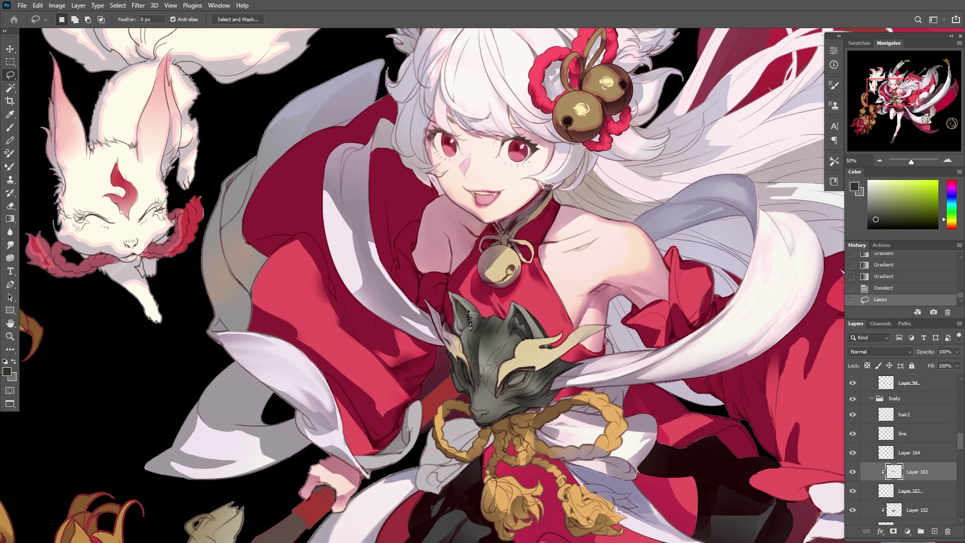
{"action": "key", "text": "ctrl+z"}
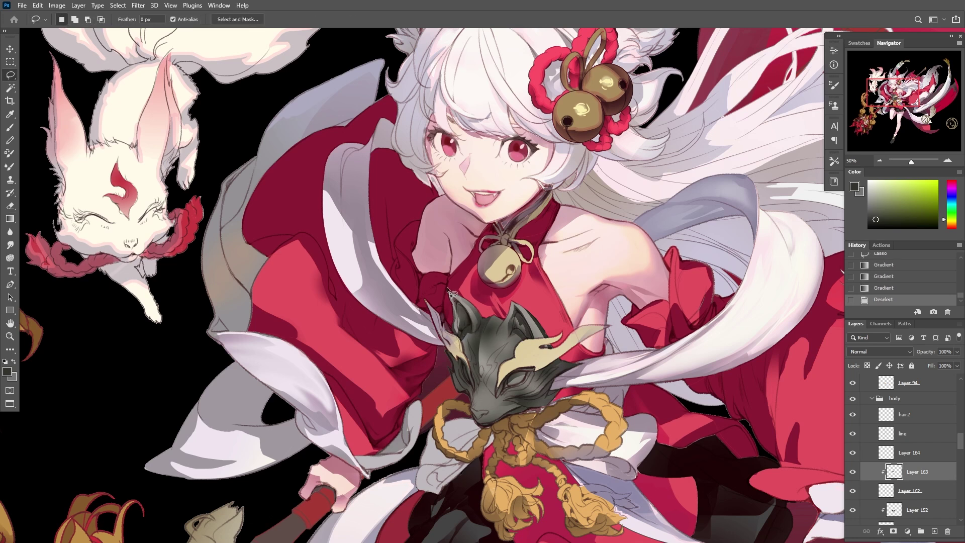
{"action": "left_click_drag", "start_coordinate": [451, 291], "coordinate": [458, 322]}
{"action": "key", "text": "ctrl+z"}
Choose a muted teal as the foreground colour and compare the mask with its shading layer hidden and shown
{"action": "key", "text": "i"}
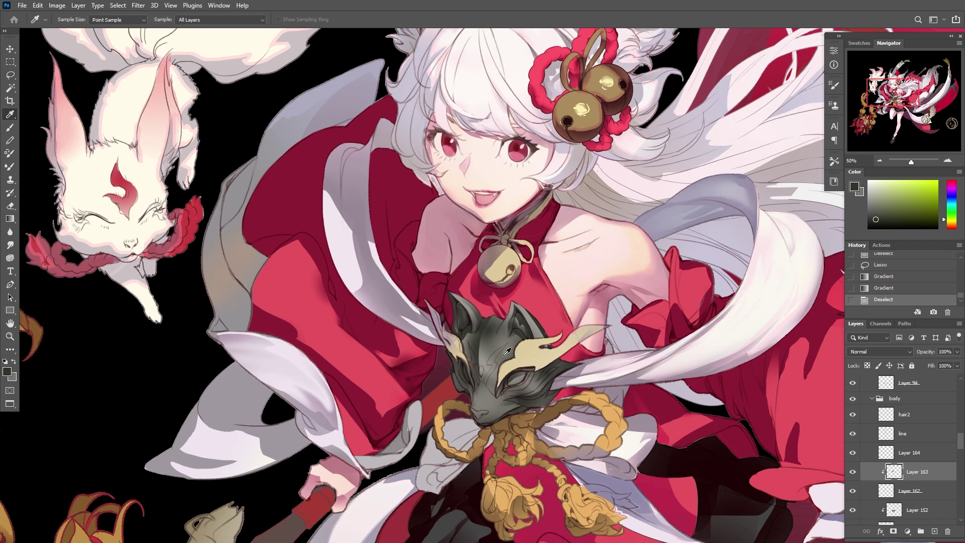
{"action": "left_click", "coordinate": [500, 328]}
{"action": "key", "text": "l"}
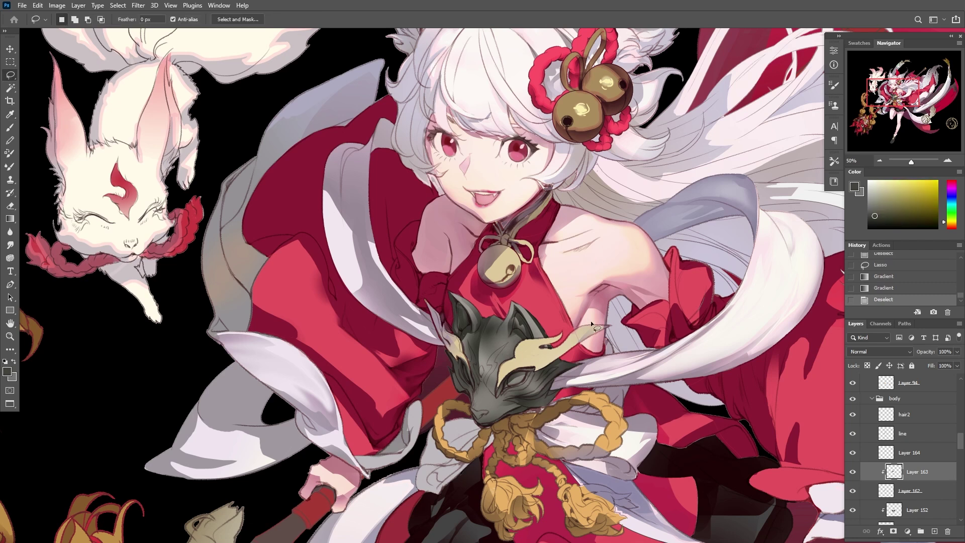
{"action": "left_click_drag", "start_coordinate": [948, 221], "coordinate": [948, 205]}
{"action": "left_click", "coordinate": [885, 206]}
{"action": "mouse_move", "coordinate": [529, 337]}
{"action": "left_mouse_down"}
{"action": "mouse_move", "coordinate": [521, 312]}
{"action": "mouse_move", "coordinate": [532, 338]}
{"action": "left_mouse_up"}
{"action": "key", "text": "ctrl+d"}
{"action": "left_click", "coordinate": [852, 471]}
{"action": "left_click", "coordinate": [853, 472]}
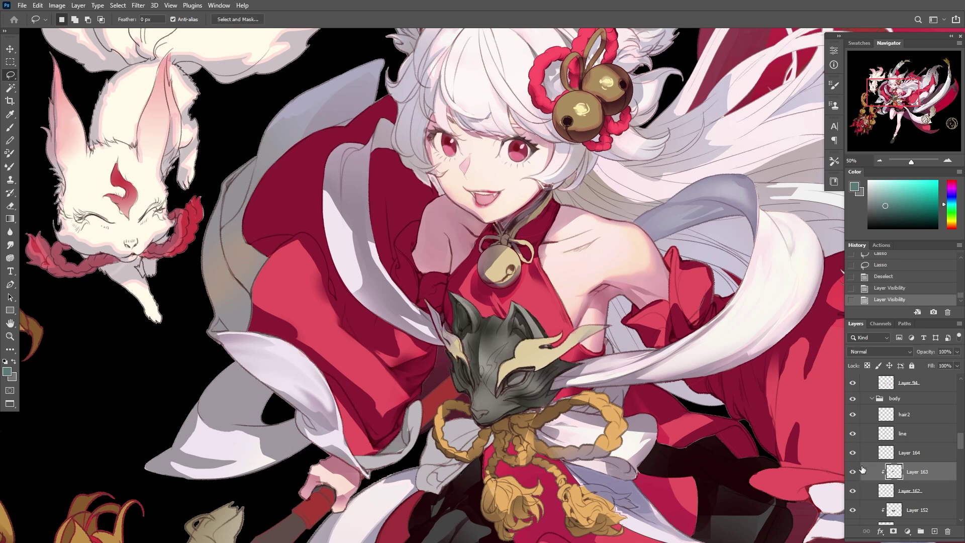
Tint the insides of the mask's ears and its right eye with muted teal gradients
{"action": "mouse_move", "coordinate": [518, 309]}
{"action": "left_mouse_down"}
{"action": "mouse_move", "coordinate": [533, 344]}
{"action": "mouse_move", "coordinate": [518, 310]}
{"action": "left_mouse_up"}
{"action": "key", "text": "g"}
{"action": "key", "text": "l"}
{"action": "key", "text": "ctrl+d"}
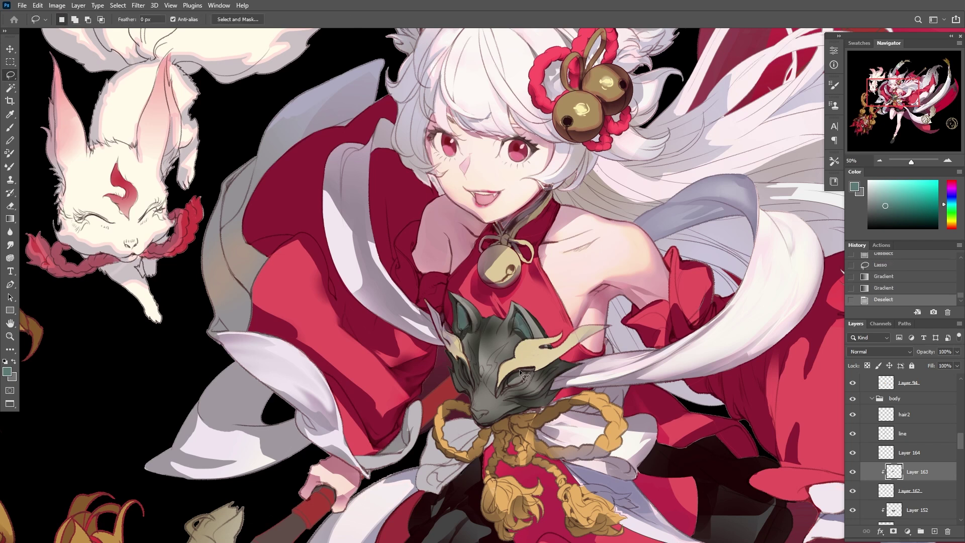
{"action": "left_click_drag", "start_coordinate": [527, 385], "coordinate": [500, 395]}
{"action": "key", "text": "g"}
{"action": "left_click_drag", "start_coordinate": [536, 358], "coordinate": [523, 387]}
{"action": "key", "text": "l"}
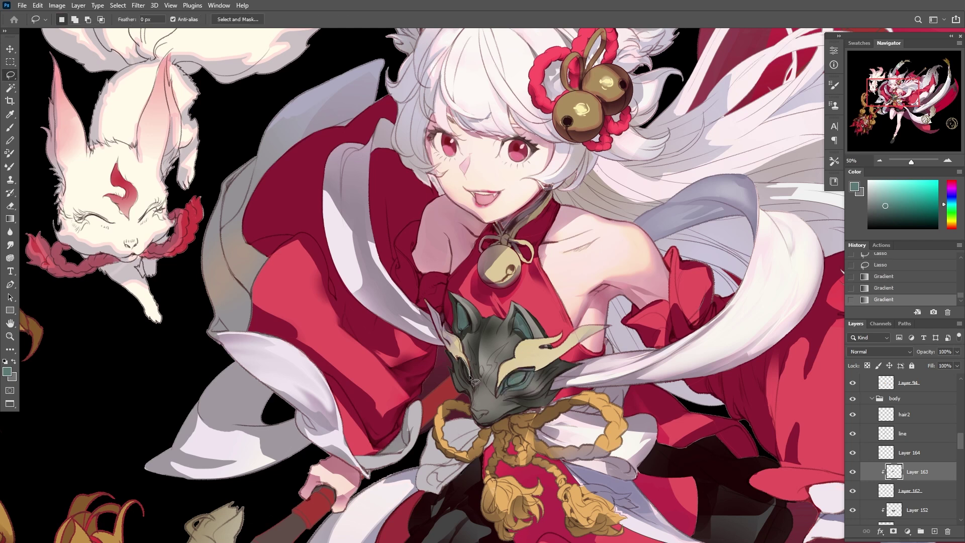
Add teal gradients to the mask's left eye area and forehead, and tone down the right eye with a sampled dark grey
{"action": "mouse_move", "coordinate": [458, 355]}
{"action": "left_mouse_down"}
{"action": "mouse_move", "coordinate": [472, 366]}
{"action": "mouse_move", "coordinate": [471, 347]}
{"action": "left_mouse_up"}
{"action": "key", "text": "ctrl+d"}
{"action": "key", "text": "g"}
{"action": "mouse_move", "coordinate": [475, 347]}
{"action": "left_mouse_down"}
{"action": "mouse_move", "coordinate": [473, 379]}
{"action": "mouse_move", "coordinate": [512, 386]}
{"action": "left_mouse_up"}
{"action": "left_click", "coordinate": [507, 378], "text": "alt"}
{"action": "key", "text": "l"}
{"action": "key", "text": "ctrl+d"}
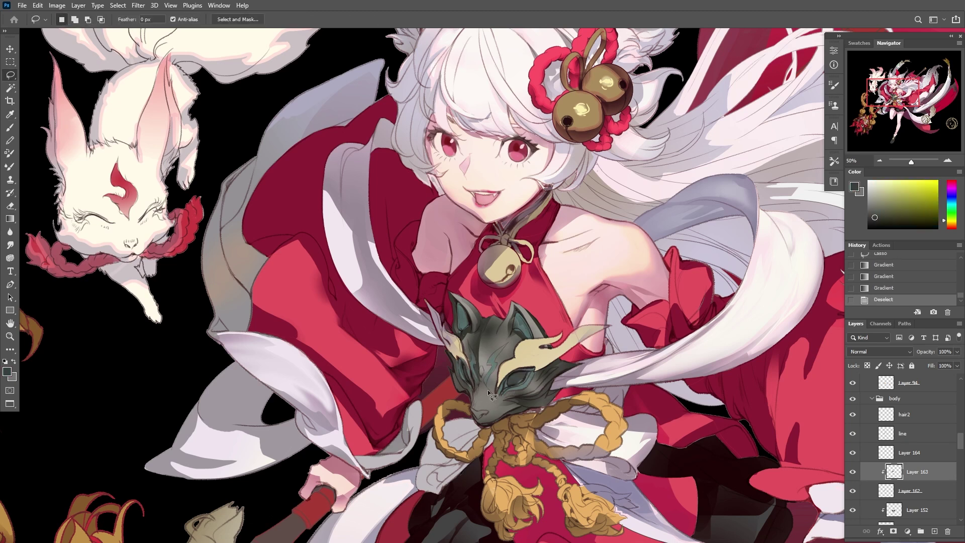
Sample the teal around the mask's eye and add teal gradients to its right cheek, muzzle and nose
{"action": "key", "text": "i"}
{"action": "left_click", "coordinate": [526, 381]}
{"action": "key", "text": "l"}
{"action": "mouse_move", "coordinate": [546, 384]}
{"action": "left_mouse_down"}
{"action": "mouse_move", "coordinate": [550, 361]}
{"action": "mouse_move", "coordinate": [538, 377]}
{"action": "mouse_move", "coordinate": [555, 367]}
{"action": "mouse_move", "coordinate": [522, 395]}
{"action": "mouse_move", "coordinate": [585, 353]}
{"action": "mouse_move", "coordinate": [565, 346]}
{"action": "mouse_move", "coordinate": [550, 376]}
{"action": "mouse_move", "coordinate": [560, 355]}
{"action": "left_mouse_up"}
{"action": "key", "text": "g"}
{"action": "left_click_drag", "start_coordinate": [541, 375], "coordinate": [562, 353]}
{"action": "key", "text": "ctrl+d"}
{"action": "key", "text": "l"}
{"action": "key", "text": "ctrl+z"}
{"action": "key", "text": "g"}
{"action": "left_click_drag", "start_coordinate": [514, 408], "coordinate": [513, 411]}
{"action": "key", "text": "ctrl+d"}
{"action": "key", "text": "l"}
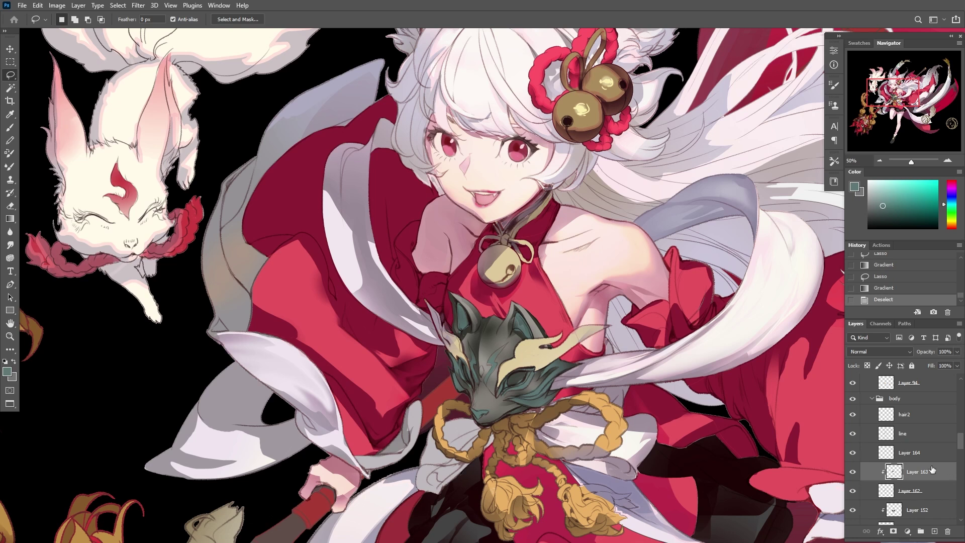
Add a new layer clipped to Layer 164, fill it with the markings' sampled cream colour, and set its blending to Multiply
{"action": "left_click", "coordinate": [930, 454]}
{"action": "left_click", "coordinate": [934, 531]}
{"action": "left_click", "coordinate": [923, 459], "text": "alt"}
{"action": "key", "text": "g"}
{"action": "left_click", "coordinate": [541, 361], "text": "alt"}
{"action": "key", "text": "shift+g"}
{"action": "left_click", "coordinate": [535, 325]}
{"action": "left_click", "coordinate": [879, 352]}
{"action": "left_click", "coordinate": [875, 370]}
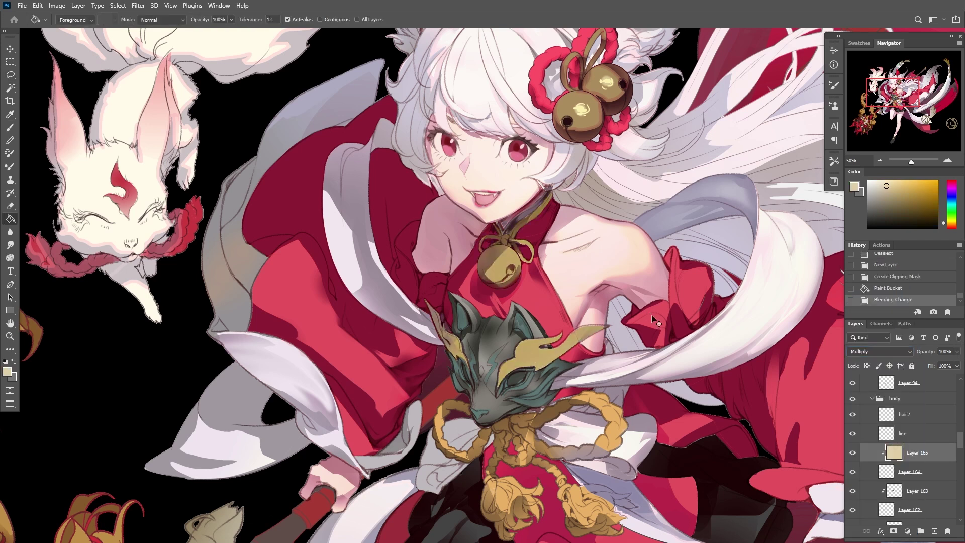
Darken the cream Multiply fill on Layer 165 with Hue/Saturation and merge it down into Layer 164
{"action": "key", "text": "ctrl+u"}
{"action": "left_click_drag", "start_coordinate": [236, 174], "coordinate": [250, 173]}
{"action": "left_click", "coordinate": [313, 101]}
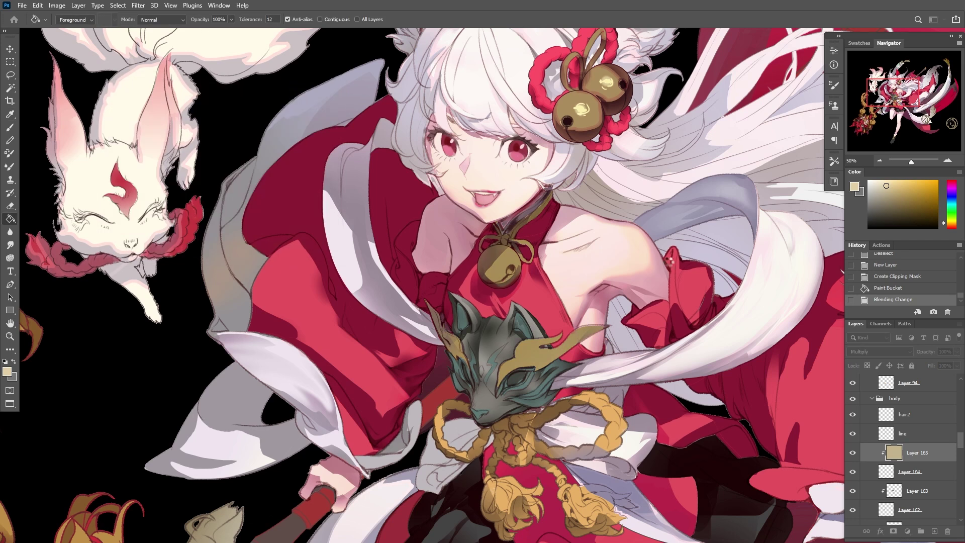
{"action": "key", "text": "ctrl+e"}
Add an empty layer above Layer 164, duplicate Layer 164's content in place, and clip both layers to it
{"action": "left_click", "coordinate": [934, 532]}
{"action": "left_click", "coordinate": [910, 472]}
{"action": "key", "text": "ctrl+a"}
{"action": "key", "text": "ctrl+shift+v"}
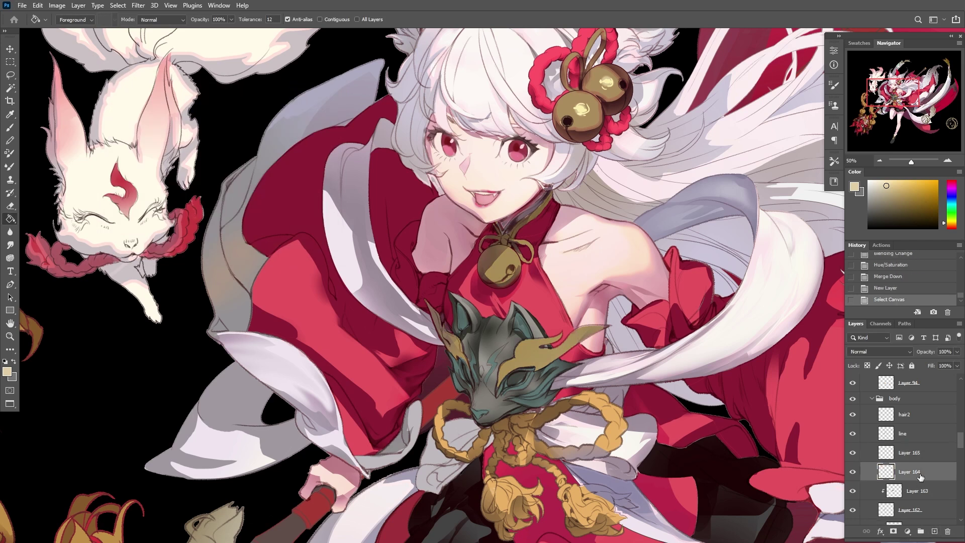
{"action": "left_click", "coordinate": [922, 462], "text": "alt"}
{"action": "left_click", "coordinate": [928, 477], "text": "alt"}
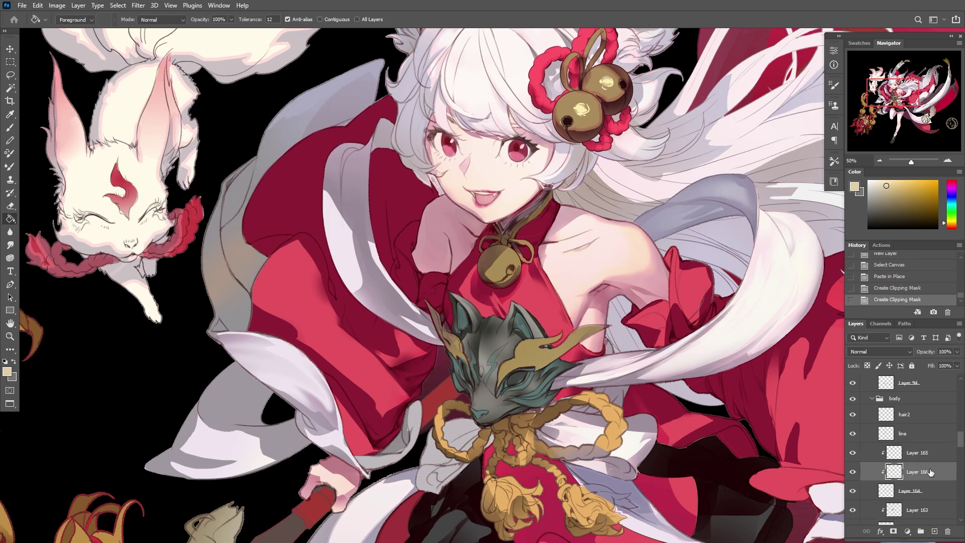
Paint soft Color Dodge highlights on the fox mask's gold markings and the neck bell
{"action": "key", "text": "b"}
{"action": "left_click", "coordinate": [149, 20]}
{"action": "left_click", "coordinate": [138, 121]}
{"action": "left_click", "coordinate": [551, 342]}
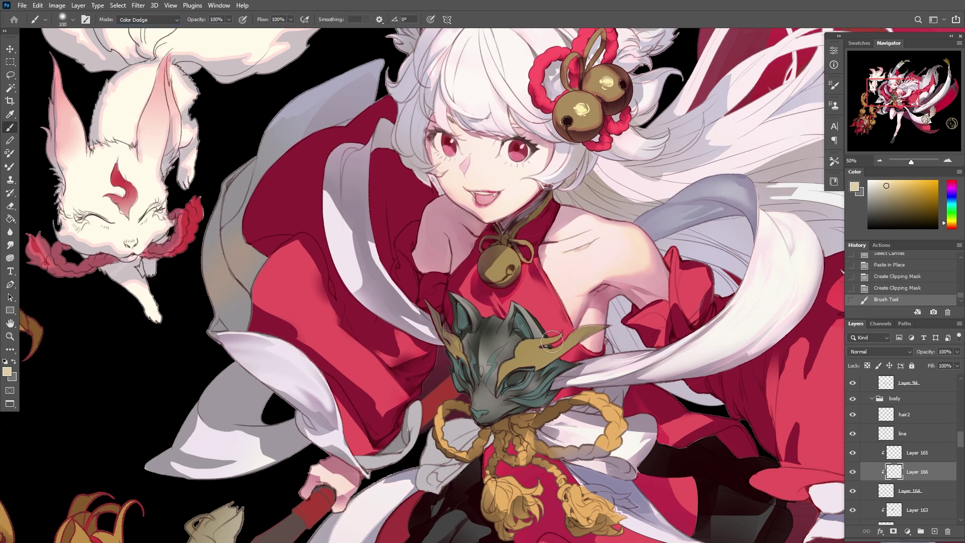
{"action": "key", "text": "bracketright"}
{"action": "key", "text": "bracketright"}
{"action": "left_click_drag", "start_coordinate": [551, 344], "coordinate": [549, 354]}
{"action": "left_click_drag", "start_coordinate": [499, 255], "coordinate": [506, 259]}
{"action": "left_click_drag", "start_coordinate": [495, 264], "coordinate": [490, 274]}
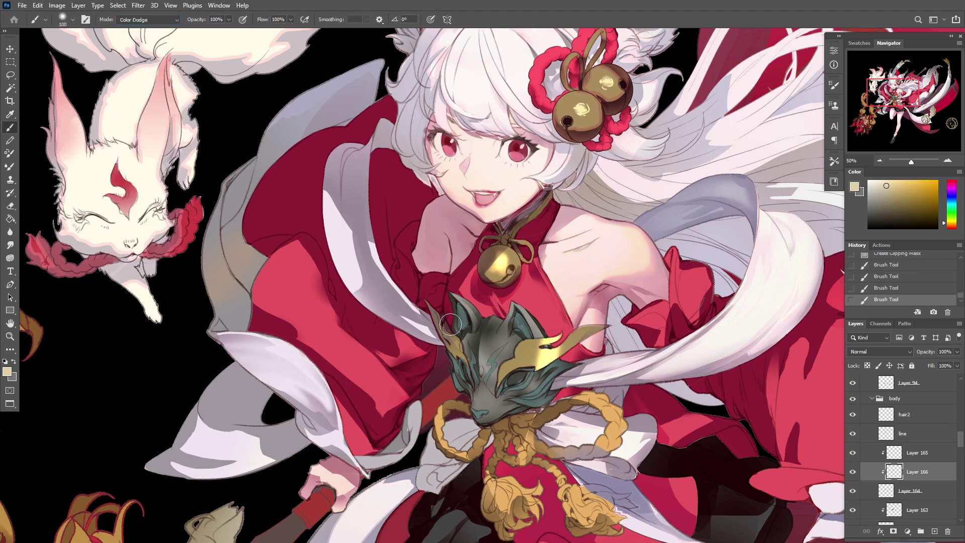
{"action": "left_click_drag", "start_coordinate": [452, 329], "coordinate": [458, 342]}
Sharpen the metallic highlights on the mask's gold markings and the bell's edges with smaller Color Dodge strokes
{"action": "key", "text": "bracketleft"}
{"action": "key", "text": "bracketleft"}
{"action": "key", "text": "bracketleft"}
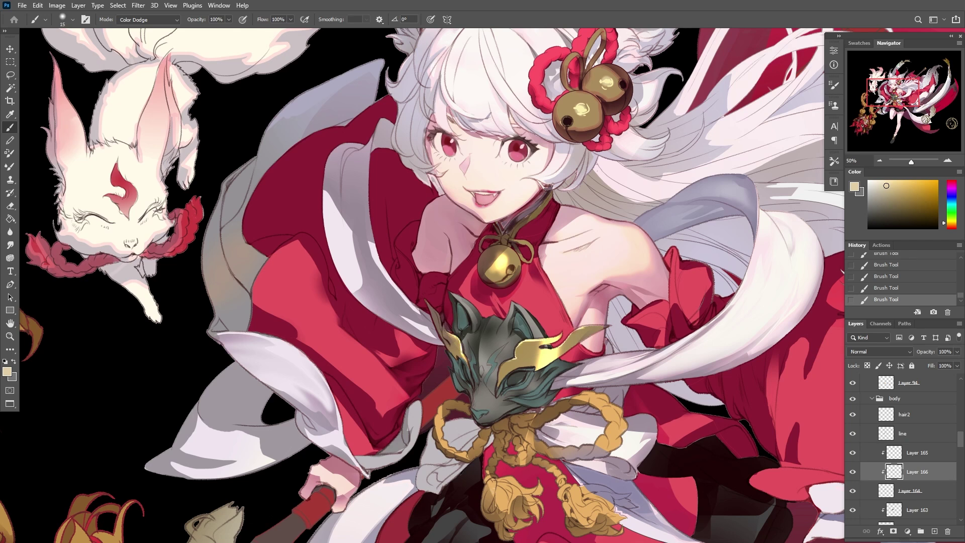
{"action": "key", "text": "bracketleft"}
{"action": "key", "text": "bracketleft"}
{"action": "key", "text": "bracketleft"}
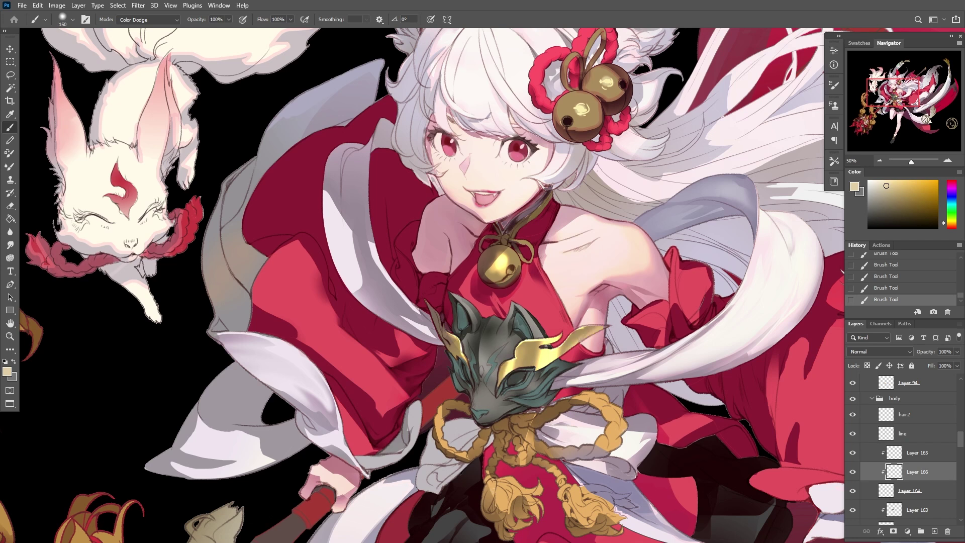
{"action": "key", "text": "bracketleft"}
{"action": "key", "text": "bracketleft"}
{"action": "key", "text": "bracketleft"}
{"action": "key", "text": "bracketleft"}
{"action": "key", "text": "bracketleft"}
{"action": "key", "text": "bracketleft"}
{"action": "key", "text": "bracketleft"}
{"action": "key", "text": "bracketleft"}
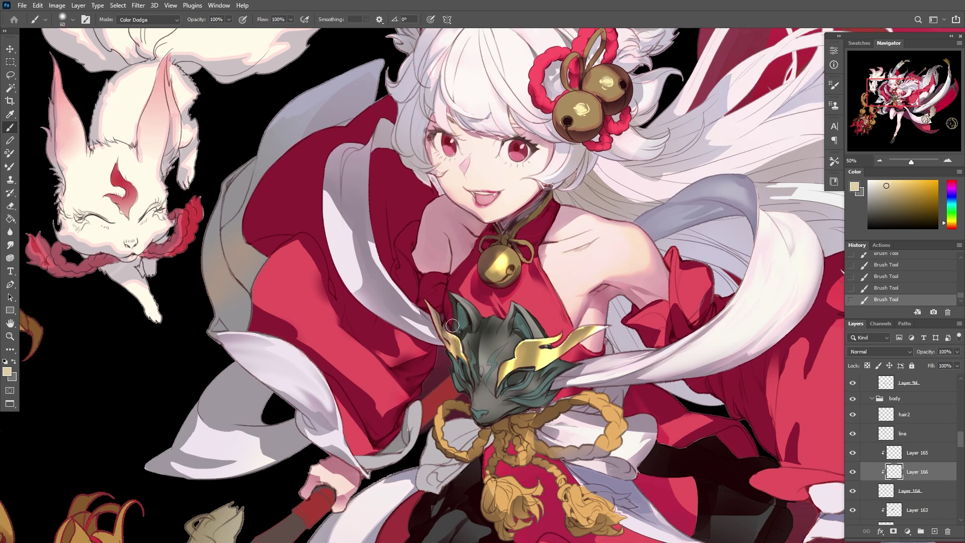
{"action": "mouse_move", "coordinate": [513, 246]}
{"action": "left_mouse_down"}
{"action": "mouse_move", "coordinate": [508, 287]}
{"action": "mouse_move", "coordinate": [491, 288]}
{"action": "left_mouse_up"}
{"action": "left_click_drag", "start_coordinate": [481, 251], "coordinate": [483, 274]}
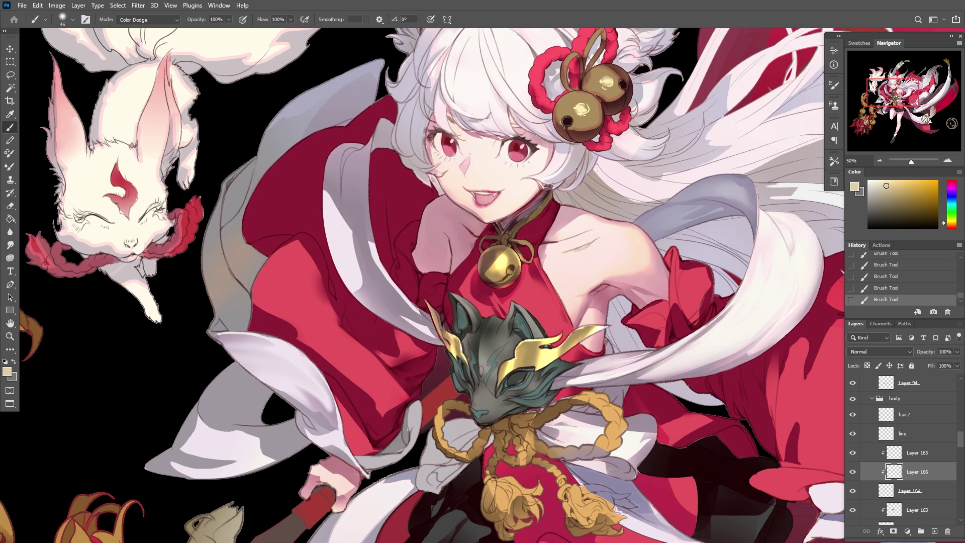
Save the document, lower the highlight layer's opacity to 80%, and merge it down into Layer 164
{"action": "key", "text": "ctrl+s"}
{"action": "key", "text": "ctrl+minus"}
{"action": "key", "text": "ctrl+minus"}
{"action": "key", "text": "ctrl+minus"}
{"action": "key", "text": "ctrl+minus"}
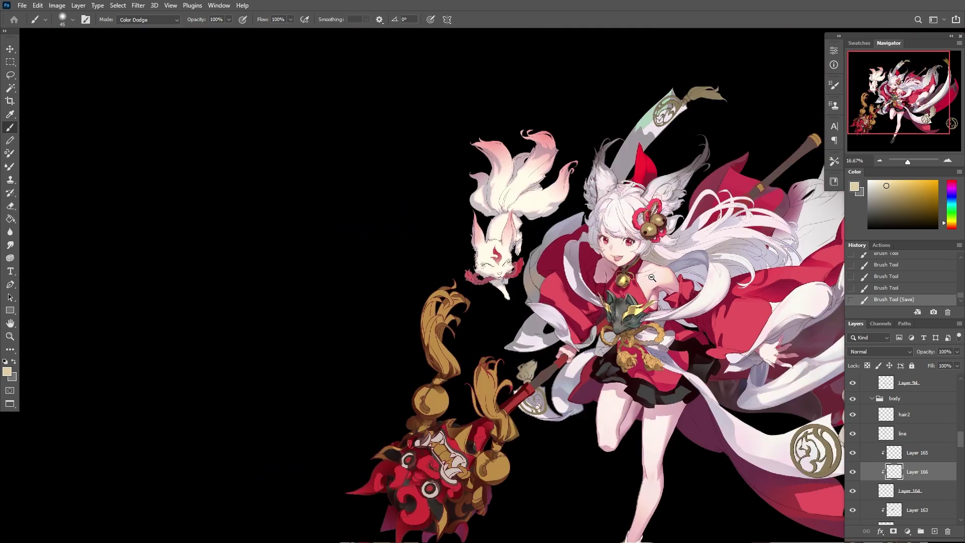
{"action": "left_click", "coordinate": [853, 472]}
{"action": "left_click", "coordinate": [853, 473]}
{"action": "left_click", "coordinate": [957, 352]}
{"action": "left_click_drag", "start_coordinate": [957, 363], "coordinate": [948, 365]}
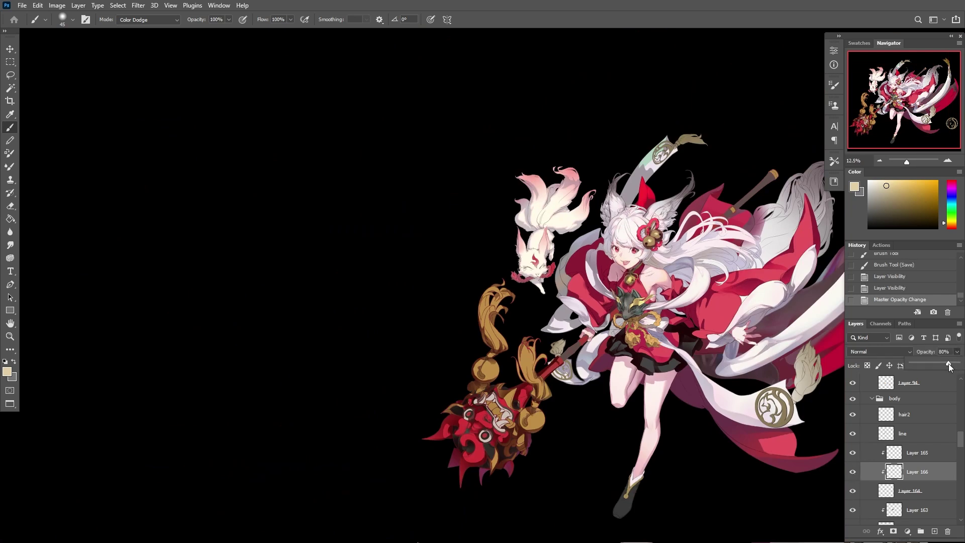
{"action": "key", "text": "ctrl+e"}
Select part of the mask's smaller gold marking and touch it up with a sampled dark gold in Normal brush mode
{"action": "scroll", "coordinate": [431, 280], "scroll_direction": "up", "scroll_amount": 3}
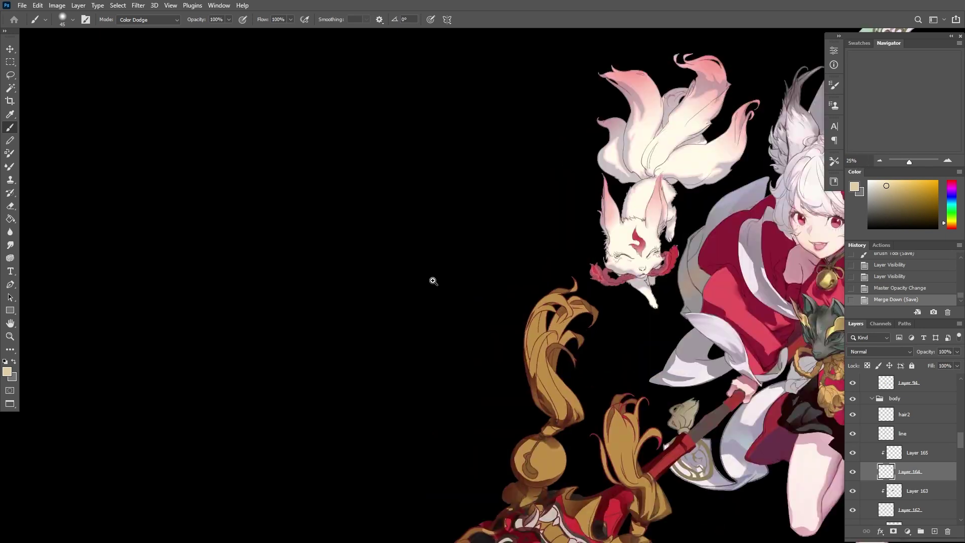
{"action": "scroll", "coordinate": [500, 283], "scroll_direction": "up", "scroll_amount": 2}
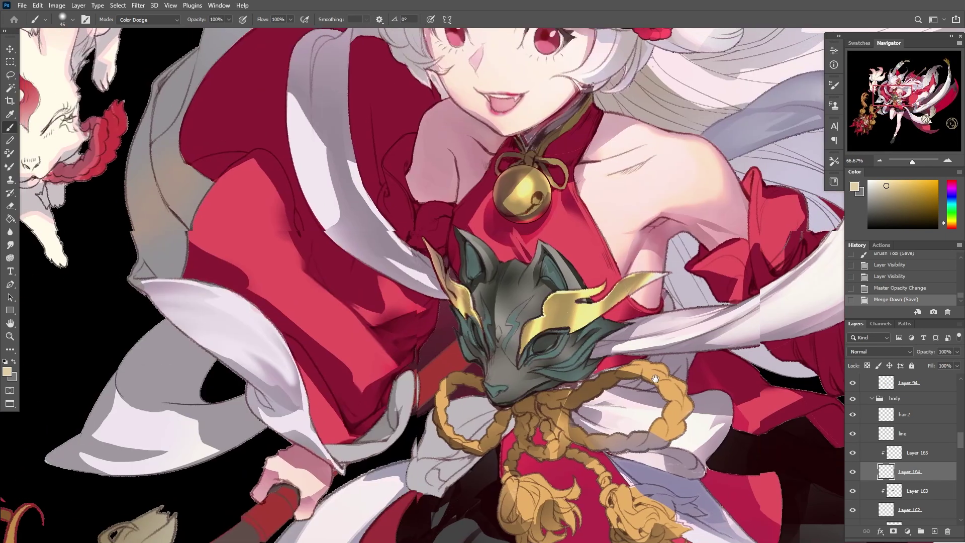
{"action": "key", "text": "i"}
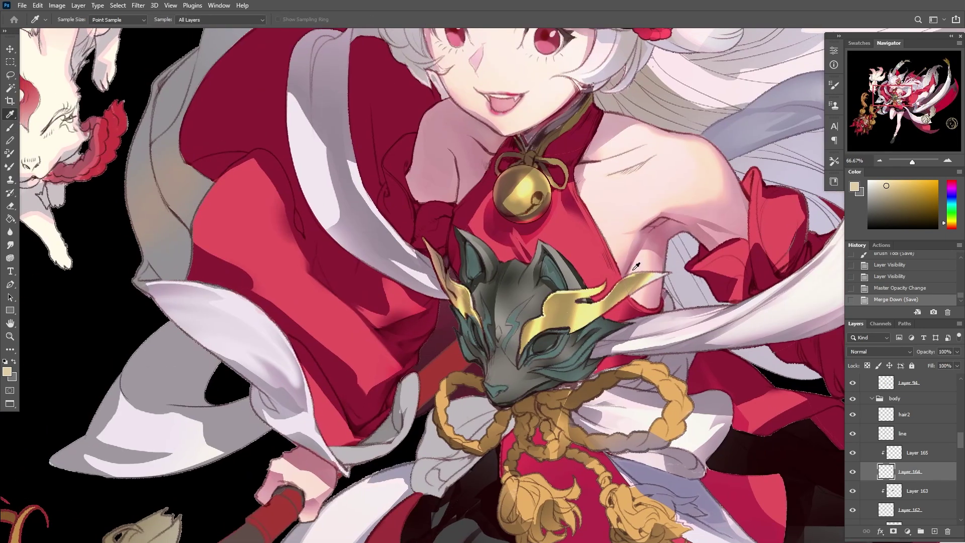
{"action": "key", "text": "l"}
{"action": "mouse_move", "coordinate": [454, 284]}
{"action": "left_mouse_down"}
{"action": "mouse_move", "coordinate": [471, 318]}
{"action": "mouse_move", "coordinate": [464, 283]}
{"action": "mouse_move", "coordinate": [473, 296]}
{"action": "mouse_move", "coordinate": [446, 259]}
{"action": "mouse_move", "coordinate": [477, 313]}
{"action": "left_mouse_up"}
{"action": "key", "text": "b"}
{"action": "left_click", "coordinate": [148, 19]}
{"action": "left_click", "coordinate": [149, 36]}
{"action": "key", "text": "l"}
{"action": "key", "text": "ctrl+d"}
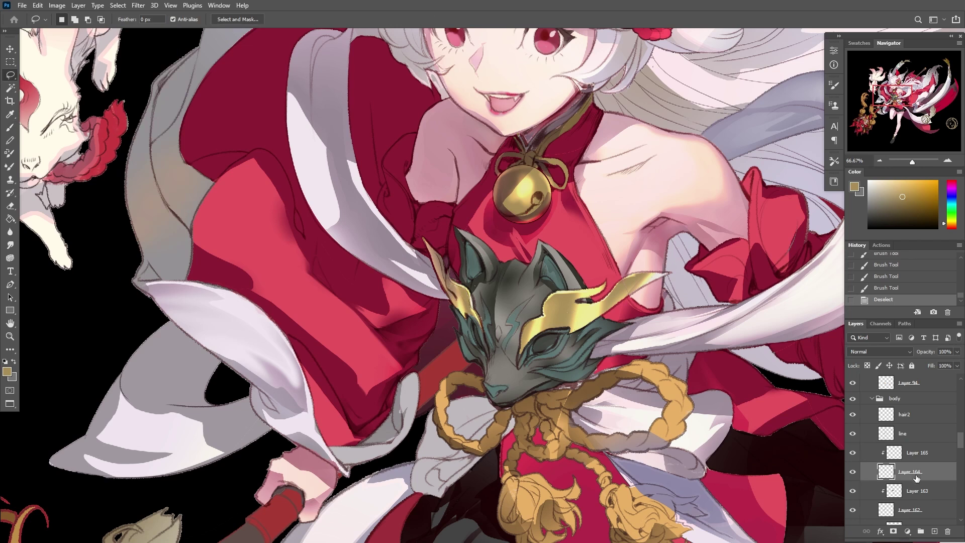
Merge the clipped Layer 163 into the mask's base Layer 162 and duplicate the merged layer in place
{"action": "left_click", "coordinate": [915, 491]}
{"action": "left_click", "coordinate": [853, 491]}
{"action": "left_click", "coordinate": [852, 491]}
{"action": "key", "text": "ctrl+e"}
{"action": "key", "text": "ctrl+a"}
{"action": "key", "text": "ctrl+c"}
{"action": "key", "text": "ctrl+shift+v"}
Apply a wavy multi-point Curves adjustment to the mask copy for a metallic, high-contrast look
{"action": "key", "text": "ctrl+m"}
{"action": "left_click_drag", "start_coordinate": [169, 273], "coordinate": [126, 336]}
{"action": "left_click_drag", "start_coordinate": [158, 290], "coordinate": [155, 299]}
{"action": "left_click_drag", "start_coordinate": [163, 260], "coordinate": [140, 283]}
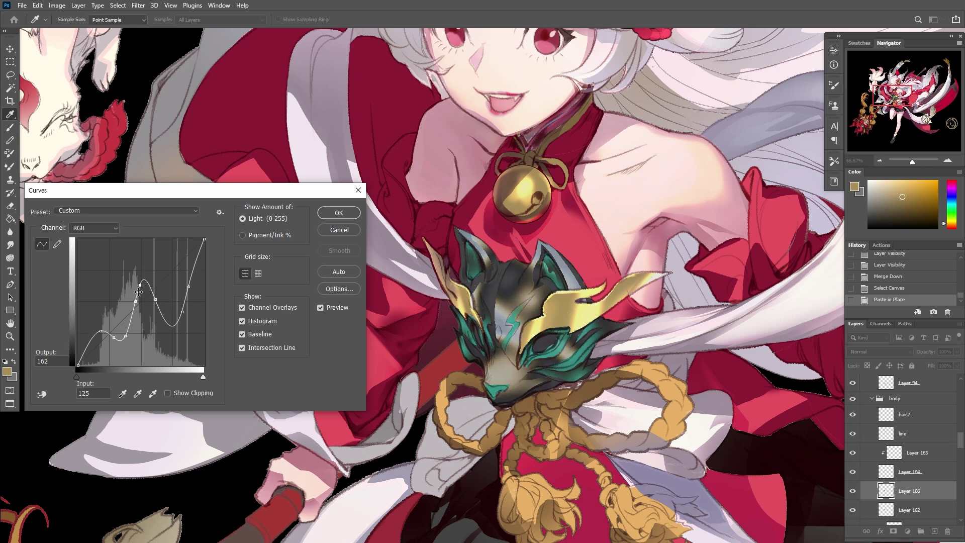
{"action": "key", "text": "Return"}
Adjust the mask copy's highlights and shadows with Color Balance, shifting the dark areas toward purple
{"action": "key", "text": "ctrl+b"}
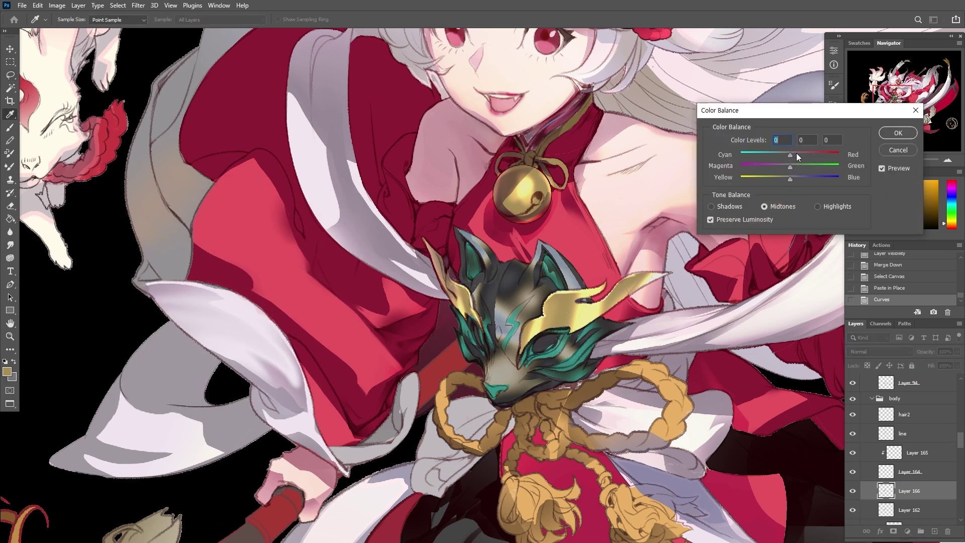
{"action": "left_click", "coordinate": [829, 207]}
{"action": "left_click_drag", "start_coordinate": [790, 178], "coordinate": [786, 178]}
{"action": "left_click", "coordinate": [796, 177]}
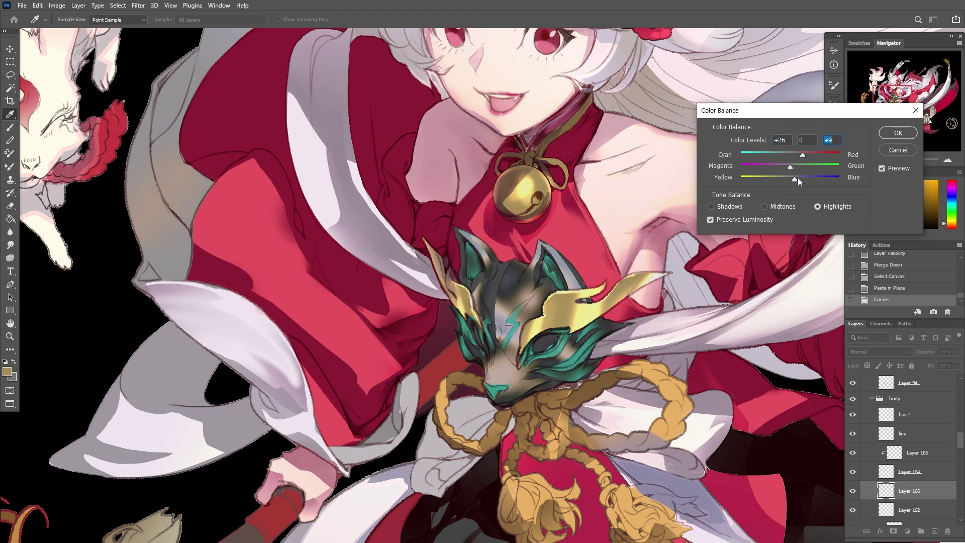
{"action": "left_click", "coordinate": [822, 155]}
{"action": "left_click", "coordinate": [831, 156]}
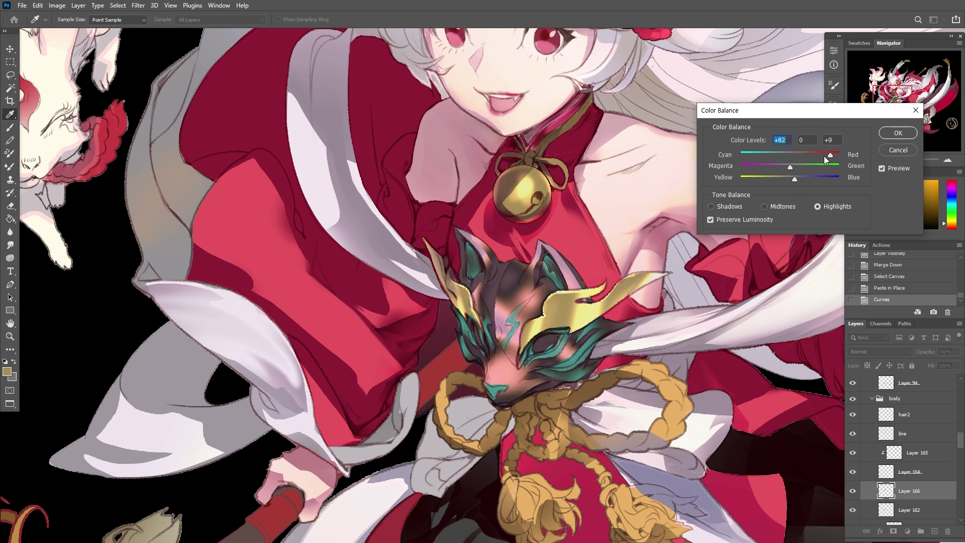
{"action": "left_click_drag", "start_coordinate": [811, 154], "coordinate": [795, 179]}
{"action": "left_click", "coordinate": [808, 167]}
{"action": "left_click", "coordinate": [711, 206]}
{"action": "key", "text": "Return"}
{"action": "key", "text": "l"}
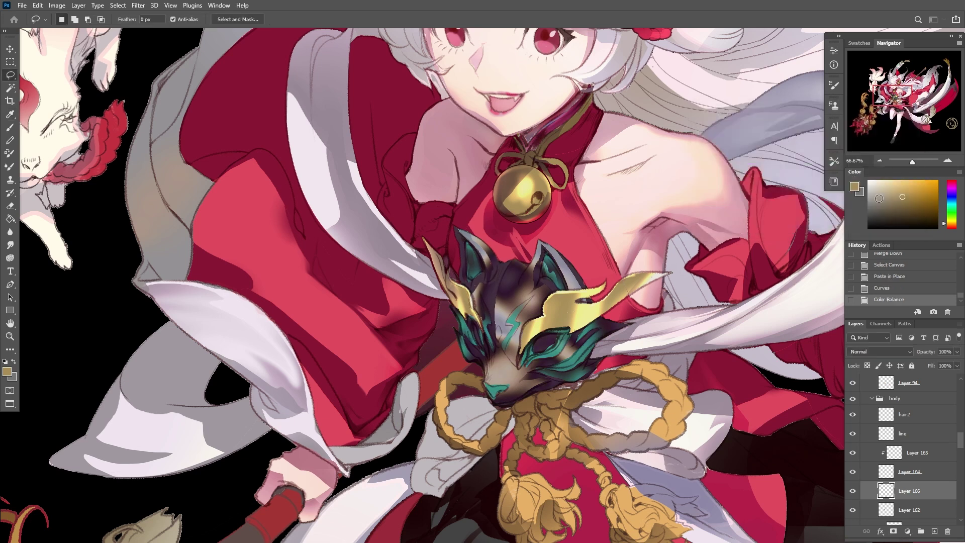
Compare the adjusted mask copy with the original and delete its stray part over the character's collar
{"action": "left_click", "coordinate": [853, 492]}
{"action": "left_click", "coordinate": [853, 492]}
{"action": "left_click", "coordinate": [853, 491]}
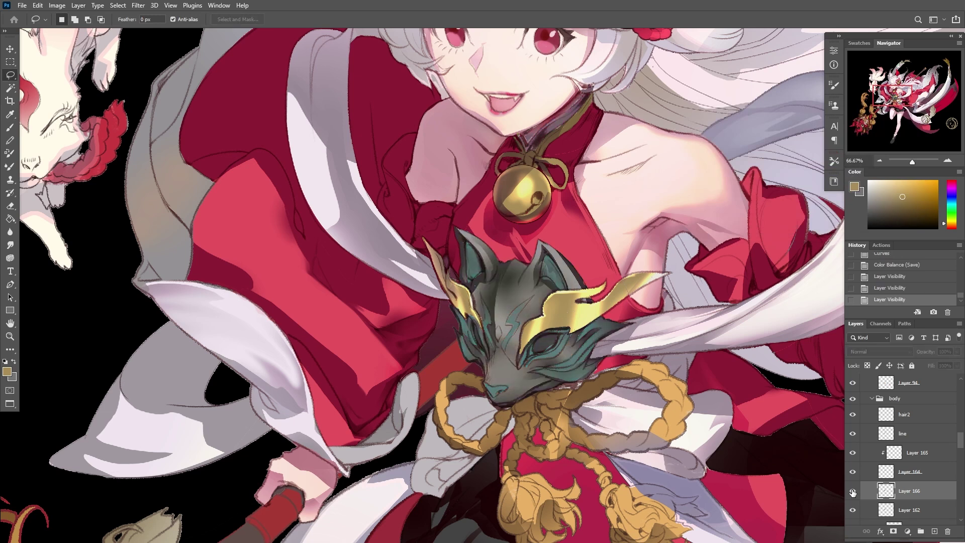
{"action": "left_click", "coordinate": [852, 492]}
{"action": "key", "text": "e"}
{"action": "key", "text": "l"}
{"action": "left_click_drag", "start_coordinate": [453, 53], "coordinate": [418, 70]}
{"action": "key", "text": "Delete"}
{"action": "key", "text": "ctrl+d"}
Lower the adjusted mask copy's opacity to 50%, comparing it against the original mask, and save the document
{"action": "scroll", "coordinate": [855, 443], "scroll_direction": "down", "scroll_amount": 3}
{"action": "left_click", "coordinate": [853, 433]}
{"action": "left_click", "coordinate": [853, 433]}
{"action": "left_click", "coordinate": [957, 351]}
{"action": "left_click_drag", "start_coordinate": [959, 362], "coordinate": [946, 361]}
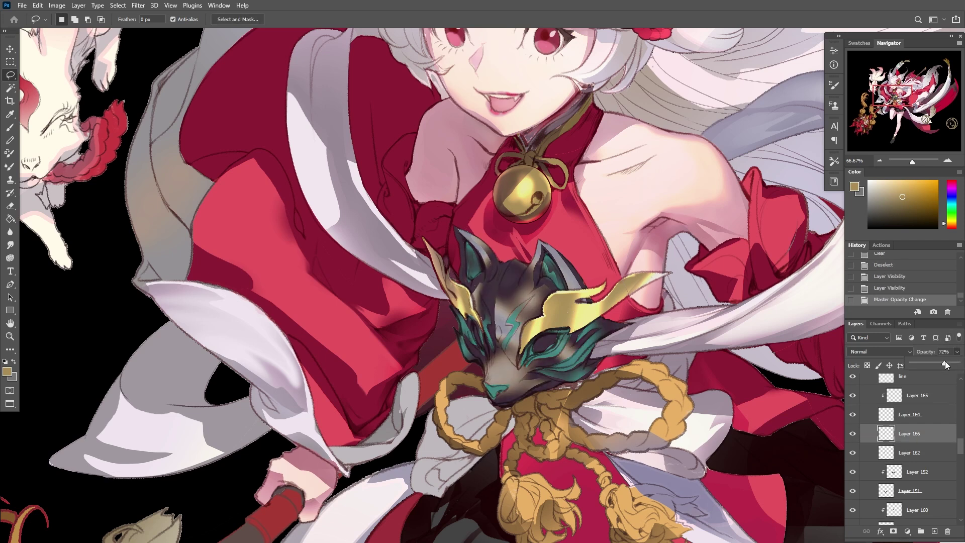
{"action": "left_click", "coordinate": [853, 435]}
{"action": "left_click", "coordinate": [853, 435]}
{"action": "scroll", "coordinate": [622, 365], "scroll_direction": "down", "scroll_amount": 5}
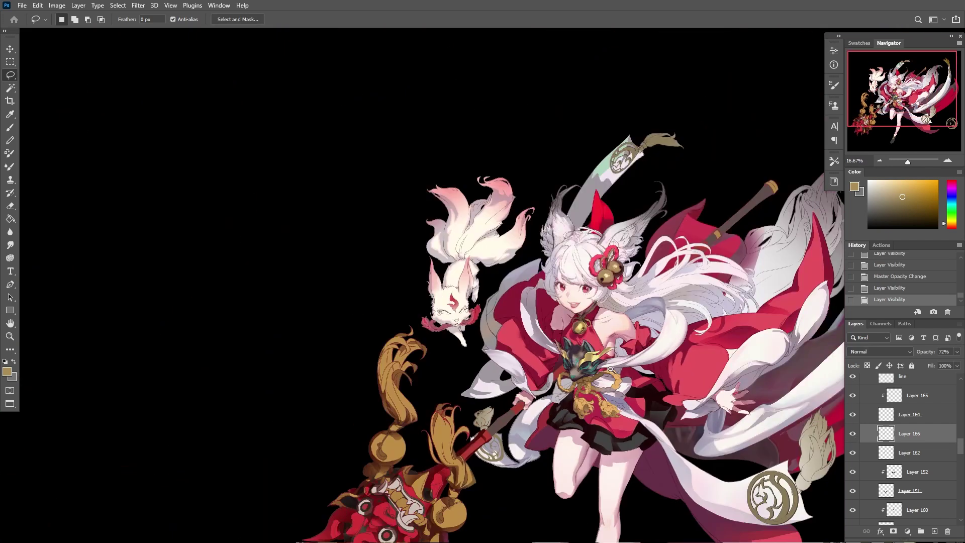
{"action": "scroll", "coordinate": [622, 366], "scroll_direction": "up", "scroll_amount": 2}
{"action": "scroll", "coordinate": [622, 366], "scroll_direction": "up", "scroll_amount": 2}
{"action": "key", "text": "ctrl+s"}
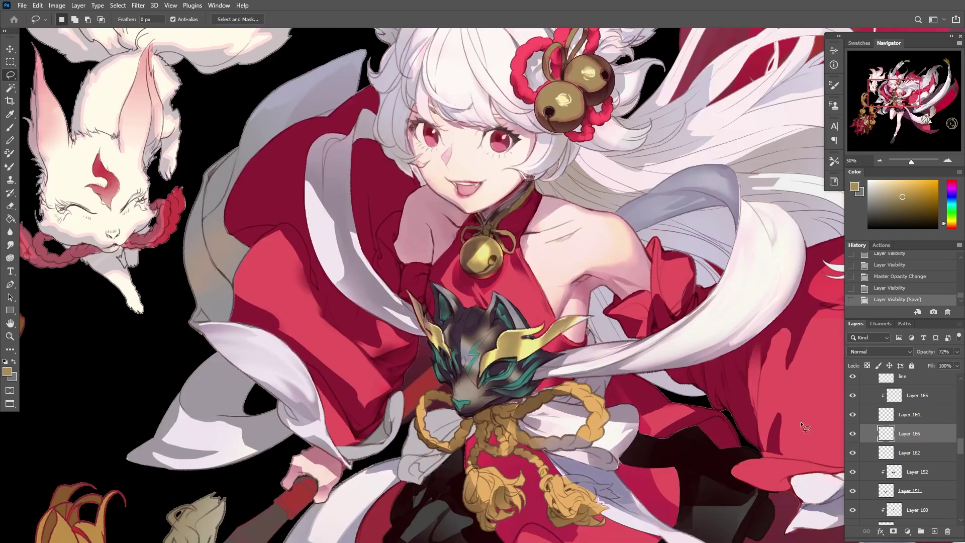
{"action": "key", "text": "5"}
Merge the adjusted copy into Layer 162 and paint the mask's eye opening beneath the larger gold marking with sampled dark tones
{"action": "scroll", "coordinate": [493, 362], "scroll_direction": "up", "scroll_amount": 2}
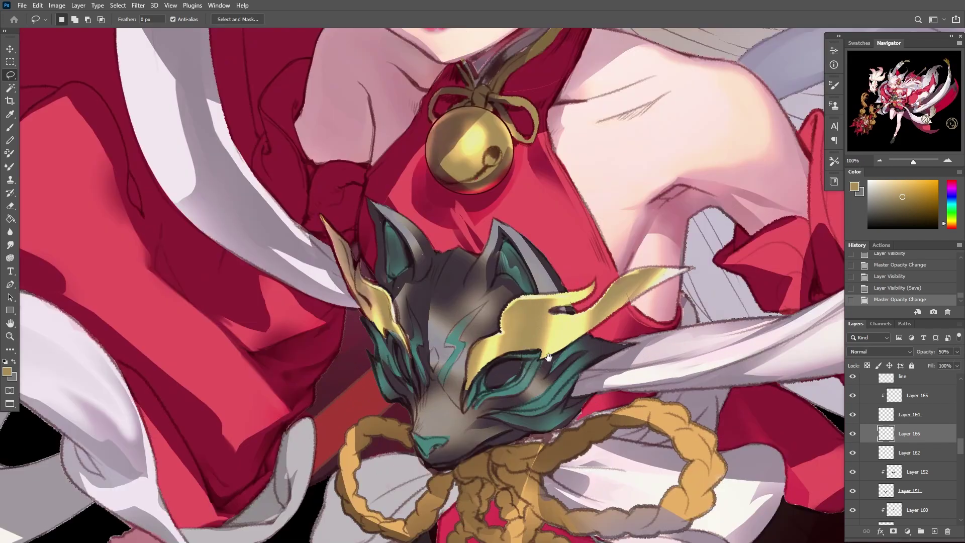
{"action": "key", "text": "i"}
{"action": "left_click", "coordinate": [509, 370], "text": "alt"}
{"action": "mouse_move", "coordinate": [502, 386]}
{"action": "left_mouse_down"}
{"action": "mouse_move", "coordinate": [526, 360]}
{"action": "mouse_move", "coordinate": [514, 373]}
{"action": "left_mouse_up"}
{"action": "key", "text": "b"}
{"action": "key", "text": "ctrl+e"}
{"action": "right_click", "coordinate": [524, 370], "text": "alt"}
{"action": "left_click", "coordinate": [524, 365], "text": "alt"}
{"action": "right_click", "coordinate": [524, 364]}
{"action": "mouse_move", "coordinate": [503, 362]}
{"action": "left_mouse_down"}
{"action": "mouse_move", "coordinate": [480, 314]}
{"action": "mouse_move", "coordinate": [497, 314]}
{"action": "left_mouse_up"}
{"action": "left_click", "coordinate": [493, 317], "text": "alt"}
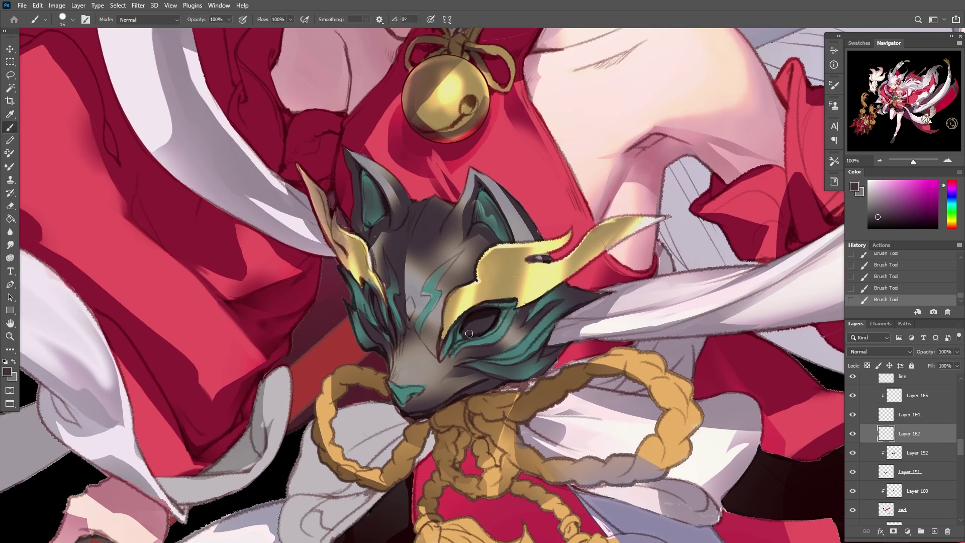
Refine the areas around the mask's eye and upper cheek with small strokes of sampled dark and light greys
{"action": "left_click", "coordinate": [570, 291], "text": "alt"}
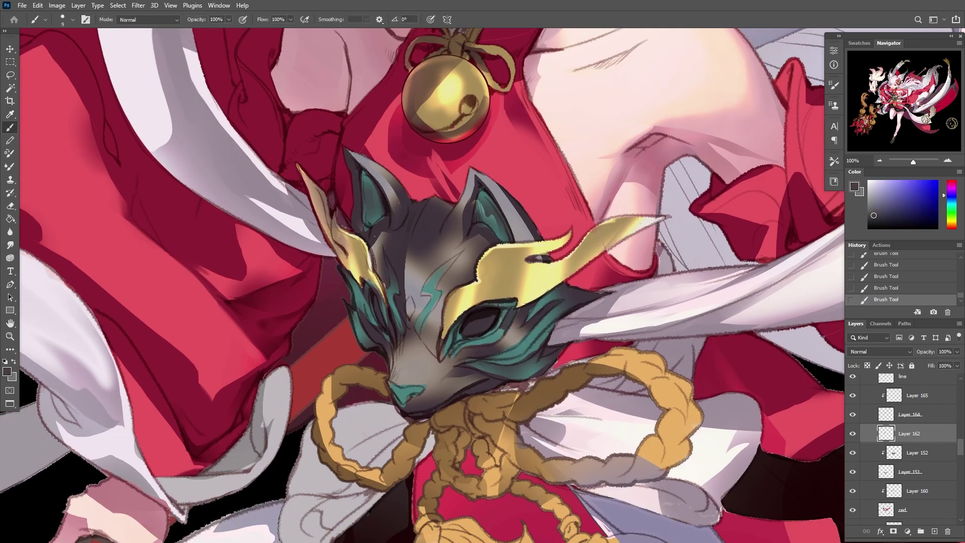
{"action": "left_click", "coordinate": [468, 342], "text": "alt"}
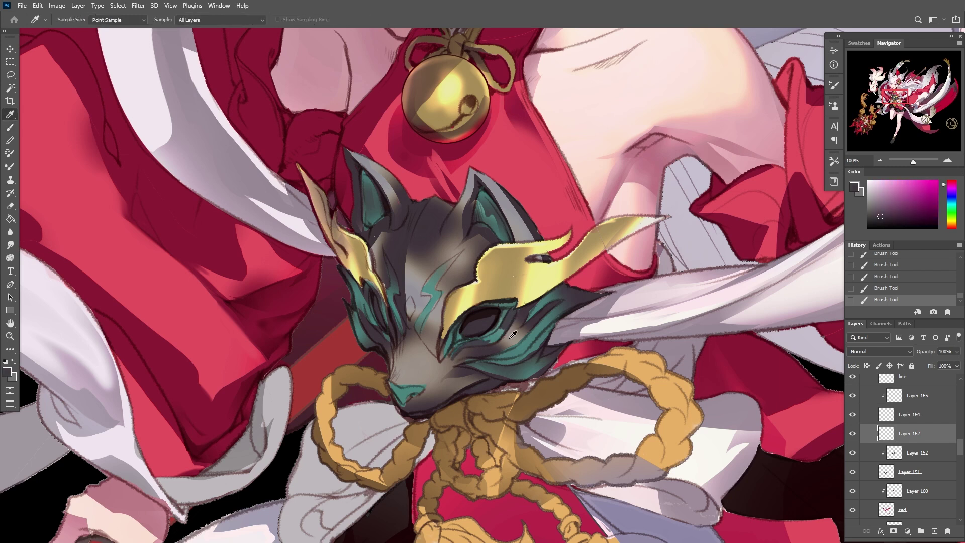
{"action": "left_click", "coordinate": [523, 313], "text": "alt"}
{"action": "key", "text": "bracketleft"}
{"action": "key", "text": "bracketleft"}
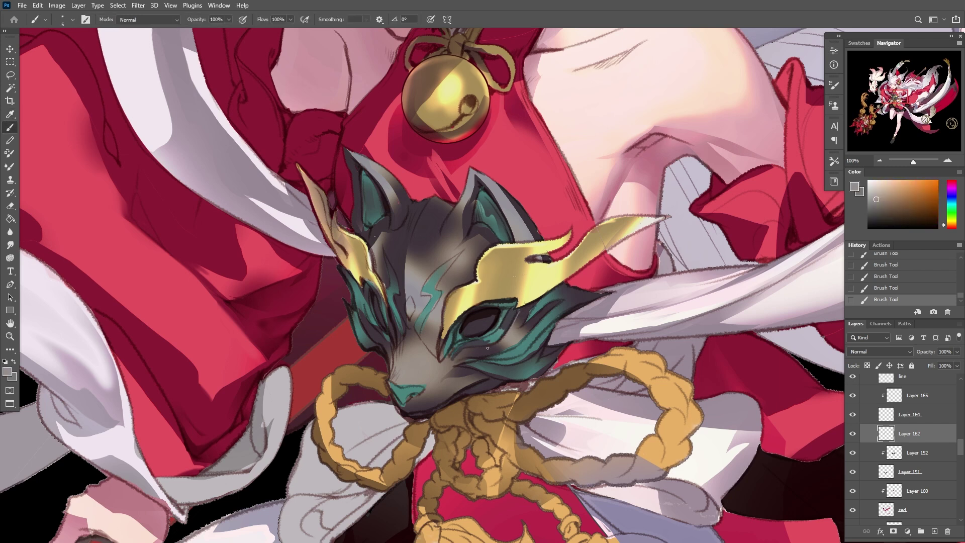
{"action": "left_click", "coordinate": [485, 350], "text": "alt"}
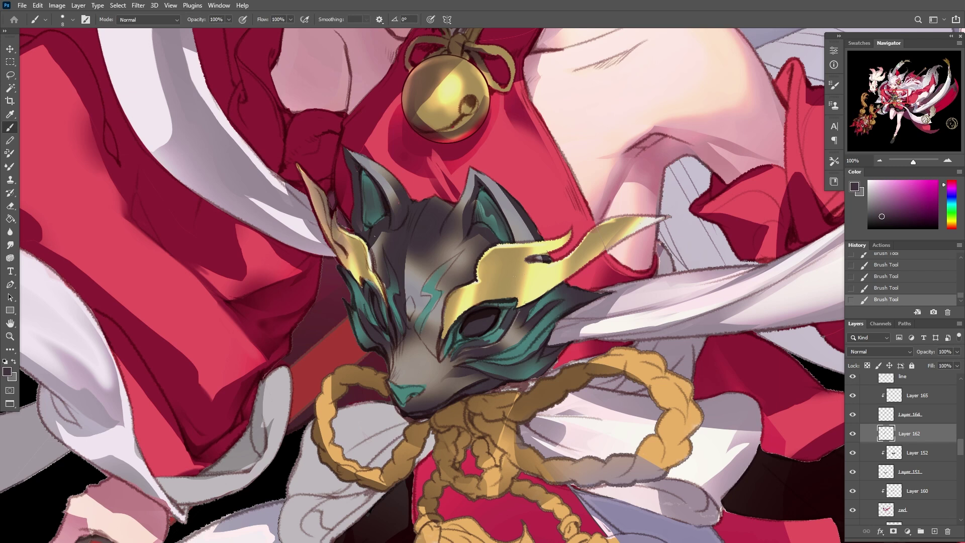
{"action": "left_click", "coordinate": [533, 327], "text": "alt"}
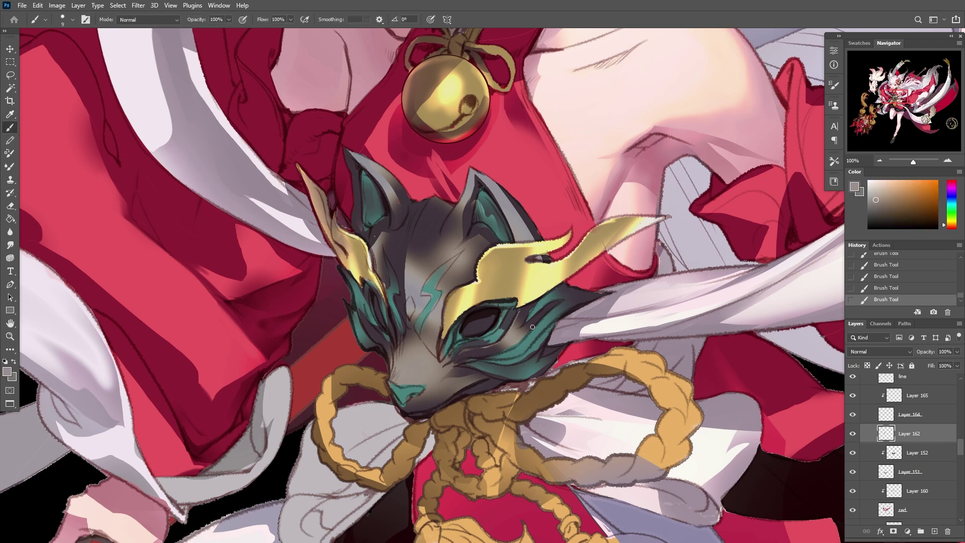
{"action": "left_click", "coordinate": [528, 332], "text": "alt"}
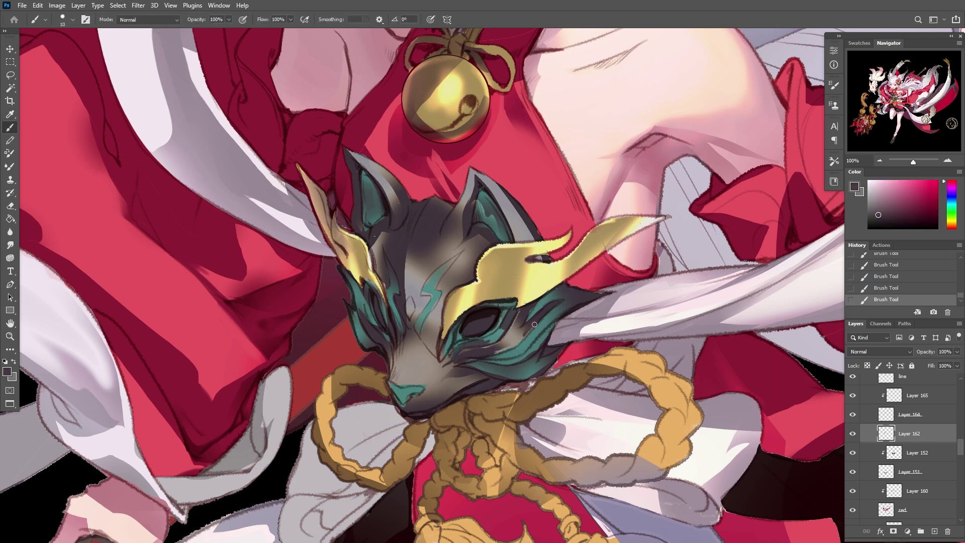
{"action": "left_click", "coordinate": [518, 339], "text": "alt"}
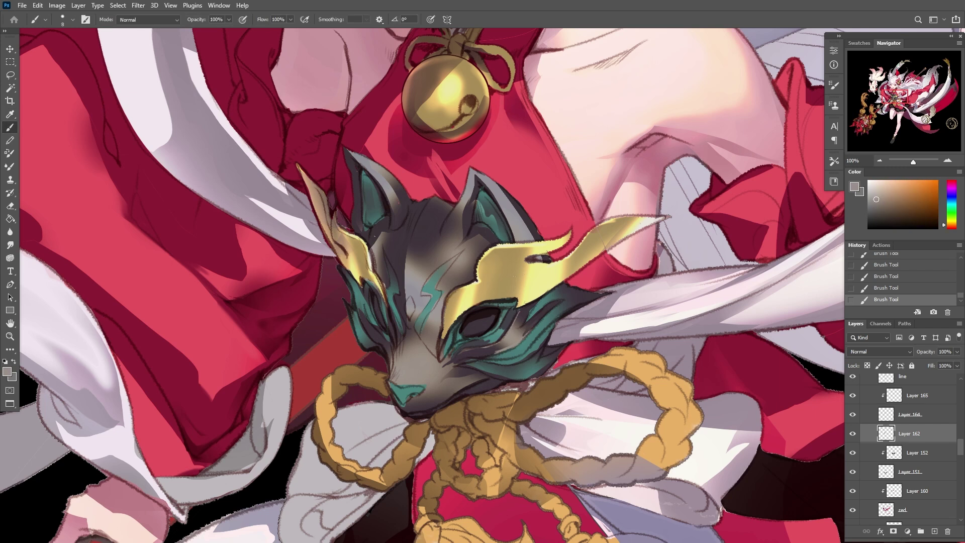
Refine the teal markings and edges on the mask's lower cheek with small strokes of sampled teal, dark and grey tones
{"action": "left_click", "coordinate": [483, 352], "text": "alt"}
{"action": "left_click", "coordinate": [529, 358], "text": "alt"}
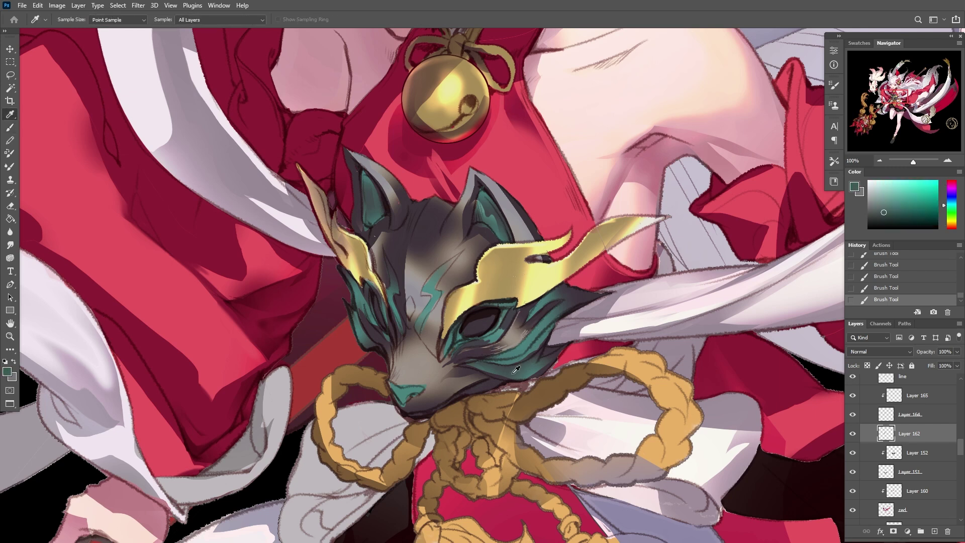
{"action": "left_click", "coordinate": [547, 343], "text": "alt"}
{"action": "left_click", "coordinate": [547, 331], "text": "alt"}
{"action": "key", "text": "bracketleft"}
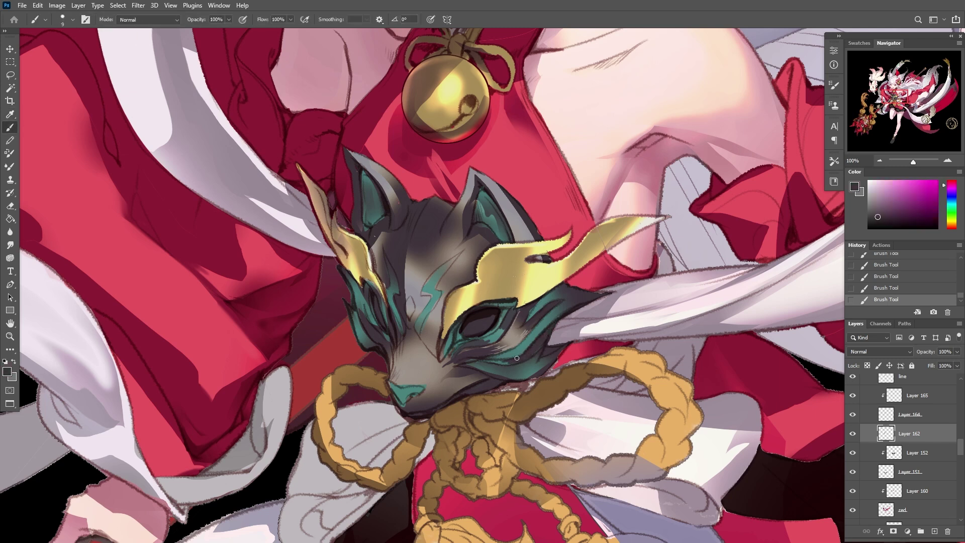
{"action": "key", "text": "bracketright"}
{"action": "key", "text": "bracketright"}
{"action": "key", "text": "bracketright"}
{"action": "key", "text": "bracketleft"}
{"action": "key", "text": "bracketleft"}
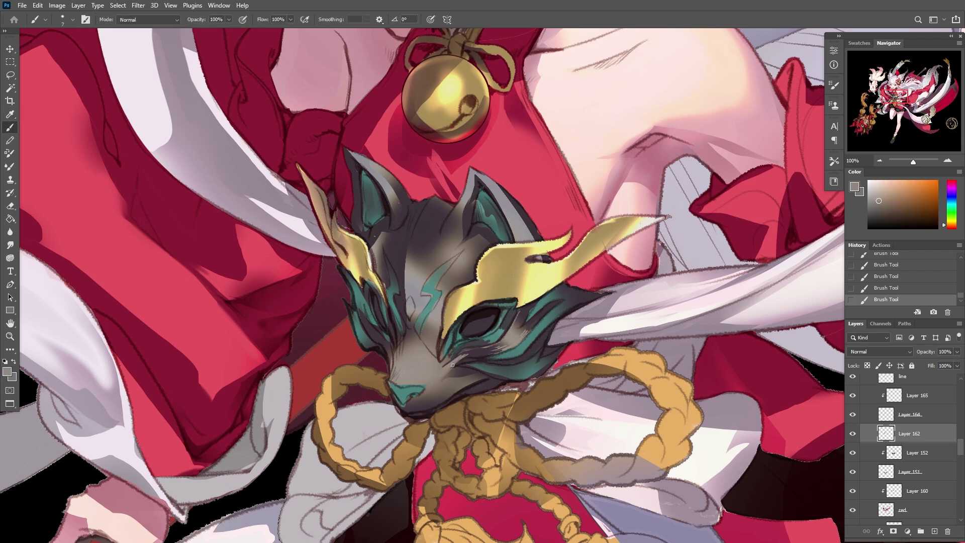
Extend and sharpen the upper tip of the teal lightning marking on the mask's forehead using sampled colours
{"action": "left_click", "coordinate": [455, 361], "text": "alt"}
{"action": "left_click", "coordinate": [443, 269], "text": "alt"}
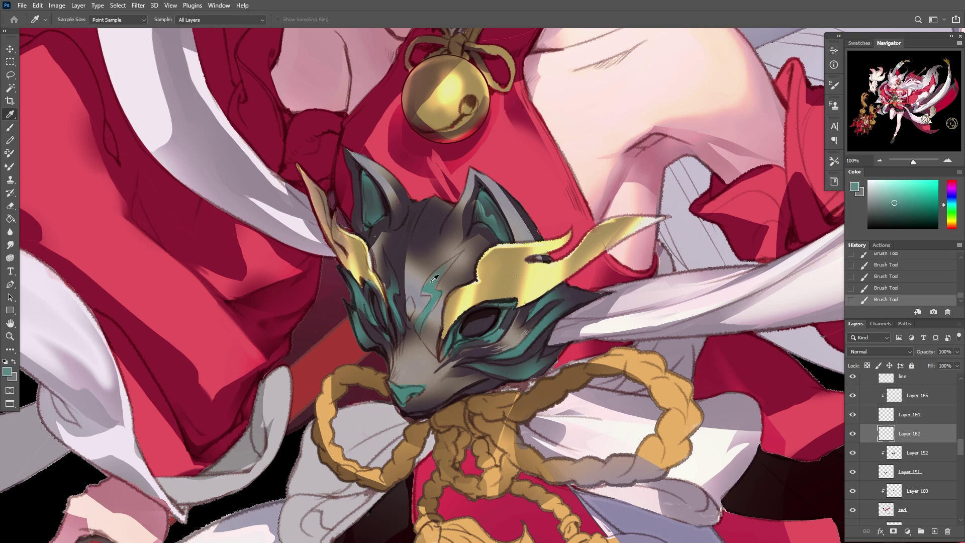
{"action": "left_click", "coordinate": [453, 260], "text": "alt"}
Try painting a light grey reflection inside the mask's eye opening, using a lasso selection to contain the strokes
{"action": "left_click", "coordinate": [472, 333], "text": "alt"}
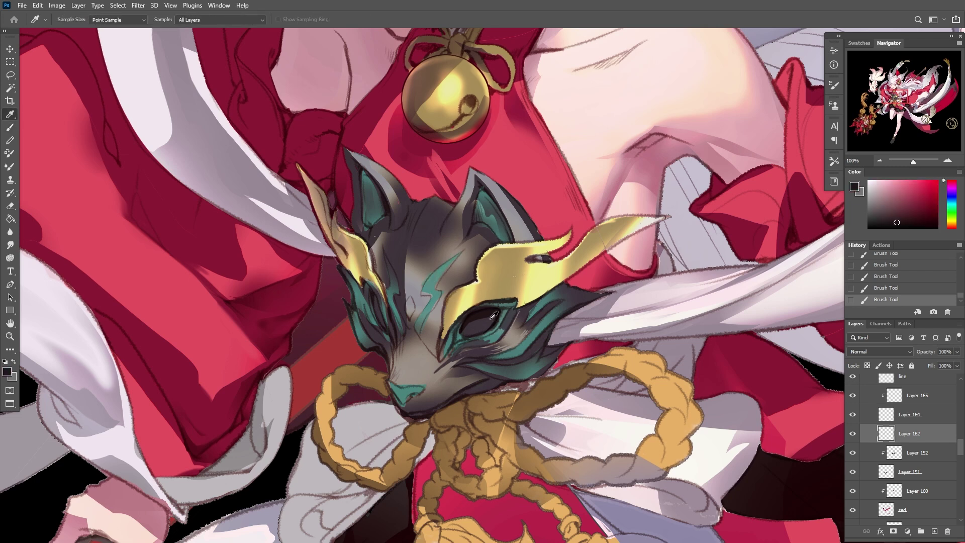
{"action": "left_click", "coordinate": [478, 325], "text": "alt"}
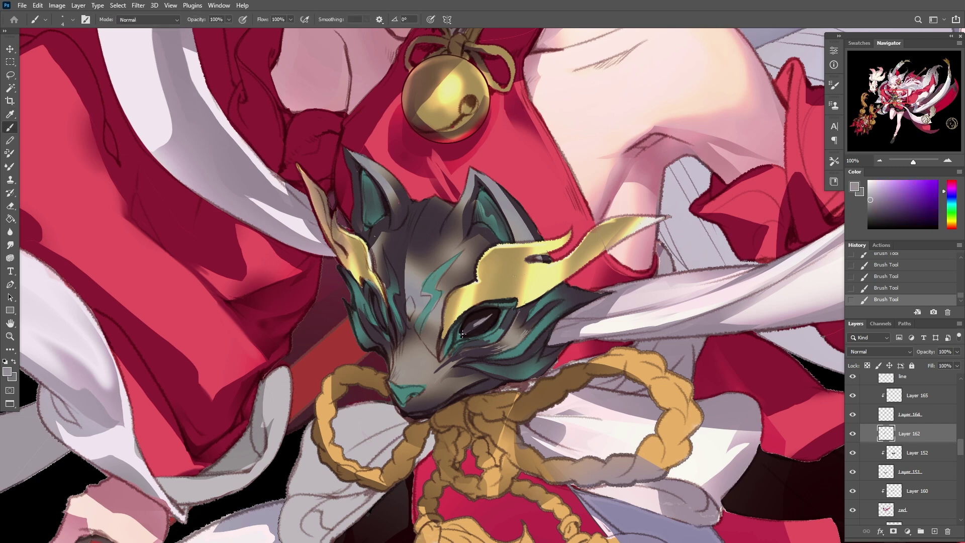
{"action": "key", "text": "ctrl+z"}
{"action": "key", "text": "ctrl+z"}
{"action": "key", "text": "ctrl+z"}
{"action": "key", "text": "ctrl+z"}
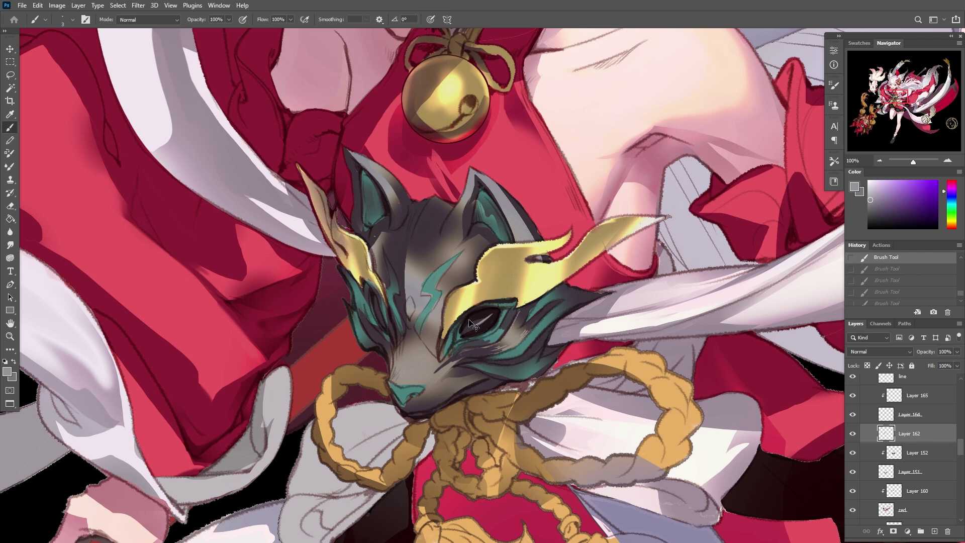
{"action": "key", "text": "ctrl+shift+z"}
{"action": "key", "text": "ctrl+shift+z"}
{"action": "key", "text": "ctrl+shift+z"}
{"action": "key", "text": "ctrl+shift+z"}
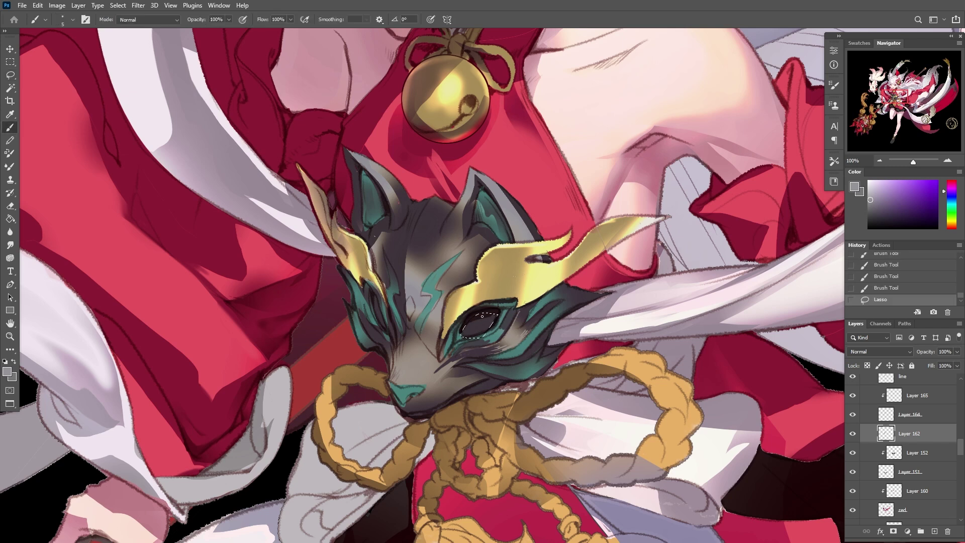
{"action": "key", "text": "ctrl+z"}
{"action": "key", "text": "ctrl+z"}
{"action": "key", "text": "ctrl+z"}
{"action": "key", "text": "ctrl+z"}
{"action": "key", "text": "ctrl+z"}
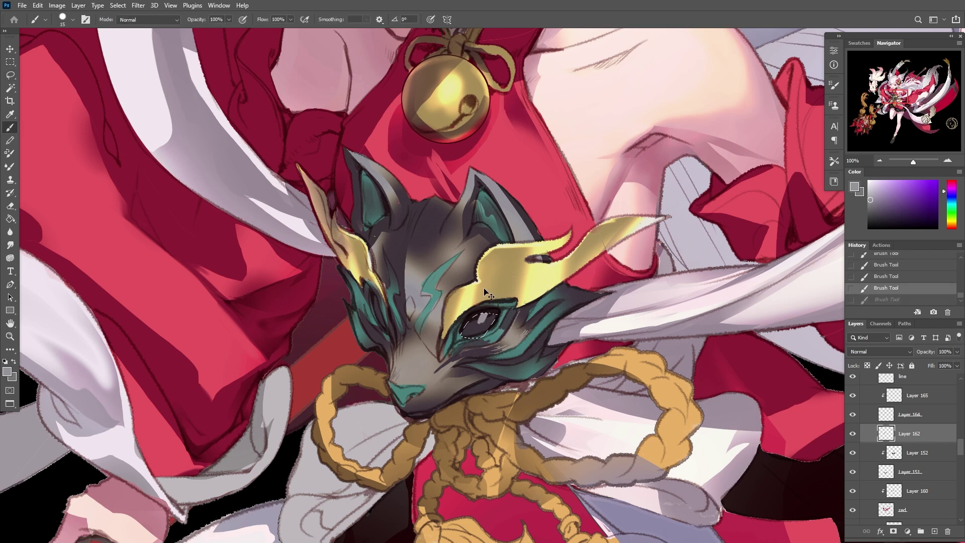
{"action": "key", "text": "ctrl+d"}
Select the mask's eye opening with the Lasso and shade it with a gradient in a sampled dark tone
{"action": "key", "text": "i"}
{"action": "left_click", "coordinate": [504, 326]}
{"action": "left_click", "coordinate": [505, 328]}
{"action": "key", "text": "l"}
{"action": "left_click_drag", "start_coordinate": [513, 307], "coordinate": [503, 329]}
{"action": "key", "text": "g"}
{"action": "key", "text": "shift+g"}
{"action": "key", "text": "ctrl+d"}
Retouch the inner corner and rim of the mask's eye and the adjoining gold edge with sampled colours
{"action": "key", "text": "i"}
{"action": "left_click", "coordinate": [455, 344]}
{"action": "key", "text": "b"}
{"action": "left_click_drag", "start_coordinate": [436, 347], "coordinate": [444, 352]}
{"action": "left_click", "coordinate": [468, 352], "text": "alt"}
{"action": "left_click_drag", "start_coordinate": [465, 319], "coordinate": [446, 347]}
{"action": "left_click_drag", "start_coordinate": [440, 336], "coordinate": [444, 348]}
{"action": "left_click", "coordinate": [502, 314], "text": "alt"}
{"action": "key", "text": "bracketleft"}
{"action": "key", "text": "bracketleft"}
{"action": "left_click_drag", "start_coordinate": [475, 308], "coordinate": [465, 321]}
{"action": "left_click_drag", "start_coordinate": [457, 309], "coordinate": [465, 322]}
Clean up the teal markings around the mask's eye beneath the smaller gold marking with sampled teal and dark tones
{"action": "key", "text": "i"}
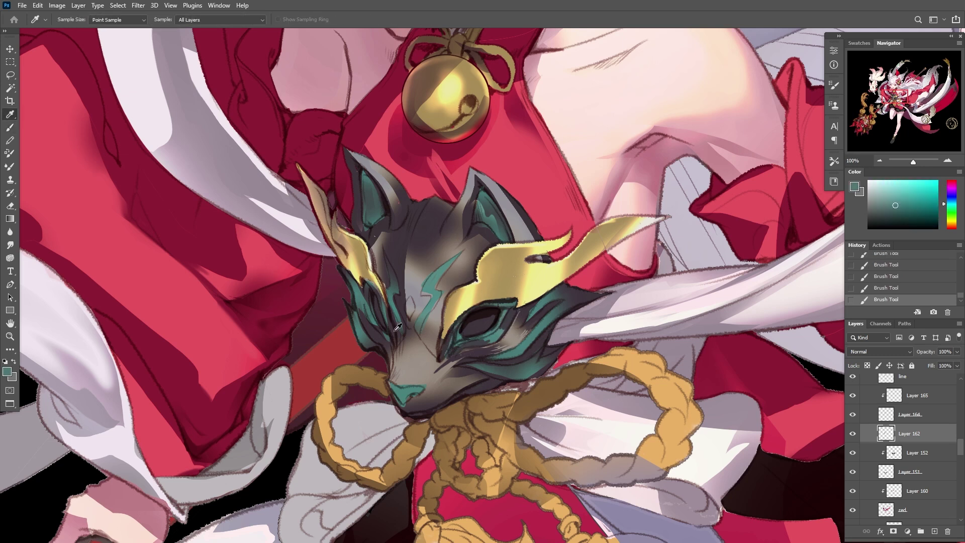
{"action": "left_click", "coordinate": [374, 313]}
{"action": "key", "text": "b"}
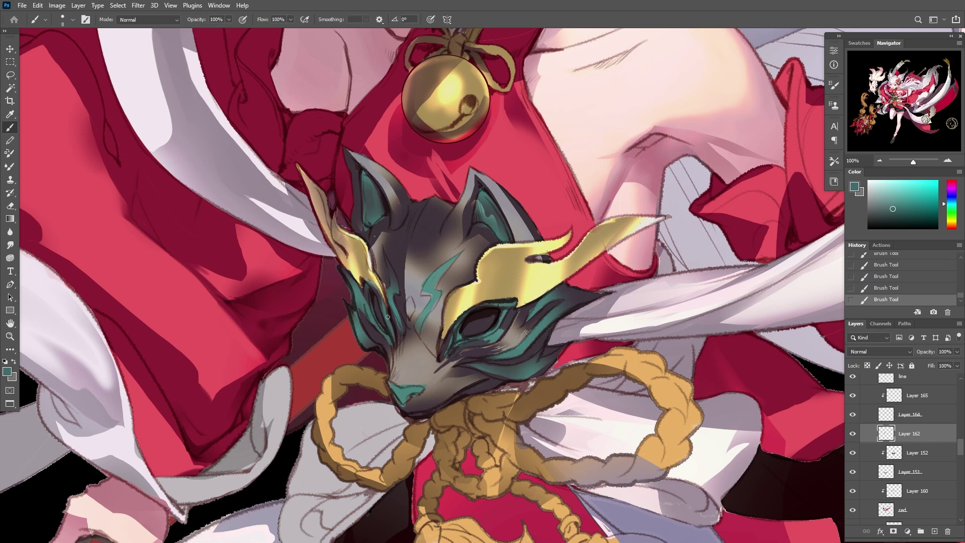
{"action": "left_click", "coordinate": [366, 290], "text": "alt"}
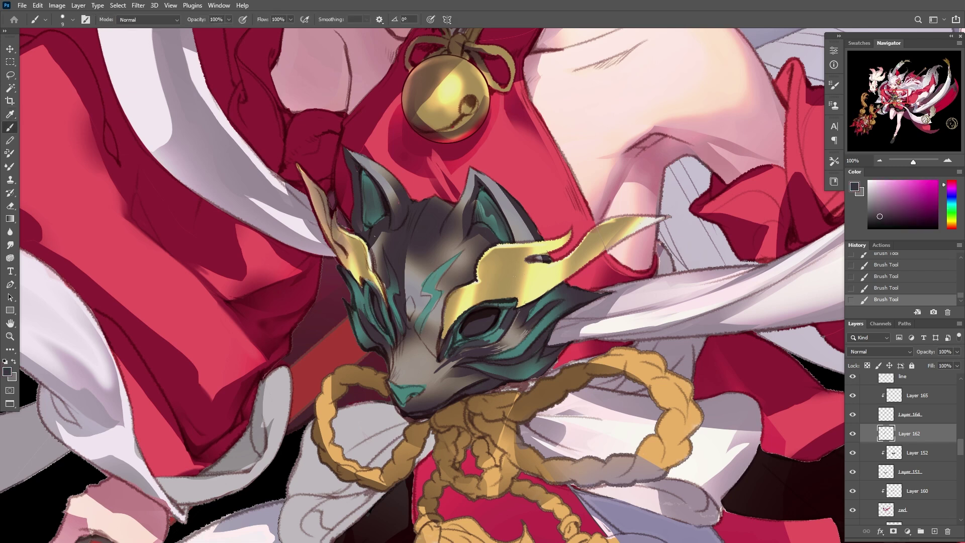
Refine the mask's nose and mouth edges with sampled greys and dark browns, and save the document
{"action": "left_click", "coordinate": [427, 385], "text": "alt"}
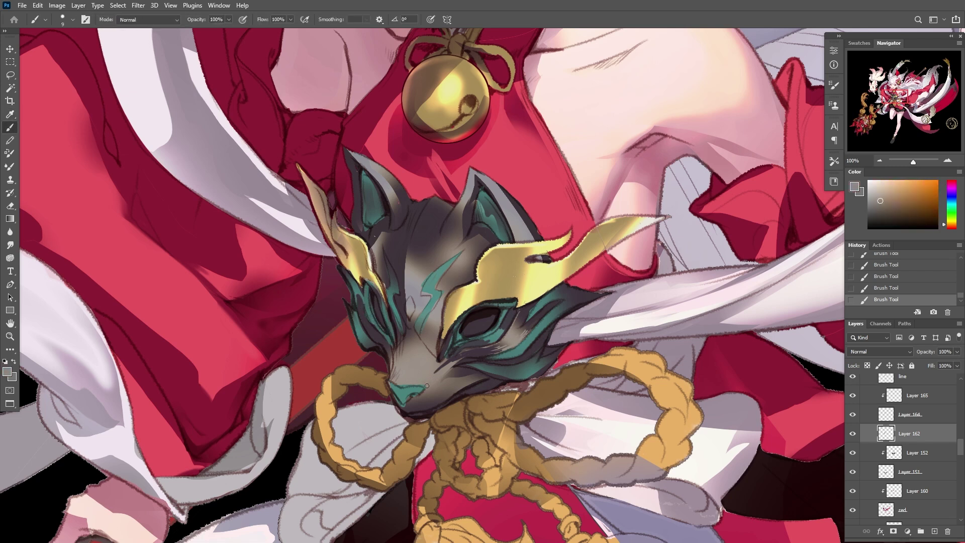
{"action": "left_click", "coordinate": [393, 382], "text": "alt"}
{"action": "left_click", "coordinate": [433, 387], "text": "alt"}
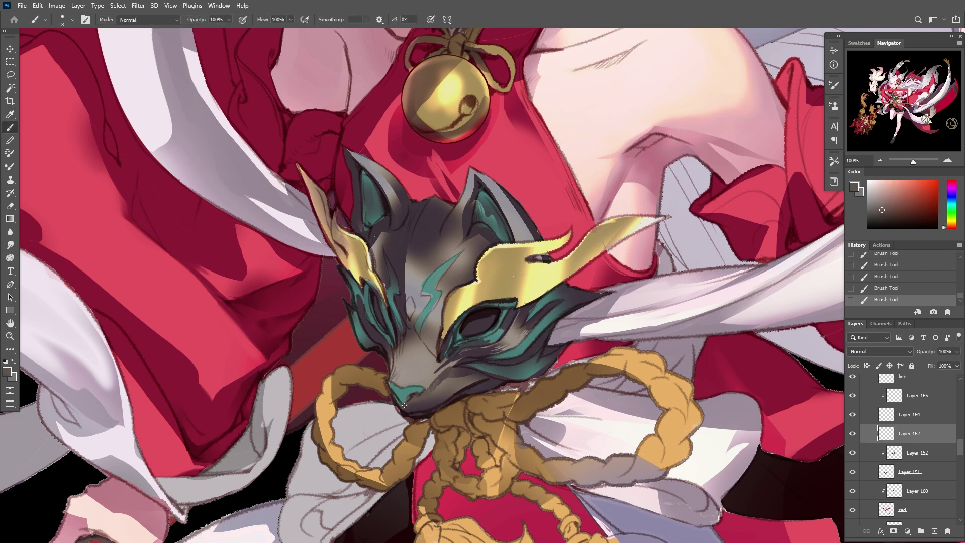
{"action": "left_click", "coordinate": [428, 399], "text": "alt"}
{"action": "left_click", "coordinate": [438, 395], "text": "alt"}
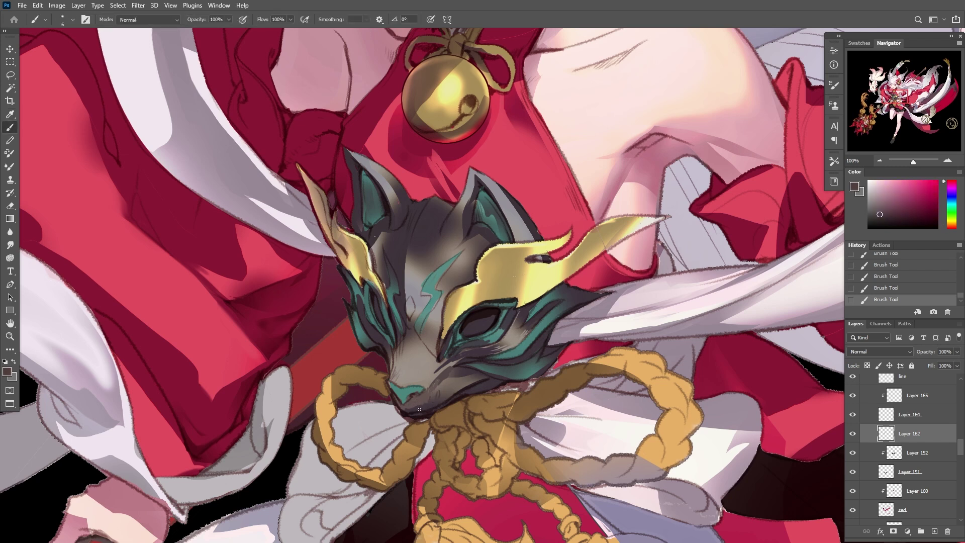
{"action": "key", "text": "ctrl+s"}
Adjust Layer 164 with Curves, darkening its shadows and brightening its highlights
{"action": "scroll", "coordinate": [393, 197], "scroll_direction": "down", "scroll_amount": 5}
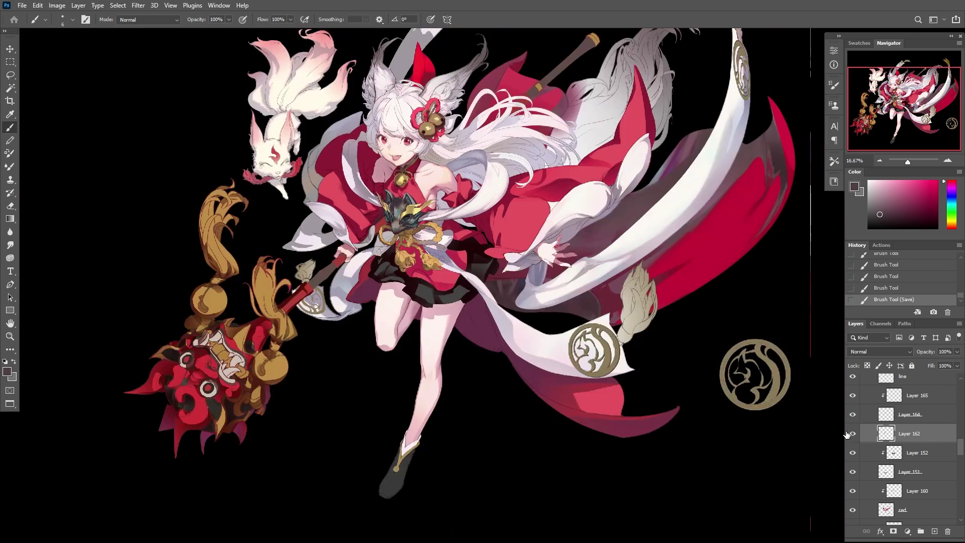
{"action": "left_click", "coordinate": [853, 434]}
{"action": "left_click", "coordinate": [852, 433]}
{"action": "left_click", "coordinate": [853, 414]}
{"action": "left_click", "coordinate": [853, 414]}
{"action": "left_click", "coordinate": [891, 416]}
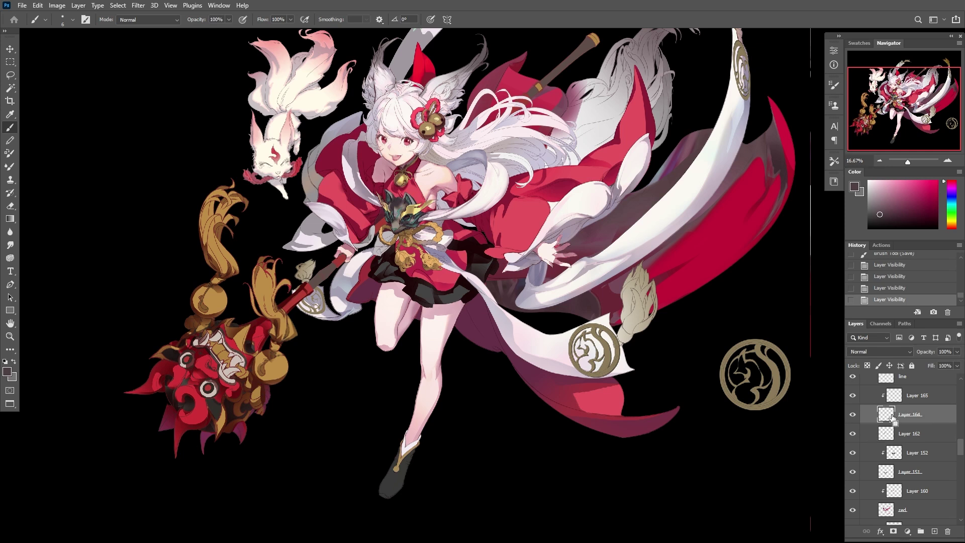
{"action": "key", "text": "ctrl+m"}
{"action": "left_click_drag", "start_coordinate": [140, 304], "coordinate": [125, 329]}
{"action": "left_click_drag", "start_coordinate": [161, 291], "coordinate": [166, 300]}
{"action": "left_click_drag", "start_coordinate": [187, 266], "coordinate": [194, 255]}
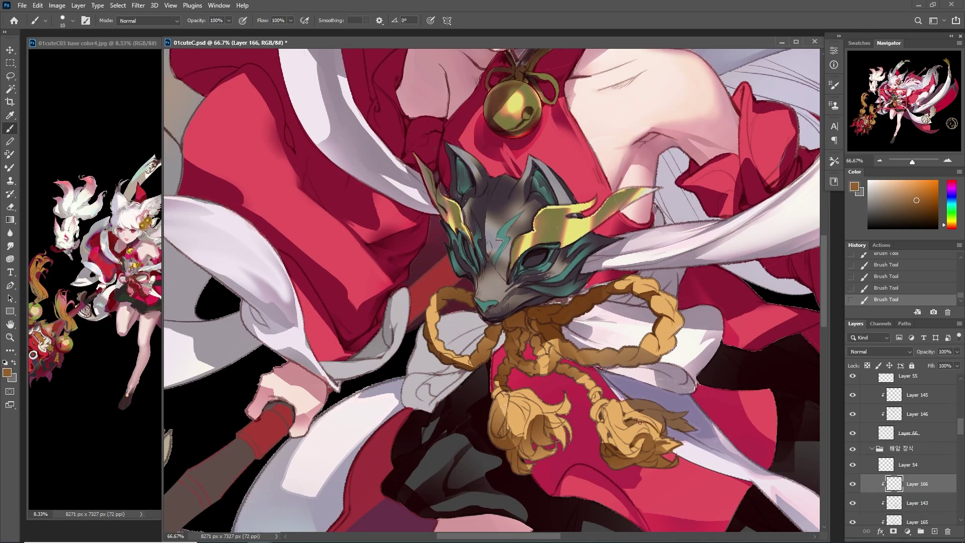
Paint the gold rope and the tassel nearest the white sash on Layer 166 with sampled light gold and brown
{"action": "key", "text": "bracketright"}
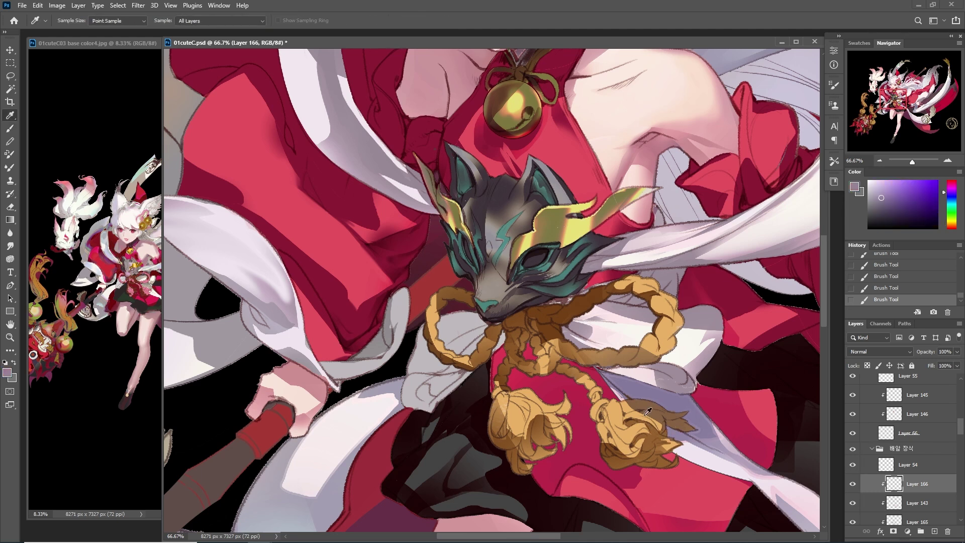
{"action": "left_click", "coordinate": [646, 413], "text": "alt"}
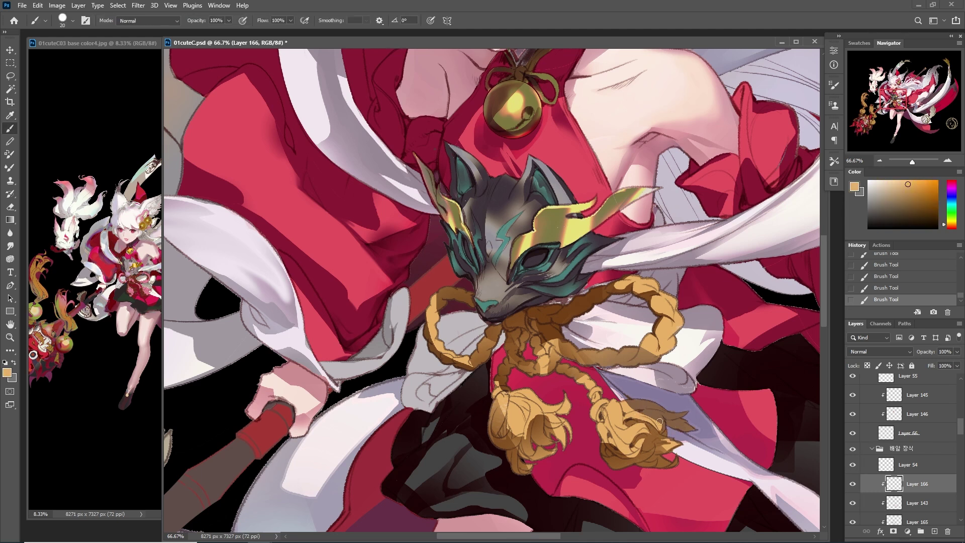
{"action": "left_click", "coordinate": [627, 411], "text": "alt"}
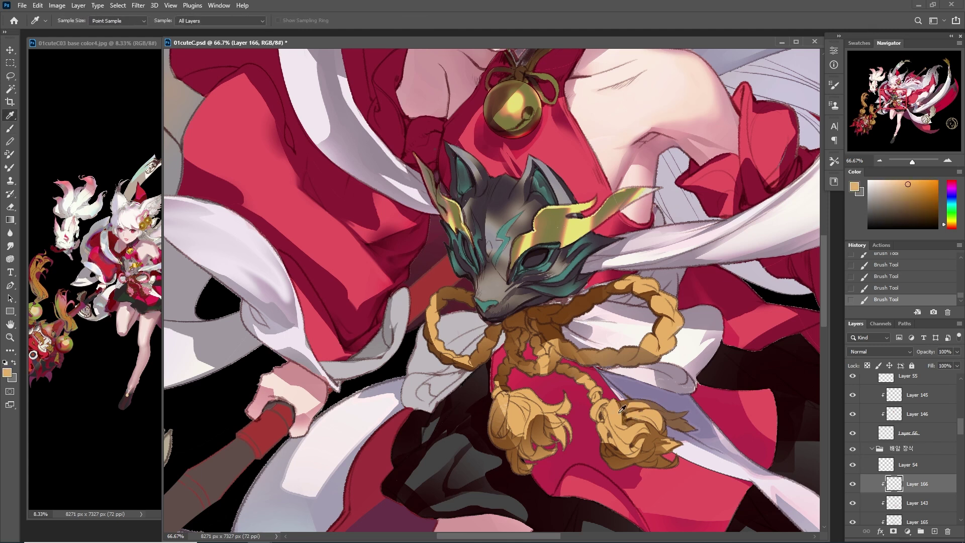
{"action": "key", "text": "bracketright"}
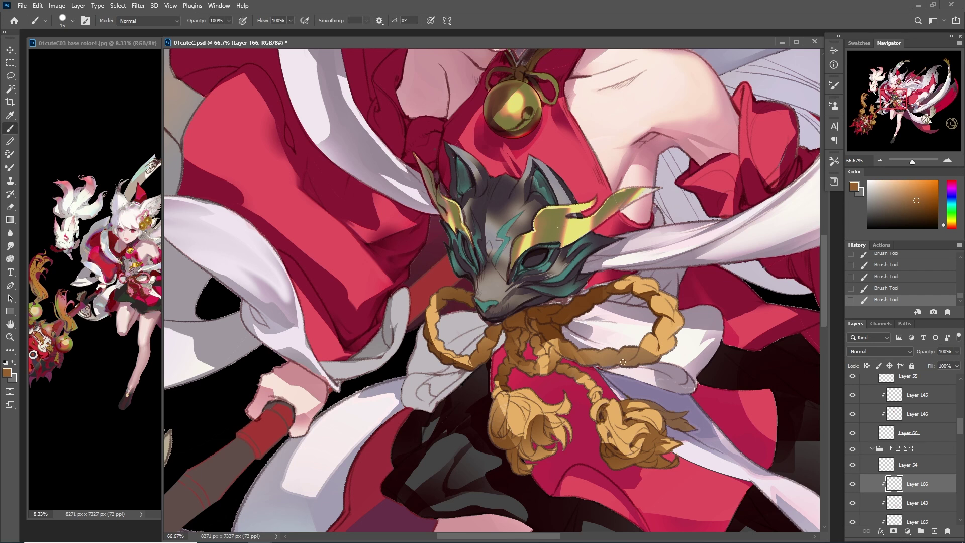
Paint a bright green ring around the neck of the tassel nearest the white sash, inside a lasso selection
{"action": "key", "text": "l"}
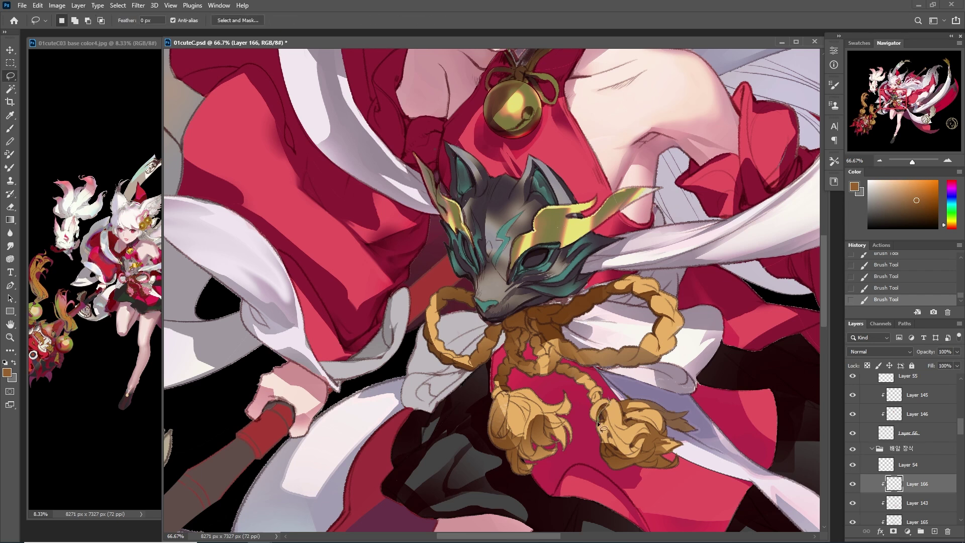
{"action": "left_click_drag", "start_coordinate": [603, 397], "coordinate": [603, 395]}
{"action": "left_click", "coordinate": [952, 227]}
{"action": "left_click", "coordinate": [899, 187]}
{"action": "left_click_drag", "start_coordinate": [952, 228], "coordinate": [952, 208]}
{"action": "key", "text": "g"}
{"action": "key", "text": "shift+g"}
{"action": "key", "text": "b"}
{"action": "left_click_drag", "start_coordinate": [607, 400], "coordinate": [596, 415]}
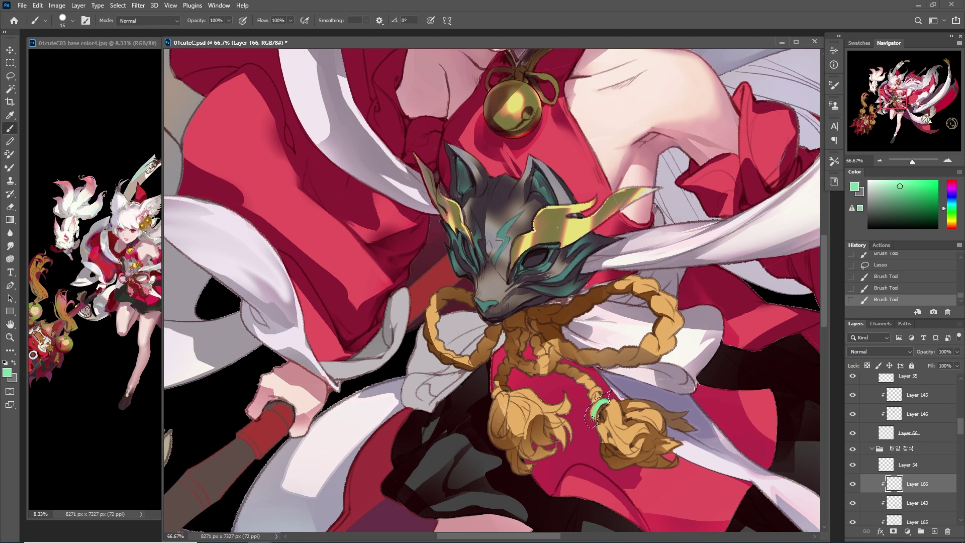
{"action": "left_click", "coordinate": [594, 411], "text": "alt"}
{"action": "key", "text": "ctrl+d"}
Add a smaller green ring above the first one and a matching green ring on the other tassel, shaded in dark green
{"action": "left_click", "coordinate": [595, 405], "text": "alt"}
{"action": "left_click_drag", "start_coordinate": [598, 388], "coordinate": [592, 395]}
{"action": "left_click", "coordinate": [597, 391], "text": "alt"}
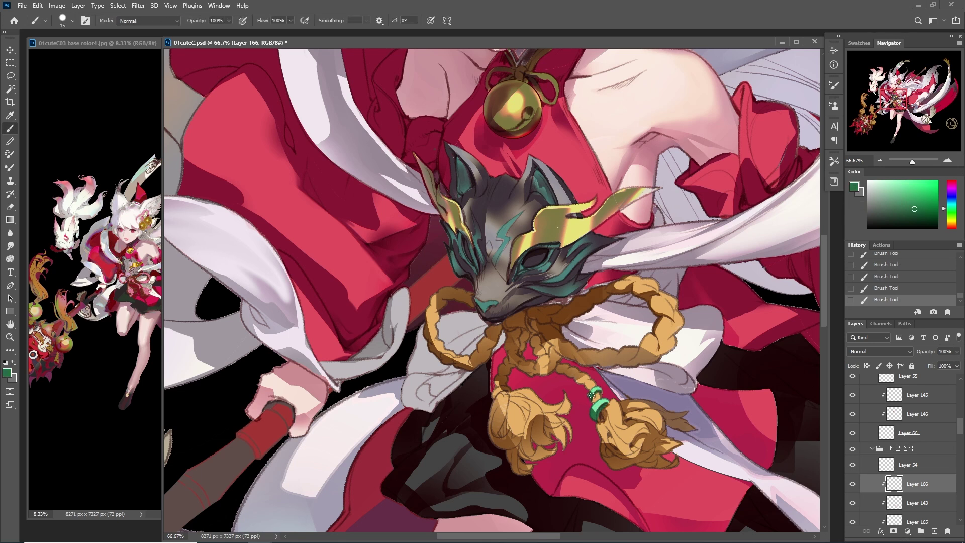
{"action": "left_click", "coordinate": [491, 398], "text": "alt"}
{"action": "key", "text": "alt"}
Shade the strands of the tassel nearest the white sash with sampled browns and light golds on Layer 166
{"action": "left_click", "coordinate": [617, 441], "text": "alt"}
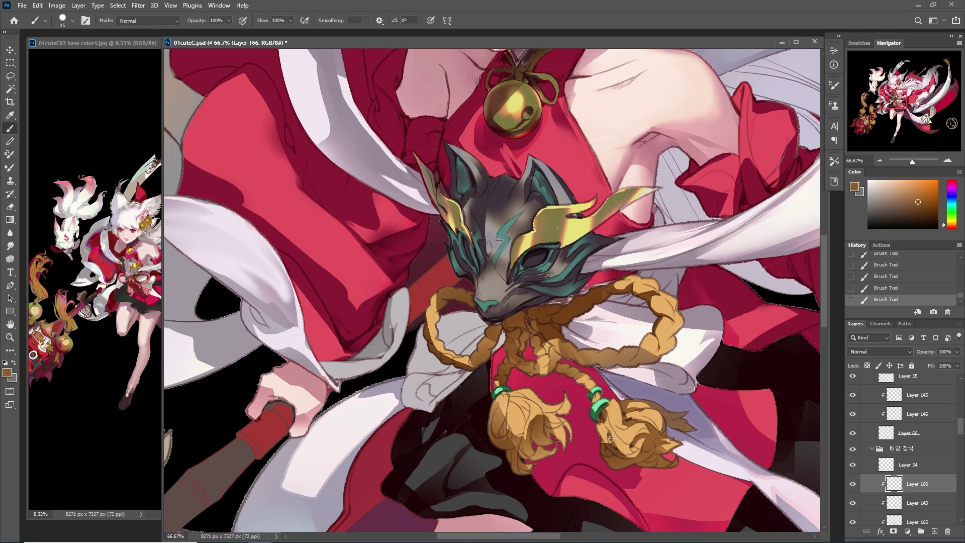
{"action": "key", "text": "bracketright"}
{"action": "left_click_drag", "start_coordinate": [680, 445], "coordinate": [657, 454]}
{"action": "left_click", "coordinate": [633, 456], "text": "alt"}
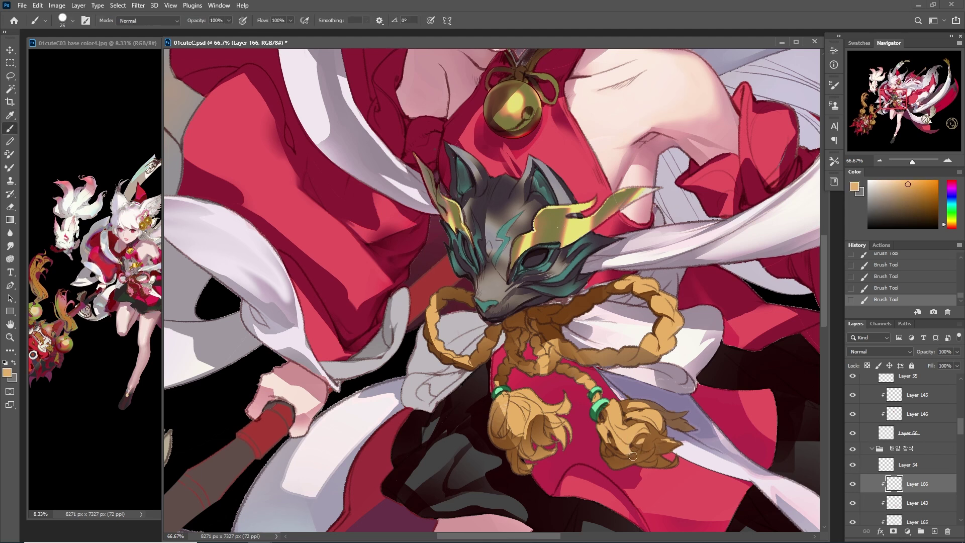
{"action": "left_click", "coordinate": [631, 452], "text": "alt"}
{"action": "left_click", "coordinate": [611, 455], "text": "alt"}
{"action": "left_click", "coordinate": [624, 460], "text": "alt"}
{"action": "left_click", "coordinate": [616, 458], "text": "alt"}
{"action": "left_click", "coordinate": [615, 457], "text": "alt"}
{"action": "left_click", "coordinate": [607, 455], "text": "alt"}
{"action": "key", "text": "bracketleft"}
{"action": "left_click", "coordinate": [628, 445], "text": "alt"}
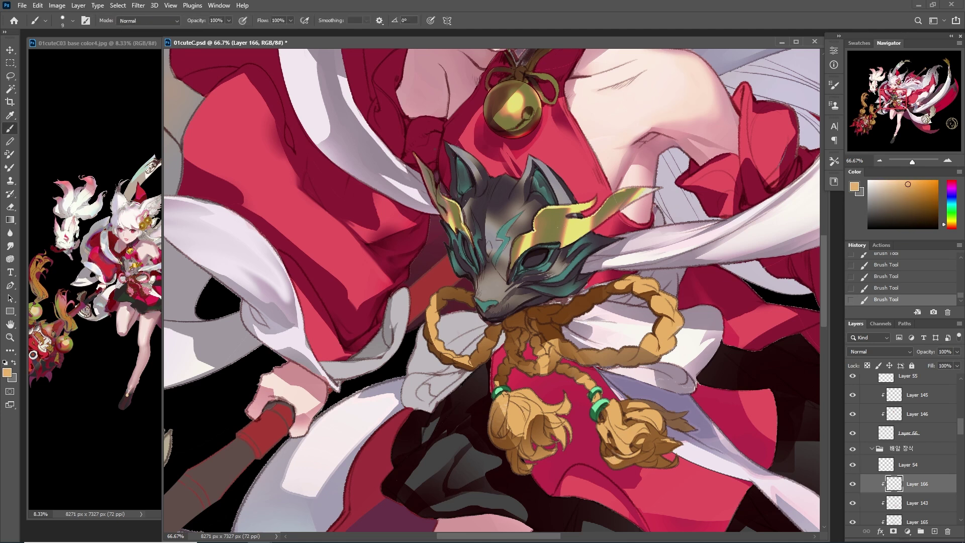
Paint brown shading on the lower strands of the left tassel with colours sampled from the tassels, adjusting the brush size
{"action": "left_click", "coordinate": [642, 464], "text": "alt"}
{"action": "left_click", "coordinate": [539, 420], "text": "alt"}
{"action": "key", "text": "bracketright"}
{"action": "key", "text": "bracketright"}
{"action": "key", "text": "bracketright"}
{"action": "key", "text": "bracketright"}
{"action": "key", "text": "bracketright"}
{"action": "left_click", "coordinate": [538, 446], "text": "alt"}
{"action": "left_click_drag", "start_coordinate": [546, 435], "coordinate": [523, 470]}
{"action": "key", "text": "bracketleft"}
{"action": "key", "text": "bracketleft"}
{"action": "key", "text": "bracketleft"}
Lasso a small strand area in the left tassel, then deselect and save the document
{"action": "key", "text": "l"}
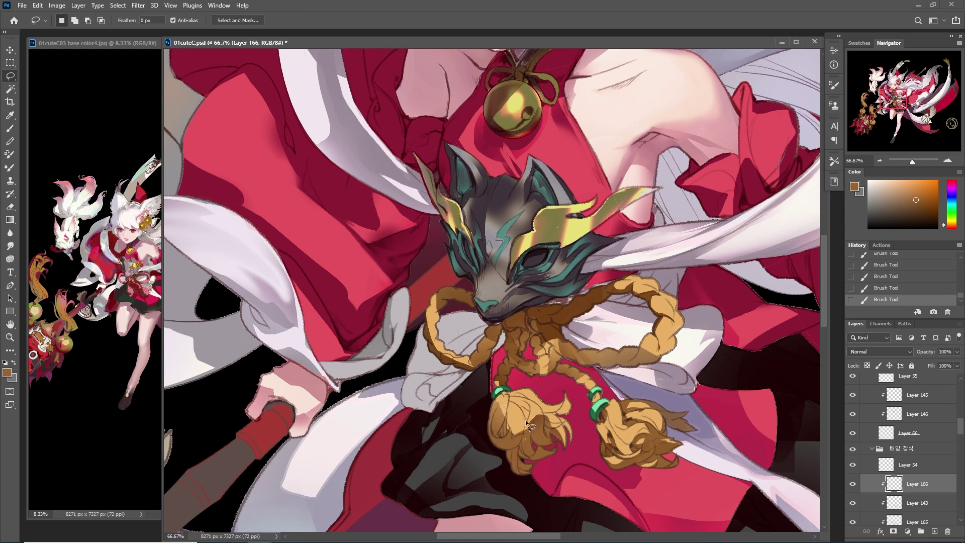
{"action": "left_click_drag", "start_coordinate": [535, 430], "coordinate": [543, 433]}
{"action": "key", "text": "ctrl+s"}
{"action": "key", "text": "Return"}
{"action": "key", "text": "b"}
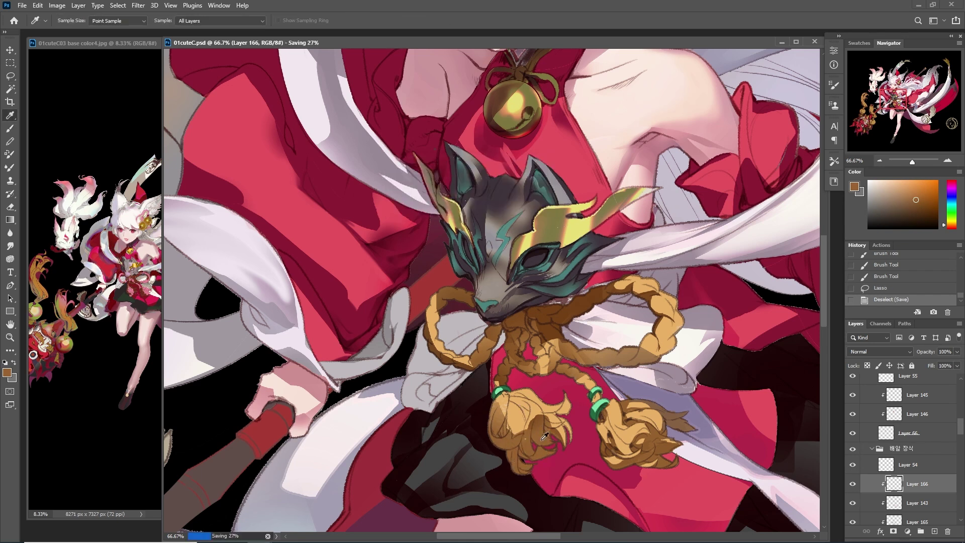
Lasso strands in the upper part of the left tassel and brush their light and shadow shapes inside the selections
{"action": "key", "text": "l"}
{"action": "mouse_move", "coordinate": [523, 402]}
{"action": "left_mouse_down"}
{"action": "mouse_move", "coordinate": [523, 417]}
{"action": "mouse_move", "coordinate": [538, 418]}
{"action": "mouse_move", "coordinate": [525, 427]}
{"action": "mouse_move", "coordinate": [573, 388]}
{"action": "mouse_move", "coordinate": [553, 418]}
{"action": "left_mouse_up"}
{"action": "key", "text": "b"}
{"action": "key", "text": "bracketleft"}
{"action": "key", "text": "ctrl+d"}
{"action": "key", "text": "l"}
{"action": "key", "text": "b"}
{"action": "key", "text": "ctrl+d"}
{"action": "key", "text": "l"}
{"action": "key", "text": "b"}
{"action": "left_click", "coordinate": [526, 411], "text": "alt"}
Refine the outer right strands of the left tassel with lasso selections and brush strokes in sampled browns
{"action": "key", "text": "l"}
{"action": "key", "text": "i"}
{"action": "mouse_move", "coordinate": [563, 386]}
{"action": "left_mouse_down"}
{"action": "mouse_move", "coordinate": [550, 417]}
{"action": "mouse_move", "coordinate": [573, 437]}
{"action": "mouse_move", "coordinate": [563, 437]}
{"action": "mouse_move", "coordinate": [567, 445]}
{"action": "mouse_move", "coordinate": [551, 417]}
{"action": "mouse_move", "coordinate": [563, 432]}
{"action": "left_mouse_up"}
{"action": "key", "text": "b"}
{"action": "key", "text": "ctrl+d"}
{"action": "key", "text": "l"}
{"action": "key", "text": "b"}
{"action": "key", "text": "ctrl+d"}
{"action": "left_click_drag", "start_coordinate": [563, 424], "coordinate": [546, 417]}
{"action": "key", "text": "bracketleft"}
{"action": "key", "text": "bracketleft"}
{"action": "left_click", "coordinate": [541, 418], "text": "alt"}
{"action": "left_click", "coordinate": [504, 400], "text": "alt"}
Lasso strands on the lower part of the left tassel and lighten them with light tan gradients
{"action": "key", "text": "l"}
{"action": "mouse_move", "coordinate": [514, 437]}
{"action": "left_mouse_down"}
{"action": "mouse_move", "coordinate": [509, 428]}
{"action": "mouse_move", "coordinate": [498, 445]}
{"action": "mouse_move", "coordinate": [492, 427]}
{"action": "mouse_move", "coordinate": [508, 428]}
{"action": "left_mouse_up"}
{"action": "key", "text": "b"}
{"action": "key", "text": "l"}
{"action": "key", "text": "ctrl+d"}
{"action": "key", "text": "g"}
{"action": "key", "text": "ctrl+d"}
{"action": "key", "text": "l"}
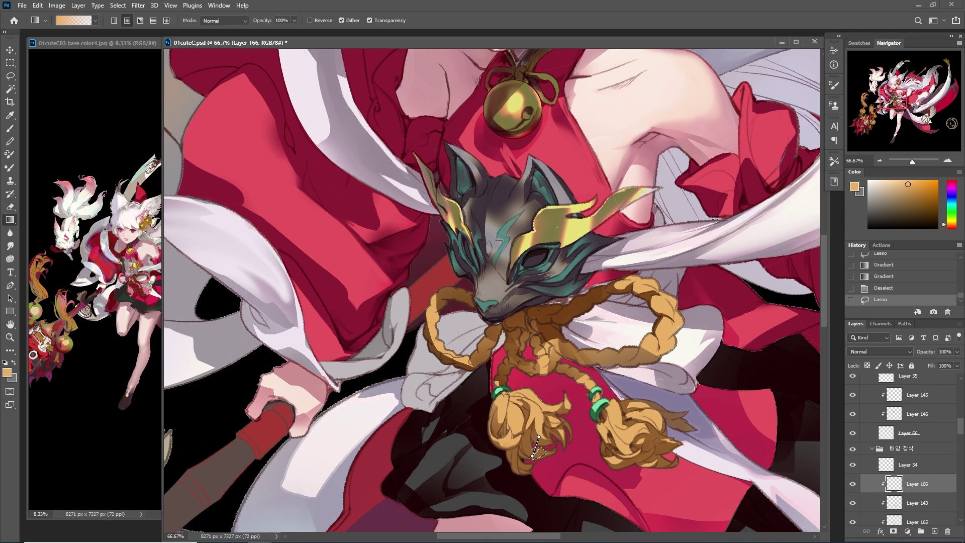
Touch up the bottom strands of the left tassel with the brush and blend its middle strands with light tan gradients
{"action": "key", "text": "b"}
{"action": "left_click", "coordinate": [533, 447], "text": "alt"}
{"action": "mouse_move", "coordinate": [542, 459]}
{"action": "left_mouse_down"}
{"action": "mouse_move", "coordinate": [511, 462]}
{"action": "mouse_move", "coordinate": [537, 455]}
{"action": "mouse_move", "coordinate": [508, 435]}
{"action": "mouse_move", "coordinate": [527, 442]}
{"action": "left_mouse_up"}
{"action": "left_click", "coordinate": [512, 462], "text": "alt"}
{"action": "key", "text": "l"}
{"action": "key", "text": "ctrl+d"}
{"action": "key", "text": "g"}
{"action": "left_click_drag", "start_coordinate": [534, 416], "coordinate": [526, 445]}
{"action": "left_click_drag", "start_coordinate": [533, 418], "coordinate": [526, 447]}
{"action": "key", "text": "l"}
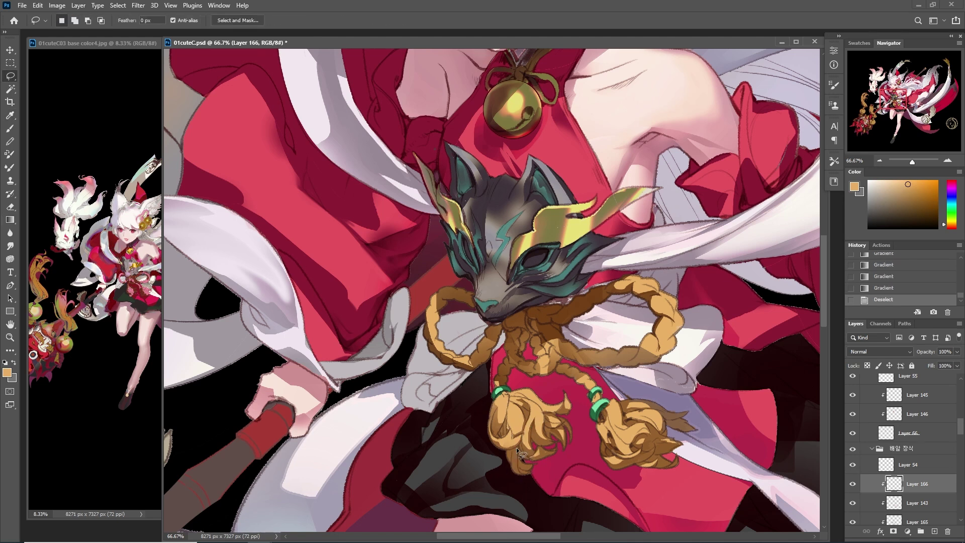
Darken the cord above the left tassel and the central knot below the fox mask with dark brown brush strokes
{"action": "key", "text": "i"}
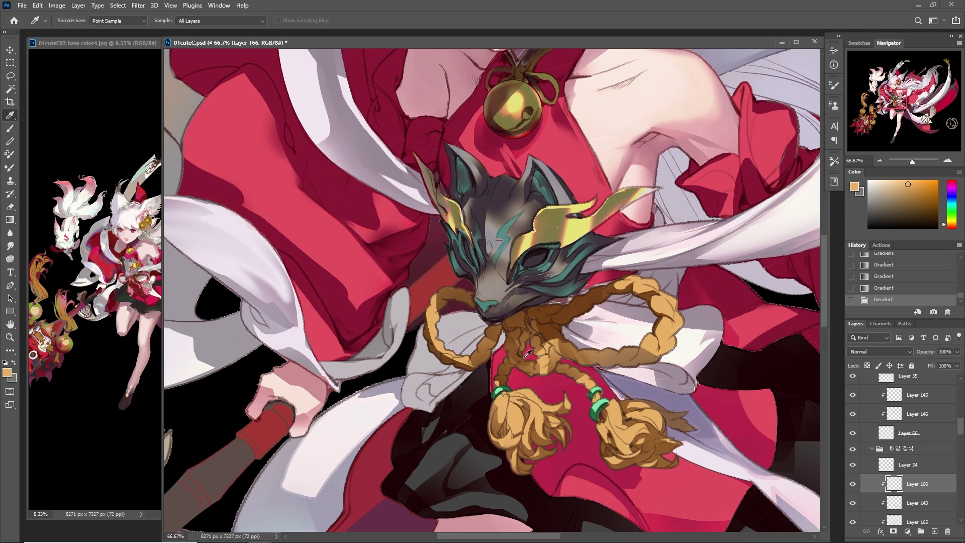
{"action": "left_click", "coordinate": [507, 358]}
{"action": "key", "text": "b"}
{"action": "key", "text": "bracketright"}
{"action": "left_click_drag", "start_coordinate": [500, 385], "coordinate": [510, 393]}
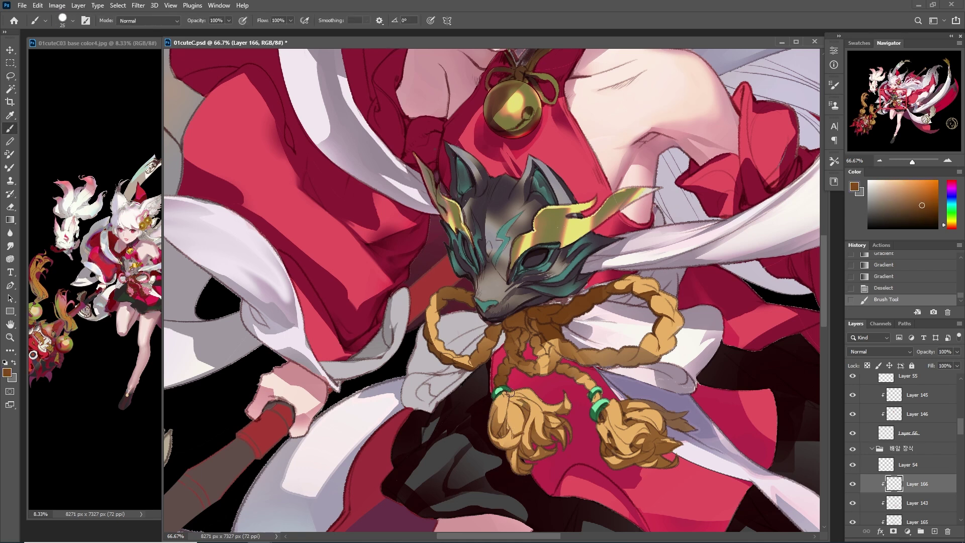
{"action": "left_click", "coordinate": [510, 393]}
{"action": "left_click", "coordinate": [509, 393]}
{"action": "left_click", "coordinate": [508, 392]}
{"action": "mouse_move", "coordinate": [548, 366]}
{"action": "left_mouse_down"}
{"action": "mouse_move", "coordinate": [508, 352]}
{"action": "mouse_move", "coordinate": [515, 334]}
{"action": "mouse_move", "coordinate": [538, 347]}
{"action": "mouse_move", "coordinate": [531, 320]}
{"action": "mouse_move", "coordinate": [509, 333]}
{"action": "mouse_move", "coordinate": [487, 327]}
{"action": "left_mouse_up"}
{"action": "key", "text": "bracketleft"}
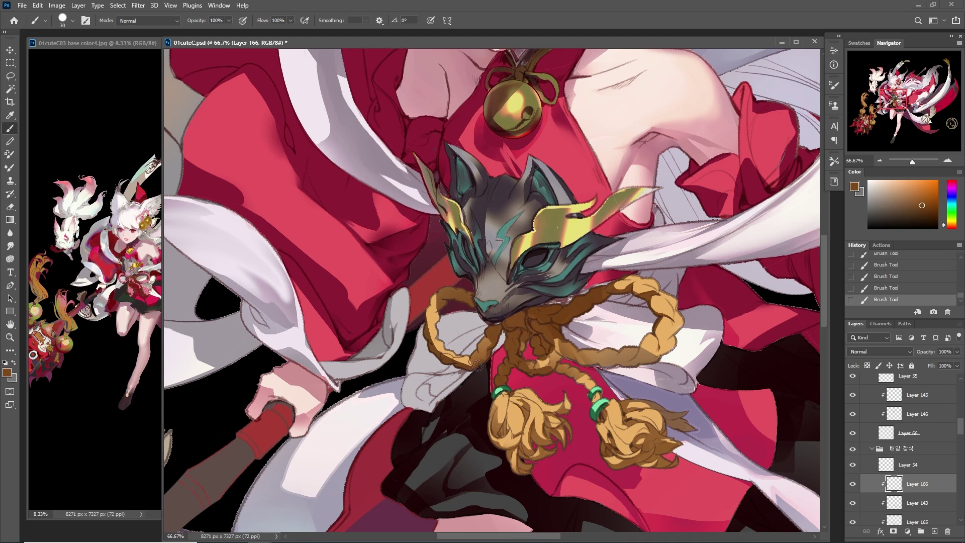
Paint shadows and light tan highlights on the braid segments of the small left rope loop using sampled rope colours
{"action": "left_click", "coordinate": [455, 347], "text": "alt"}
{"action": "left_click", "coordinate": [443, 332], "text": "alt"}
{"action": "left_click", "coordinate": [462, 356], "text": "alt"}
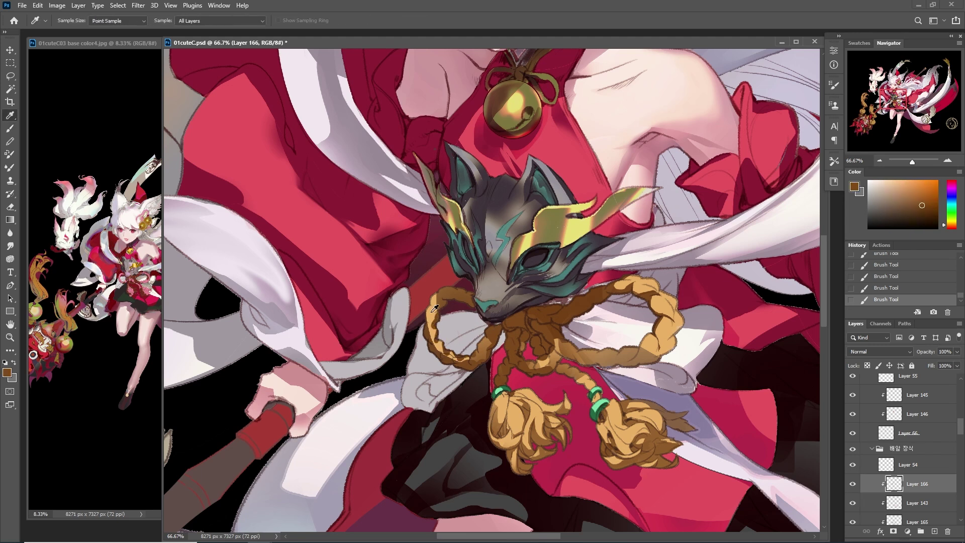
{"action": "key", "text": "bracketleft"}
{"action": "key", "text": "bracketleft"}
{"action": "left_click", "coordinate": [466, 361], "text": "alt"}
{"action": "left_click", "coordinate": [456, 363], "text": "alt"}
{"action": "key", "text": "bracketright"}
{"action": "left_click", "coordinate": [468, 361], "text": "alt"}
{"action": "left_click", "coordinate": [450, 357], "text": "alt"}
{"action": "key", "text": "bracketleft"}
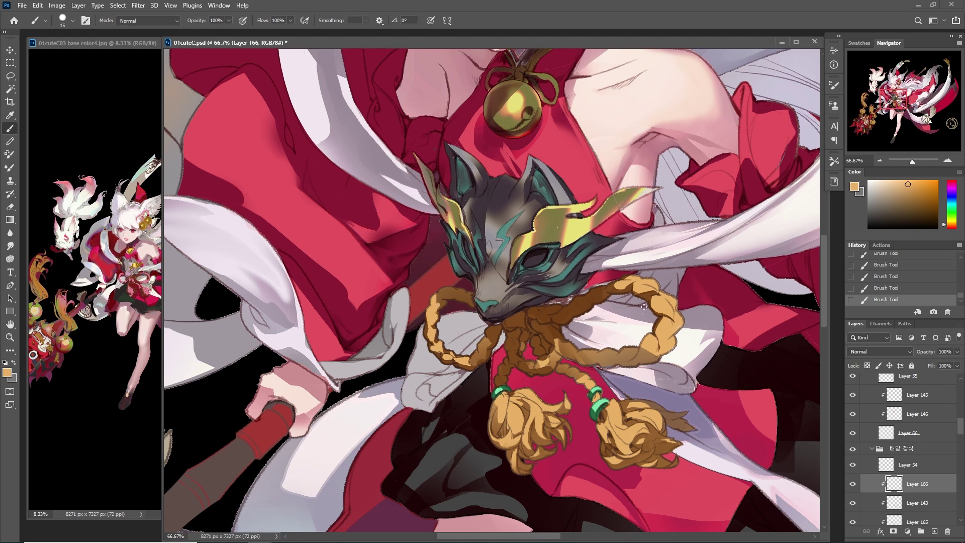
Shade the braid segments on the outer side of the large right rope loop with sampled tan and brown
{"action": "left_click", "coordinate": [656, 352], "text": "alt"}
{"action": "key", "text": "bracketleft"}
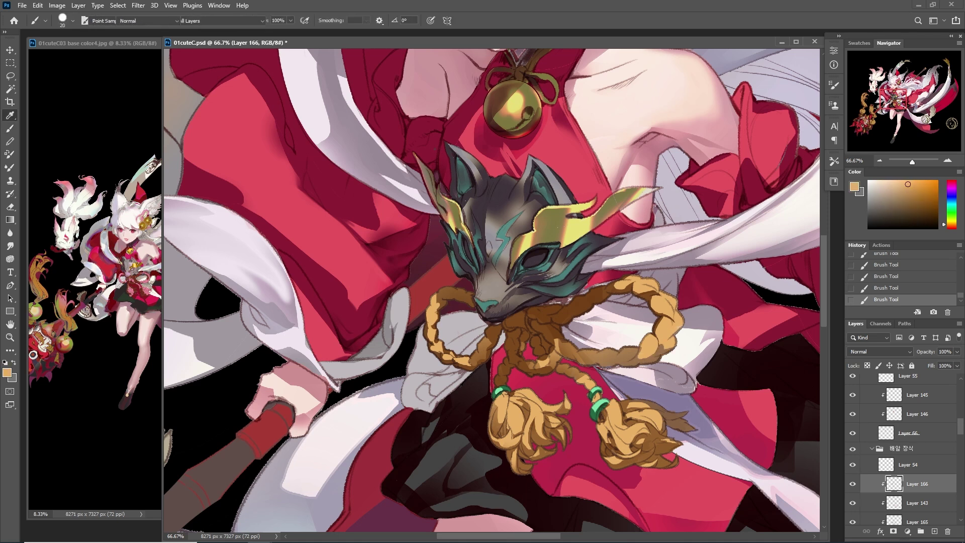
{"action": "left_click", "coordinate": [683, 324], "text": "alt"}
{"action": "left_click", "coordinate": [33, 354], "text": "alt"}
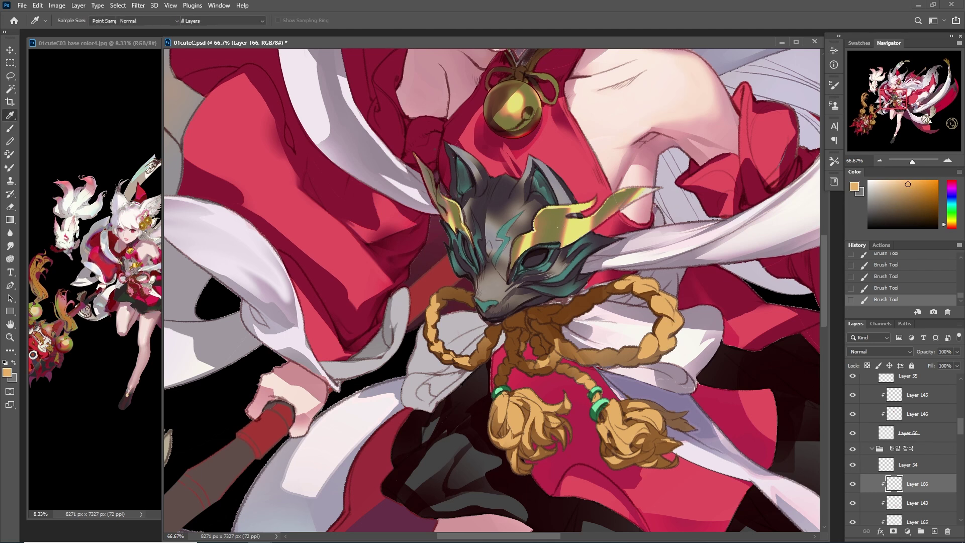
{"action": "key", "text": "alt"}
{"action": "left_click", "coordinate": [653, 355], "text": "alt"}
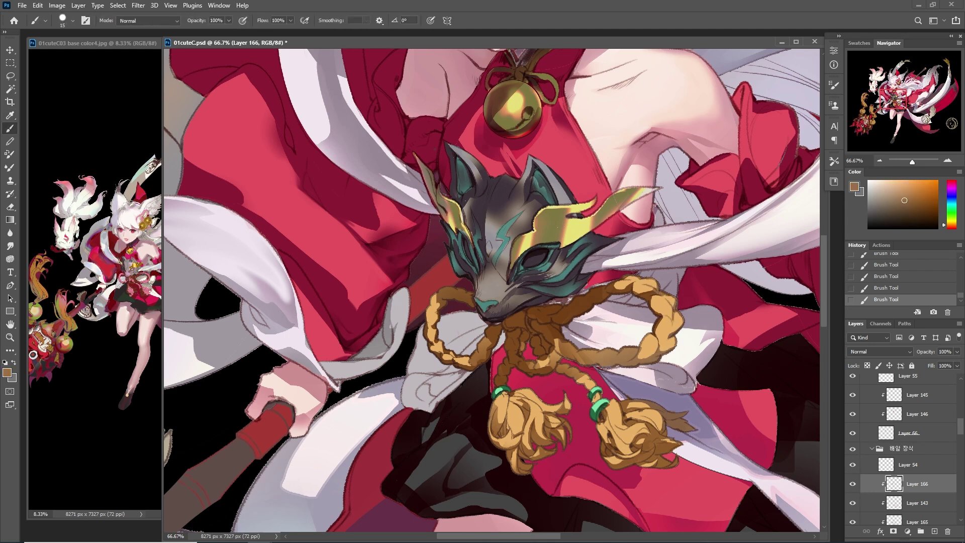
{"action": "key", "text": "bracketright"}
{"action": "key", "text": "bracketright"}
{"action": "key", "text": "bracketright"}
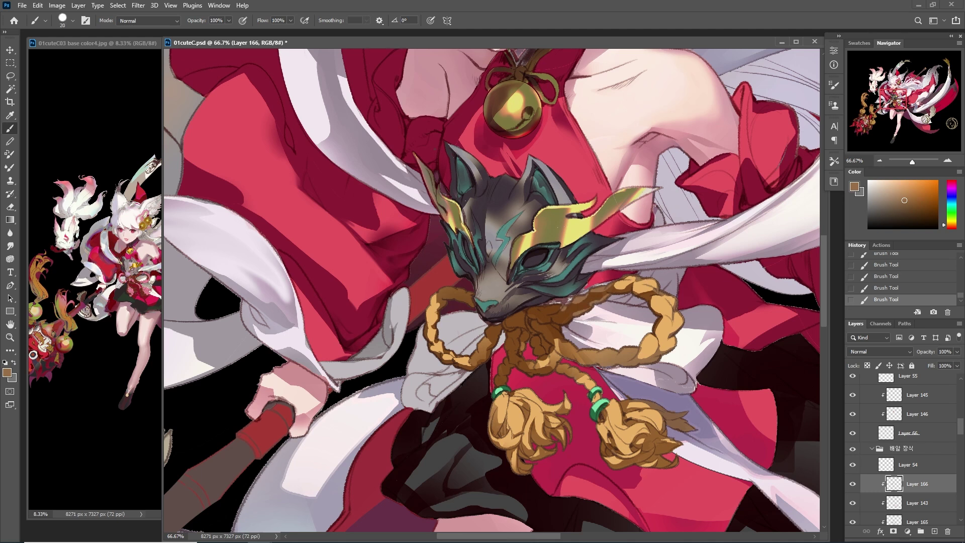
Darken the large right rope loop near the knot and along its lower strand with brown, using a larger brush
{"action": "left_click", "coordinate": [583, 304], "text": "alt"}
{"action": "key", "text": "bracketright"}
{"action": "key", "text": "alt"}
{"action": "key", "text": "bracketright"}
{"action": "key", "text": "bracketright"}
{"action": "key", "text": "bracketright"}
{"action": "mouse_move", "coordinate": [560, 356]}
{"action": "left_mouse_down"}
{"action": "mouse_move", "coordinate": [549, 354]}
{"action": "mouse_move", "coordinate": [566, 370]}
{"action": "mouse_move", "coordinate": [640, 369]}
{"action": "left_mouse_up"}
{"action": "left_click", "coordinate": [622, 356], "text": "alt"}
{"action": "key", "text": "bracketleft"}
{"action": "key", "text": "bracketleft"}
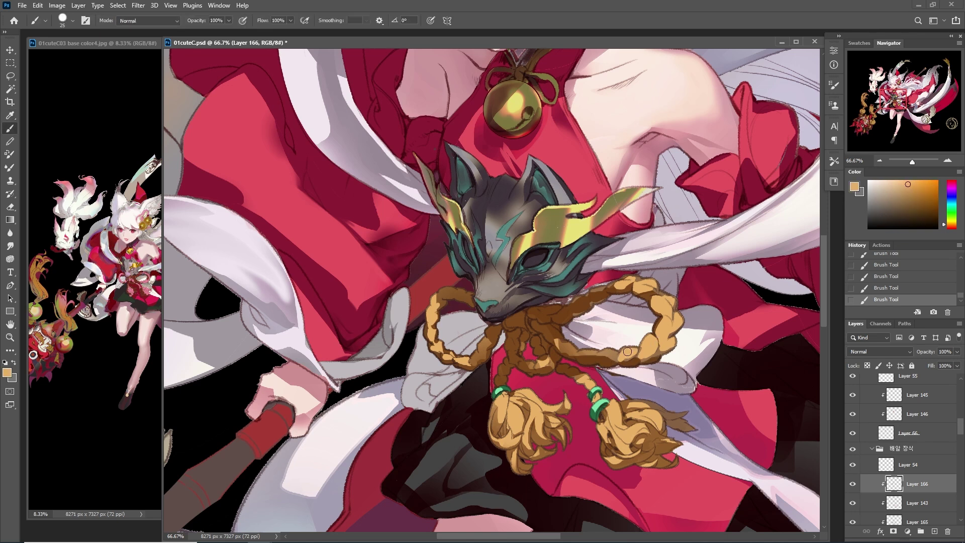
Refine the lower strand of the right rope loop and the knot with a smaller brush in sampled browns
{"action": "key", "text": "alt"}
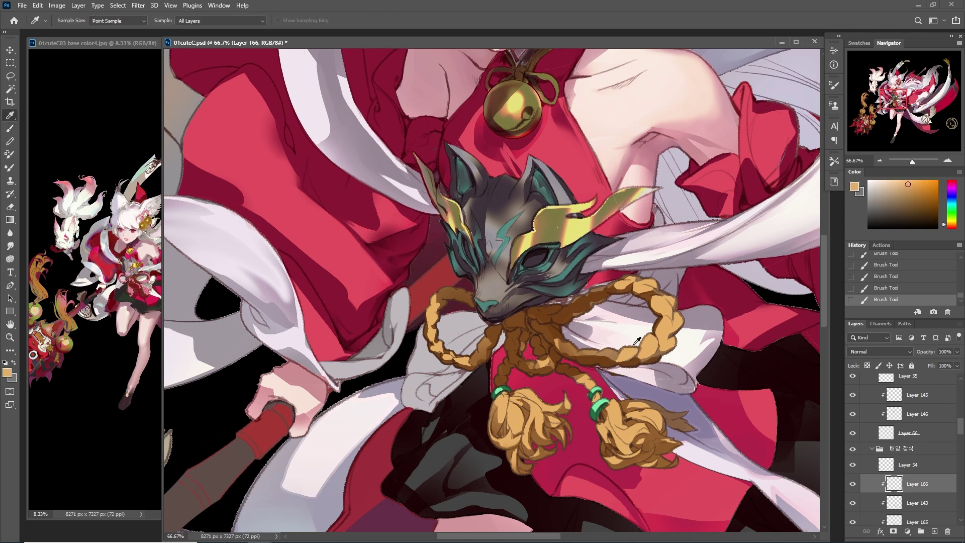
{"action": "left_click", "coordinate": [648, 356], "text": "alt"}
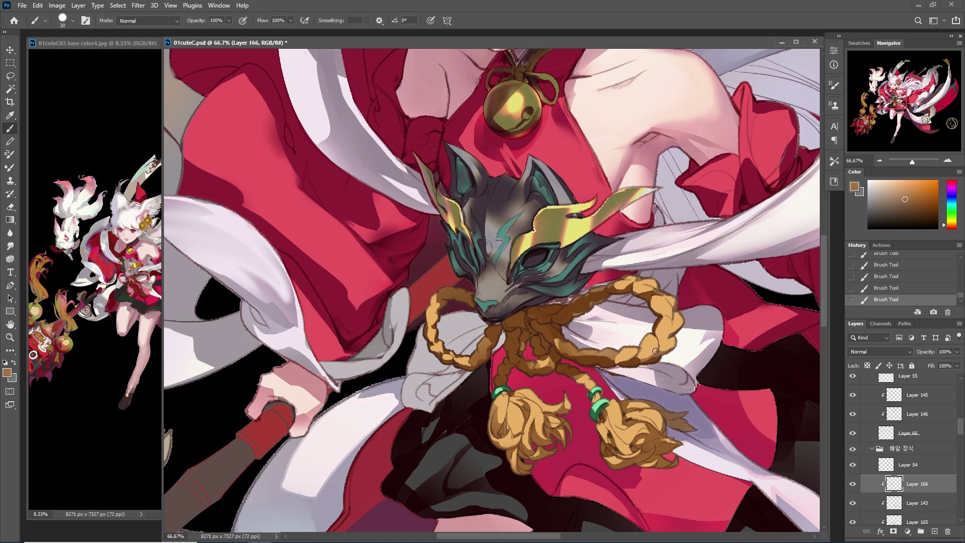
{"action": "left_click", "coordinate": [611, 358], "text": "alt"}
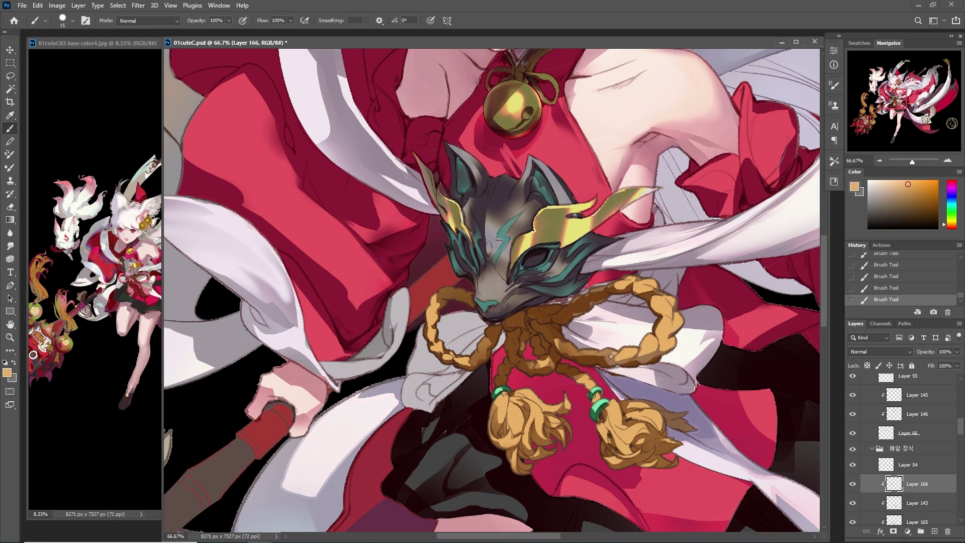
{"action": "key", "text": "bracketleft"}
{"action": "left_click", "coordinate": [545, 322], "text": "alt"}
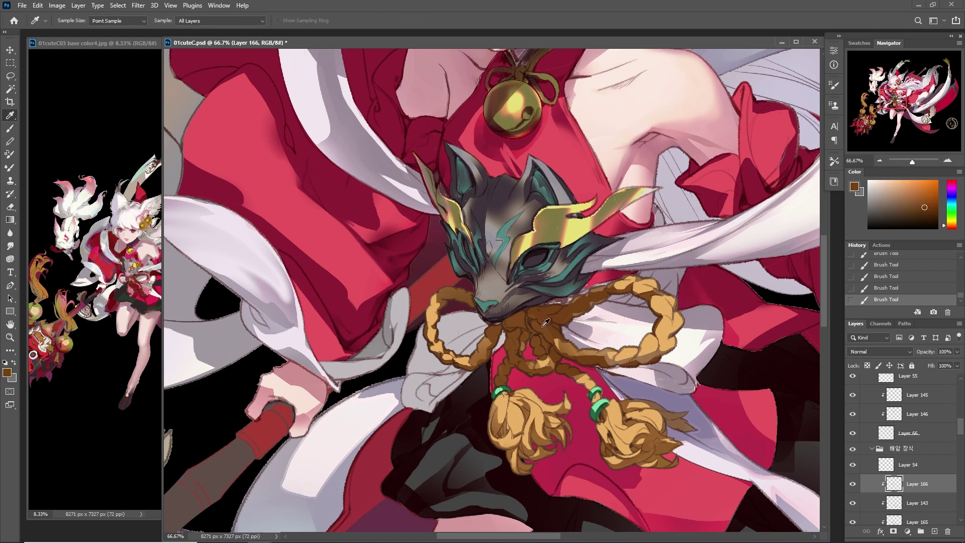
{"action": "left_click", "coordinate": [521, 326], "text": "alt"}
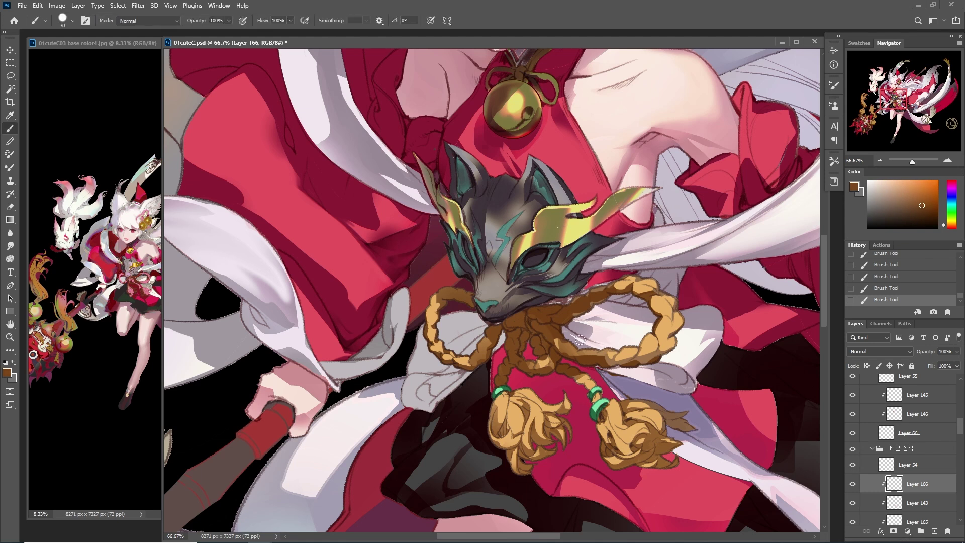
Select the small gap in the central knot with the Magic Wand, clear it from Layer 94, deselect and save
{"action": "key", "text": "w"}
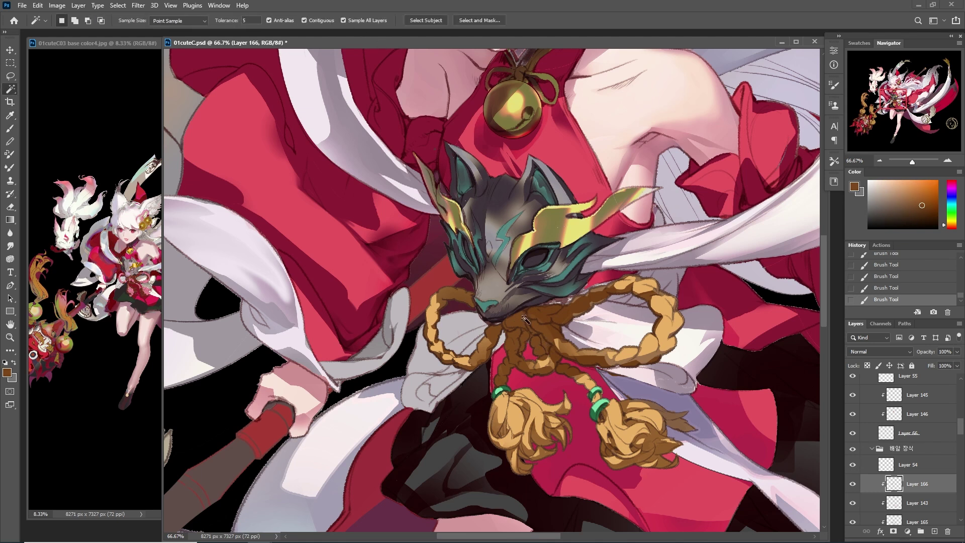
{"action": "left_click", "coordinate": [544, 345]}
{"action": "scroll", "coordinate": [920, 525], "scroll_direction": "down", "scroll_amount": 3}
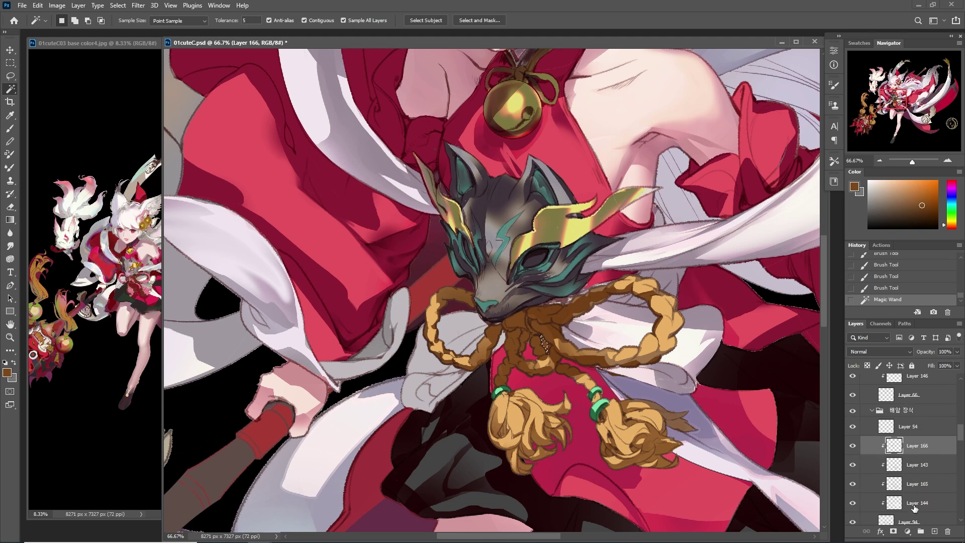
{"action": "left_click", "coordinate": [920, 526]}
{"action": "key", "text": "Delete"}
{"action": "key", "text": "ctrl+d"}
{"action": "key", "text": "ctrl+s"}
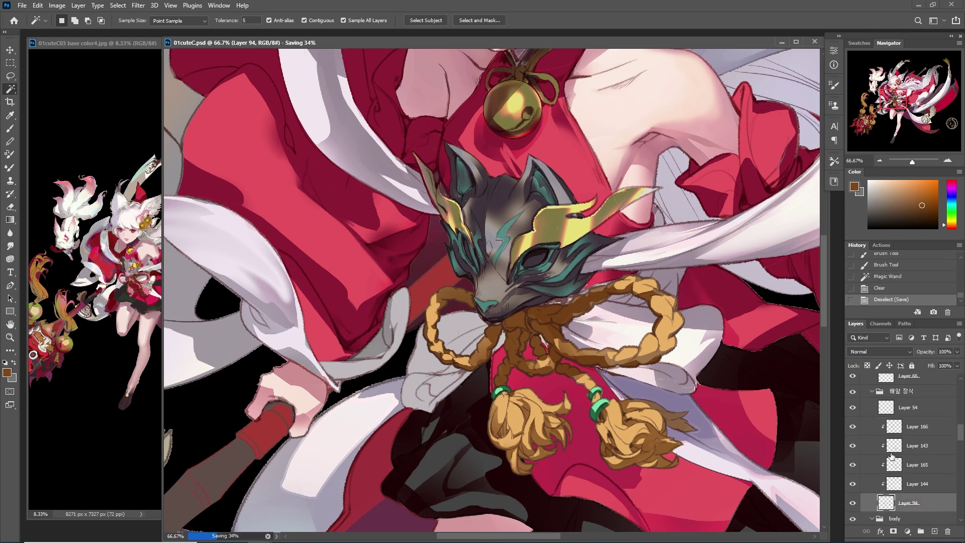
Check clipped Layer 144 and Layer 165 by toggling their visibility, and merge both into Layer 94
{"action": "left_click", "coordinate": [852, 484]}
{"action": "left_click", "coordinate": [852, 484]}
{"action": "key", "text": "ctrl+e"}
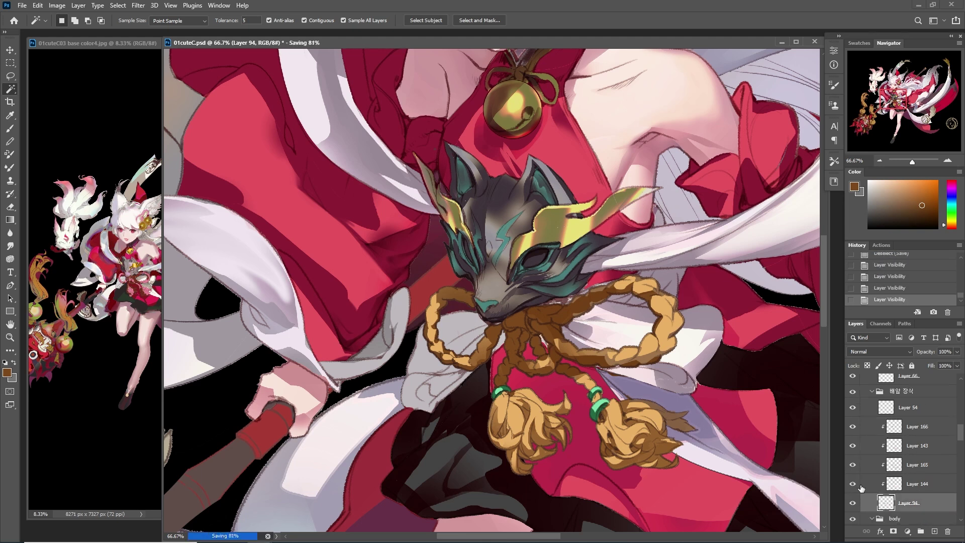
{"action": "left_click", "coordinate": [853, 465]}
{"action": "left_click", "coordinate": [854, 465]}
{"action": "left_click", "coordinate": [859, 465]}
{"action": "key", "text": "ctrl+e"}
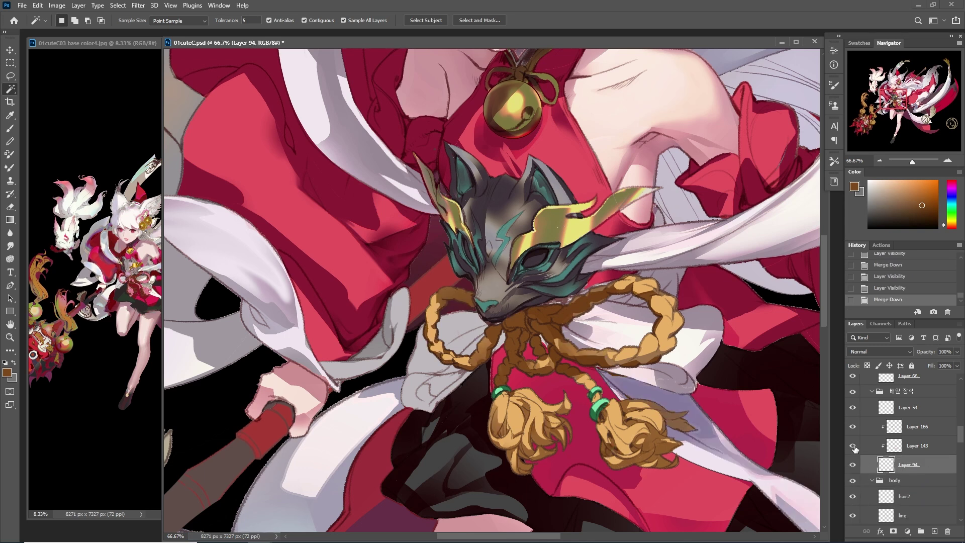
Merge the remaining clipped layers, Layer 143 and Layer 166, into Layer 94
{"action": "left_click_drag", "start_coordinate": [885, 444], "coordinate": [883, 432]}
{"action": "key", "text": "ctrl+z"}
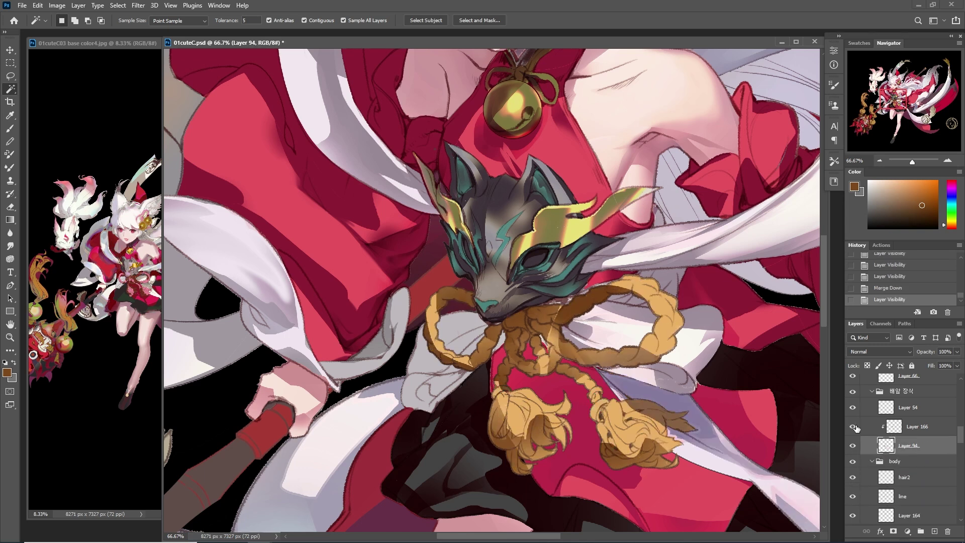
{"action": "key", "text": "ctrl+z"}
{"action": "key", "text": "ctrl+e"}
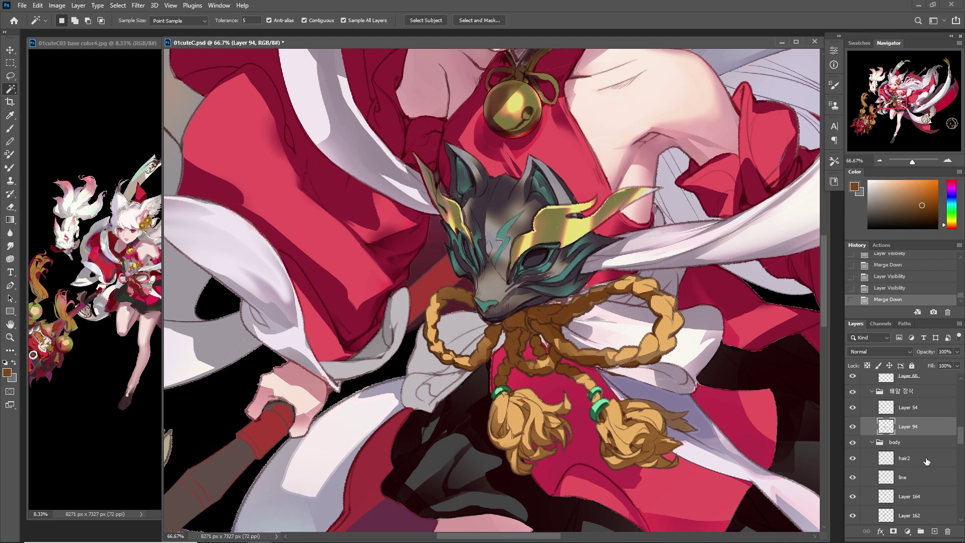
Add a new layer clipped to Layer 94 and paint sampled tan touches on the right rope loop's lower strand
{"action": "left_click", "coordinate": [933, 532]}
{"action": "left_click", "coordinate": [930, 436], "text": "alt"}
{"action": "key", "text": "i"}
{"action": "left_click", "coordinate": [607, 350]}
{"action": "key", "text": "b"}
{"action": "left_click", "coordinate": [605, 356]}
{"action": "left_click", "coordinate": [584, 357]}
{"action": "left_click", "coordinate": [581, 355]}
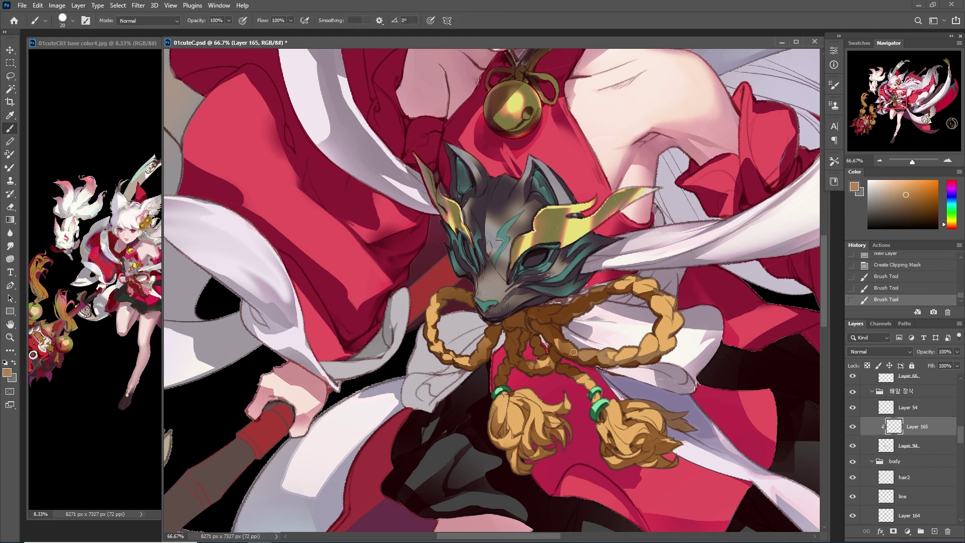
{"action": "left_click", "coordinate": [570, 348]}
Brush the fold edge of the white sash below the skirt with sampled pale pink and greyish lavender
{"action": "key", "text": "i"}
{"action": "mouse_move", "coordinate": [547, 361]}
{"action": "left_mouse_down"}
{"action": "mouse_move", "coordinate": [455, 223]}
{"action": "mouse_move", "coordinate": [415, 228]}
{"action": "left_mouse_up"}
{"action": "left_click", "coordinate": [454, 223]}
{"action": "key", "text": "b"}
{"action": "left_click", "coordinate": [454, 223], "text": "alt"}
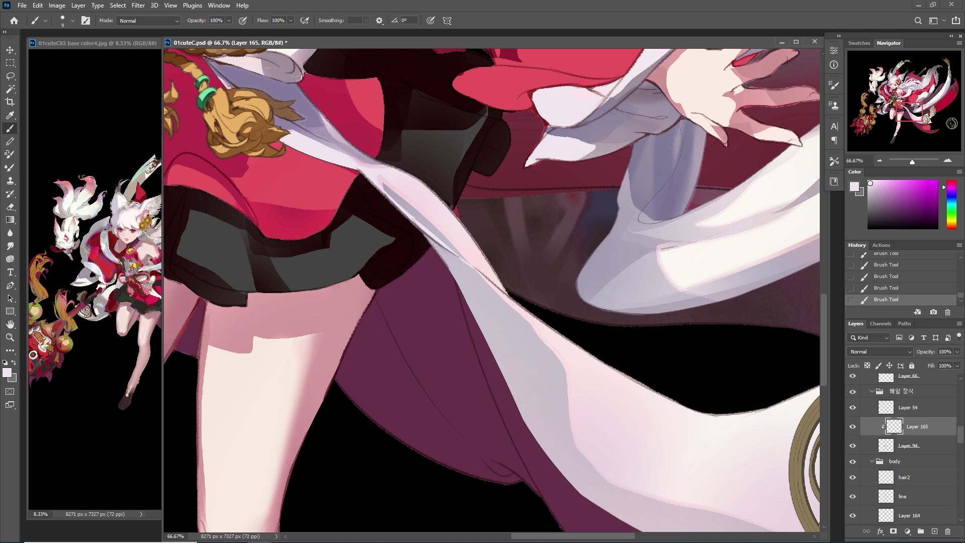
{"action": "left_click", "coordinate": [442, 224], "text": "alt"}
{"action": "key", "text": "bracketright"}
{"action": "key", "text": "bracketright"}
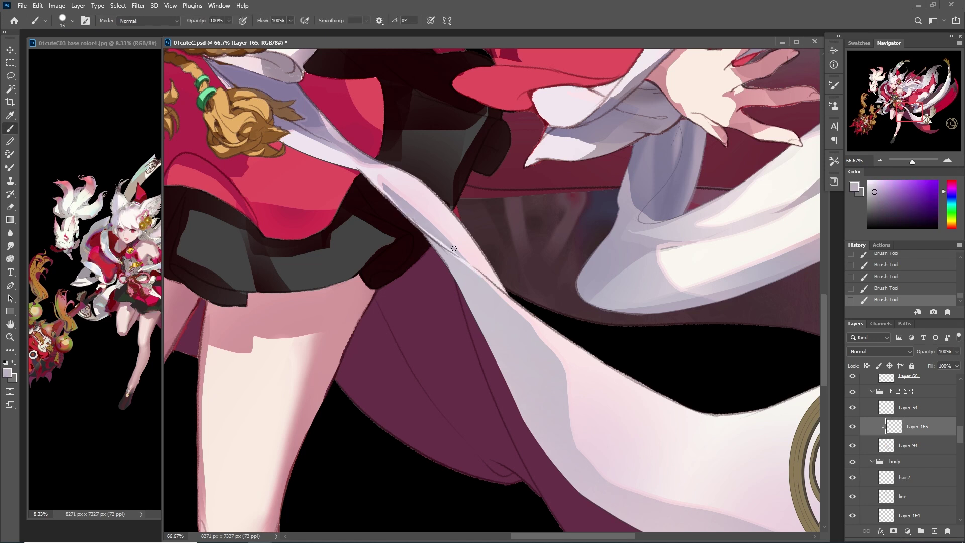
Lasso the upper part of the white sash near the skirt hem and blend it with pale pink gradients
{"action": "key", "text": "i"}
{"action": "left_click", "coordinate": [318, 115]}
{"action": "left_click", "coordinate": [402, 195]}
{"action": "key", "text": "b"}
{"action": "mouse_move", "coordinate": [401, 223]}
{"action": "left_mouse_down"}
{"action": "mouse_move", "coordinate": [321, 181]}
{"action": "mouse_move", "coordinate": [325, 128]}
{"action": "mouse_move", "coordinate": [253, 103]}
{"action": "mouse_move", "coordinate": [318, 128]}
{"action": "mouse_move", "coordinate": [271, 114]}
{"action": "left_mouse_up"}
{"action": "key", "text": "l"}
{"action": "key", "text": "g"}
{"action": "key", "text": "l"}
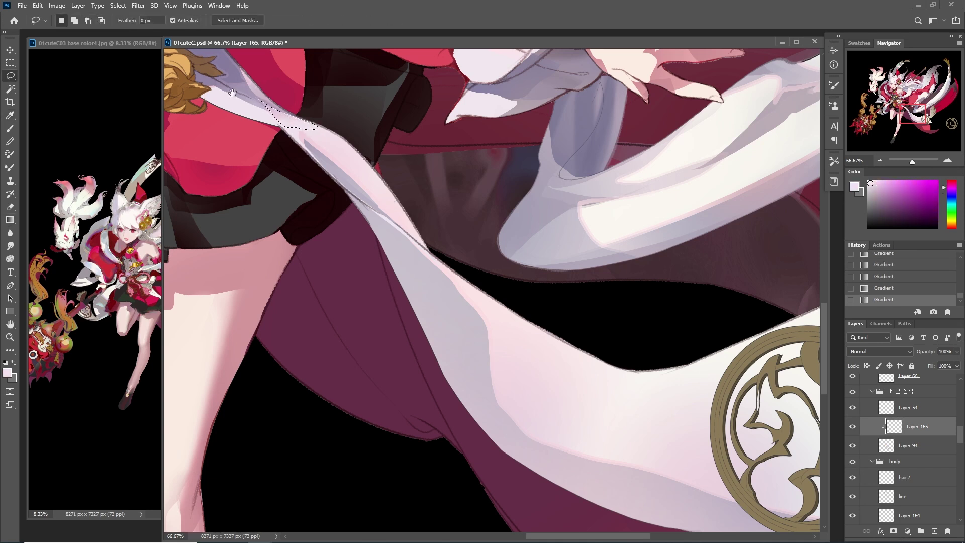
Lasso the narrow sash strip beside the right tassel, fill it with a pale pink gradient and deselect
{"action": "left_click_drag", "start_coordinate": [188, 80], "coordinate": [190, 80]}
{"action": "key", "text": "g"}
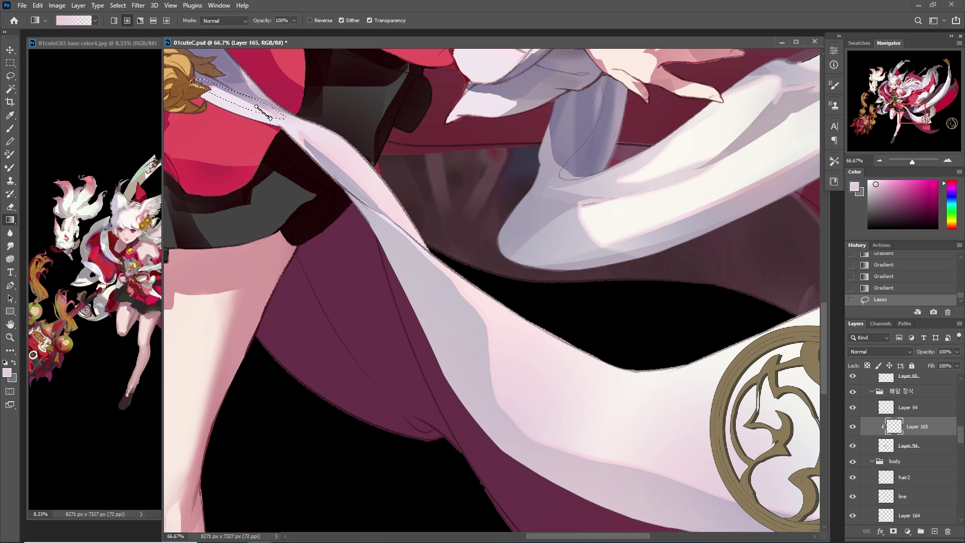
{"action": "key", "text": "ctrl+d"}
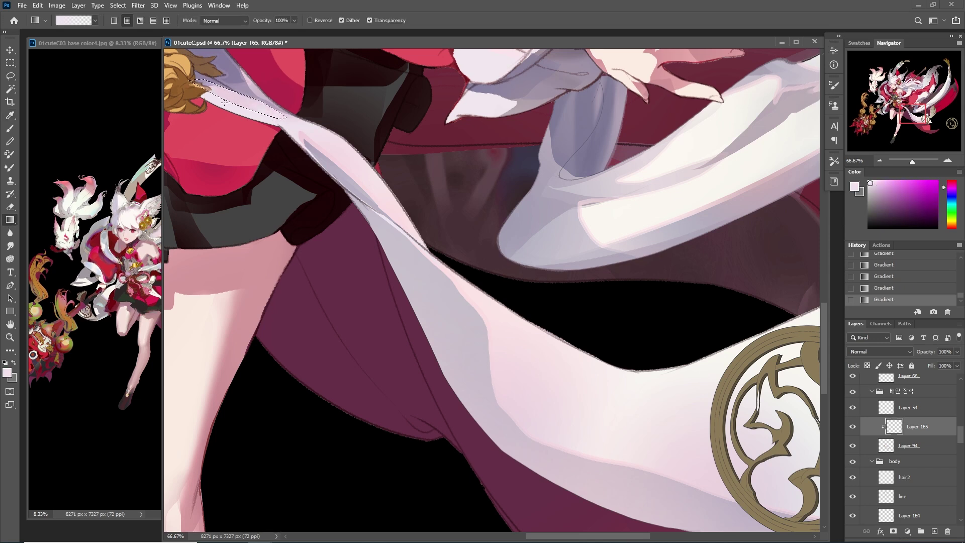
Lasso the folds of the white sash below the skirt and shade them with sampled greyish lavender gradients
{"action": "key", "text": "l"}
{"action": "key", "text": "i"}
{"action": "left_click", "coordinate": [216, 98]}
{"action": "key", "text": "l"}
{"action": "left_click_drag", "start_coordinate": [411, 210], "coordinate": [263, 122]}
{"action": "key", "text": "i"}
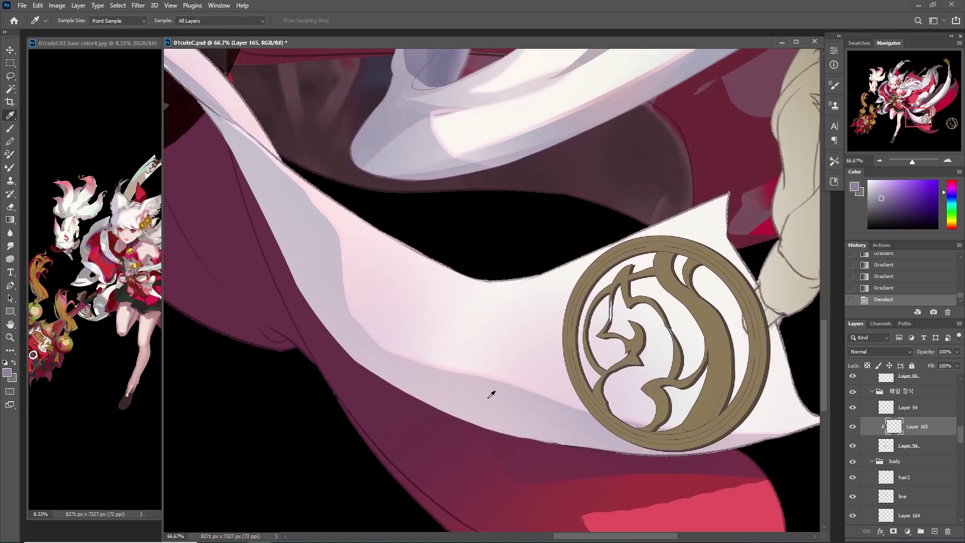
{"action": "left_click", "coordinate": [491, 394]}
{"action": "key", "text": "l"}
{"action": "left_click_drag", "start_coordinate": [331, 222], "coordinate": [255, 170]}
{"action": "key", "text": "g"}
{"action": "left_click_drag", "start_coordinate": [292, 196], "coordinate": [430, 312]}
Sample a pale greyish tone and blend another gradient into the sash's upper fold shadow, leaving nothing selected
{"action": "key", "text": "l"}
{"action": "key", "text": "i"}
{"action": "left_click", "coordinate": [248, 133]}
{"action": "key", "text": "g"}
{"action": "mouse_move", "coordinate": [326, 209]}
{"action": "left_mouse_down"}
{"action": "mouse_move", "coordinate": [408, 306]}
{"action": "mouse_move", "coordinate": [324, 284]}
{"action": "left_mouse_up"}
{"action": "key", "text": "l"}
{"action": "key", "text": "ctrl+d"}
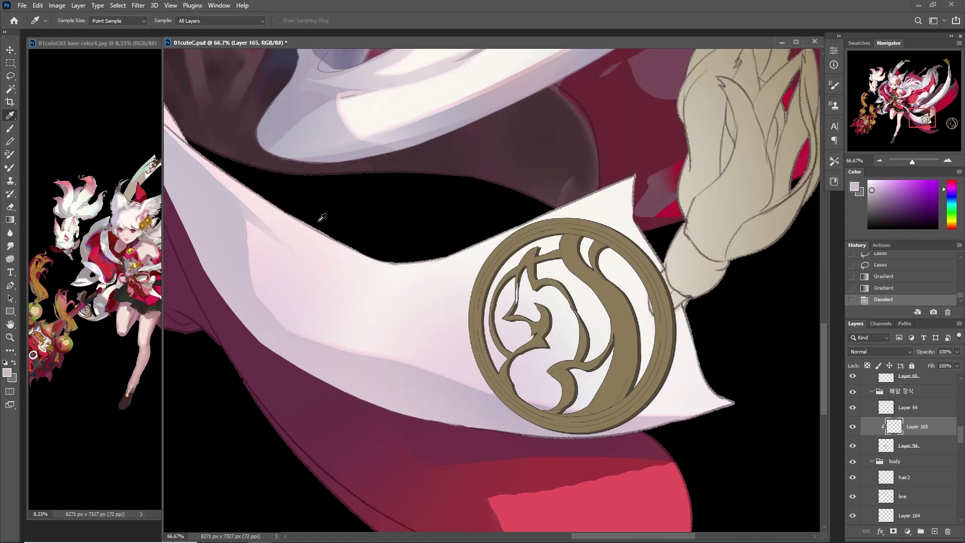
Lasso the two pointed corners of the sash end beside the round emblem and shade them with greyish lavender gradients
{"action": "left_click_drag", "start_coordinate": [635, 171], "coordinate": [679, 300]}
{"action": "left_click_drag", "start_coordinate": [670, 274], "coordinate": [670, 274]}
{"action": "key", "text": "ctrl+d"}
{"action": "key", "text": "l"}
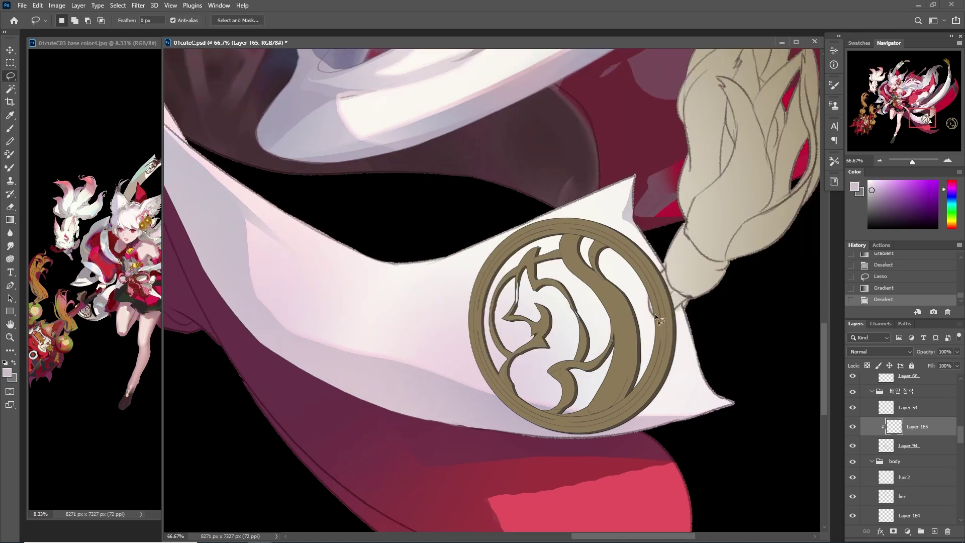
{"action": "mouse_move", "coordinate": [701, 394]}
{"action": "left_mouse_down"}
{"action": "mouse_move", "coordinate": [721, 408]}
{"action": "mouse_move", "coordinate": [647, 341]}
{"action": "mouse_move", "coordinate": [699, 395]}
{"action": "left_mouse_up"}
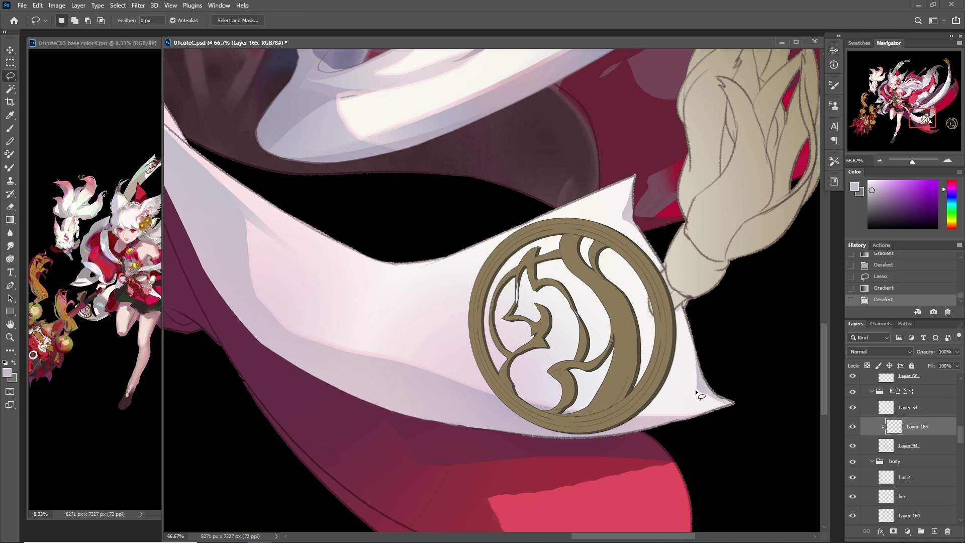
{"action": "mouse_move", "coordinate": [664, 304]}
{"action": "left_mouse_down"}
{"action": "mouse_move", "coordinate": [618, 312]}
{"action": "mouse_move", "coordinate": [487, 390]}
{"action": "left_mouse_up"}
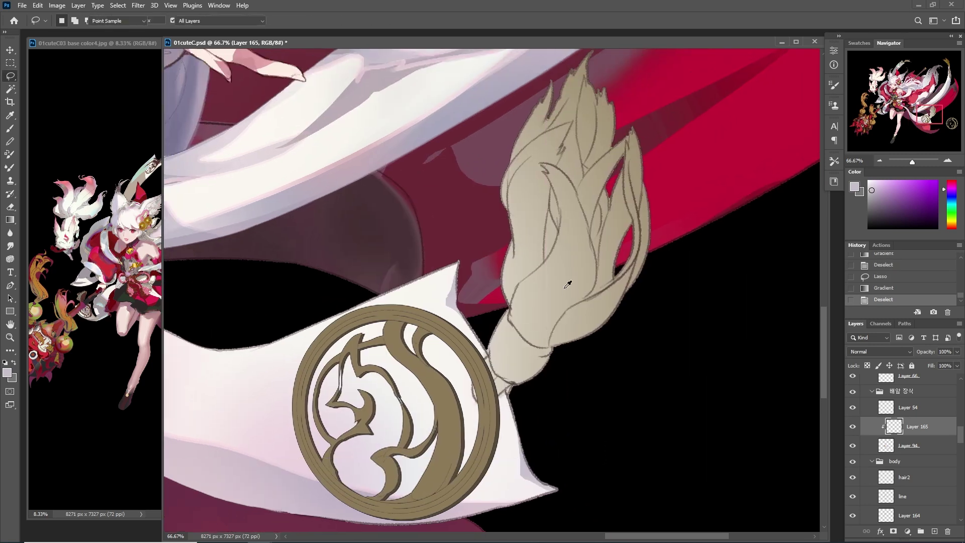
Lasso the outer right strand of the beige tassel, shade it with a sampled dark brown gradient and deselect
{"action": "key", "text": "i"}
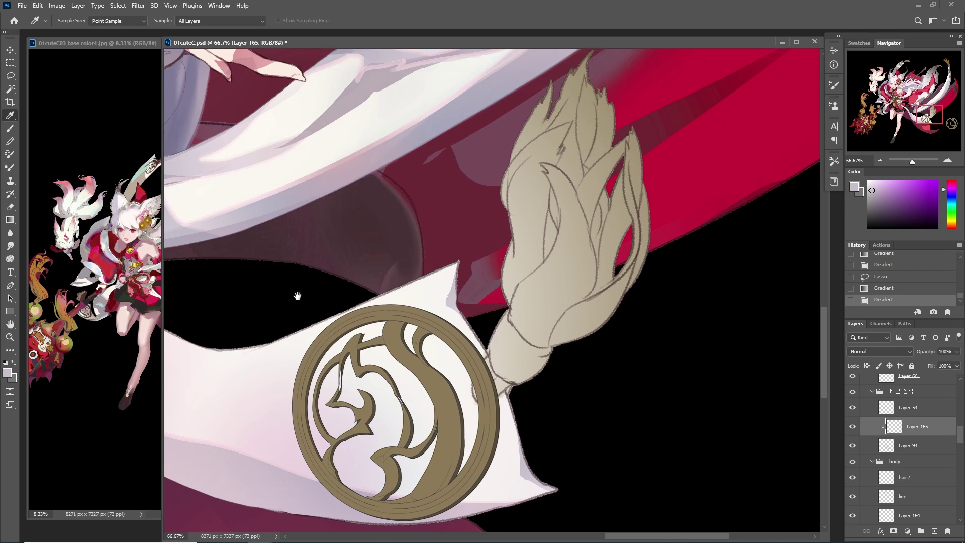
{"action": "key", "text": "l"}
{"action": "left_click_drag", "start_coordinate": [635, 132], "coordinate": [628, 175]}
{"action": "left_click_drag", "start_coordinate": [607, 290], "coordinate": [649, 150]}
{"action": "key", "text": "i"}
{"action": "left_click", "coordinate": [583, 307]}
{"action": "key", "text": "g"}
{"action": "left_click_drag", "start_coordinate": [594, 293], "coordinate": [589, 390]}
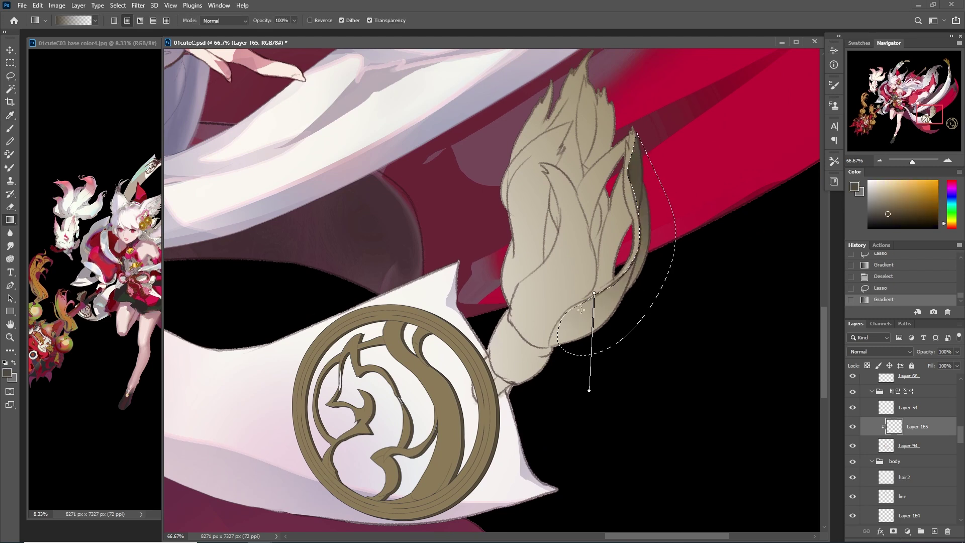
{"action": "key", "text": "l"}
{"action": "key", "text": "ctrl+d"}
Shade the strands between the tassel's centre and right edge with brown gradients, undoing one attempt along the way
{"action": "key", "text": "g"}
{"action": "mouse_move", "coordinate": [596, 240]}
{"action": "left_mouse_down"}
{"action": "mouse_move", "coordinate": [633, 234]}
{"action": "mouse_move", "coordinate": [592, 292]}
{"action": "mouse_move", "coordinate": [616, 148]}
{"action": "mouse_move", "coordinate": [602, 230]}
{"action": "mouse_move", "coordinate": [609, 166]}
{"action": "mouse_move", "coordinate": [559, 189]}
{"action": "mouse_move", "coordinate": [570, 289]}
{"action": "mouse_move", "coordinate": [535, 250]}
{"action": "left_mouse_up"}
{"action": "key", "text": "l"}
{"action": "key", "text": "ctrl+d"}
{"action": "key", "text": "ctrl+z"}
{"action": "key", "text": "g"}
{"action": "key", "text": "l"}
{"action": "key", "text": "ctrl+d"}
{"action": "key", "text": "g"}
{"action": "key", "text": "l"}
{"action": "key", "text": "ctrl+d"}
Lasso the tassel's central and lower strands and darken their edges with brown gradients
{"action": "left_click_drag", "start_coordinate": [550, 181], "coordinate": [548, 179]}
{"action": "key", "text": "g"}
{"action": "left_click_drag", "start_coordinate": [545, 189], "coordinate": [564, 258]}
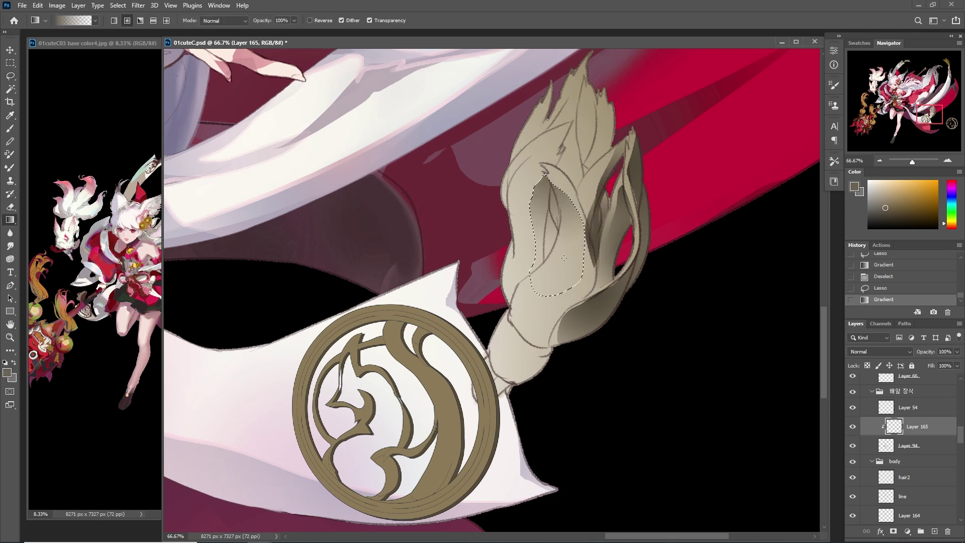
{"action": "left_click_drag", "start_coordinate": [586, 221], "coordinate": [586, 222]}
{"action": "key", "text": "l"}
{"action": "left_click_drag", "start_coordinate": [514, 224], "coordinate": [597, 279]}
{"action": "key", "text": "g"}
{"action": "mouse_move", "coordinate": [549, 347]}
{"action": "left_mouse_down"}
{"action": "mouse_move", "coordinate": [569, 307]}
{"action": "mouse_move", "coordinate": [574, 321]}
{"action": "left_mouse_up"}
Lasso the tassel's knot and the cord end beside the emblem and shade both with brown gradients
{"action": "key", "text": "l"}
{"action": "mouse_move", "coordinate": [557, 352]}
{"action": "left_mouse_down"}
{"action": "mouse_move", "coordinate": [506, 381]}
{"action": "mouse_move", "coordinate": [521, 285]}
{"action": "left_mouse_up"}
{"action": "key", "text": "g"}
{"action": "mouse_move", "coordinate": [492, 384]}
{"action": "left_mouse_down"}
{"action": "mouse_move", "coordinate": [506, 349]}
{"action": "mouse_move", "coordinate": [542, 328]}
{"action": "left_mouse_up"}
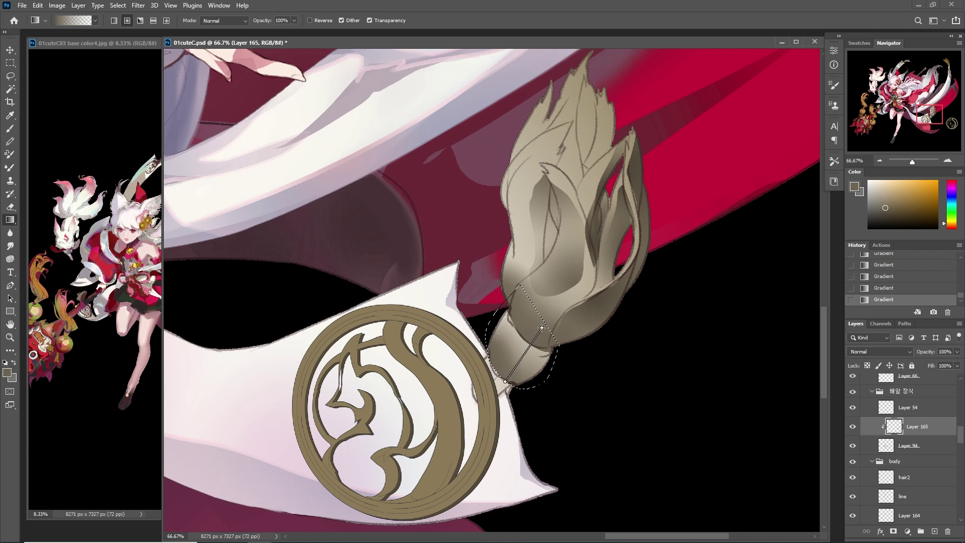
{"action": "key", "text": "l"}
{"action": "key", "text": "ctrl+d"}
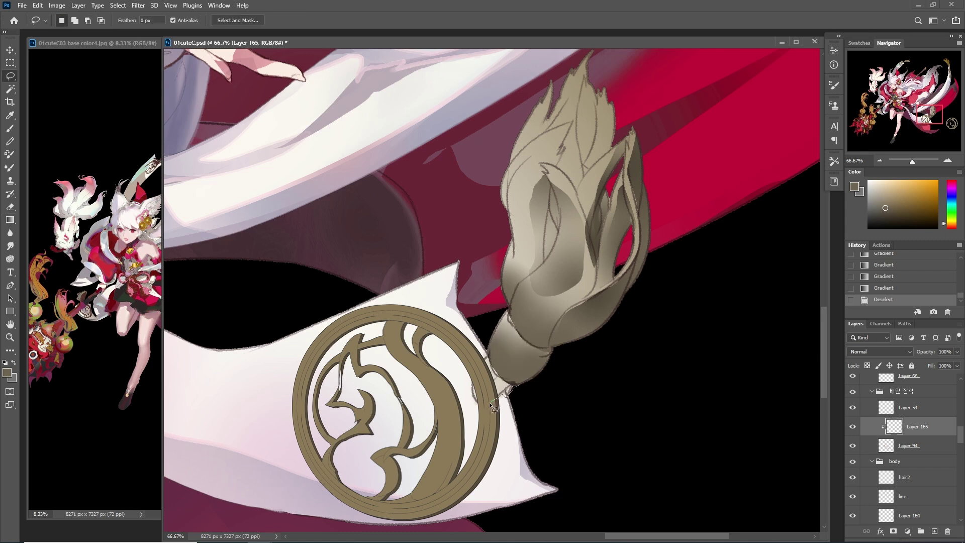
{"action": "left_click_drag", "start_coordinate": [482, 364], "coordinate": [490, 370]}
{"action": "key", "text": "g"}
{"action": "left_click_drag", "start_coordinate": [494, 347], "coordinate": [498, 414]}
Lasso the upper tip strands of the tassel, shade them with a brown gradient and deselect
{"action": "key", "text": "l"}
{"action": "left_click_drag", "start_coordinate": [589, 51], "coordinate": [581, 86]}
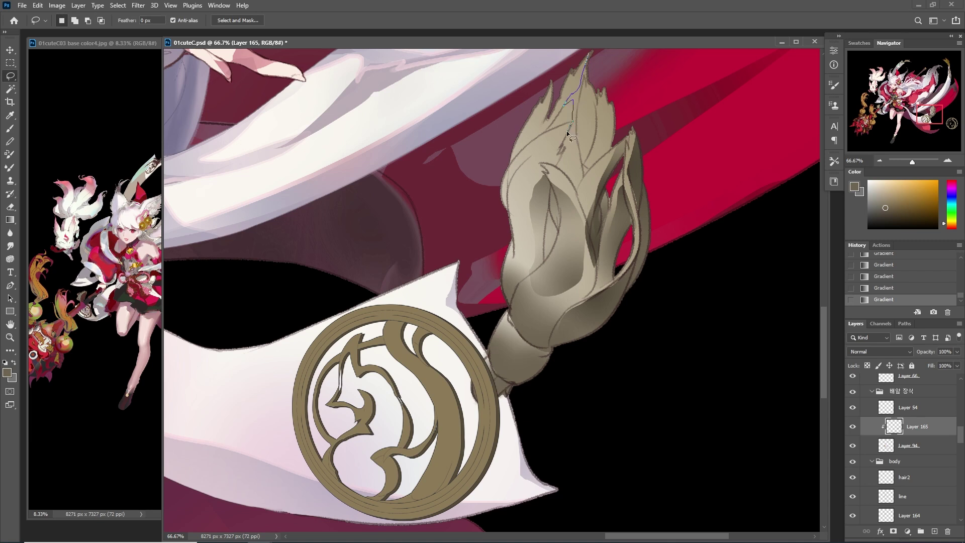
{"action": "left_click_drag", "start_coordinate": [617, 149], "coordinate": [620, 150]}
{"action": "key", "text": "g"}
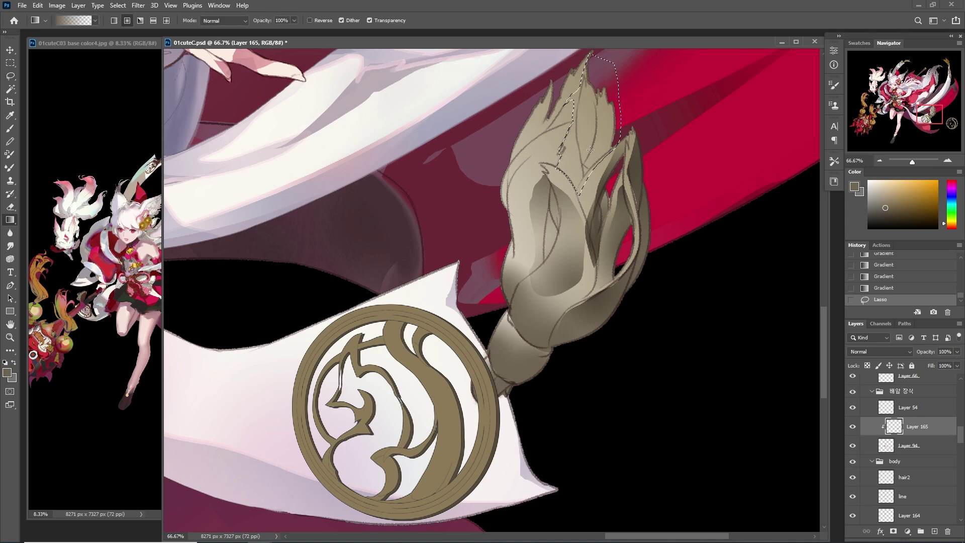
{"action": "scroll", "coordinate": [568, 126], "scroll_direction": "up", "scroll_amount": 1}
{"action": "mouse_move", "coordinate": [583, 73]}
{"action": "left_mouse_down"}
{"action": "mouse_move", "coordinate": [568, 143]}
{"action": "mouse_move", "coordinate": [556, 123]}
{"action": "mouse_move", "coordinate": [553, 145]}
{"action": "left_mouse_up"}
{"action": "key", "text": "l"}
{"action": "key", "text": "ctrl+d"}
Lasso the strands on the tassel's upper left side and shade them with brown gradients, redoing the first selection
{"action": "mouse_move", "coordinate": [555, 108]}
{"action": "left_mouse_down"}
{"action": "mouse_move", "coordinate": [558, 141]}
{"action": "mouse_move", "coordinate": [549, 143]}
{"action": "left_mouse_up"}
{"action": "key", "text": "ctrl+z"}
{"action": "key", "text": "ctrl+z"}
{"action": "mouse_move", "coordinate": [553, 95]}
{"action": "left_mouse_down"}
{"action": "mouse_move", "coordinate": [528, 154]}
{"action": "mouse_move", "coordinate": [547, 151]}
{"action": "left_mouse_up"}
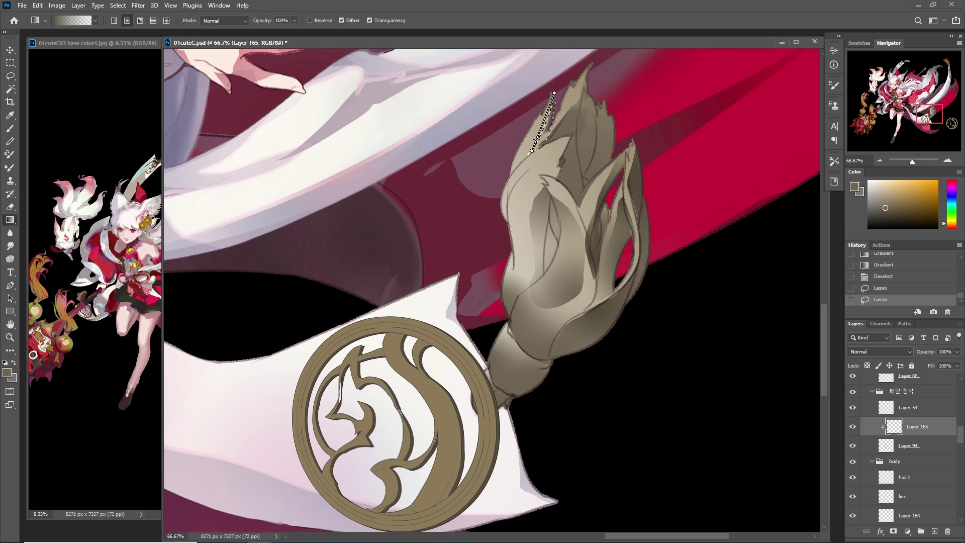
{"action": "mouse_move", "coordinate": [544, 191]}
{"action": "left_mouse_down"}
{"action": "mouse_move", "coordinate": [523, 221]}
{"action": "mouse_move", "coordinate": [550, 259]}
{"action": "mouse_move", "coordinate": [540, 224]}
{"action": "left_mouse_up"}
{"action": "key", "text": "g"}
{"action": "left_click_drag", "start_coordinate": [525, 206], "coordinate": [543, 236]}
{"action": "key", "text": "l"}
{"action": "key", "text": "ctrl+d"}
Save the file, compare Layer 165 on and off, and merge it down into Layer 94
{"action": "key", "text": "ctrl+minus"}
{"action": "key", "text": "ctrl+minus"}
{"action": "key", "text": "ctrl+minus"}
{"action": "key", "text": "ctrl+minus"}
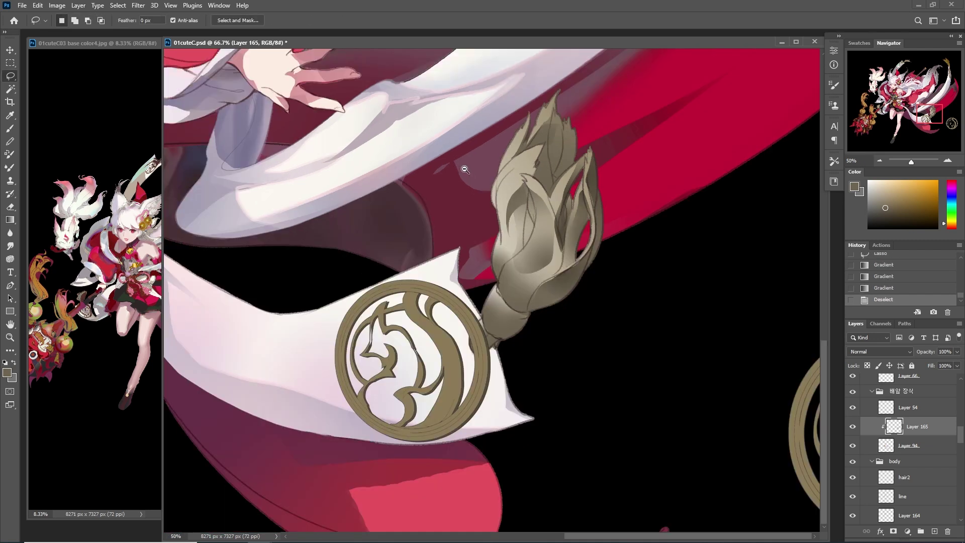
{"action": "key", "text": "ctrl+s"}
{"action": "left_click", "coordinate": [853, 426]}
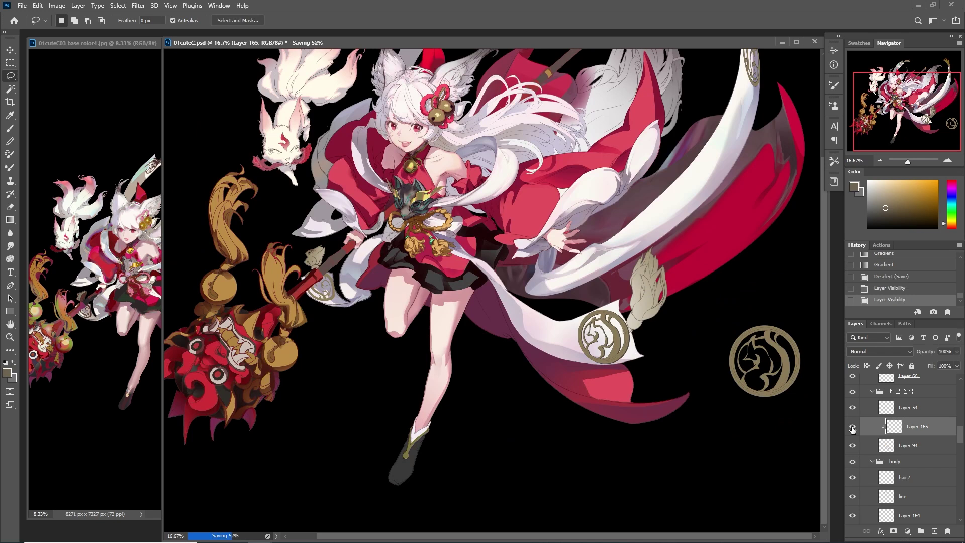
{"action": "left_click", "coordinate": [852, 427]}
{"action": "key", "text": "ctrl+e"}
{"action": "key", "text": "g"}
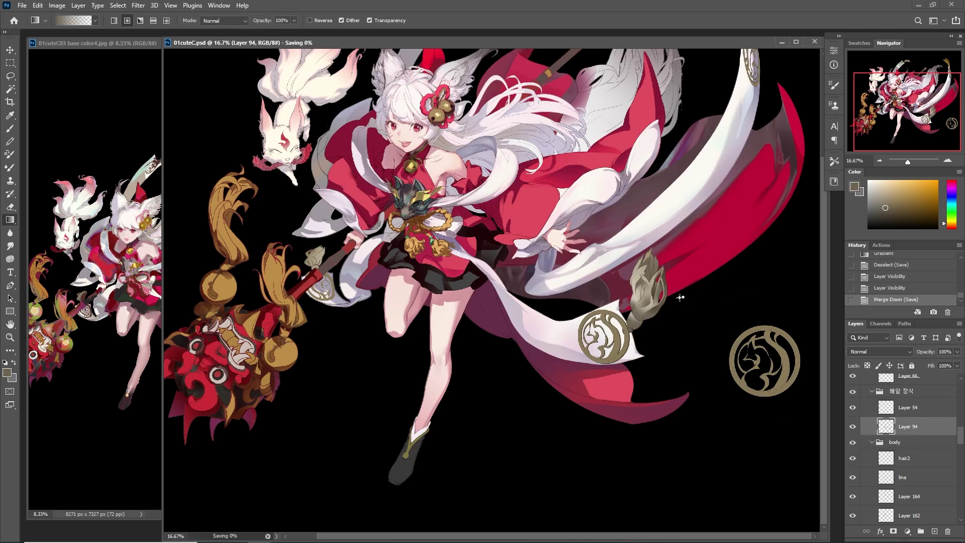
{"action": "left_click_drag", "start_coordinate": [683, 298], "coordinate": [679, 320]}
{"action": "key", "text": "ctrl+z"}
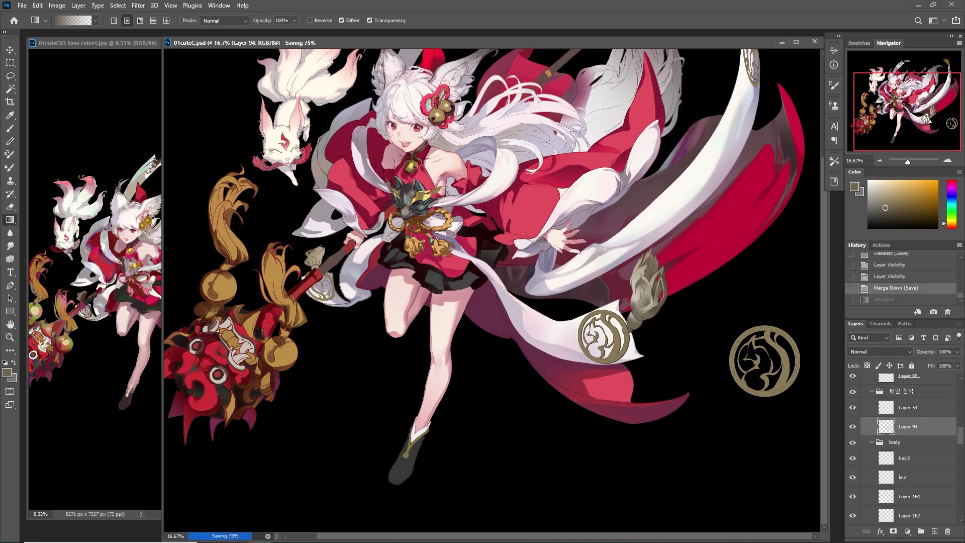
Add a new layer clipped to Layer 94 and lay soft brown gradients over the tassel
{"action": "left_click", "coordinate": [935, 528]}
{"action": "key", "text": "ctrl+alt+g"}
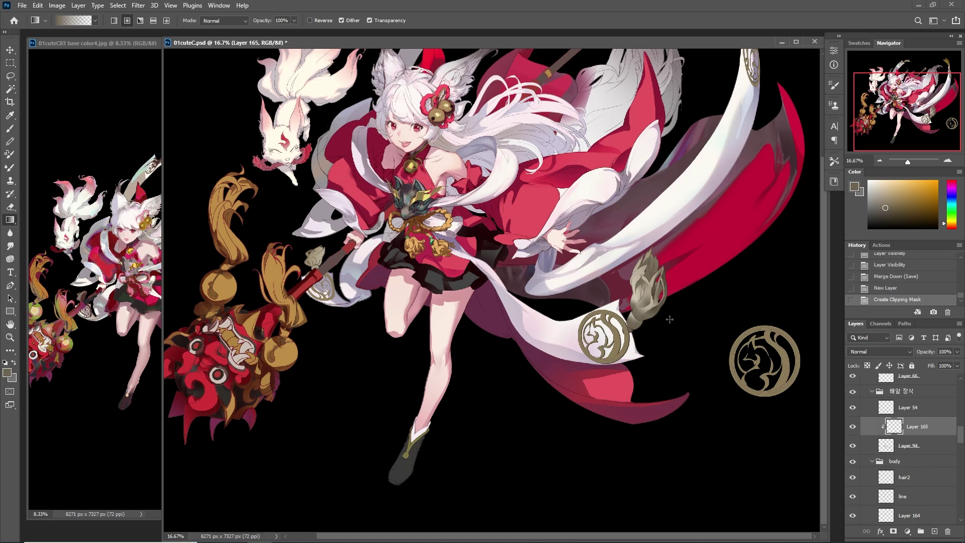
{"action": "left_click_drag", "start_coordinate": [632, 291], "coordinate": [661, 309]}
{"action": "key", "text": "i"}
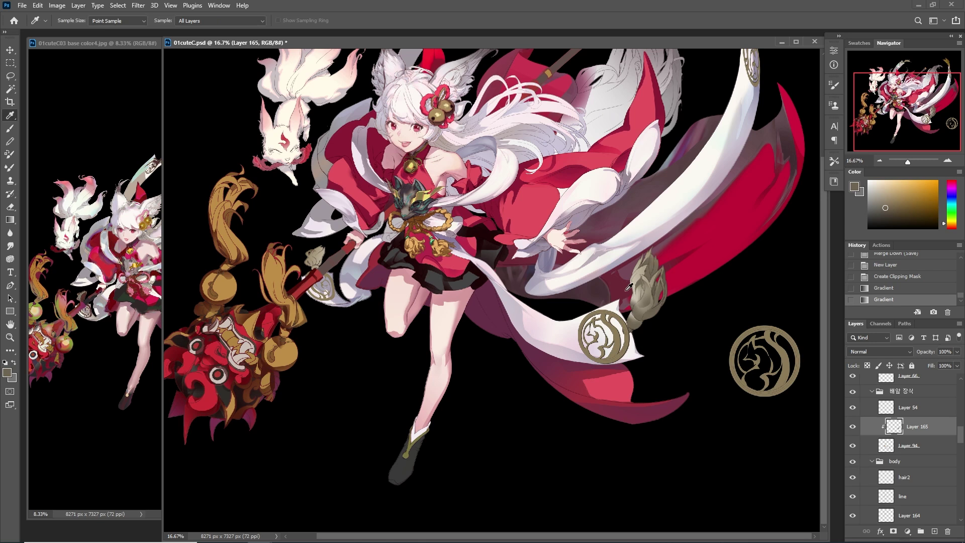
{"action": "key", "text": "g"}
{"action": "mouse_move", "coordinate": [626, 284]}
{"action": "left_mouse_down"}
{"action": "mouse_move", "coordinate": [633, 305]}
{"action": "mouse_move", "coordinate": [647, 298]}
{"action": "left_mouse_up"}
Merge the gradient layer into Layer 94, save, and compare Layers 94 and 54 on and off
{"action": "key", "text": "ctrl+e"}
{"action": "key", "text": "ctrl+s"}
{"action": "left_click", "coordinate": [852, 426]}
{"action": "left_click", "coordinate": [853, 426]}
{"action": "left_click", "coordinate": [853, 407]}
{"action": "left_click", "coordinate": [853, 407]}
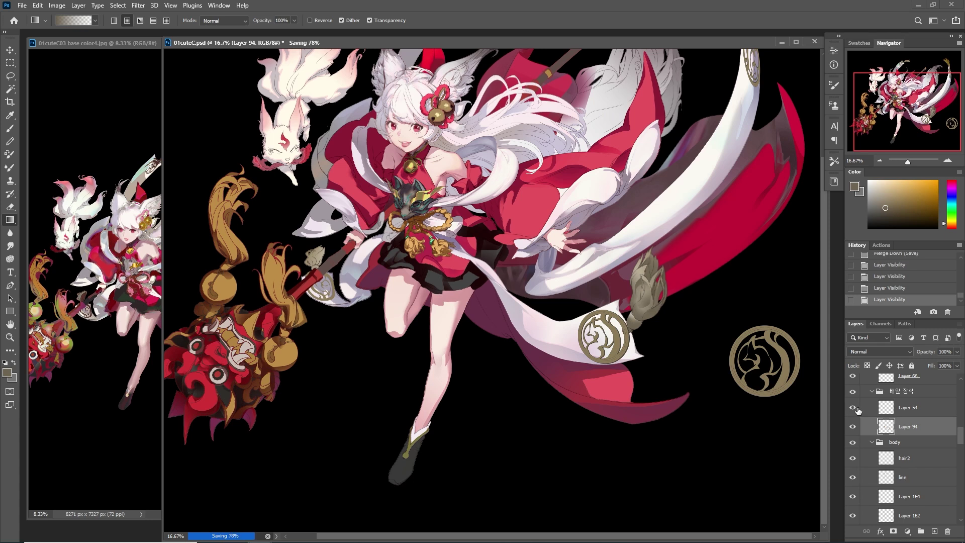
Set line-art Layer 54 to Multiply at 46% opacity and save the file
{"action": "left_click", "coordinate": [900, 407]}
{"action": "left_click", "coordinate": [879, 352]}
{"action": "left_click", "coordinate": [880, 331]}
{"action": "left_click_drag", "start_coordinate": [957, 351], "coordinate": [933, 366]}
{"action": "key", "text": "ctrl+s"}
{"action": "key", "text": "ctrl+minus"}
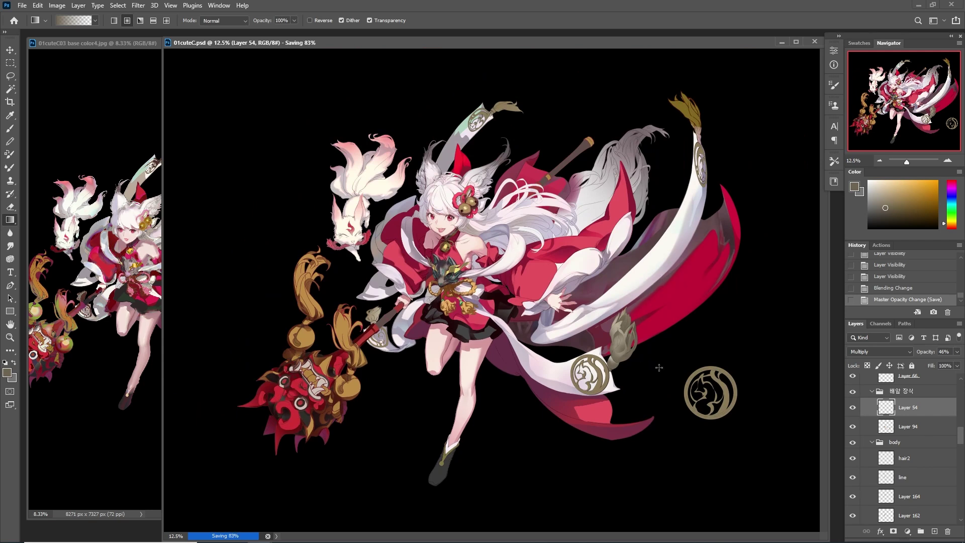
Lasso the tassel, copy it from Layer 94 to a new layer in place, and apply Auto Tone
{"action": "key", "text": "l"}
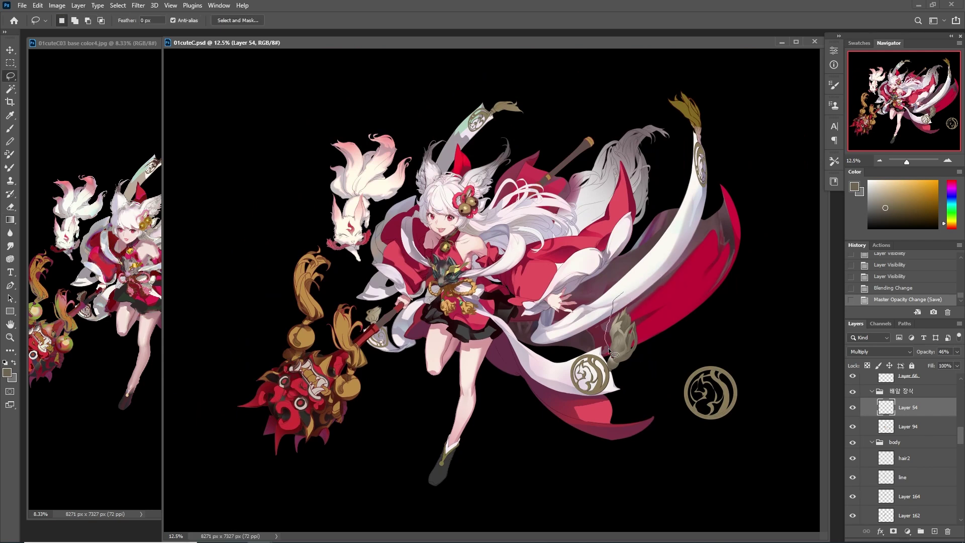
{"action": "left_click_drag", "start_coordinate": [684, 362], "coordinate": [679, 367]}
{"action": "key", "text": "ctrl+c"}
{"action": "key", "text": "ctrl+shift+v"}
{"action": "key", "text": "ctrl+shift+l"}
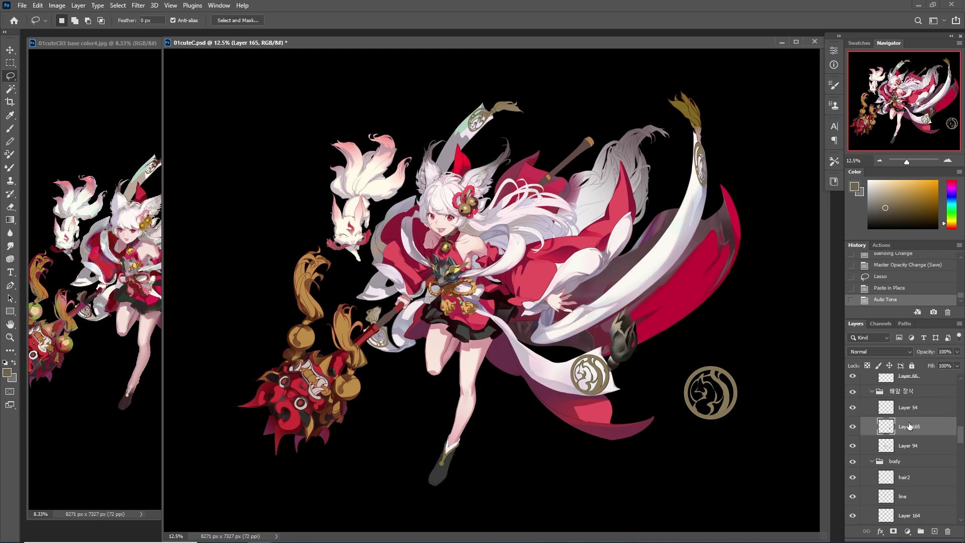
{"action": "key", "text": "ctrl+b"}
{"action": "key", "text": "Escape"}
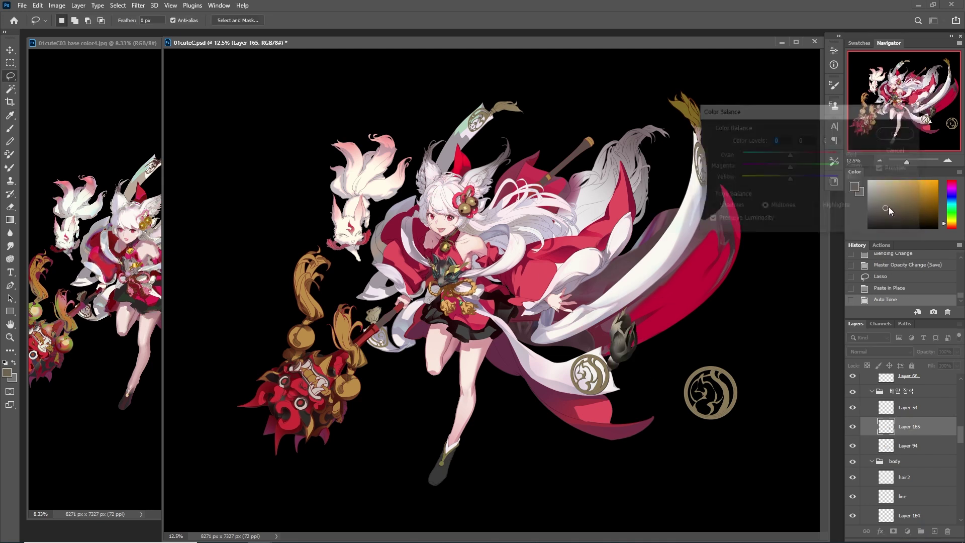
Adjust the tassel copy with Hue/Saturation: hue -8, saturation +89 and lightness +10
{"action": "key", "text": "ctrl+u"}
{"action": "mouse_move", "coordinate": [222, 180]}
{"action": "left_mouse_down"}
{"action": "mouse_move", "coordinate": [242, 181]}
{"action": "mouse_move", "coordinate": [202, 206]}
{"action": "mouse_move", "coordinate": [240, 183]}
{"action": "left_mouse_up"}
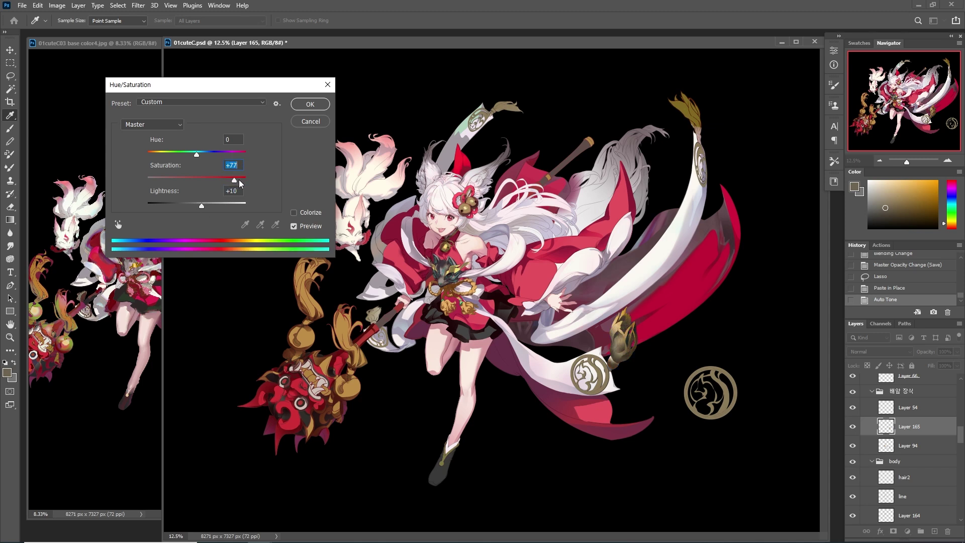
{"action": "left_click", "coordinate": [203, 152]}
{"action": "left_click", "coordinate": [191, 153]}
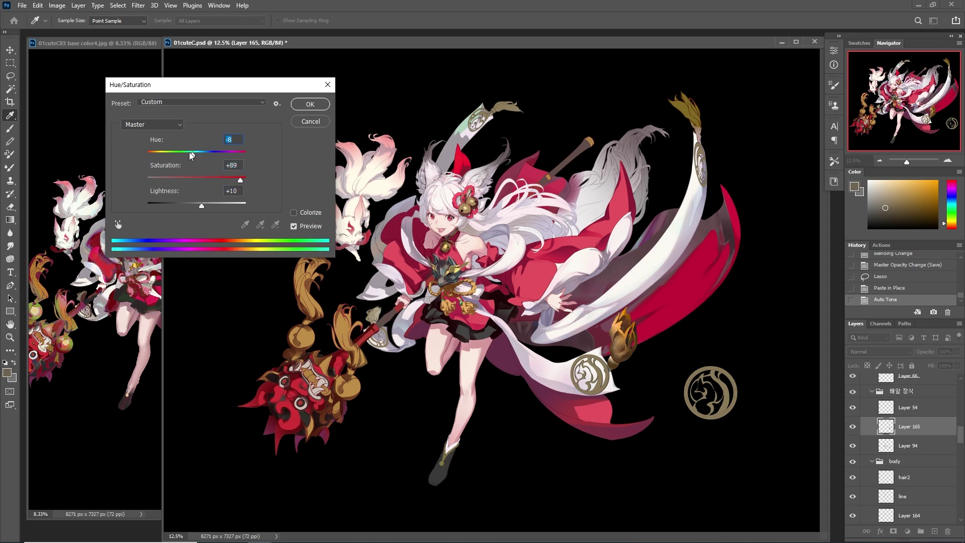
{"action": "left_click", "coordinate": [306, 104]}
Compare the recoloured tassel copy on and off, clip it to Layer 94 and set its opacity to 55%
{"action": "left_click", "coordinate": [853, 426]}
{"action": "left_click", "coordinate": [852, 427]}
{"action": "key", "text": "ctrl+alt+g"}
{"action": "left_click_drag", "start_coordinate": [958, 352], "coordinate": [939, 366]}
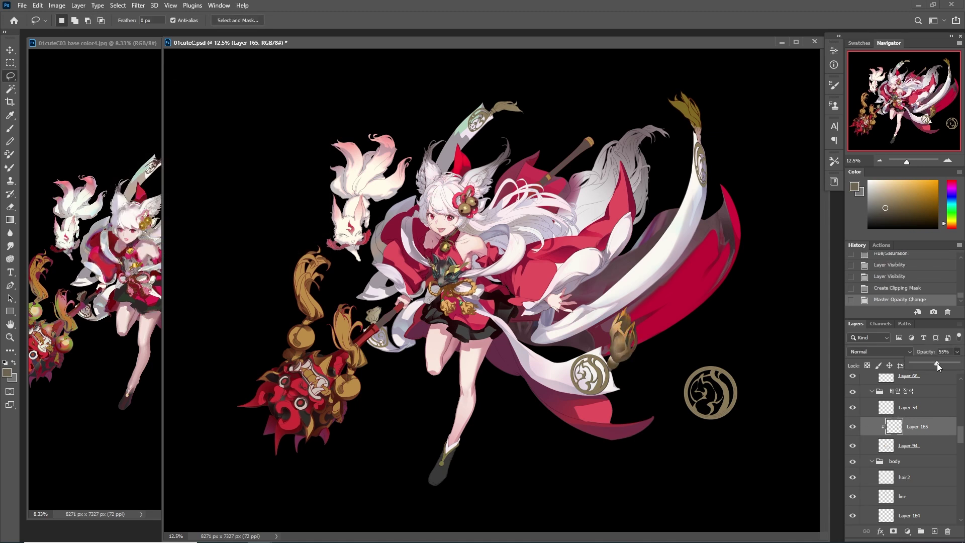
Add a clipped layer above the tassel copy, load the tassel's selection, fill it with a brown gradient and deselect
{"action": "left_click", "coordinate": [935, 531]}
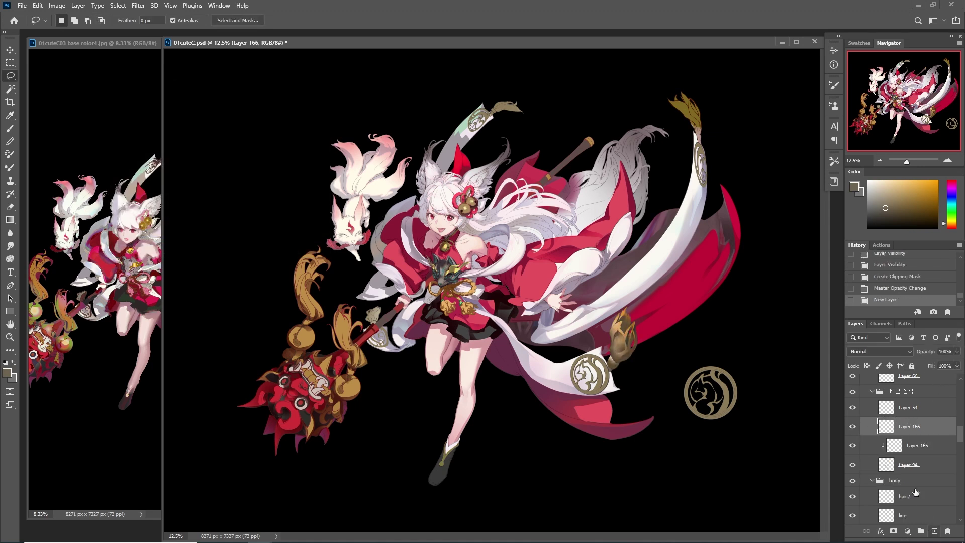
{"action": "left_click", "coordinate": [899, 451], "text": "ctrl"}
{"action": "key", "text": "ctrl+alt+g"}
{"action": "key", "text": "g"}
{"action": "left_click_drag", "start_coordinate": [623, 321], "coordinate": [633, 366]}
{"action": "key", "text": "ctrl+d"}
Set the gradient layer's blend mode to Overlay and adjust its colour with Hue/Saturation
{"action": "left_click", "coordinate": [879, 352]}
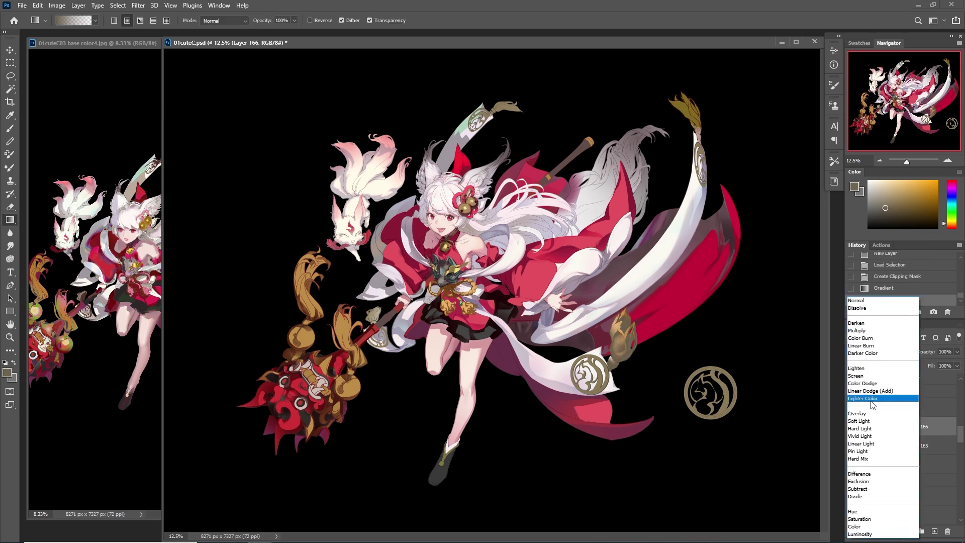
{"action": "left_click", "coordinate": [875, 416]}
{"action": "key", "text": "ctrl+u"}
{"action": "left_click_drag", "start_coordinate": [219, 161], "coordinate": [231, 165]}
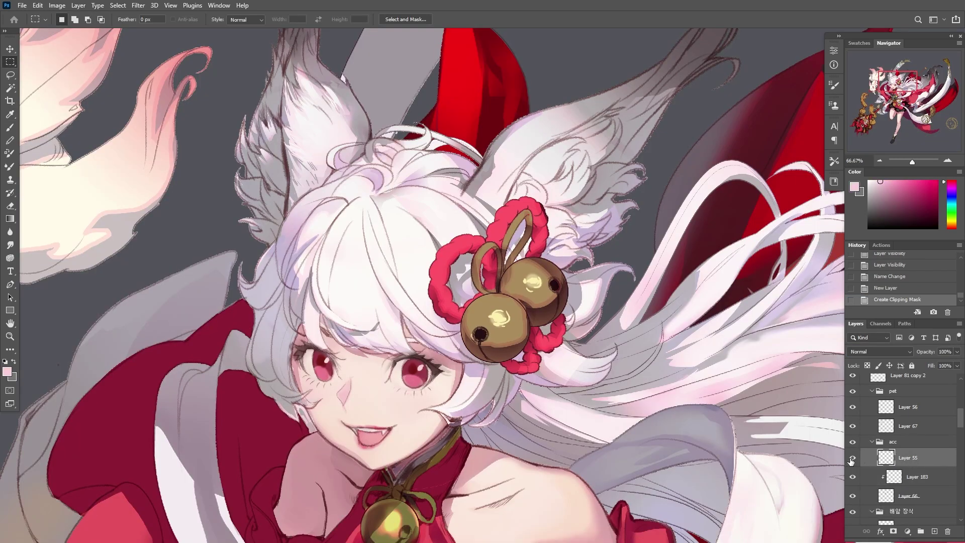
Compare Layer 55 in the acc group on and off, and set it to Multiply at 70% opacity
{"action": "left_click", "coordinate": [852, 459]}
{"action": "left_click", "coordinate": [852, 459]}
{"action": "left_click", "coordinate": [880, 351]}
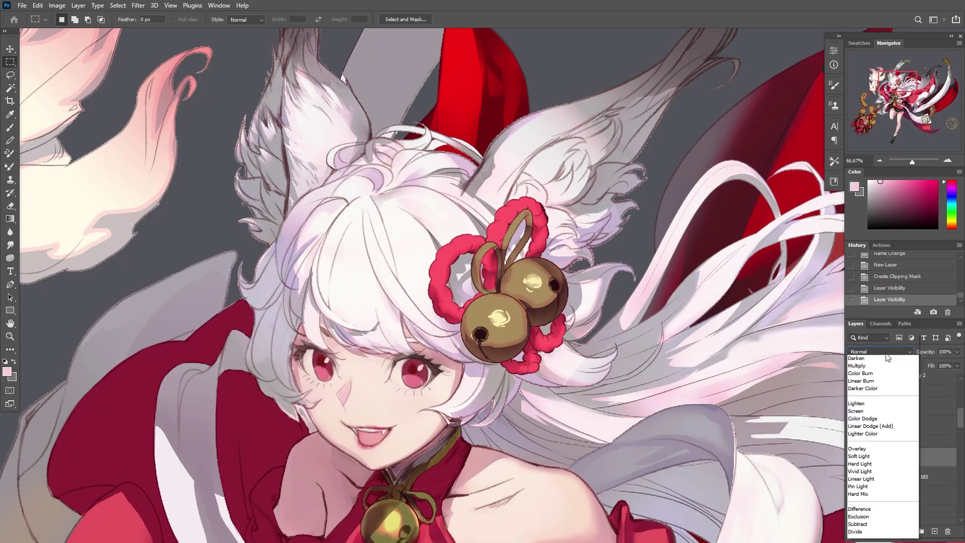
{"action": "left_click", "coordinate": [874, 330]}
{"action": "left_click", "coordinate": [957, 352]}
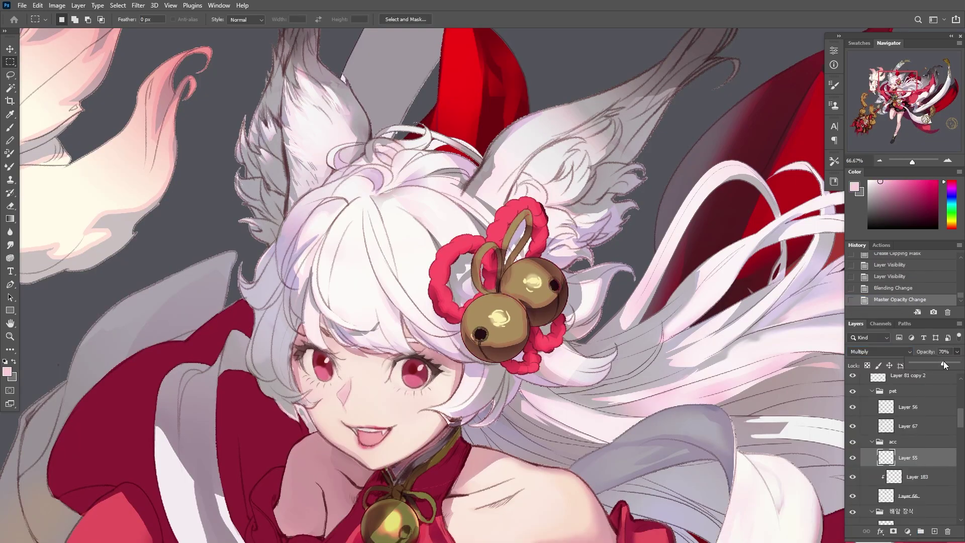
On clipped Layer 183, apply gradients of the bell highlight's sampled yellow over both hair-ornament bells
{"action": "left_click", "coordinate": [918, 477]}
{"action": "left_click", "coordinate": [562, 335], "text": "ctrl"}
{"action": "left_click", "coordinate": [853, 496]}
{"action": "left_click", "coordinate": [852, 495]}
{"action": "key", "text": "i"}
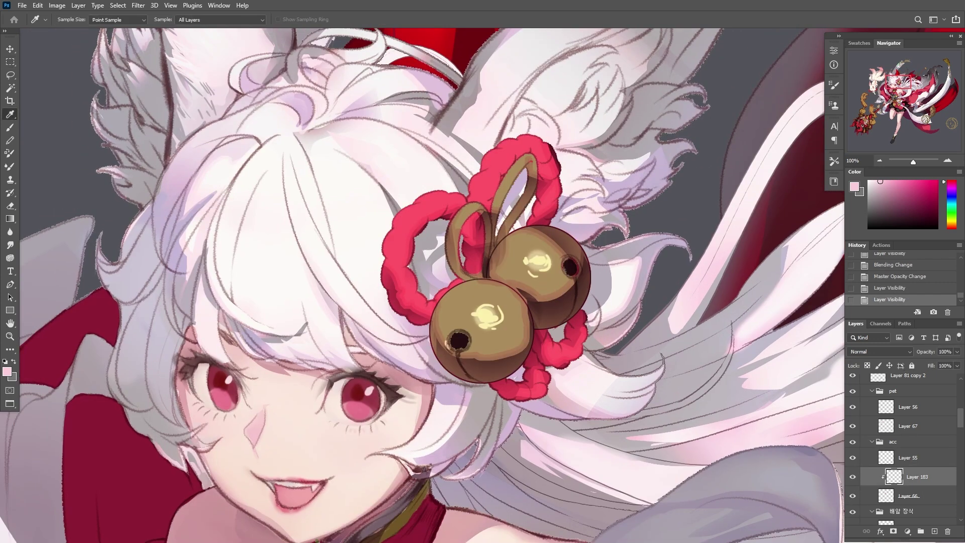
{"action": "left_click", "coordinate": [535, 262]}
{"action": "key", "text": "g"}
{"action": "left_click_drag", "start_coordinate": [501, 333], "coordinate": [444, 266]}
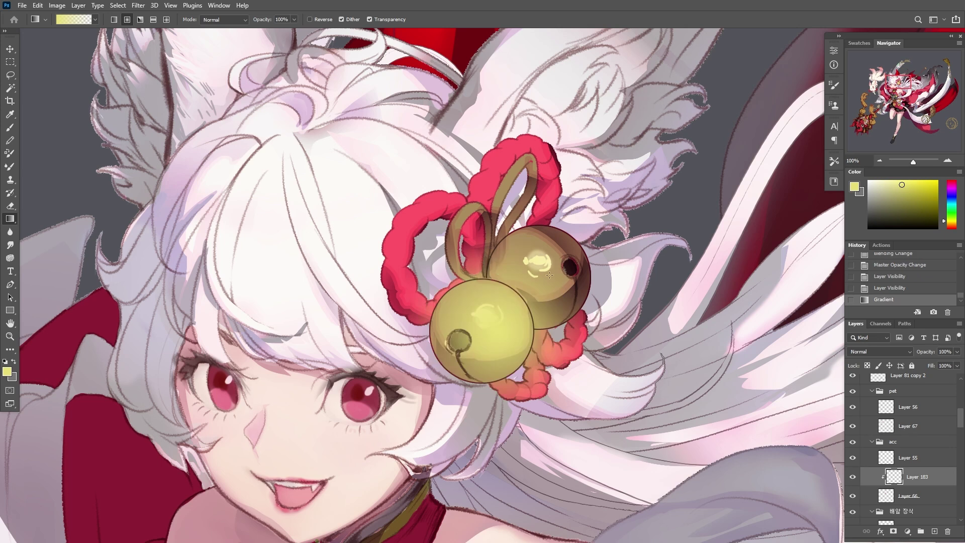
{"action": "left_click_drag", "start_coordinate": [573, 281], "coordinate": [518, 224]}
Pick a pale peach colour and apply gradients over the upper edges of both hair-ornament bells
{"action": "key", "text": "i"}
{"action": "left_click", "coordinate": [952, 225]}
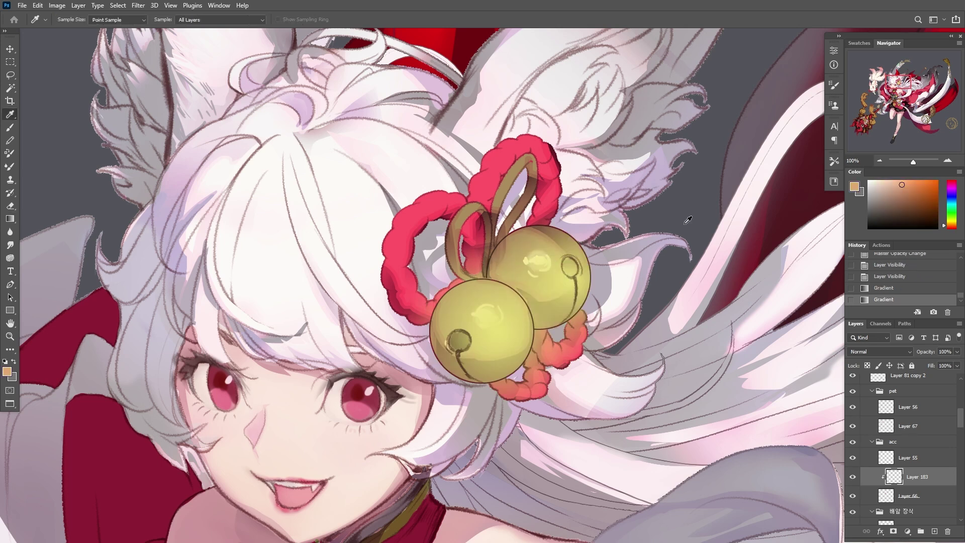
{"action": "left_click", "coordinate": [886, 185]}
{"action": "key", "text": "g"}
{"action": "left_click_drag", "start_coordinate": [505, 240], "coordinate": [495, 211]}
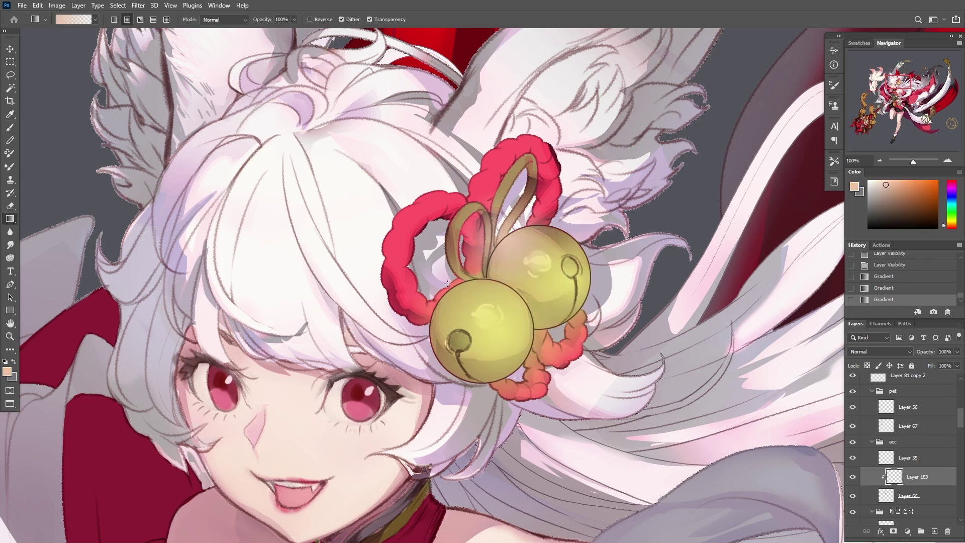
{"action": "left_click_drag", "start_coordinate": [453, 322], "coordinate": [442, 271]}
{"action": "left_click_drag", "start_coordinate": [423, 342], "coordinate": [407, 291]}
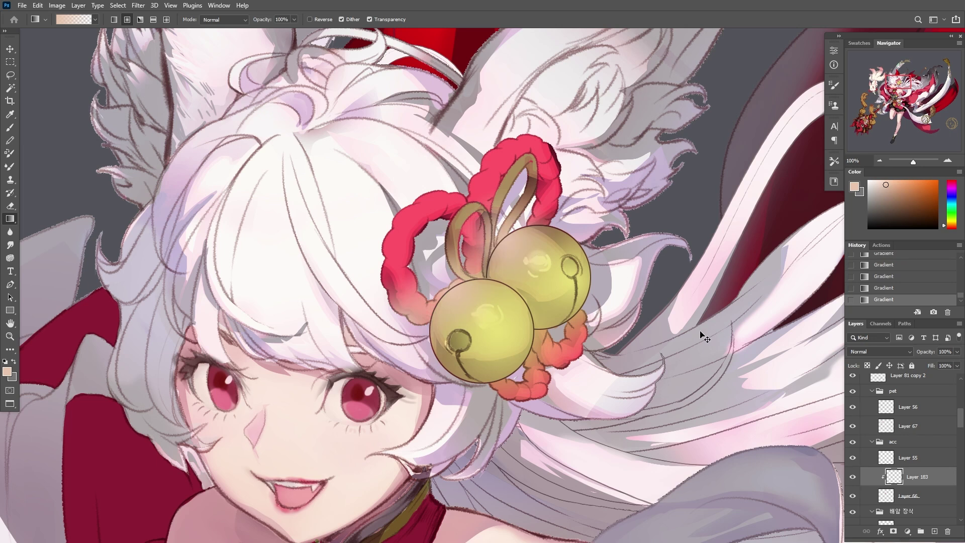
Shift the hue of Layer 183 to -17 with Hue/Saturation
{"action": "key", "text": "ctrl+u"}
{"action": "mouse_move", "coordinate": [197, 151]}
{"action": "left_mouse_down"}
{"action": "mouse_move", "coordinate": [207, 151]}
{"action": "mouse_move", "coordinate": [180, 152]}
{"action": "mouse_move", "coordinate": [189, 152]}
{"action": "left_mouse_up"}
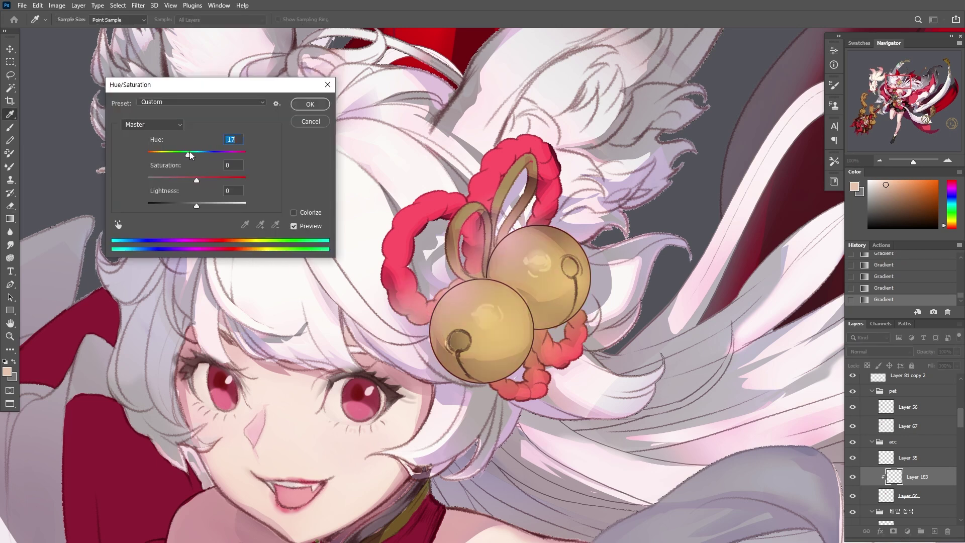
{"action": "left_click", "coordinate": [311, 104]}
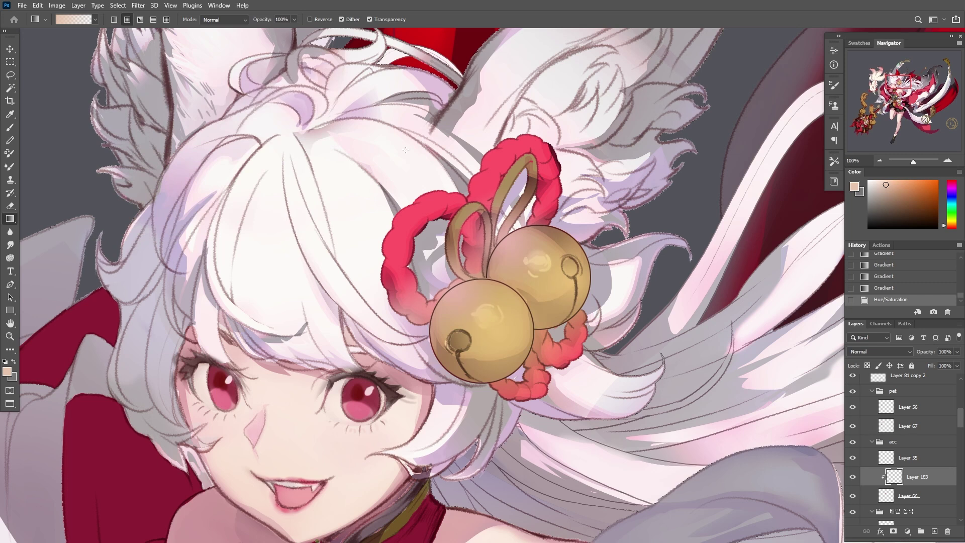
Lasso the right and lower edge of the rear bell and shade it with dark brown gradients
{"action": "key", "text": "l"}
{"action": "mouse_move", "coordinate": [533, 224]}
{"action": "left_mouse_down"}
{"action": "mouse_move", "coordinate": [572, 266]}
{"action": "mouse_move", "coordinate": [557, 340]}
{"action": "mouse_move", "coordinate": [534, 225]}
{"action": "left_mouse_up"}
{"action": "key", "text": "i"}
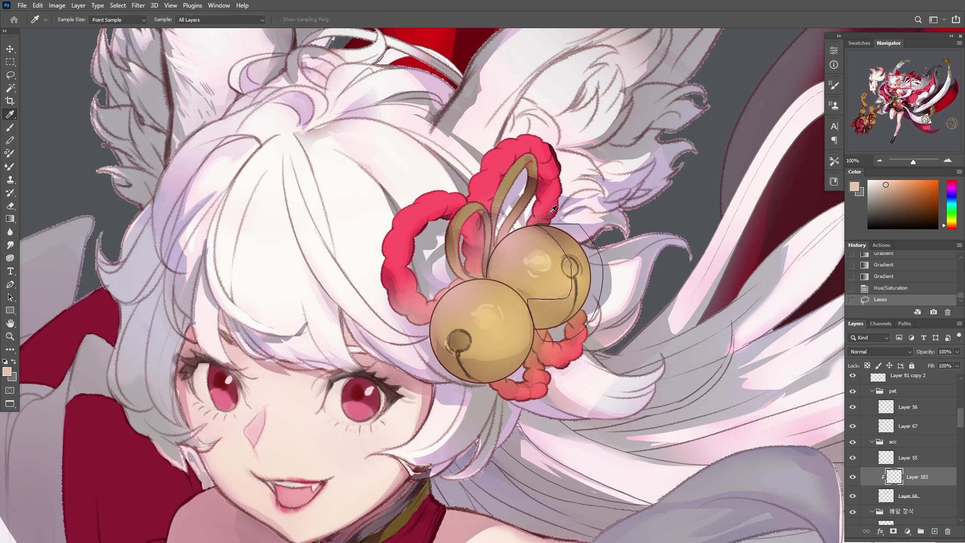
{"action": "left_click", "coordinate": [553, 209]}
{"action": "key", "text": "g"}
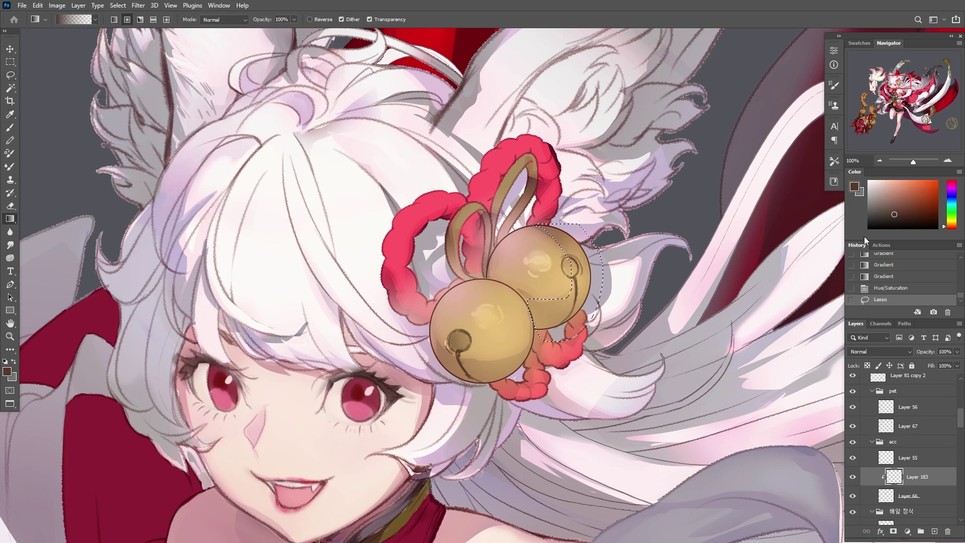
{"action": "mouse_move", "coordinate": [581, 228]}
{"action": "left_mouse_down"}
{"action": "mouse_move", "coordinate": [553, 305]}
{"action": "mouse_move", "coordinate": [540, 294]}
{"action": "left_mouse_up"}
{"action": "left_click_drag", "start_coordinate": [586, 251], "coordinate": [558, 312]}
{"action": "left_click", "coordinate": [563, 261], "text": "alt"}
{"action": "left_click_drag", "start_coordinate": [584, 264], "coordinate": [584, 297]}
Add pale blue reflected light along the rear bell's shaded rim, then deselect
{"action": "left_click", "coordinate": [586, 262], "text": "alt"}
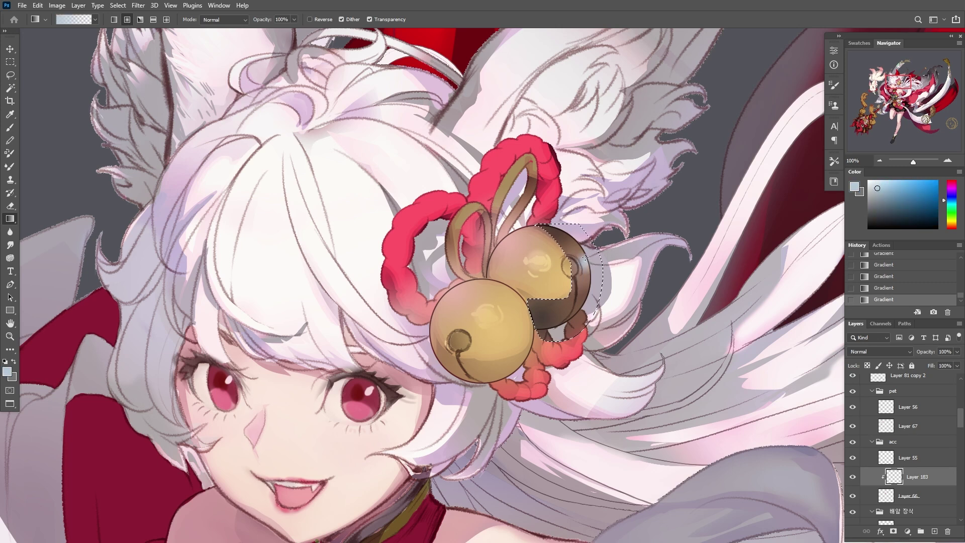
{"action": "key", "text": "b"}
{"action": "mouse_move", "coordinate": [582, 249]}
{"action": "left_mouse_down"}
{"action": "mouse_move", "coordinate": [578, 233]}
{"action": "mouse_move", "coordinate": [593, 302]}
{"action": "left_mouse_up"}
{"action": "left_click_drag", "start_coordinate": [573, 226], "coordinate": [578, 284]}
{"action": "left_click", "coordinate": [578, 264], "text": "alt"}
{"action": "key", "text": "ctrl+d"}
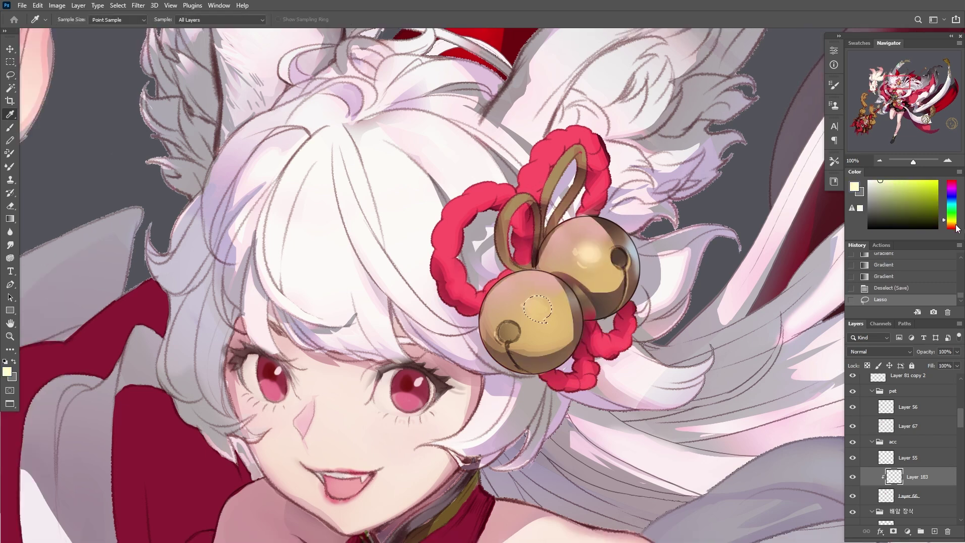
Fill the selected highlight spot on the front bell with a soft pale yellow glow and deselect
{"action": "left_click_drag", "start_coordinate": [955, 224], "coordinate": [947, 227]}
{"action": "key", "text": "b"}
{"action": "mouse_move", "coordinate": [536, 305]}
{"action": "left_mouse_down"}
{"action": "mouse_move", "coordinate": [548, 324]}
{"action": "mouse_move", "coordinate": [564, 262]}
{"action": "mouse_move", "coordinate": [594, 266]}
{"action": "mouse_move", "coordinate": [543, 311]}
{"action": "mouse_move", "coordinate": [545, 327]}
{"action": "left_mouse_up"}
{"action": "key", "text": "g"}
{"action": "key", "text": "ctrl+d"}
{"action": "key", "text": "i"}
{"action": "left_click", "coordinate": [493, 321]}
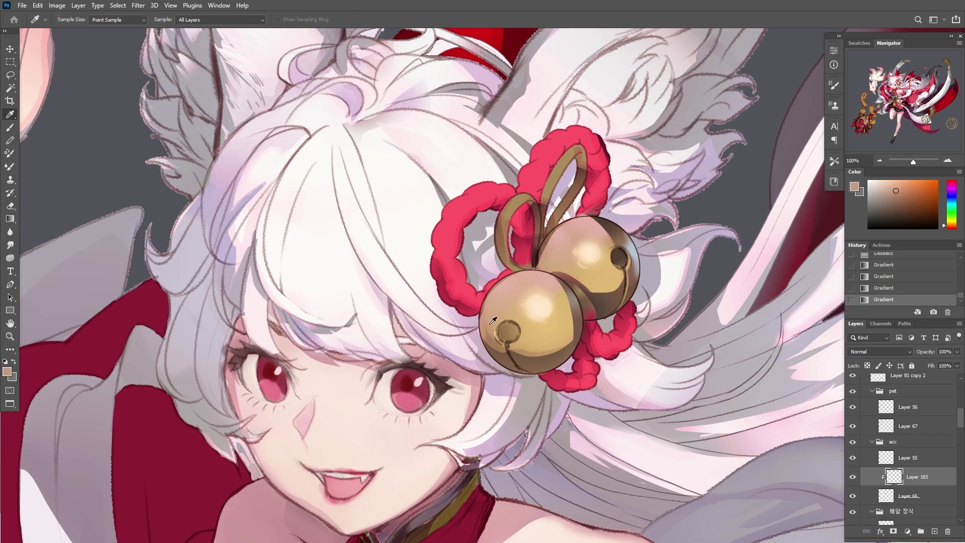
Paint the front bell's round hole dark brown and touch up its rim with sampled bell tones
{"action": "left_click", "coordinate": [619, 257]}
{"action": "key", "text": "b"}
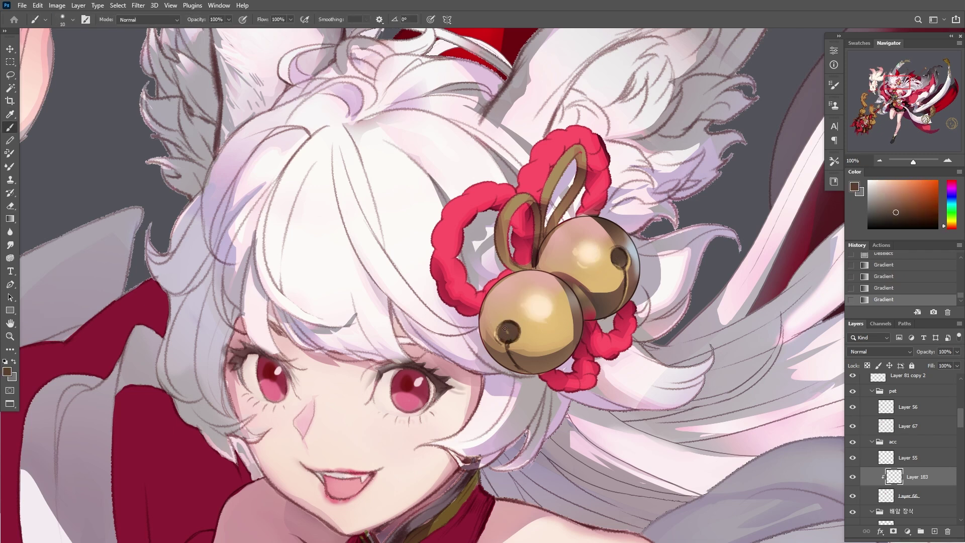
{"action": "left_click", "coordinate": [511, 335]}
{"action": "left_click", "coordinate": [533, 306], "text": "alt"}
{"action": "left_click", "coordinate": [498, 347], "text": "alt"}
{"action": "left_click", "coordinate": [499, 347]}
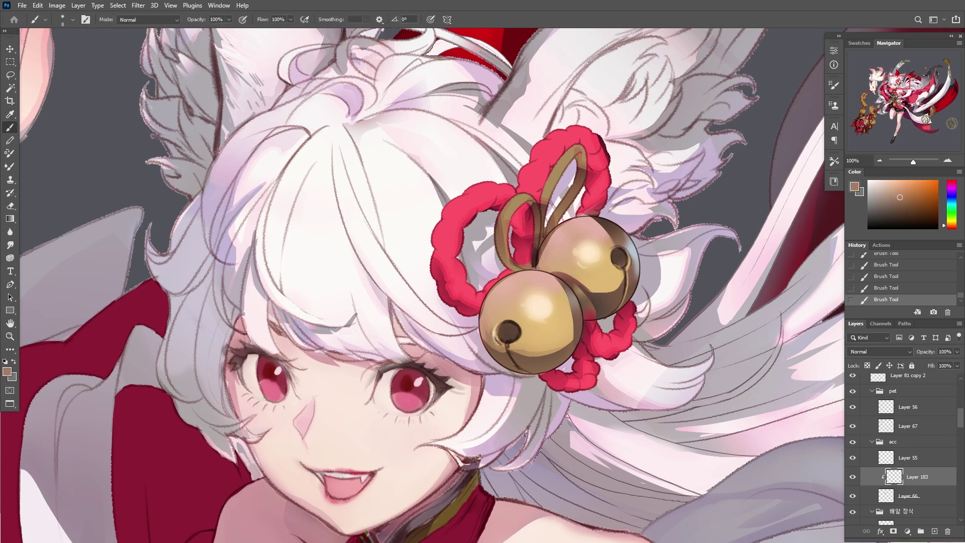
Shade the twists of the red cord below the bells with dark crimson gradients inside lasso selections
{"action": "left_click", "coordinate": [603, 345], "text": "alt"}
{"action": "key", "text": "l"}
{"action": "key", "text": "g"}
{"action": "left_click_drag", "start_coordinate": [596, 355], "coordinate": [601, 326]}
{"action": "left_click_drag", "start_coordinate": [591, 352], "coordinate": [608, 312]}
{"action": "mouse_move", "coordinate": [593, 342]}
{"action": "left_mouse_down"}
{"action": "mouse_move", "coordinate": [611, 309]}
{"action": "mouse_move", "coordinate": [638, 324]}
{"action": "mouse_move", "coordinate": [631, 317]}
{"action": "mouse_move", "coordinate": [624, 347]}
{"action": "mouse_move", "coordinate": [621, 334]}
{"action": "mouse_move", "coordinate": [599, 366]}
{"action": "mouse_move", "coordinate": [591, 347]}
{"action": "mouse_move", "coordinate": [587, 376]}
{"action": "mouse_move", "coordinate": [568, 397]}
{"action": "mouse_move", "coordinate": [603, 372]}
{"action": "mouse_move", "coordinate": [588, 360]}
{"action": "mouse_move", "coordinate": [578, 378]}
{"action": "left_mouse_up"}
{"action": "key", "text": "l"}
{"action": "key", "text": "ctrl+d"}
{"action": "key", "text": "ctrl+z"}
{"action": "key", "text": "g"}
{"action": "key", "text": "l"}
{"action": "key", "text": "g"}
{"action": "key", "text": "ctrl+d"}
{"action": "key", "text": "l"}
{"action": "mouse_move", "coordinate": [578, 378]}
{"action": "left_mouse_down"}
{"action": "mouse_move", "coordinate": [537, 378]}
{"action": "mouse_move", "coordinate": [561, 387]}
{"action": "mouse_move", "coordinate": [557, 308]}
{"action": "left_mouse_up"}
{"action": "key", "text": "g"}
{"action": "key", "text": "ctrl+d"}
{"action": "key", "text": "l"}
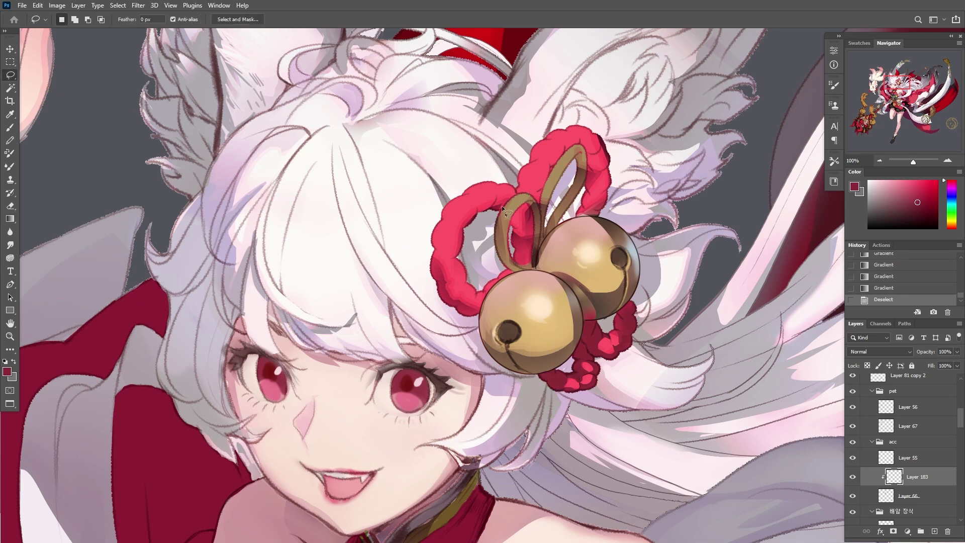
Darken the red cord seen through the front gold loop with a lassoed dark crimson gradient
{"action": "left_click_drag", "start_coordinate": [528, 203], "coordinate": [514, 244]}
{"action": "left_click_drag", "start_coordinate": [528, 206], "coordinate": [533, 254]}
{"action": "key", "text": "g"}
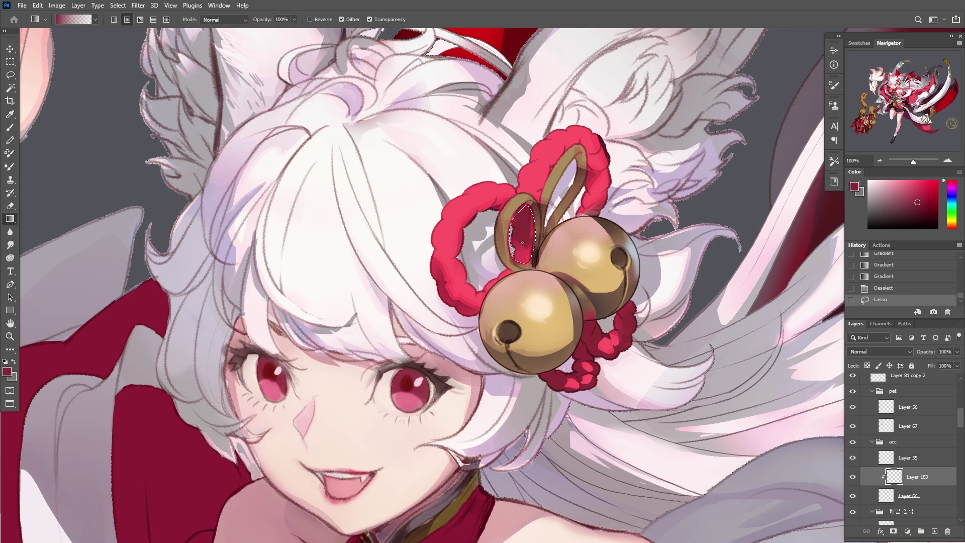
{"action": "key", "text": "ctrl+z"}
{"action": "left_click_drag", "start_coordinate": [522, 200], "coordinate": [530, 237]}
{"action": "key", "text": "l"}
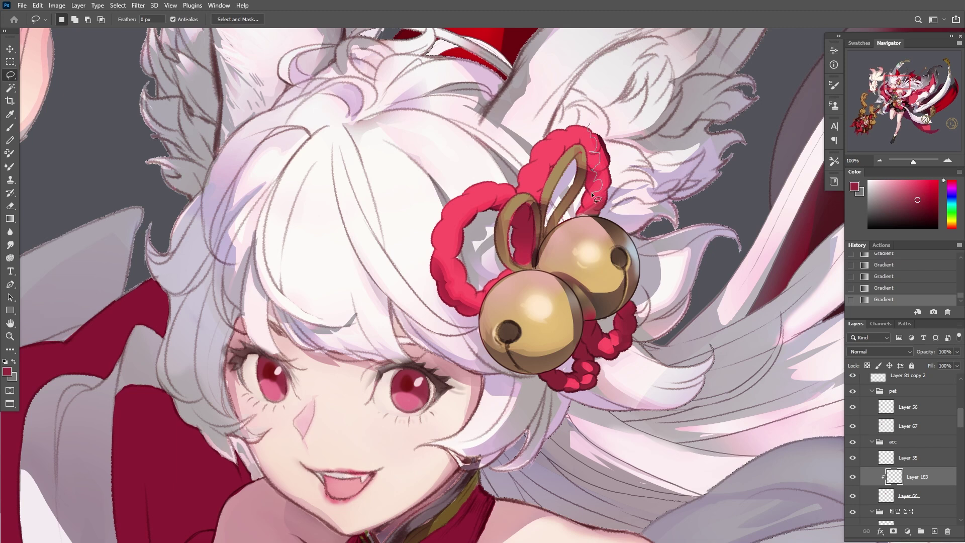
Lasso shadow shapes on the right side of the upper red cord loop and fill them with crimson gradients
{"action": "mouse_move", "coordinate": [604, 222]}
{"action": "left_mouse_down"}
{"action": "mouse_move", "coordinate": [594, 117]}
{"action": "mouse_move", "coordinate": [593, 151]}
{"action": "left_mouse_up"}
{"action": "key", "text": "g"}
{"action": "left_click_drag", "start_coordinate": [598, 261], "coordinate": [593, 119]}
{"action": "left_click_drag", "start_coordinate": [621, 217], "coordinate": [598, 116]}
{"action": "left_click_drag", "start_coordinate": [624, 149], "coordinate": [595, 265]}
{"action": "mouse_move", "coordinate": [611, 206]}
{"action": "left_mouse_down"}
{"action": "mouse_move", "coordinate": [596, 121]}
{"action": "mouse_move", "coordinate": [606, 217]}
{"action": "left_mouse_up"}
{"action": "key", "text": "ctrl+d"}
{"action": "key", "text": "l"}
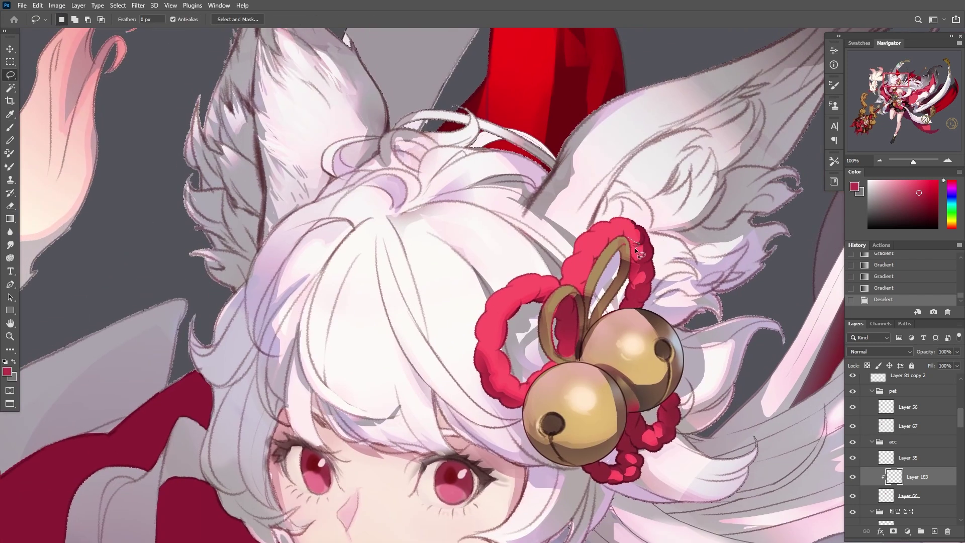
Shade the twists on the left side of the upper red cord loop with lassoed crimson gradients
{"action": "mouse_move", "coordinate": [627, 274]}
{"action": "left_mouse_down"}
{"action": "mouse_move", "coordinate": [629, 284]}
{"action": "mouse_move", "coordinate": [623, 221]}
{"action": "mouse_move", "coordinate": [626, 239]}
{"action": "mouse_move", "coordinate": [603, 236]}
{"action": "mouse_move", "coordinate": [588, 288]}
{"action": "left_mouse_up"}
{"action": "key", "text": "g"}
{"action": "key", "text": "l"}
{"action": "key", "text": "g"}
{"action": "key", "text": "l"}
{"action": "key", "text": "g"}
{"action": "key", "text": "l"}
{"action": "key", "text": "ctrl+d"}
{"action": "key", "text": "g"}
{"action": "left_click_drag", "start_coordinate": [593, 251], "coordinate": [586, 282]}
{"action": "left_click_drag", "start_coordinate": [593, 254], "coordinate": [584, 291]}
{"action": "key", "text": "ctrl+d"}
Lasso the rear gold loop's left strand and brighten it with a saturated orange gradient
{"action": "key", "text": "i"}
{"action": "left_click", "coordinate": [658, 253]}
{"action": "key", "text": "l"}
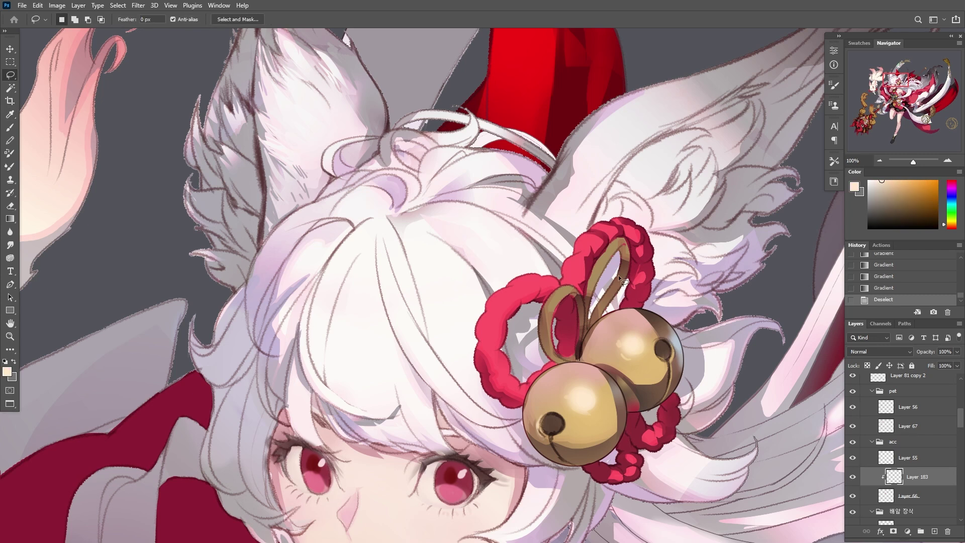
{"action": "key", "text": "g"}
{"action": "left_click_drag", "start_coordinate": [621, 240], "coordinate": [598, 271]}
{"action": "left_click", "coordinate": [914, 181]}
{"action": "mouse_move", "coordinate": [623, 239]}
{"action": "left_mouse_down"}
{"action": "mouse_move", "coordinate": [601, 272]}
{"action": "mouse_move", "coordinate": [596, 251]}
{"action": "left_mouse_up"}
{"action": "key", "text": "ctrl+d"}
Blend a gradient of sampled peach down the lower part of the rear gold loop's left strand
{"action": "key", "text": "l"}
{"action": "key", "text": "i"}
{"action": "left_click", "coordinate": [598, 266]}
{"action": "key", "text": "l"}
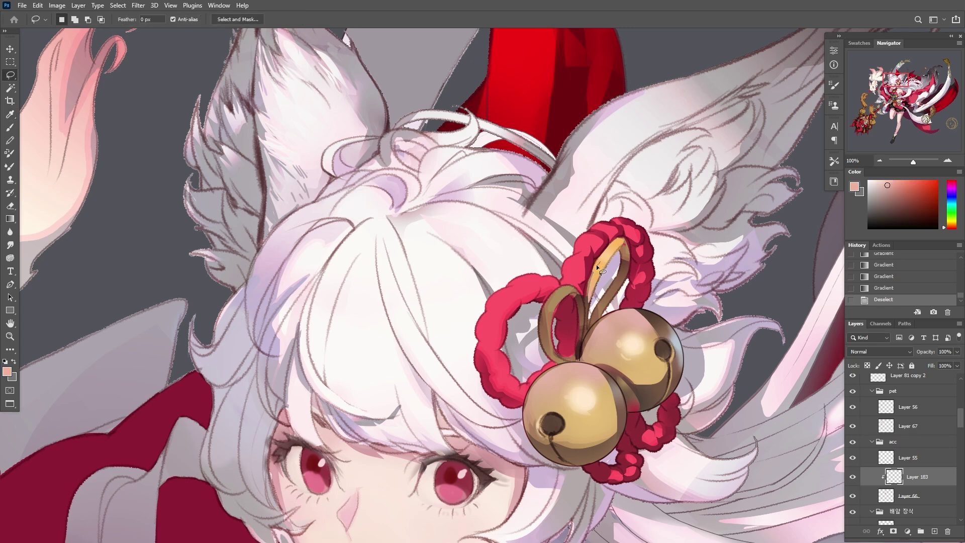
{"action": "key", "text": "i"}
{"action": "left_click", "coordinate": [611, 252]}
{"action": "left_click_drag", "start_coordinate": [602, 275], "coordinate": [588, 309]}
{"action": "key", "text": "g"}
{"action": "key", "text": "ctrl+d"}
{"action": "key", "text": "l"}
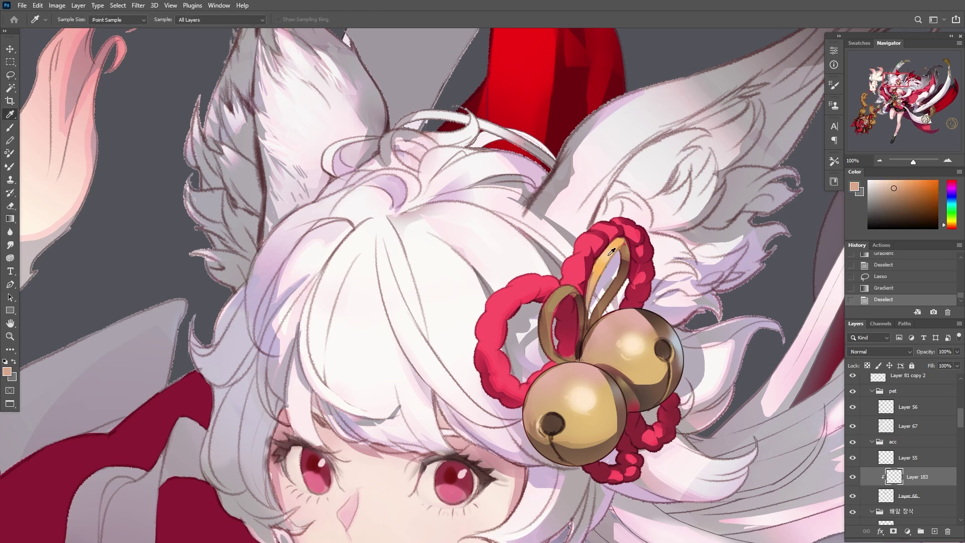
Pick a pale orange and add a gradient highlight near the top of the rear gold loop
{"action": "left_click", "coordinate": [899, 180]}
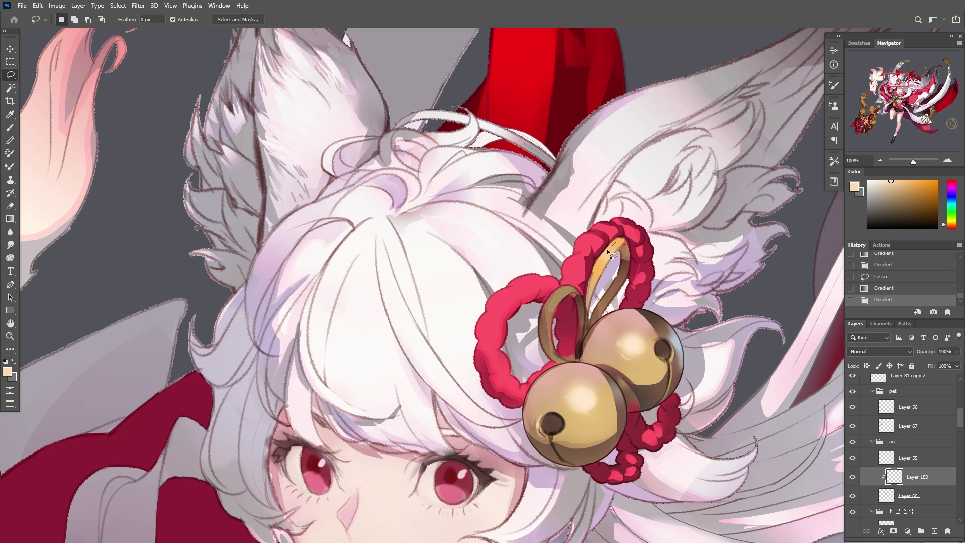
{"action": "key", "text": "g"}
{"action": "left_click_drag", "start_coordinate": [608, 259], "coordinate": [619, 232]}
Brush sampled orange and brown tones along the rear gold loop to model its highlights and shadows
{"action": "key", "text": "i"}
{"action": "left_click", "coordinate": [626, 258]}
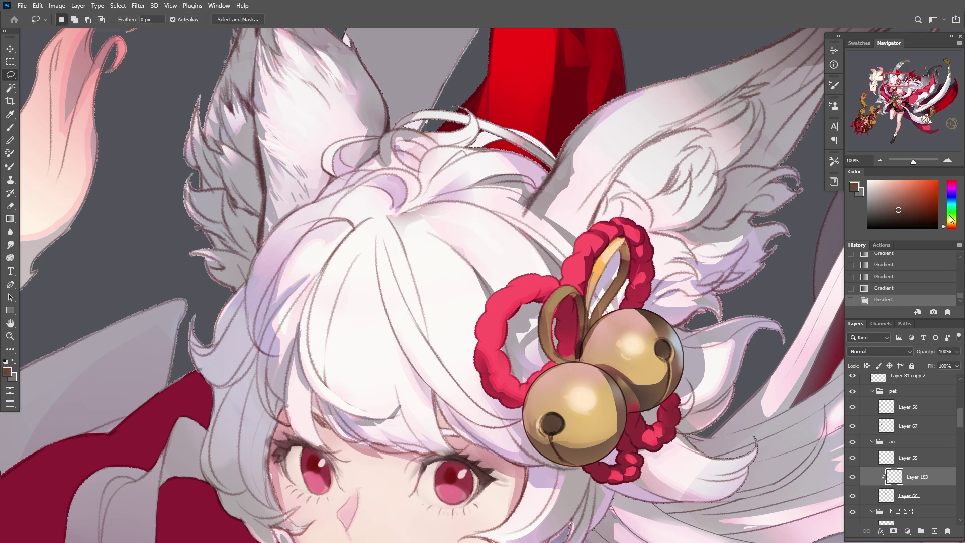
{"action": "key", "text": "ctrl+z"}
{"action": "key", "text": "b"}
{"action": "left_click", "coordinate": [624, 251], "text": "alt"}
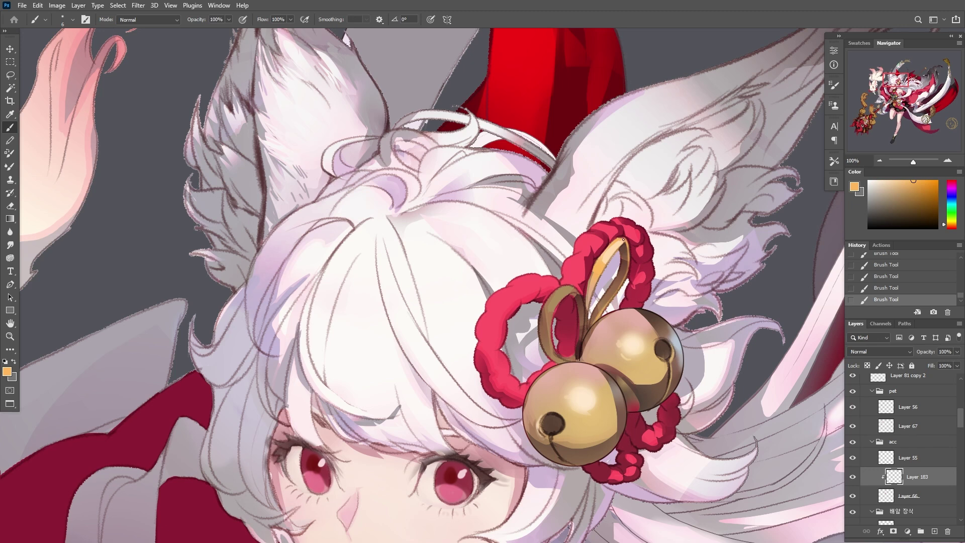
{"action": "left_click", "coordinate": [594, 273], "text": "alt"}
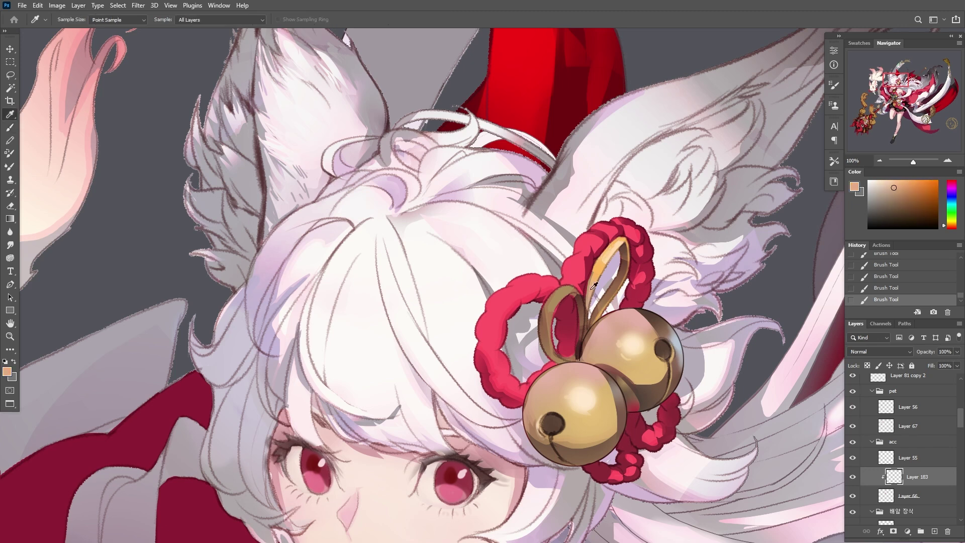
{"action": "left_click", "coordinate": [588, 296], "text": "alt"}
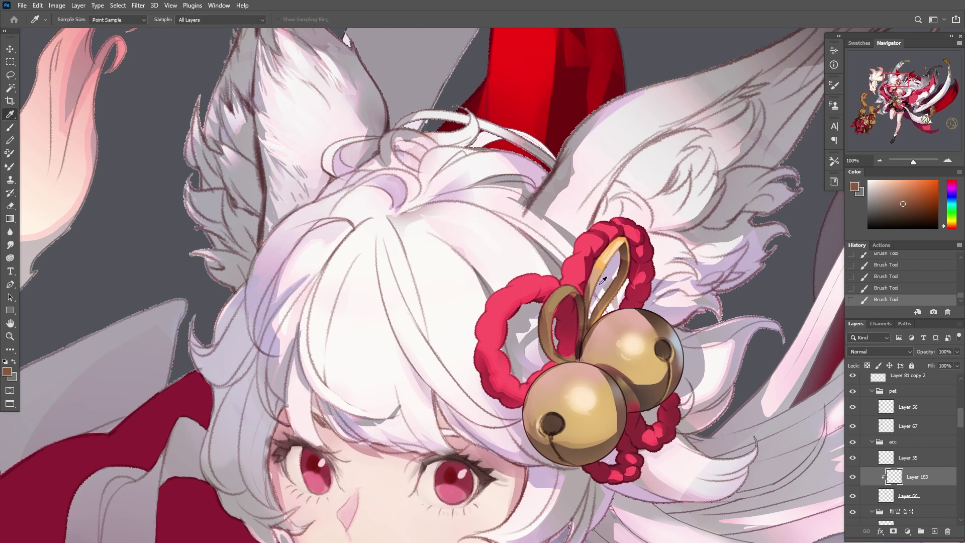
{"action": "left_click", "coordinate": [617, 257], "text": "alt"}
{"action": "left_click", "coordinate": [578, 301], "text": "alt"}
Paint orange highlights along the outer curve of the front gold loop using lasso selections and sampled tones
{"action": "key", "text": "l"}
{"action": "left_click_drag", "start_coordinate": [564, 292], "coordinate": [573, 286]}
{"action": "key", "text": "b"}
{"action": "left_click_drag", "start_coordinate": [545, 326], "coordinate": [568, 291]}
{"action": "left_click", "coordinate": [563, 291], "text": "alt"}
{"action": "mouse_move", "coordinate": [543, 321]}
{"action": "left_mouse_down"}
{"action": "mouse_move", "coordinate": [567, 286]}
{"action": "mouse_move", "coordinate": [555, 348]}
{"action": "left_mouse_up"}
{"action": "left_click", "coordinate": [567, 288], "text": "alt"}
{"action": "key", "text": "l"}
{"action": "left_click", "coordinate": [544, 276], "text": "alt"}
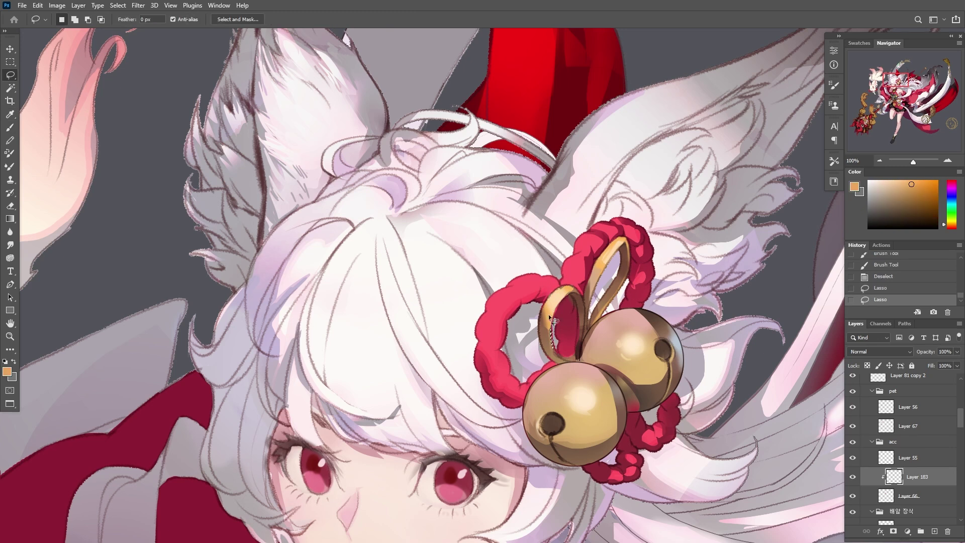
Lasso the right strand of the front gold loop, brush in a dark shadow and deselect
{"action": "left_click", "coordinate": [580, 310], "text": "alt"}
{"action": "left_click_drag", "start_coordinate": [580, 310], "coordinate": [578, 360]}
{"action": "key", "text": "b"}
{"action": "left_click", "coordinate": [584, 301], "text": "alt"}
{"action": "left_click", "coordinate": [583, 300], "text": "alt"}
{"action": "key", "text": "l"}
{"action": "key", "text": "ctrl+d"}
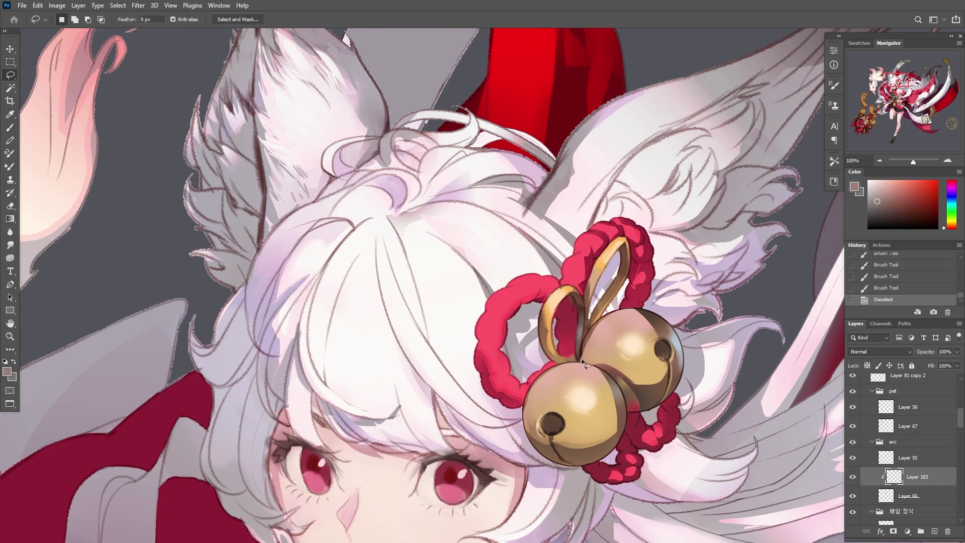
Sample crimson tones and brush a dark shadow where the two red cord loops meet, undoing the unwanted stroke
{"action": "left_click", "coordinate": [583, 365], "text": "alt"}
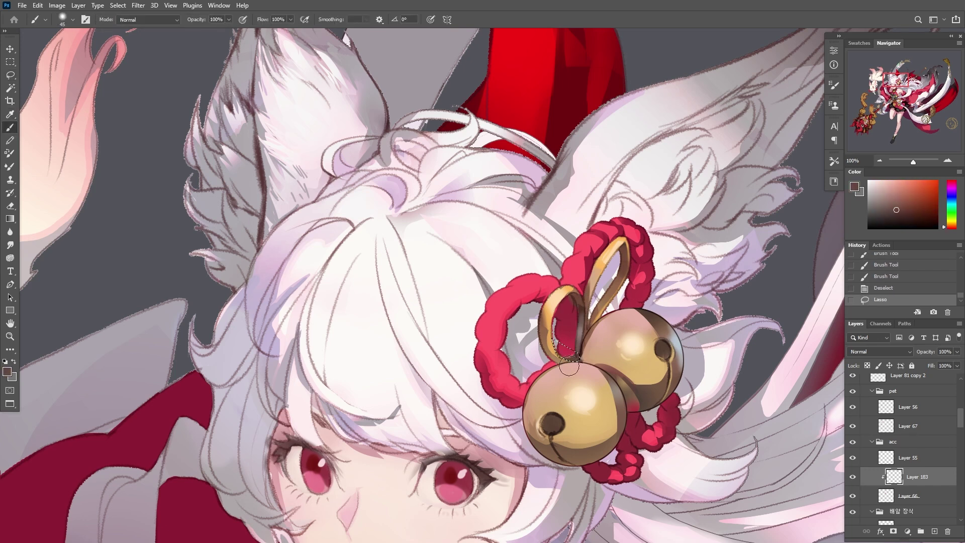
{"action": "left_click", "coordinate": [562, 276], "text": "alt"}
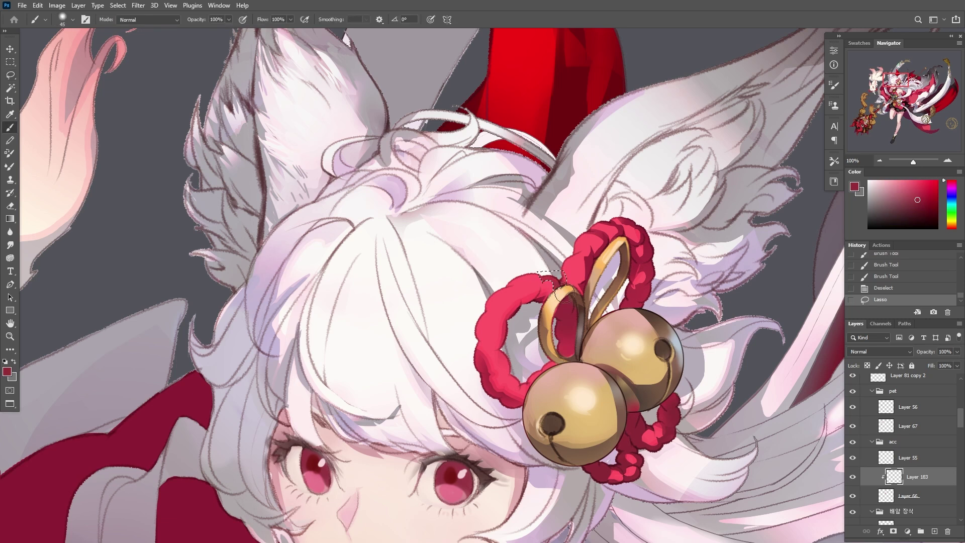
{"action": "left_click_drag", "start_coordinate": [568, 279], "coordinate": [562, 255]}
{"action": "mouse_move", "coordinate": [564, 272]}
{"action": "left_mouse_down"}
{"action": "mouse_move", "coordinate": [597, 255]}
{"action": "mouse_move", "coordinate": [578, 280]}
{"action": "mouse_move", "coordinate": [594, 273]}
{"action": "mouse_move", "coordinate": [574, 252]}
{"action": "left_mouse_up"}
{"action": "left_click", "coordinate": [590, 264], "text": "alt"}
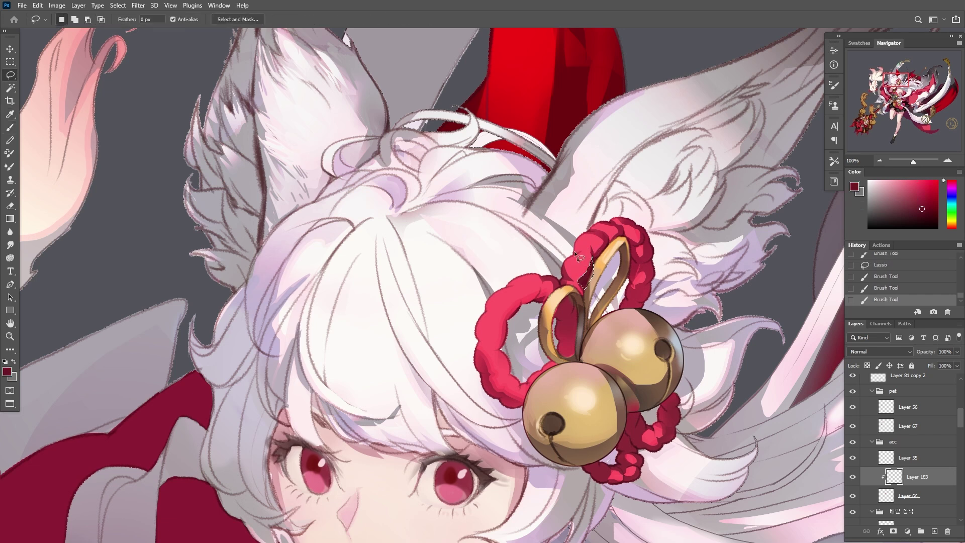
{"action": "key", "text": "ctrl+z"}
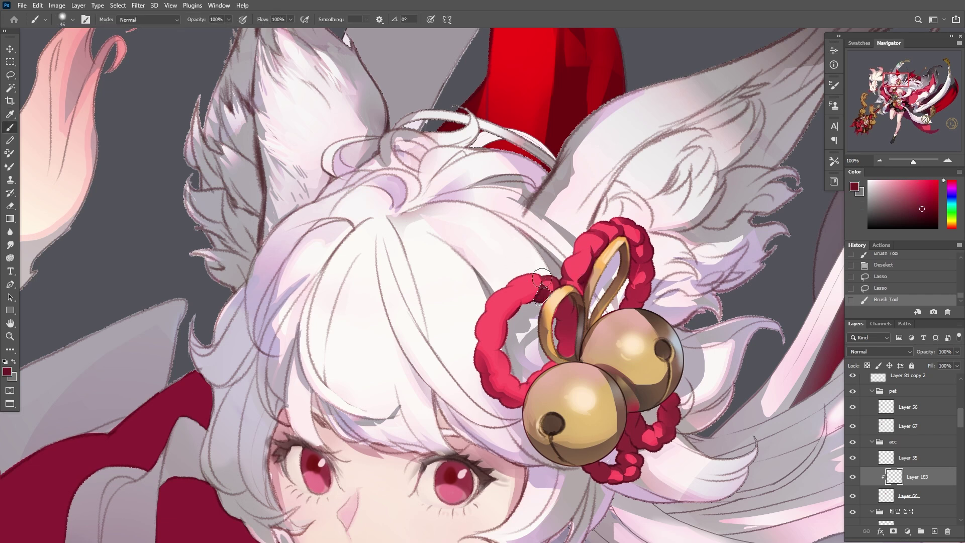
Brush sampled dark crimson shadows between the braid segments along the upper part of the left cord loop, then deselect
{"action": "left_click", "coordinate": [551, 299], "text": "alt"}
{"action": "left_click_drag", "start_coordinate": [509, 285], "coordinate": [514, 291]}
{"action": "key", "text": "b"}
{"action": "mouse_move", "coordinate": [518, 292]}
{"action": "left_mouse_down"}
{"action": "mouse_move", "coordinate": [543, 274]}
{"action": "mouse_move", "coordinate": [537, 303]}
{"action": "mouse_move", "coordinate": [518, 313]}
{"action": "left_mouse_up"}
{"action": "key", "text": "ctrl+d"}
Lasso and shade the inner edge of the left cord loop's braid segments in dark crimson
{"action": "key", "text": "b"}
{"action": "left_click_drag", "start_coordinate": [516, 317], "coordinate": [506, 328]}
{"action": "key", "text": "l"}
{"action": "left_click_drag", "start_coordinate": [507, 362], "coordinate": [505, 358]}
{"action": "key", "text": "b"}
{"action": "mouse_move", "coordinate": [500, 322]}
{"action": "left_mouse_down"}
{"action": "mouse_move", "coordinate": [514, 383]}
{"action": "mouse_move", "coordinate": [558, 354]}
{"action": "left_mouse_up"}
{"action": "key", "text": "l"}
{"action": "key", "text": "ctrl+d"}
Darken the lower strand of the left cord loop beside the front bell using a lasso selection and brush
{"action": "key", "text": "b"}
{"action": "key", "text": "l"}
{"action": "mouse_move", "coordinate": [513, 392]}
{"action": "left_mouse_down"}
{"action": "mouse_move", "coordinate": [532, 360]}
{"action": "mouse_move", "coordinate": [570, 343]}
{"action": "left_mouse_up"}
{"action": "key", "text": "b"}
{"action": "left_click_drag", "start_coordinate": [568, 358], "coordinate": [562, 346]}
{"action": "key", "text": "l"}
{"action": "key", "text": "ctrl+d"}
Lasso the lower-left braid segments of the left cord loop and brush in sampled crimson shading
{"action": "mouse_move", "coordinate": [519, 400]}
{"action": "left_mouse_down"}
{"action": "mouse_move", "coordinate": [480, 362]}
{"action": "mouse_move", "coordinate": [496, 354]}
{"action": "mouse_move", "coordinate": [498, 369]}
{"action": "left_mouse_up"}
{"action": "key", "text": "i"}
{"action": "left_click", "coordinate": [496, 355]}
{"action": "key", "text": "b"}
{"action": "left_click_drag", "start_coordinate": [480, 362], "coordinate": [507, 393]}
{"action": "key", "text": "l"}
{"action": "key", "text": "b"}
{"action": "key", "text": "b"}
{"action": "key", "text": "ctrl+d"}
Define the outer-left braid segments of the left cord loop with a sampled crimson and lassoed brush strokes
{"action": "key", "text": "i"}
{"action": "left_click", "coordinate": [511, 354]}
{"action": "key", "text": "l"}
{"action": "key", "text": "b"}
{"action": "mouse_move", "coordinate": [482, 331]}
{"action": "left_mouse_down"}
{"action": "mouse_move", "coordinate": [478, 301]}
{"action": "mouse_move", "coordinate": [500, 317]}
{"action": "left_mouse_up"}
{"action": "key", "text": "l"}
{"action": "key", "text": "b"}
{"action": "key", "text": "l"}
{"action": "key", "text": "ctrl+d"}
{"action": "key", "text": "l"}
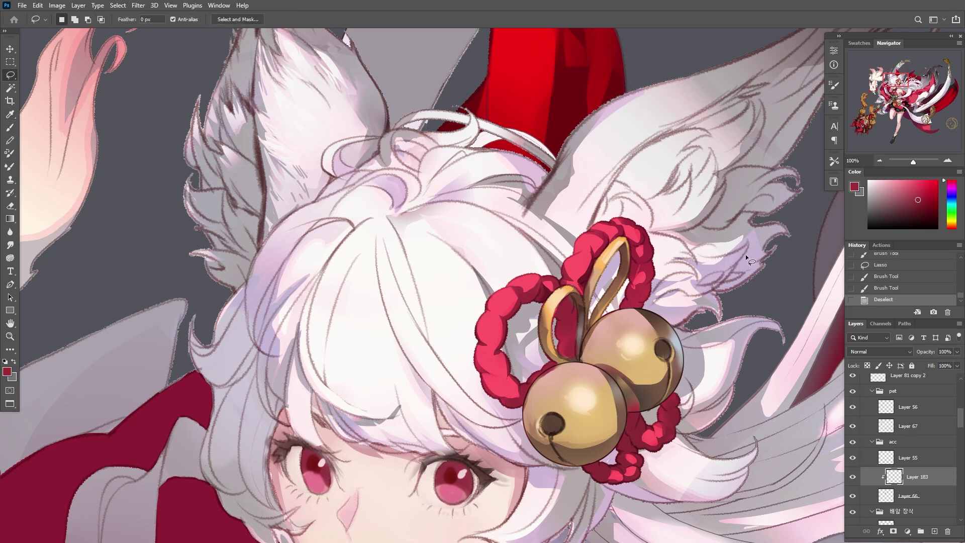
Compare the ornament with and without Layer 183, then merge Layer 183 down into Layer 66
{"action": "scroll", "coordinate": [685, 362], "scroll_direction": "down", "scroll_amount": 5}
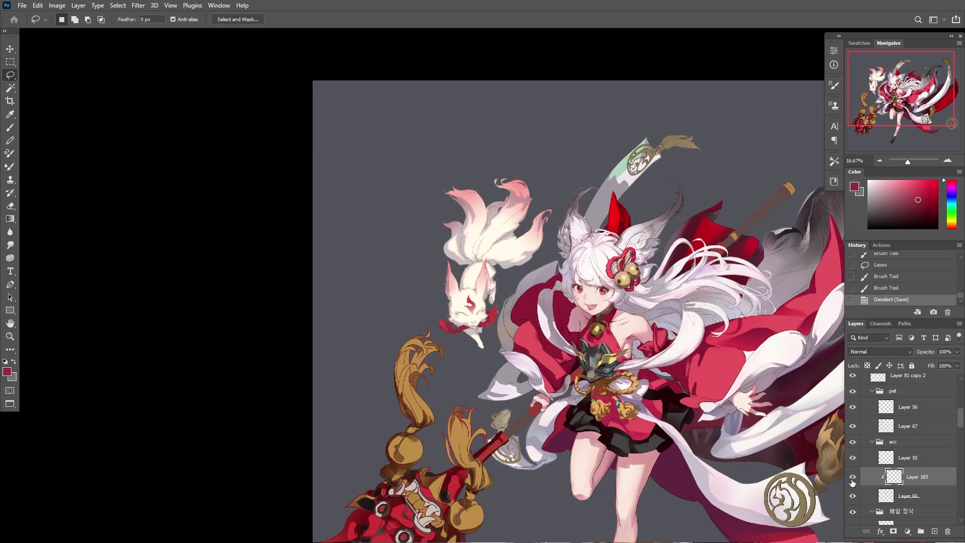
{"action": "left_click", "coordinate": [852, 477]}
{"action": "left_click", "coordinate": [852, 478]}
{"action": "key", "text": "ctrl+e"}
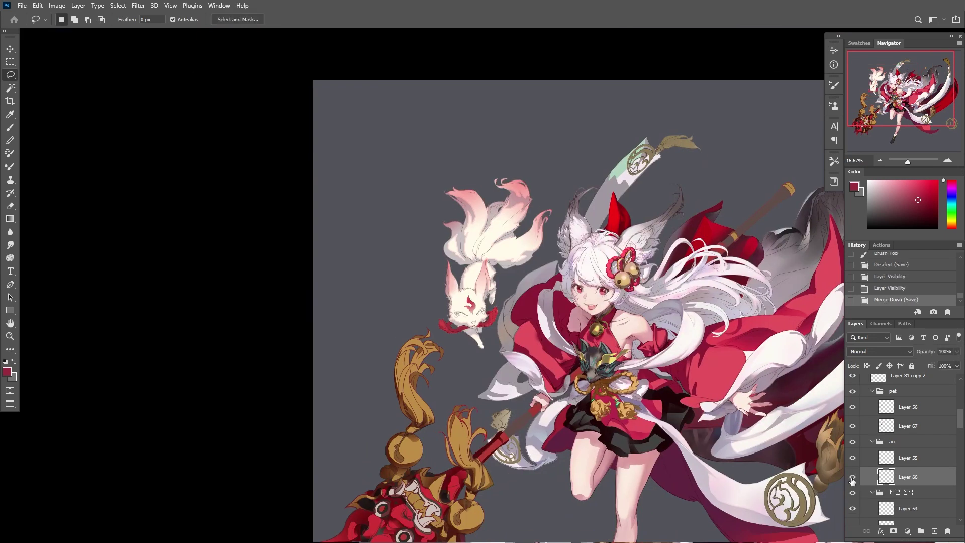
{"action": "scroll", "coordinate": [610, 271], "scroll_direction": "up", "scroll_amount": 5}
{"action": "scroll", "coordinate": [716, 274], "scroll_direction": "right", "scroll_amount": 2}
{"action": "key", "text": "b"}
{"action": "left_click", "coordinate": [714, 271], "text": "alt"}
{"action": "left_click_drag", "start_coordinate": [703, 260], "coordinate": [724, 291]}
{"action": "left_click", "coordinate": [873, 287]}
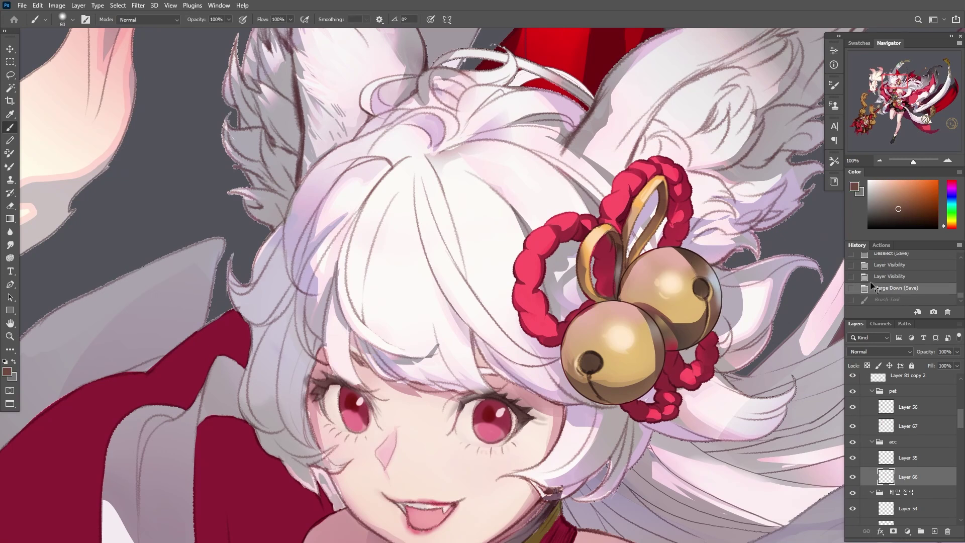
Add a new layer clipped to Layer 66 and brush brown tone along the rear bell's right rim
{"action": "left_click", "coordinate": [934, 531]}
{"action": "left_click", "coordinate": [931, 486], "text": "alt"}
{"action": "left_click_drag", "start_coordinate": [714, 264], "coordinate": [716, 309]}
Pick a pale orange, brush a highlight inside a lassoed strip of the front gold loop and deselect
{"action": "key", "text": "l"}
{"action": "left_click", "coordinate": [906, 181]}
{"action": "key", "text": "b"}
{"action": "key", "text": "bracketleft"}
{"action": "mouse_move", "coordinate": [583, 244]}
{"action": "left_mouse_down"}
{"action": "mouse_move", "coordinate": [593, 274]}
{"action": "mouse_move", "coordinate": [586, 291]}
{"action": "left_mouse_up"}
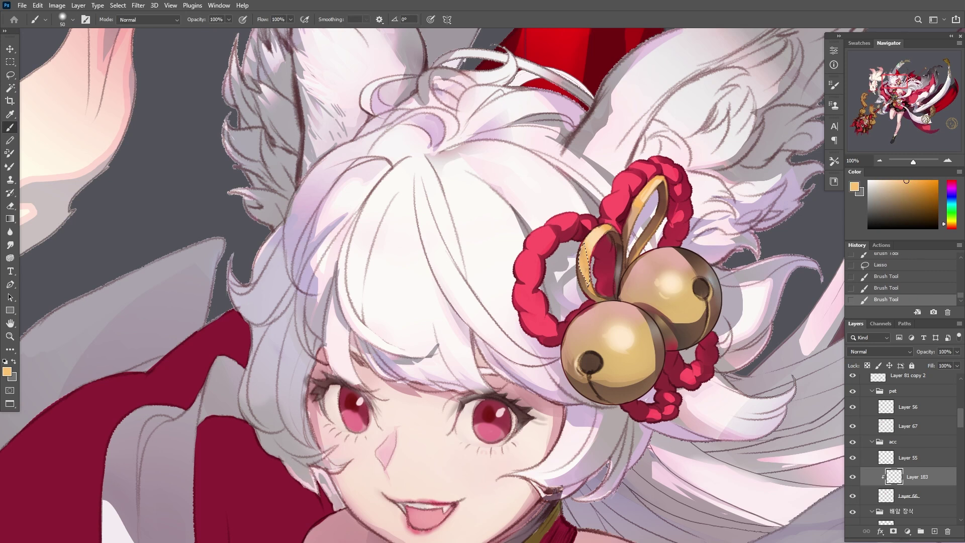
{"action": "key", "text": "l"}
{"action": "key", "text": "ctrl+d"}
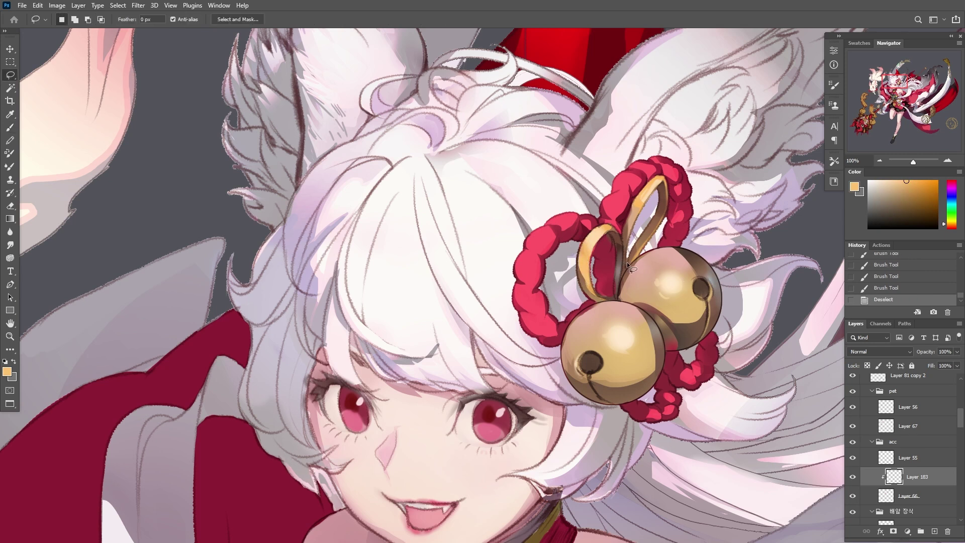
Save the file and add a new layer named "ů" directly above Layer 55
{"action": "key", "text": "ctrl+z"}
{"action": "left_click", "coordinate": [907, 457]}
{"action": "key", "text": "ctrl+shift+n"}
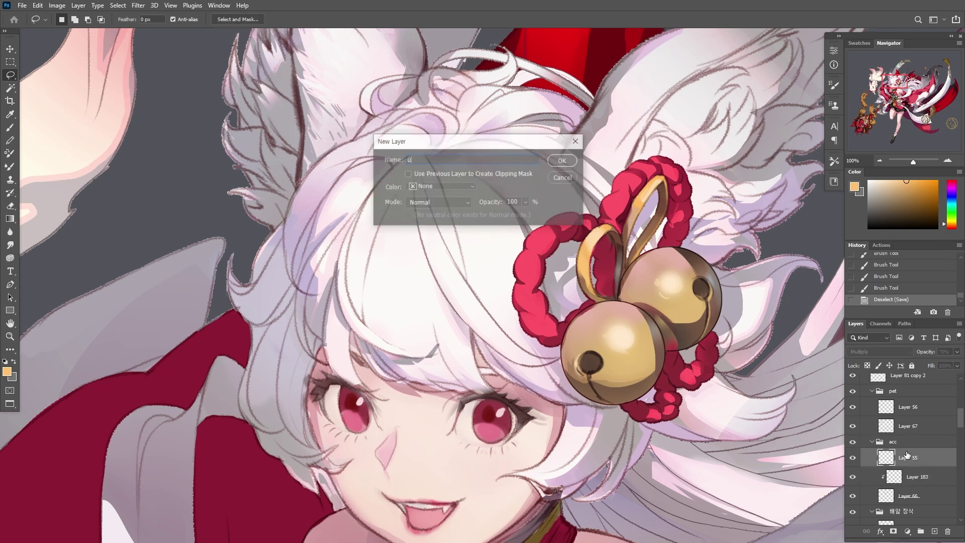
{"action": "type", "text": "ů"}
{"action": "key", "text": "Return"}
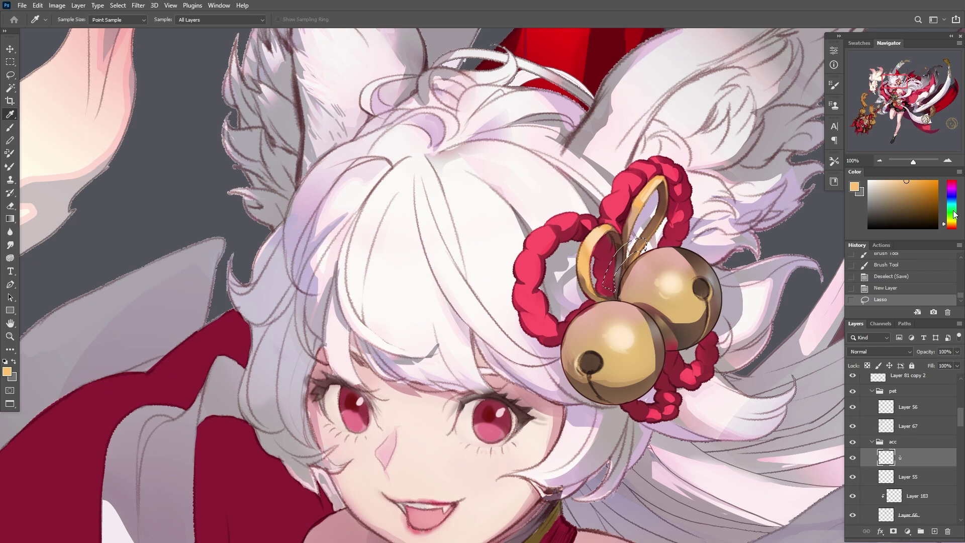
Pick a mint green and fill the lassoed ring shape between the gold loops and the rear bell
{"action": "left_click", "coordinate": [951, 207]}
{"action": "left_click", "coordinate": [881, 213]}
{"action": "key", "text": "g"}
{"action": "left_click", "coordinate": [623, 259]}
Pick a dark green and shade the mint ring with gradients running up from its lower end
{"action": "key", "text": "i"}
{"action": "left_click", "coordinate": [894, 215]}
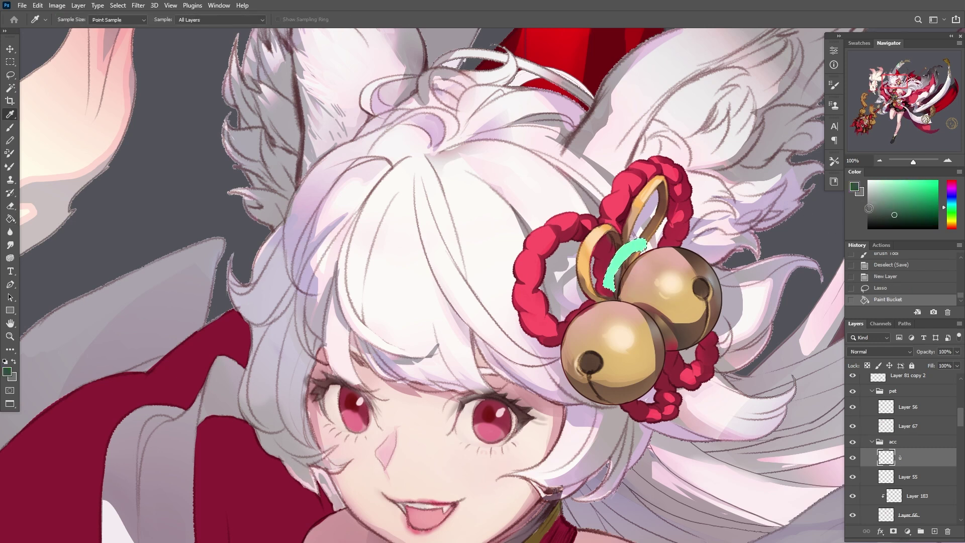
{"action": "key", "text": "shift+g"}
{"action": "mouse_move", "coordinate": [607, 289]}
{"action": "left_mouse_down"}
{"action": "mouse_move", "coordinate": [631, 254]}
{"action": "mouse_move", "coordinate": [624, 262]}
{"action": "left_mouse_up"}
{"action": "mouse_move", "coordinate": [611, 286]}
{"action": "left_mouse_down"}
{"action": "mouse_move", "coordinate": [638, 241]}
{"action": "mouse_move", "coordinate": [636, 255]}
{"action": "left_mouse_up"}
Brush sampled green shading onto the lower end of the mint ring and clear the selection
{"action": "key", "text": "b"}
{"action": "left_click", "coordinate": [623, 257], "text": "alt"}
{"action": "mouse_move", "coordinate": [606, 290]}
{"action": "left_mouse_down"}
{"action": "mouse_move", "coordinate": [644, 246]}
{"action": "mouse_move", "coordinate": [617, 296]}
{"action": "left_mouse_up"}
{"action": "left_click", "coordinate": [608, 285], "text": "alt"}
{"action": "key", "text": "l"}
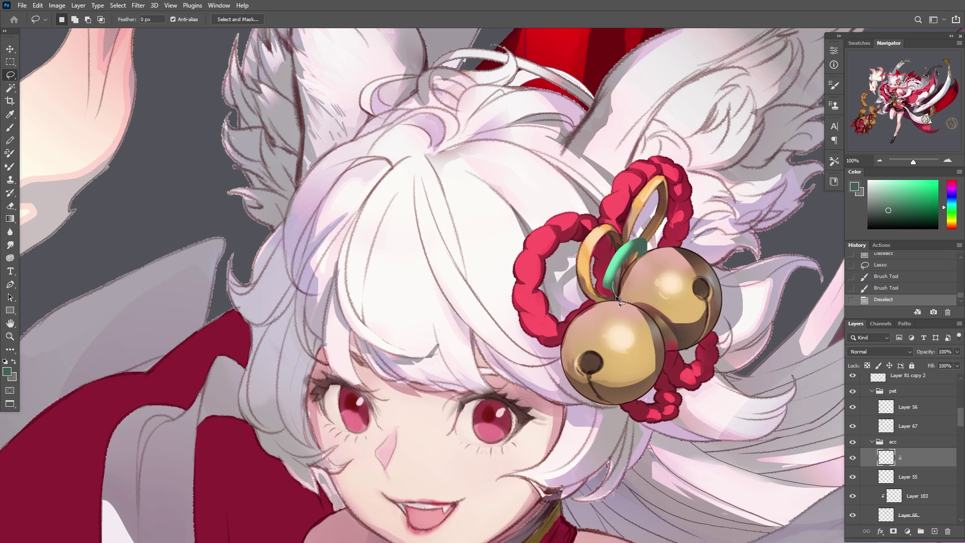
{"action": "key", "text": "i"}
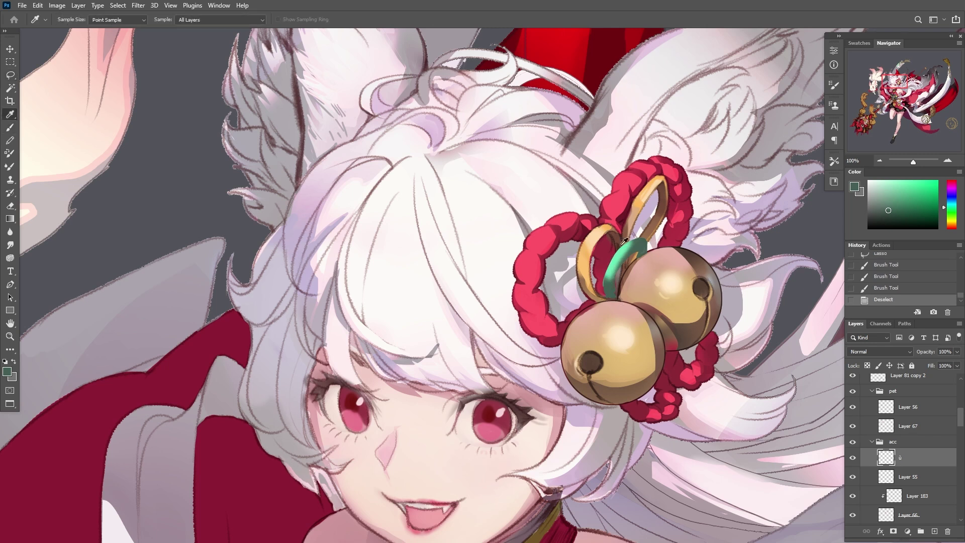
Sample brown from the rear bell and outline the green ring with a 12 px centred stroke
{"action": "left_click", "coordinate": [706, 274]}
{"action": "key", "text": "alt+e"}
{"action": "key", "text": "s"}
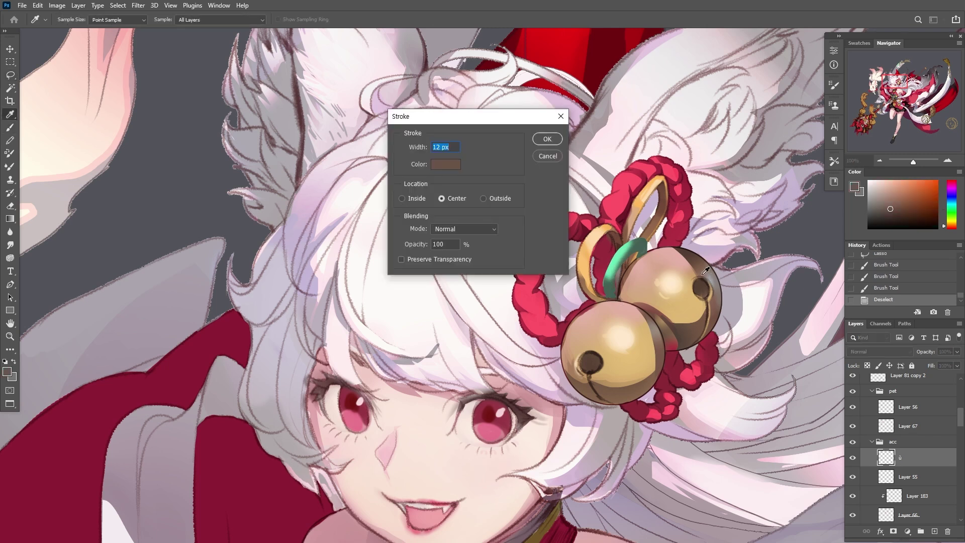
{"action": "key", "text": "Return"}
Warp the green ring into a narrower curve that wraps the rear bell's attachment to the gold loop
{"action": "key", "text": "ctrl+t"}
{"action": "right_click", "coordinate": [625, 279]}
{"action": "left_click", "coordinate": [652, 342]}
{"action": "left_click_drag", "start_coordinate": [626, 287], "coordinate": [640, 261]}
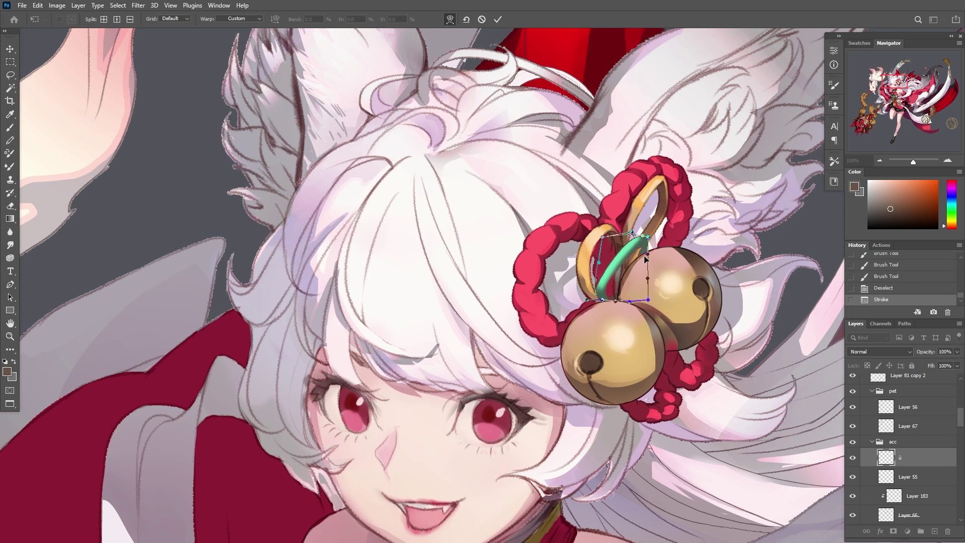
{"action": "left_click_drag", "start_coordinate": [599, 264], "coordinate": [600, 303]}
{"action": "left_click_drag", "start_coordinate": [627, 243], "coordinate": [579, 226]}
{"action": "key", "text": "Return"}
Duplicate the green ring and transform the copy to sit on top of the front bell
{"action": "key", "text": "ctrl+t"}
{"action": "mouse_move", "coordinate": [603, 271]}
{"action": "left_mouse_down"}
{"action": "mouse_move", "coordinate": [603, 260]}
{"action": "mouse_move", "coordinate": [583, 284]}
{"action": "mouse_move", "coordinate": [597, 297]}
{"action": "mouse_move", "coordinate": [641, 300]}
{"action": "mouse_move", "coordinate": [593, 305]}
{"action": "mouse_move", "coordinate": [593, 286]}
{"action": "left_mouse_up"}
{"action": "key", "text": "Return"}
{"action": "key", "text": "i"}
{"action": "key", "text": "ctrl+t"}
{"action": "key", "text": "Return"}
{"action": "key", "text": "ctrl+t"}
{"action": "key", "text": "Return"}
Lasso and clear the excess parts of the copied ring at the front bell, then deselect
{"action": "key", "text": "l"}
{"action": "key", "text": "Delete"}
{"action": "key", "text": "Delete"}
{"action": "key", "text": "ctrl+d"}
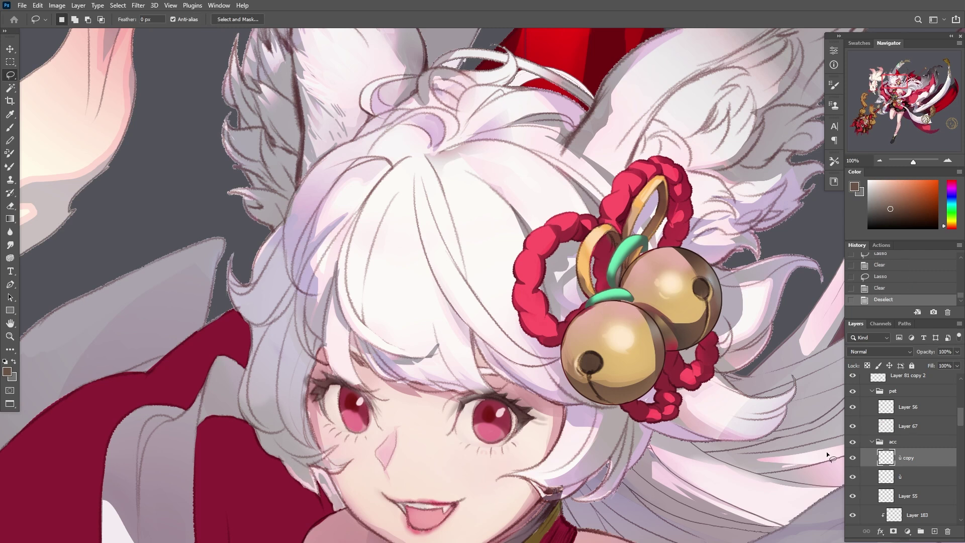
Lasso and clear the part of the original green ring that overlaps the rear bell
{"action": "left_click", "coordinate": [907, 478]}
{"action": "mouse_move", "coordinate": [642, 249]}
{"action": "left_mouse_down"}
{"action": "mouse_move", "coordinate": [669, 271]}
{"action": "mouse_move", "coordinate": [620, 278]}
{"action": "mouse_move", "coordinate": [647, 300]}
{"action": "left_mouse_up"}
{"action": "key", "text": "Delete"}
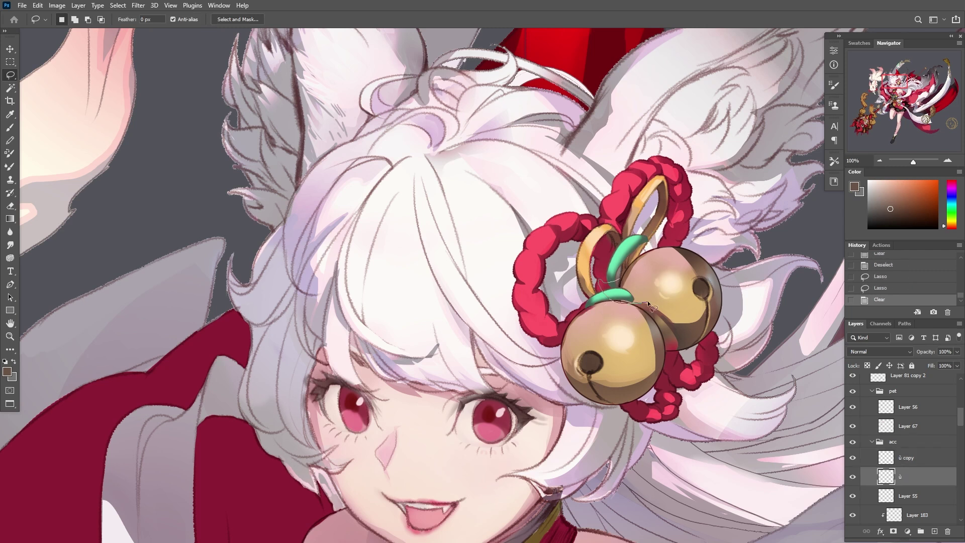
Move and transform the original green ring to fit the rear bell's top edge
{"action": "left_click_drag", "start_coordinate": [614, 233], "coordinate": [646, 270]}
{"action": "key", "text": "ctrl+t"}
{"action": "key", "text": "Return"}
{"action": "key", "text": "l"}
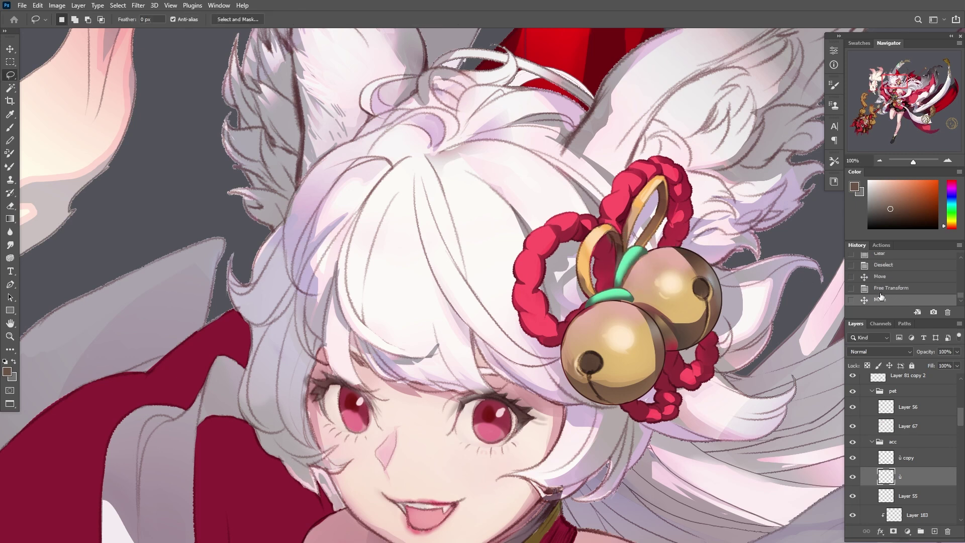
Merge the copied ring into layer "ů" and darken the merged rings with a Curves adjustment
{"action": "left_click", "coordinate": [911, 464]}
{"action": "key", "text": "ctrl+e"}
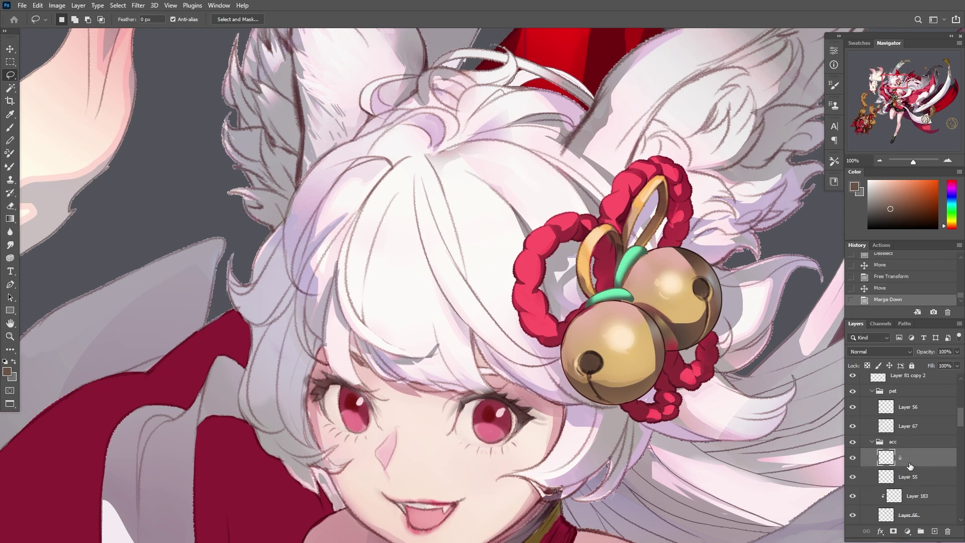
{"action": "key", "text": "ctrl+m"}
{"action": "left_click_drag", "start_coordinate": [141, 302], "coordinate": [141, 317]}
{"action": "left_click", "coordinate": [339, 213]}
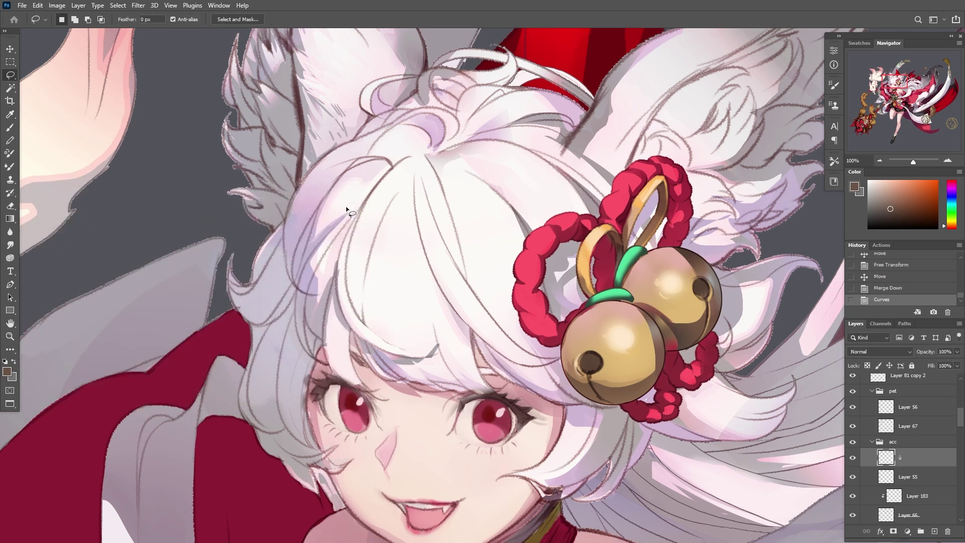
Touch up the right edge of the front bell's green ring with small brown dabs and sample dark green
{"action": "key", "text": "b"}
{"action": "right_click", "coordinate": [625, 346]}
{"action": "key", "text": "Escape"}
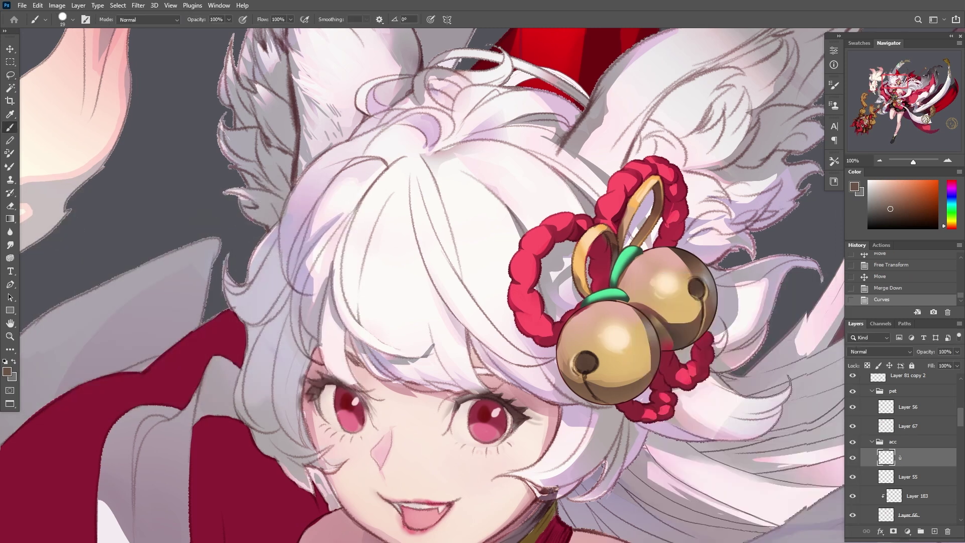
{"action": "scroll", "coordinate": [615, 300], "scroll_direction": "right", "scroll_amount": 1}
{"action": "left_click", "coordinate": [616, 301]}
{"action": "left_click", "coordinate": [616, 300]}
{"action": "left_click", "coordinate": [616, 300]}
{"action": "left_click", "coordinate": [617, 300]}
{"action": "left_click", "coordinate": [620, 300], "text": "alt"}
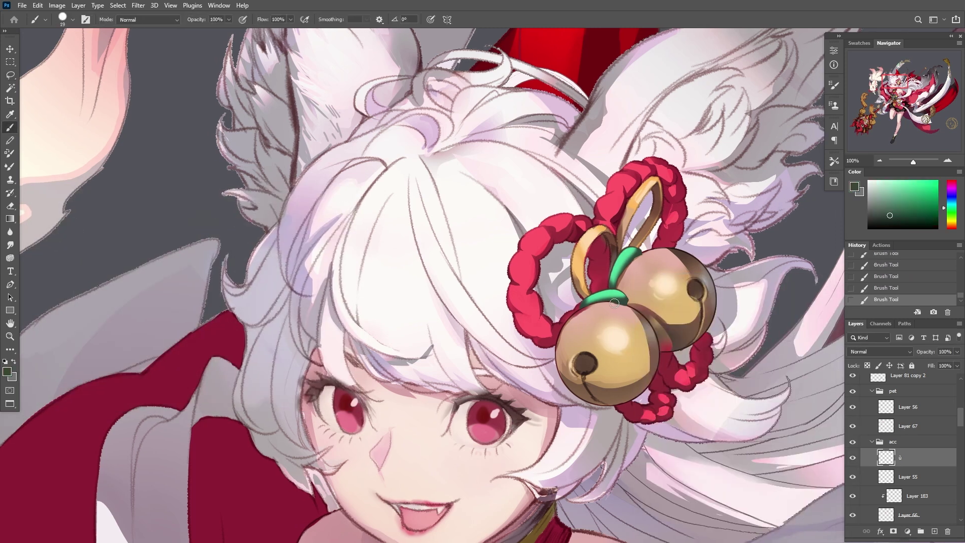
Lasso and clear a stray bit of the front bell's green ring, then deselect
{"action": "key", "text": "l"}
{"action": "key", "text": "Delete"}
{"action": "key", "text": "ctrl+d"}
Try clearing and dark-green brushing the lassoed upper end of the rear bell's ring, undoing both attempts
{"action": "left_click_drag", "start_coordinate": [648, 245], "coordinate": [635, 259]}
{"action": "key", "text": "Delete"}
{"action": "key", "text": "ctrl+d"}
{"action": "key", "text": "ctrl+z"}
{"action": "key", "text": "ctrl+z"}
{"action": "key", "text": "b"}
{"action": "left_click", "coordinate": [629, 253]}
{"action": "left_click", "coordinate": [628, 255]}
{"action": "key", "text": "ctrl+d"}
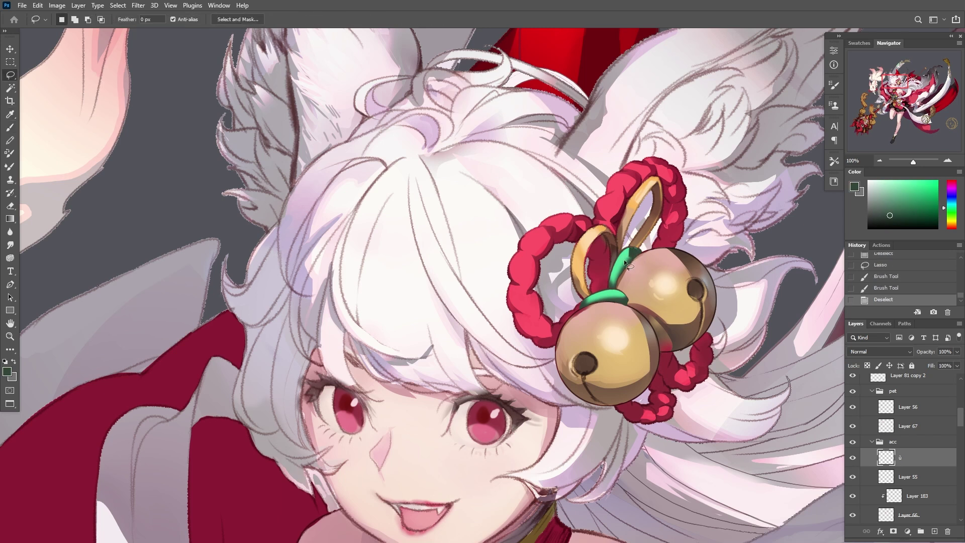
{"action": "key", "text": "ctrl+z"}
{"action": "key", "text": "ctrl+z"}
{"action": "key", "text": "ctrl+z"}
Brush dark green shadows along the rear bell's ring and down to the front bell's ring
{"action": "key", "text": "b"}
{"action": "left_click", "coordinate": [623, 264]}
{"action": "key", "text": "ctrl+d"}
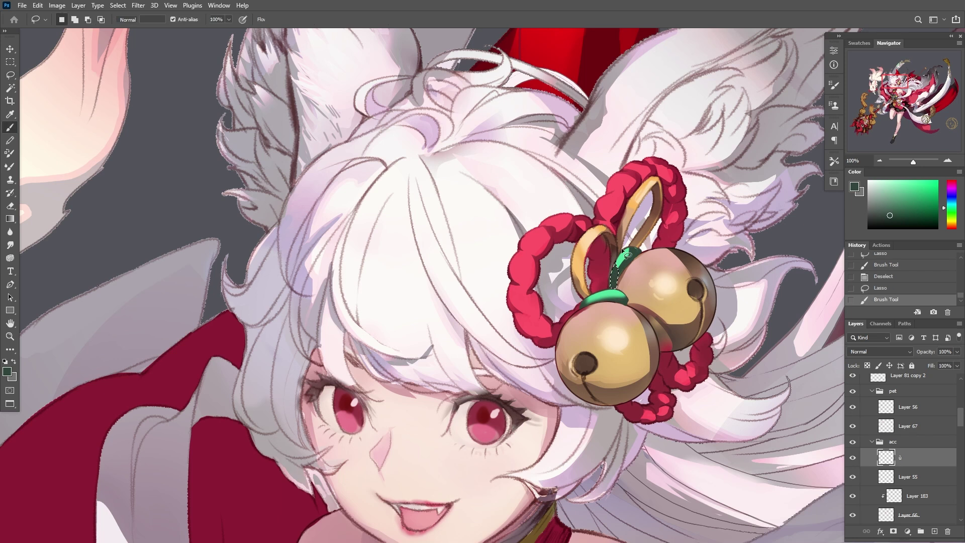
{"action": "key", "text": "b"}
{"action": "left_click", "coordinate": [612, 284]}
{"action": "left_click", "coordinate": [611, 288]}
{"action": "left_click", "coordinate": [608, 293]}
{"action": "left_click", "coordinate": [606, 297]}
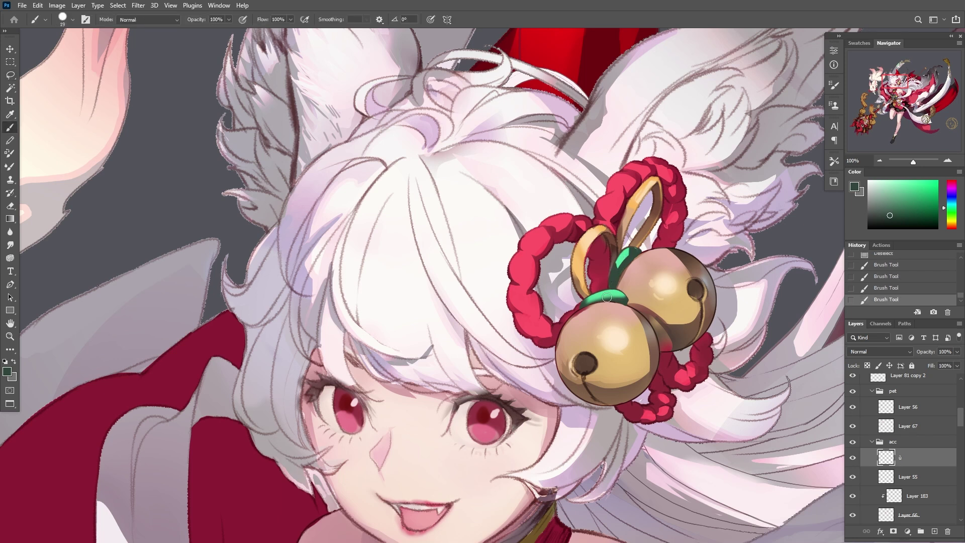
Undo the last dark green shadow strokes, and brush a dark green shadow inside a lassoed area at the left end of the front bell's ring
{"action": "key", "text": "ctrl+z"}
{"action": "key", "text": "ctrl+z"}
{"action": "key", "text": "ctrl+z"}
{"action": "key", "text": "ctrl+z"}
{"action": "key", "text": "l"}
{"action": "left_click_drag", "start_coordinate": [589, 299], "coordinate": [583, 308]}
{"action": "key", "text": "b"}
{"action": "left_click", "coordinate": [586, 304]}
{"action": "left_click", "coordinate": [590, 305]}
{"action": "key", "text": "l"}
{"action": "key", "text": "ctrl+d"}
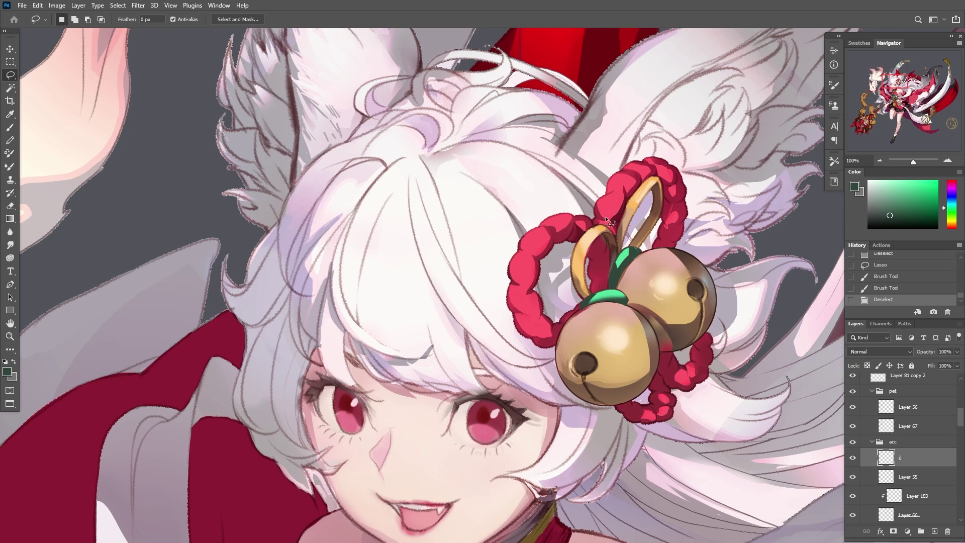
Darken the lassoed lower edge of the rear bell beside the front bell with a sampled brown gradient, then deselect
{"action": "key", "text": "i"}
{"action": "left_click", "coordinate": [665, 343]}
{"action": "key", "text": "l"}
{"action": "mouse_move", "coordinate": [673, 330]}
{"action": "left_mouse_down"}
{"action": "mouse_move", "coordinate": [659, 348]}
{"action": "mouse_move", "coordinate": [688, 342]}
{"action": "left_mouse_up"}
{"action": "key", "text": "g"}
{"action": "key", "text": "alt+bracketleft"}
{"action": "key", "text": "alt+bracketleft"}
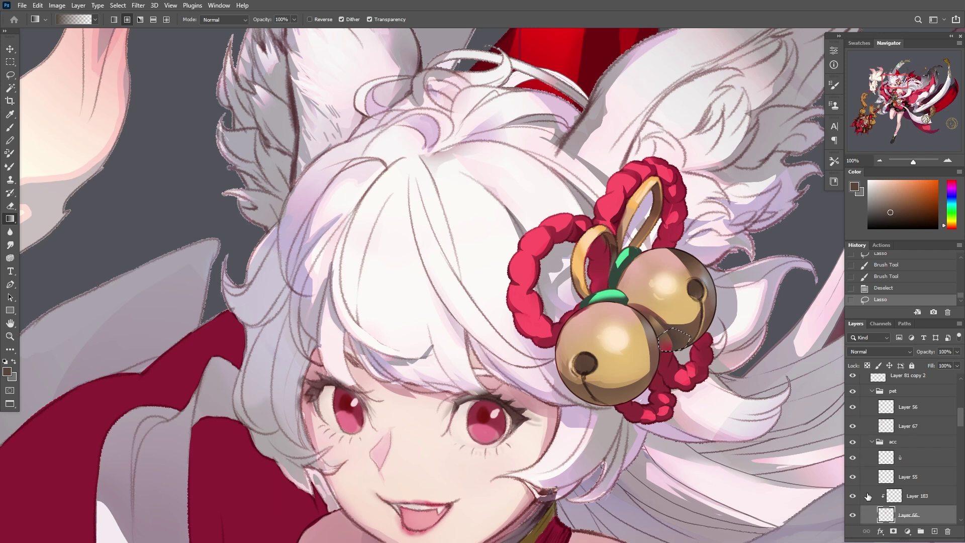
{"action": "left_click_drag", "start_coordinate": [669, 329], "coordinate": [664, 349]}
{"action": "left_click_drag", "start_coordinate": [666, 332], "coordinate": [666, 345]}
{"action": "key", "text": "ctrl+d"}
Add a new layer above the green rings layer and fill a lassoed cord loop below the bells with sampled green
{"action": "key", "text": "i"}
{"action": "left_click", "coordinate": [914, 466]}
{"action": "key", "text": "l"}
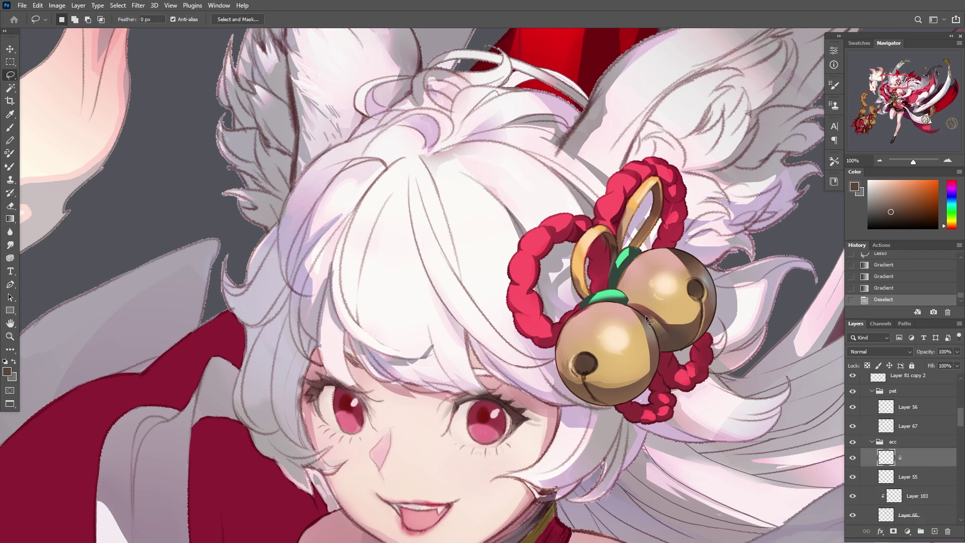
{"action": "key", "text": "ctrl+shift+n"}
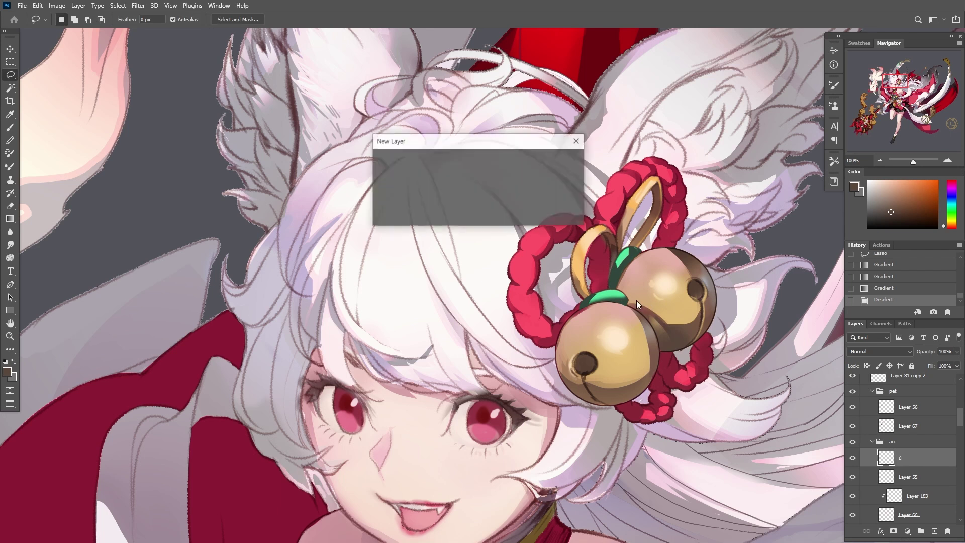
{"action": "key", "text": "Return"}
{"action": "left_click_drag", "start_coordinate": [647, 376], "coordinate": [650, 381]}
{"action": "key", "text": "i"}
{"action": "left_click", "coordinate": [626, 268]}
{"action": "key", "text": "g"}
{"action": "left_click", "coordinate": [701, 402]}
Brush sampled green tones along the cord loop hanging below the bells
{"action": "key", "text": "i"}
{"action": "left_click", "coordinate": [627, 268]}
{"action": "key", "text": "b"}
{"action": "mouse_move", "coordinate": [669, 347]}
{"action": "left_mouse_down"}
{"action": "mouse_move", "coordinate": [701, 382]}
{"action": "mouse_move", "coordinate": [706, 407]}
{"action": "left_mouse_up"}
{"action": "mouse_move", "coordinate": [707, 375]}
{"action": "left_mouse_down"}
{"action": "mouse_move", "coordinate": [704, 418]}
{"action": "mouse_move", "coordinate": [701, 391]}
{"action": "left_mouse_up"}
{"action": "left_click_drag", "start_coordinate": [648, 381], "coordinate": [674, 409]}
{"action": "left_click", "coordinate": [692, 410], "text": "alt"}
{"action": "left_click_drag", "start_coordinate": [689, 369], "coordinate": [700, 378]}
Lasso parts of the hanging green loop, brush its bright and dark green shading, and deselect
{"action": "key", "text": "l"}
{"action": "left_click_drag", "start_coordinate": [695, 413], "coordinate": [681, 388]}
{"action": "key", "text": "ctrl+d"}
{"action": "key", "text": "b"}
{"action": "key", "text": "l"}
{"action": "key", "text": "ctrl+d"}
{"action": "mouse_move", "coordinate": [674, 351]}
{"action": "left_mouse_down"}
{"action": "mouse_move", "coordinate": [696, 390]}
{"action": "mouse_move", "coordinate": [688, 367]}
{"action": "left_mouse_up"}
{"action": "key", "text": "b"}
{"action": "key", "text": "ctrl+d"}
Outline the green loop with a sampled dark brown stroke and reposition it below the bells with Free Transform
{"action": "key", "text": "i"}
{"action": "left_click", "coordinate": [698, 280]}
{"action": "key", "text": "alt+e"}
{"action": "key", "text": "s"}
{"action": "key", "text": "Return"}
{"action": "key", "text": "ctrl+t"}
{"action": "mouse_move", "coordinate": [715, 424]}
{"action": "left_mouse_down"}
{"action": "mouse_move", "coordinate": [702, 411]}
{"action": "mouse_move", "coordinate": [718, 416]}
{"action": "mouse_move", "coordinate": [681, 398]}
{"action": "mouse_move", "coordinate": [693, 399]}
{"action": "left_mouse_up"}
{"action": "key", "text": "Return"}
Liquify the marquee-selected green loop, pushing its strands into a thinner, wider, rounder cord loop
{"action": "key", "text": "m"}
{"action": "left_click_drag", "start_coordinate": [644, 339], "coordinate": [731, 450]}
{"action": "key", "text": "shift+ctrl+x"}
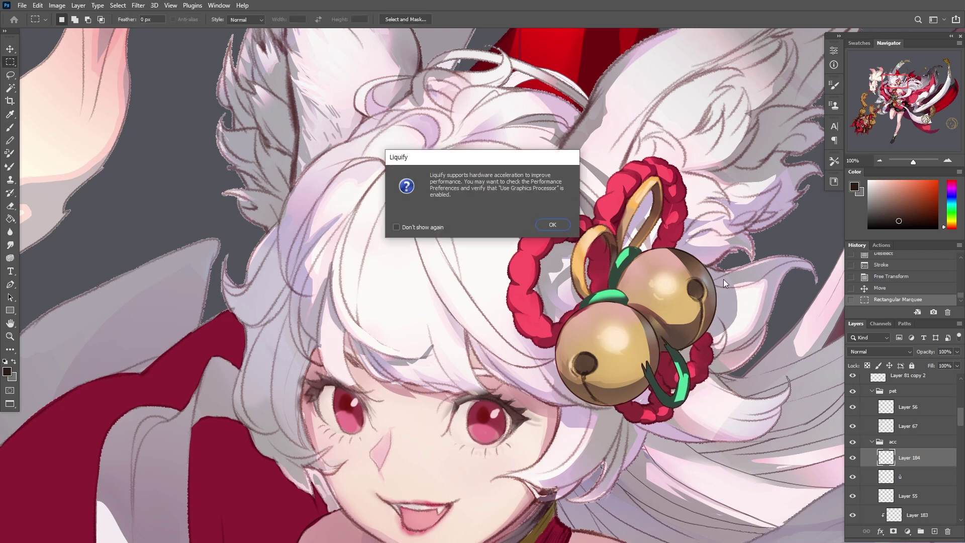
{"action": "left_click", "coordinate": [549, 225]}
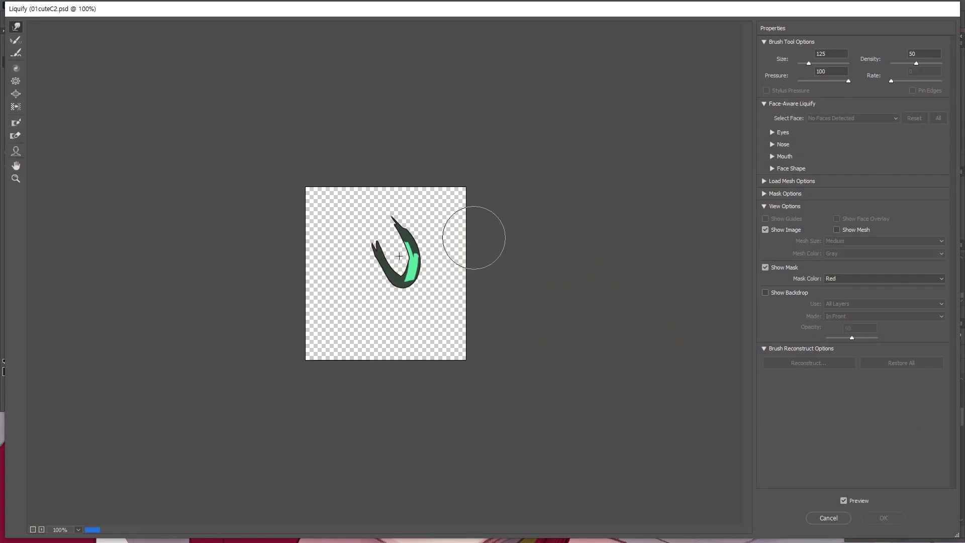
{"action": "mouse_move", "coordinate": [391, 241]}
{"action": "left_mouse_down"}
{"action": "mouse_move", "coordinate": [413, 261]}
{"action": "mouse_move", "coordinate": [409, 217]}
{"action": "mouse_move", "coordinate": [424, 284]}
{"action": "mouse_move", "coordinate": [418, 255]}
{"action": "mouse_move", "coordinate": [396, 257]}
{"action": "mouse_move", "coordinate": [431, 274]}
{"action": "mouse_move", "coordinate": [416, 255]}
{"action": "mouse_move", "coordinate": [421, 226]}
{"action": "left_mouse_up"}
{"action": "left_click_drag", "start_coordinate": [383, 267], "coordinate": [400, 261]}
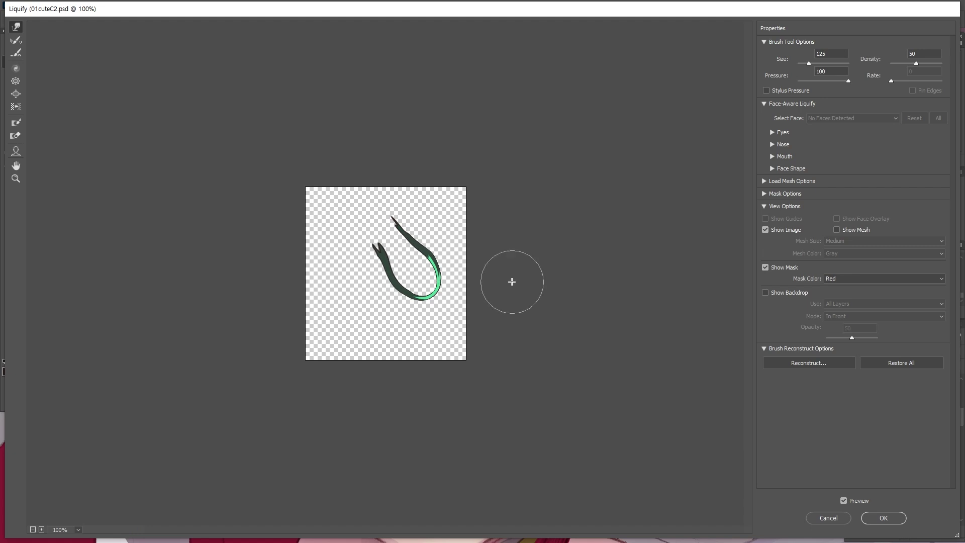
{"action": "key", "text": "Return"}
Move the reshaped green loop up beneath the bells and merge it
{"action": "key", "text": "ctrl+d"}
{"action": "left_click_drag", "start_coordinate": [686, 379], "coordinate": [687, 378]}
{"action": "left_click_drag", "start_coordinate": [686, 376], "coordinate": [663, 334]}
{"action": "key", "text": "ctrl+e"}
Lasso and clear the green loop's upper ends where they overlap the bells, then deselect
{"action": "key", "text": "e"}
{"action": "key", "text": "l"}
{"action": "key", "text": "Delete"}
{"action": "key", "text": "ctrl+d"}
{"action": "left_click_drag", "start_coordinate": [647, 385], "coordinate": [653, 355]}
{"action": "mouse_move", "coordinate": [636, 352]}
{"action": "left_mouse_down"}
{"action": "mouse_move", "coordinate": [639, 392]}
{"action": "mouse_move", "coordinate": [645, 360]}
{"action": "left_mouse_up"}
{"action": "key", "text": "Delete"}
{"action": "key", "text": "ctrl+d"}
{"action": "key", "text": "Delete"}
{"action": "key", "text": "ctrl+d"}
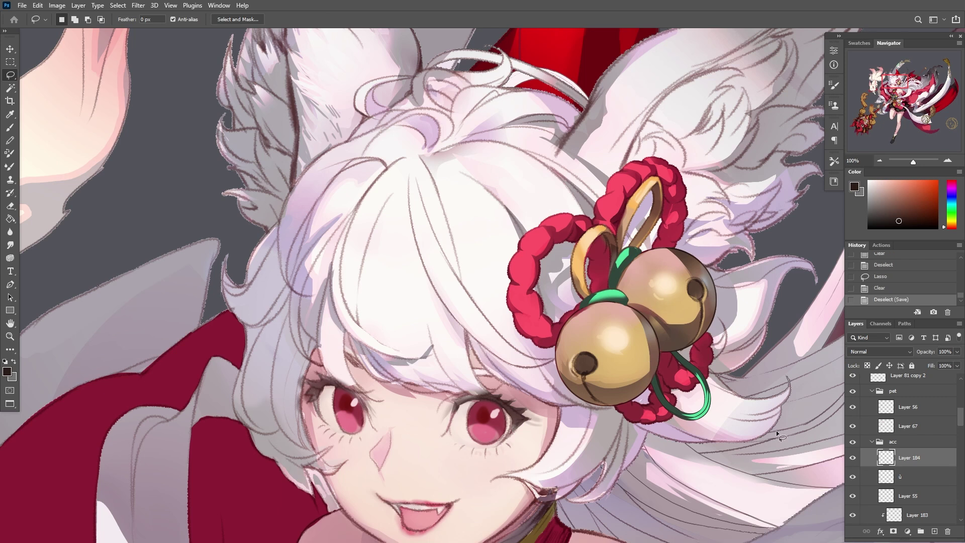
Erase part of the green loop inside the hair ornament's loaded outline so it passes behind the red cord, then merge its layer down
{"action": "mouse_move", "coordinate": [900, 471]}
{"action": "left_mouse_down"}
{"action": "mouse_move", "coordinate": [902, 502]}
{"action": "mouse_move", "coordinate": [914, 478]}
{"action": "left_mouse_up"}
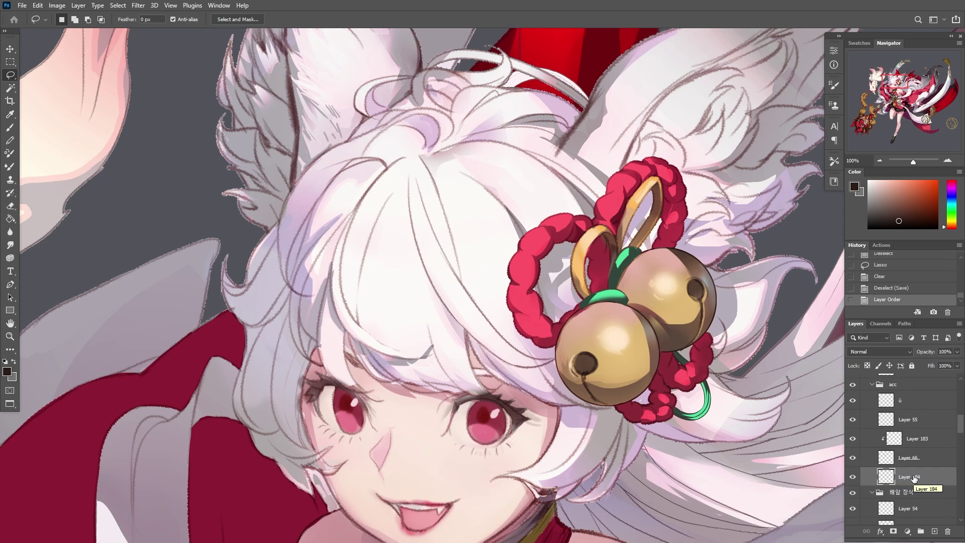
{"action": "key", "text": "ctrl+z"}
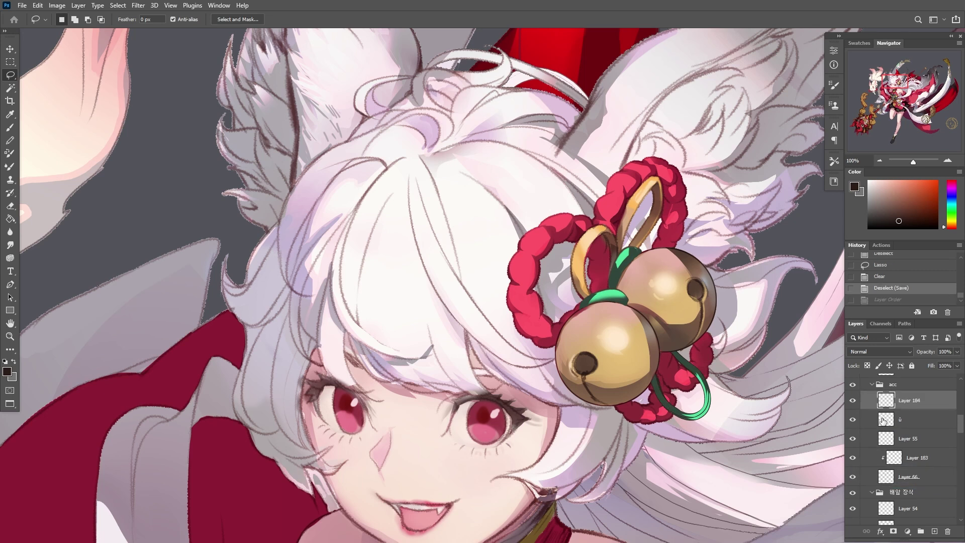
{"action": "left_click", "coordinate": [886, 478], "text": "ctrl"}
{"action": "key", "text": "e"}
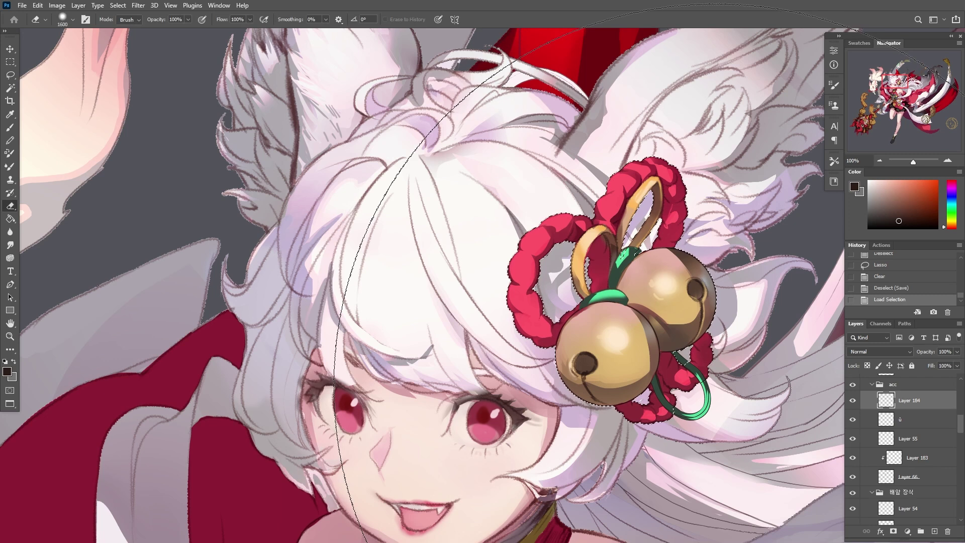
{"action": "left_click", "coordinate": [693, 372]}
{"action": "key", "text": "ctrl+d"}
{"action": "key", "text": "ctrl+e"}
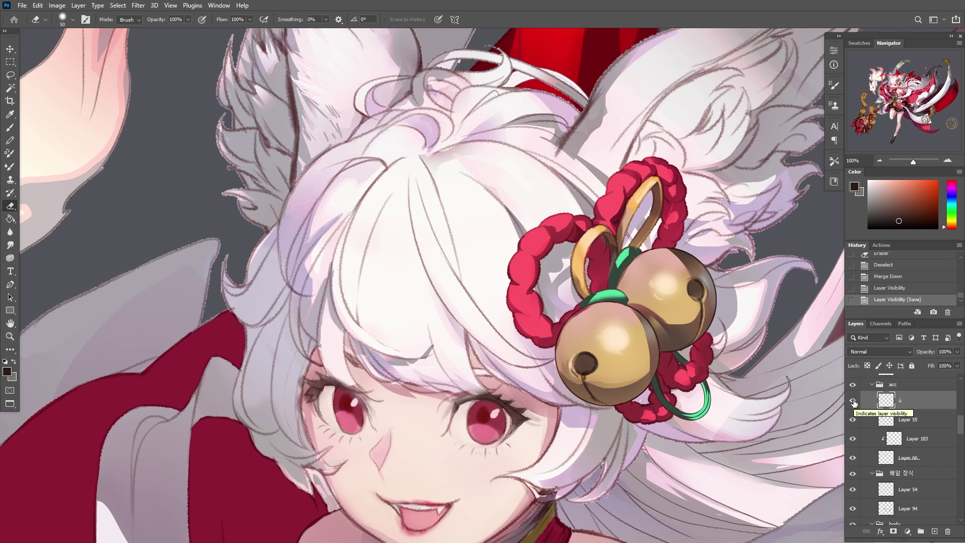
Sample the loop's dark green and adjust that colour on the green rings layer with Replace Color
{"action": "key", "text": "i"}
{"action": "left_click", "coordinate": [701, 373]}
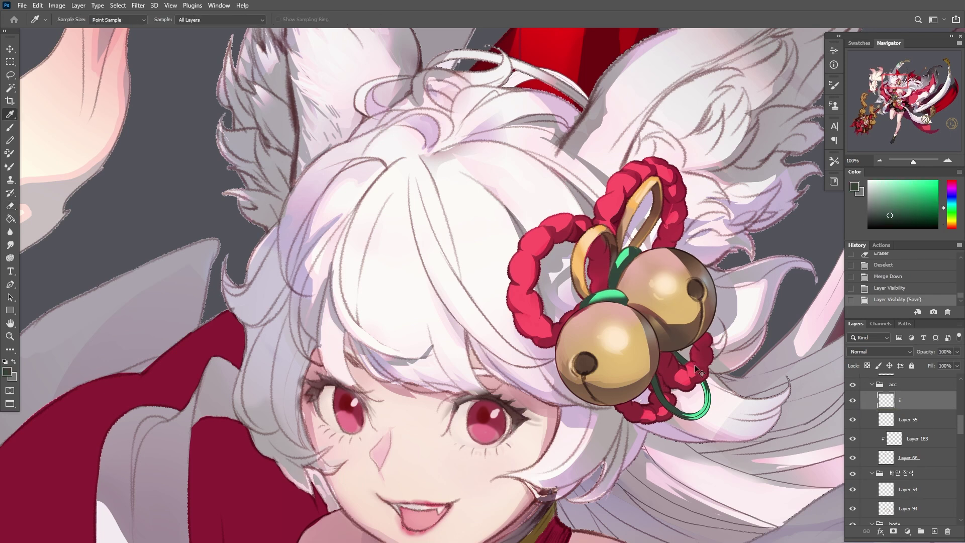
{"action": "key", "text": "alt+i"}
{"action": "key", "text": "j"}
{"action": "key", "text": "r"}
{"action": "left_click_drag", "start_coordinate": [144, 350], "coordinate": [136, 349]}
{"action": "left_click", "coordinate": [248, 139]}
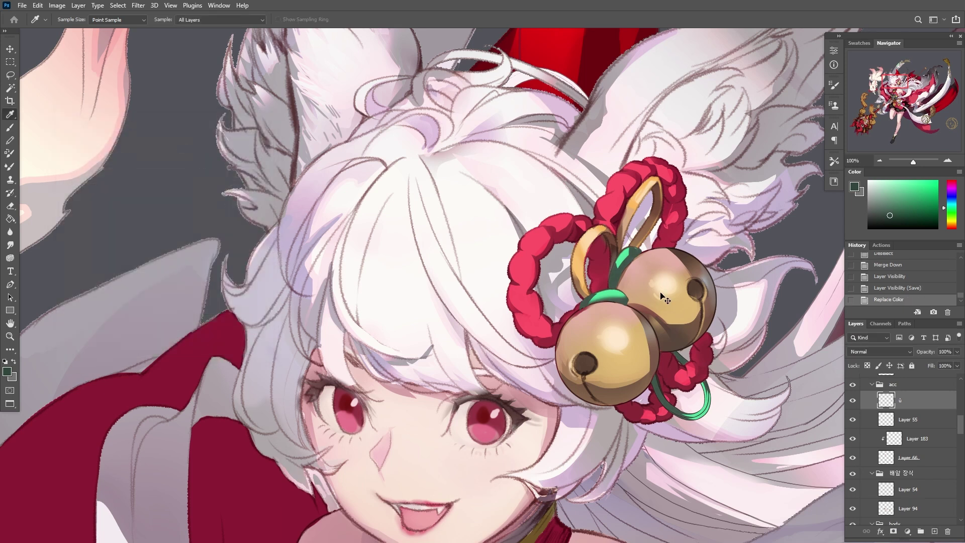
Merge the clipped shading Layer 183 of the hair ornament down into Layer 66
{"action": "left_click", "coordinate": [694, 267], "text": "alt"}
{"action": "left_click", "coordinate": [694, 267], "text": "alt"}
{"action": "left_click", "coordinate": [694, 267], "text": "alt"}
{"action": "left_click", "coordinate": [694, 267], "text": "alt"}
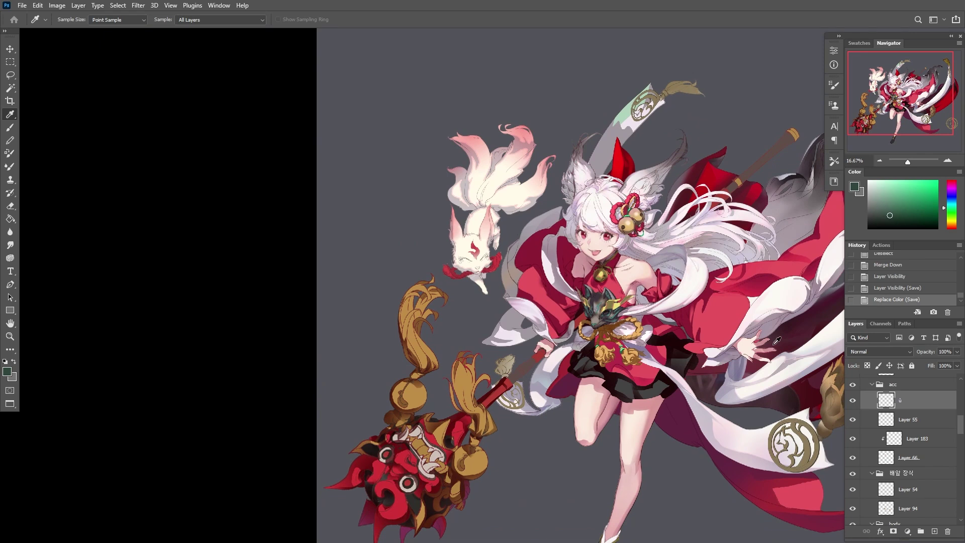
{"action": "left_click", "coordinate": [915, 439]}
{"action": "key", "text": "ctrl+e"}
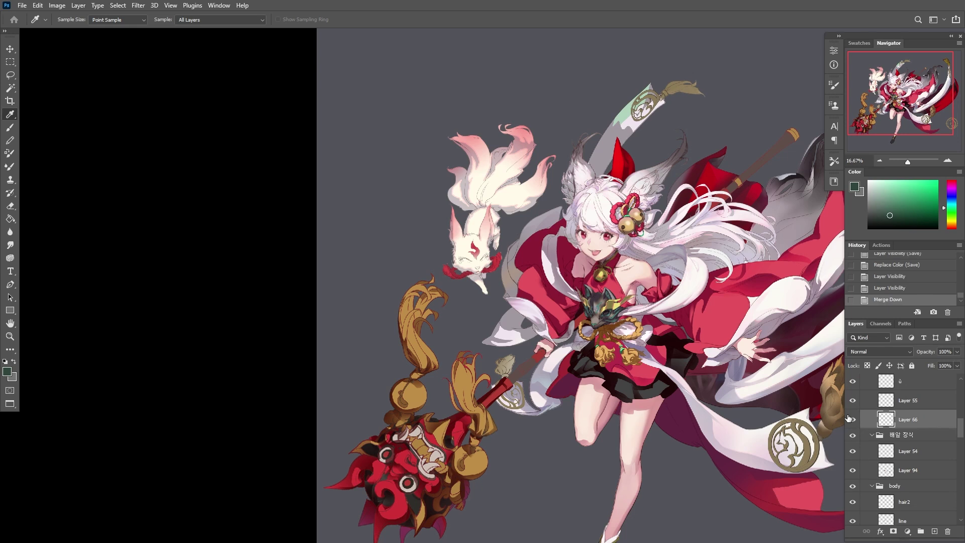
Brush soft shading onto the hair around the left red cord loop on the clipped layer above Layer 62
{"action": "left_click", "coordinate": [649, 203], "text": "ctrl"}
{"action": "left_click", "coordinate": [649, 202], "text": "ctrl"}
{"action": "left_click", "coordinate": [649, 203]}
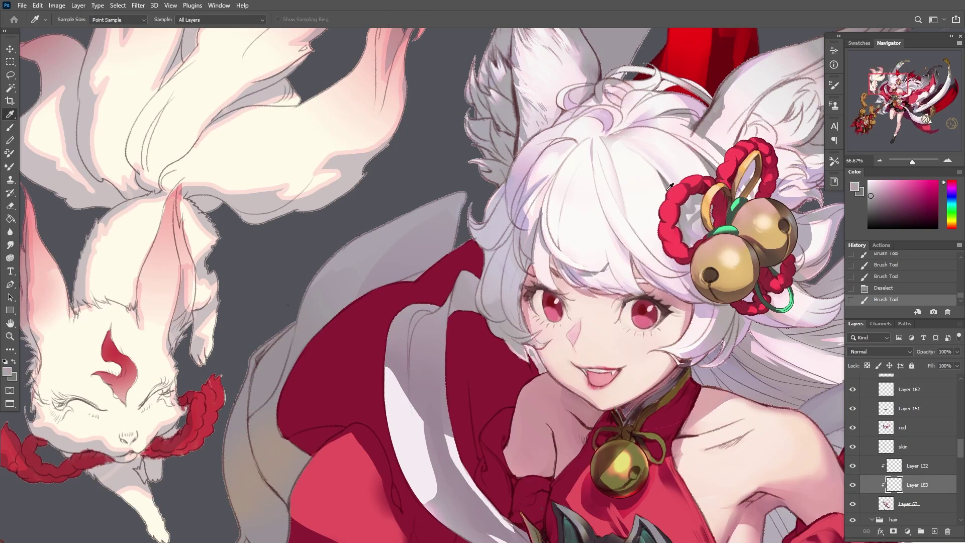
{"action": "left_click", "coordinate": [693, 196]}
Compare the hair around the red cord with and without the last brush strokes by undoing and redoing them
{"action": "key", "text": "ctrl+z"}
{"action": "key", "text": "ctrl+z"}
{"action": "key", "text": "ctrl+z"}
{"action": "key", "text": "ctrl+z"}
{"action": "key", "text": "ctrl+z"}
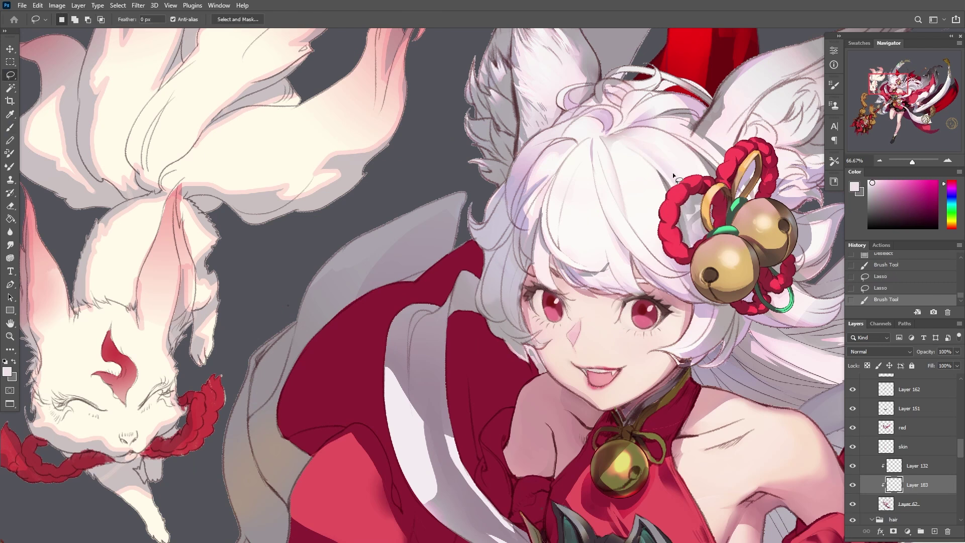
{"action": "key", "text": "l"}
{"action": "key", "text": "ctrl+shift+z"}
{"action": "key", "text": "ctrl+shift+z"}
{"action": "key", "text": "ctrl+shift+z"}
{"action": "key", "text": "ctrl+shift+z"}
{"action": "key", "text": "ctrl+shift+z"}
Deselect and dab a sampled near-white hair tone onto the hair beside the left red cord loop
{"action": "key", "text": "i"}
{"action": "left_click", "coordinate": [683, 227]}
{"action": "key", "text": "l"}
{"action": "key", "text": "ctrl+d"}
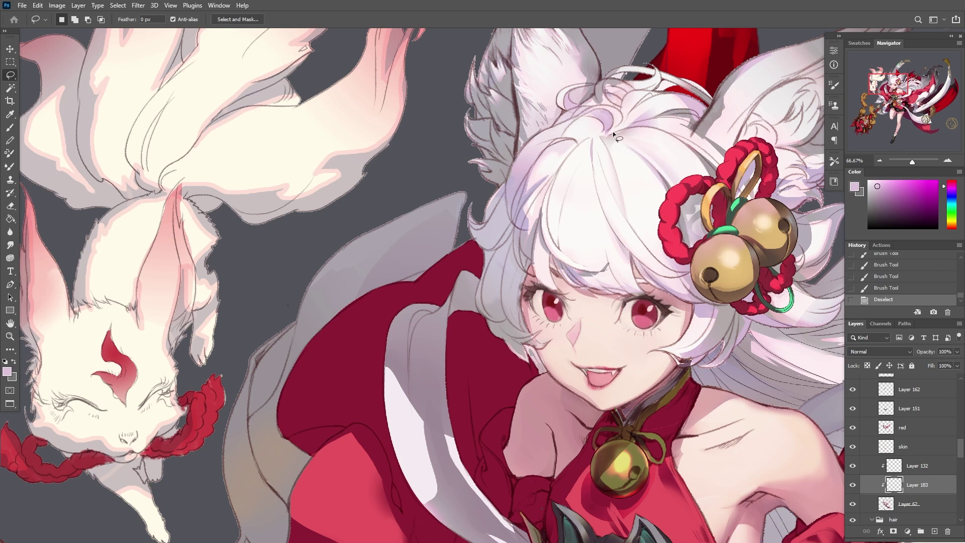
{"action": "key", "text": "b"}
{"action": "left_click", "coordinate": [653, 174], "text": "alt"}
{"action": "left_click", "coordinate": [652, 174]}
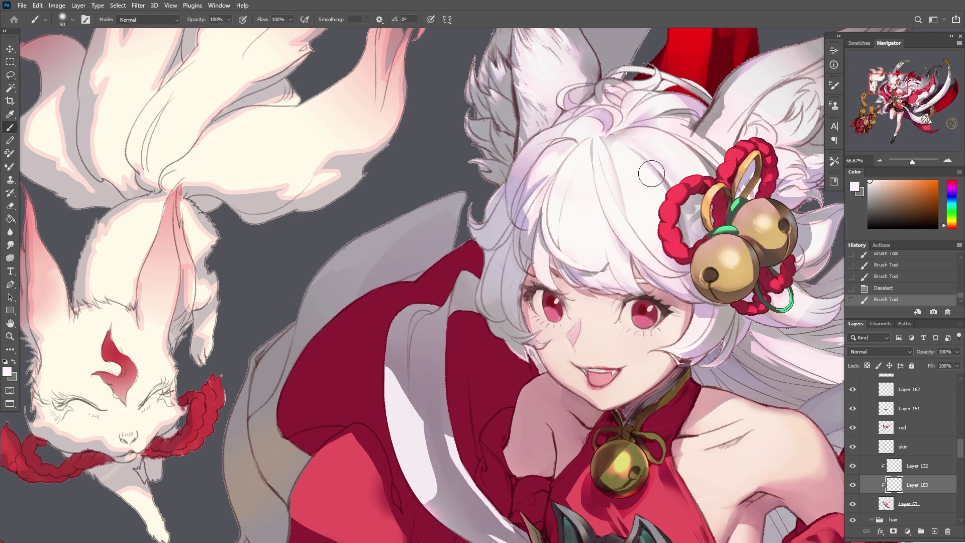
{"action": "key", "text": "l"}
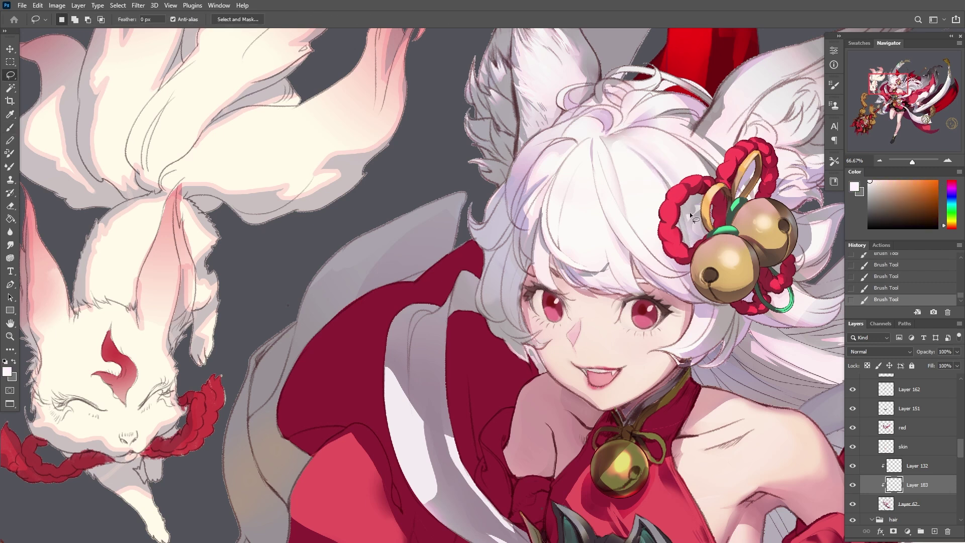
Try brushing a sampled mauve shadow into a lassoed strip of hair inside the left red cord loop
{"action": "key", "text": "i"}
{"action": "left_click", "coordinate": [688, 260]}
{"action": "key", "text": "l"}
{"action": "left_click_drag", "start_coordinate": [690, 259], "coordinate": [681, 207]}
{"action": "key", "text": "b"}
{"action": "key", "text": "l"}
{"action": "key", "text": "ctrl+z"}
{"action": "key", "text": "b"}
{"action": "key", "text": "l"}
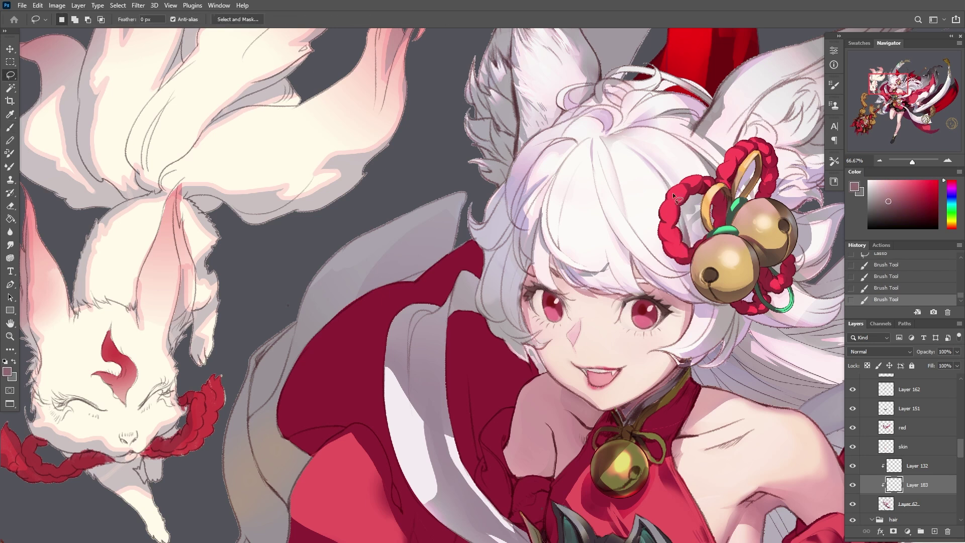
{"action": "key", "text": "ctrl+d"}
{"action": "key", "text": "i"}
{"action": "key", "text": "b"}
{"action": "key", "text": "ctrl+z"}
{"action": "key", "text": "ctrl+z"}
{"action": "key", "text": "ctrl+z"}
Lasso the hair inside the left red cord loop and brush shading into it with sampled hair tones, then deselect
{"action": "mouse_move", "coordinate": [696, 264]}
{"action": "left_mouse_down"}
{"action": "mouse_move", "coordinate": [683, 209]}
{"action": "mouse_move", "coordinate": [699, 236]}
{"action": "mouse_move", "coordinate": [709, 226]}
{"action": "left_mouse_up"}
{"action": "key", "text": "l"}
{"action": "key", "text": "ctrl+d"}
{"action": "key", "text": "b"}
{"action": "key", "text": "i"}
{"action": "left_click", "coordinate": [696, 214]}
{"action": "key", "text": "b"}
{"action": "key", "text": "i"}
{"action": "left_click", "coordinate": [808, 235]}
{"action": "key", "text": "l"}
{"action": "key", "text": "b"}
{"action": "key", "text": "ctrl+d"}
Blend the hair between the left red cord loop and the gold loop using sampled pale hair tones
{"action": "key", "text": "i"}
{"action": "left_click", "coordinate": [703, 246]}
{"action": "key", "text": "l"}
{"action": "key", "text": "b"}
{"action": "left_click_drag", "start_coordinate": [704, 216], "coordinate": [707, 234]}
{"action": "key", "text": "i"}
{"action": "left_click", "coordinate": [707, 221]}
Lasso a small strand at the crown of the hair, brush a sampled pale hair tone into it, then deselect
{"action": "key", "text": "l"}
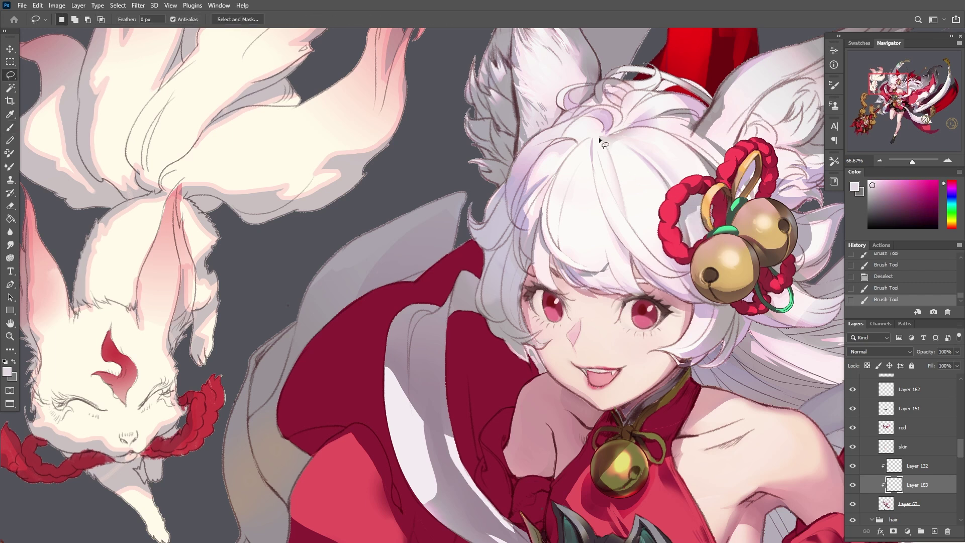
{"action": "key", "text": "b"}
{"action": "mouse_move", "coordinate": [610, 114]}
{"action": "left_mouse_down"}
{"action": "mouse_move", "coordinate": [591, 148]}
{"action": "mouse_move", "coordinate": [603, 161]}
{"action": "left_mouse_up"}
{"action": "left_click_drag", "start_coordinate": [603, 131], "coordinate": [570, 221]}
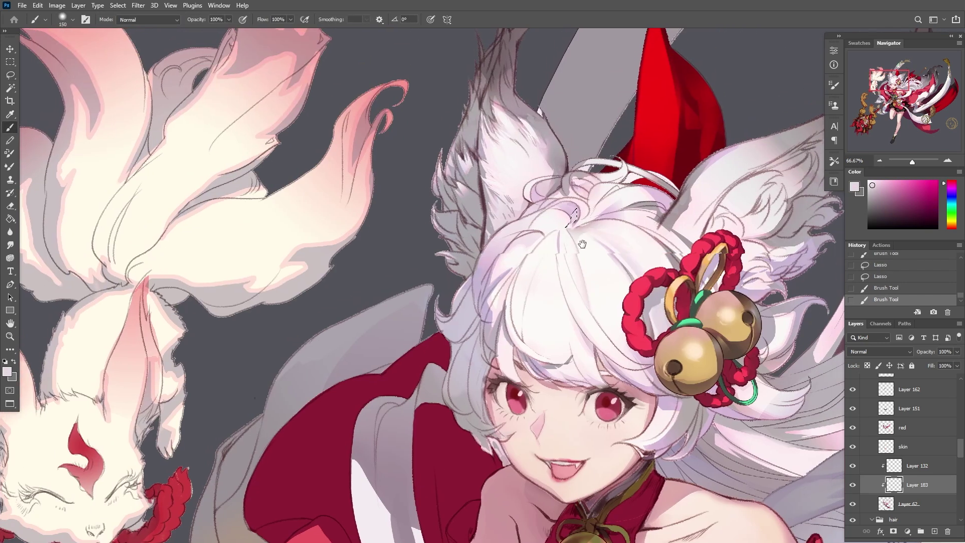
{"action": "key", "text": "ctrl+d"}
Lasso the hair beside the base of the right fox ear, brush sampled hair shading into it, then deselect
{"action": "key", "text": "l"}
{"action": "key", "text": "i"}
{"action": "mouse_move", "coordinate": [661, 205]}
{"action": "left_mouse_down"}
{"action": "mouse_move", "coordinate": [648, 197]}
{"action": "mouse_move", "coordinate": [623, 217]}
{"action": "left_mouse_up"}
{"action": "left_click", "coordinate": [646, 196]}
{"action": "key", "text": "b"}
{"action": "left_click_drag", "start_coordinate": [658, 198], "coordinate": [634, 216]}
{"action": "key", "text": "ctrl+d"}
Blend the loose curls on top of the head near the red ribbon using sampled grey and mauve hair tones
{"action": "key", "text": "l"}
{"action": "mouse_move", "coordinate": [579, 136]}
{"action": "left_mouse_down"}
{"action": "mouse_move", "coordinate": [631, 173]}
{"action": "mouse_move", "coordinate": [621, 168]}
{"action": "left_mouse_up"}
{"action": "key", "text": "b"}
{"action": "key", "text": "l"}
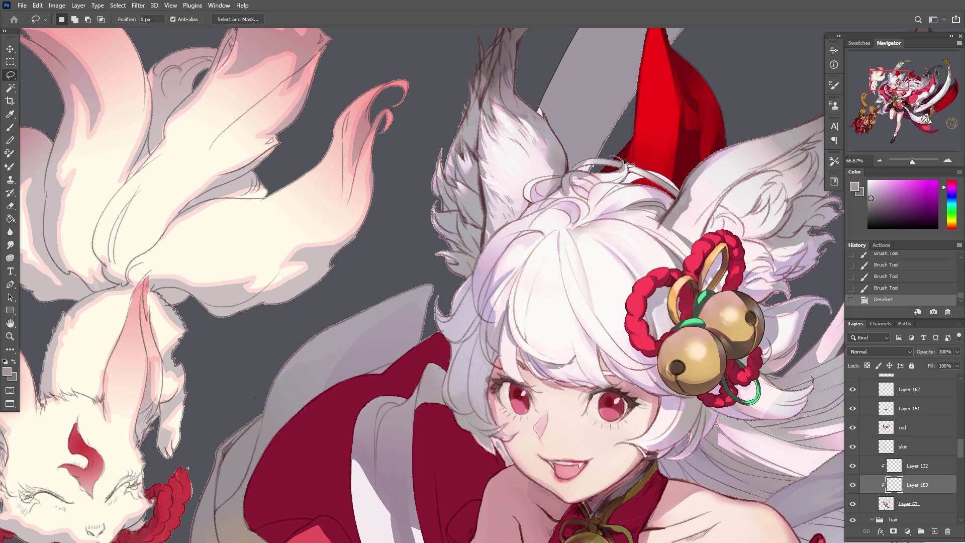
{"action": "key", "text": "i"}
{"action": "left_click", "coordinate": [621, 197]}
{"action": "key", "text": "l"}
{"action": "key", "text": "i"}
{"action": "left_click", "coordinate": [624, 199]}
{"action": "key", "text": "l"}
{"action": "key", "text": "i"}
{"action": "left_click", "coordinate": [625, 197]}
{"action": "left_click", "coordinate": [616, 202], "text": "alt"}
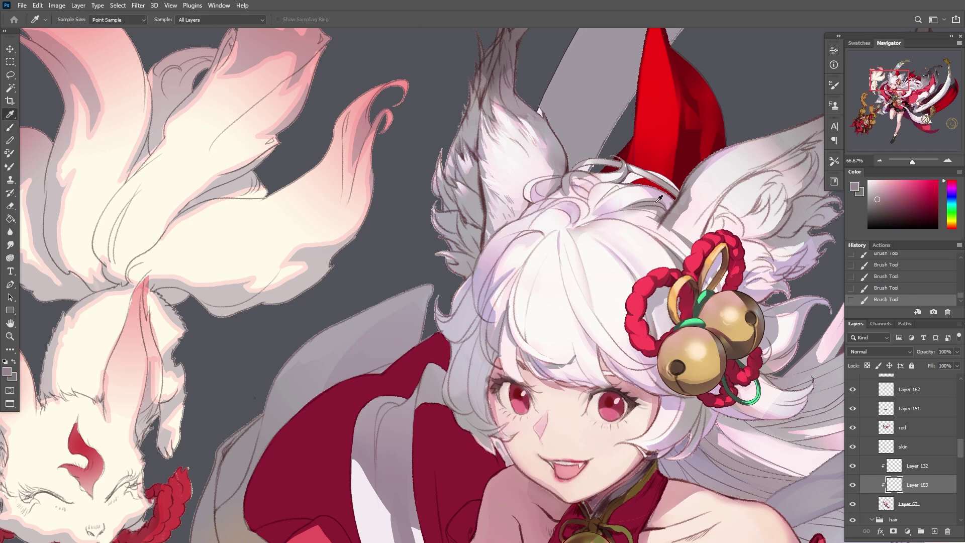
Lasso the inner edge of the left fox ear, brush a sampled fur tone into it, then deselect
{"action": "left_click", "coordinate": [548, 161]}
{"action": "key", "text": "l"}
{"action": "key", "text": "b"}
{"action": "left_click_drag", "start_coordinate": [549, 161], "coordinate": [558, 181]}
{"action": "key", "text": "ctrl+d"}
{"action": "left_click", "coordinate": [522, 95], "text": "alt"}
{"action": "left_click_drag", "start_coordinate": [523, 95], "coordinate": [445, 163]}
{"action": "left_click", "coordinate": [608, 248], "text": "alt"}
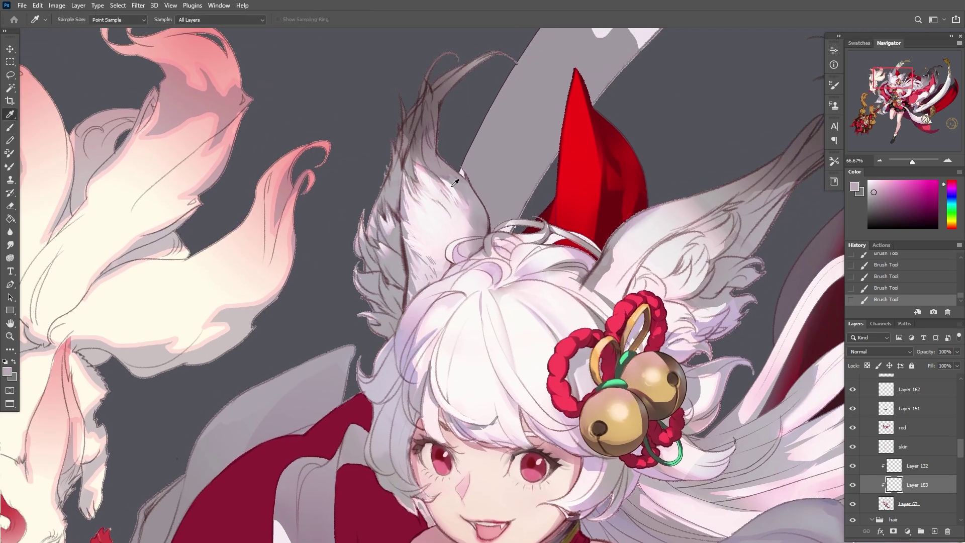
Enlarge the brush and shade a lassoed tuft on the left fox ear's outer fur with dark reddish brown, then deselect
{"action": "left_click_drag", "start_coordinate": [353, 217], "coordinate": [406, 179]}
{"action": "key", "text": "bracketright"}
{"action": "key", "text": "bracketright"}
{"action": "key", "text": "bracketright"}
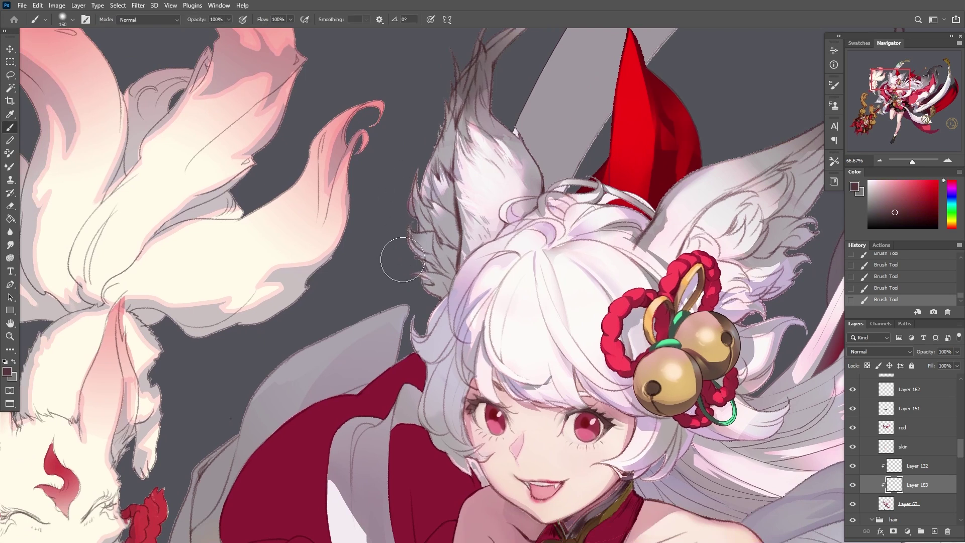
{"action": "key", "text": "l"}
{"action": "key", "text": "b"}
{"action": "left_click_drag", "start_coordinate": [444, 280], "coordinate": [429, 221]}
{"action": "key", "text": "ctrl+d"}
{"action": "key", "text": "l"}
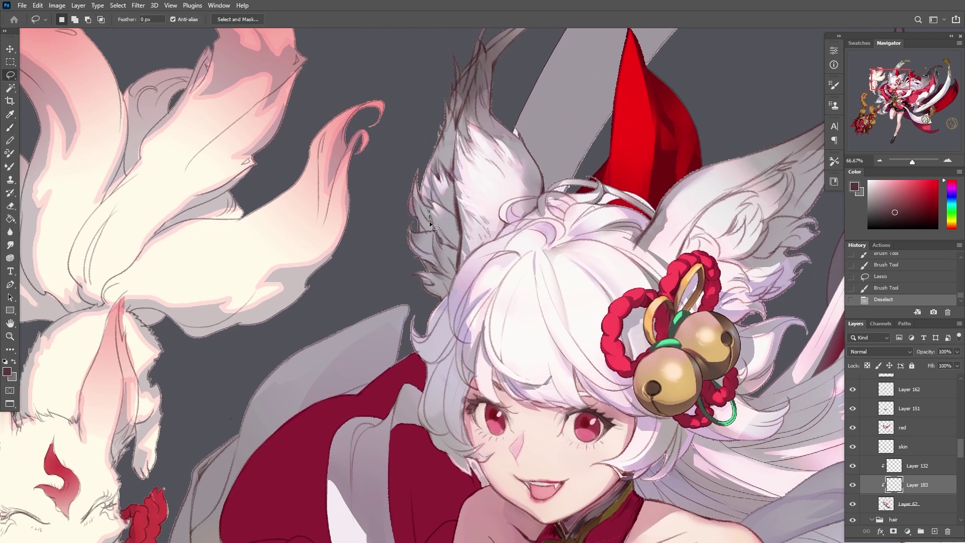
Lasso more tufts on the left fox ear's outer fur and deepen their shadows with dark reddish brown
{"action": "key", "text": "ctrl+z"}
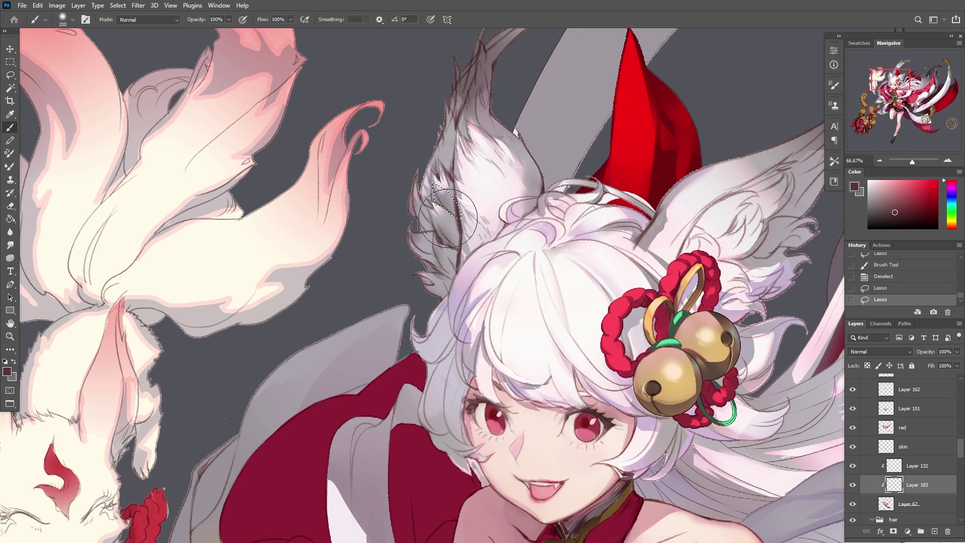
{"action": "mouse_move", "coordinate": [434, 244]}
{"action": "left_mouse_down"}
{"action": "mouse_move", "coordinate": [437, 274]}
{"action": "mouse_move", "coordinate": [423, 315]}
{"action": "left_mouse_up"}
{"action": "key", "text": "ctrl+z"}
{"action": "key", "text": "b"}
{"action": "key", "text": "l"}
{"action": "key", "text": "b"}
{"action": "key", "text": "l"}
{"action": "key", "text": "b"}
Brush sampled mauve tones onto the hair directly below the left fox ear
{"action": "left_click", "coordinate": [452, 301], "text": "alt"}
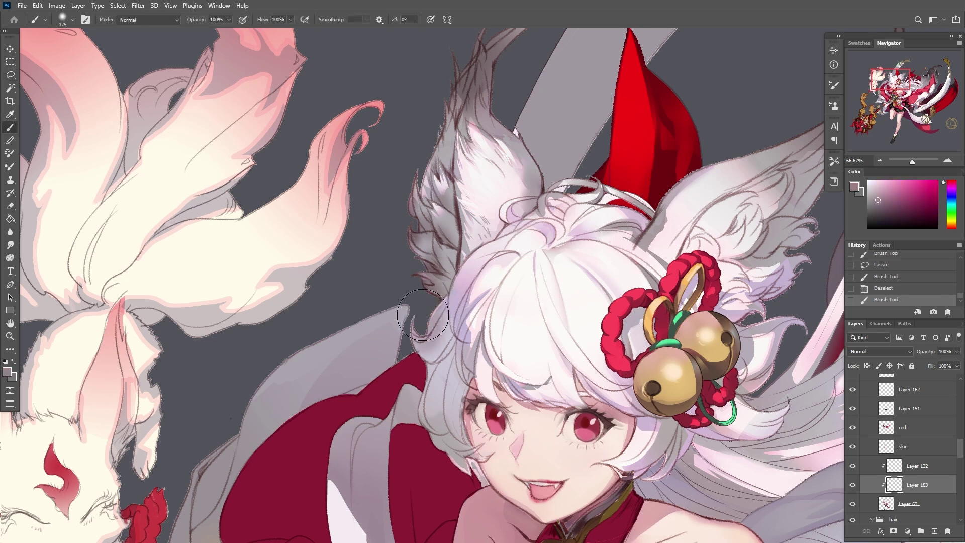
{"action": "left_click_drag", "start_coordinate": [452, 362], "coordinate": [427, 417]}
{"action": "left_click", "coordinate": [455, 306], "text": "alt"}
{"action": "mouse_move", "coordinate": [453, 301]}
{"action": "left_mouse_down"}
{"action": "mouse_move", "coordinate": [427, 346]}
{"action": "mouse_move", "coordinate": [427, 392]}
{"action": "left_mouse_up"}
{"action": "mouse_move", "coordinate": [454, 362]}
{"action": "left_mouse_down"}
{"action": "mouse_move", "coordinate": [444, 427]}
{"action": "mouse_move", "coordinate": [456, 357]}
{"action": "left_mouse_up"}
Lasso the side hair at the left end of the fringe and brush sampled lavender-grey shading into it
{"action": "key", "text": "l"}
{"action": "left_click_drag", "start_coordinate": [492, 263], "coordinate": [513, 336]}
{"action": "key", "text": "b"}
{"action": "left_click", "coordinate": [485, 287], "text": "alt"}
{"action": "mouse_move", "coordinate": [486, 286]}
{"action": "left_mouse_down"}
{"action": "mouse_move", "coordinate": [503, 321]}
{"action": "mouse_move", "coordinate": [518, 327]}
{"action": "left_mouse_up"}
{"action": "key", "text": "l"}
{"action": "key", "text": "b"}
{"action": "key", "text": "l"}
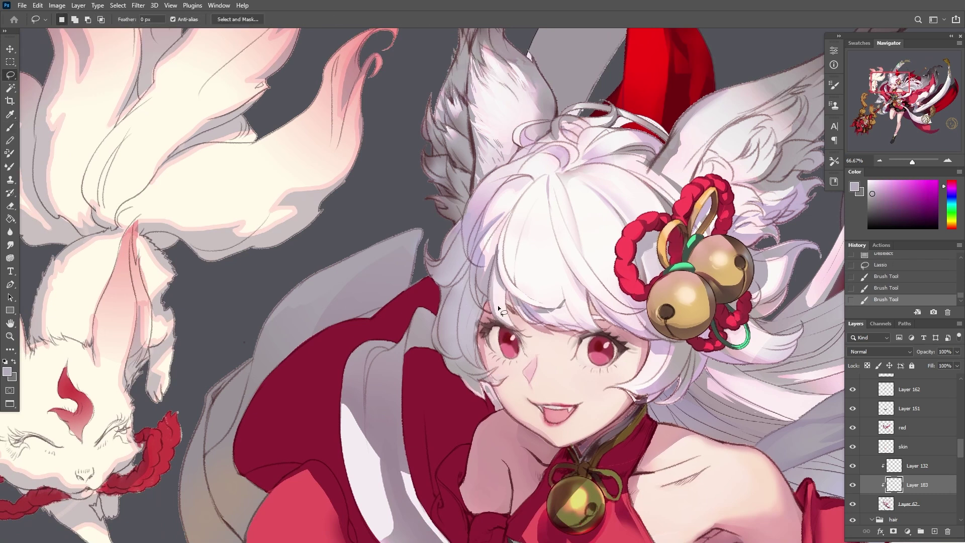
{"action": "key", "text": "b"}
Lasso the hair ends beside the right side of the jaw, shade them with a sampled mauve, then deselect
{"action": "key", "text": "l"}
{"action": "mouse_move", "coordinate": [616, 386]}
{"action": "left_mouse_down"}
{"action": "mouse_move", "coordinate": [654, 420]}
{"action": "mouse_move", "coordinate": [643, 406]}
{"action": "left_mouse_up"}
{"action": "key", "text": "b"}
{"action": "left_click", "coordinate": [636, 402], "text": "alt"}
{"action": "key", "text": "l"}
{"action": "key", "text": "ctrl+d"}
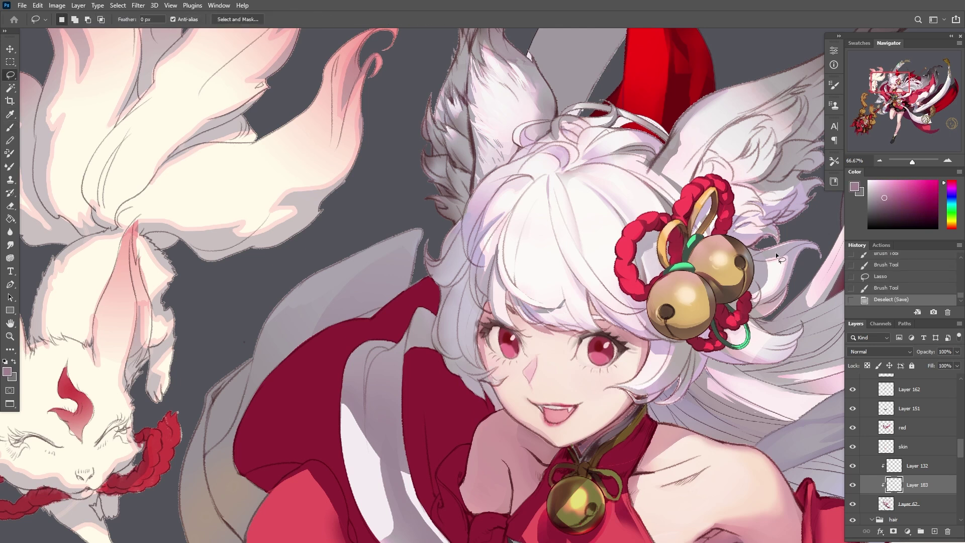
Add a new layer above Layer 94 and clip it to that layer
{"action": "left_click", "coordinate": [704, 262], "text": "ctrl+alt"}
{"action": "left_click", "coordinate": [603, 268], "text": "ctrl+alt"}
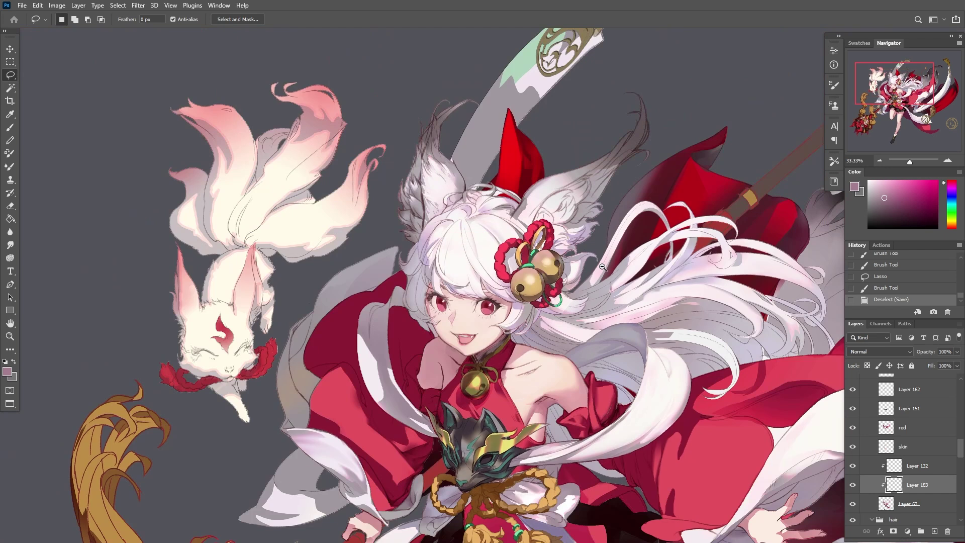
{"action": "left_click", "coordinate": [603, 267], "text": "ctrl+alt"}
{"action": "left_click", "coordinate": [669, 290], "text": "ctrl+alt"}
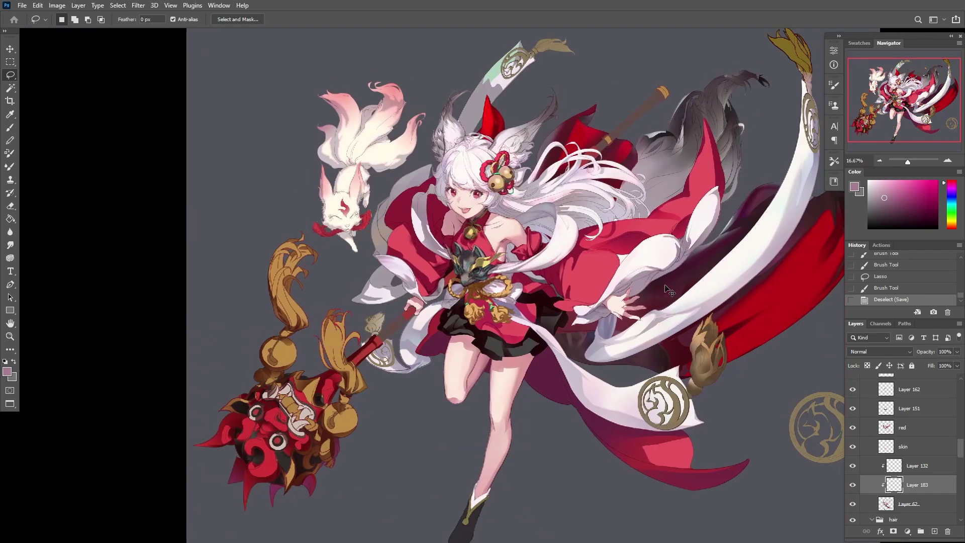
{"action": "scroll", "coordinate": [867, 418], "scroll_direction": "up", "scroll_amount": 5}
{"action": "scroll", "coordinate": [867, 419], "scroll_direction": "up", "scroll_amount": 5}
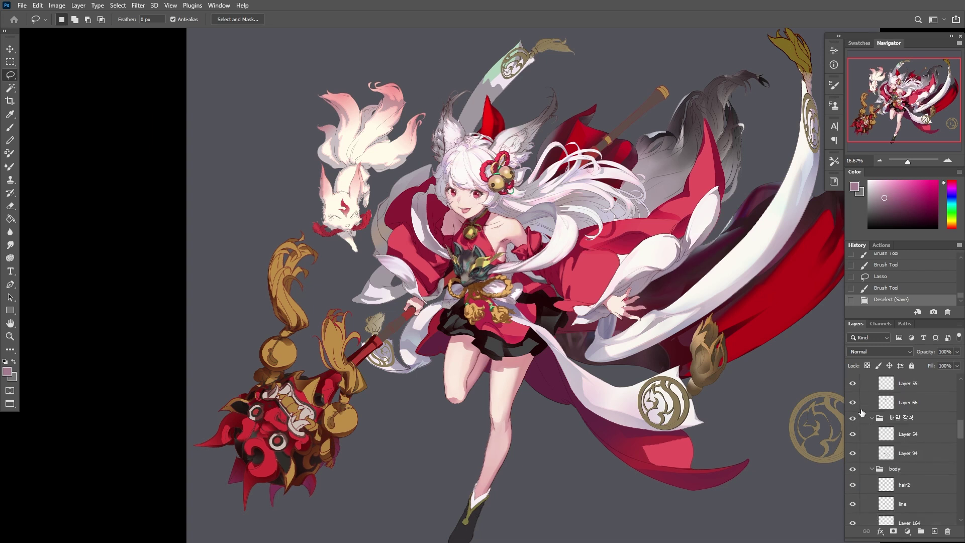
{"action": "left_click", "coordinate": [934, 497]}
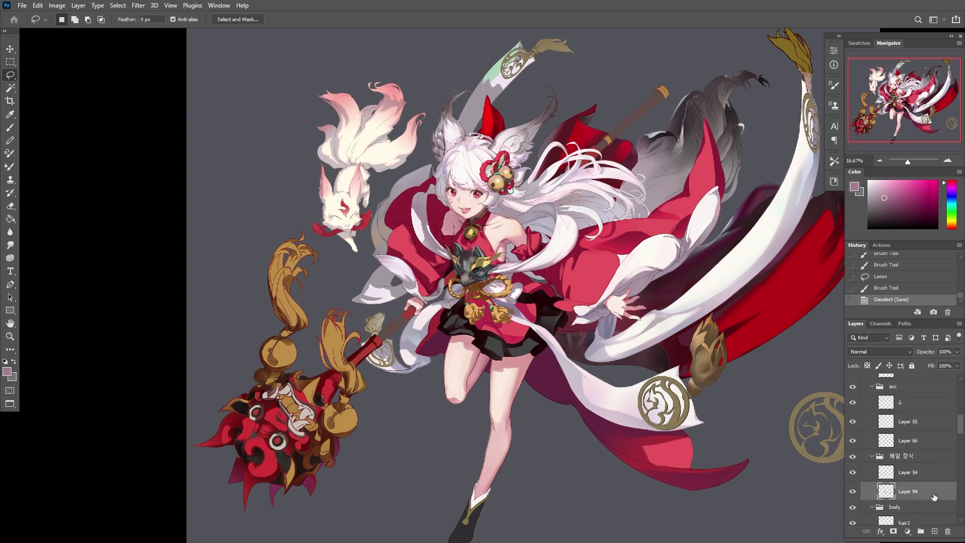
{"action": "left_click", "coordinate": [935, 533]}
{"action": "key", "text": "ctrl+alt+g"}
Lasso a long strip along the white sash below the skirt, brush sampled lavender shadow into it, then deselect
{"action": "left_click", "coordinate": [651, 354], "text": "ctrl"}
{"action": "left_click", "coordinate": [651, 354], "text": "ctrl"}
{"action": "key", "text": "i"}
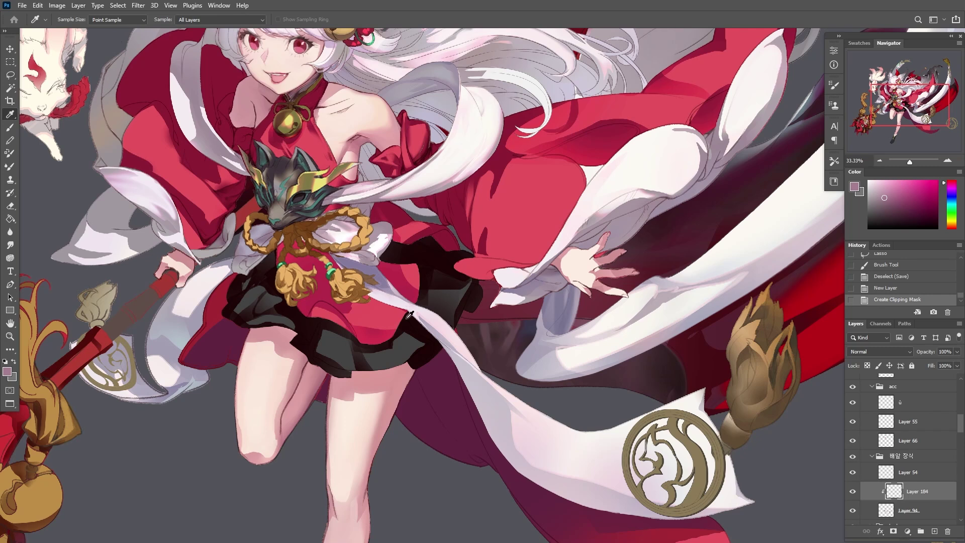
{"action": "left_click", "coordinate": [375, 266]}
{"action": "key", "text": "l"}
{"action": "left_click_drag", "start_coordinate": [420, 311], "coordinate": [515, 415]}
{"action": "key", "text": "b"}
{"action": "mouse_move", "coordinate": [445, 348]}
{"action": "left_mouse_down"}
{"action": "mouse_move", "coordinate": [511, 410]}
{"action": "mouse_move", "coordinate": [507, 419]}
{"action": "left_mouse_up"}
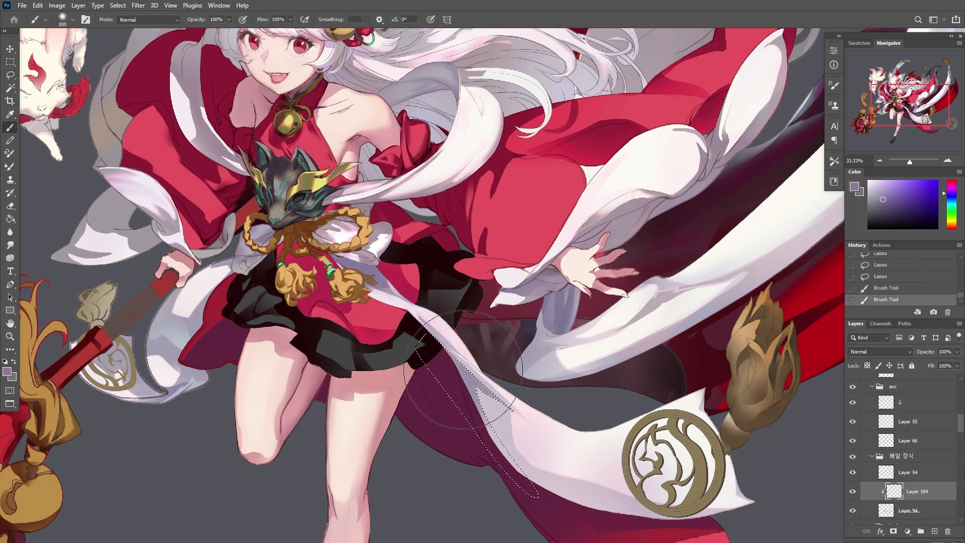
{"action": "key", "text": "l"}
{"action": "key", "text": "ctrl+d"}
Lasso the white sash's lower edge below the skirt, blend sampled lavender tones into it, deselect and soften the edge
{"action": "key", "text": "b"}
{"action": "key", "text": "l"}
{"action": "mouse_move", "coordinate": [472, 382]}
{"action": "left_mouse_down"}
{"action": "mouse_move", "coordinate": [501, 399]}
{"action": "mouse_move", "coordinate": [461, 370]}
{"action": "mouse_move", "coordinate": [533, 498]}
{"action": "left_mouse_up"}
{"action": "key", "text": "b"}
{"action": "left_click", "coordinate": [470, 372], "text": "alt"}
{"action": "left_click_drag", "start_coordinate": [483, 432], "coordinate": [513, 463]}
{"action": "left_click", "coordinate": [471, 367], "text": "alt"}
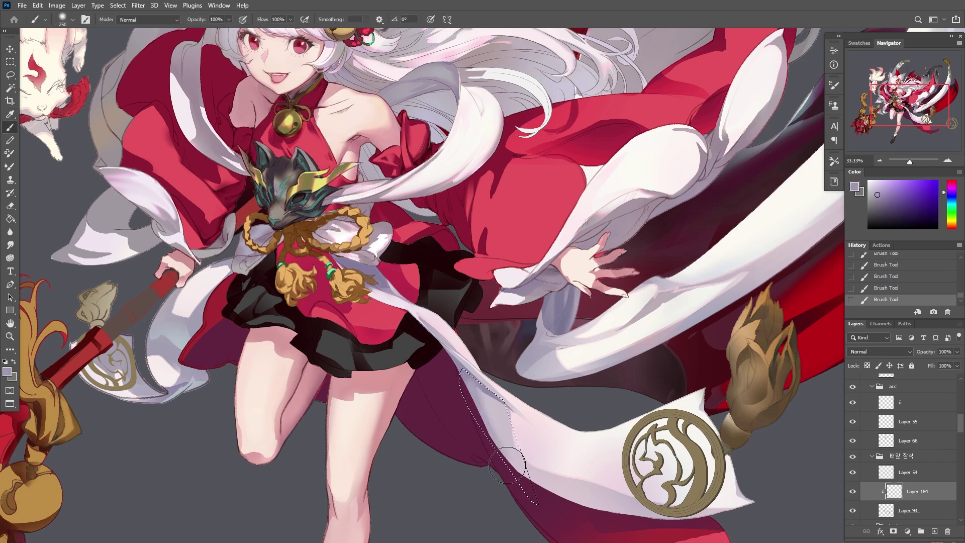
{"action": "key", "text": "ctrl+d"}
{"action": "left_click_drag", "start_coordinate": [556, 502], "coordinate": [485, 394]}
Lasso the narrow upper part of the white sash beside the skirt, shade it with sampled lavender tones, then deselect
{"action": "key", "text": "l"}
{"action": "left_click_drag", "start_coordinate": [437, 340], "coordinate": [413, 307]}
{"action": "key", "text": "b"}
{"action": "left_click", "coordinate": [442, 331], "text": "alt"}
{"action": "left_click", "coordinate": [405, 298], "text": "alt"}
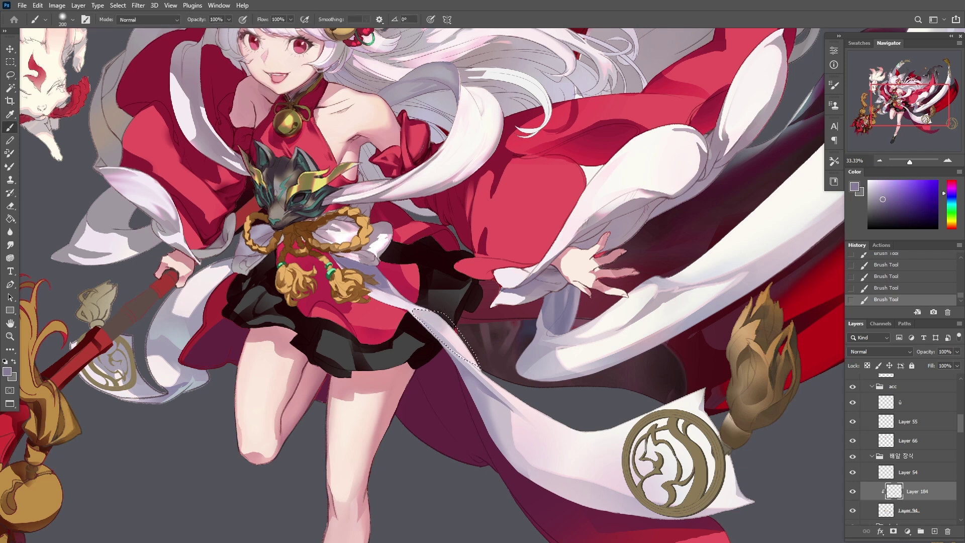
{"action": "left_click", "coordinate": [421, 300], "text": "alt"}
{"action": "key", "text": "ctrl+d"}
Lasso a small fold where the white sash passes the skirt, brush sampled near-white into it, then deselect
{"action": "key", "text": "l"}
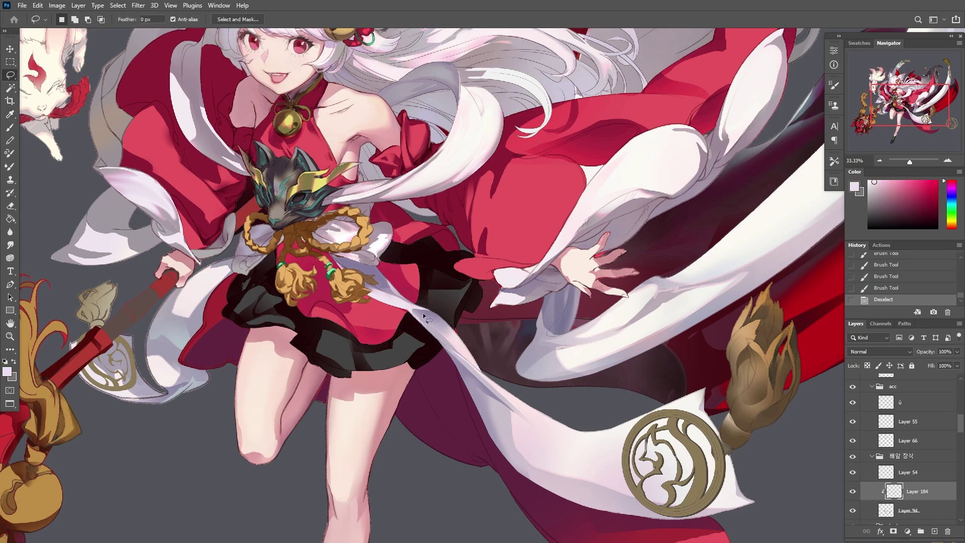
{"action": "key", "text": "b"}
{"action": "mouse_move", "coordinate": [433, 322]}
{"action": "left_mouse_down"}
{"action": "mouse_move", "coordinate": [463, 352]}
{"action": "mouse_move", "coordinate": [427, 322]}
{"action": "left_mouse_up"}
{"action": "key", "text": "ctrl+d"}
Lasso the lower edge of the white sash across the black skirt frill and brush sampled lavender shadow into it
{"action": "key", "text": "l"}
{"action": "left_click_drag", "start_coordinate": [382, 286], "coordinate": [450, 384]}
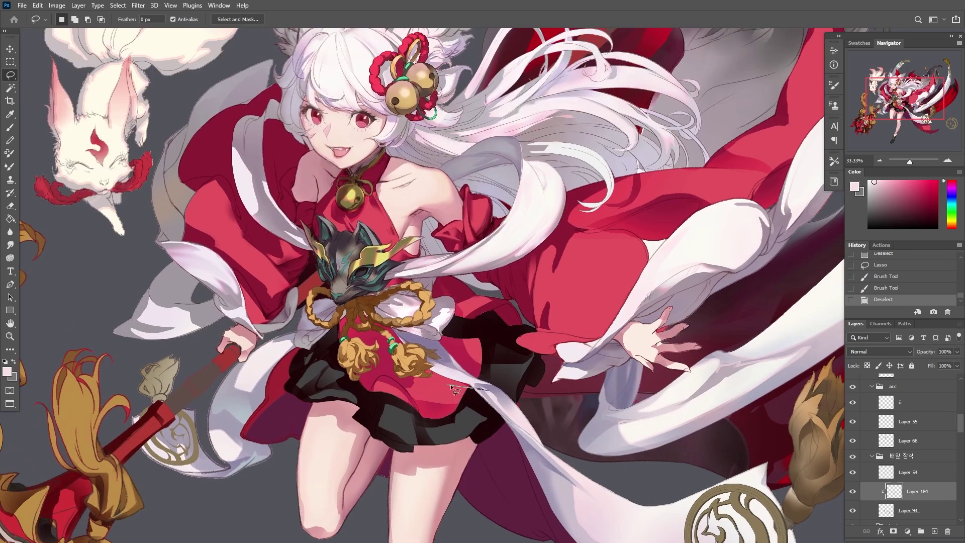
{"action": "key", "text": "b"}
{"action": "mouse_move", "coordinate": [497, 406]}
{"action": "left_mouse_down"}
{"action": "mouse_move", "coordinate": [462, 371]}
{"action": "mouse_move", "coordinate": [477, 391]}
{"action": "mouse_move", "coordinate": [492, 387]}
{"action": "mouse_move", "coordinate": [483, 393]}
{"action": "mouse_move", "coordinate": [456, 366]}
{"action": "left_mouse_up"}
{"action": "left_click", "coordinate": [468, 377], "text": "alt"}
{"action": "key", "text": "l"}
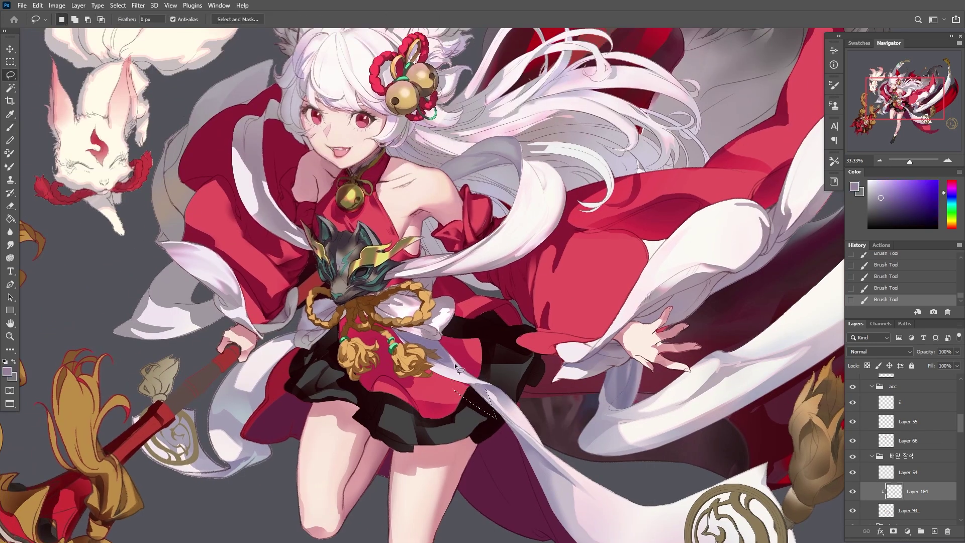
{"action": "key", "text": "b"}
{"action": "mouse_move", "coordinate": [495, 391]}
{"action": "left_mouse_down"}
{"action": "mouse_move", "coordinate": [490, 397]}
{"action": "mouse_move", "coordinate": [523, 420]}
{"action": "mouse_move", "coordinate": [497, 399]}
{"action": "left_mouse_up"}
Undo the last strokes on the white sash over the skirt frill and repaint the area with pale lavender
{"action": "key", "text": "l"}
{"action": "key", "text": "ctrl+z"}
{"action": "key", "text": "ctrl+z"}
{"action": "key", "text": "i"}
{"action": "key", "text": "ctrl+z"}
{"action": "key", "text": "ctrl+z"}
{"action": "key", "text": "b"}
{"action": "left_click_drag", "start_coordinate": [502, 397], "coordinate": [477, 387]}
Lasso the bend of the white sash near the round gold emblem and brush sampled pale tones into it
{"action": "key", "text": "space"}
{"action": "mouse_move", "coordinate": [720, 494]}
{"action": "left_mouse_down"}
{"action": "mouse_move", "coordinate": [641, 472]}
{"action": "mouse_move", "coordinate": [601, 396]}
{"action": "left_mouse_up"}
{"action": "key", "text": "l"}
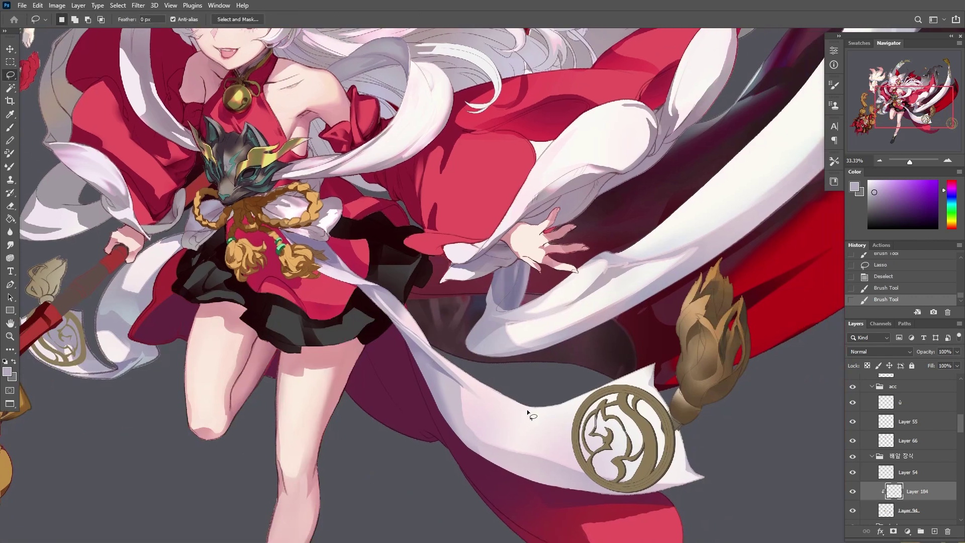
{"action": "mouse_move", "coordinate": [538, 416]}
{"action": "left_mouse_down"}
{"action": "mouse_move", "coordinate": [519, 415]}
{"action": "mouse_move", "coordinate": [553, 432]}
{"action": "mouse_move", "coordinate": [551, 442]}
{"action": "mouse_move", "coordinate": [575, 465]}
{"action": "left_mouse_up"}
{"action": "key", "text": "b"}
{"action": "key", "text": "alt"}
Lasso a narrow fold of the white sash beside the round gold emblem, brush sampled pale tones into it, and deselect
{"action": "key", "text": "l"}
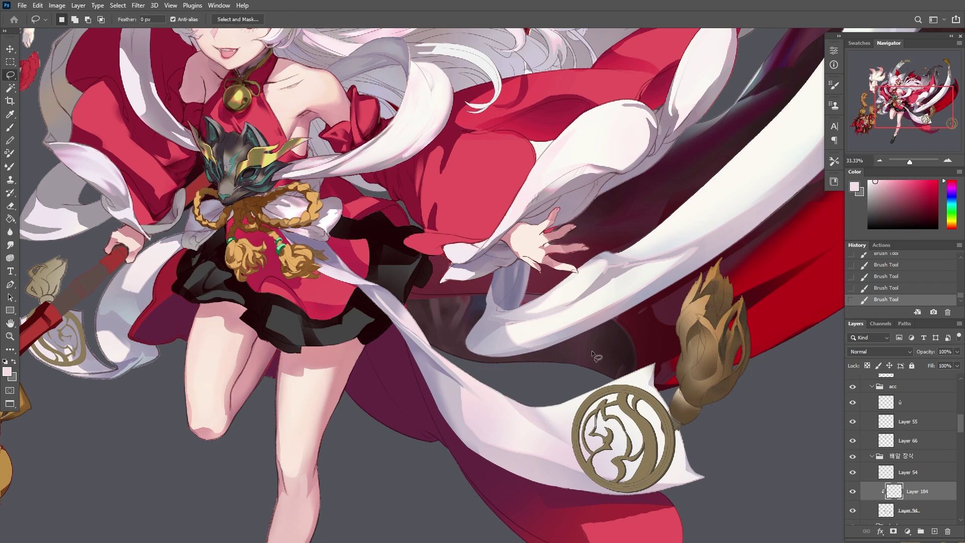
{"action": "left_click_drag", "start_coordinate": [548, 423], "coordinate": [569, 443]}
{"action": "key", "text": "b"}
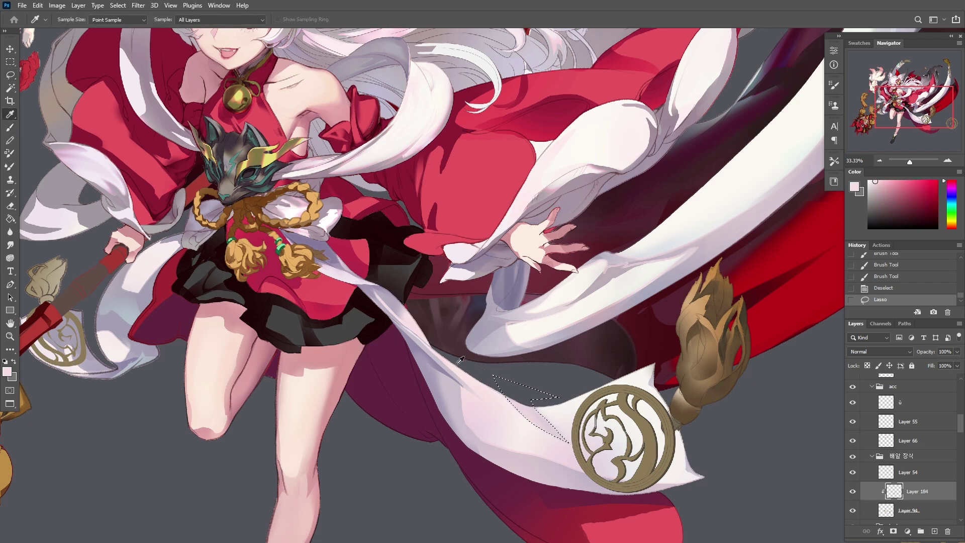
{"action": "left_click", "coordinate": [528, 395], "text": "alt"}
{"action": "mouse_move", "coordinate": [527, 395]}
{"action": "left_mouse_down"}
{"action": "mouse_move", "coordinate": [500, 384]}
{"action": "mouse_move", "coordinate": [558, 417]}
{"action": "mouse_move", "coordinate": [596, 455]}
{"action": "mouse_move", "coordinate": [575, 445]}
{"action": "mouse_move", "coordinate": [648, 450]}
{"action": "left_mouse_up"}
{"action": "key", "text": "ctrl+d"}
Lasso the sash area behind the round gold emblem, brush sampled pale lavender into it, and deselect
{"action": "left_click", "coordinate": [578, 437], "text": "alt"}
{"action": "key", "text": "l"}
{"action": "key", "text": "b"}
{"action": "mouse_move", "coordinate": [588, 422]}
{"action": "left_mouse_down"}
{"action": "mouse_move", "coordinate": [593, 460]}
{"action": "mouse_move", "coordinate": [624, 465]}
{"action": "left_mouse_up"}
{"action": "key", "text": "l"}
{"action": "key", "text": "b"}
{"action": "mouse_move", "coordinate": [593, 452]}
{"action": "left_mouse_down"}
{"action": "mouse_move", "coordinate": [613, 477]}
{"action": "mouse_move", "coordinate": [603, 482]}
{"action": "left_mouse_up"}
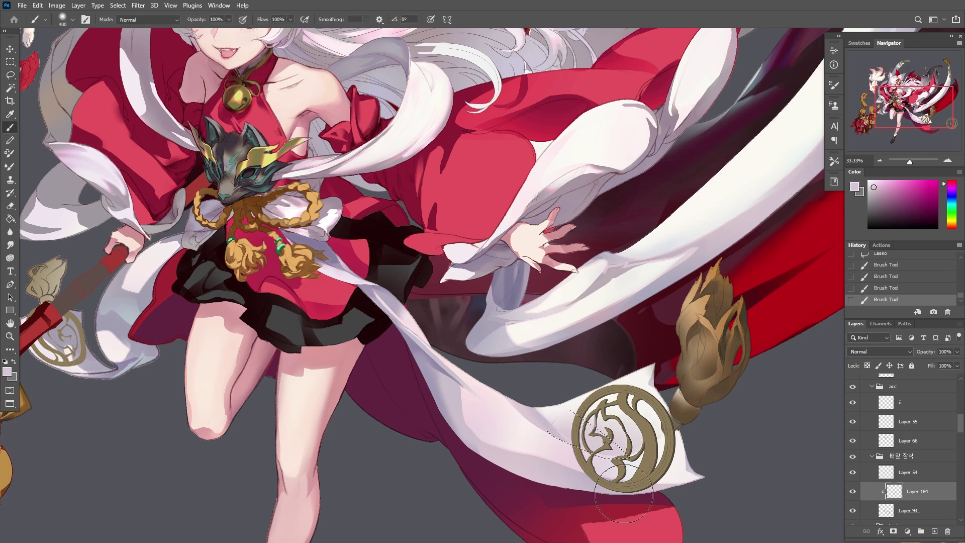
{"action": "key", "text": "l"}
{"action": "key", "text": "ctrl+d"}
Lasso the fold in the middle of the white sash below the skirt and brush sampled shadow tones into it
{"action": "key", "text": "i"}
{"action": "left_click", "coordinate": [466, 393]}
{"action": "key", "text": "l"}
{"action": "mouse_move", "coordinate": [455, 385]}
{"action": "left_mouse_down"}
{"action": "mouse_move", "coordinate": [514, 469]}
{"action": "mouse_move", "coordinate": [459, 388]}
{"action": "left_mouse_up"}
{"action": "key", "text": "b"}
{"action": "mouse_move", "coordinate": [475, 400]}
{"action": "left_mouse_down"}
{"action": "mouse_move", "coordinate": [460, 383]}
{"action": "mouse_move", "coordinate": [472, 446]}
{"action": "mouse_move", "coordinate": [507, 442]}
{"action": "left_mouse_up"}
{"action": "left_click", "coordinate": [470, 402], "text": "alt"}
{"action": "key", "text": "l"}
{"action": "key", "text": "ctrl+d"}
{"action": "key", "text": "b"}
{"action": "left_click_drag", "start_coordinate": [505, 445], "coordinate": [498, 437]}
Sample lavender from the sash, brush it along the upper stretch between skirt and emblem, and deselect
{"action": "key", "text": "i"}
{"action": "mouse_move", "coordinate": [432, 357]}
{"action": "left_mouse_down"}
{"action": "mouse_move", "coordinate": [572, 473]}
{"action": "mouse_move", "coordinate": [542, 451]}
{"action": "mouse_move", "coordinate": [572, 527]}
{"action": "left_mouse_up"}
{"action": "left_click", "coordinate": [572, 472]}
{"action": "key", "text": "l"}
{"action": "key", "text": "b"}
{"action": "key", "text": "ctrl+d"}
{"action": "key", "text": "l"}
{"action": "key", "text": "b"}
{"action": "left_click", "coordinate": [548, 456], "text": "alt"}
{"action": "left_click_drag", "start_coordinate": [459, 372], "coordinate": [511, 392]}
{"action": "key", "text": "l"}
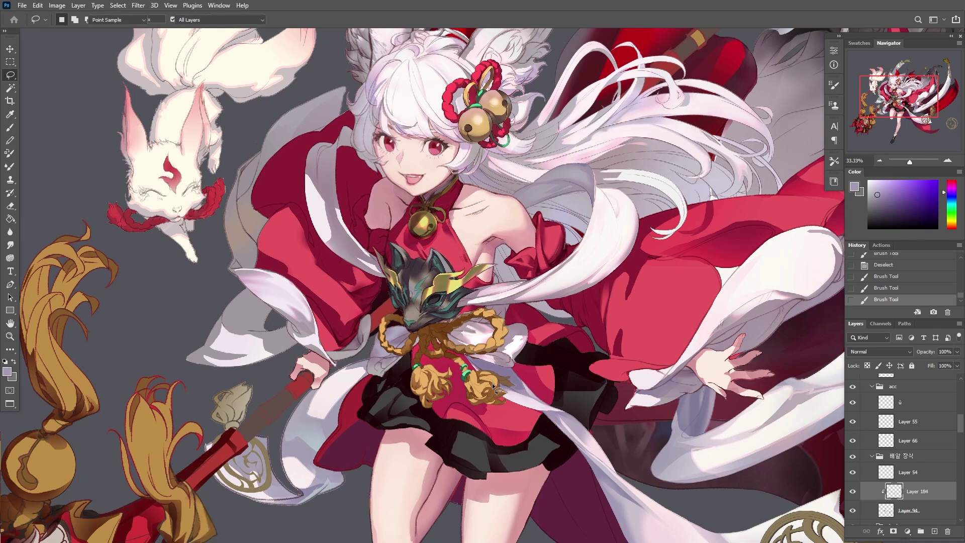
{"action": "key", "text": "ctrl+d"}
Sample tones around the gold tassel at the waist and undo the last two edits there
{"action": "key", "text": "i"}
{"action": "left_click", "coordinate": [523, 389]}
{"action": "key", "text": "l"}
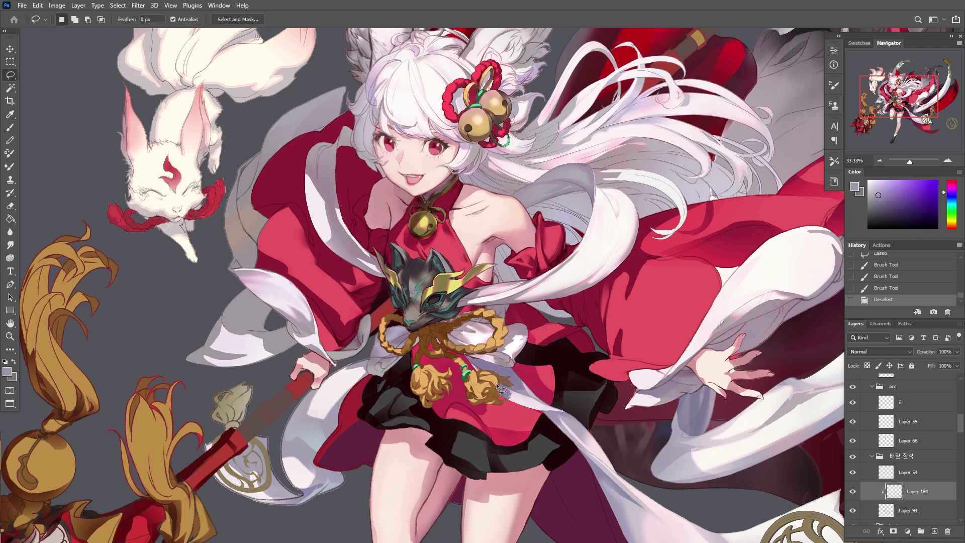
{"action": "key", "text": "i"}
{"action": "left_click", "coordinate": [496, 379]}
{"action": "key", "text": "l"}
{"action": "key", "text": "ctrl+z"}
{"action": "key", "text": "ctrl+z"}
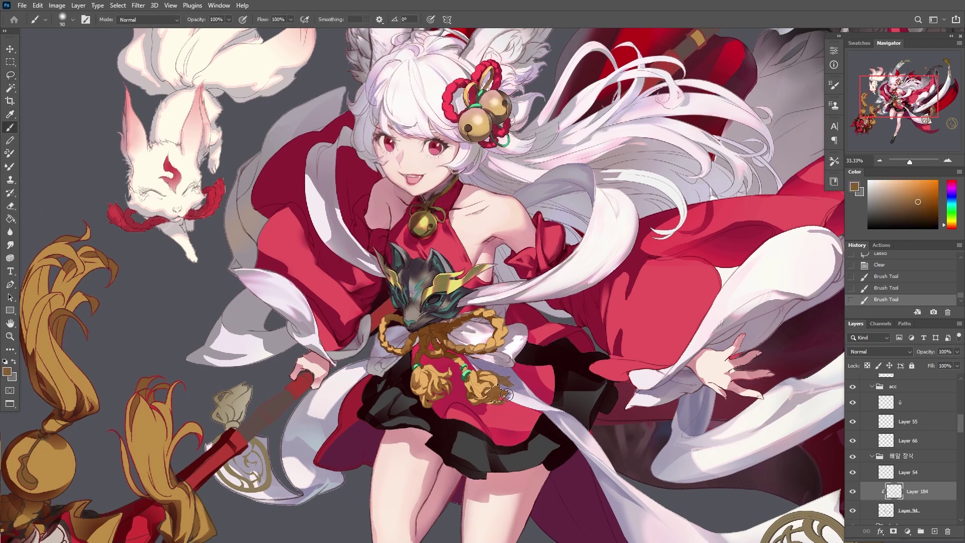
Brush sampled muted lavender shadow onto the start of the white sash beside the gold waist tassel
{"action": "key", "text": "i"}
{"action": "left_click", "coordinate": [509, 396]}
{"action": "key", "text": "l"}
{"action": "key", "text": "b"}
{"action": "mouse_move", "coordinate": [513, 402]}
{"action": "left_mouse_down"}
{"action": "mouse_move", "coordinate": [495, 387]}
{"action": "mouse_move", "coordinate": [505, 397]}
{"action": "left_mouse_up"}
{"action": "left_click_drag", "start_coordinate": [503, 395], "coordinate": [508, 400]}
{"action": "key", "text": "l"}
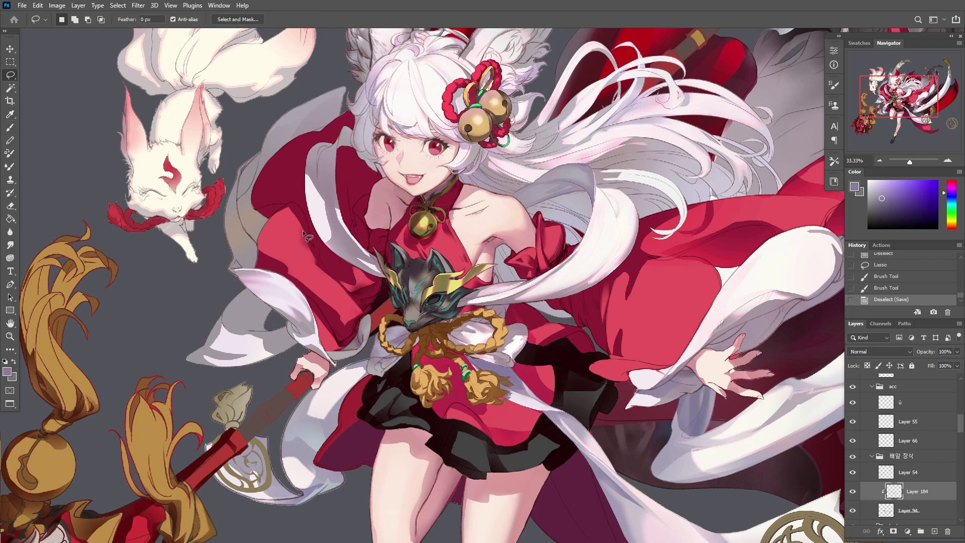
{"action": "scroll", "coordinate": [513, 306], "scroll_direction": "down", "scroll_amount": 3}
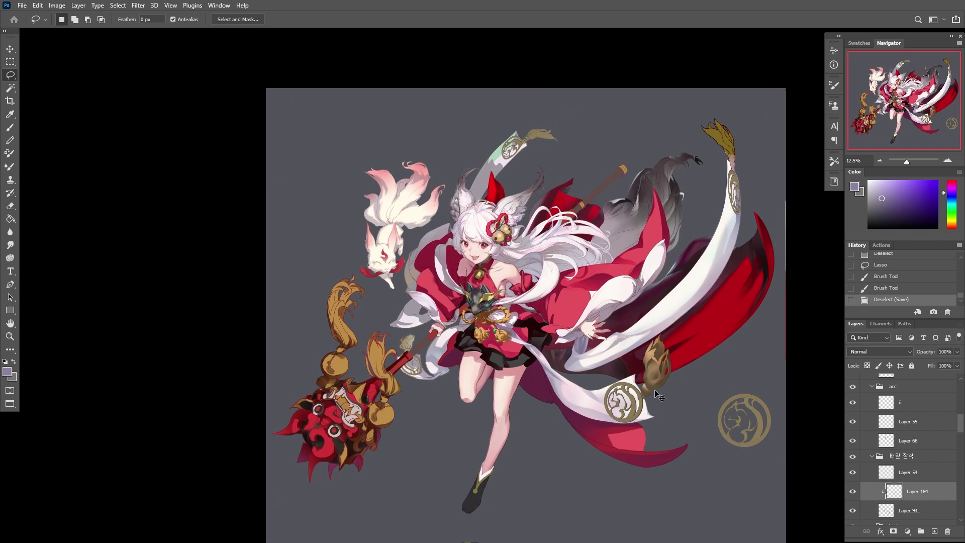
{"action": "left_click", "coordinate": [902, 457]}
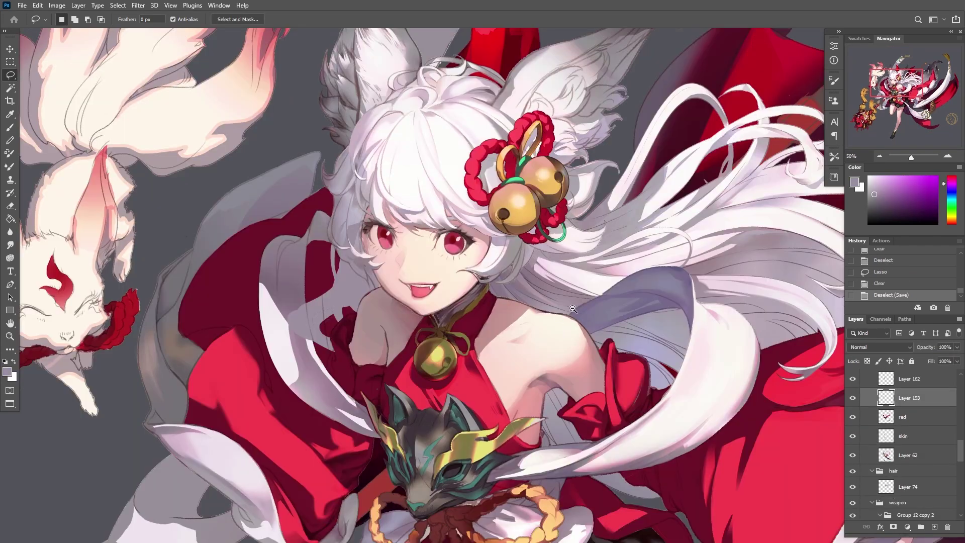
Lasso a flowing hair shape from beside the face over the red sleeve and fill it with mauve-grey on Layer 193
{"action": "scroll", "coordinate": [573, 308], "scroll_direction": "down", "scroll_amount": 2}
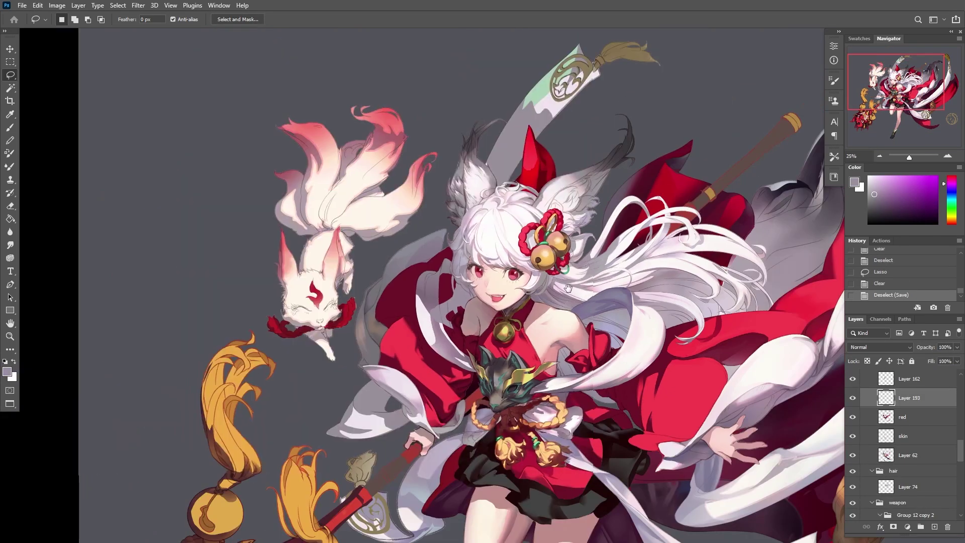
{"action": "left_click_drag", "start_coordinate": [428, 327], "coordinate": [407, 327]}
{"action": "left_click_drag", "start_coordinate": [455, 286], "coordinate": [452, 247]}
{"action": "key", "text": "g"}
{"action": "left_click", "coordinate": [439, 262]}
{"action": "key", "text": "l"}
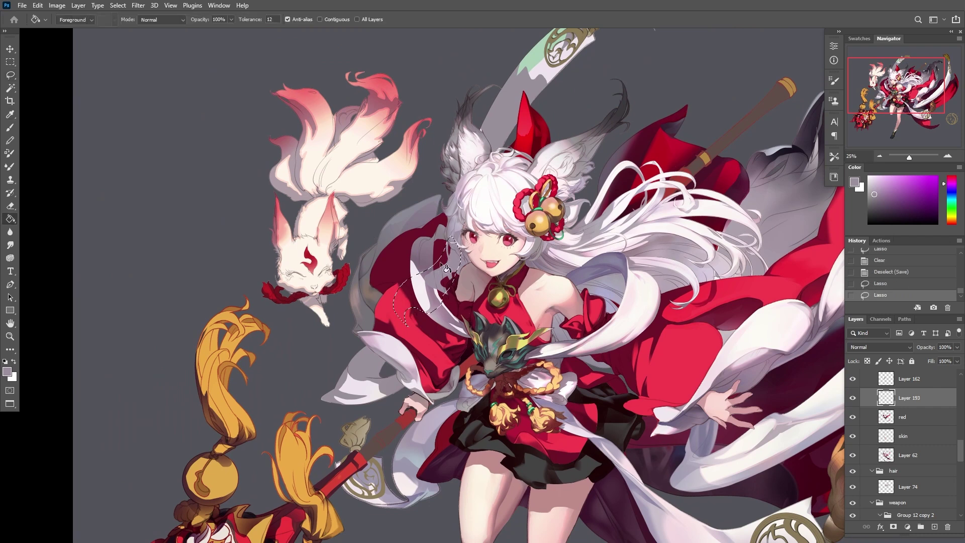
{"action": "key", "text": "ctrl+d"}
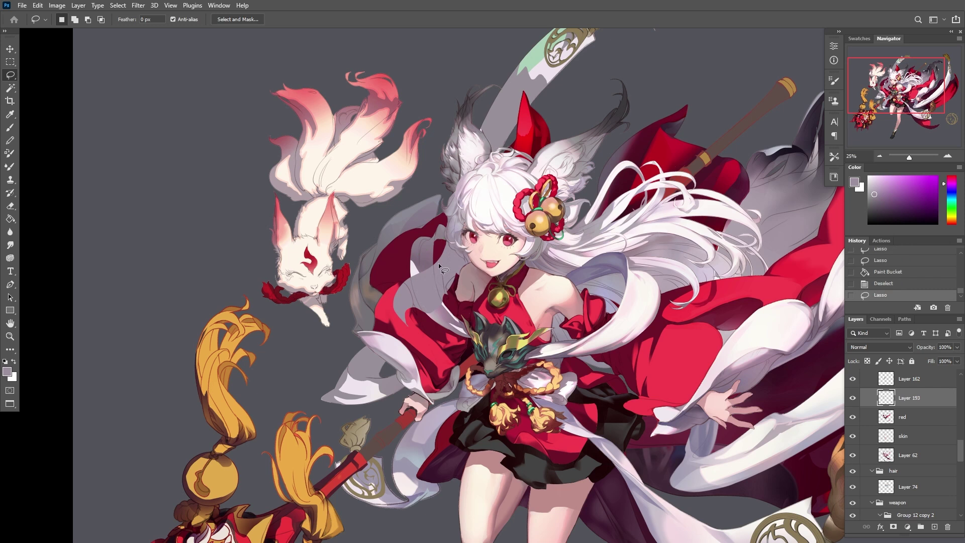
Lasso a wide hair lock across the sleeve and a curved strand at the shoulder, filling both with mauve-grey
{"action": "left_click_drag", "start_coordinate": [376, 293], "coordinate": [399, 270]}
{"action": "key", "text": "g"}
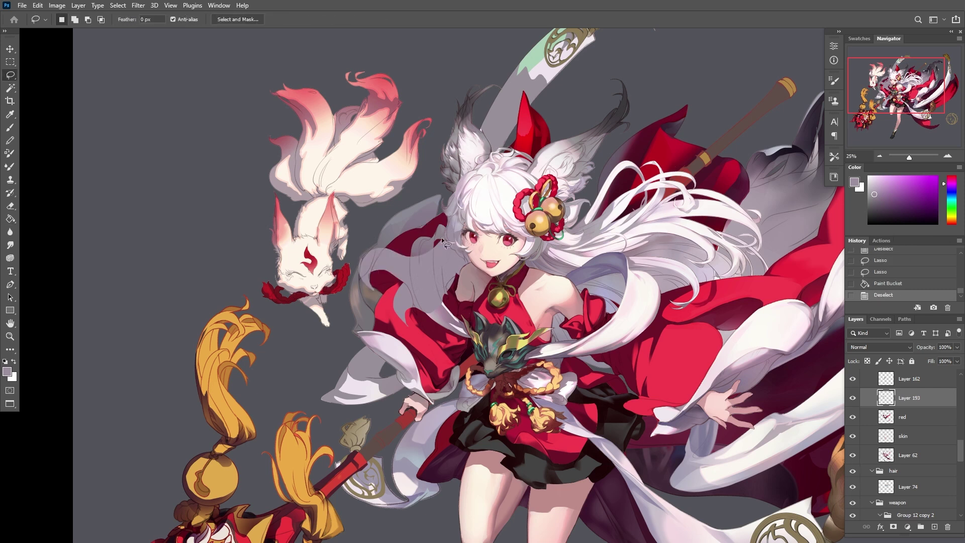
{"action": "key", "text": "l"}
{"action": "key", "text": "ctrl+d"}
{"action": "mouse_move", "coordinate": [452, 226]}
{"action": "left_mouse_down"}
{"action": "mouse_move", "coordinate": [460, 221]}
{"action": "mouse_move", "coordinate": [412, 236]}
{"action": "left_mouse_up"}
{"action": "key", "text": "g"}
{"action": "left_click", "coordinate": [407, 218]}
{"action": "key", "text": "ctrl+d"}
{"action": "key", "text": "l"}
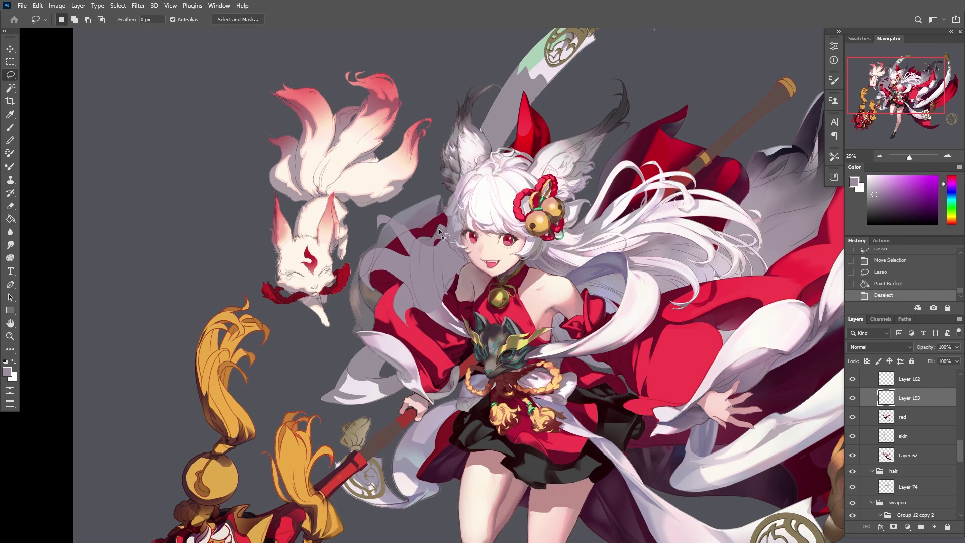
Extend the outer edge of the mauve-grey hair silhouette with another lassoed and filled lock
{"action": "mouse_move", "coordinate": [374, 254]}
{"action": "left_mouse_down"}
{"action": "mouse_move", "coordinate": [382, 271]}
{"action": "mouse_move", "coordinate": [367, 302]}
{"action": "mouse_move", "coordinate": [425, 294]}
{"action": "mouse_move", "coordinate": [405, 266]}
{"action": "mouse_move", "coordinate": [374, 274]}
{"action": "left_mouse_up"}
{"action": "key", "text": "g"}
{"action": "left_click", "coordinate": [377, 281]}
{"action": "key", "text": "ctrl+d"}
{"action": "key", "text": "l"}
Paste the copied flowing hair in place as a new layer and move it across the character's face and sleeve
{"action": "left_click", "coordinate": [853, 397]}
{"action": "key", "text": "ctrl+a"}
{"action": "key", "text": "ctrl+shift+v"}
{"action": "left_click", "coordinate": [853, 455]}
{"action": "left_click_drag", "start_coordinate": [656, 322], "coordinate": [502, 313]}
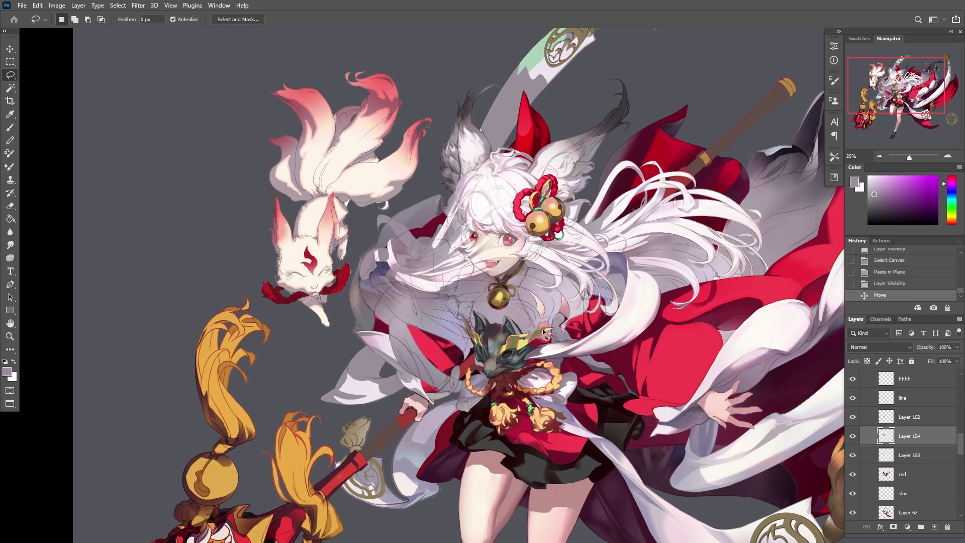
Flip the pasted hair horizontally, then rotate and position it so it flows from the head over the opposite sleeve
{"action": "key", "text": "ctrl+t"}
{"action": "left_click_drag", "start_coordinate": [563, 258], "coordinate": [44, 258]}
{"action": "mouse_move", "coordinate": [183, 279]}
{"action": "left_mouse_down"}
{"action": "mouse_move", "coordinate": [525, 286]}
{"action": "mouse_move", "coordinate": [470, 290]}
{"action": "mouse_move", "coordinate": [485, 324]}
{"action": "left_mouse_up"}
{"action": "key", "text": "Return"}
{"action": "key", "text": "l"}
{"action": "key", "text": "ctrl+t"}
{"action": "mouse_move", "coordinate": [382, 452]}
{"action": "left_mouse_down"}
{"action": "mouse_move", "coordinate": [394, 460]}
{"action": "mouse_move", "coordinate": [426, 320]}
{"action": "left_mouse_up"}
{"action": "key", "text": "Return"}
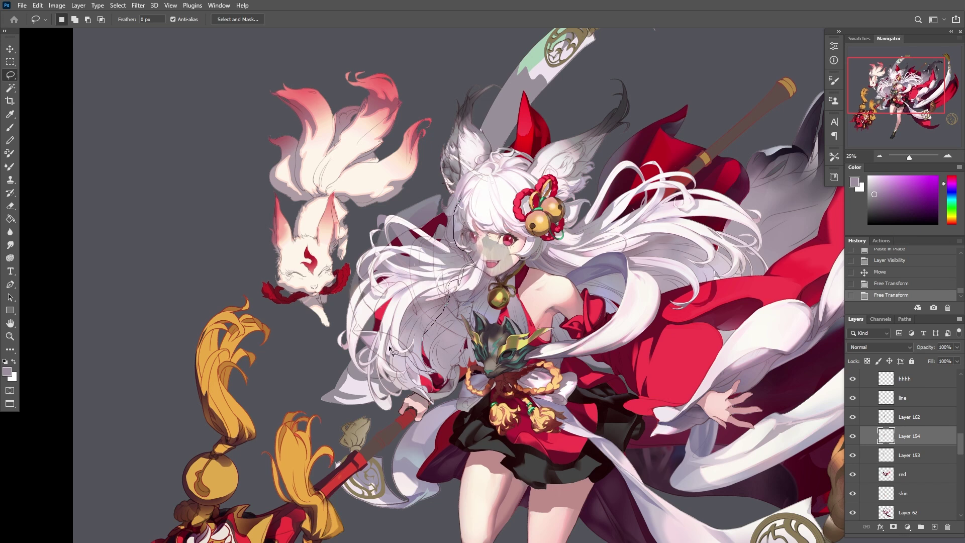
Lasso and delete the part of the flipped hair hanging over the lower sleeve and hand
{"action": "left_click_drag", "start_coordinate": [363, 385], "coordinate": [365, 386]}
{"action": "key", "text": "Delete"}
{"action": "key", "text": "ctrl+d"}
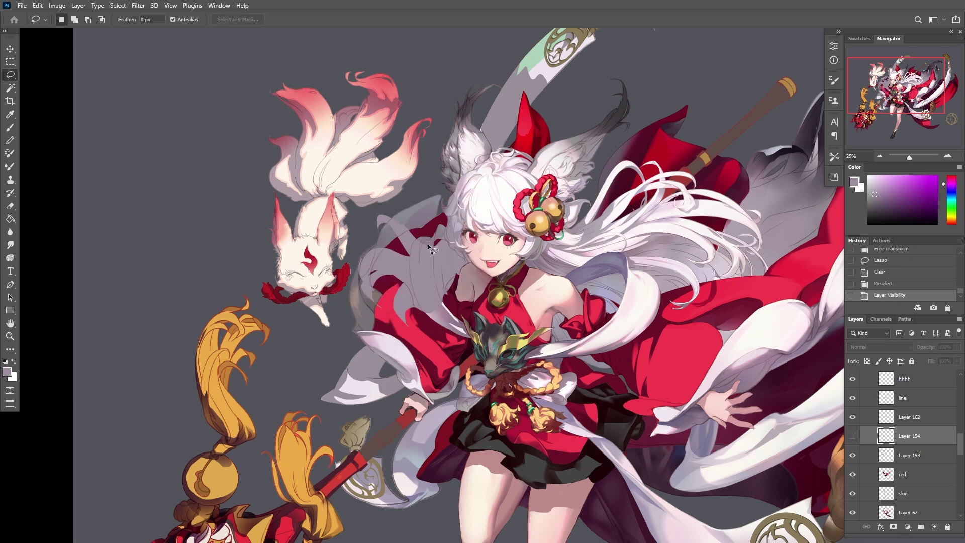
Lasso and delete the flipped hair overlapping the face, the neck, the cloth strip and the fox ear
{"action": "left_click_drag", "start_coordinate": [440, 226], "coordinate": [442, 227]}
{"action": "key", "text": "ctrl+comma"}
{"action": "key", "text": "Delete"}
{"action": "key", "text": "ctrl+d"}
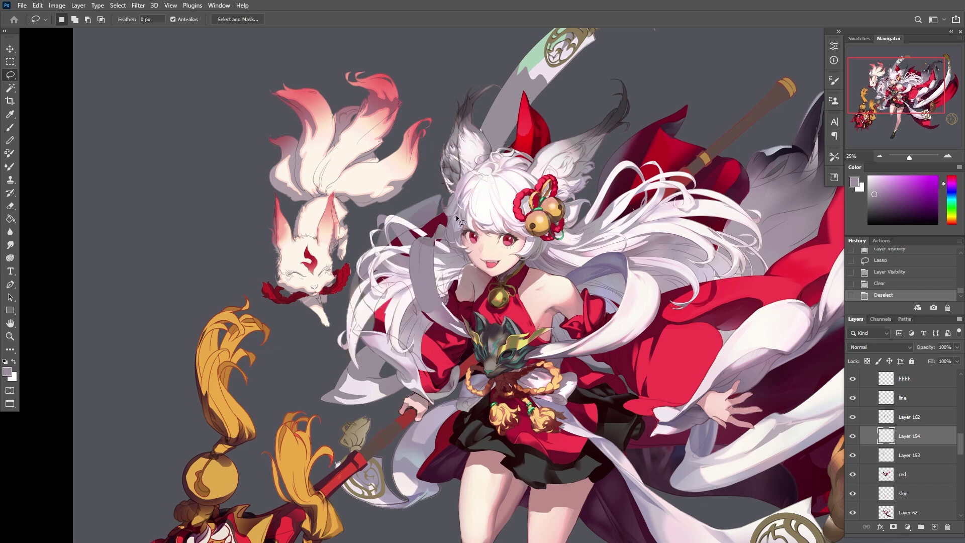
{"action": "left_click_drag", "start_coordinate": [471, 96], "coordinate": [472, 98]}
{"action": "key", "text": "Delete"}
{"action": "key", "text": "ctrl+d"}
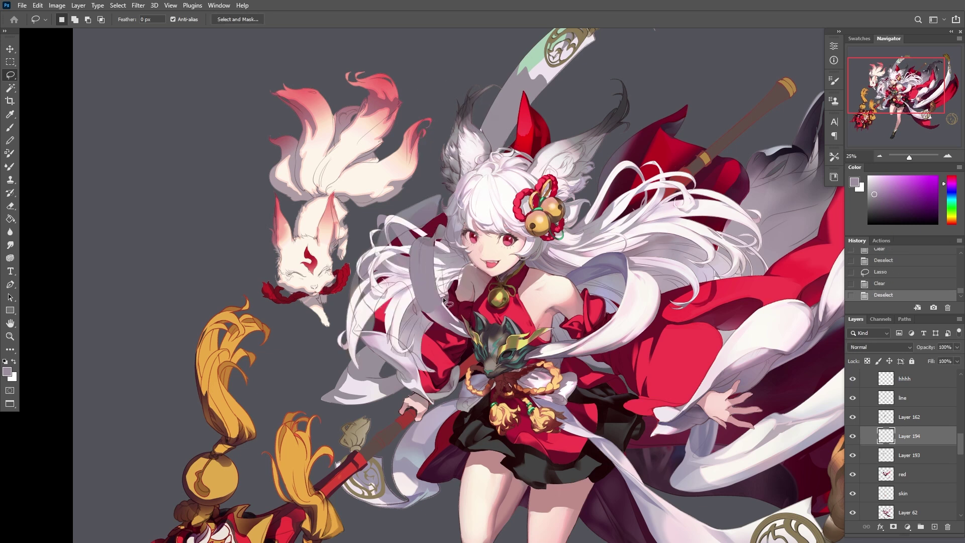
Hide Layer 193, then lasso and delete the lower strands of the flipped hair over the red sleeve
{"action": "left_click", "coordinate": [852, 455]}
{"action": "scroll", "coordinate": [481, 347], "scroll_direction": "down", "scroll_amount": 2}
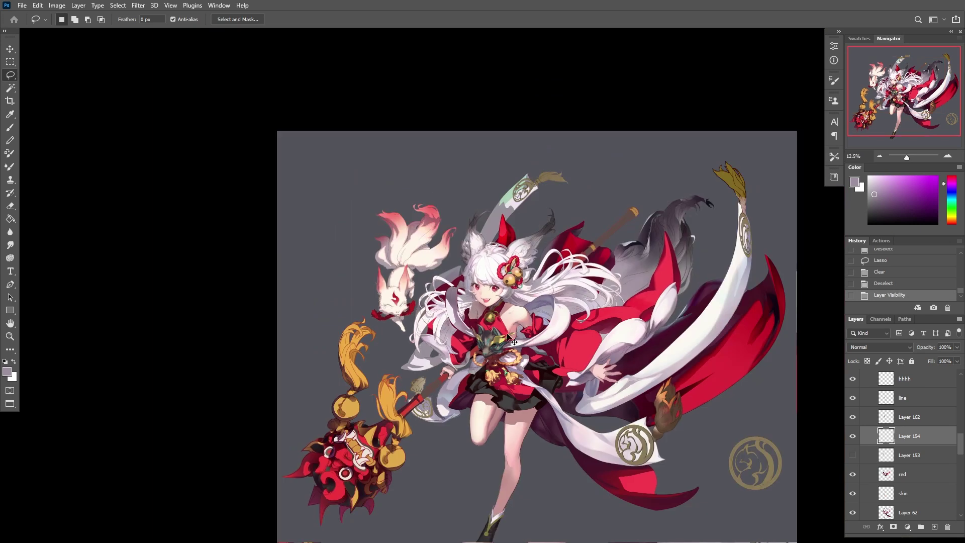
{"action": "left_click_drag", "start_coordinate": [466, 324], "coordinate": [468, 327]}
{"action": "key", "text": "ctrl+d"}
{"action": "left_click_drag", "start_coordinate": [455, 367], "coordinate": [454, 366]}
{"action": "key", "text": "Delete"}
{"action": "key", "text": "ctrl+d"}
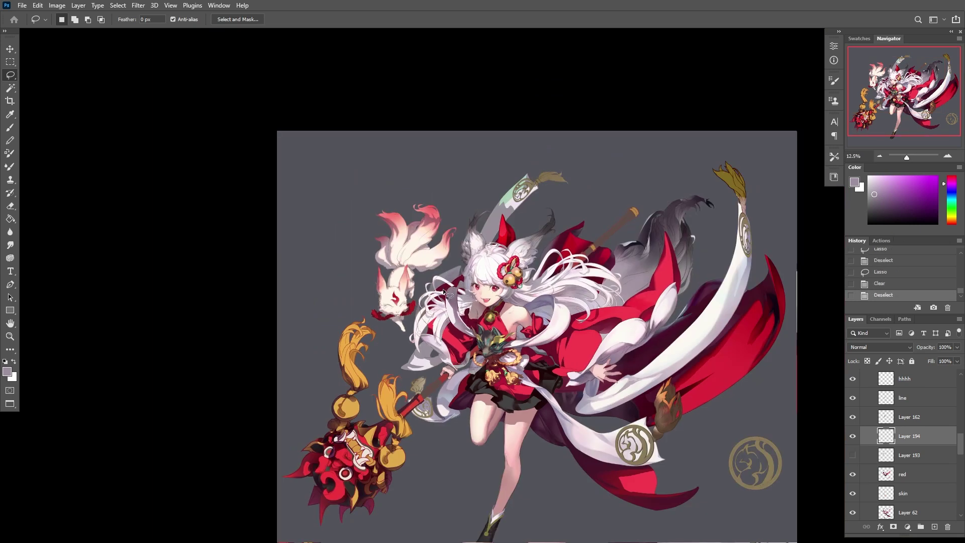
Trim the remaining flipped hair by deleting two lassoed groups of stray strands at its outer, lower edge
{"action": "left_click_drag", "start_coordinate": [438, 307], "coordinate": [454, 313]}
{"action": "left_click_drag", "start_coordinate": [425, 370], "coordinate": [426, 372]}
{"action": "key", "text": "Delete"}
{"action": "key", "text": "ctrl+d"}
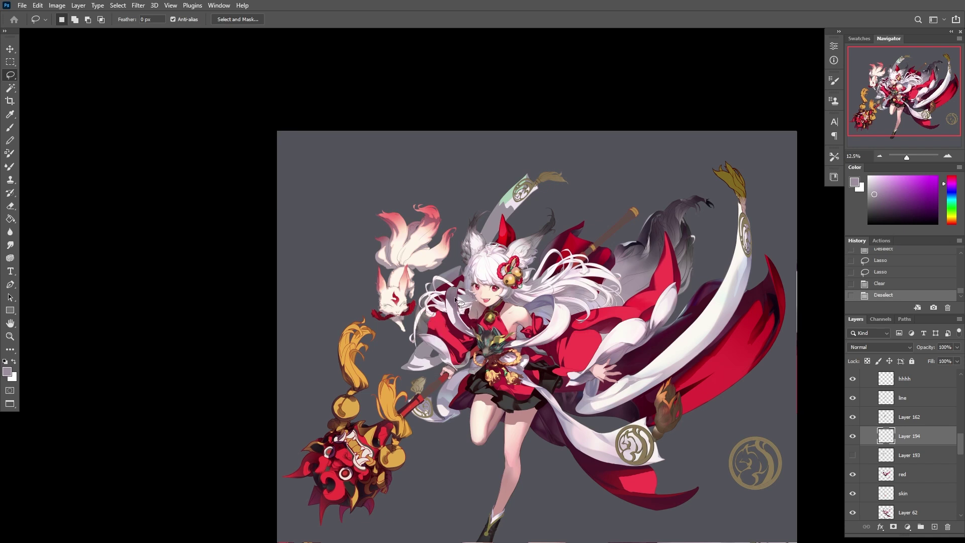
{"action": "left_click_drag", "start_coordinate": [422, 309], "coordinate": [422, 307]}
{"action": "key", "text": "Delete"}
{"action": "key", "text": "ctrl+d"}
Load Layer 194's outline as a selection, add a new layer above it, and brush mauve shadow with a large brush
{"action": "left_click_drag", "start_coordinate": [569, 266], "coordinate": [704, 397]}
{"action": "left_click", "coordinate": [887, 441], "text": "ctrl"}
{"action": "left_click", "coordinate": [935, 527]}
{"action": "key", "text": "b"}
{"action": "key", "text": "bracketright"}
{"action": "key", "text": "bracketright"}
{"action": "key", "text": "bracketright"}
{"action": "key", "text": "bracketright"}
{"action": "key", "text": "bracketright"}
{"action": "key", "text": "bracketright"}
{"action": "key", "text": "bracketright"}
{"action": "key", "text": "bracketright"}
{"action": "key", "text": "bracketright"}
{"action": "key", "text": "bracketright"}
{"action": "key", "text": "bracketright"}
{"action": "mouse_move", "coordinate": [473, 311]}
{"action": "left_mouse_down"}
{"action": "mouse_move", "coordinate": [563, 347]}
{"action": "mouse_move", "coordinate": [502, 362]}
{"action": "mouse_move", "coordinate": [483, 342]}
{"action": "mouse_move", "coordinate": [506, 347]}
{"action": "left_mouse_up"}
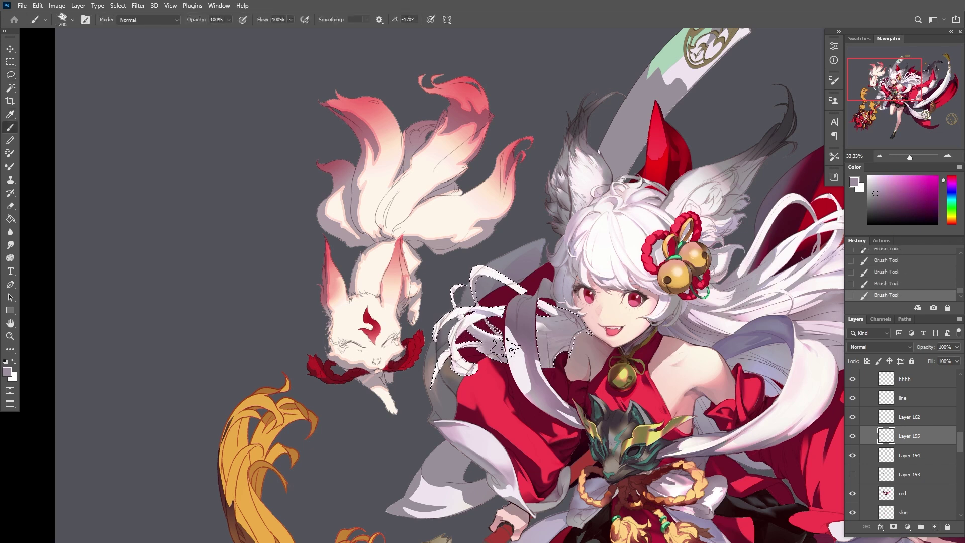
Reduce the brush size, lasso individual strands of the flipped hair, and refine their shading with mauve and sampled near-white
{"action": "key", "text": "bracketleft"}
{"action": "key", "text": "bracketleft"}
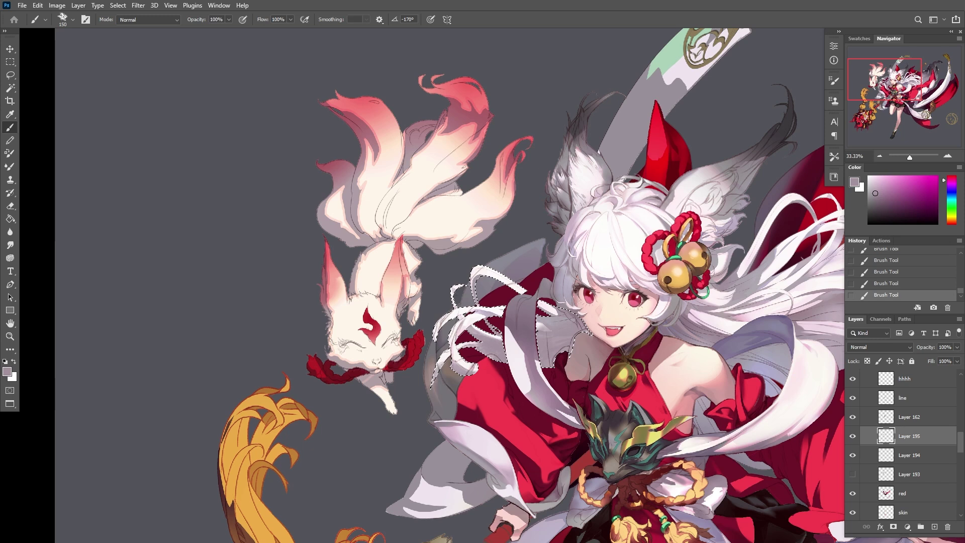
{"action": "key", "text": "ctrl+d"}
{"action": "key", "text": "l"}
{"action": "mouse_move", "coordinate": [485, 272]}
{"action": "left_mouse_down"}
{"action": "mouse_move", "coordinate": [493, 294]}
{"action": "mouse_move", "coordinate": [506, 291]}
{"action": "mouse_move", "coordinate": [471, 270]}
{"action": "mouse_move", "coordinate": [493, 280]}
{"action": "mouse_move", "coordinate": [478, 285]}
{"action": "mouse_move", "coordinate": [494, 322]}
{"action": "mouse_move", "coordinate": [480, 320]}
{"action": "mouse_move", "coordinate": [505, 310]}
{"action": "mouse_move", "coordinate": [464, 307]}
{"action": "mouse_move", "coordinate": [476, 312]}
{"action": "mouse_move", "coordinate": [451, 321]}
{"action": "mouse_move", "coordinate": [472, 306]}
{"action": "mouse_move", "coordinate": [447, 347]}
{"action": "mouse_move", "coordinate": [444, 340]}
{"action": "mouse_move", "coordinate": [456, 341]}
{"action": "mouse_move", "coordinate": [441, 330]}
{"action": "mouse_move", "coordinate": [457, 340]}
{"action": "mouse_move", "coordinate": [442, 339]}
{"action": "mouse_move", "coordinate": [452, 309]}
{"action": "left_mouse_up"}
{"action": "key", "text": "b"}
{"action": "key", "text": "l"}
{"action": "key", "text": "b"}
{"action": "key", "text": "l"}
{"action": "key", "text": "b"}
{"action": "left_click", "coordinate": [440, 339], "text": "alt"}
{"action": "key", "text": "ctrl+d"}
Merge the shading into Layer 194, move the layer between hhhh and line, and compare the hair on and off
{"action": "left_click", "coordinate": [852, 455]}
{"action": "left_click", "coordinate": [853, 455]}
{"action": "key", "text": "ctrl+e"}
{"action": "mouse_move", "coordinate": [900, 436]}
{"action": "left_mouse_down"}
{"action": "mouse_move", "coordinate": [898, 387]}
{"action": "mouse_move", "coordinate": [904, 445]}
{"action": "left_mouse_up"}
{"action": "left_click", "coordinate": [854, 425]}
{"action": "left_click", "coordinate": [855, 424]}
{"action": "left_click", "coordinate": [854, 424]}
{"action": "left_click", "coordinate": [854, 425]}
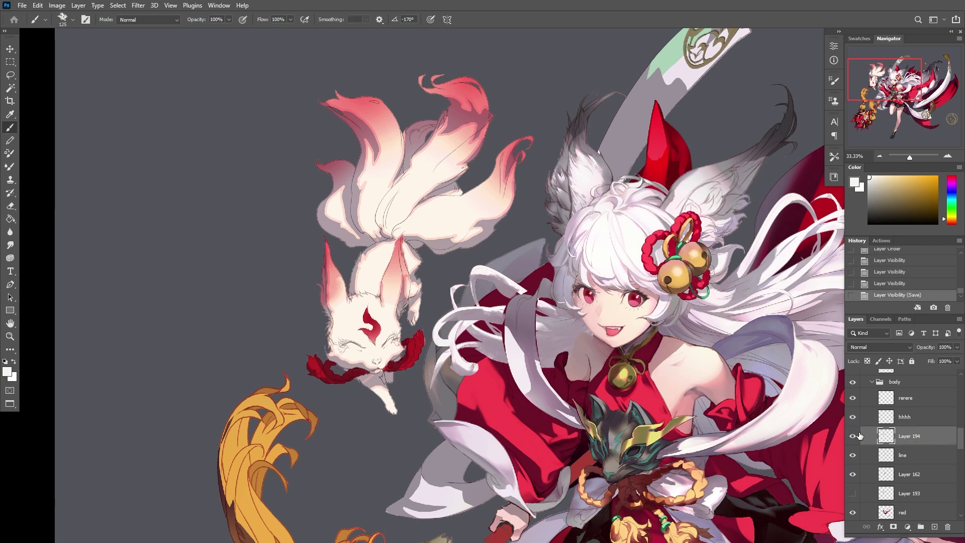
Hide Layer 194, select the red layer, and toggle its visibility to check what it contains
{"action": "left_click", "coordinate": [853, 435]}
{"action": "left_click", "coordinate": [903, 514]}
{"action": "left_click", "coordinate": [852, 511]}
{"action": "left_click", "coordinate": [853, 511]}
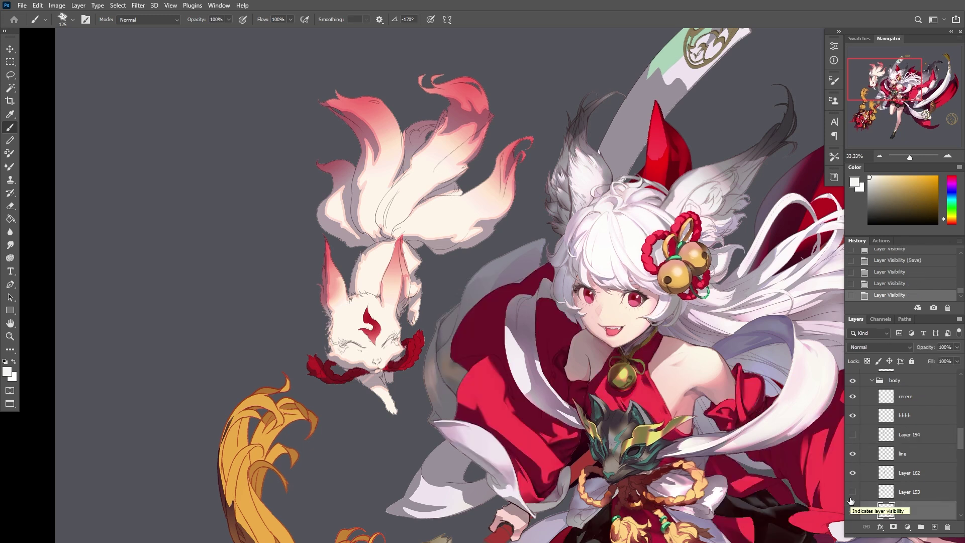
{"action": "key", "text": "w"}
{"action": "left_click", "coordinate": [526, 349]}
{"action": "key", "text": "ctrl+d"}
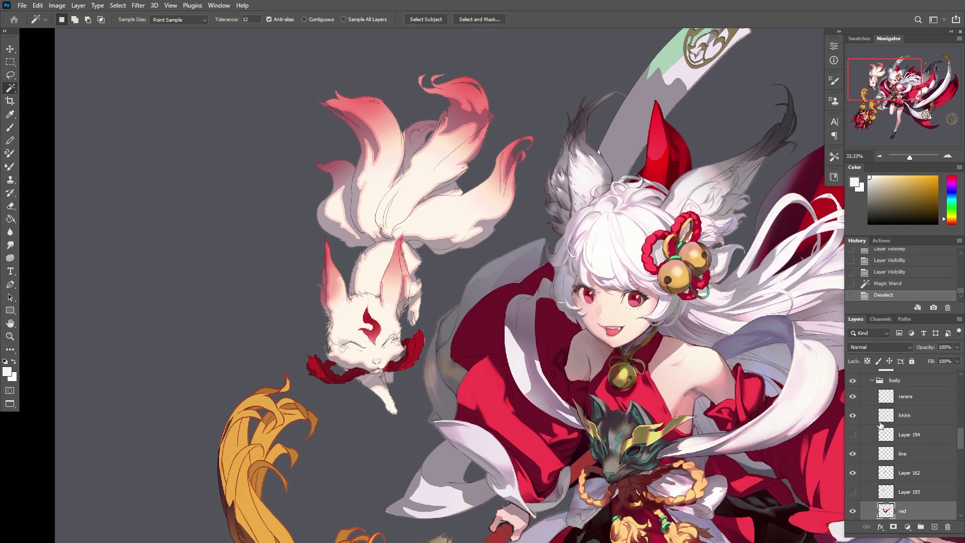
Compare Layer 193 and Layer 194 by toggling their visibility, leaving only Layer 194 of the two shown
{"action": "left_click", "coordinate": [852, 491]}
{"action": "left_click", "coordinate": [853, 492]}
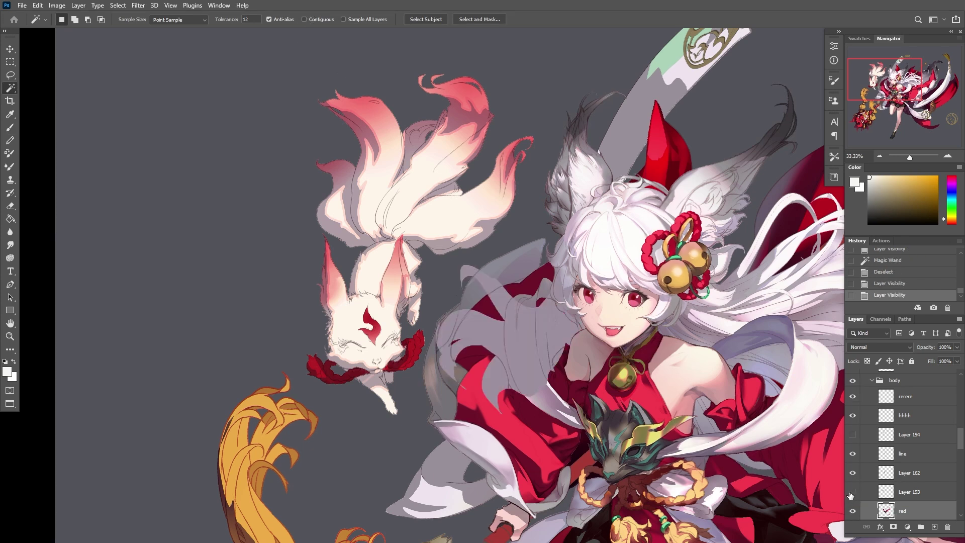
{"action": "left_click", "coordinate": [853, 435]}
{"action": "left_click", "coordinate": [853, 434]}
{"action": "left_click", "coordinate": [852, 492]}
{"action": "left_click", "coordinate": [852, 491]}
{"action": "left_click", "coordinate": [853, 436]}
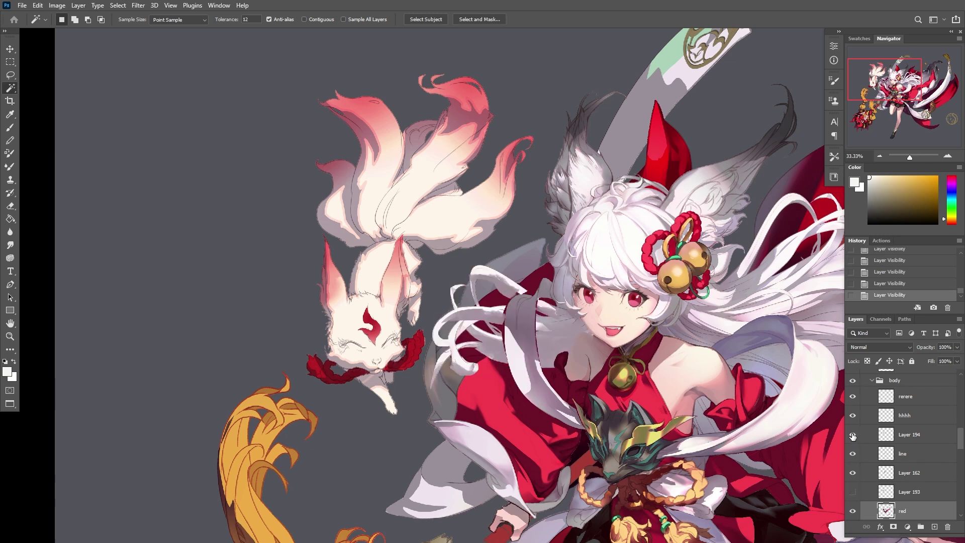
Clear a small lassoed area of Layer 194 near the red sleeve, and delete Layer 193
{"action": "left_click", "coordinate": [907, 431]}
{"action": "key", "text": "l"}
{"action": "left_click_drag", "start_coordinate": [478, 364], "coordinate": [477, 361]}
{"action": "key", "text": "Delete"}
{"action": "key", "text": "ctrl+d"}
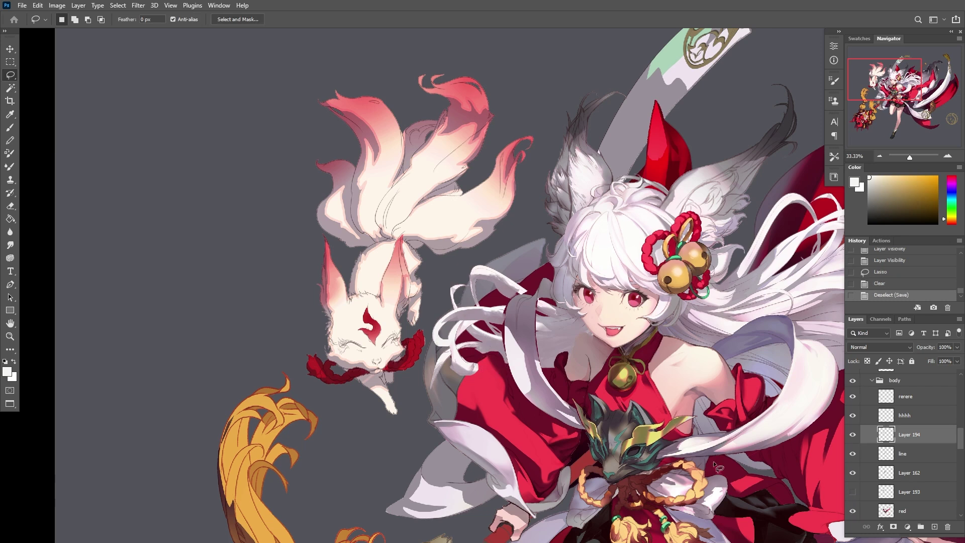
{"action": "left_click", "coordinate": [912, 491]}
{"action": "key", "text": "Delete"}
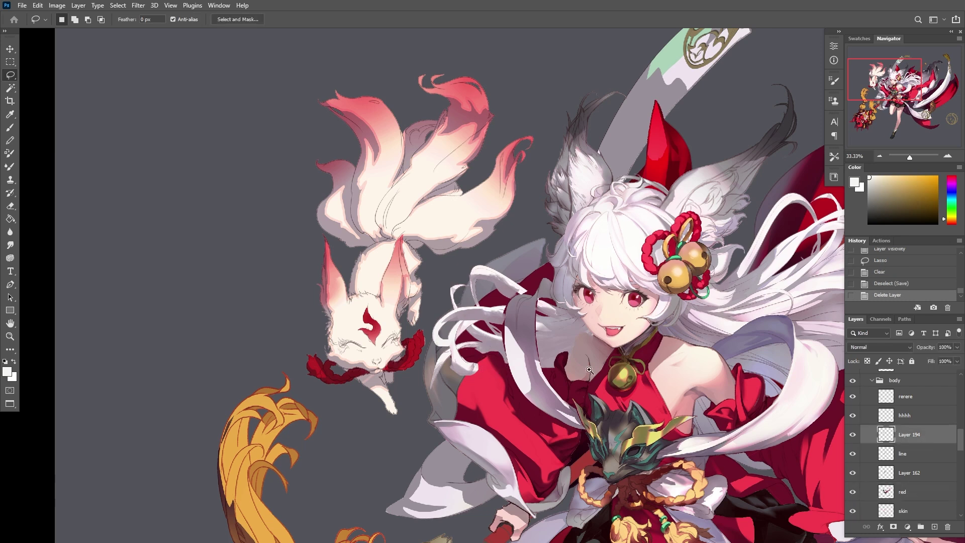
Add a white-filled layer above Layer 194 and lower its opacity to 71% to fade the artwork beneath
{"action": "left_click", "coordinate": [511, 345], "text": "ctrl"}
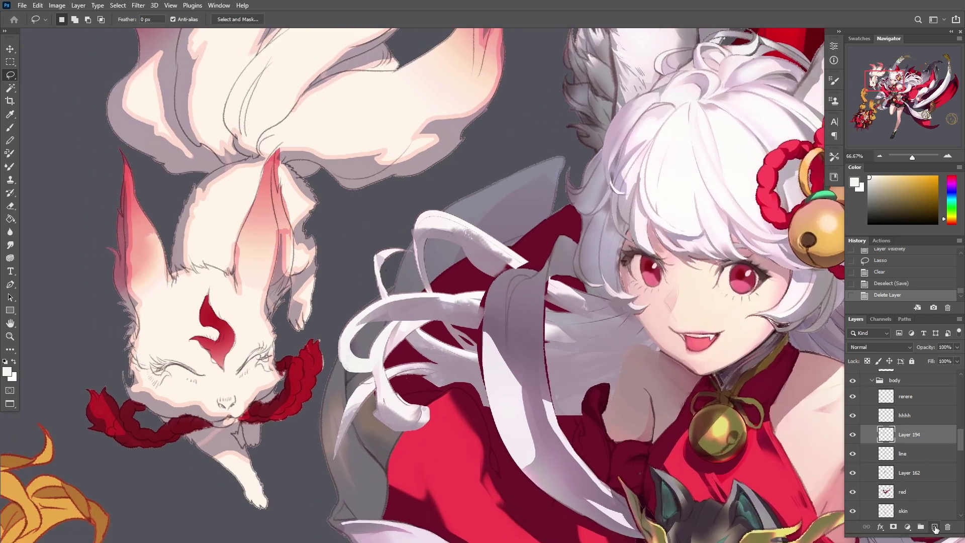
{"action": "left_click", "coordinate": [935, 527]}
{"action": "key", "text": "alt+BackSpace"}
{"action": "left_click_drag", "start_coordinate": [957, 352], "coordinate": [942, 362]}
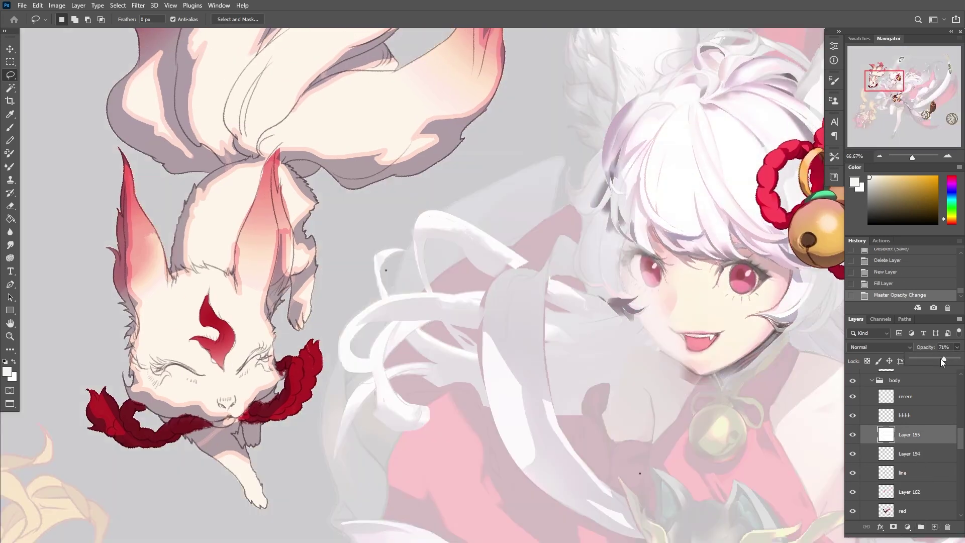
Add a new layer above the white veil, sample a dark line colour, and choose a fine brush preset for sketching
{"action": "left_click", "coordinate": [935, 527]}
{"action": "key", "text": "i"}
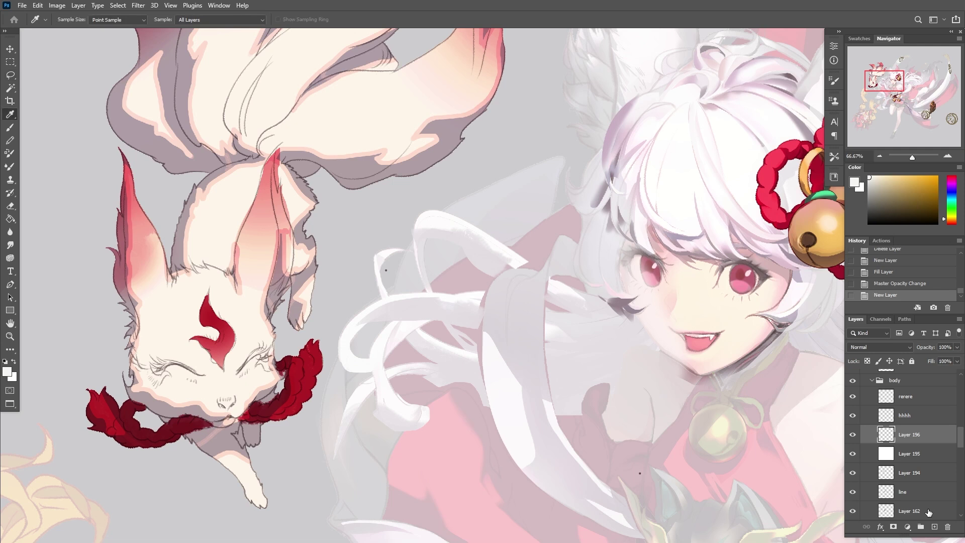
{"action": "left_click", "coordinate": [763, 276]}
{"action": "key", "text": "b"}
{"action": "left_click", "coordinate": [881, 214]}
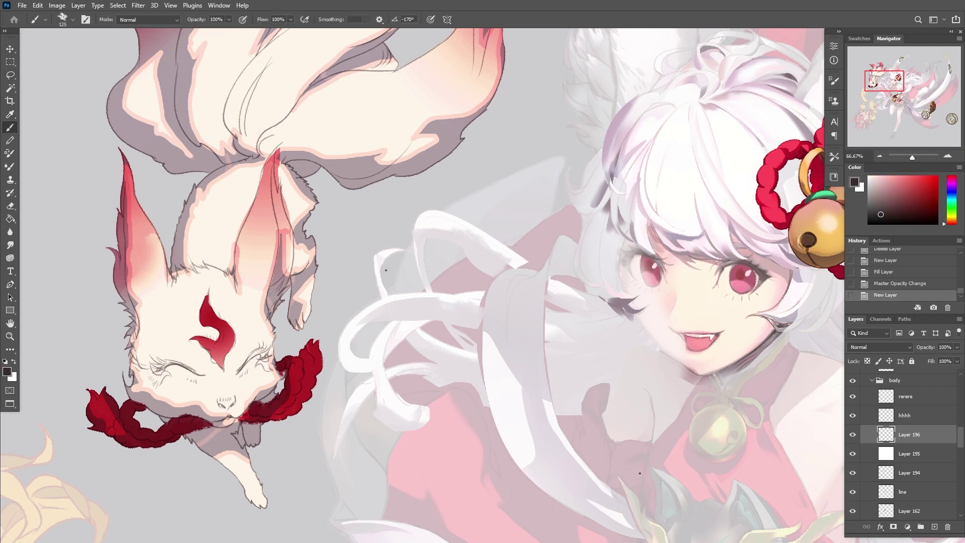
{"action": "right_click", "coordinate": [556, 274]}
{"action": "left_click", "coordinate": [684, 470]}
{"action": "key", "text": "Return"}
Sketch thin flowing hair lines sweeping from beside the cheek across the sash, redrawing strokes with brush size 10
{"action": "left_click_drag", "start_coordinate": [552, 381], "coordinate": [545, 382]}
{"action": "left_click", "coordinate": [639, 473]}
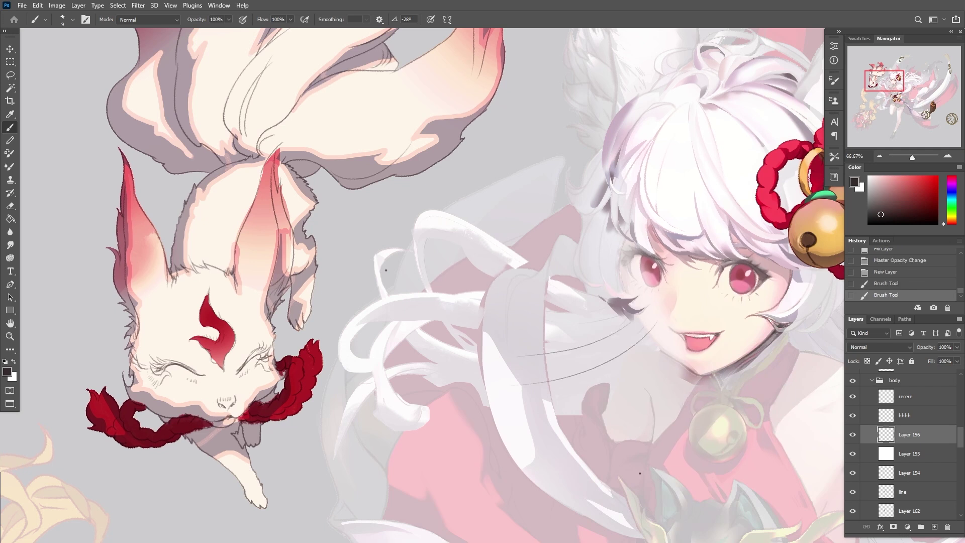
{"action": "mouse_move", "coordinate": [655, 344]}
{"action": "left_mouse_down"}
{"action": "mouse_move", "coordinate": [576, 376]}
{"action": "mouse_move", "coordinate": [616, 367]}
{"action": "left_mouse_up"}
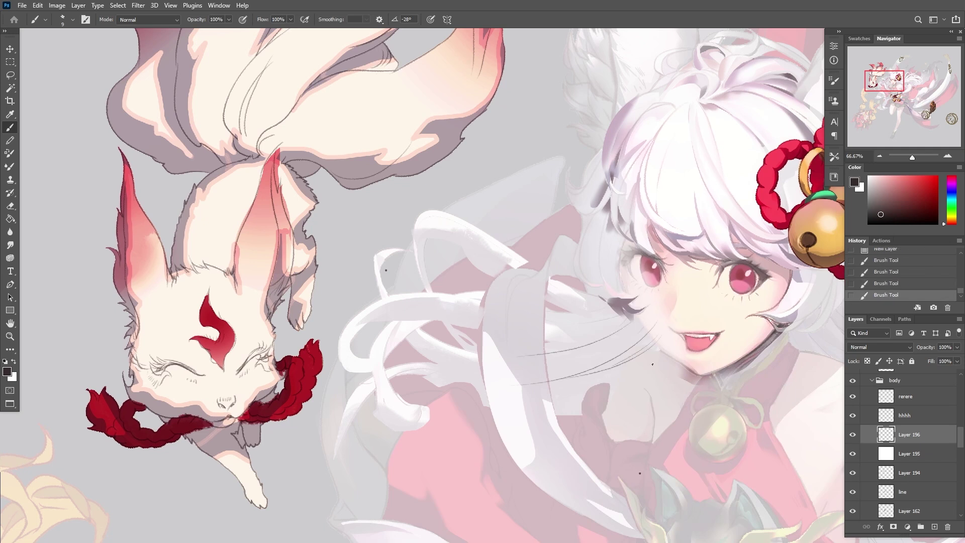
{"action": "key", "text": "ctrl+z"}
{"action": "key", "text": "ctrl+shift+z"}
{"action": "key", "text": "ctrl+z"}
{"action": "key", "text": "ctrl+shift+z"}
{"action": "key", "text": "ctrl+z"}
{"action": "key", "text": "ctrl+shift+z"}
{"action": "key", "text": "ctrl+z"}
{"action": "key", "text": "bracketright"}
{"action": "key", "text": "ctrl+shift+z"}
{"action": "key", "text": "ctrl+z"}
{"action": "key", "text": "ctrl+shift+z"}
{"action": "key", "text": "ctrl+z"}
{"action": "key", "text": "ctrl+shift+z"}
{"action": "key", "text": "ctrl+z"}
{"action": "key", "text": "ctrl+shift+z"}
{"action": "key", "text": "ctrl+z"}
{"action": "key", "text": "ctrl+shift+z"}
{"action": "key", "text": "ctrl+z"}
{"action": "key", "text": "ctrl+shift+z"}
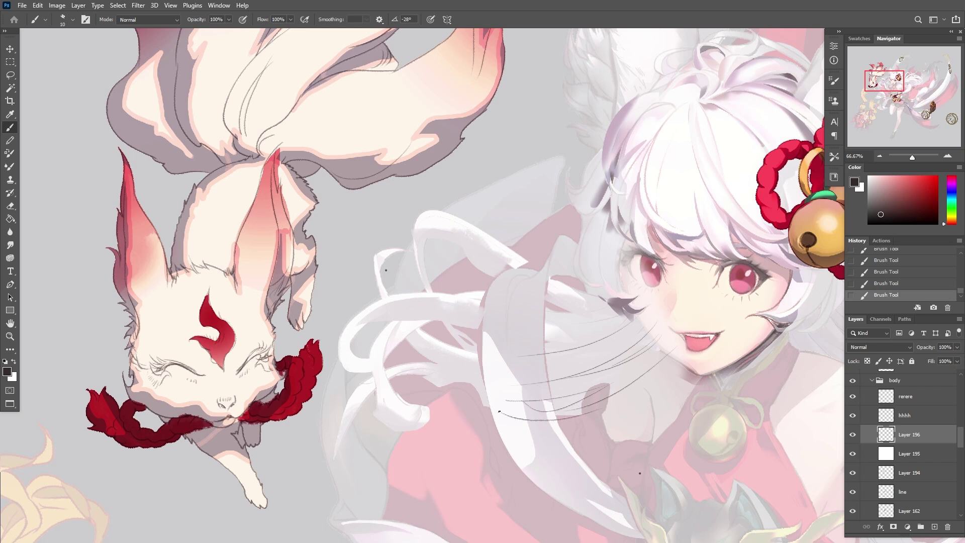
{"action": "key", "text": "ctrl+z"}
{"action": "key", "text": "ctrl+shift+z"}
Extend the lowest hair line past the sash edge and up in a curve over the red sleeve
{"action": "scroll", "coordinate": [454, 421], "scroll_direction": "up", "scroll_amount": 10}
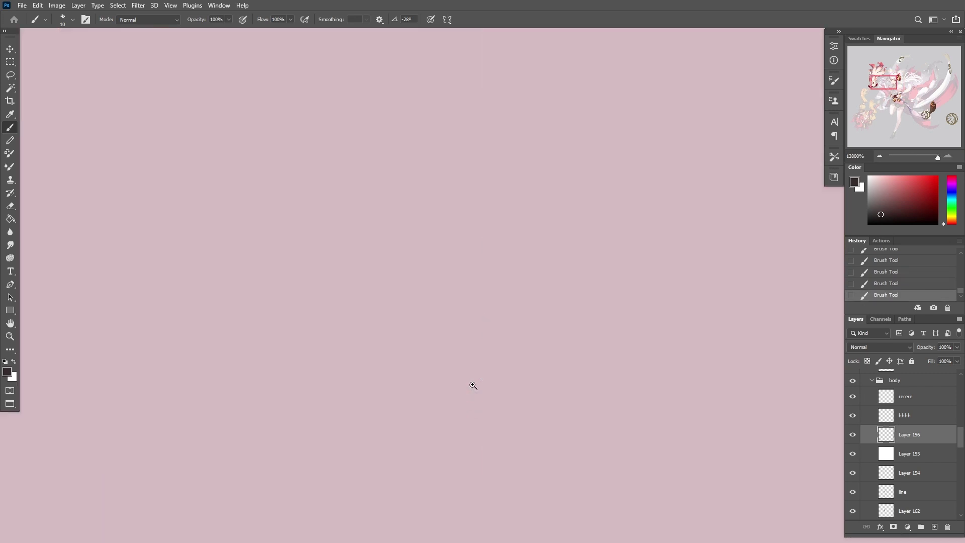
{"action": "key", "text": "ctrl+z"}
{"action": "mouse_move", "coordinate": [938, 157]}
{"action": "left_mouse_down"}
{"action": "mouse_move", "coordinate": [899, 157]}
{"action": "mouse_move", "coordinate": [921, 159]}
{"action": "left_mouse_up"}
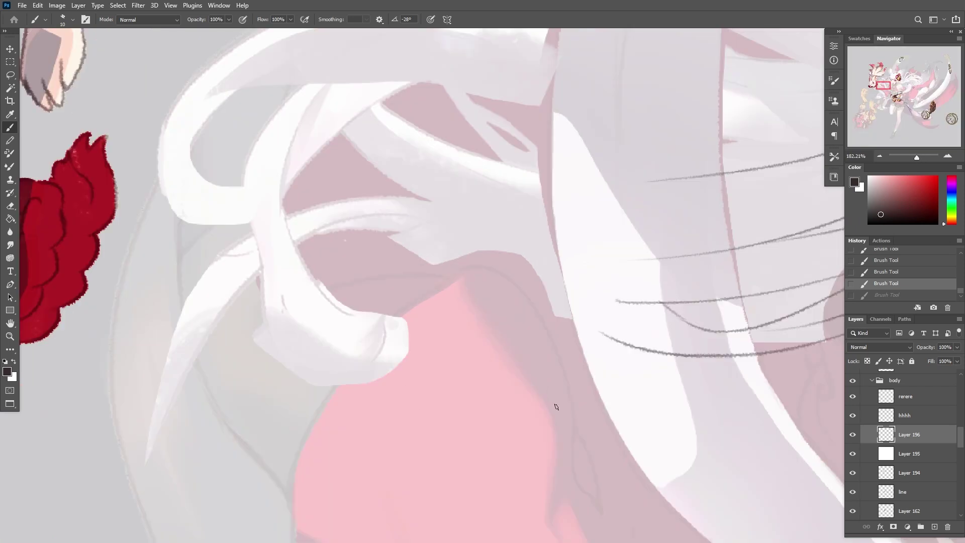
{"action": "key", "text": "ctrl+shift+z"}
{"action": "key", "text": "ctrl+z"}
{"action": "key", "text": "ctrl+shift+z"}
{"action": "key", "text": "ctrl+z"}
{"action": "key", "text": "ctrl+shift+z"}
{"action": "key", "text": "ctrl+z"}
{"action": "key", "text": "ctrl+shift+z"}
{"action": "key", "text": "ctrl+z"}
{"action": "key", "text": "ctrl+shift+z"}
{"action": "key", "text": "ctrl+z"}
{"action": "key", "text": "ctrl+shift+z"}
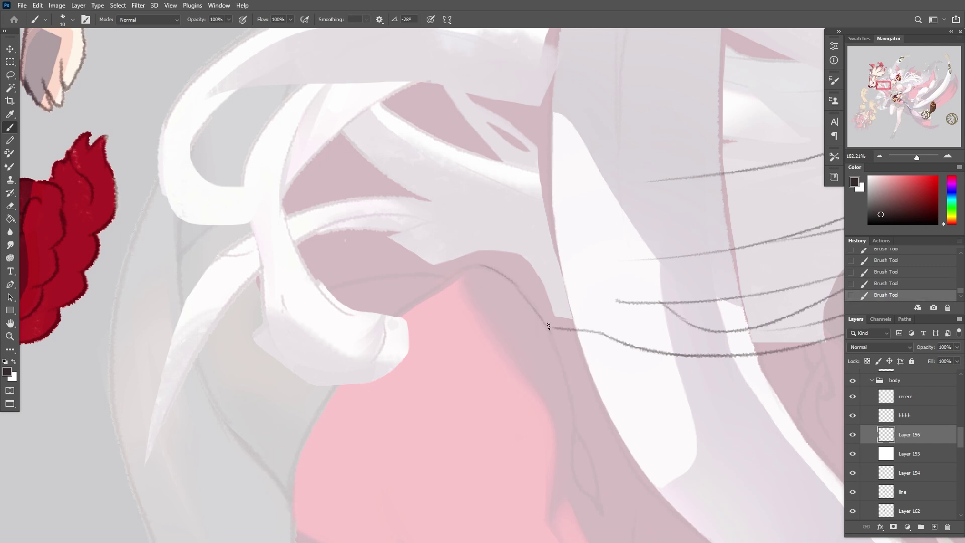
{"action": "key", "text": "ctrl+z"}
{"action": "key", "text": "ctrl+shift+z"}
{"action": "key", "text": "ctrl+z"}
{"action": "key", "text": "ctrl+shift+z"}
{"action": "key", "text": "ctrl+z"}
{"action": "key", "text": "ctrl+shift+z"}
{"action": "key", "text": "ctrl+z"}
{"action": "key", "text": "ctrl+shift+z"}
{"action": "key", "text": "ctrl+z"}
{"action": "key", "text": "ctrl+shift+z"}
{"action": "key", "text": "ctrl+z"}
{"action": "key", "text": "ctrl+shift+z"}
Lasso and clear the rough bend in the extended hair line beside the sash, and redraw it as a smooth curve
{"action": "key", "text": "l"}
{"action": "left_click_drag", "start_coordinate": [539, 319], "coordinate": [546, 321]}
{"action": "key", "text": "Delete"}
{"action": "key", "text": "ctrl+d"}
{"action": "key", "text": "Delete"}
{"action": "key", "text": "ctrl+d"}
{"action": "mouse_move", "coordinate": [503, 281]}
{"action": "left_mouse_down"}
{"action": "mouse_move", "coordinate": [532, 305]}
{"action": "mouse_move", "coordinate": [523, 288]}
{"action": "mouse_move", "coordinate": [543, 320]}
{"action": "left_mouse_up"}
{"action": "key", "text": "b"}
{"action": "left_click_drag", "start_coordinate": [482, 266], "coordinate": [463, 270]}
{"action": "key", "text": "ctrl+z"}
{"action": "key", "text": "ctrl+z"}
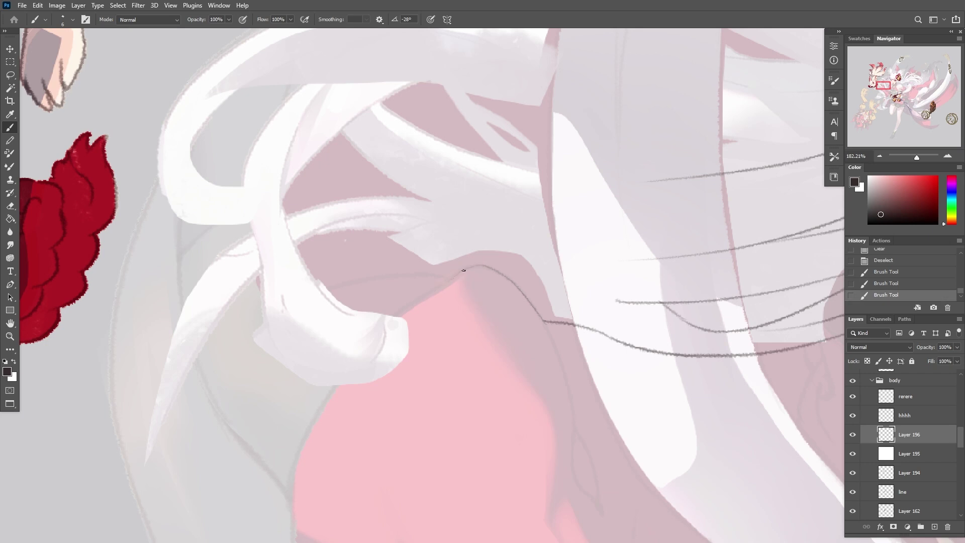
Draw a short lower edge line running into the curve over the red sleeve, and trim its excess
{"action": "left_click_drag", "start_coordinate": [393, 298], "coordinate": [433, 410]}
{"action": "key", "text": "ctrl+z"}
{"action": "mouse_move", "coordinate": [442, 358]}
{"action": "left_mouse_down"}
{"action": "mouse_move", "coordinate": [482, 377]}
{"action": "mouse_move", "coordinate": [485, 391]}
{"action": "left_mouse_up"}
{"action": "key", "text": "l"}
{"action": "key", "text": "Delete"}
{"action": "key", "text": "ctrl+d"}
Draw a hair line along the upper edge of the highlighted middle strand and connect it across the sash
{"action": "key", "text": "b"}
{"action": "left_click_drag", "start_coordinate": [692, 290], "coordinate": [525, 275]}
{"action": "key", "text": "ctrl+z"}
{"action": "left_click_drag", "start_coordinate": [661, 291], "coordinate": [593, 286]}
{"action": "key", "text": "ctrl+z"}
{"action": "mouse_move", "coordinate": [420, 216]}
{"action": "left_mouse_down"}
{"action": "mouse_move", "coordinate": [573, 273]}
{"action": "mouse_move", "coordinate": [690, 288]}
{"action": "mouse_move", "coordinate": [597, 282]}
{"action": "mouse_move", "coordinate": [672, 281]}
{"action": "mouse_move", "coordinate": [655, 300]}
{"action": "mouse_move", "coordinate": [679, 302]}
{"action": "left_mouse_up"}
{"action": "key", "text": "ctrl+z"}
{"action": "key", "text": "ctrl+z"}
{"action": "key", "text": "ctrl+z"}
{"action": "key", "text": "ctrl+z"}
{"action": "key", "text": "ctrl+z"}
{"action": "key", "text": "ctrl+z"}
{"action": "mouse_move", "coordinate": [421, 214]}
{"action": "left_mouse_down"}
{"action": "mouse_move", "coordinate": [527, 267]}
{"action": "mouse_move", "coordinate": [616, 292]}
{"action": "left_mouse_up"}
{"action": "left_click", "coordinate": [684, 295], "text": "shift"}
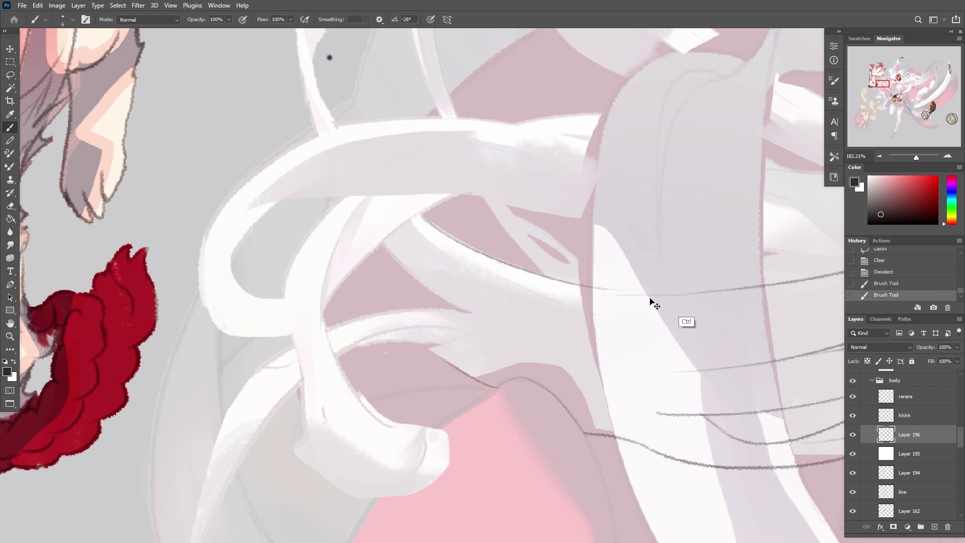
Draw two more curved hair lines from the sash toward the face, one ending at the dark eyelash-side tip and one below it
{"action": "left_click_drag", "start_coordinate": [477, 257], "coordinate": [232, 345]}
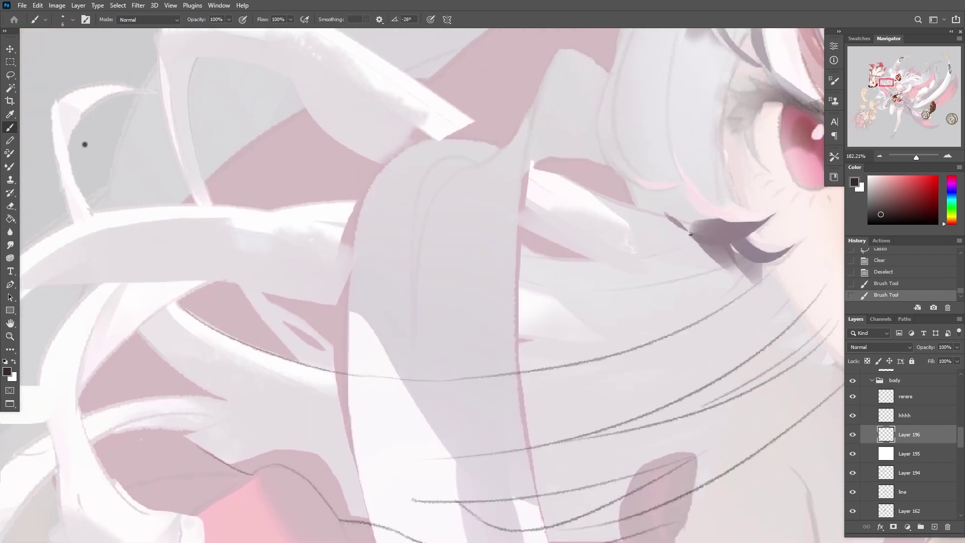
{"action": "left_click_drag", "start_coordinate": [382, 276], "coordinate": [692, 234]}
{"action": "key", "text": "ctrl+z"}
{"action": "left_click_drag", "start_coordinate": [486, 266], "coordinate": [698, 242]}
{"action": "key", "text": "ctrl+z"}
{"action": "left_click_drag", "start_coordinate": [443, 194], "coordinate": [524, 222]}
{"action": "key", "text": "ctrl+z"}
{"action": "left_click_drag", "start_coordinate": [477, 244], "coordinate": [699, 247]}
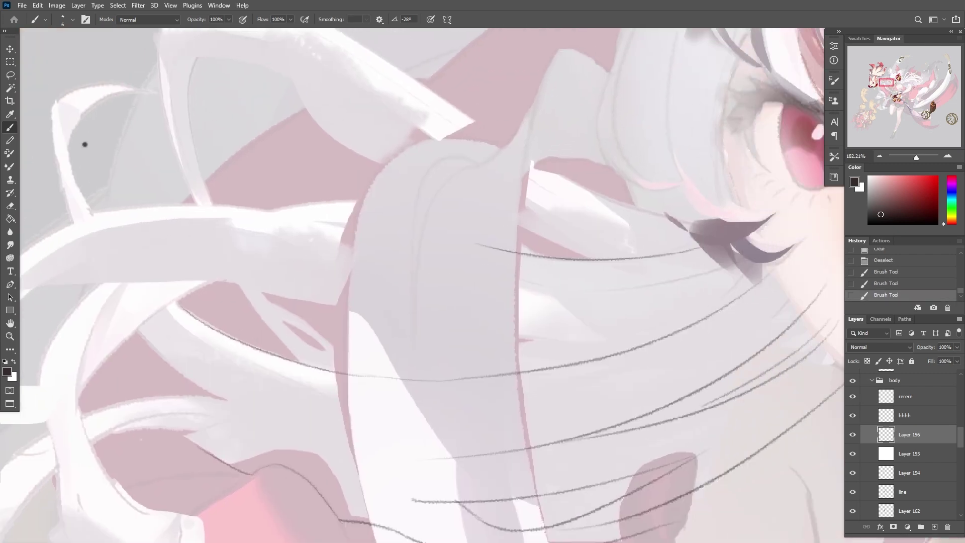
{"action": "key", "text": "ctrl+z"}
{"action": "left_click_drag", "start_coordinate": [498, 261], "coordinate": [703, 245]}
{"action": "key", "text": "ctrl+z"}
{"action": "left_click_drag", "start_coordinate": [409, 267], "coordinate": [696, 240]}
{"action": "key", "text": "ctrl+z"}
{"action": "key", "text": "ctrl+z"}
{"action": "left_click_drag", "start_coordinate": [442, 244], "coordinate": [690, 235]}
{"action": "left_click_drag", "start_coordinate": [394, 309], "coordinate": [671, 341]}
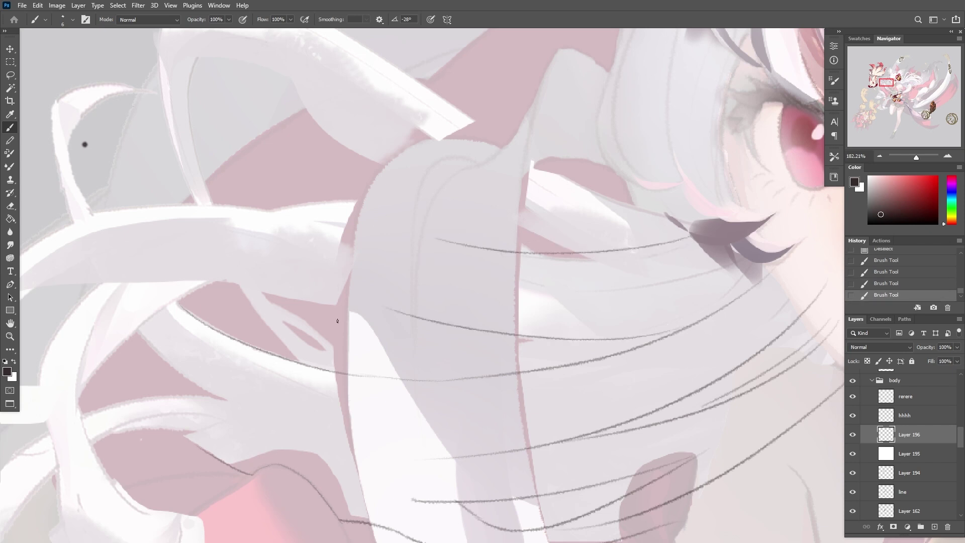
Add a new layer and draw a long curved line arching along the top of the large curled hair strand
{"action": "scroll", "coordinate": [337, 320], "scroll_direction": "down", "scroll_amount": 2}
{"action": "key", "text": "ctrl+shift+n"}
{"action": "key", "text": "Return"}
{"action": "left_click_drag", "start_coordinate": [491, 265], "coordinate": [302, 347]}
{"action": "key", "text": "ctrl+z"}
{"action": "left_click_drag", "start_coordinate": [382, 252], "coordinate": [271, 350]}
{"action": "left_click_drag", "start_coordinate": [447, 245], "coordinate": [226, 367]}
{"action": "key", "text": "ctrl+z"}
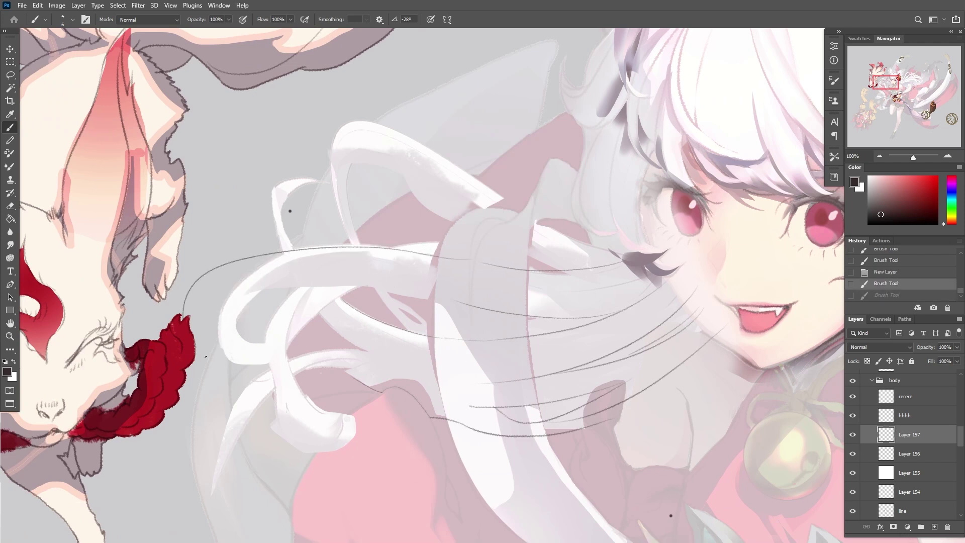
{"action": "key", "text": "ctrl+shift+z"}
Warp the long curved line so it follows the outer edge of the large curled strand
{"action": "key", "text": "ctrl+t"}
{"action": "right_click", "coordinate": [242, 301]}
{"action": "left_click", "coordinate": [282, 370]}
{"action": "left_click_drag", "start_coordinate": [218, 346], "coordinate": [270, 259]}
{"action": "left_click_drag", "start_coordinate": [459, 283], "coordinate": [554, 288]}
{"action": "left_click_drag", "start_coordinate": [375, 254], "coordinate": [366, 253]}
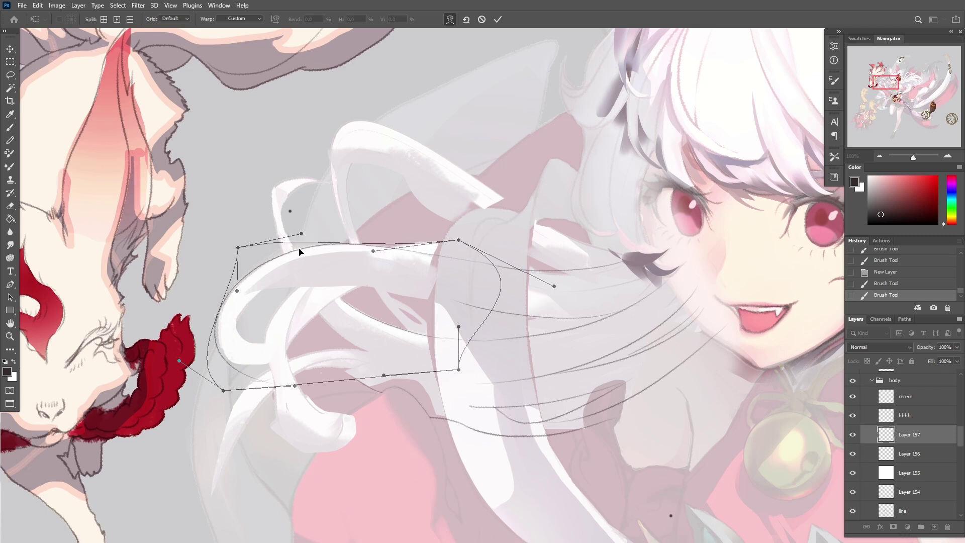
{"action": "key", "text": "Return"}
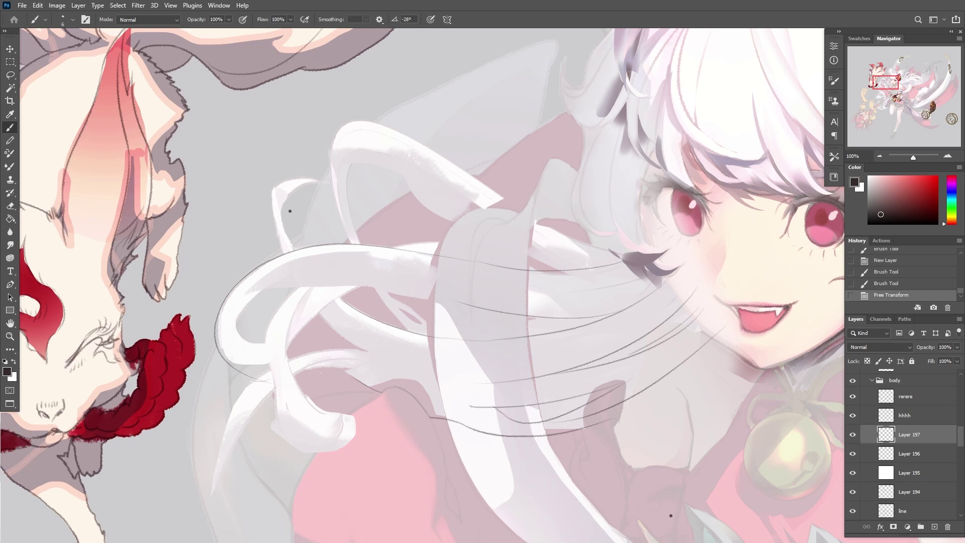
Lasso and clear the lower tail of the curled strand's outline, and place a copy of the line just below it
{"action": "key", "text": "l"}
{"action": "mouse_move", "coordinate": [264, 297]}
{"action": "left_mouse_down"}
{"action": "mouse_move", "coordinate": [210, 345]}
{"action": "mouse_move", "coordinate": [187, 339]}
{"action": "left_mouse_up"}
{"action": "key", "text": "Delete"}
{"action": "key", "text": "ctrl+d"}
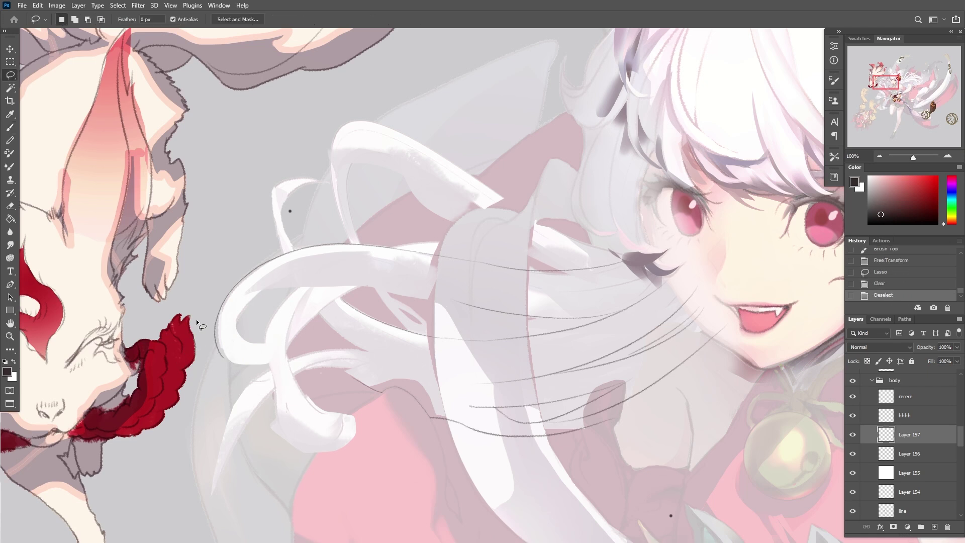
{"action": "left_click_drag", "start_coordinate": [302, 324], "coordinate": [311, 346]}
{"action": "left_click_drag", "start_coordinate": [308, 362], "coordinate": [303, 365]}
Try to distort and warp the copied line to fit the inner edge of the curled strand
{"action": "key", "text": "ctrl+t"}
{"action": "left_click_drag", "start_coordinate": [216, 399], "coordinate": [230, 337]}
{"action": "left_click_drag", "start_coordinate": [345, 287], "coordinate": [347, 287]}
{"action": "left_click_drag", "start_coordinate": [199, 291], "coordinate": [194, 325]}
{"action": "left_click_drag", "start_coordinate": [491, 400], "coordinate": [503, 373]}
{"action": "right_click", "coordinate": [433, 302]}
{"action": "left_click", "coordinate": [478, 376]}
{"action": "left_click_drag", "start_coordinate": [479, 277], "coordinate": [315, 302]}
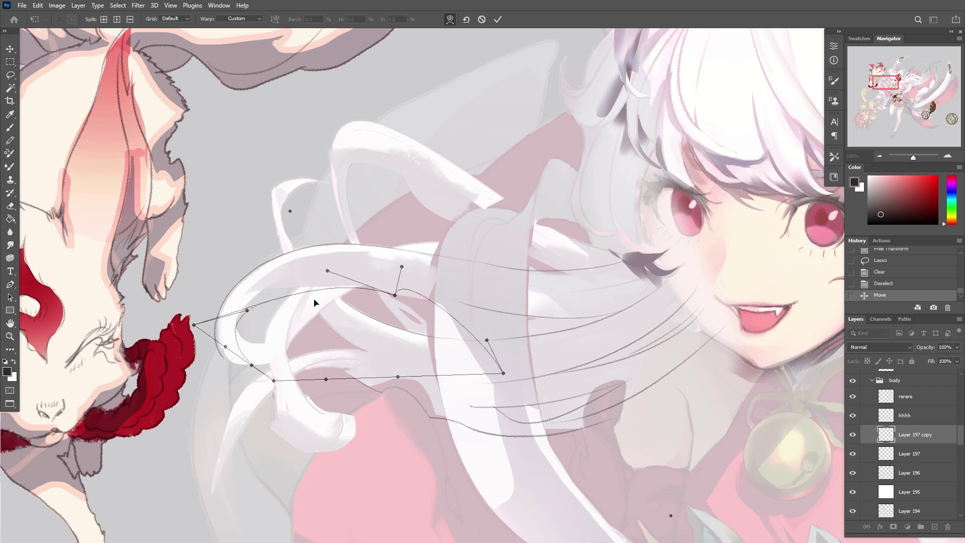
{"action": "key", "text": "Return"}
{"action": "key", "text": "l"}
{"action": "scroll", "coordinate": [387, 314], "scroll_direction": "up", "scroll_amount": 1}
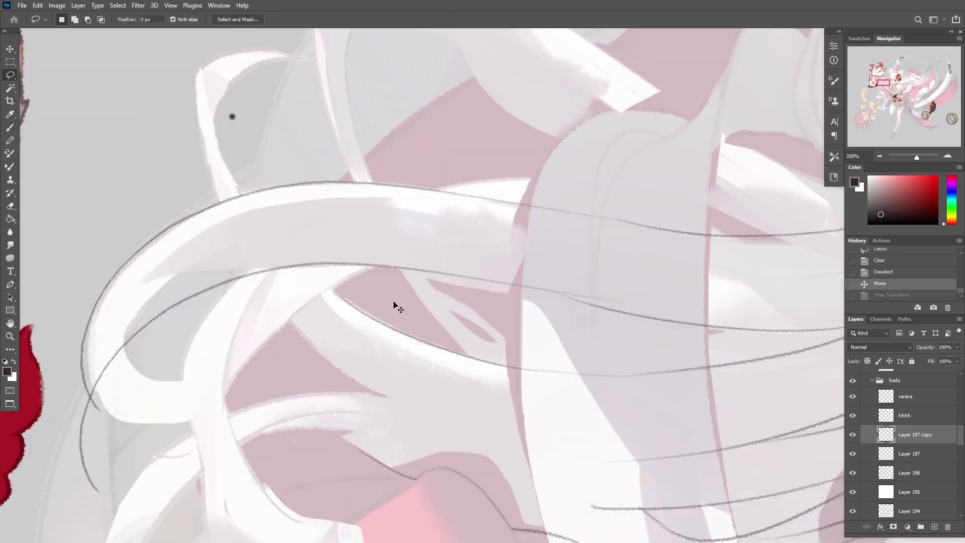
Clear the selected end of the copied line and draw the inner edge of the large curled strand
{"action": "key", "text": "Delete"}
{"action": "key", "text": "ctrl+d"}
{"action": "key", "text": "b"}
{"action": "mouse_move", "coordinate": [207, 268]}
{"action": "left_mouse_down"}
{"action": "mouse_move", "coordinate": [462, 277]}
{"action": "mouse_move", "coordinate": [621, 312]}
{"action": "left_mouse_up"}
{"action": "left_click_drag", "start_coordinate": [181, 326], "coordinate": [319, 388]}
{"action": "left_click_drag", "start_coordinate": [370, 312], "coordinate": [274, 387]}
{"action": "key", "text": "ctrl+z"}
{"action": "mouse_move", "coordinate": [306, 336]}
{"action": "left_mouse_down"}
{"action": "mouse_move", "coordinate": [264, 402]}
{"action": "mouse_move", "coordinate": [344, 330]}
{"action": "mouse_move", "coordinate": [271, 417]}
{"action": "left_mouse_up"}
{"action": "key", "text": "ctrl+z"}
{"action": "key", "text": "ctrl+z"}
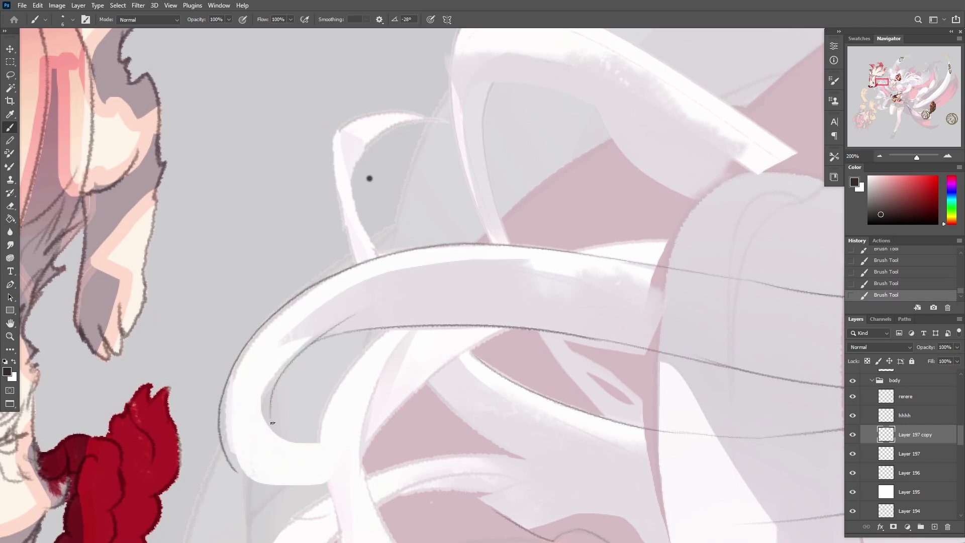
Draw the inside bend of the large curl and a fine line trailing from its lower end
{"action": "key", "text": "ctrl+z"}
{"action": "left_click_drag", "start_coordinate": [242, 372], "coordinate": [360, 446]}
{"action": "key", "text": "ctrl+z"}
{"action": "left_click_drag", "start_coordinate": [250, 383], "coordinate": [351, 433]}
{"action": "key", "text": "ctrl+z"}
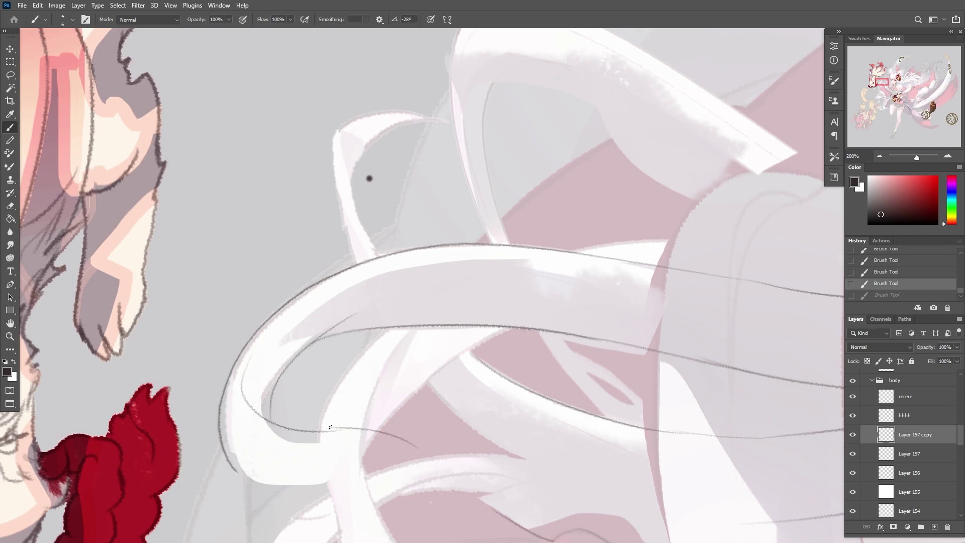
Draw the tapered end and close the outer contour along the underside of the large curl
{"action": "left_click_drag", "start_coordinate": [363, 430], "coordinate": [322, 431]}
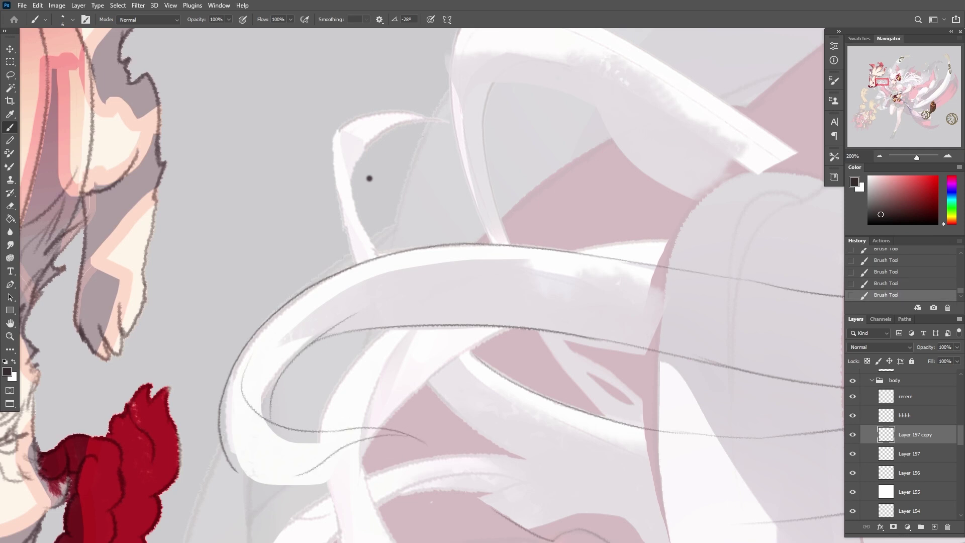
{"action": "key", "text": "ctrl+z"}
{"action": "left_click_drag", "start_coordinate": [295, 474], "coordinate": [336, 471]}
{"action": "key", "text": "ctrl+z"}
{"action": "left_click_drag", "start_coordinate": [254, 463], "coordinate": [235, 447]}
{"action": "key", "text": "ctrl+z"}
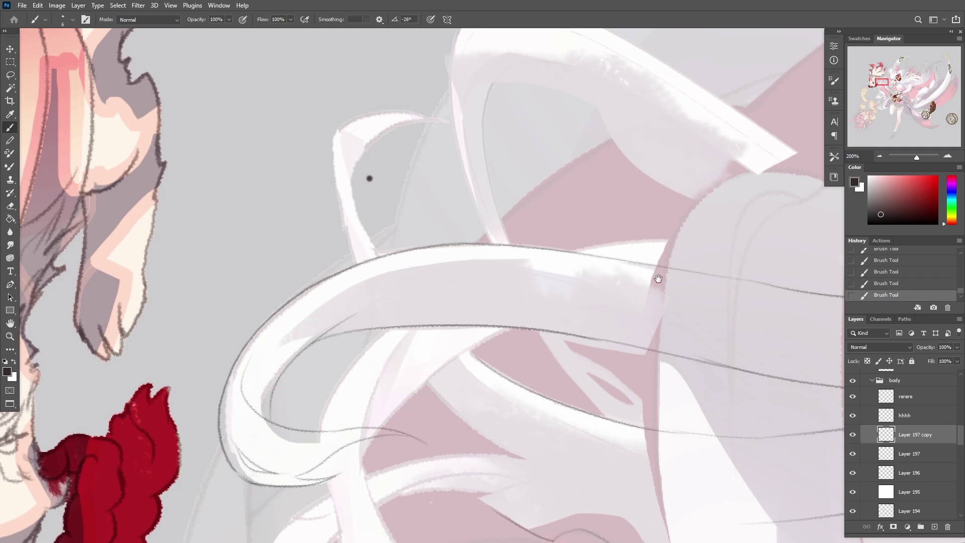
Draw the long outer edge of the upper looping hair strand, running from its crest down toward the face
{"action": "left_click_drag", "start_coordinate": [659, 279], "coordinate": [228, 344]}
{"action": "mouse_move", "coordinate": [606, 331]}
{"action": "left_mouse_down"}
{"action": "mouse_move", "coordinate": [440, 289]}
{"action": "mouse_move", "coordinate": [408, 259]}
{"action": "left_mouse_up"}
{"action": "key", "text": "ctrl+z"}
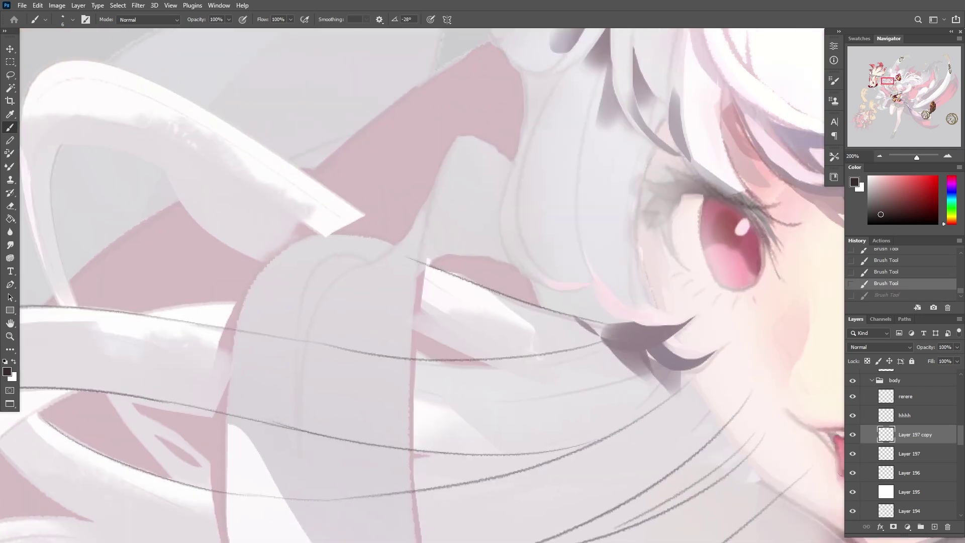
{"action": "mouse_move", "coordinate": [83, 61]}
{"action": "left_mouse_down"}
{"action": "mouse_move", "coordinate": [370, 231]}
{"action": "mouse_move", "coordinate": [168, 91]}
{"action": "mouse_move", "coordinate": [523, 330]}
{"action": "left_mouse_up"}
{"action": "key", "text": "ctrl+z"}
{"action": "key", "text": "ctrl+z"}
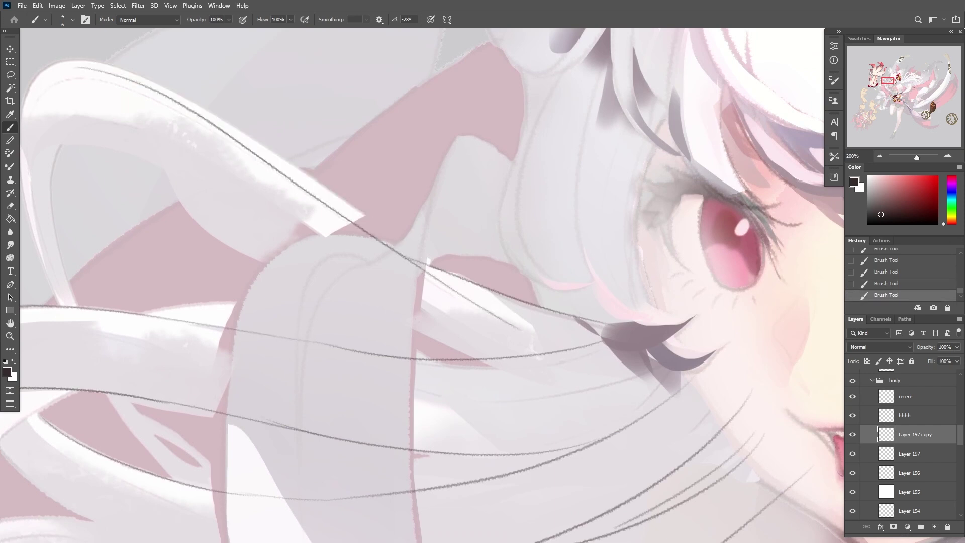
Draw the inner edge of the upper looping strand as an S-curve sweeping down toward the gathered hair
{"action": "left_click_drag", "start_coordinate": [475, 358], "coordinate": [268, 252]}
{"action": "key", "text": "ctrl+z"}
{"action": "mouse_move", "coordinate": [76, 140]}
{"action": "left_mouse_down"}
{"action": "mouse_move", "coordinate": [161, 161]}
{"action": "mouse_move", "coordinate": [434, 336]}
{"action": "mouse_move", "coordinate": [413, 342]}
{"action": "left_mouse_up"}
{"action": "key", "text": "ctrl+z"}
{"action": "key", "text": "ctrl+z"}
{"action": "left_click_drag", "start_coordinate": [68, 147], "coordinate": [491, 358]}
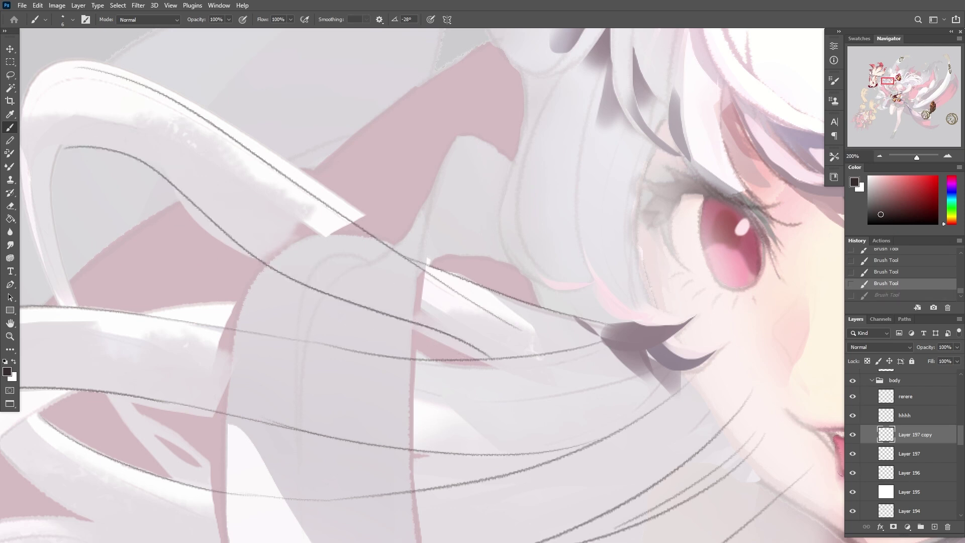
Draw the folded turn of the upper loop, with its inner bend and an outer curve crossing the strand
{"action": "left_click_drag", "start_coordinate": [164, 272], "coordinate": [209, 363]}
{"action": "left_click_drag", "start_coordinate": [349, 192], "coordinate": [276, 255]}
{"action": "key", "text": "ctrl+z"}
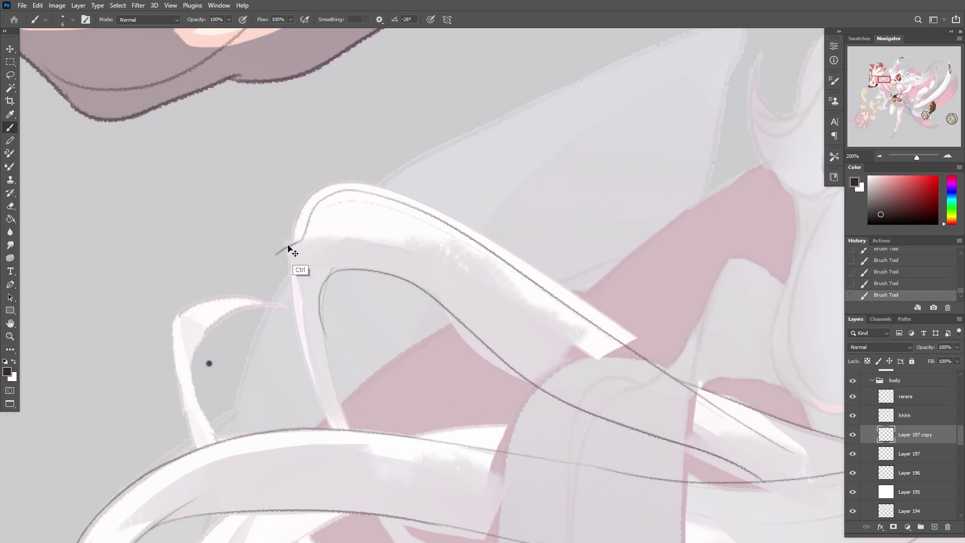
{"action": "key", "text": "ctrl+z"}
{"action": "key", "text": "ctrl+z"}
{"action": "mouse_move", "coordinate": [521, 330]}
{"action": "left_mouse_down"}
{"action": "mouse_move", "coordinate": [294, 250]}
{"action": "mouse_move", "coordinate": [291, 258]}
{"action": "mouse_move", "coordinate": [296, 243]}
{"action": "mouse_move", "coordinate": [283, 251]}
{"action": "mouse_move", "coordinate": [355, 400]}
{"action": "left_mouse_up"}
{"action": "key", "text": "ctrl+z"}
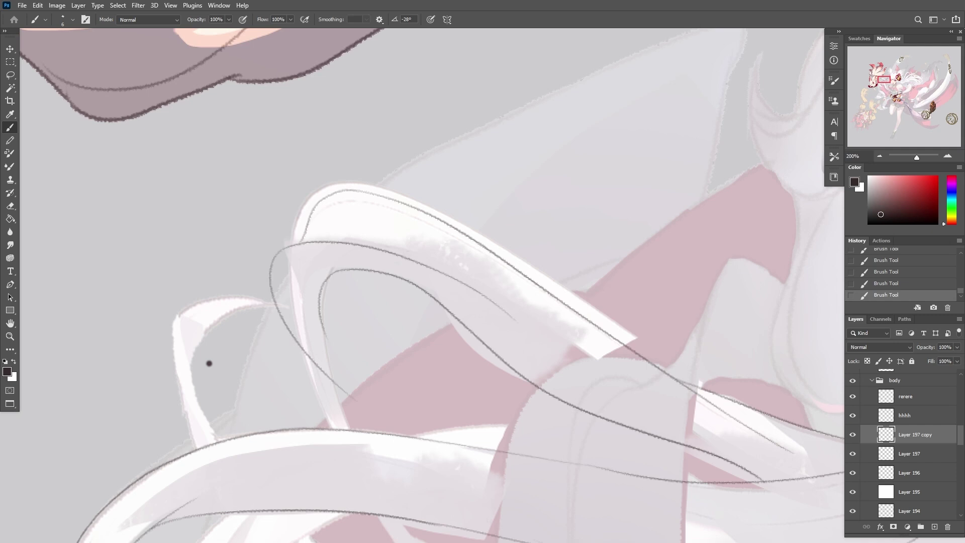
{"action": "key", "text": "ctrl+z"}
Draw the converging lines and pointed tips where the upper loop curls back behind the large strand
{"action": "left_click_drag", "start_coordinate": [314, 317], "coordinate": [409, 379]}
{"action": "key", "text": "ctrl+z"}
{"action": "left_click_drag", "start_coordinate": [321, 285], "coordinate": [436, 401]}
{"action": "key", "text": "ctrl+z"}
{"action": "mouse_move", "coordinate": [323, 280]}
{"action": "left_mouse_down"}
{"action": "mouse_move", "coordinate": [452, 403]}
{"action": "mouse_move", "coordinate": [404, 416]}
{"action": "left_mouse_up"}
{"action": "key", "text": "ctrl+z"}
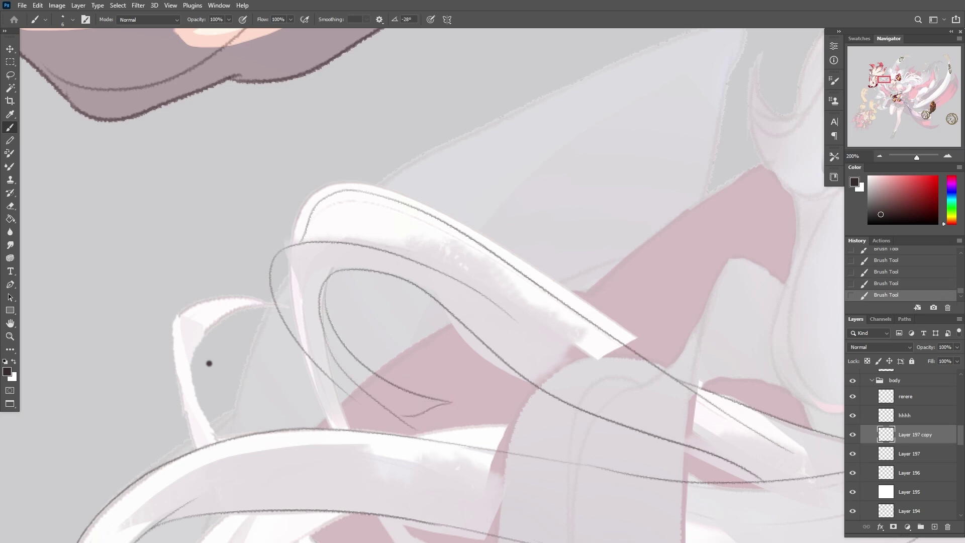
{"action": "mouse_move", "coordinate": [344, 392]}
{"action": "left_mouse_down"}
{"action": "mouse_move", "coordinate": [415, 431]}
{"action": "mouse_move", "coordinate": [486, 343]}
{"action": "left_mouse_up"}
{"action": "key", "text": "ctrl+z"}
{"action": "key", "text": "ctrl+shift+z"}
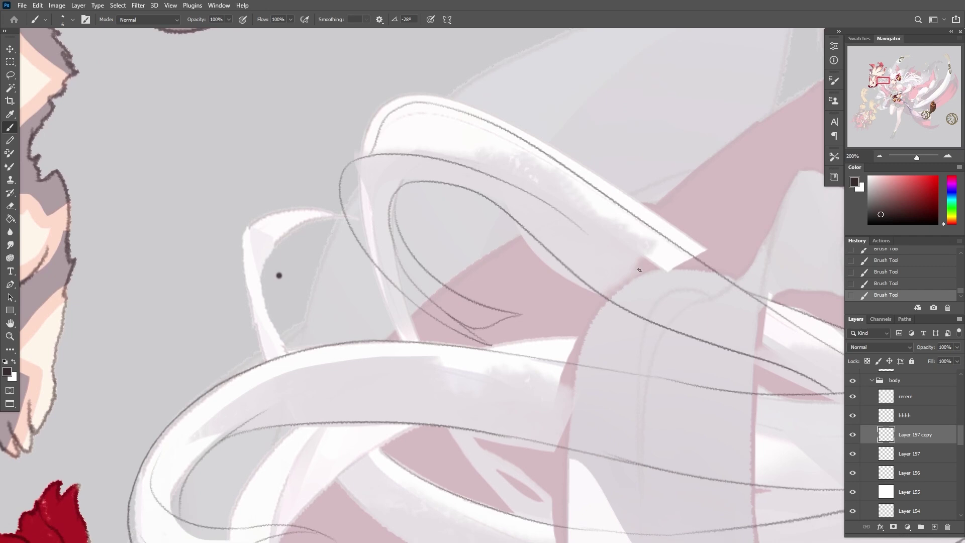
Extend the middle line of the upper loop toward the face and outline the smaller strands around the large curl
{"action": "key", "text": "ctrl+z"}
{"action": "key", "text": "ctrl+shift+z"}
{"action": "left_click_drag", "start_coordinate": [689, 339], "coordinate": [499, 238]}
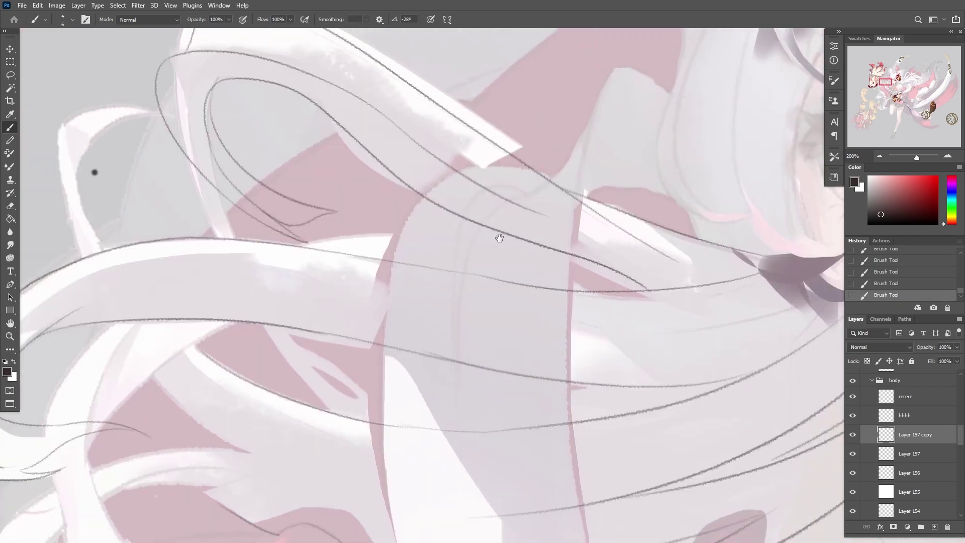
{"action": "left_click_drag", "start_coordinate": [600, 288], "coordinate": [324, 254]}
{"action": "key", "text": "ctrl+z"}
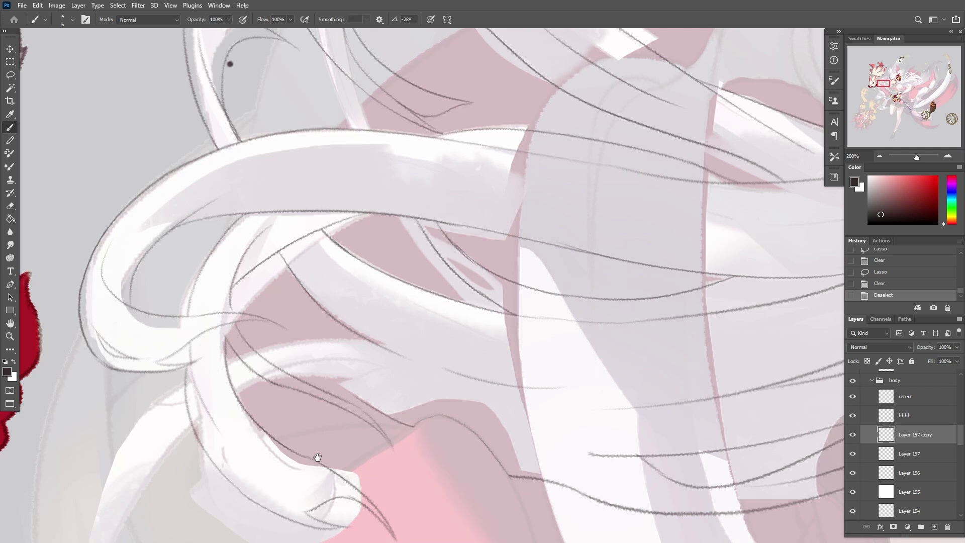
Draw fine contour lines along the inside of the lower curling lock
{"action": "mouse_move", "coordinate": [316, 455]}
{"action": "left_mouse_down"}
{"action": "mouse_move", "coordinate": [267, 308]}
{"action": "mouse_move", "coordinate": [294, 301]}
{"action": "left_mouse_up"}
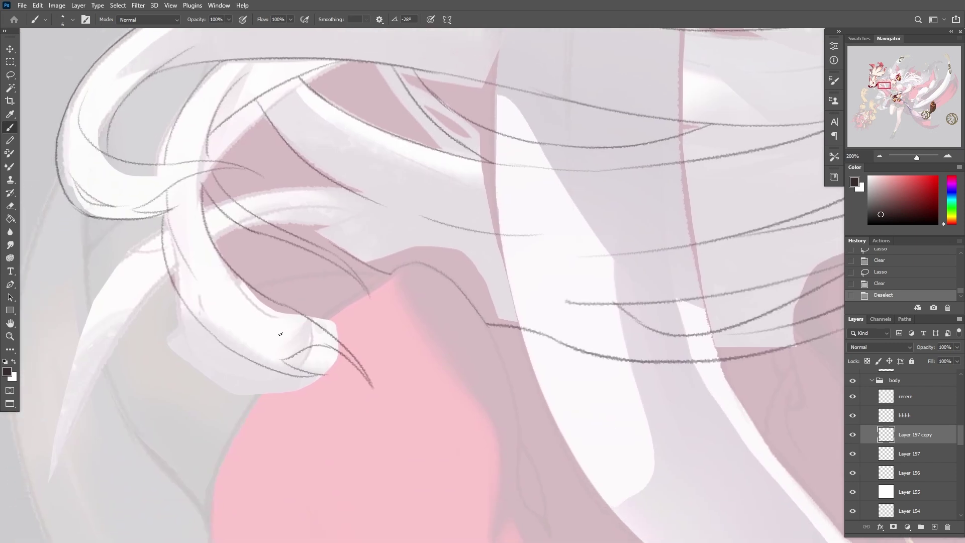
{"action": "left_click_drag", "start_coordinate": [172, 239], "coordinate": [273, 358]}
{"action": "left_click_drag", "start_coordinate": [186, 261], "coordinate": [277, 345]}
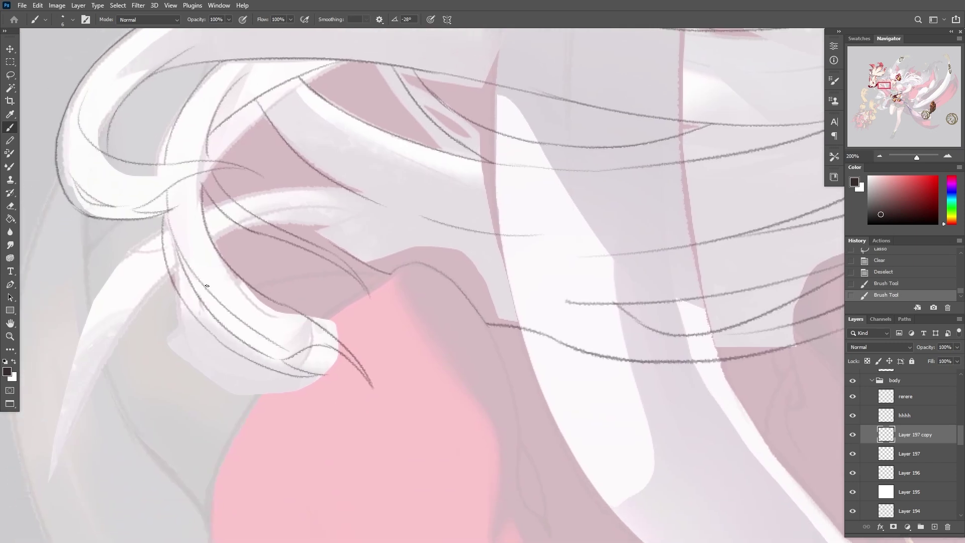
{"action": "mouse_move", "coordinate": [184, 255]}
{"action": "left_mouse_down"}
{"action": "mouse_move", "coordinate": [331, 350]}
{"action": "mouse_move", "coordinate": [285, 343]}
{"action": "left_mouse_up"}
{"action": "key", "text": "ctrl+z"}
{"action": "key", "text": "ctrl+z"}
Lasso and clear the overlapping line pieces at the tip of the lower curling lock
{"action": "key", "text": "l"}
{"action": "key", "text": "Delete"}
{"action": "key", "text": "Delete"}
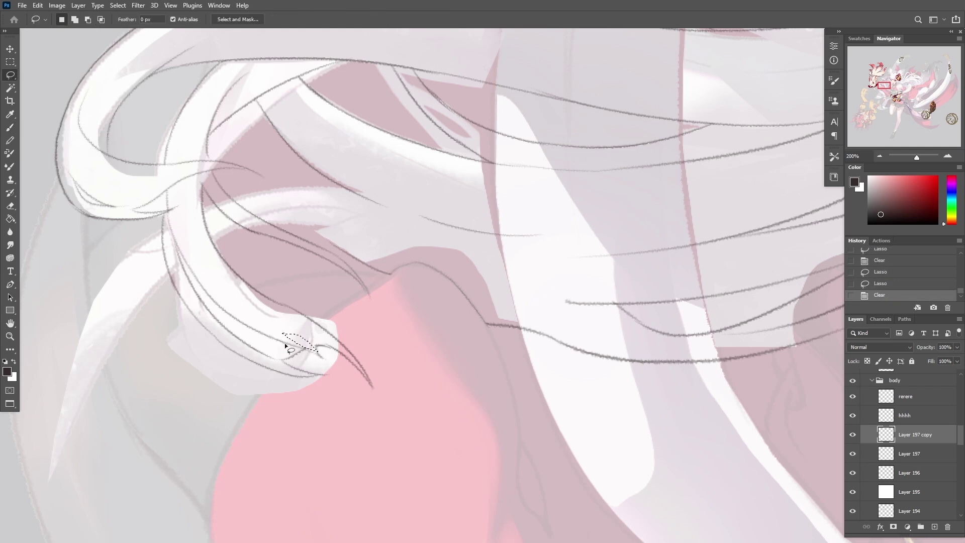
{"action": "key", "text": "ctrl+d"}
{"action": "key", "text": "ctrl+d"}
Redraw the small hook at the lower lock's tip and outline the thin strand passing behind it
{"action": "key", "text": "b"}
{"action": "mouse_move", "coordinate": [324, 359]}
{"action": "left_mouse_down"}
{"action": "mouse_move", "coordinate": [291, 348]}
{"action": "mouse_move", "coordinate": [324, 357]}
{"action": "left_mouse_up"}
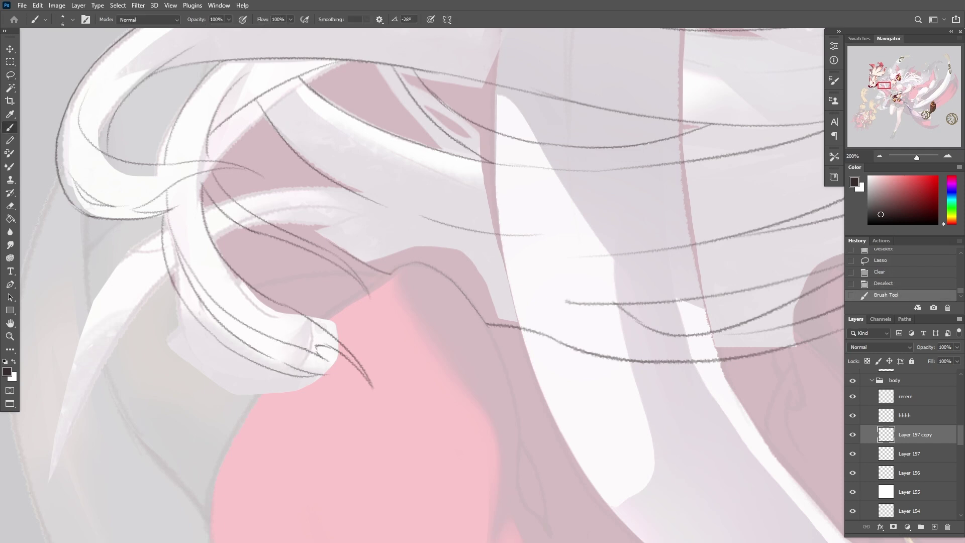
{"action": "key", "text": "ctrl+z"}
{"action": "key", "text": "ctrl+shift+z"}
{"action": "left_click_drag", "start_coordinate": [164, 197], "coordinate": [168, 205]}
{"action": "left_click_drag", "start_coordinate": [344, 190], "coordinate": [246, 194]}
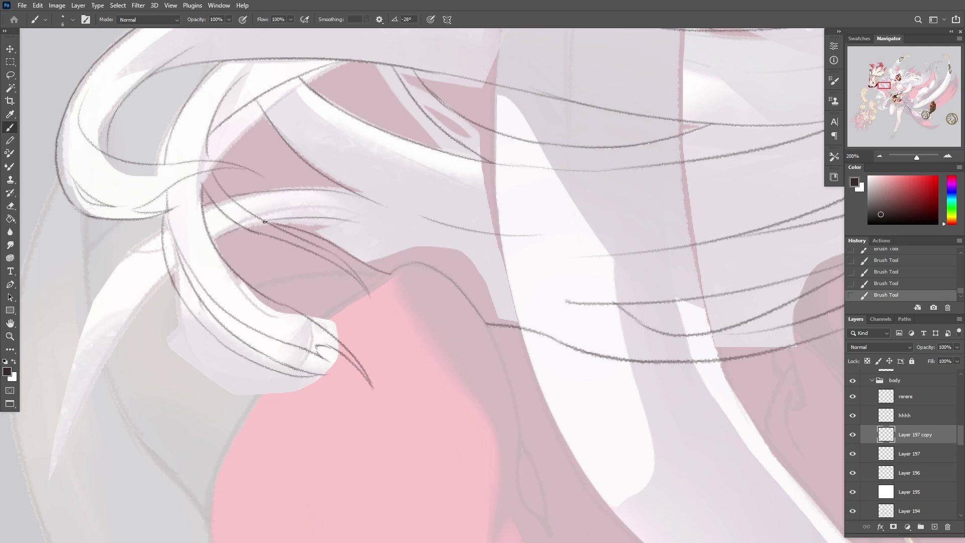
Outline the long thin lock hanging behind the lower curl, ending in two split tips
{"action": "key", "text": "f"}
{"action": "left_click_drag", "start_coordinate": [240, 223], "coordinate": [496, 219]}
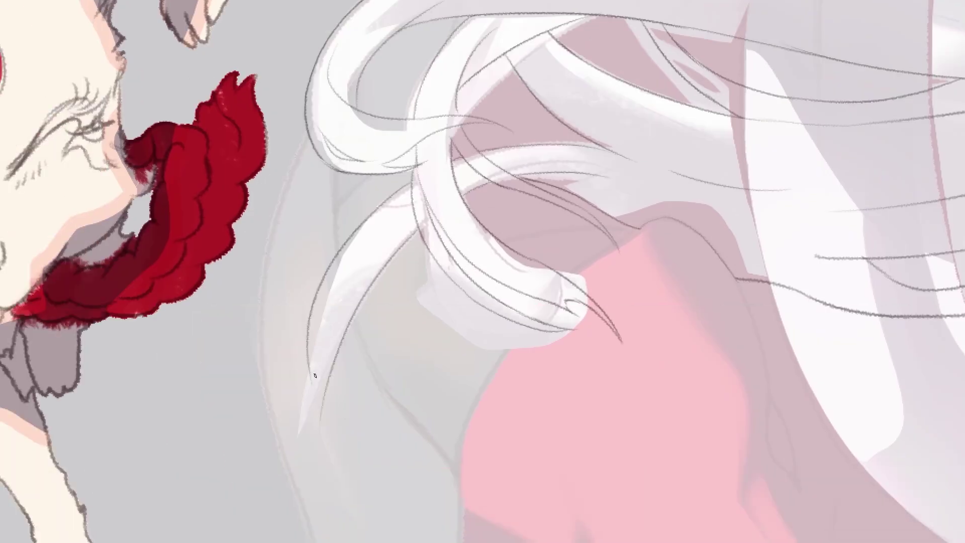
{"action": "left_click_drag", "start_coordinate": [314, 354], "coordinate": [338, 514]}
{"action": "left_click_drag", "start_coordinate": [319, 419], "coordinate": [385, 529]}
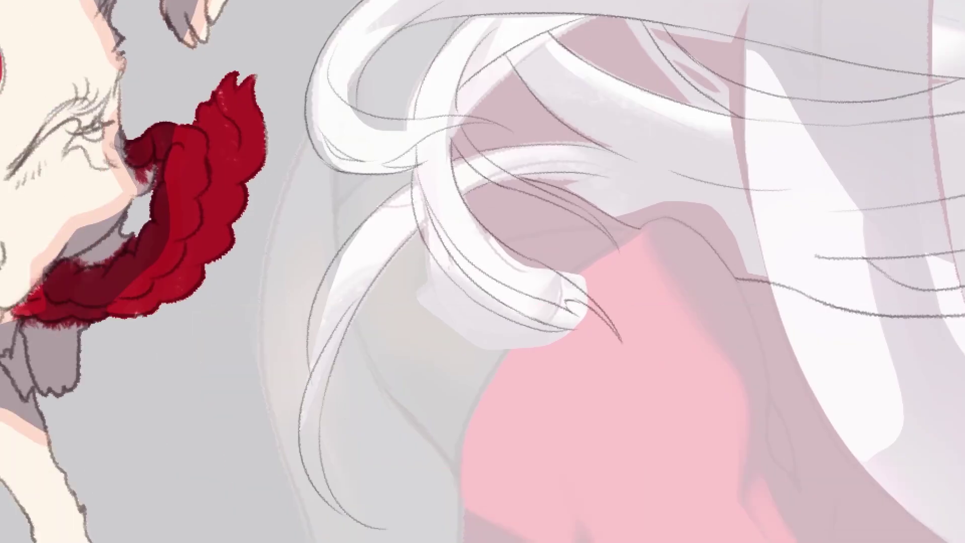
{"action": "left_click_drag", "start_coordinate": [325, 391], "coordinate": [397, 482]}
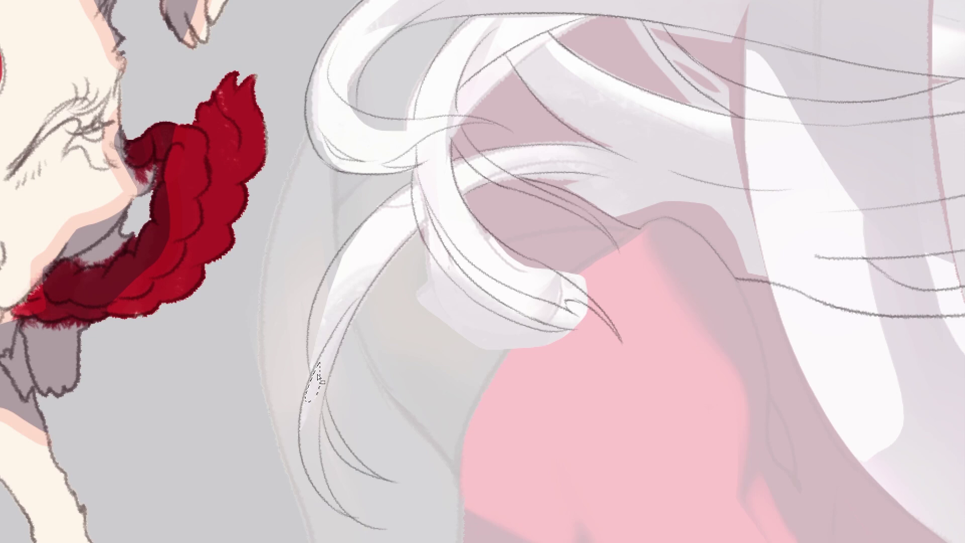
Set the Magic Wand to contiguous and select the area outside the merged hair line art
{"action": "scroll", "coordinate": [647, 196], "scroll_direction": "down", "scroll_amount": 3}
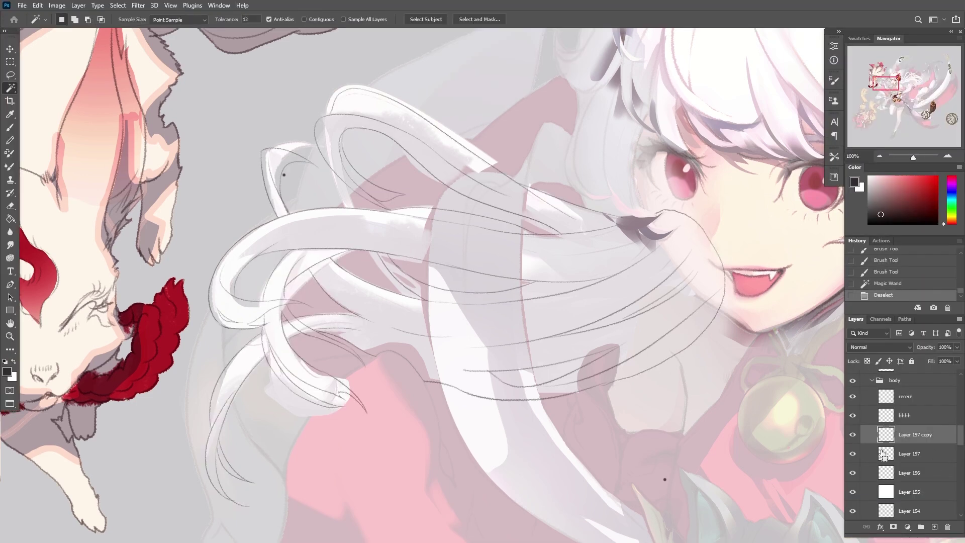
{"action": "left_click", "coordinate": [853, 454]}
{"action": "left_click", "coordinate": [853, 454]}
{"action": "left_click", "coordinate": [593, 145]}
{"action": "key", "text": "ctrl+d"}
{"action": "left_click", "coordinate": [305, 20]}
{"action": "left_click", "coordinate": [512, 125]}
{"action": "left_click", "coordinate": [381, 215]}
{"action": "key", "text": "ctrl+d"}
{"action": "scroll", "coordinate": [362, 196], "scroll_direction": "up", "scroll_amount": 5}
{"action": "scroll", "coordinate": [378, 149], "scroll_direction": "down", "scroll_amount": 8}
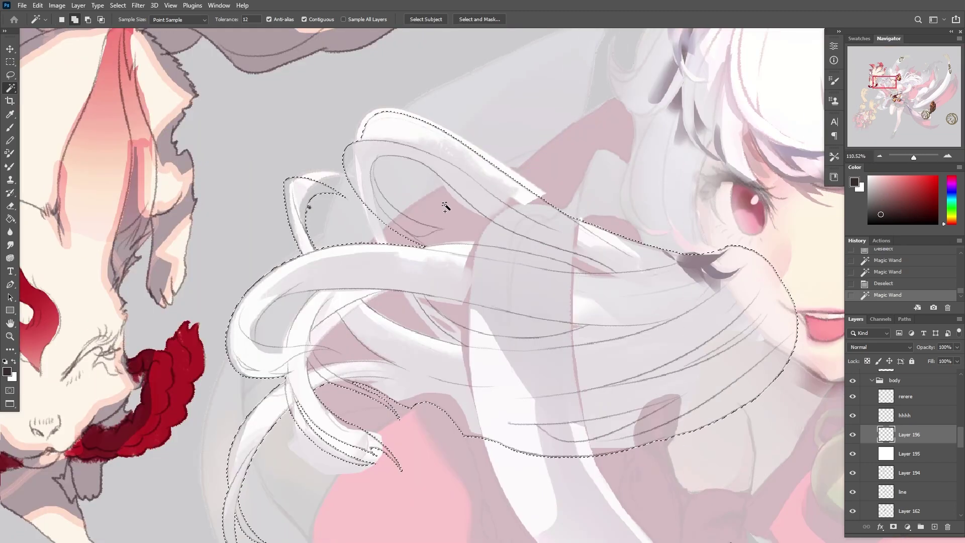
Close the small gap in the upper loop's outline with the brush
{"action": "scroll", "coordinate": [422, 204], "scroll_direction": "up", "scroll_amount": 3}
{"action": "key", "text": "b"}
{"action": "left_click_drag", "start_coordinate": [354, 127], "coordinate": [352, 157]}
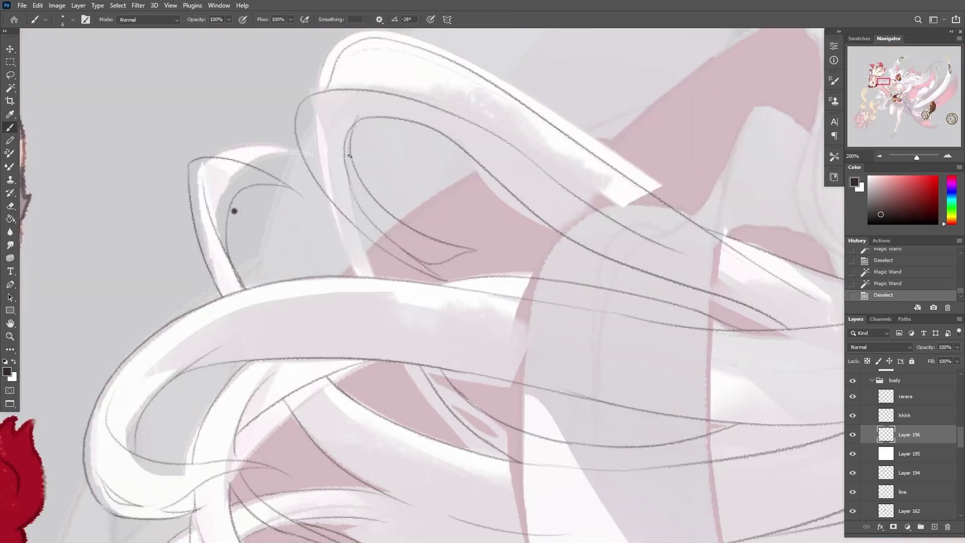
Select the background around the hair line art together with the enclosed gaps between the strands
{"action": "left_click", "coordinate": [445, 182]}
{"action": "left_click", "coordinate": [612, 222], "text": "shift"}
{"action": "left_click", "coordinate": [521, 403], "text": "shift"}
{"action": "left_click", "coordinate": [401, 409], "text": "shift"}
{"action": "left_click", "coordinate": [409, 409], "text": "alt"}
{"action": "left_click", "coordinate": [409, 409], "text": "alt"}
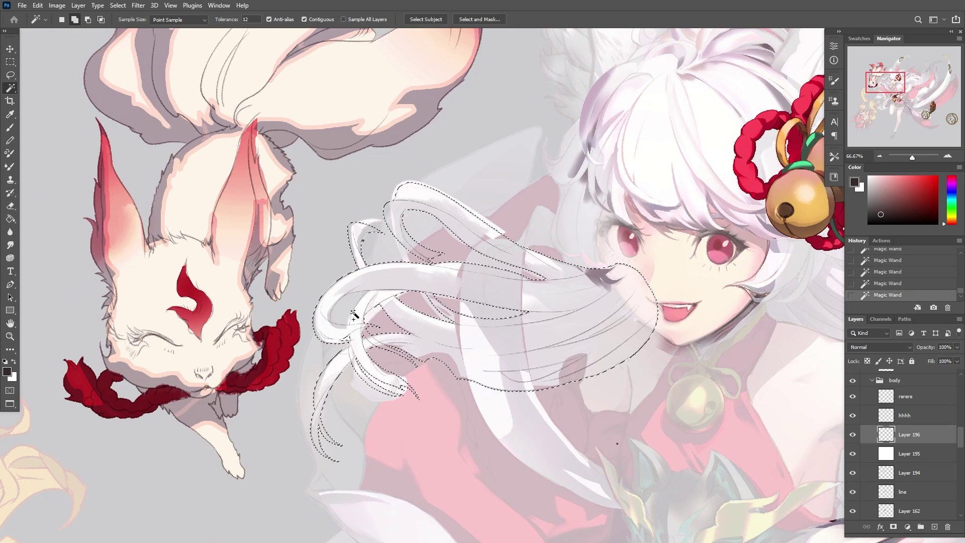
{"action": "left_click", "coordinate": [525, 369], "text": "shift"}
Hide the white guide layer and fill the inverted hair selection with a sampled mauve gray on a new layer
{"action": "left_click", "coordinate": [910, 453]}
{"action": "left_click", "coordinate": [853, 454]}
{"action": "left_click", "coordinate": [934, 526]}
{"action": "key", "text": "ctrl+shift+i"}
{"action": "key", "text": "g"}
{"action": "left_click", "coordinate": [583, 352], "text": "alt"}
{"action": "left_click", "coordinate": [582, 351]}
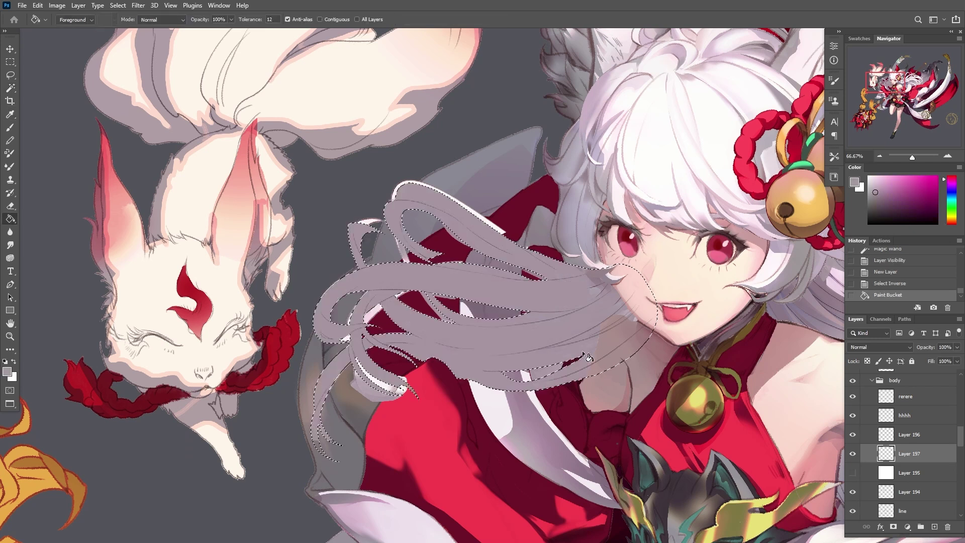
Blend a lavender-gray gradient across the filled hair shape and deselect it
{"action": "key", "text": "shift+g"}
{"action": "left_click_drag", "start_coordinate": [564, 317], "coordinate": [323, 327]}
{"action": "key", "text": "ctrl+d"}
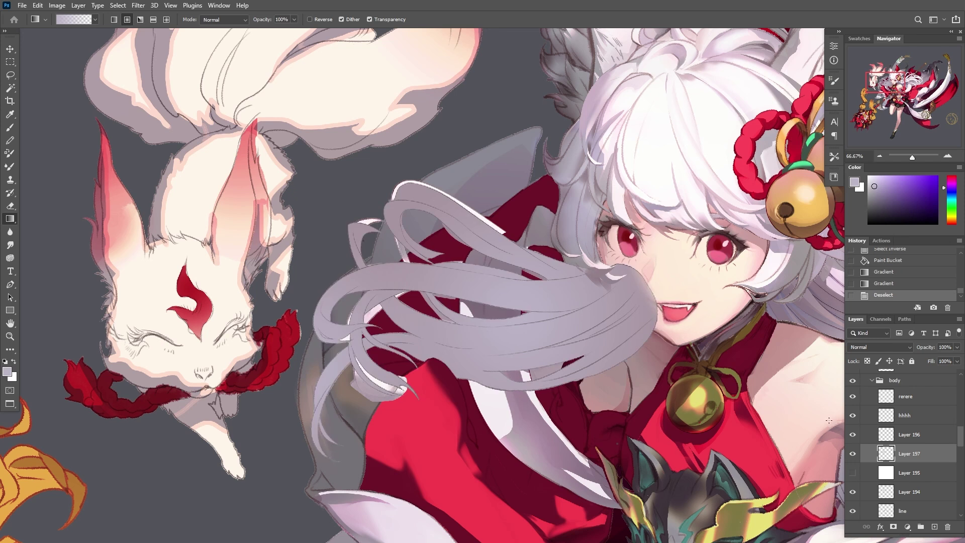
Clip the hair line-art layer to the base fill layer and compare the hair with the fill hidden and shown
{"action": "left_click", "coordinate": [912, 445], "text": "alt"}
{"action": "left_click", "coordinate": [853, 454]}
{"action": "left_click", "coordinate": [853, 454]}
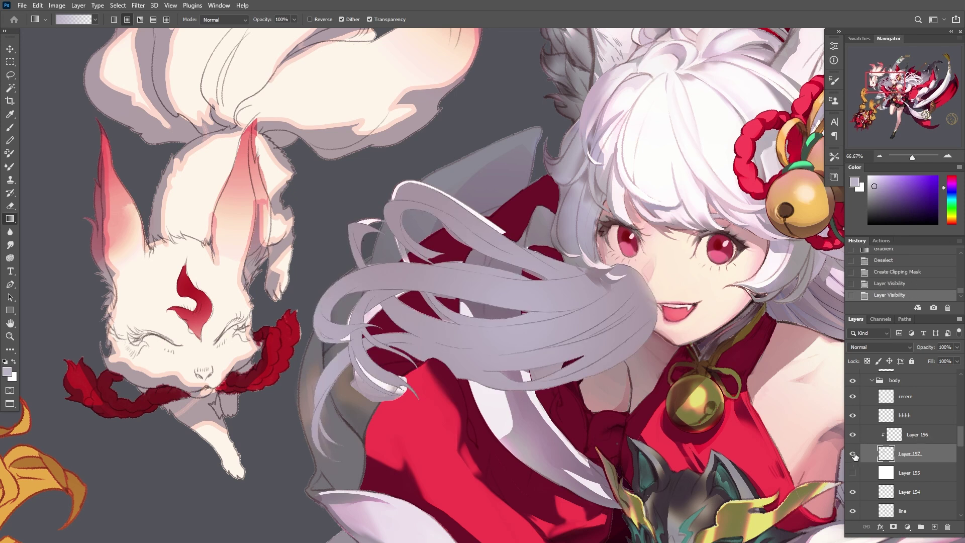
Hide the base fill, lasso the lit top of the upper strand, and fill it near-white on a new clipped layer
{"action": "left_click", "coordinate": [854, 454]}
{"action": "key", "text": "l"}
{"action": "left_click_drag", "start_coordinate": [531, 266], "coordinate": [494, 240]}
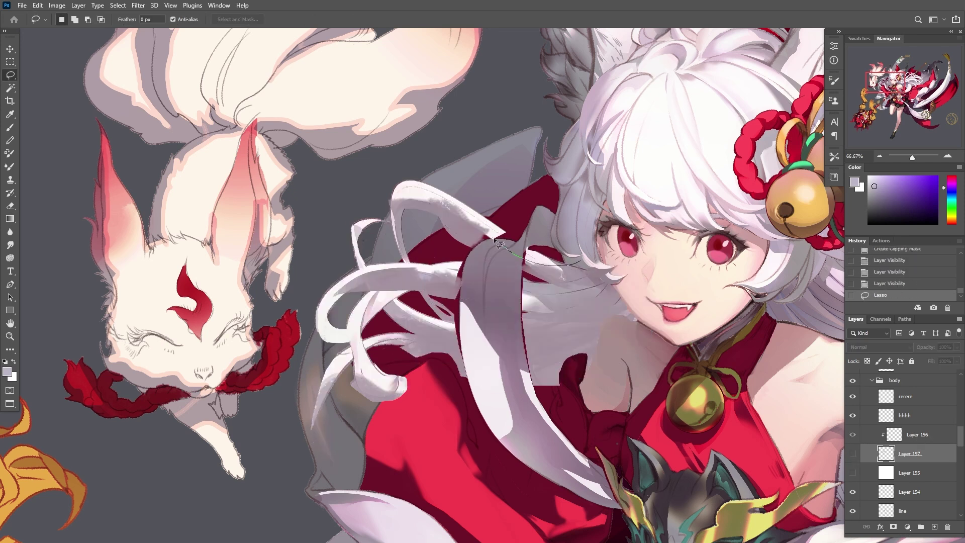
{"action": "left_click_drag", "start_coordinate": [396, 163], "coordinate": [578, 261]}
{"action": "key", "text": "ctrl+shift+alt+n"}
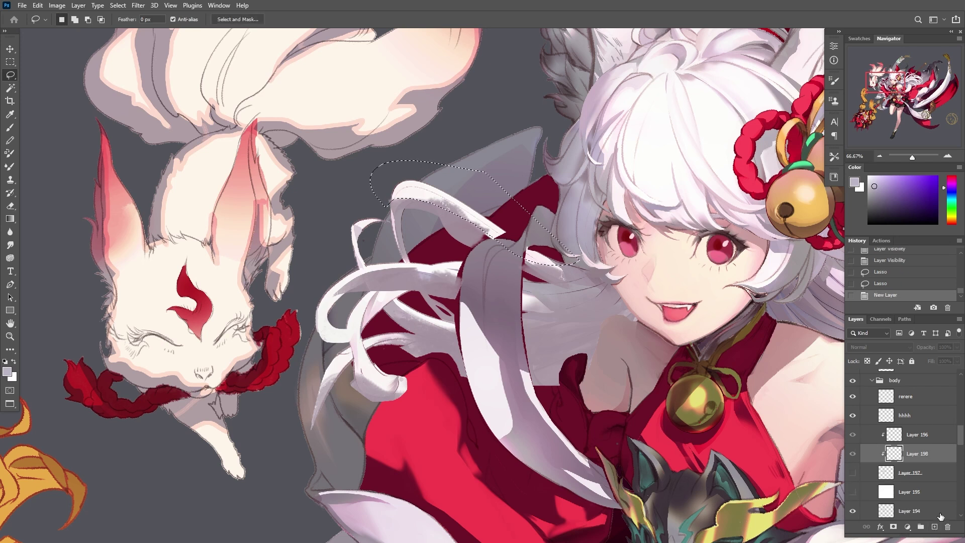
{"action": "key", "text": "i"}
{"action": "left_click", "coordinate": [543, 225]}
{"action": "key", "text": "g"}
{"action": "left_click", "coordinate": [484, 228]}
{"action": "key", "text": "l"}
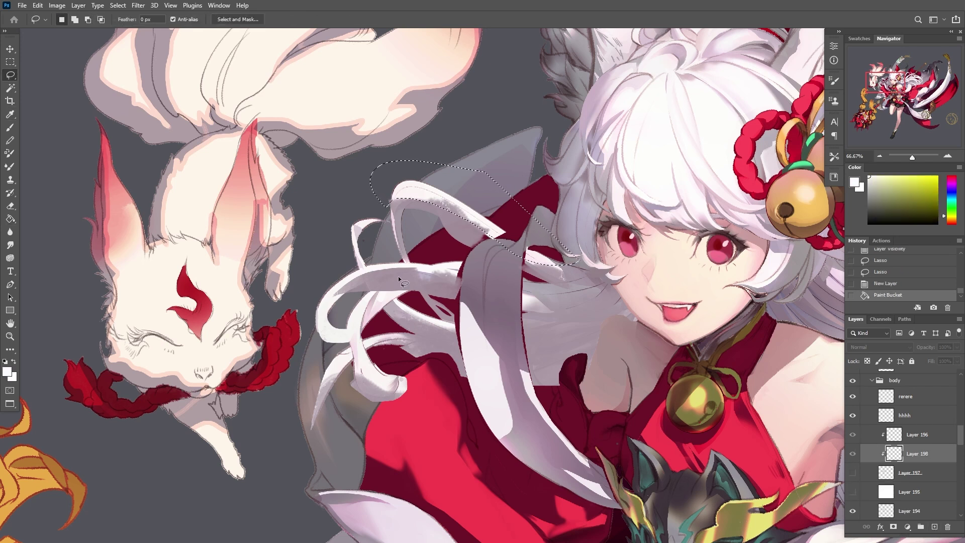
Lasso the lit upper part of the large curled strand and fill it with the same near-white
{"action": "mouse_move", "coordinate": [507, 275]}
{"action": "left_mouse_down"}
{"action": "mouse_move", "coordinate": [553, 301]}
{"action": "mouse_move", "coordinate": [523, 309]}
{"action": "mouse_move", "coordinate": [533, 286]}
{"action": "mouse_move", "coordinate": [548, 303]}
{"action": "left_mouse_up"}
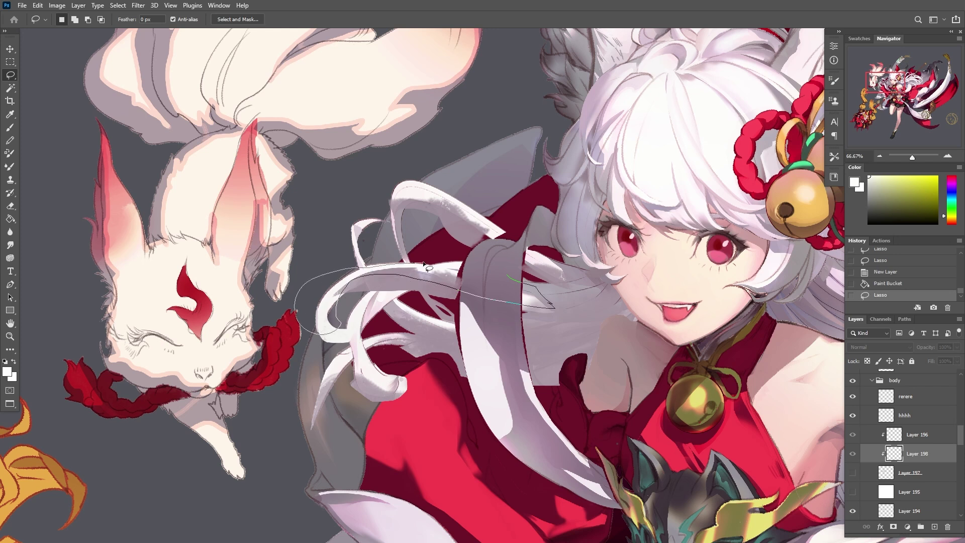
{"action": "left_click_drag", "start_coordinate": [425, 265], "coordinate": [469, 276]}
{"action": "key", "text": "g"}
{"action": "left_click", "coordinate": [468, 276]}
{"action": "key", "text": "l"}
Fill lassoed light areas on the small strands beside the upper loop with near-white
{"action": "key", "text": "g"}
{"action": "mouse_move", "coordinate": [375, 222]}
{"action": "left_mouse_down"}
{"action": "mouse_move", "coordinate": [345, 213]}
{"action": "mouse_move", "coordinate": [371, 272]}
{"action": "left_mouse_up"}
{"action": "left_click", "coordinate": [345, 213]}
{"action": "key", "text": "l"}
{"action": "key", "text": "ctrl+d"}
{"action": "key", "text": "g"}
{"action": "left_click", "coordinate": [371, 273]}
{"action": "key", "text": "l"}
{"action": "key", "text": "ctrl+d"}
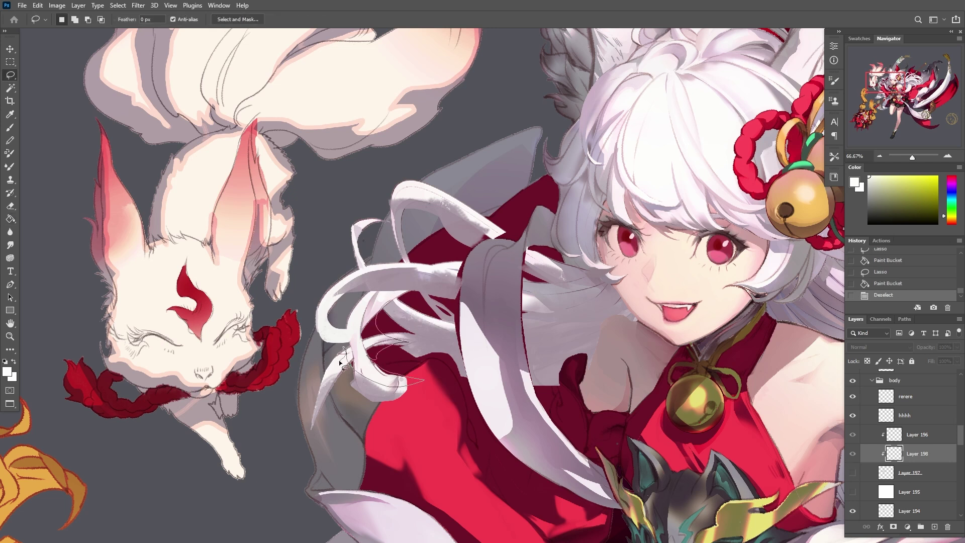
Lasso the lit side of the lower curling locks and fill it with near-white
{"action": "left_click_drag", "start_coordinate": [362, 294], "coordinate": [362, 296]}
{"action": "key", "text": "g"}
{"action": "left_click", "coordinate": [363, 302]}
{"action": "key", "text": "l"}
Show the base fill layer again and clear a lassoed patch of white from the middle of the hair
{"action": "left_click", "coordinate": [853, 472]}
{"action": "key", "text": "ctrl+d"}
{"action": "left_click_drag", "start_coordinate": [485, 337], "coordinate": [460, 331]}
{"action": "key", "text": "Delete"}
{"action": "key", "text": "ctrl+d"}
Lasso the outer edge of the large curl and paint it near-white with a hard round brush, touching up the small upper loop
{"action": "key", "text": "i"}
{"action": "left_click", "coordinate": [450, 303]}
{"action": "key", "text": "l"}
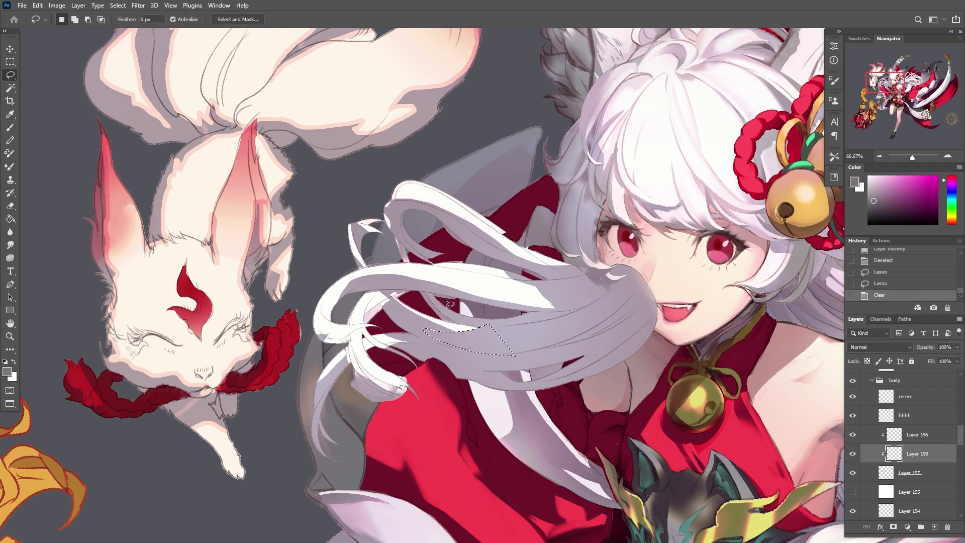
{"action": "mouse_move", "coordinate": [330, 302]}
{"action": "left_mouse_down"}
{"action": "mouse_move", "coordinate": [356, 283]}
{"action": "mouse_move", "coordinate": [329, 324]}
{"action": "mouse_move", "coordinate": [329, 297]}
{"action": "mouse_move", "coordinate": [334, 327]}
{"action": "mouse_move", "coordinate": [320, 316]}
{"action": "left_mouse_up"}
{"action": "key", "text": "i"}
{"action": "left_click", "coordinate": [320, 315]}
{"action": "key", "text": "b"}
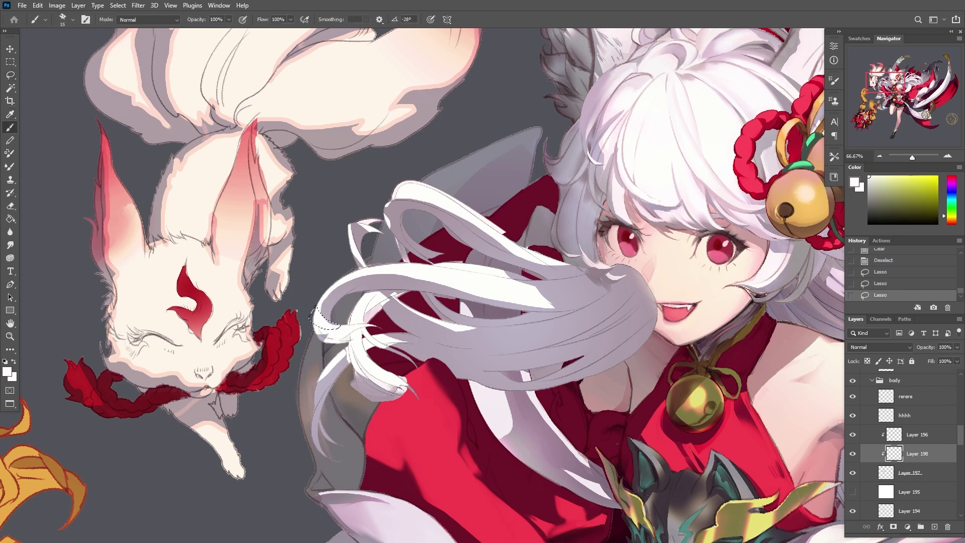
{"action": "right_click", "coordinate": [400, 235]}
{"action": "double_click", "coordinate": [441, 437]}
{"action": "left_click_drag", "start_coordinate": [322, 316], "coordinate": [332, 327]}
{"action": "key", "text": "ctrl+d"}
{"action": "mouse_move", "coordinate": [325, 322]}
{"action": "left_mouse_down"}
{"action": "mouse_move", "coordinate": [334, 329]}
{"action": "mouse_move", "coordinate": [322, 322]}
{"action": "left_mouse_up"}
{"action": "key", "text": "bracketleft"}
{"action": "left_click_drag", "start_coordinate": [361, 221], "coordinate": [355, 223]}
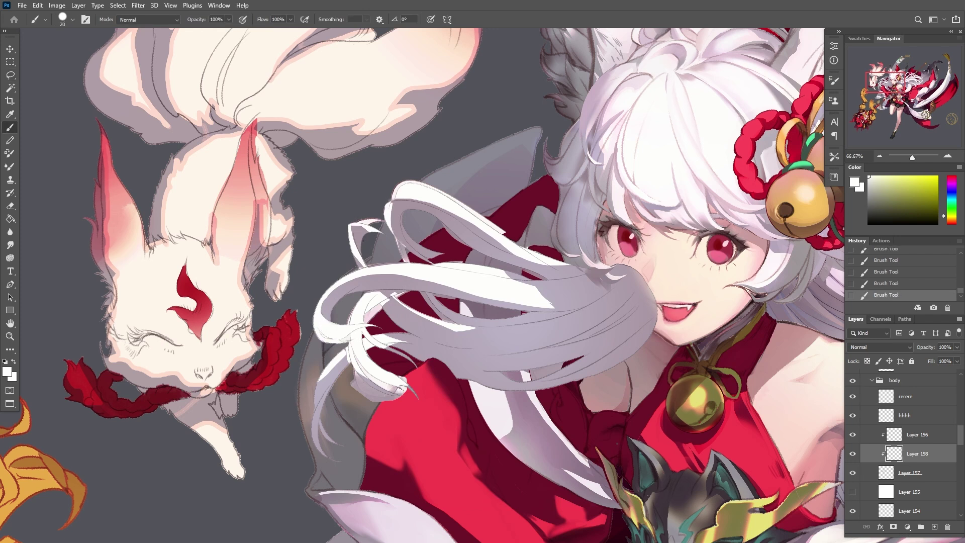
Fill a lassoed area on the inner lock of the upper loop with near-white and touch up the long upper strand
{"action": "left_click", "coordinate": [386, 211], "text": "alt"}
{"action": "key", "text": "l"}
{"action": "left_click_drag", "start_coordinate": [425, 257], "coordinate": [433, 262]}
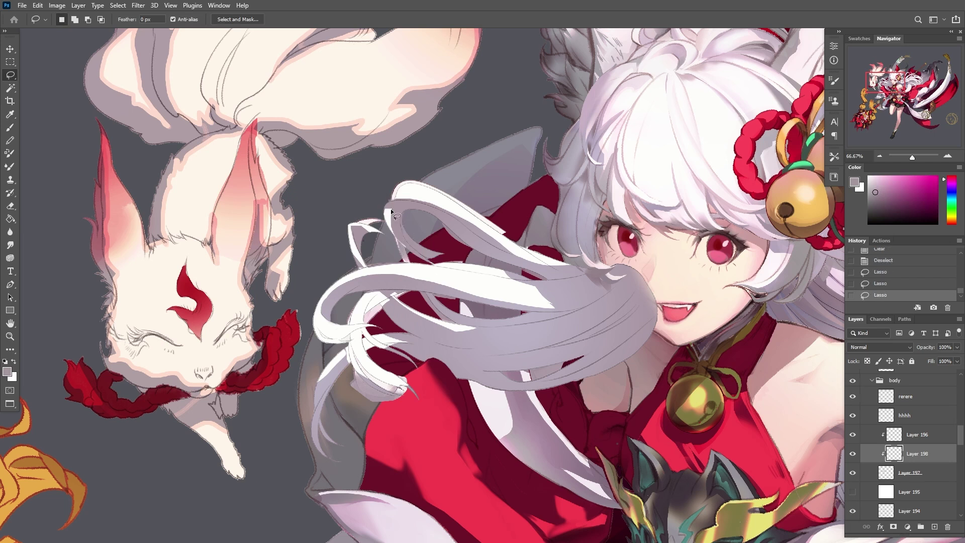
{"action": "key", "text": "g"}
{"action": "left_click", "coordinate": [397, 199], "text": "alt"}
{"action": "left_click", "coordinate": [407, 231]}
{"action": "key", "text": "ctrl+d"}
{"action": "key", "text": "b"}
{"action": "left_click", "coordinate": [538, 254]}
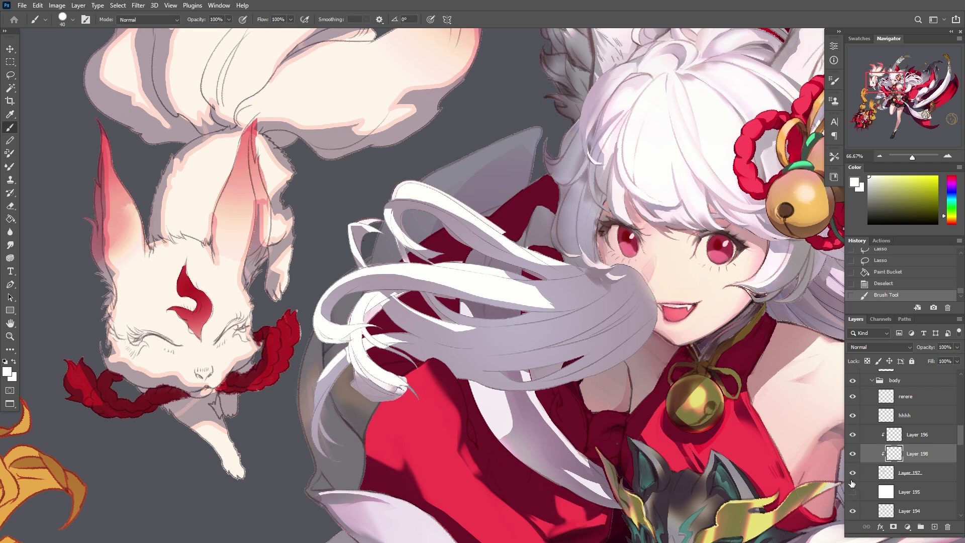
Hide line-art Layer 194 and fill lassoed light shapes near the root of the upper strand with near-white
{"action": "left_click", "coordinate": [853, 510]}
{"action": "key", "text": "l"}
{"action": "mouse_move", "coordinate": [567, 266]}
{"action": "left_mouse_down"}
{"action": "mouse_move", "coordinate": [494, 217]}
{"action": "mouse_move", "coordinate": [484, 227]}
{"action": "left_mouse_up"}
{"action": "key", "text": "i"}
{"action": "key", "text": "g"}
{"action": "left_click", "coordinate": [548, 258]}
{"action": "key", "text": "ctrl+d"}
{"action": "key", "text": "l"}
{"action": "left_click_drag", "start_coordinate": [569, 267], "coordinate": [554, 266]}
{"action": "key", "text": "g"}
{"action": "left_click", "coordinate": [554, 266]}
{"action": "key", "text": "l"}
{"action": "key", "text": "ctrl+d"}
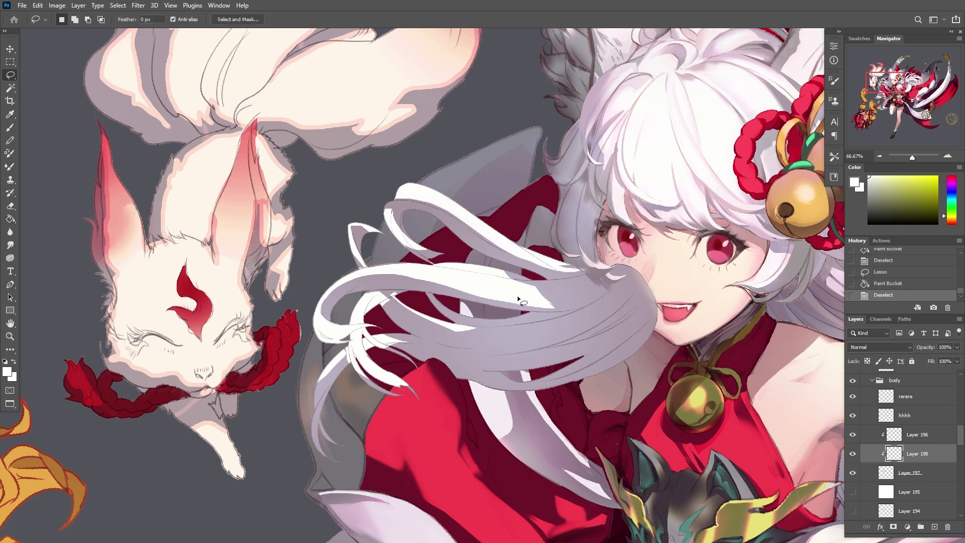
Extend the near-white highlight on the large middle strand with lassoed fills near its tapered end and along its lower edge
{"action": "mouse_move", "coordinate": [543, 300]}
{"action": "left_mouse_down"}
{"action": "mouse_move", "coordinate": [571, 306]}
{"action": "mouse_move", "coordinate": [525, 300]}
{"action": "left_mouse_up"}
{"action": "key", "text": "g"}
{"action": "left_click", "coordinate": [551, 307]}
{"action": "key", "text": "l"}
{"action": "key", "text": "ctrl+d"}
{"action": "left_click_drag", "start_coordinate": [430, 292], "coordinate": [437, 297]}
{"action": "key", "text": "g"}
{"action": "left_click", "coordinate": [462, 294]}
{"action": "key", "text": "l"}
{"action": "key", "text": "ctrl+d"}
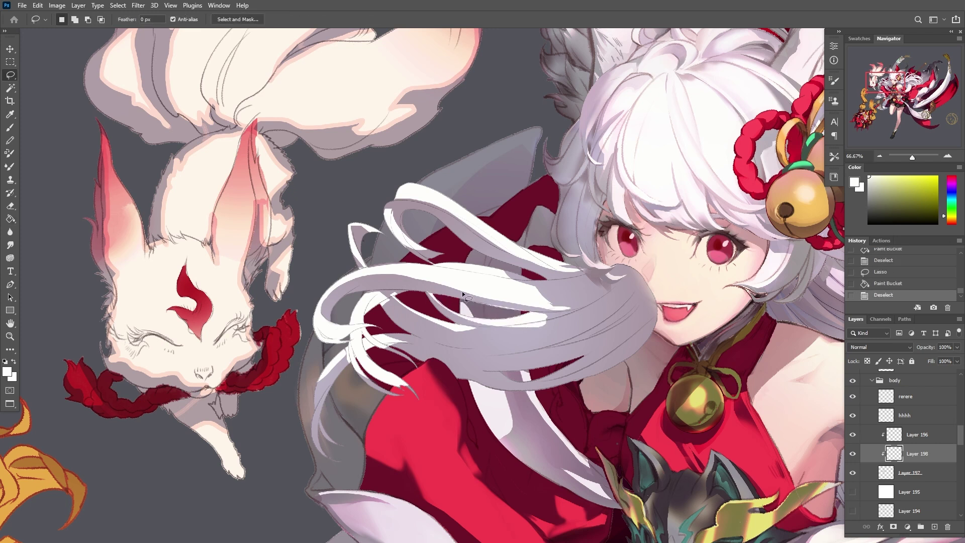
Clear lassoed bits of excess near-white from the underside of the middle strands
{"action": "mouse_move", "coordinate": [505, 325]}
{"action": "left_mouse_down"}
{"action": "mouse_move", "coordinate": [498, 306]}
{"action": "mouse_move", "coordinate": [507, 308]}
{"action": "left_mouse_up"}
{"action": "key", "text": "Delete"}
{"action": "key", "text": "Delete"}
{"action": "key", "text": "ctrl+d"}
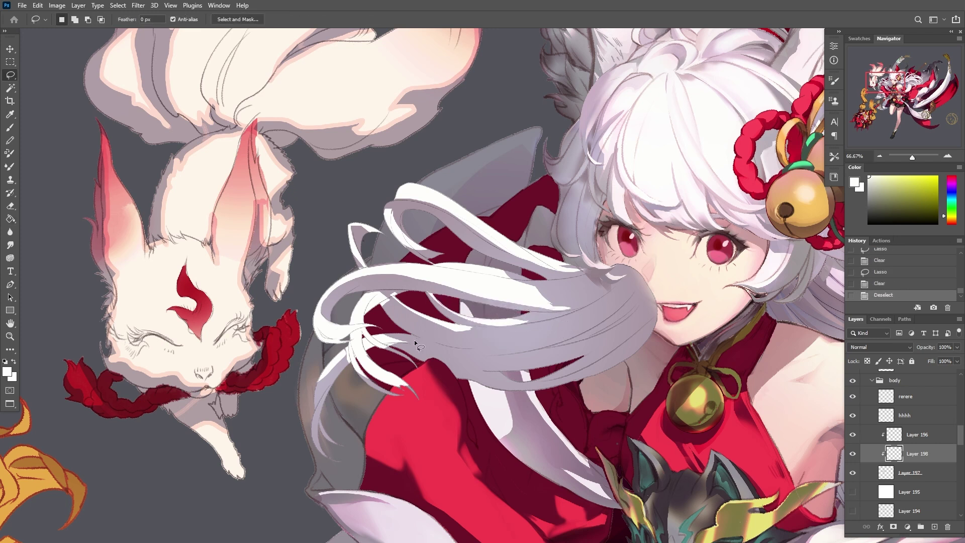
{"action": "left_click_drag", "start_coordinate": [423, 321], "coordinate": [404, 318]}
{"action": "key", "text": "Delete"}
{"action": "key", "text": "ctrl+d"}
Try to brush near-white into a lassoed area along the small lower locks
{"action": "key", "text": "i"}
{"action": "left_click", "coordinate": [388, 371]}
{"action": "key", "text": "l"}
{"action": "mouse_move", "coordinate": [386, 376]}
{"action": "left_mouse_down"}
{"action": "mouse_move", "coordinate": [361, 346]}
{"action": "mouse_move", "coordinate": [385, 376]}
{"action": "left_mouse_up"}
{"action": "key", "text": "b"}
{"action": "left_click", "coordinate": [359, 342], "text": "alt"}
{"action": "left_click_drag", "start_coordinate": [358, 340], "coordinate": [402, 385]}
{"action": "key", "text": "ctrl+d"}
{"action": "key", "text": "l"}
{"action": "key", "text": "ctrl+z"}
{"action": "key", "text": "ctrl+z"}
{"action": "key", "text": "ctrl+z"}
{"action": "key", "text": "ctrl+z"}
Brush near-white where the small lower locks meet and clear lassoed excess to sharpen their edges
{"action": "key", "text": "b"}
{"action": "mouse_move", "coordinate": [357, 358]}
{"action": "left_mouse_down"}
{"action": "mouse_move", "coordinate": [394, 381]}
{"action": "mouse_move", "coordinate": [339, 361]}
{"action": "mouse_move", "coordinate": [348, 342]}
{"action": "left_mouse_up"}
{"action": "key", "text": "l"}
{"action": "key", "text": "Delete"}
{"action": "key", "text": "ctrl+d"}
{"action": "key", "text": "b"}
{"action": "key", "text": "l"}
{"action": "key", "text": "Delete"}
{"action": "key", "text": "ctrl+d"}
{"action": "key", "text": "Delete"}
{"action": "key", "text": "ctrl+d"}
{"action": "key", "text": "Delete"}
{"action": "key", "text": "ctrl+d"}
Paint near-white down the start of the long hanging lock within a lassoed area and step back the last clearing
{"action": "key", "text": "b"}
{"action": "mouse_move", "coordinate": [347, 337]}
{"action": "left_mouse_down"}
{"action": "mouse_move", "coordinate": [352, 362]}
{"action": "mouse_move", "coordinate": [318, 422]}
{"action": "mouse_move", "coordinate": [310, 354]}
{"action": "mouse_move", "coordinate": [326, 399]}
{"action": "mouse_move", "coordinate": [317, 382]}
{"action": "left_mouse_up"}
{"action": "key", "text": "l"}
{"action": "key", "text": "b"}
{"action": "key", "text": "l"}
{"action": "key", "text": "ctrl+d"}
{"action": "key", "text": "b"}
{"action": "key", "text": "Delete"}
{"action": "key", "text": "ctrl+d"}
{"action": "key", "text": "ctrl+alt+z"}
{"action": "key", "text": "ctrl+alt+z"}
Shape the long hanging lock down to its tip with near-white brush strokes inside lassoed areas
{"action": "key", "text": "b"}
{"action": "mouse_move", "coordinate": [322, 427]}
{"action": "left_mouse_down"}
{"action": "mouse_move", "coordinate": [318, 397]}
{"action": "mouse_move", "coordinate": [326, 475]}
{"action": "left_mouse_up"}
{"action": "key", "text": "l"}
{"action": "key", "text": "ctrl+d"}
{"action": "key", "text": "b"}
{"action": "mouse_move", "coordinate": [315, 404]}
{"action": "left_mouse_down"}
{"action": "mouse_move", "coordinate": [308, 424]}
{"action": "mouse_move", "coordinate": [314, 397]}
{"action": "left_mouse_up"}
{"action": "key", "text": "l"}
{"action": "mouse_move", "coordinate": [315, 440]}
{"action": "left_mouse_down"}
{"action": "mouse_move", "coordinate": [312, 382]}
{"action": "mouse_move", "coordinate": [307, 455]}
{"action": "left_mouse_up"}
{"action": "left_click_drag", "start_coordinate": [309, 417], "coordinate": [354, 355]}
{"action": "left_click_drag", "start_coordinate": [308, 435], "coordinate": [305, 358]}
{"action": "key", "text": "b"}
{"action": "mouse_move", "coordinate": [322, 402]}
{"action": "left_mouse_down"}
{"action": "mouse_move", "coordinate": [347, 357]}
{"action": "mouse_move", "coordinate": [334, 358]}
{"action": "left_mouse_up"}
Lasso the thin lock beside the strand crossing and brush a near-white highlight along it
{"action": "left_click_drag", "start_coordinate": [399, 347], "coordinate": [387, 360]}
{"action": "key", "text": "l"}
{"action": "key", "text": "ctrl+d"}
{"action": "key", "text": "b"}
{"action": "left_click", "coordinate": [320, 331], "text": "alt"}
{"action": "key", "text": "l"}
{"action": "mouse_move", "coordinate": [400, 341]}
{"action": "left_mouse_down"}
{"action": "mouse_move", "coordinate": [395, 358]}
{"action": "mouse_move", "coordinate": [443, 347]}
{"action": "mouse_move", "coordinate": [435, 339]}
{"action": "left_mouse_up"}
{"action": "key", "text": "b"}
{"action": "left_click", "coordinate": [380, 340], "text": "alt"}
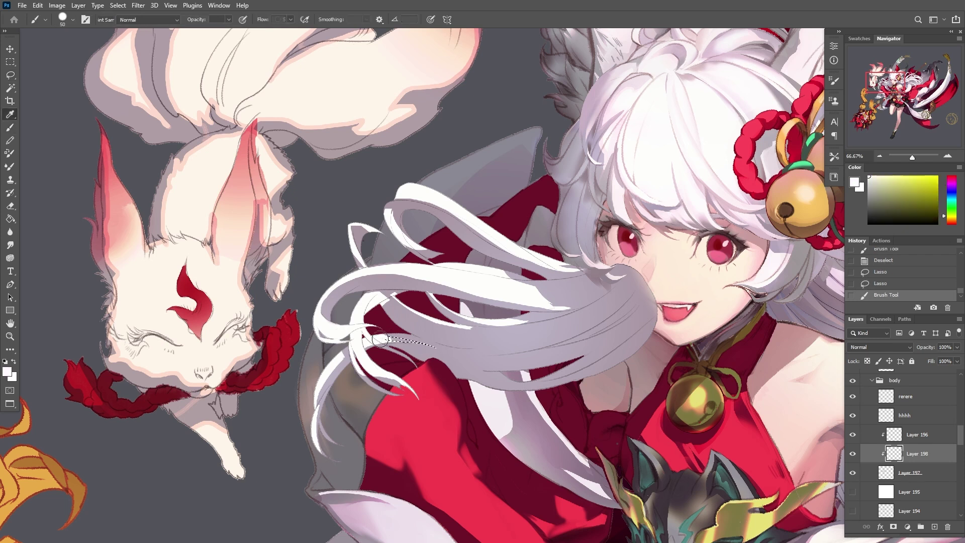
{"action": "key", "text": "ctrl+z"}
{"action": "key", "text": "ctrl+z"}
{"action": "left_click_drag", "start_coordinate": [372, 335], "coordinate": [394, 352]}
{"action": "left_click", "coordinate": [374, 347], "text": "alt"}
{"action": "key", "text": "l"}
{"action": "key", "text": "ctrl+d"}
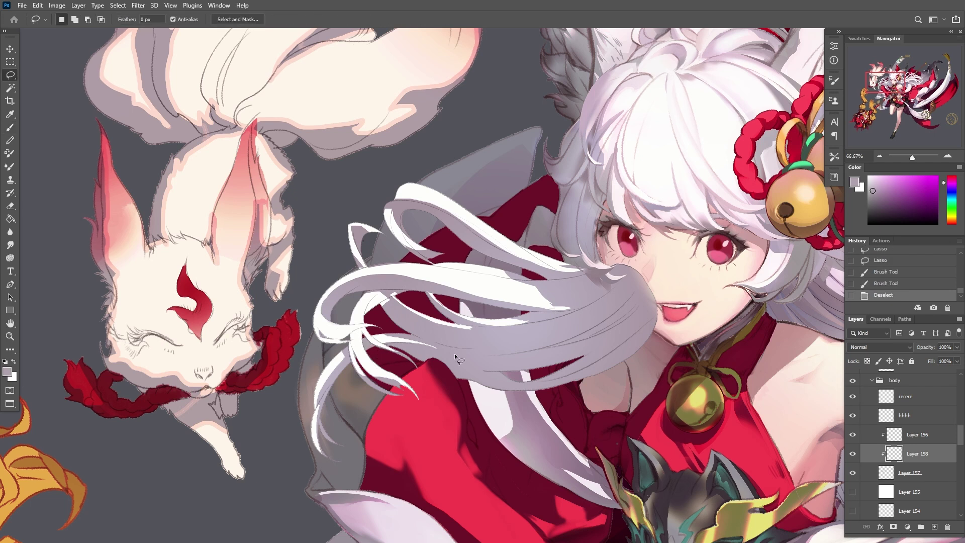
{"action": "key", "text": "b"}
{"action": "key", "text": "l"}
{"action": "left_click_drag", "start_coordinate": [580, 359], "coordinate": [503, 375]}
{"action": "left_click", "coordinate": [560, 318]}
{"action": "key", "text": "w"}
{"action": "left_click", "coordinate": [467, 295]}
{"action": "left_click", "coordinate": [413, 304], "text": "shift"}
{"action": "key", "text": "ctrl+d"}
Clear lassoed slivers of near-white from the upper part of the large curled strand
{"action": "key", "text": "l"}
{"action": "left_click", "coordinate": [398, 282]}
{"action": "key", "text": "Delete"}
{"action": "key", "text": "ctrl+d"}
{"action": "mouse_move", "coordinate": [397, 279]}
{"action": "left_mouse_down"}
{"action": "mouse_move", "coordinate": [373, 302]}
{"action": "mouse_move", "coordinate": [383, 320]}
{"action": "left_mouse_up"}
{"action": "key", "text": "Delete"}
{"action": "key", "text": "ctrl+d"}
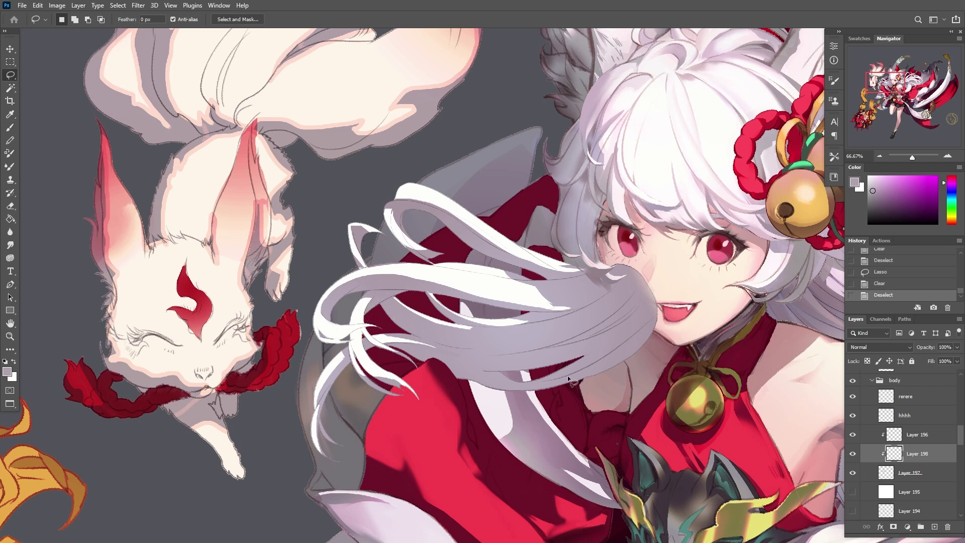
Add a clipped layer above Layer 198, load that layer's highlight shapes as a selection, and apply a pale pink radial gradient near the face
{"action": "left_click", "coordinate": [935, 527]}
{"action": "left_click", "coordinate": [894, 473], "text": "ctrl"}
{"action": "key", "text": "g"}
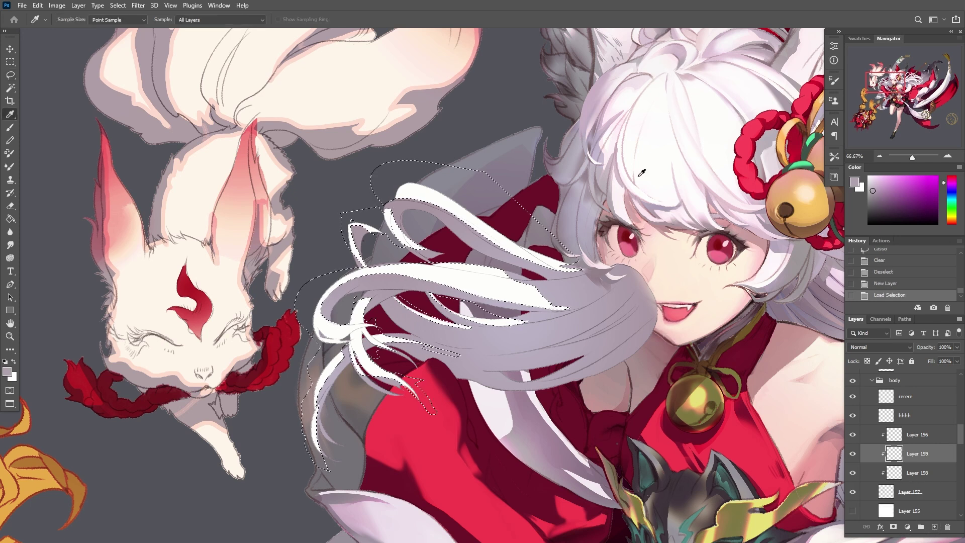
{"action": "left_click", "coordinate": [598, 251], "text": "alt"}
{"action": "key", "text": "shift+g"}
{"action": "key", "text": "shift+g"}
{"action": "key", "text": "shift+g"}
{"action": "key", "text": "shift+g"}
{"action": "key", "text": "shift+g"}
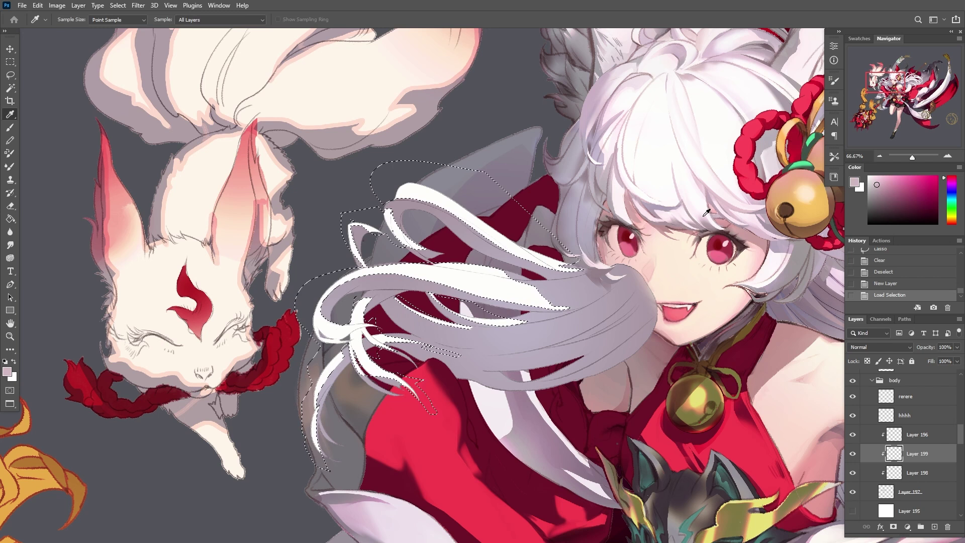
{"action": "mouse_move", "coordinate": [597, 251]}
{"action": "left_mouse_down"}
{"action": "mouse_move", "coordinate": [590, 320]}
{"action": "mouse_move", "coordinate": [478, 302]}
{"action": "left_mouse_up"}
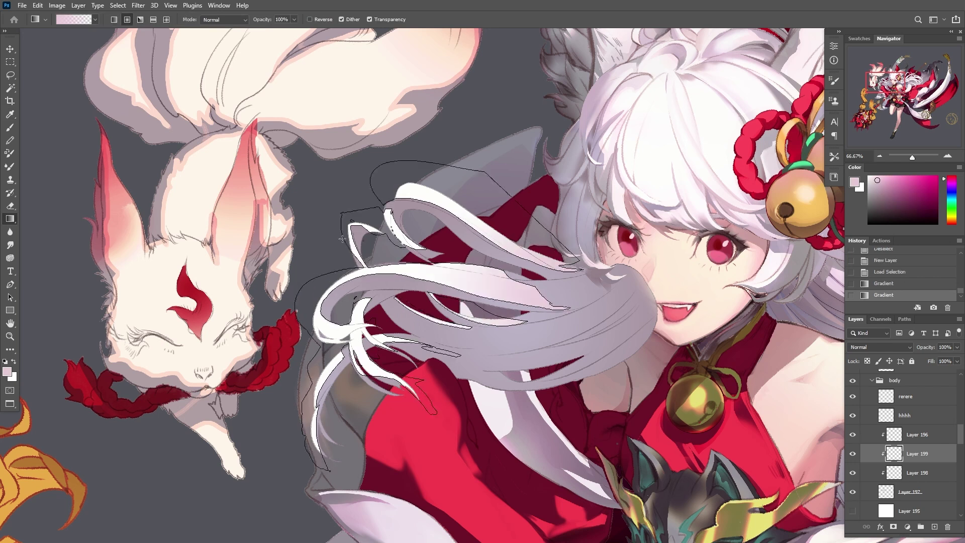
Apply another pale pink radial gradient across the selected highlights of the lower curled strands and drop the selection
{"action": "left_click_drag", "start_coordinate": [563, 281], "coordinate": [347, 387]}
{"action": "key", "text": "ctrl+z"}
{"action": "left_click_drag", "start_coordinate": [352, 312], "coordinate": [541, 416]}
{"action": "key", "text": "ctrl+d"}
Adjust the tonal curve of the pink gradient layer, Layer 199, with Curves
{"action": "key", "text": "ctrl+m"}
{"action": "left_click_drag", "start_coordinate": [590, 289], "coordinate": [590, 277]}
{"action": "left_click_drag", "start_coordinate": [533, 215], "coordinate": [131, 209]}
{"action": "mouse_move", "coordinate": [153, 326]}
{"action": "left_mouse_down"}
{"action": "mouse_move", "coordinate": [155, 351]}
{"action": "mouse_move", "coordinate": [146, 341]}
{"action": "left_mouse_up"}
{"action": "left_click", "coordinate": [198, 270]}
{"action": "left_click_drag", "start_coordinate": [188, 282], "coordinate": [183, 290]}
{"action": "left_click", "coordinate": [356, 233]}
Shift Layer 199's midtones toward red by +23 and slightly toward magenta with Color Balance
{"action": "key", "text": "ctrl+b"}
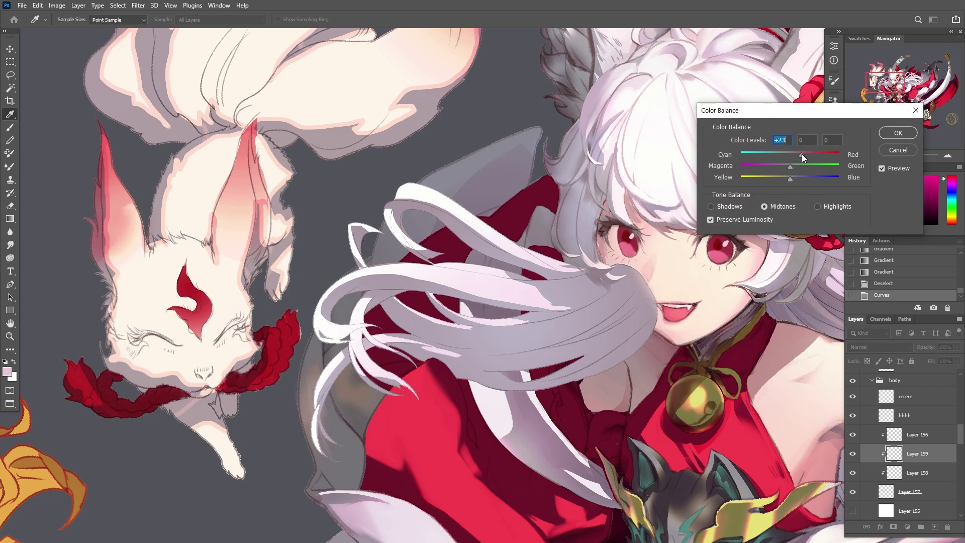
{"action": "left_click", "coordinate": [783, 167]}
{"action": "left_click", "coordinate": [894, 135]}
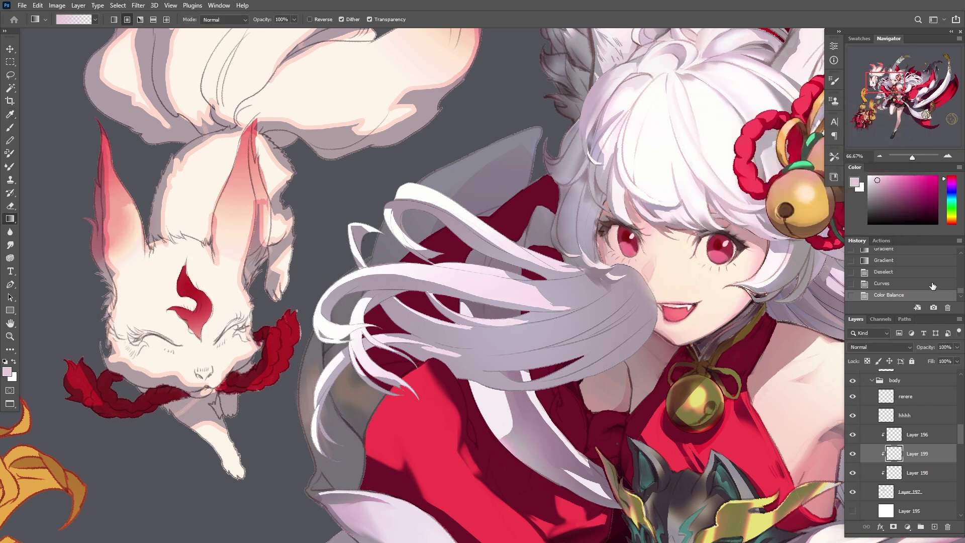
Add a clipped layer above Layer 198 and brush a muted mauve shadow along the underside of the side hair mass
{"action": "left_click", "coordinate": [935, 481], "text": "shift"}
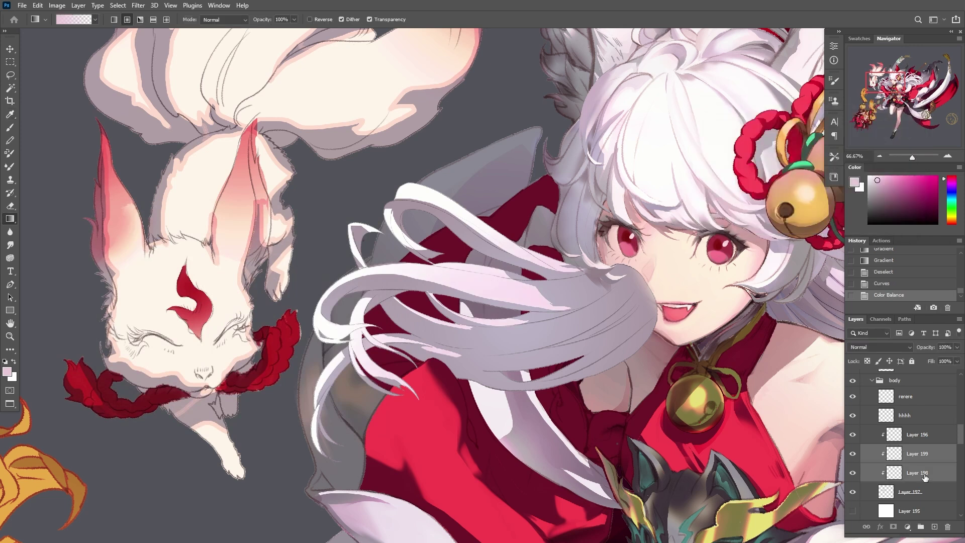
{"action": "left_click", "coordinate": [925, 477]}
{"action": "key", "text": "ctrl+shift+n"}
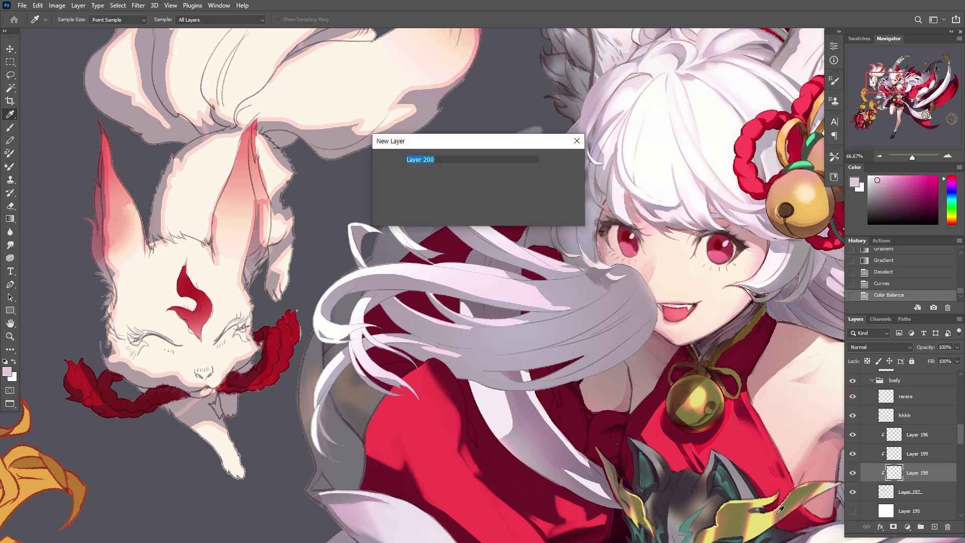
{"action": "key", "text": "Return"}
{"action": "key", "text": "b"}
{"action": "mouse_move", "coordinate": [668, 274]}
{"action": "left_mouse_down"}
{"action": "mouse_move", "coordinate": [522, 387]}
{"action": "mouse_move", "coordinate": [513, 375]}
{"action": "left_mouse_up"}
{"action": "key", "text": "bracketleft"}
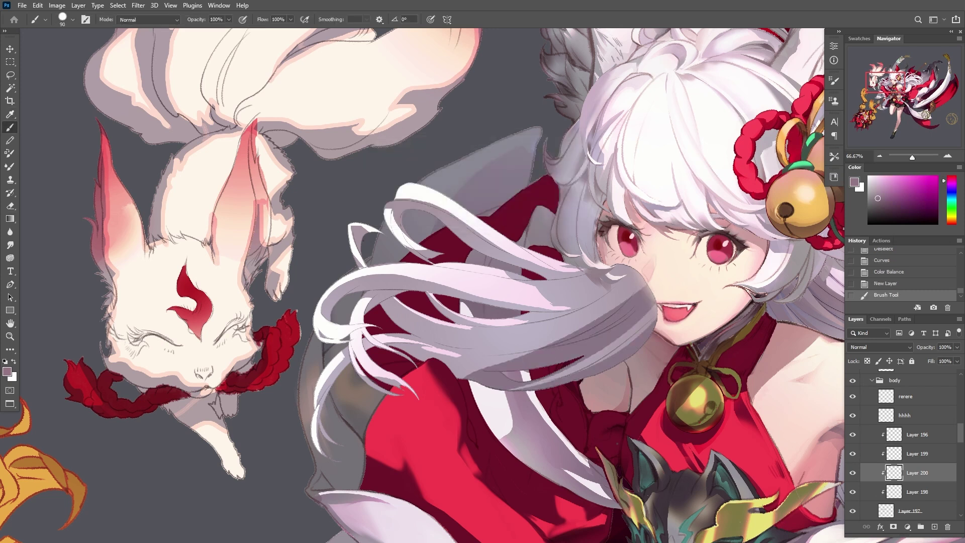
{"action": "mouse_move", "coordinate": [651, 279]}
{"action": "left_mouse_down"}
{"action": "mouse_move", "coordinate": [478, 370]}
{"action": "mouse_move", "coordinate": [423, 372]}
{"action": "left_mouse_up"}
{"action": "key", "text": "l"}
{"action": "key", "text": "ctrl+d"}
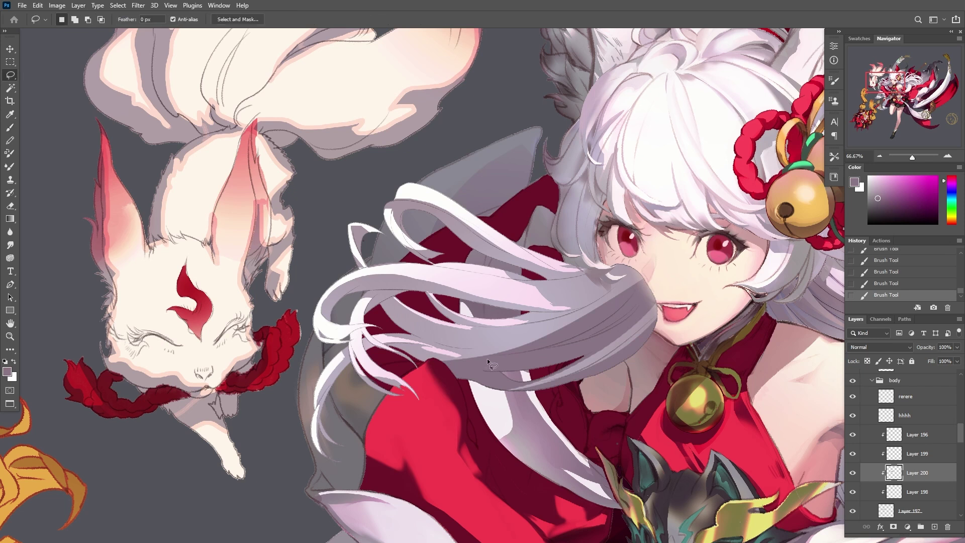
Choose the 150 px preset brush and shade the hair mass near the face and the upper strand roots in muted mauve
{"action": "key", "text": "b"}
{"action": "key", "text": "bracketright"}
{"action": "key", "text": "bracketright"}
{"action": "right_click", "coordinate": [560, 328]}
{"action": "left_click", "coordinate": [588, 482]}
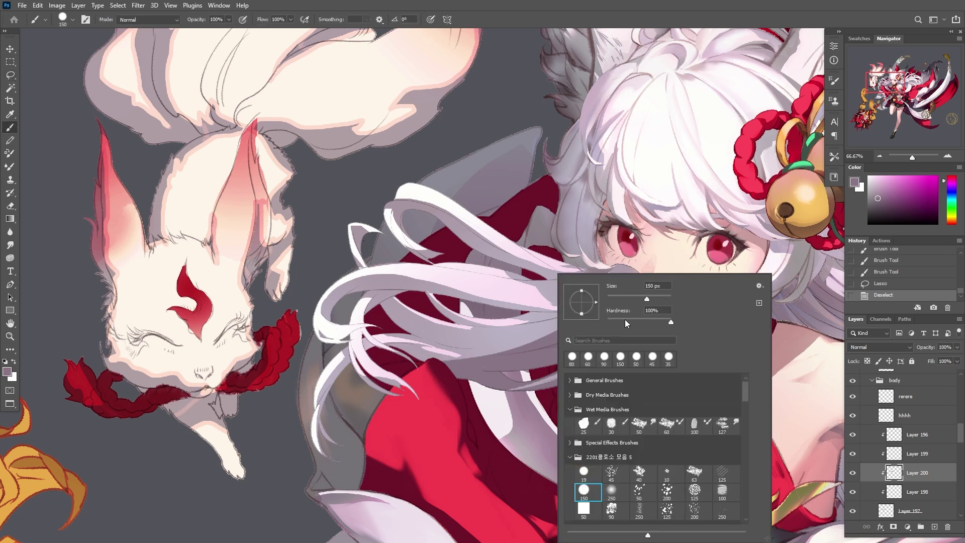
{"action": "key", "text": "Return"}
{"action": "left_click_drag", "start_coordinate": [629, 292], "coordinate": [528, 322]}
{"action": "left_click_drag", "start_coordinate": [599, 301], "coordinate": [361, 327]}
{"action": "key", "text": "bracketleft"}
{"action": "key", "text": "bracketleft"}
{"action": "left_click_drag", "start_coordinate": [593, 252], "coordinate": [518, 272]}
{"action": "left_click_drag", "start_coordinate": [553, 262], "coordinate": [452, 289]}
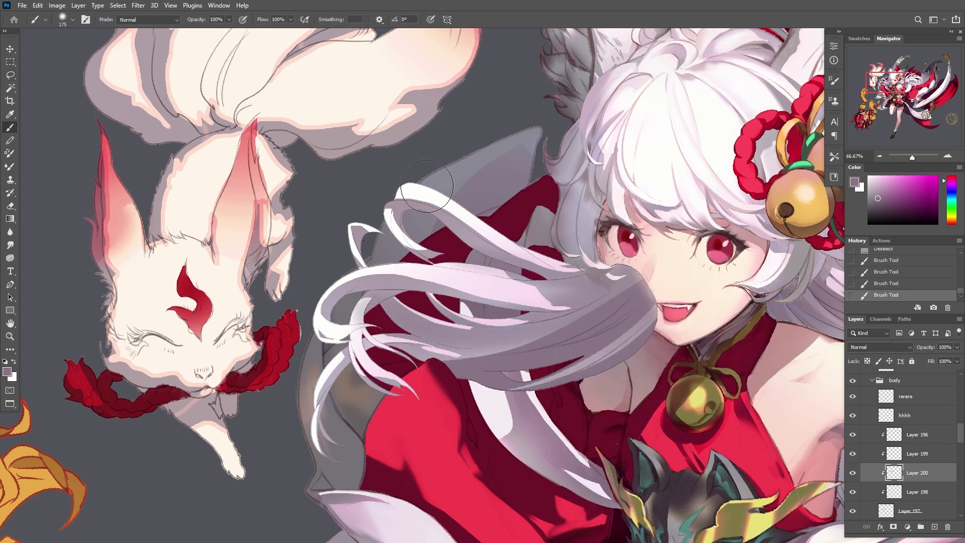
Lower the mauve shadow layer's opacity slightly and merge all the clipped hair layers down into Layer 197
{"action": "left_click", "coordinate": [853, 474]}
{"action": "left_click", "coordinate": [853, 473]}
{"action": "left_click_drag", "start_coordinate": [959, 348], "coordinate": [941, 361]}
{"action": "key", "text": "ctrl+e"}
{"action": "key", "text": "ctrl+e"}
{"action": "key", "text": "ctrl+e"}
{"action": "left_click", "coordinate": [852, 436]}
{"action": "left_click", "coordinate": [853, 436]}
{"action": "key", "text": "ctrl+e"}
Sample a dark brown from the hair shadow and outline Layer 197 with a 1 px centered stroke at 100% opacity
{"action": "key", "text": "i"}
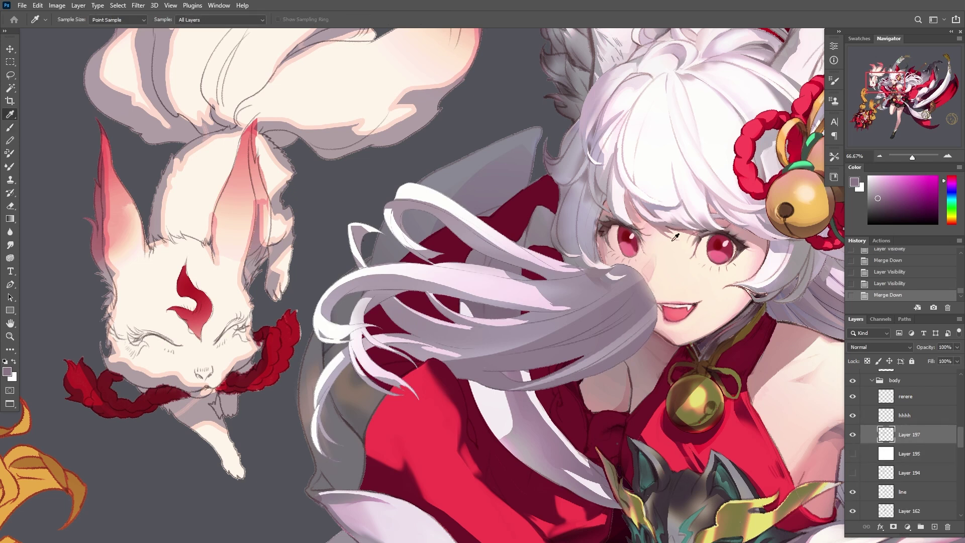
{"action": "left_click", "coordinate": [759, 305]}
{"action": "key", "text": "shift+F5"}
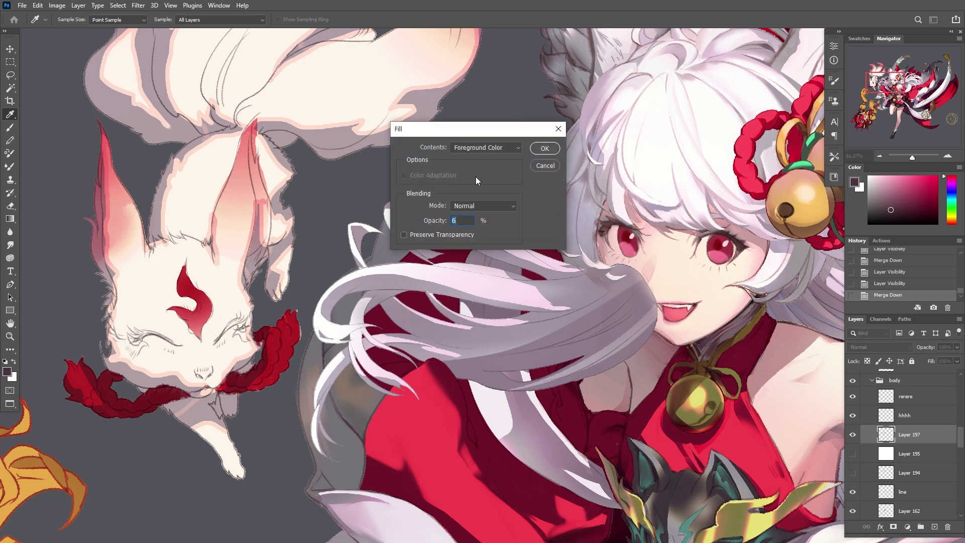
{"action": "left_click", "coordinate": [545, 167]}
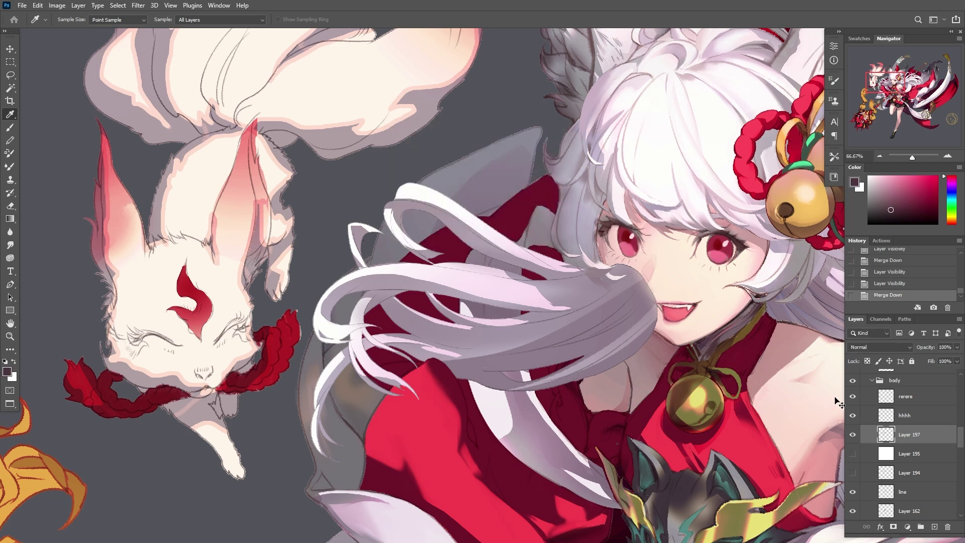
{"action": "left_click", "coordinate": [38, 6]}
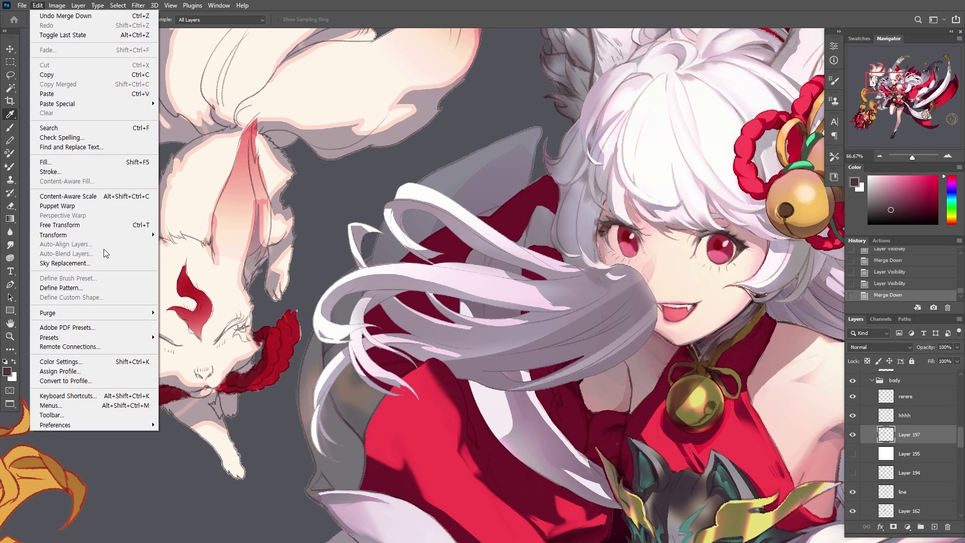
{"action": "left_click", "coordinate": [55, 171]}
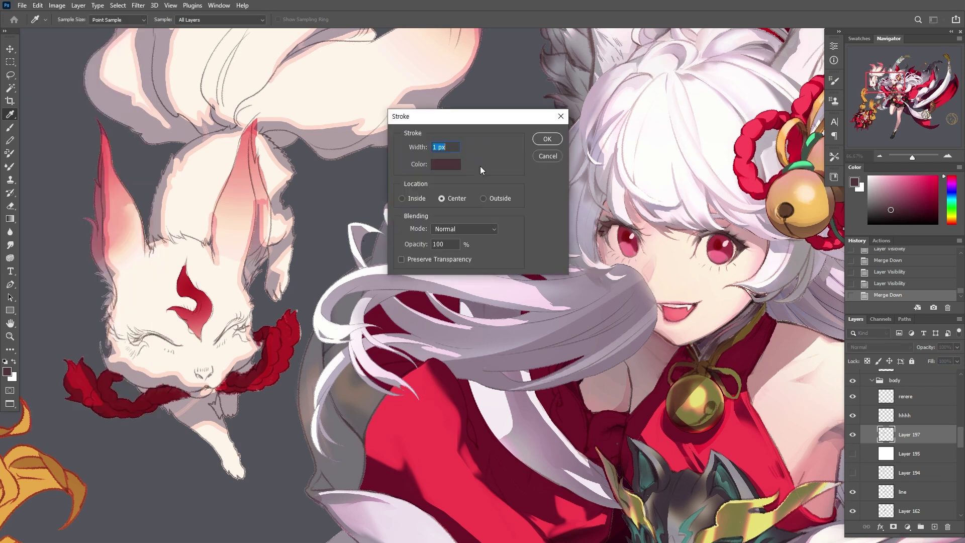
{"action": "left_click", "coordinate": [545, 140]}
Sample the mauve hair tone, brush over the outline at the base of the small thin curl, and save the document
{"action": "left_click", "coordinate": [375, 270]}
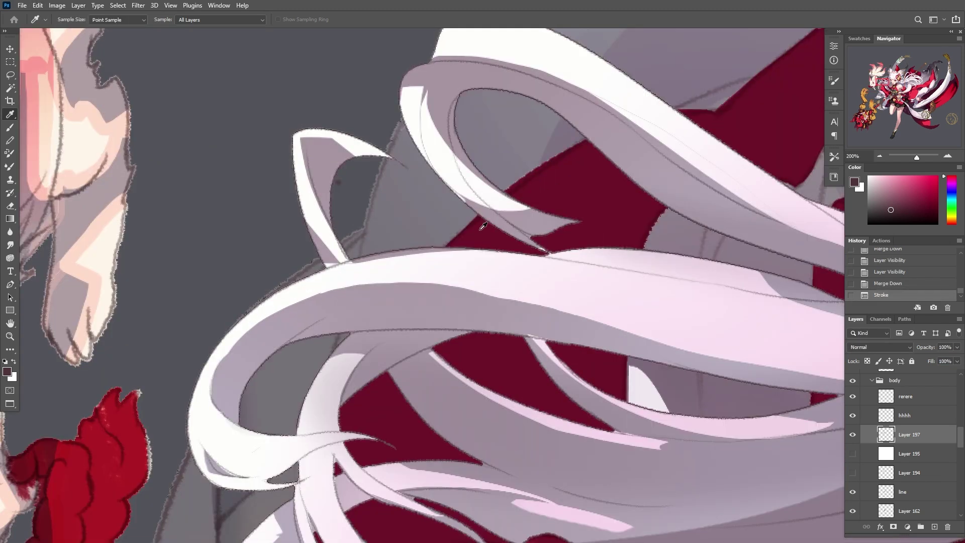
{"action": "left_click", "coordinate": [327, 255]}
{"action": "key", "text": "b"}
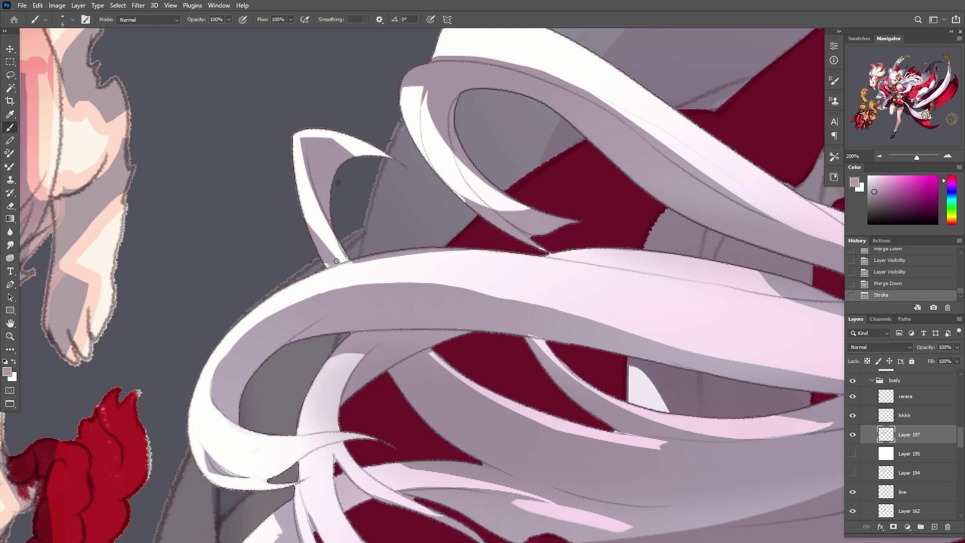
{"action": "key", "text": "bracketleft"}
{"action": "mouse_move", "coordinate": [327, 265]}
{"action": "left_mouse_down"}
{"action": "mouse_move", "coordinate": [324, 256]}
{"action": "mouse_move", "coordinate": [347, 264]}
{"action": "left_mouse_up"}
{"action": "left_click_drag", "start_coordinate": [343, 262], "coordinate": [350, 263]}
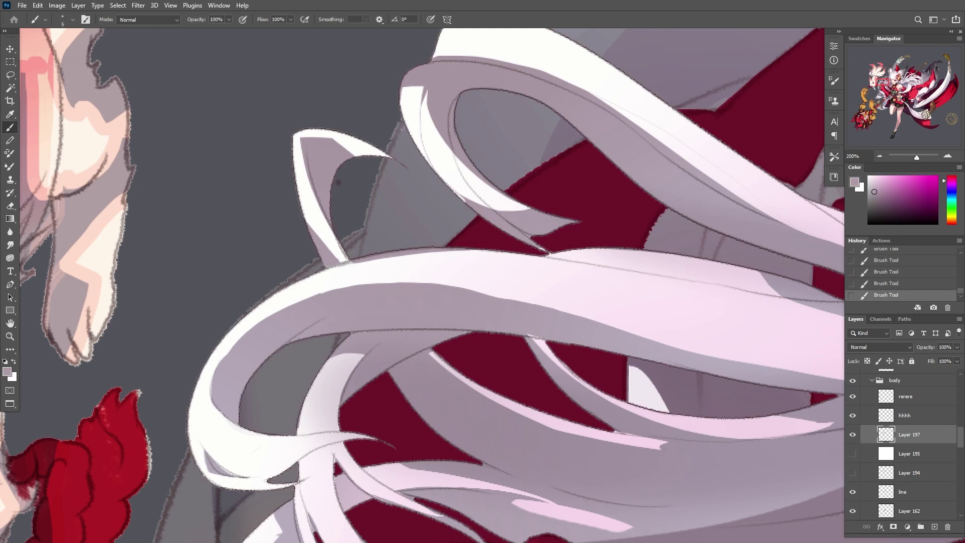
{"action": "left_click", "coordinate": [481, 286], "text": "alt"}
{"action": "left_click", "coordinate": [481, 287], "text": "alt"}
{"action": "left_click", "coordinate": [481, 286], "text": "alt"}
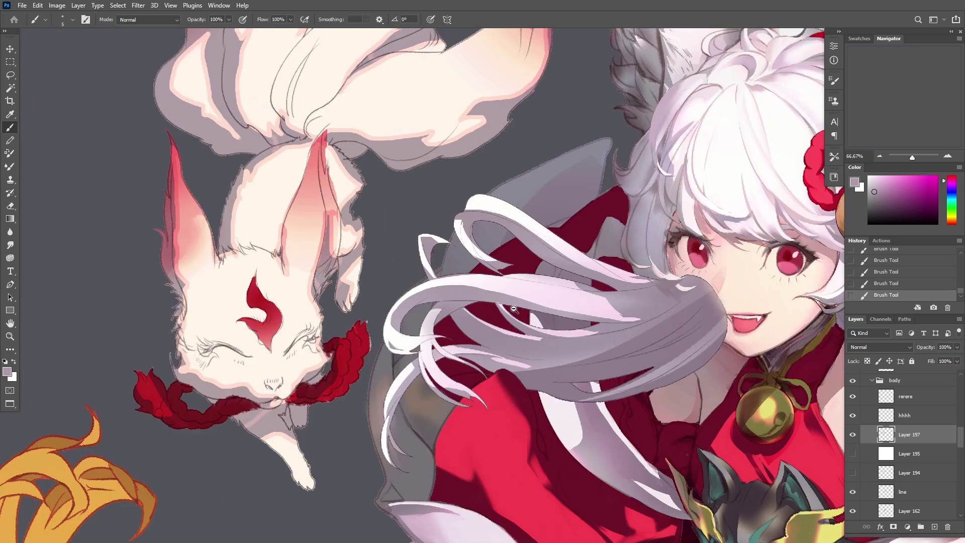
{"action": "key", "text": "ctrl+s"}
Compare the artwork with and without the side hair on Layer 197, leaving the layer hidden
{"action": "left_click", "coordinate": [852, 434]}
{"action": "left_click", "coordinate": [852, 434]}
{"action": "left_click", "coordinate": [853, 435]}
{"action": "left_click", "coordinate": [854, 435]}
{"action": "left_click", "coordinate": [855, 436]}
{"action": "left_click", "coordinate": [854, 435]}
{"action": "left_click", "coordinate": [854, 435]}
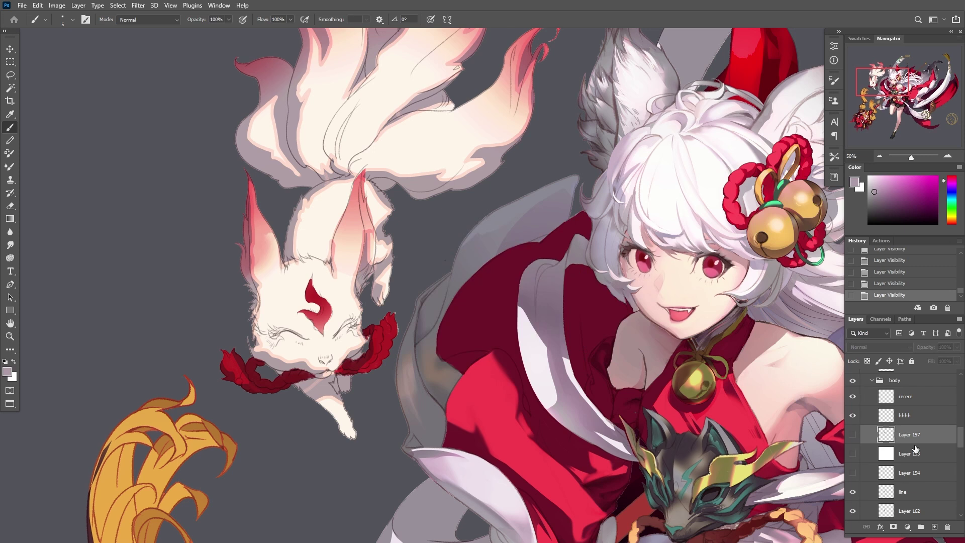
Examine what the red and skin layers contain by toggling visibility and loading their outlines as selections
{"action": "scroll", "coordinate": [915, 449], "scroll_direction": "down", "scroll_amount": 2}
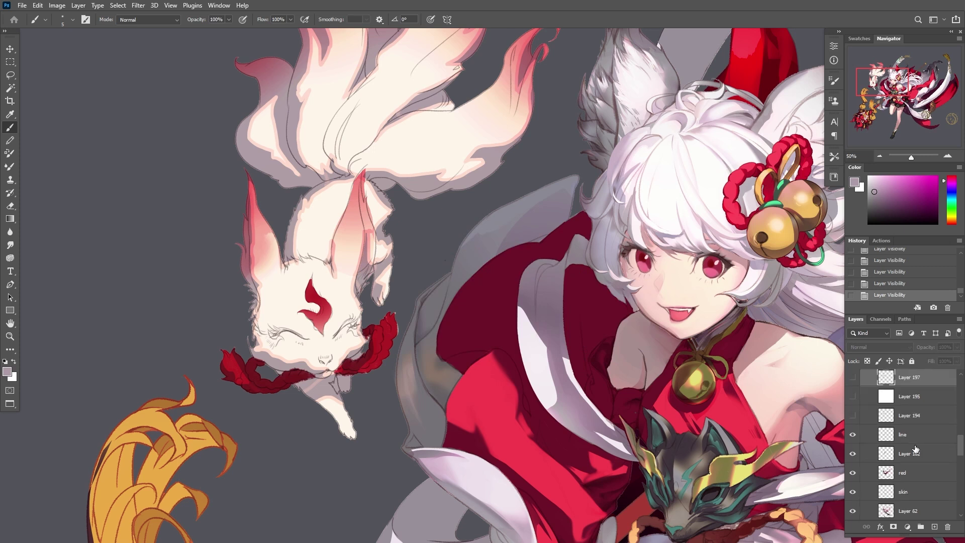
{"action": "scroll", "coordinate": [915, 449], "scroll_direction": "down", "scroll_amount": 2}
{"action": "left_click", "coordinate": [854, 436]}
{"action": "left_click", "coordinate": [854, 436]}
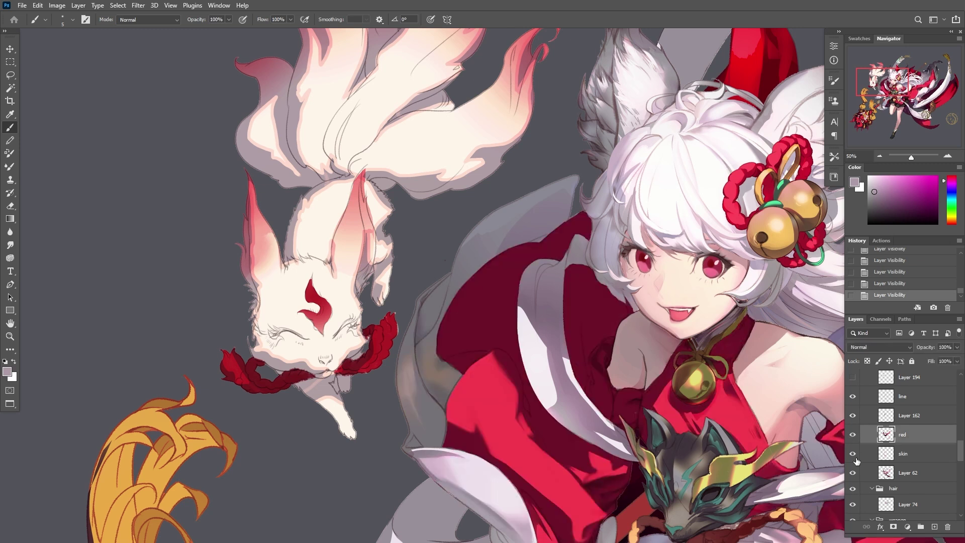
{"action": "left_click", "coordinate": [854, 435]}
{"action": "left_click", "coordinate": [905, 453]}
{"action": "left_click", "coordinate": [886, 453], "text": "ctrl"}
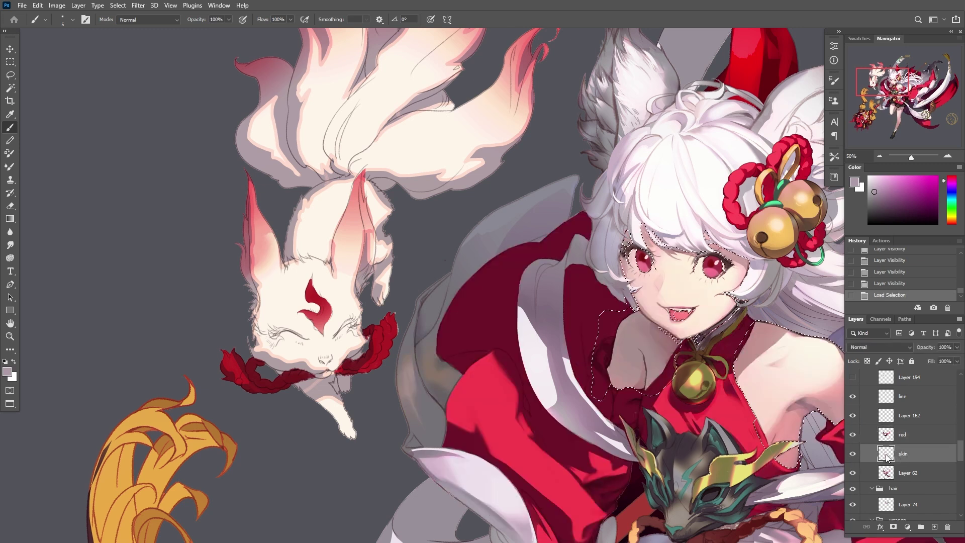
{"action": "key", "text": "ctrl+d"}
{"action": "key", "text": "ctrl+minus"}
{"action": "left_click_drag", "start_coordinate": [755, 426], "coordinate": [630, 341]}
{"action": "left_click", "coordinate": [887, 453], "text": "ctrl"}
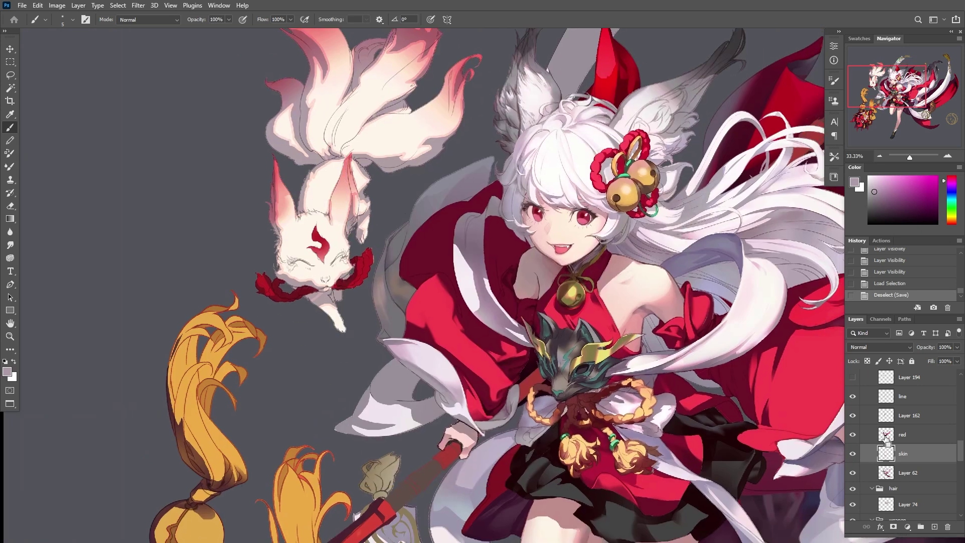
{"action": "key", "text": "ctrl+d"}
{"action": "key", "text": "ctrl+minus"}
Delete Layer 194 and Layer 195, and show and select Layer 197
{"action": "left_click", "coordinate": [853, 377]}
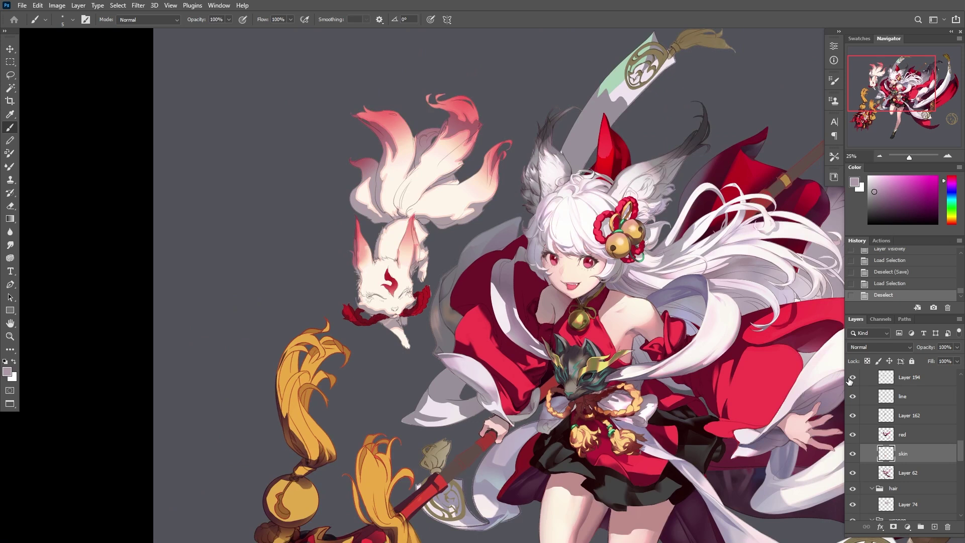
{"action": "left_click", "coordinate": [920, 378]}
{"action": "key", "text": "Delete"}
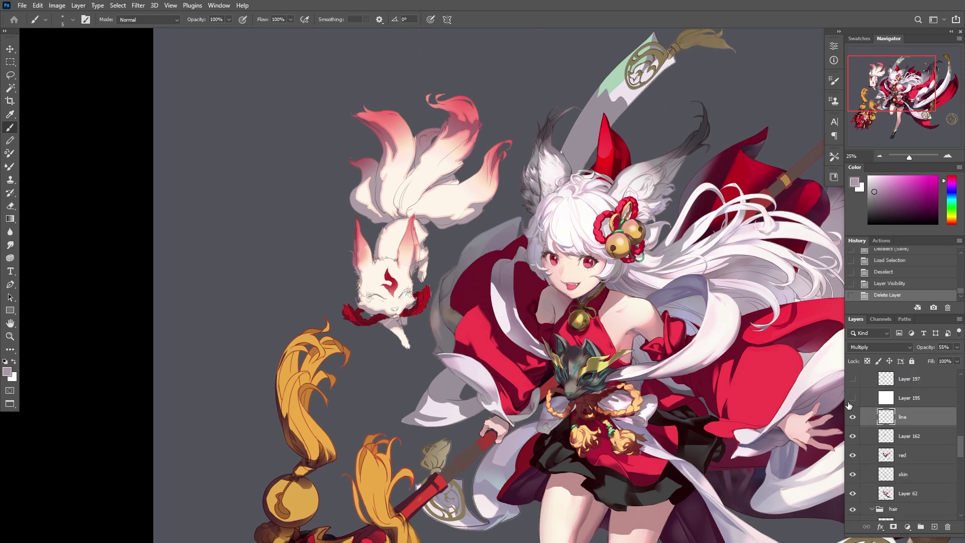
{"action": "key", "text": "Delete"}
{"action": "left_click", "coordinate": [854, 382]}
{"action": "left_click", "coordinate": [920, 378]}
Check the side hair against the figure up close and hide Layer 197
{"action": "scroll", "coordinate": [494, 263], "scroll_direction": "up", "scroll_amount": 3}
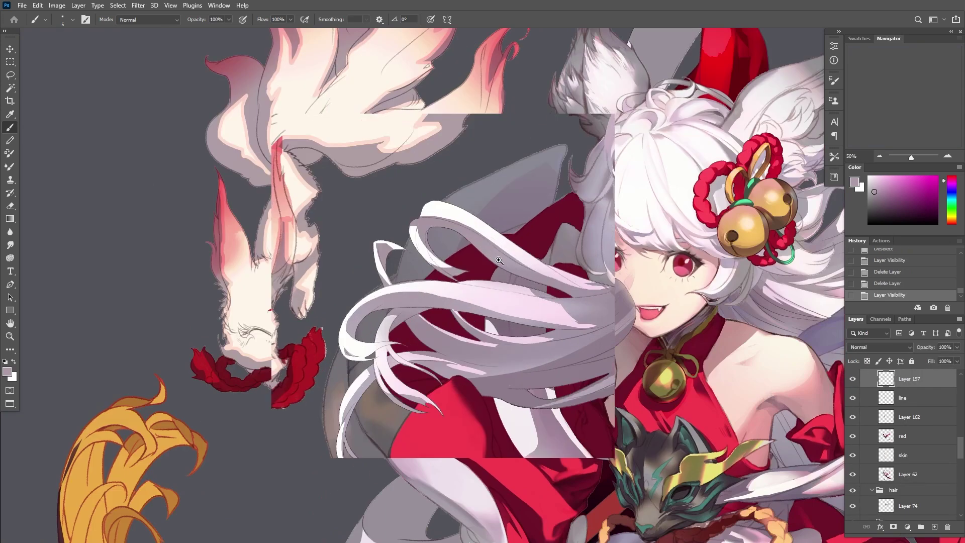
{"action": "left_click", "coordinate": [853, 383]}
{"action": "left_click", "coordinate": [852, 383]}
{"action": "left_click", "coordinate": [853, 383]}
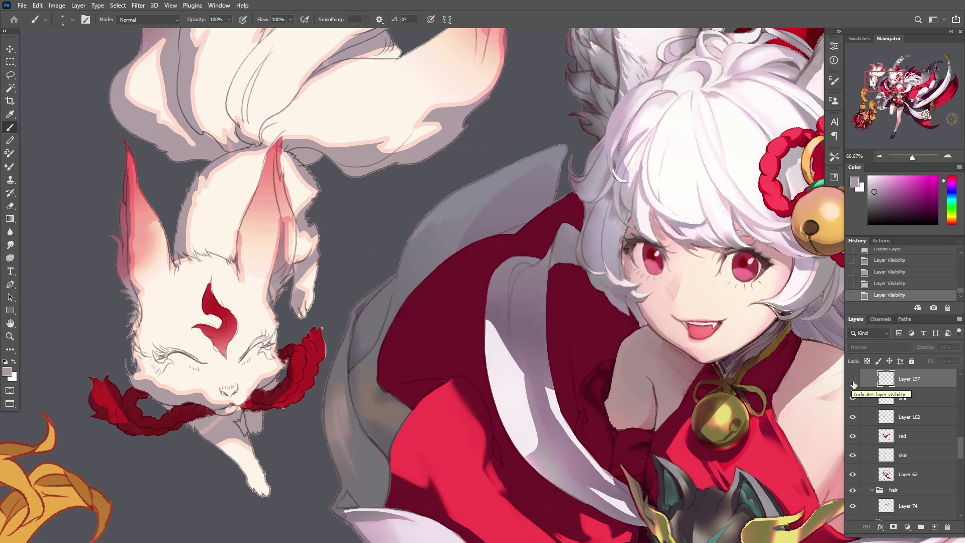
{"action": "left_click", "coordinate": [853, 383]}
{"action": "left_click", "coordinate": [853, 383]}
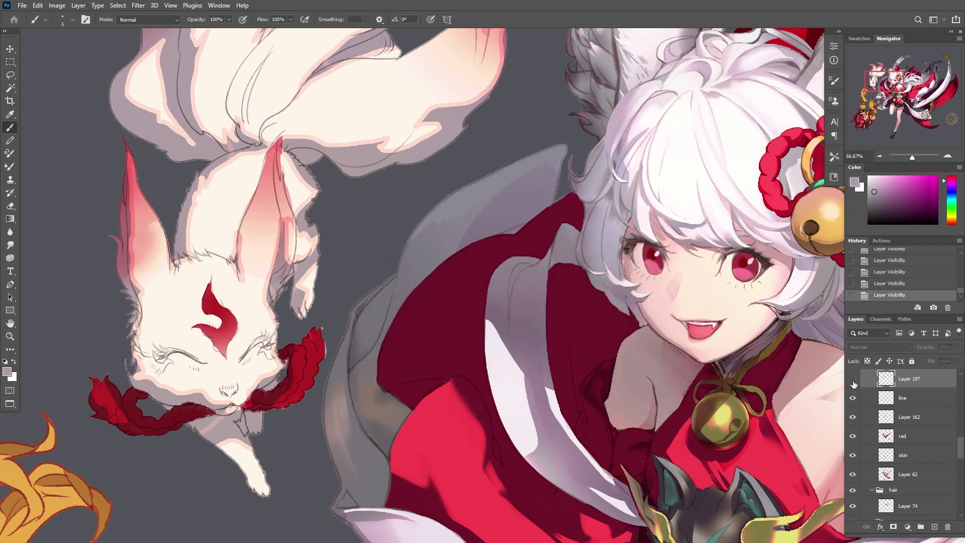
Lasso the area between the chin and the mask and fill it with magenta on a new layer above the red layer
{"action": "left_click", "coordinate": [908, 436]}
{"action": "key", "text": "l"}
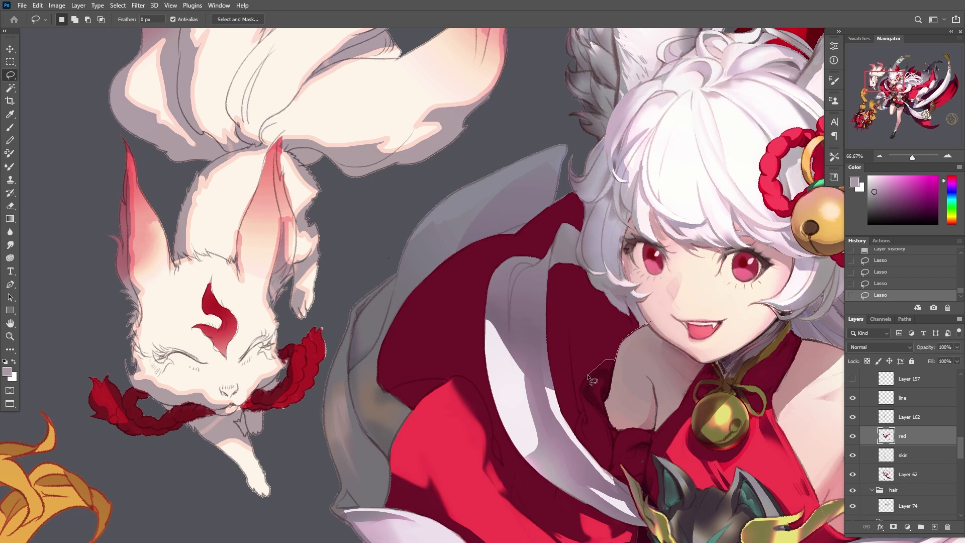
{"action": "mouse_move", "coordinate": [597, 476]}
{"action": "left_mouse_down"}
{"action": "mouse_move", "coordinate": [710, 431]}
{"action": "mouse_move", "coordinate": [672, 306]}
{"action": "left_mouse_up"}
{"action": "key", "text": "ctrl+shift+alt+n"}
{"action": "key", "text": "shift+g"}
{"action": "left_click", "coordinate": [632, 447]}
{"action": "key", "text": "l"}
{"action": "key", "text": "ctrl+d"}
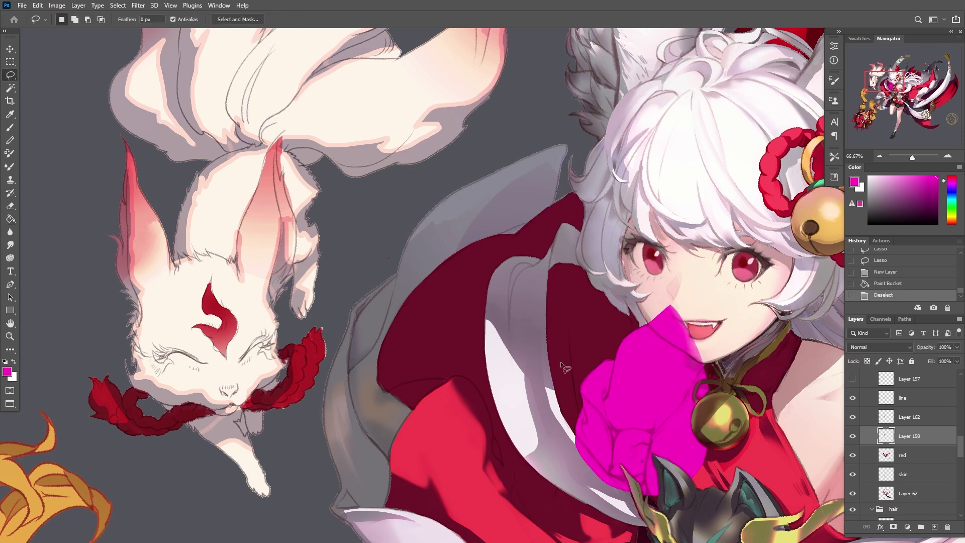
Extend the magenta fill over the white sleeve band and the cloth beside the face with lassoed areas
{"action": "left_click_drag", "start_coordinate": [582, 272], "coordinate": [568, 266]}
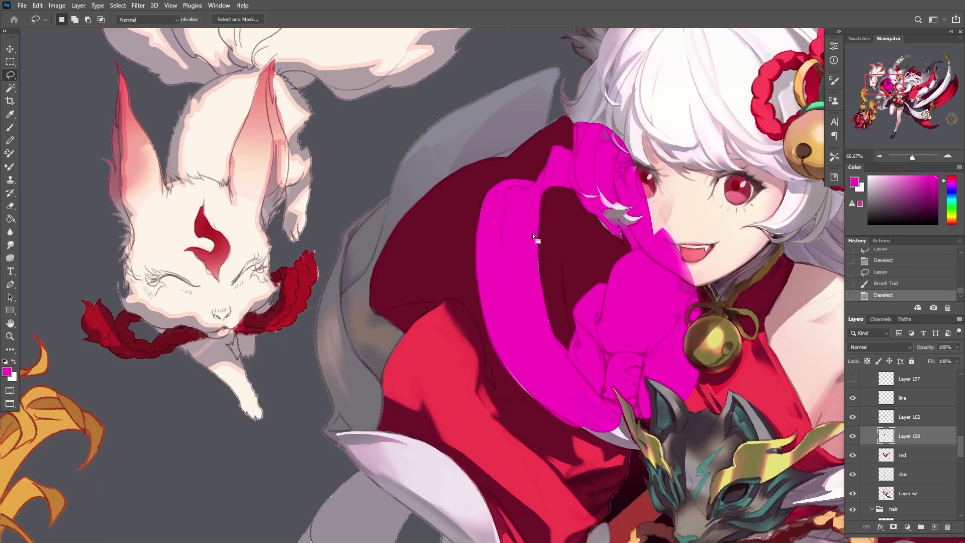
{"action": "left_click_drag", "start_coordinate": [551, 164], "coordinate": [531, 198]}
{"action": "key", "text": "b"}
{"action": "key", "text": "l"}
Clear lassoed slivers of magenta from the upper edge of the cloth beside the face
{"action": "left_click_drag", "start_coordinate": [573, 123], "coordinate": [575, 146]}
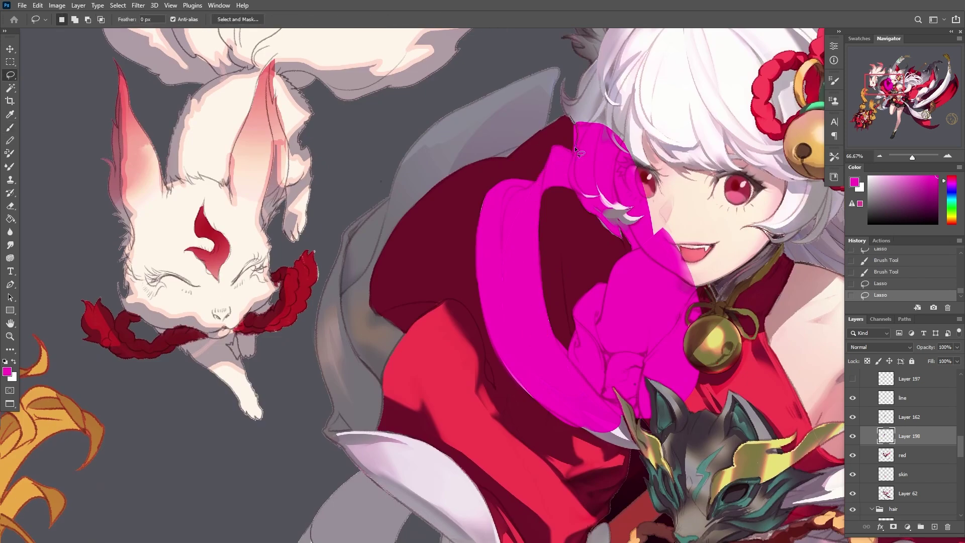
{"action": "key", "text": "Delete"}
{"action": "key", "text": "ctrl+d"}
{"action": "mouse_move", "coordinate": [566, 131]}
{"action": "left_mouse_down"}
{"action": "mouse_move", "coordinate": [565, 149]}
{"action": "mouse_move", "coordinate": [555, 134]}
{"action": "mouse_move", "coordinate": [571, 152]}
{"action": "left_mouse_up"}
{"action": "key", "text": "Delete"}
{"action": "key", "text": "ctrl+d"}
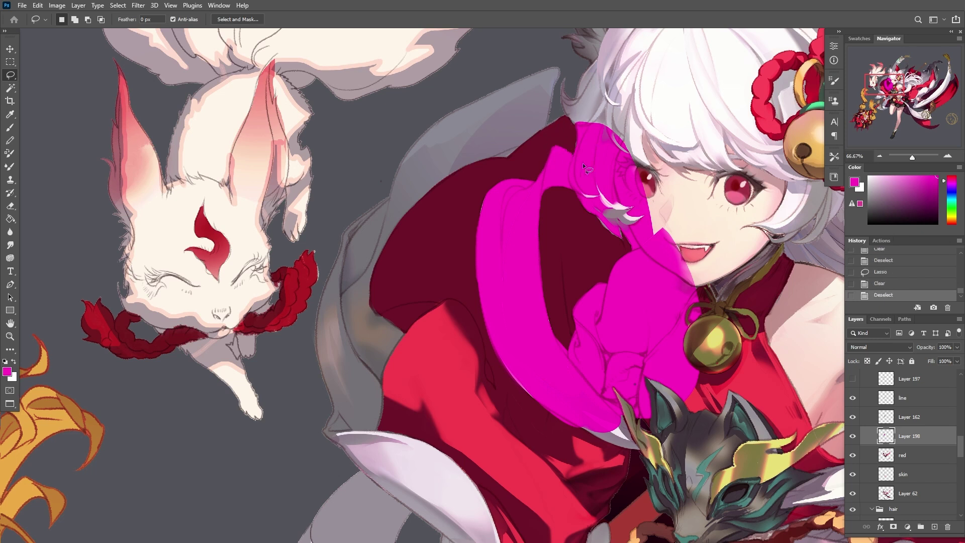
Lasso the bright red sleeve fold below the white band and fill it with magenta
{"action": "mouse_move", "coordinate": [606, 229]}
{"action": "left_mouse_down"}
{"action": "mouse_move", "coordinate": [592, 196]}
{"action": "mouse_move", "coordinate": [621, 243]}
{"action": "left_mouse_up"}
{"action": "key", "text": "ctrl+d"}
{"action": "left_click", "coordinate": [434, 309]}
{"action": "mouse_move", "coordinate": [434, 308]}
{"action": "left_mouse_down"}
{"action": "mouse_move", "coordinate": [465, 309]}
{"action": "mouse_move", "coordinate": [482, 343]}
{"action": "left_mouse_up"}
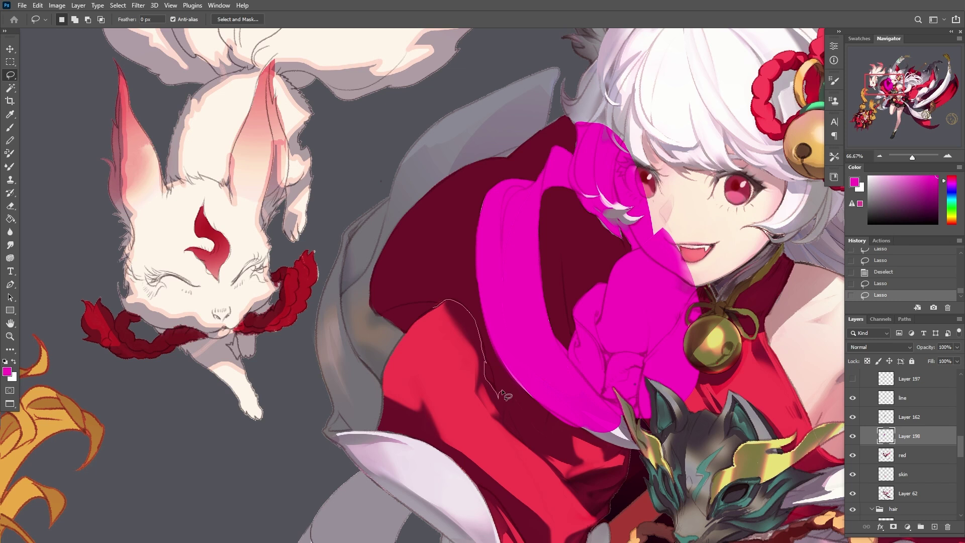
{"action": "mouse_move", "coordinate": [574, 408]}
{"action": "left_mouse_down"}
{"action": "mouse_move", "coordinate": [446, 351]}
{"action": "mouse_move", "coordinate": [451, 298]}
{"action": "mouse_move", "coordinate": [440, 436]}
{"action": "mouse_move", "coordinate": [536, 396]}
{"action": "left_mouse_up"}
{"action": "key", "text": "g"}
{"action": "left_click", "coordinate": [523, 426]}
{"action": "key", "text": "l"}
{"action": "key", "text": "ctrl+d"}
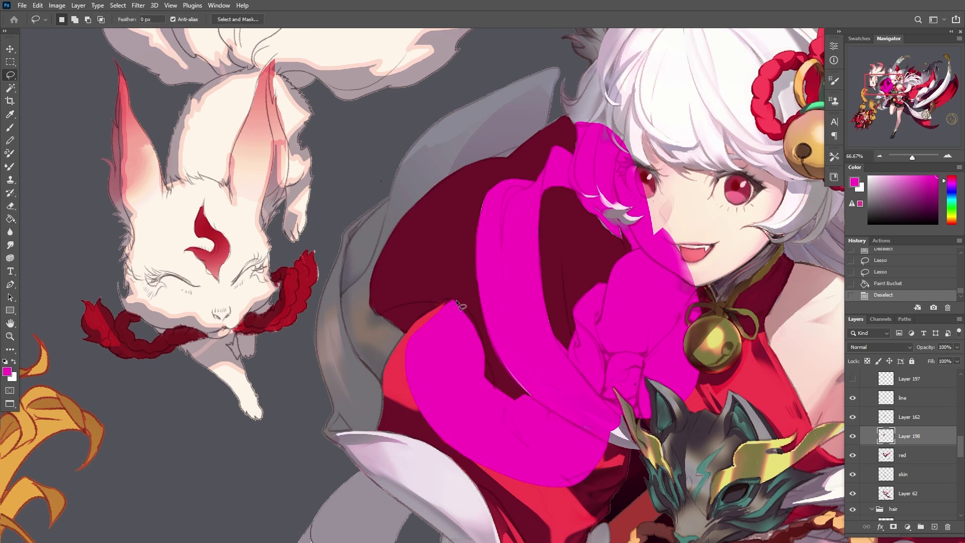
Extend the magenta fill into the gaps along the upper and outer edges of the red sleeve fold
{"action": "mouse_move", "coordinate": [452, 307]}
{"action": "left_mouse_down"}
{"action": "mouse_move", "coordinate": [488, 391]}
{"action": "mouse_move", "coordinate": [466, 310]}
{"action": "left_mouse_up"}
{"action": "left_click_drag", "start_coordinate": [492, 363], "coordinate": [456, 300]}
{"action": "key", "text": "g"}
{"action": "left_click", "coordinate": [459, 303]}
{"action": "key", "text": "l"}
{"action": "key", "text": "ctrl+d"}
{"action": "left_click_drag", "start_coordinate": [390, 371], "coordinate": [403, 398]}
Clear lassoed slivers of magenta that spill past the upper outer edge of the red sleeve fold
{"action": "mouse_move", "coordinate": [417, 352]}
{"action": "left_mouse_down"}
{"action": "mouse_move", "coordinate": [452, 295]}
{"action": "mouse_move", "coordinate": [433, 308]}
{"action": "mouse_move", "coordinate": [437, 283]}
{"action": "mouse_move", "coordinate": [457, 296]}
{"action": "left_mouse_up"}
{"action": "key", "text": "Delete"}
{"action": "key", "text": "ctrl+d"}
{"action": "left_click_drag", "start_coordinate": [432, 281], "coordinate": [451, 297]}
{"action": "key", "text": "Delete"}
{"action": "key", "text": "ctrl+d"}
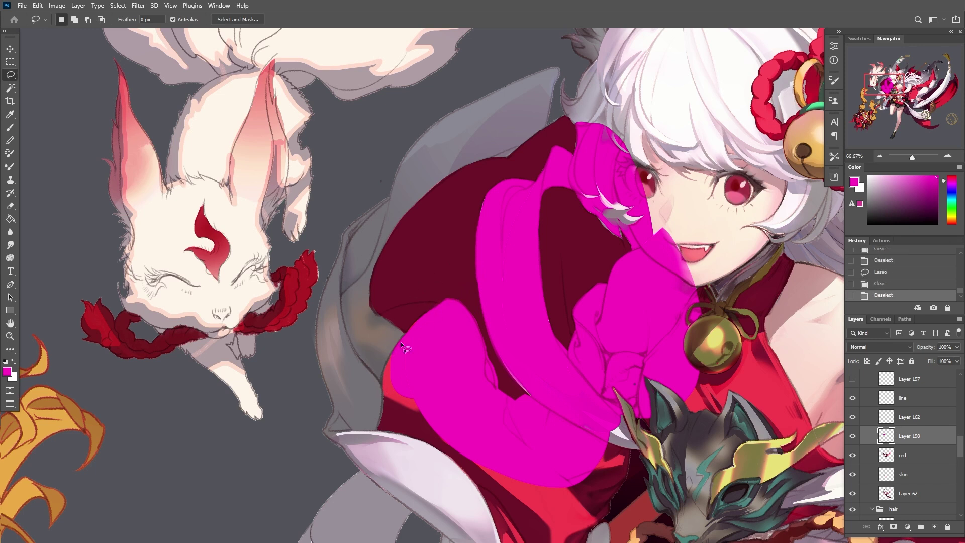
{"action": "left_click_drag", "start_coordinate": [393, 346], "coordinate": [391, 374]}
{"action": "left_click_drag", "start_coordinate": [427, 307], "coordinate": [372, 387]}
{"action": "key", "text": "ctrl+d"}
Move the magenta layer directly beneath the hidden side hair layer, show the hair, and load the magenta shape as a selection
{"action": "left_click_drag", "start_coordinate": [934, 436], "coordinate": [918, 397]}
{"action": "left_click", "coordinate": [852, 379]}
{"action": "left_click", "coordinate": [887, 398], "text": "ctrl"}
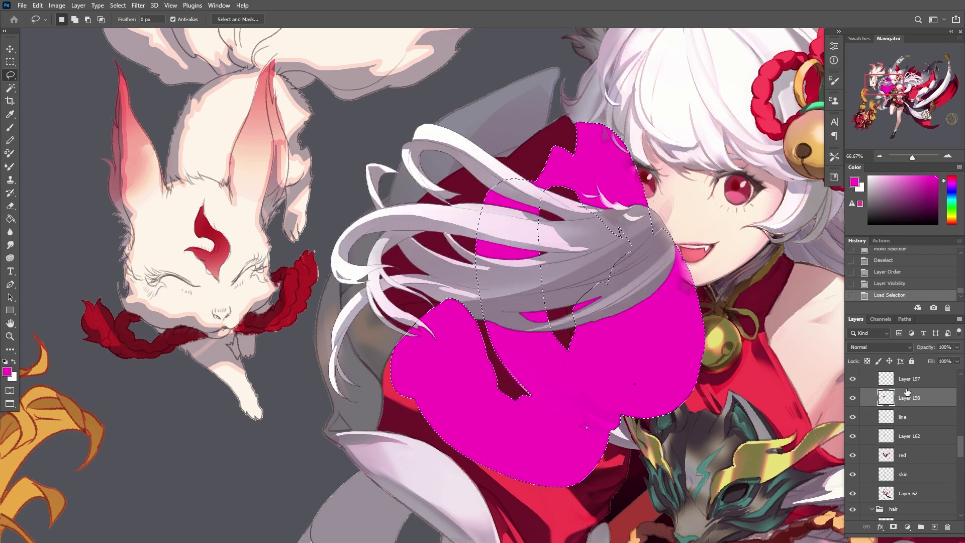
Add a mask to the side hair layer from the selection, invert it, and hide the magenta layer
{"action": "left_click", "coordinate": [910, 379]}
{"action": "left_click", "coordinate": [894, 527]}
{"action": "key", "text": "ctrl+i"}
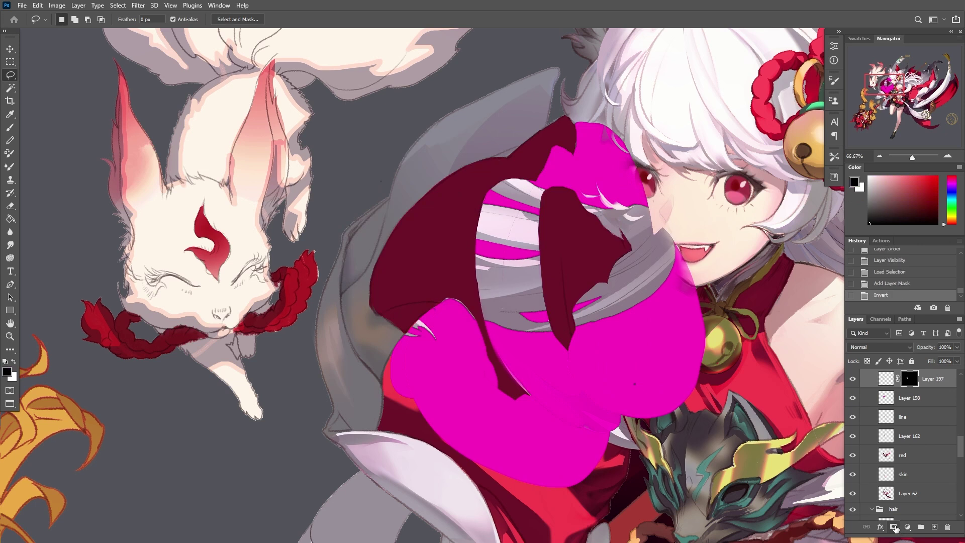
{"action": "left_click", "coordinate": [853, 398]}
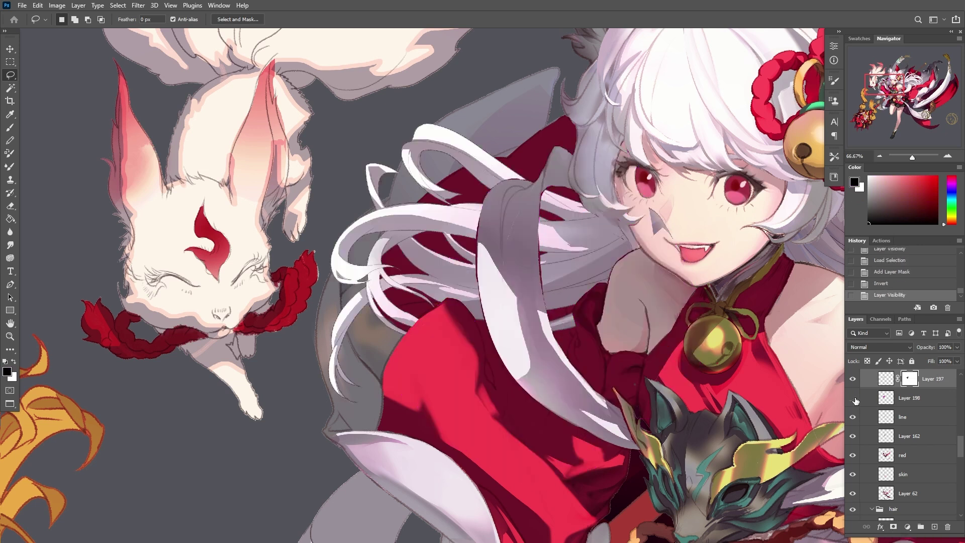
Mask out the leftover hair overlapping the cheek and chin by painting black inside a lassoed area of the hair layer's mask
{"action": "left_click", "coordinate": [890, 399]}
{"action": "left_click", "coordinate": [910, 380]}
{"action": "left_click_drag", "start_coordinate": [653, 187], "coordinate": [649, 181]}
{"action": "key", "text": "alt+BackSpace"}
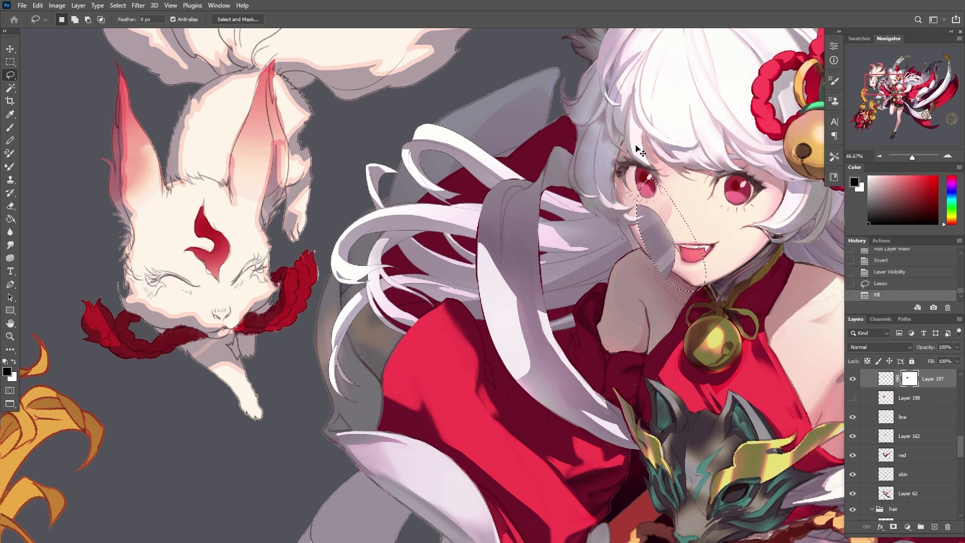
{"action": "key", "text": "ctrl+z"}
{"action": "key", "text": "b"}
{"action": "mouse_move", "coordinate": [644, 211]}
{"action": "left_mouse_down"}
{"action": "mouse_move", "coordinate": [632, 182]}
{"action": "mouse_move", "coordinate": [682, 242]}
{"action": "mouse_move", "coordinate": [682, 258]}
{"action": "mouse_move", "coordinate": [669, 259]}
{"action": "left_mouse_up"}
{"action": "key", "text": "ctrl+d"}
Compare the illustration with and without the masked side hair, including at full-figure view
{"action": "left_click", "coordinate": [853, 378]}
{"action": "left_click", "coordinate": [853, 379]}
{"action": "left_click", "coordinate": [853, 379]}
{"action": "left_click", "coordinate": [852, 379]}
{"action": "left_click", "coordinate": [853, 379]}
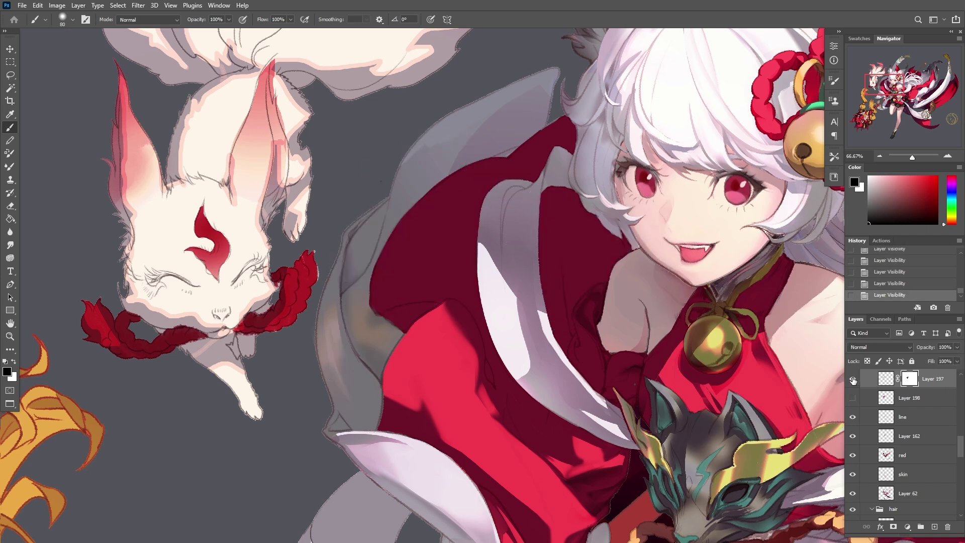
{"action": "left_click", "coordinate": [852, 379]}
{"action": "scroll", "coordinate": [717, 330], "scroll_direction": "down", "scroll_amount": 4}
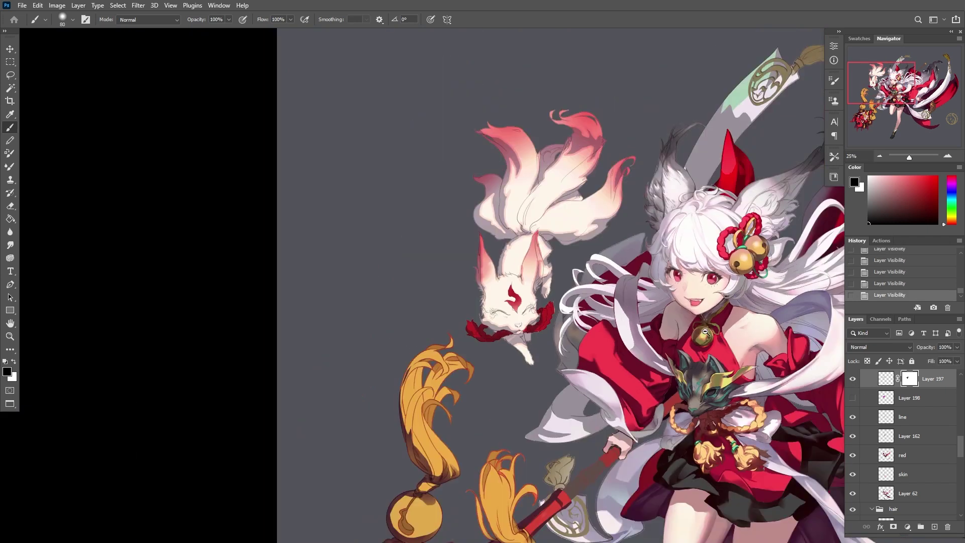
{"action": "left_click_drag", "start_coordinate": [669, 314], "coordinate": [728, 313]}
Delete the magenta helper layer below the side hair layer
{"action": "left_click", "coordinate": [853, 398]}
{"action": "left_click", "coordinate": [853, 397]}
{"action": "left_click", "coordinate": [920, 398]}
{"action": "key", "text": "Delete"}
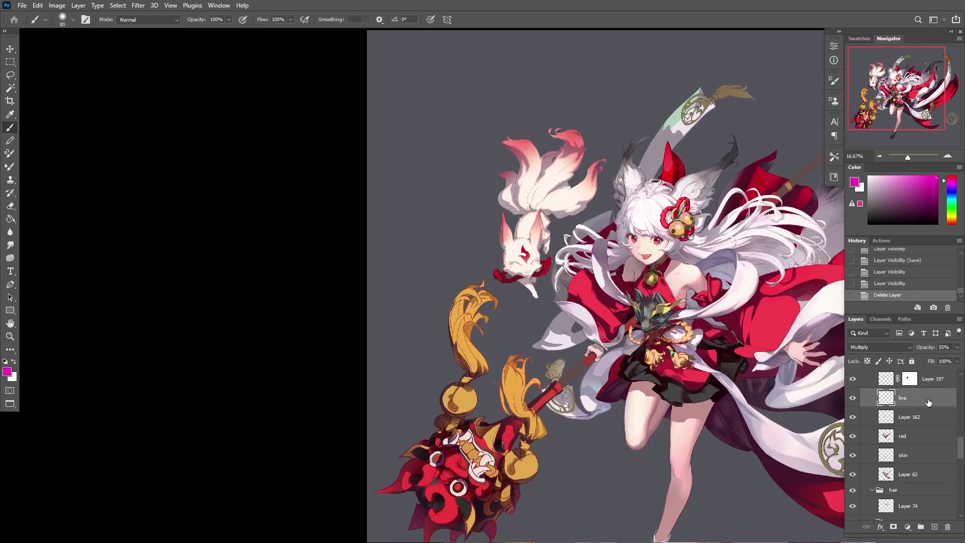
Unlink the side hair layer from its mask and warp the outer strands farther out toward the white fox
{"action": "left_click", "coordinate": [898, 378]}
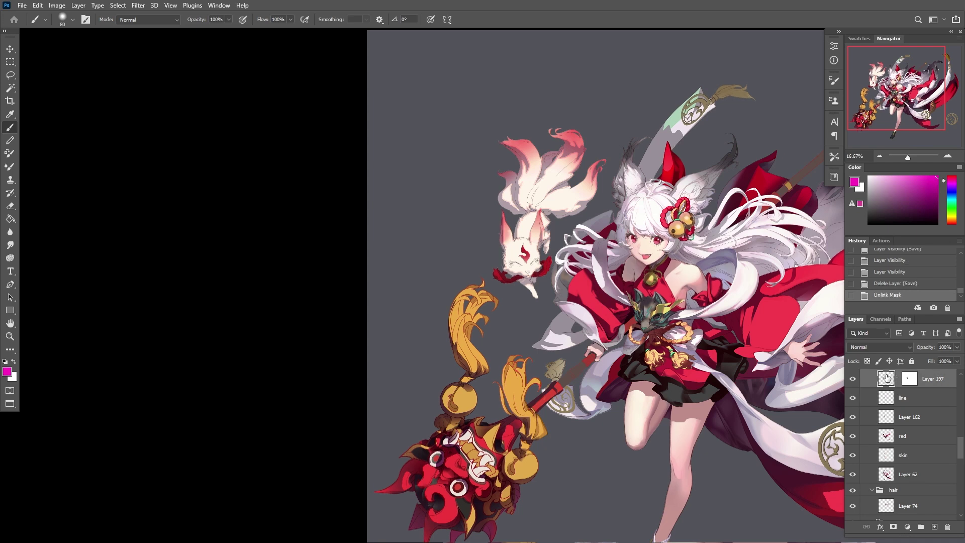
{"action": "left_click", "coordinate": [608, 184]}
{"action": "left_click", "coordinate": [608, 184]}
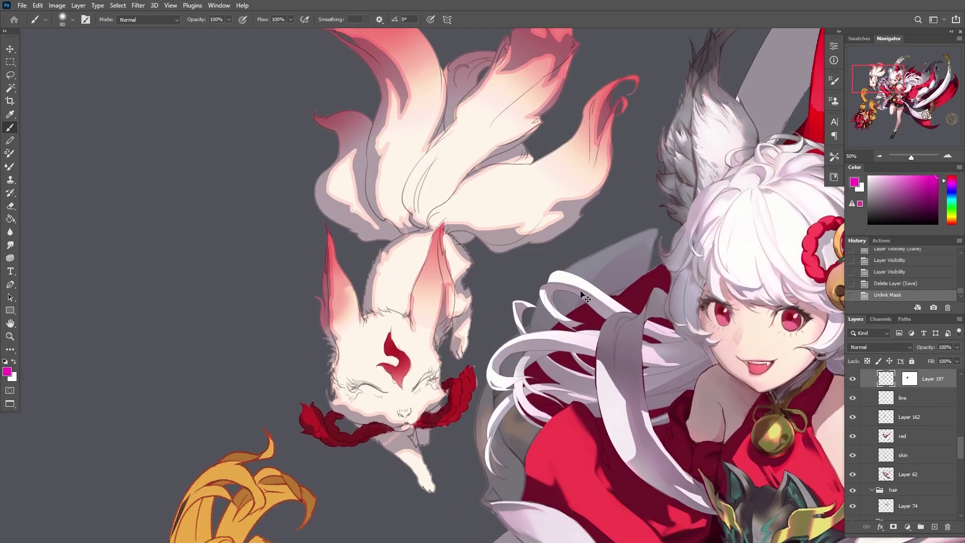
{"action": "key", "text": "ctrl+t"}
{"action": "right_click", "coordinate": [582, 291]}
{"action": "left_click", "coordinate": [598, 356]}
{"action": "left_click_drag", "start_coordinate": [485, 271], "coordinate": [448, 268]}
{"action": "left_click_drag", "start_coordinate": [582, 262], "coordinate": [591, 279]}
{"action": "left_click_drag", "start_coordinate": [484, 410], "coordinate": [510, 465]}
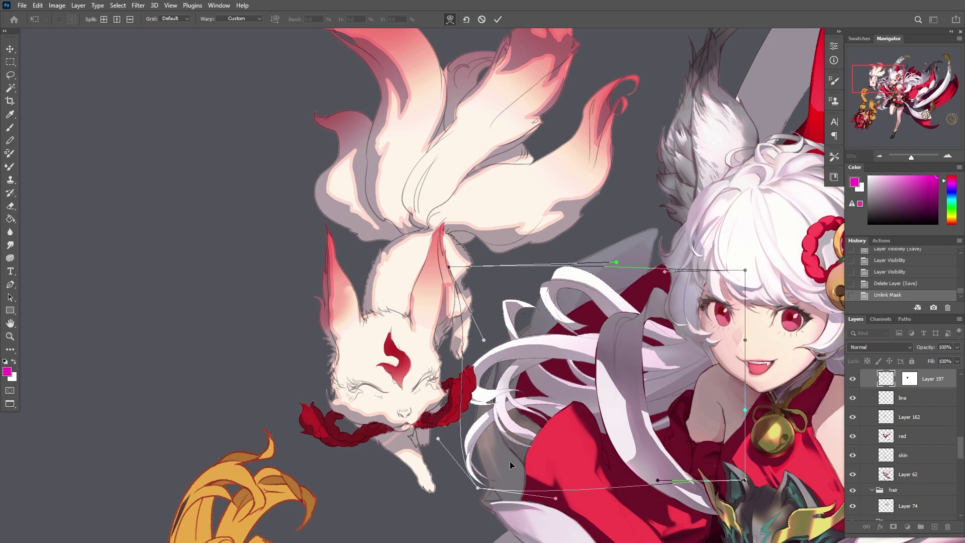
Reshape the upper hair loop with the warp, apply the transform, and save the file
{"action": "left_click_drag", "start_coordinate": [574, 332], "coordinate": [647, 290]}
{"action": "mouse_move", "coordinate": [564, 273]}
{"action": "left_mouse_down"}
{"action": "mouse_move", "coordinate": [576, 281]}
{"action": "mouse_move", "coordinate": [542, 278]}
{"action": "left_mouse_up"}
{"action": "key", "text": "Return"}
{"action": "key", "text": "b"}
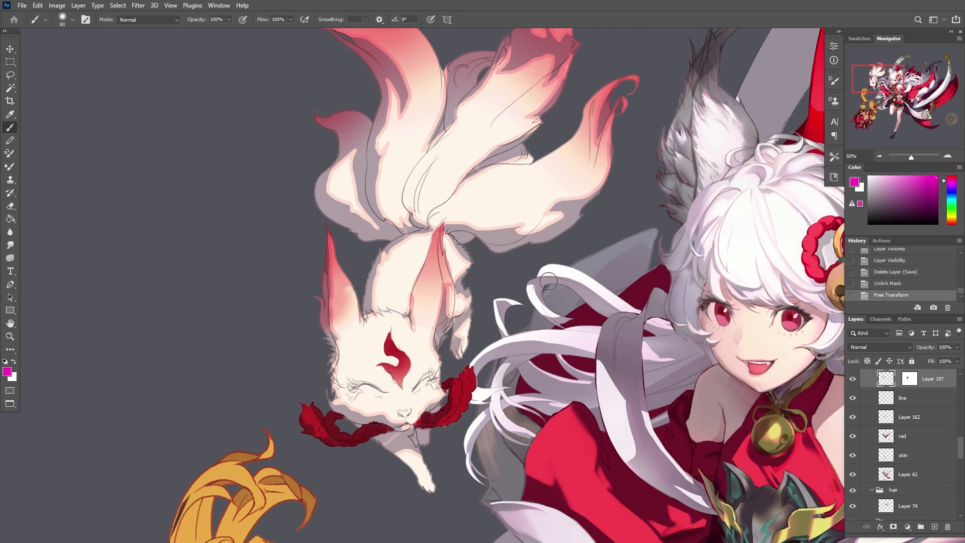
{"action": "key", "text": "ctrl+s"}
Restore the hair along the face-side edge of the white band by painting white on the mask within a lasso selection
{"action": "scroll", "coordinate": [683, 368], "scroll_direction": "up", "scroll_amount": 2}
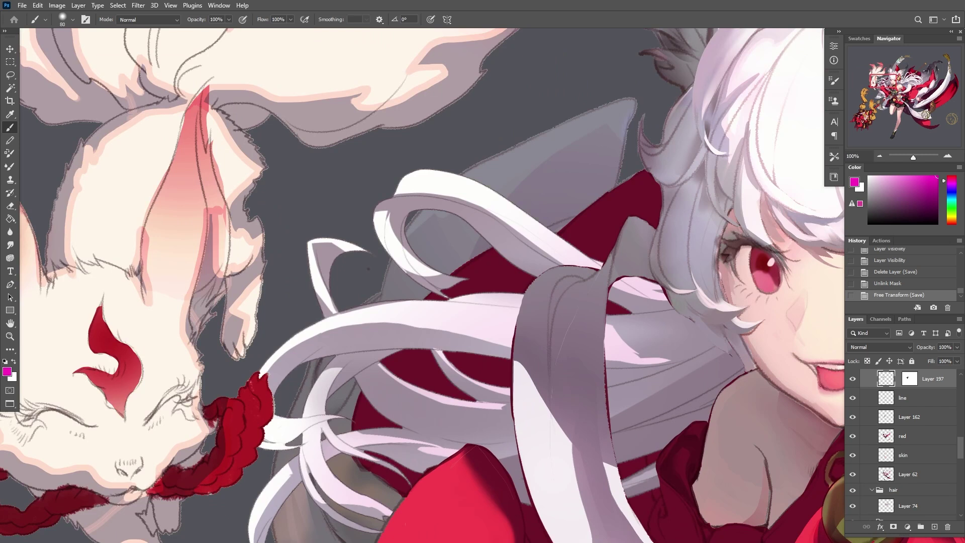
{"action": "left_click", "coordinate": [909, 383]}
{"action": "left_click_drag", "start_coordinate": [602, 322], "coordinate": [603, 359]}
{"action": "key", "text": "l"}
{"action": "left_click_drag", "start_coordinate": [615, 282], "coordinate": [611, 422]}
{"action": "key", "text": "b"}
{"action": "key", "text": "x"}
{"action": "left_click_drag", "start_coordinate": [617, 467], "coordinate": [626, 483]}
{"action": "left_click_drag", "start_coordinate": [612, 418], "coordinate": [614, 450]}
{"action": "key", "text": "ctrl+d"}
Touch up the hair mask near the top of the white band with a smaller white brush
{"action": "key", "text": "bracketleft"}
{"action": "key", "text": "bracketleft"}
{"action": "mouse_move", "coordinate": [623, 279]}
{"action": "left_mouse_down"}
{"action": "mouse_move", "coordinate": [635, 276]}
{"action": "mouse_move", "coordinate": [617, 280]}
{"action": "left_mouse_up"}
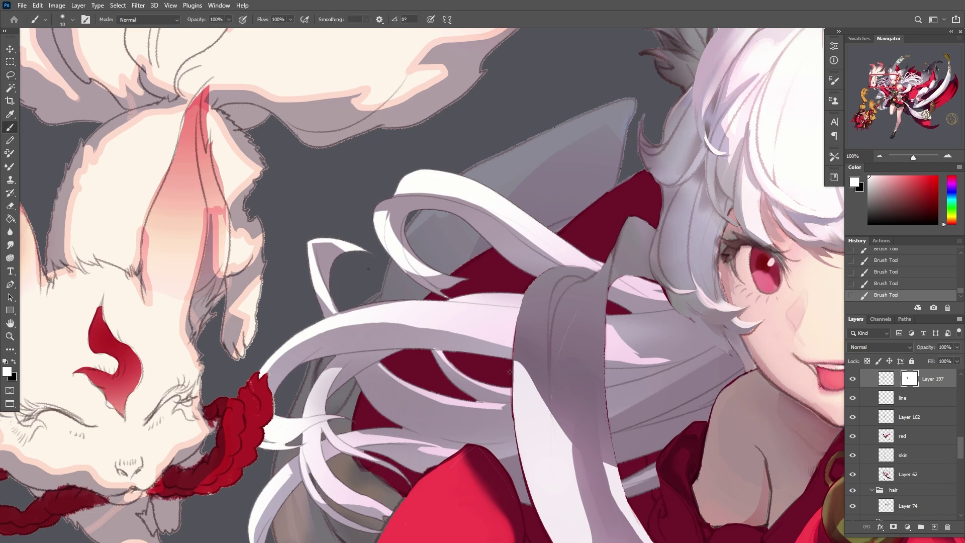
{"action": "left_click_drag", "start_coordinate": [511, 411], "coordinate": [470, 328]}
{"action": "key", "text": "bracketright"}
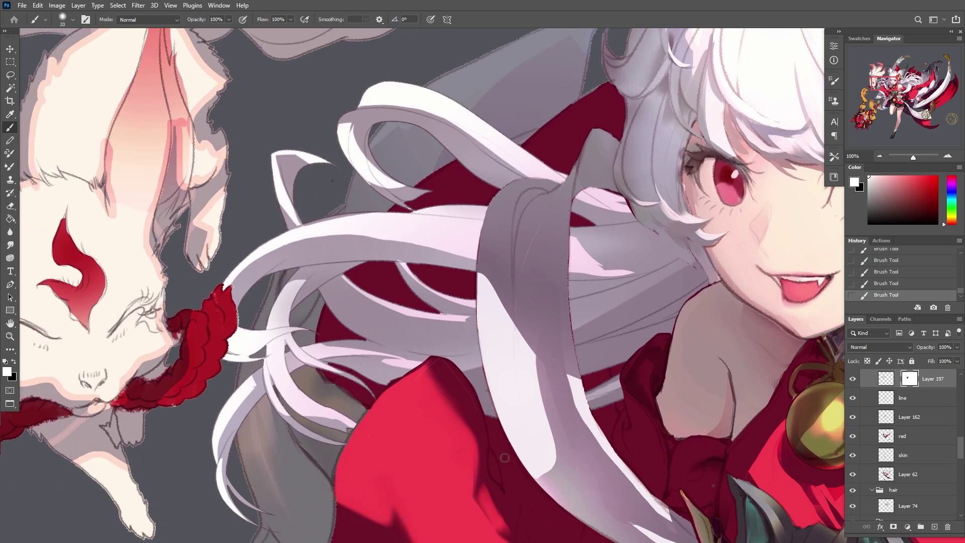
Lasso the hair beside the white band's inner edge, paint the mask there, and undo the last stroke
{"action": "key", "text": "l"}
{"action": "left_click_drag", "start_coordinate": [577, 211], "coordinate": [578, 215]}
{"action": "left_click_drag", "start_coordinate": [593, 320], "coordinate": [631, 387]}
{"action": "key", "text": "b"}
{"action": "left_click_drag", "start_coordinate": [576, 257], "coordinate": [576, 398]}
{"action": "key", "text": "l"}
{"action": "key", "text": "ctrl+d"}
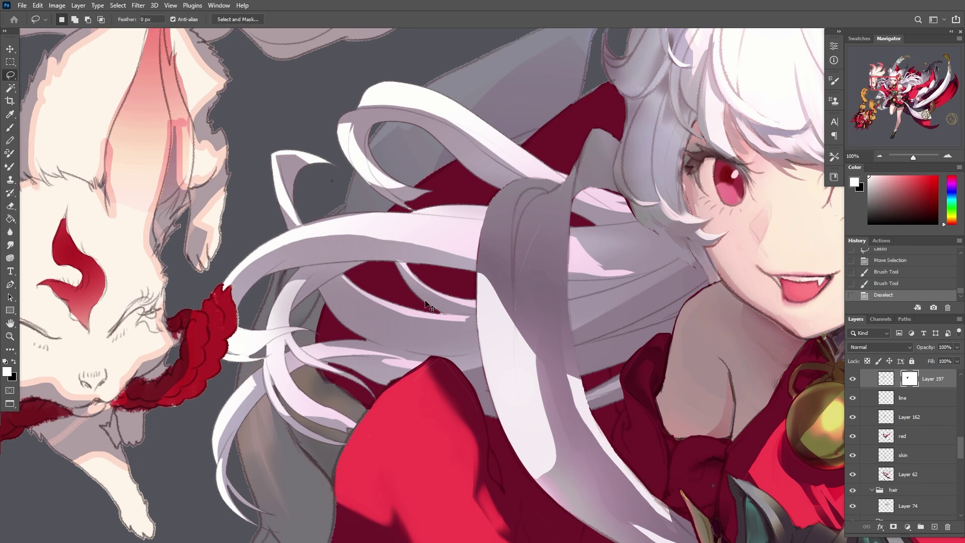
{"action": "key", "text": "ctrl+z"}
{"action": "key", "text": "ctrl+z"}
{"action": "key", "text": "ctrl+d"}
Touch up lassoed parts of the mask on the strands between the top of the white band and the face
{"action": "left_click_drag", "start_coordinate": [622, 194], "coordinate": [649, 234]}
{"action": "key", "text": "b"}
{"action": "key", "text": "l"}
{"action": "key", "text": "ctrl+d"}
{"action": "mouse_move", "coordinate": [587, 187]}
{"action": "left_mouse_down"}
{"action": "mouse_move", "coordinate": [572, 204]}
{"action": "mouse_move", "coordinate": [579, 221]}
{"action": "mouse_move", "coordinate": [579, 200]}
{"action": "mouse_move", "coordinate": [618, 211]}
{"action": "left_mouse_up"}
{"action": "key", "text": "ctrl+z"}
{"action": "key", "text": "ctrl+z"}
{"action": "key", "text": "b"}
{"action": "key", "text": "ctrl+d"}
Lasso the area where the hair meets the top of the red sleeve and touch up its mask
{"action": "key", "text": "l"}
{"action": "mouse_move", "coordinate": [359, 397]}
{"action": "left_mouse_down"}
{"action": "mouse_move", "coordinate": [439, 345]}
{"action": "mouse_move", "coordinate": [389, 385]}
{"action": "mouse_move", "coordinate": [431, 356]}
{"action": "mouse_move", "coordinate": [497, 405]}
{"action": "left_mouse_up"}
{"action": "key", "text": "b"}
{"action": "key", "text": "l"}
{"action": "key", "text": "ctrl+d"}
Lasso the gap between the red sleeve and the white band's outer edge and paint the hair mask there
{"action": "key", "text": "b"}
{"action": "key", "text": "l"}
{"action": "left_click_drag", "start_coordinate": [453, 352], "coordinate": [493, 435]}
{"action": "key", "text": "ctrl+d"}
{"action": "key", "text": "b"}
{"action": "left_click_drag", "start_coordinate": [470, 381], "coordinate": [494, 437]}
{"action": "key", "text": "l"}
{"action": "key", "text": "ctrl+d"}
Lasso the middle of the white band's inner edge and clear the hair mask there instead of painting it
{"action": "mouse_move", "coordinate": [576, 352]}
{"action": "left_mouse_down"}
{"action": "mouse_move", "coordinate": [609, 433]}
{"action": "mouse_move", "coordinate": [578, 373]}
{"action": "left_mouse_up"}
{"action": "key", "text": "b"}
{"action": "key", "text": "l"}
{"action": "key", "text": "ctrl+d"}
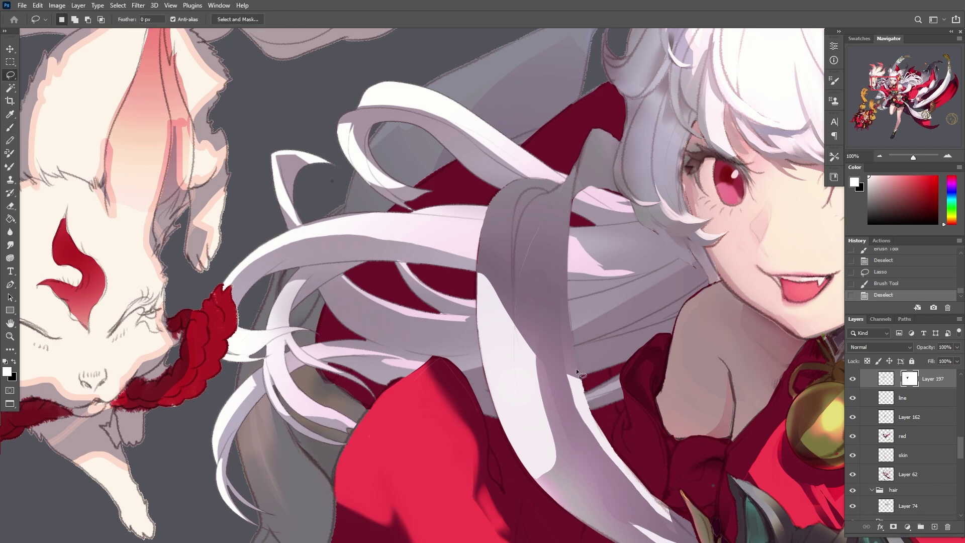
{"action": "key", "text": "ctrl+z"}
{"action": "key", "text": "ctrl+z"}
{"action": "key", "text": "Delete"}
{"action": "key", "text": "ctrl+d"}
Smudge the side hair itself at 50% strength with a small brush where its strands meet the top of the red sleeve
{"action": "left_click", "coordinate": [886, 376]}
{"action": "key", "text": "r"}
{"action": "left_click", "coordinate": [547, 400]}
{"action": "key", "text": "Return"}
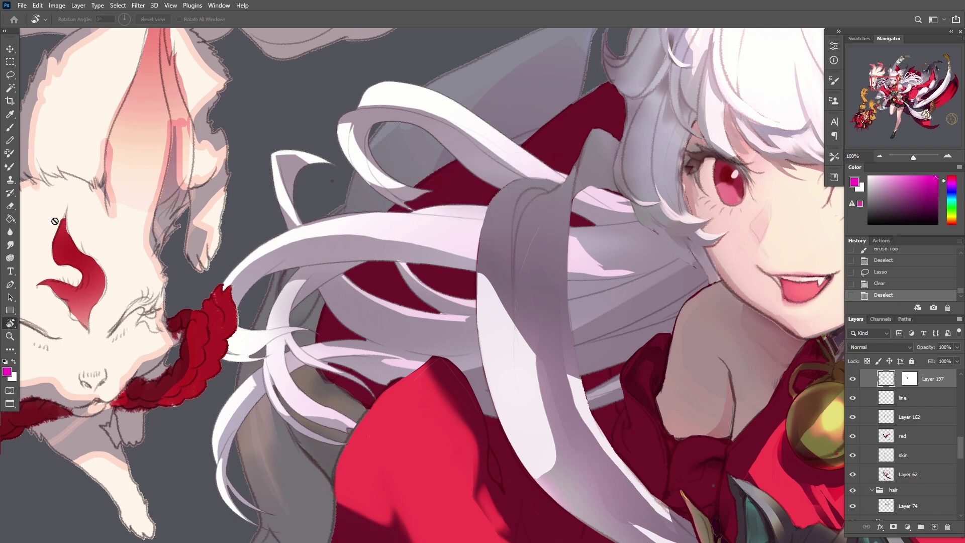
{"action": "left_click", "coordinate": [10, 244]}
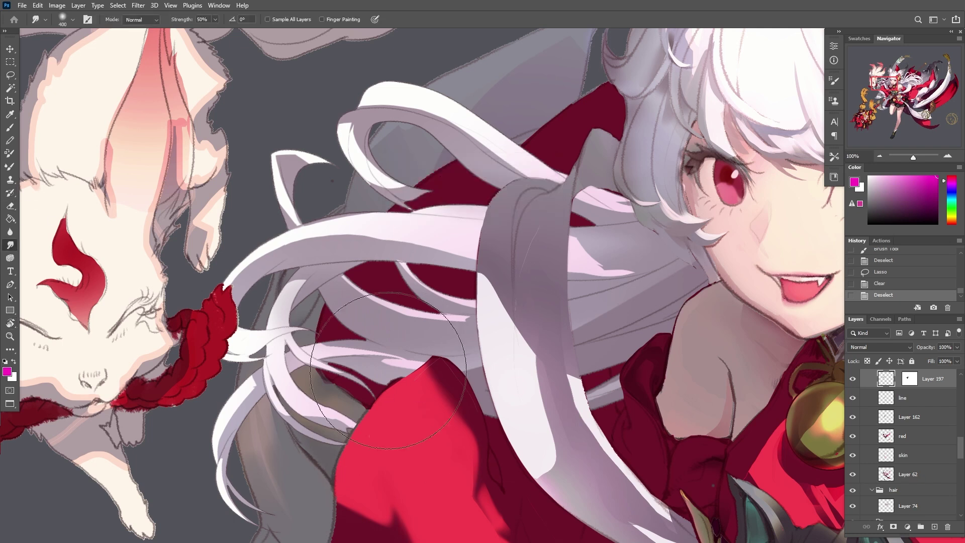
{"action": "left_click_drag", "start_coordinate": [386, 374], "coordinate": [396, 371]}
{"action": "left_click_drag", "start_coordinate": [390, 376], "coordinate": [411, 358]}
{"action": "left_click_drag", "start_coordinate": [409, 359], "coordinate": [413, 354]}
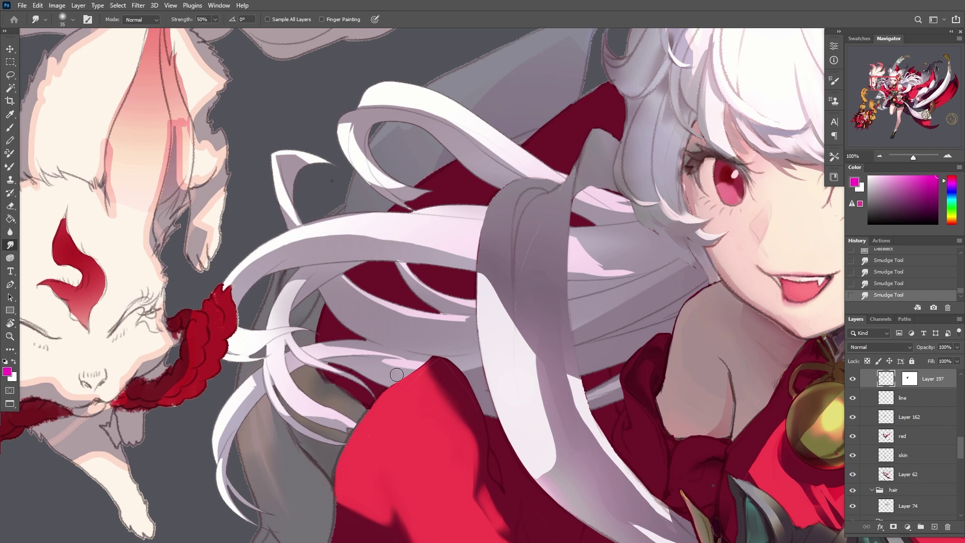
Save the illustration and open the Windows Start menu
{"action": "key", "text": "ctrl+minus"}
{"action": "key", "text": "ctrl+minus"}
{"action": "key", "text": "ctrl+minus"}
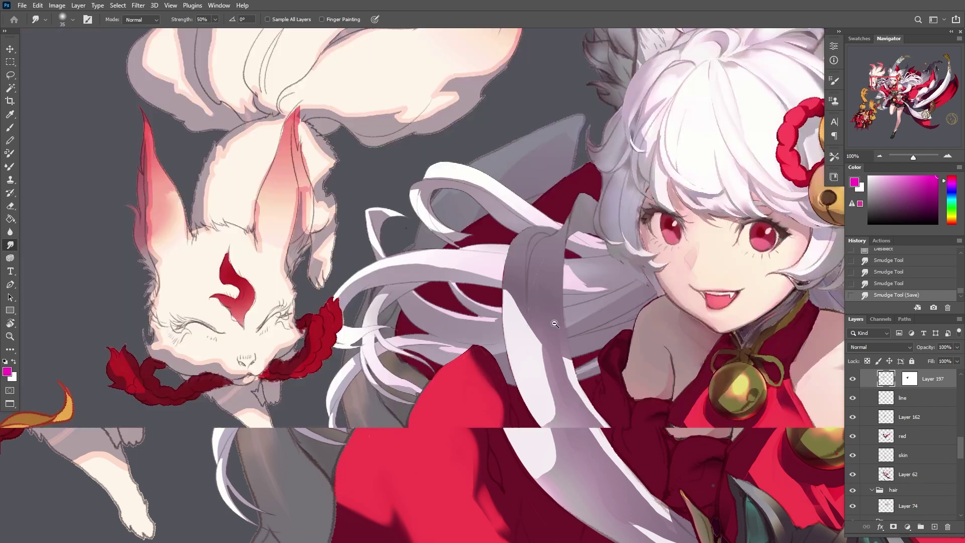
{"action": "key", "text": "super"}
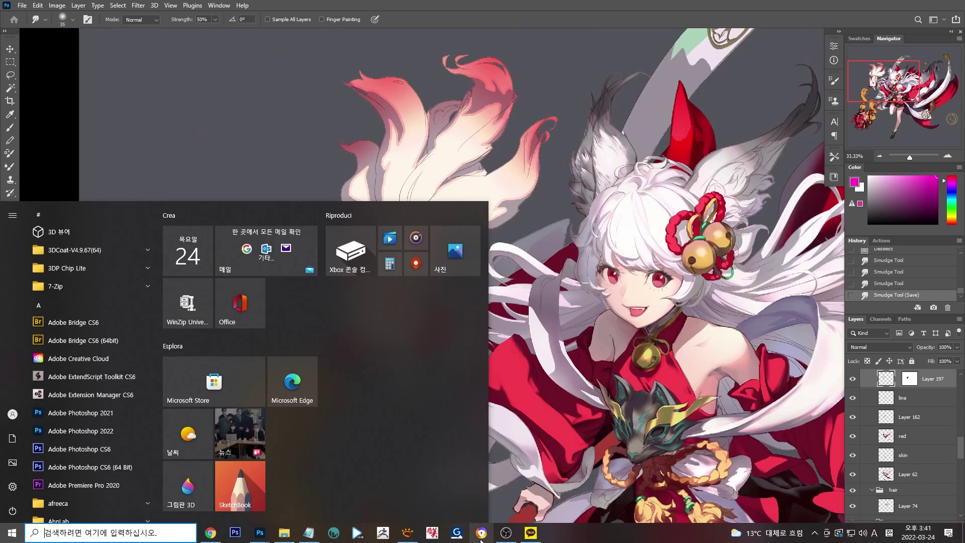